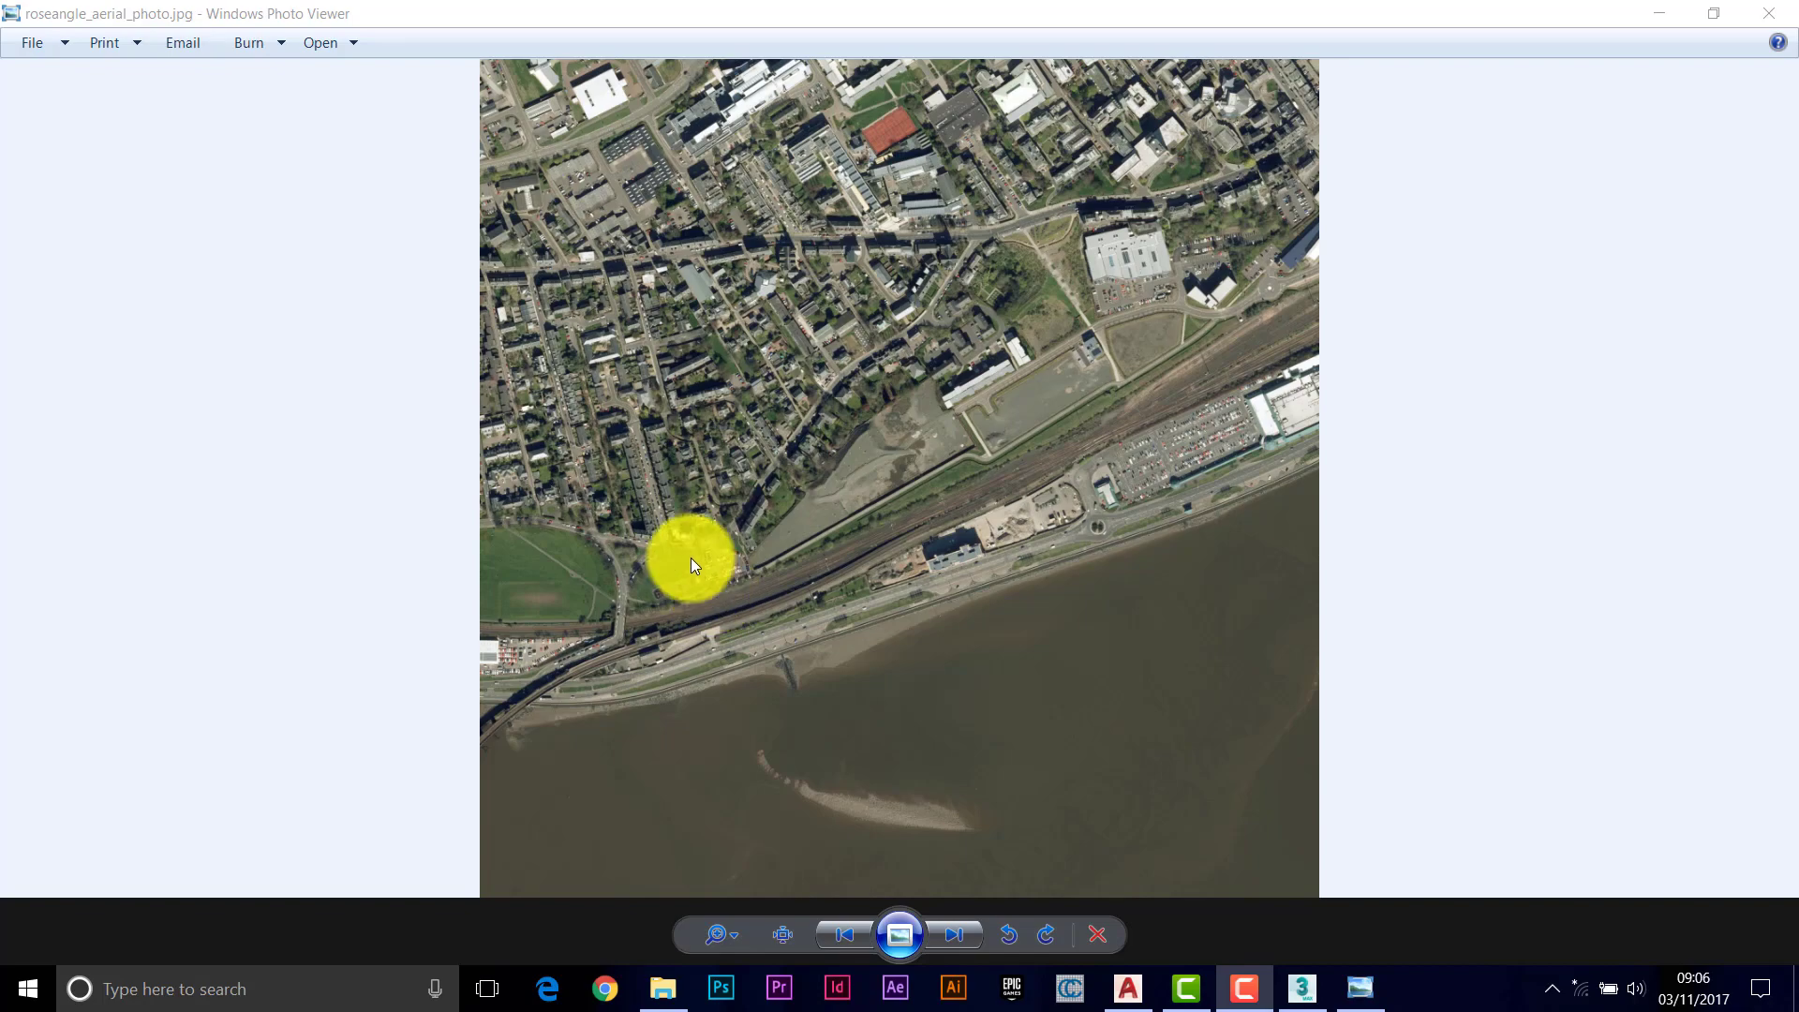
Zoom and pan around roseangle_aerial_photo.jpg to study the site area, then zoom back out
{"action": "scroll", "coordinate": [794, 478], "scroll_direction": "up", "scroll_amount": 3}
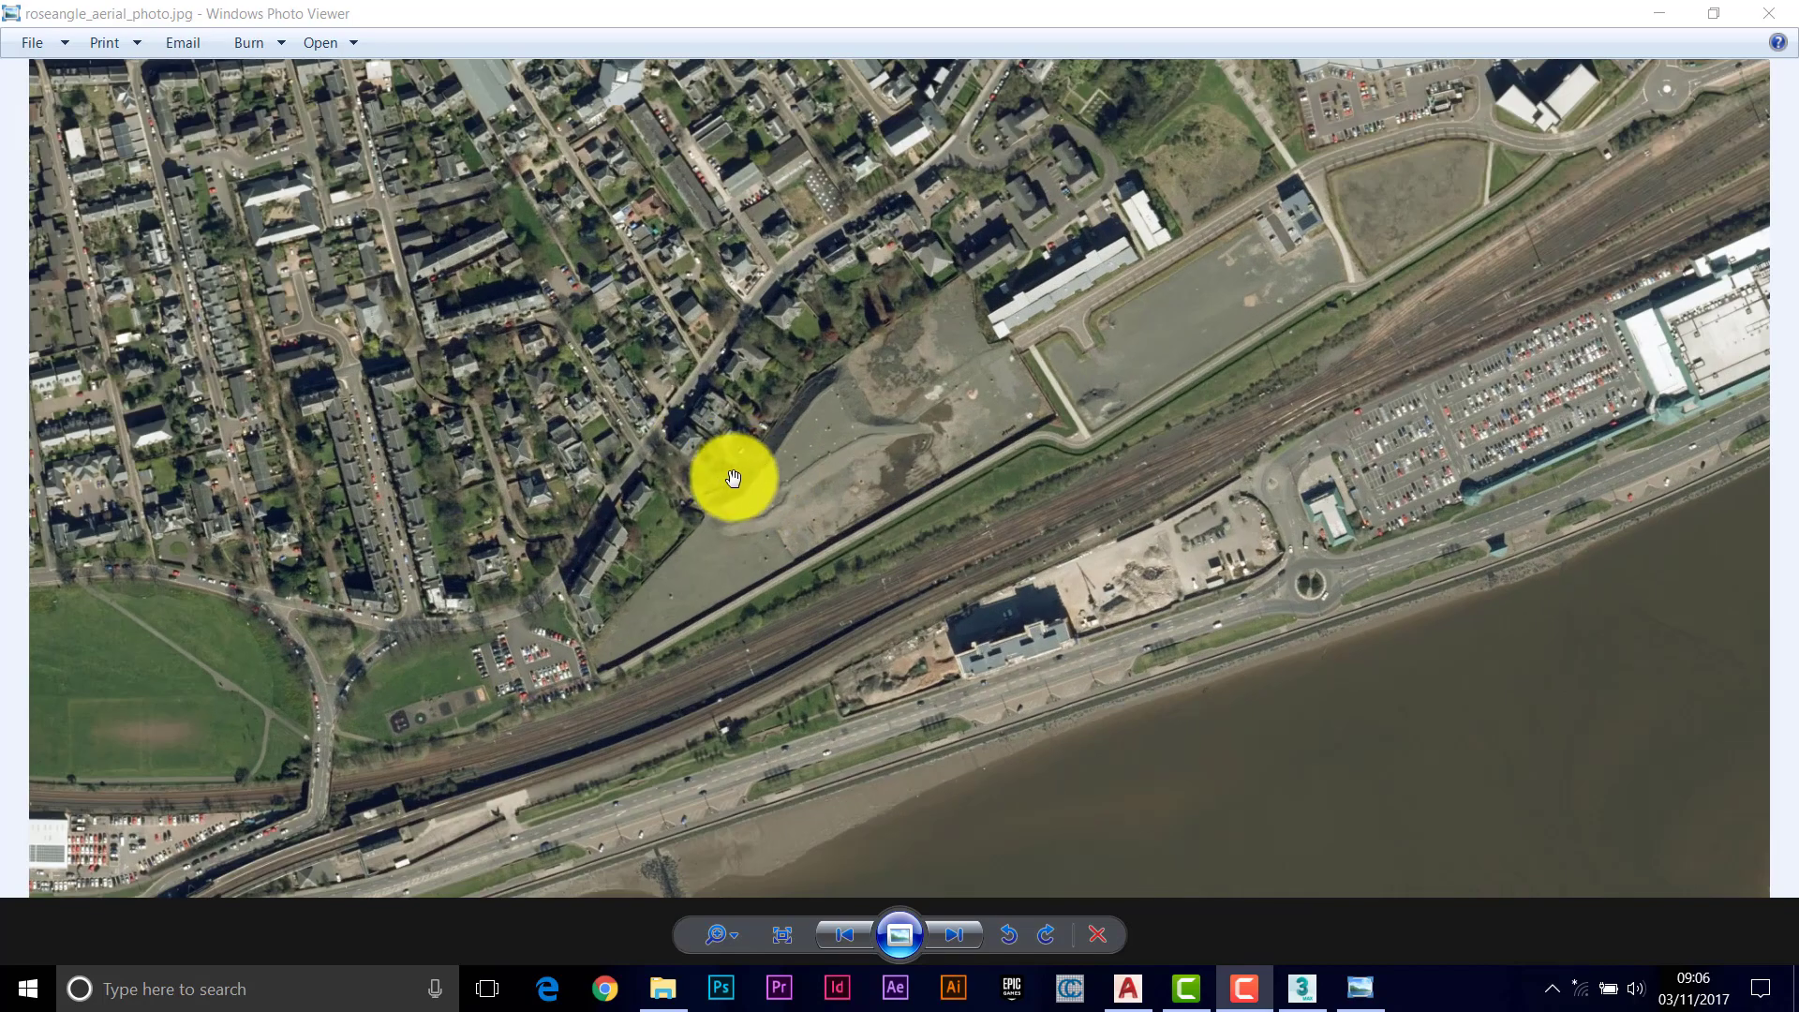
{"action": "left_click_drag", "start_coordinate": [663, 466], "coordinate": [740, 534]}
{"action": "scroll", "coordinate": [646, 543], "scroll_direction": "up", "scroll_amount": 3}
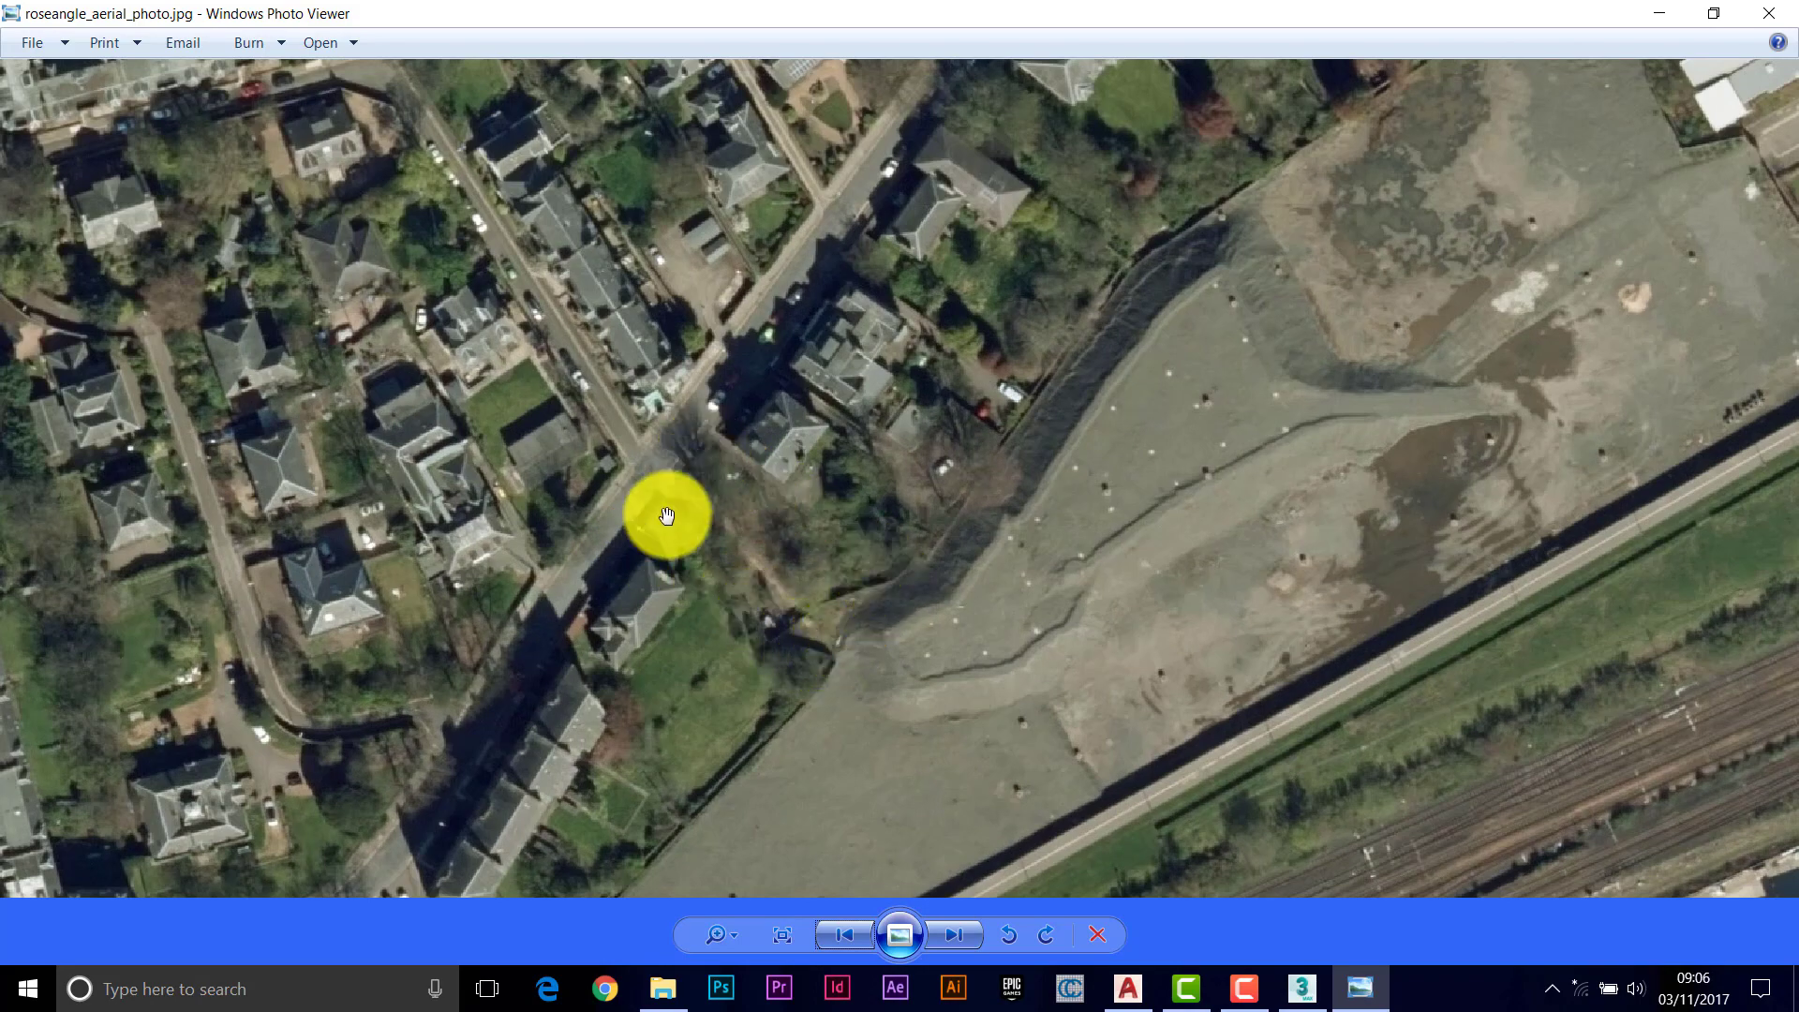
{"action": "scroll", "coordinate": [664, 518], "scroll_direction": "down", "scroll_amount": 5}
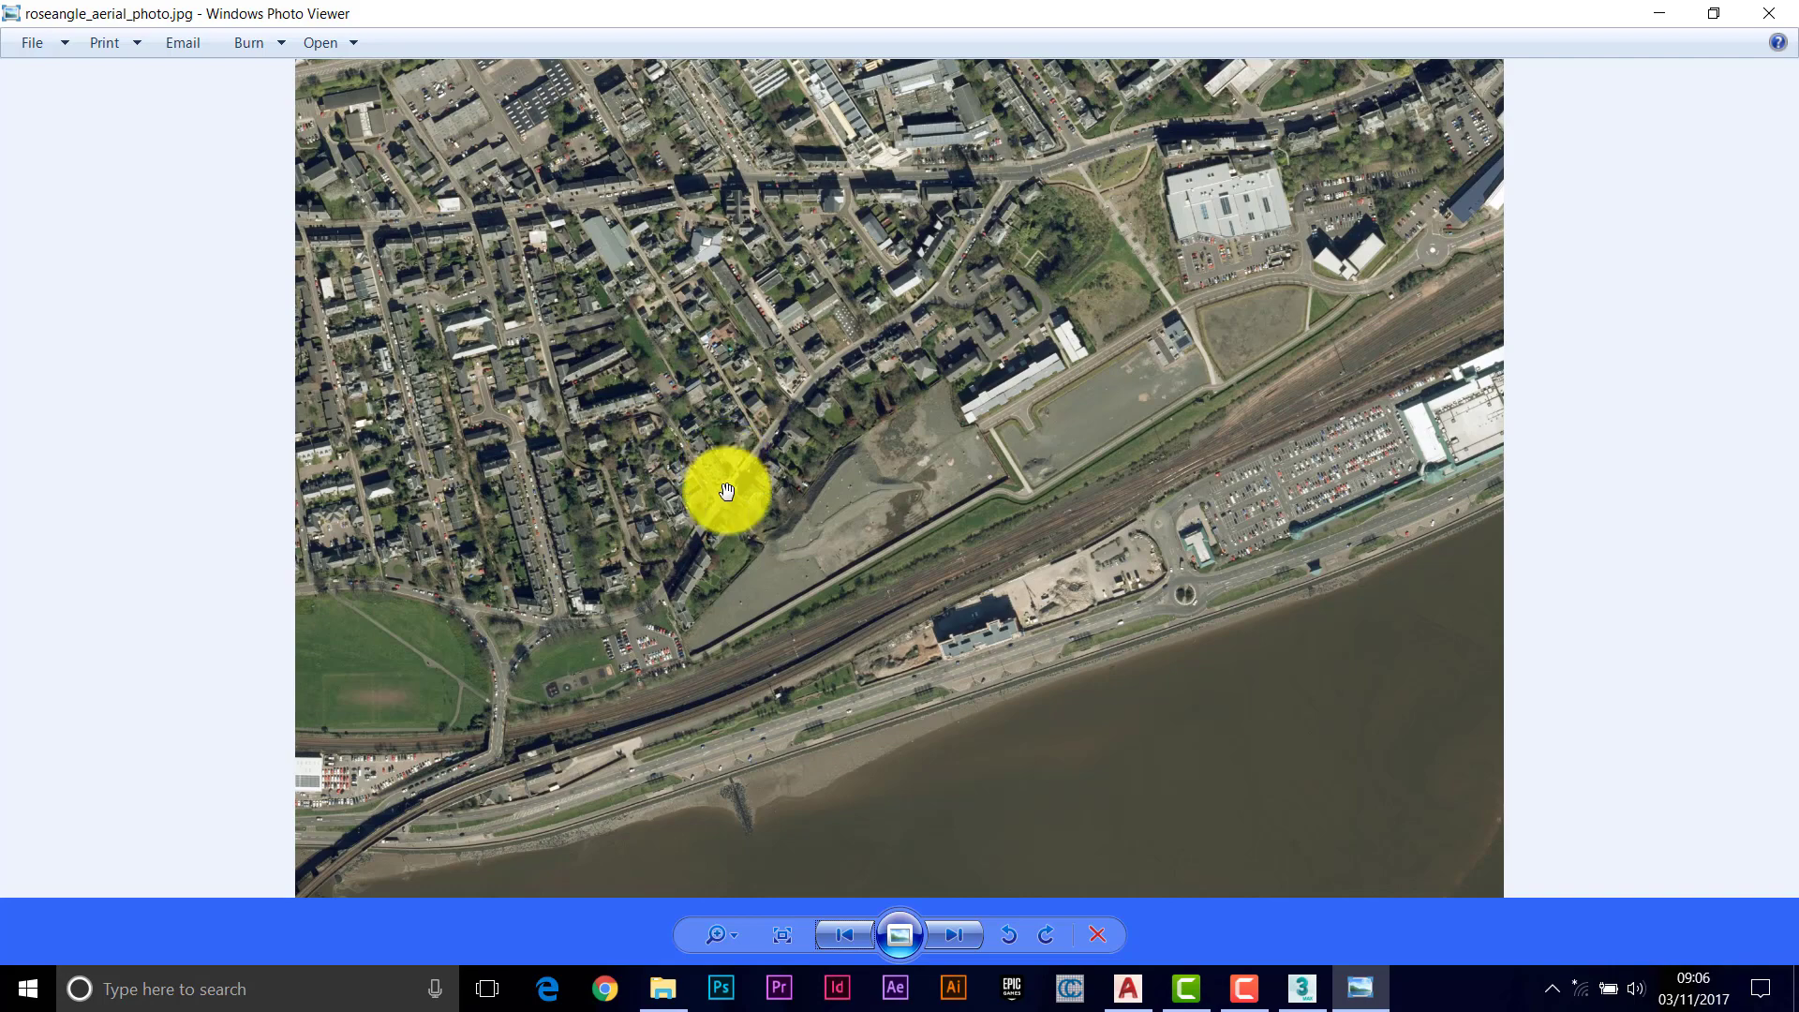
{"action": "scroll", "coordinate": [736, 521], "scroll_direction": "down", "scroll_amount": 1}
{"action": "scroll", "coordinate": [737, 522], "scroll_direction": "down", "scroll_amount": 1}
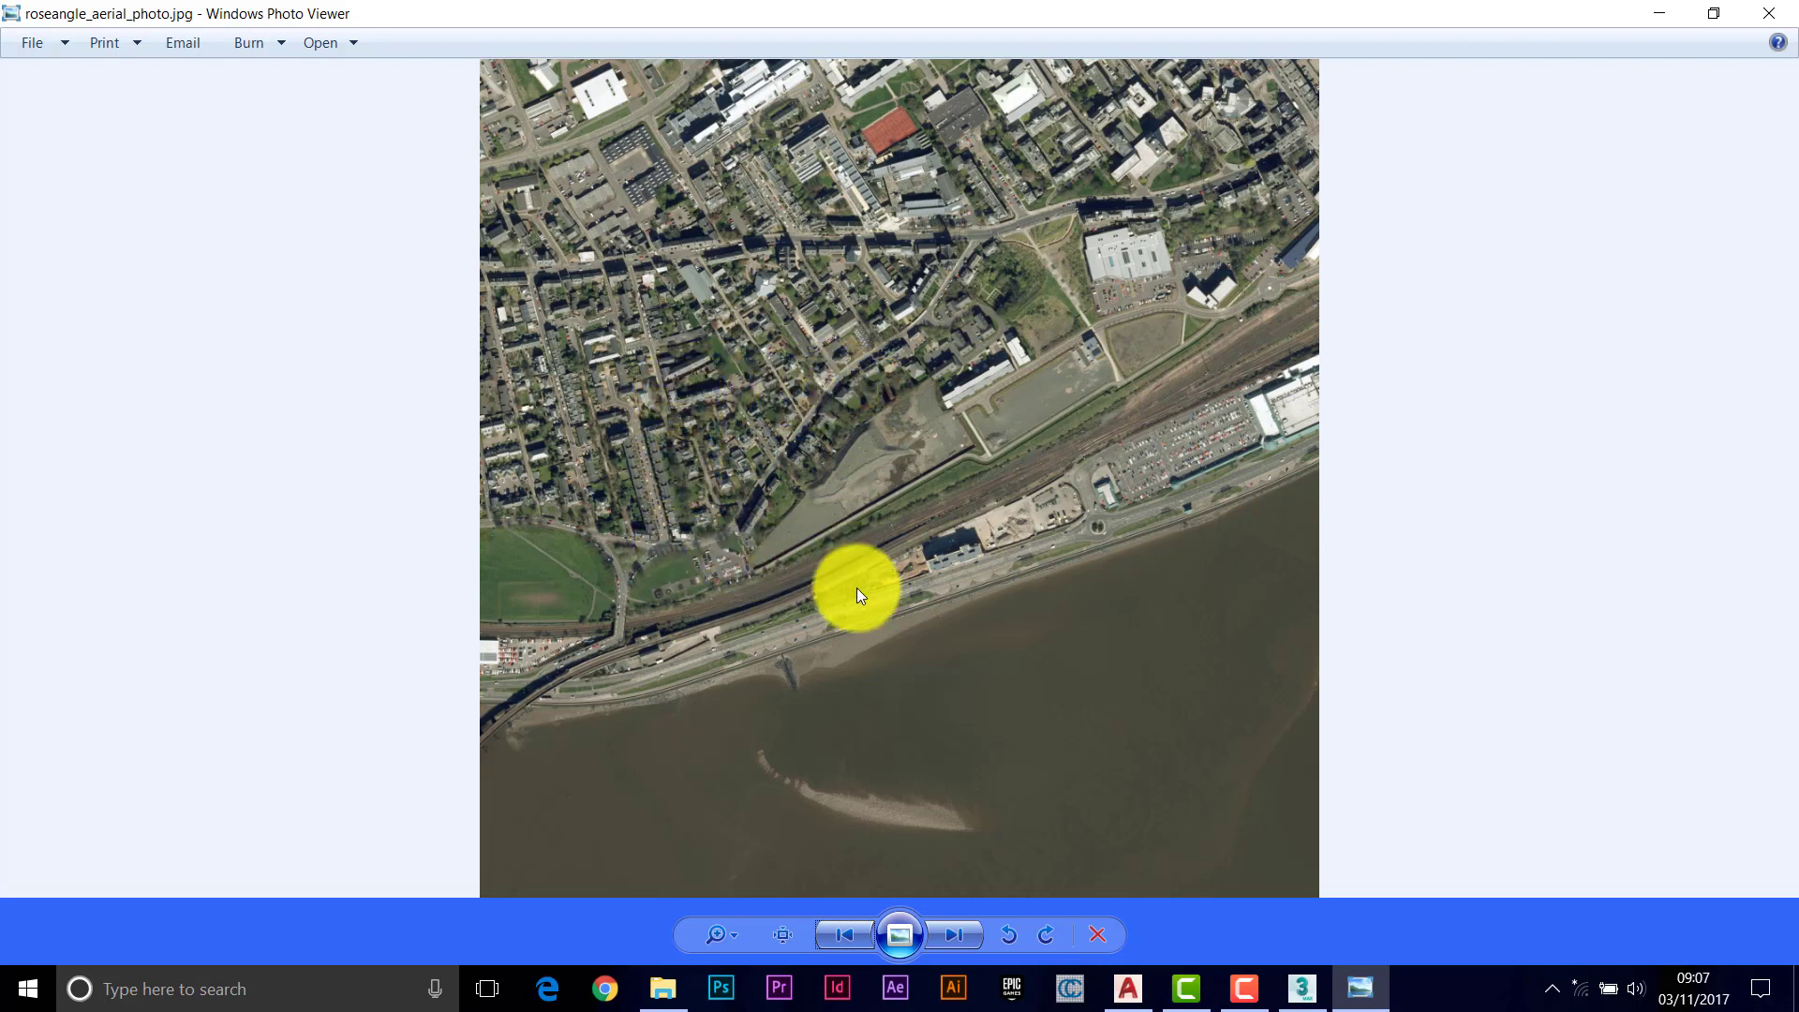
Advance to the cropped aerial photo, roseangle_aerial_photo_crop.jpg
{"action": "left_click", "coordinate": [952, 935]}
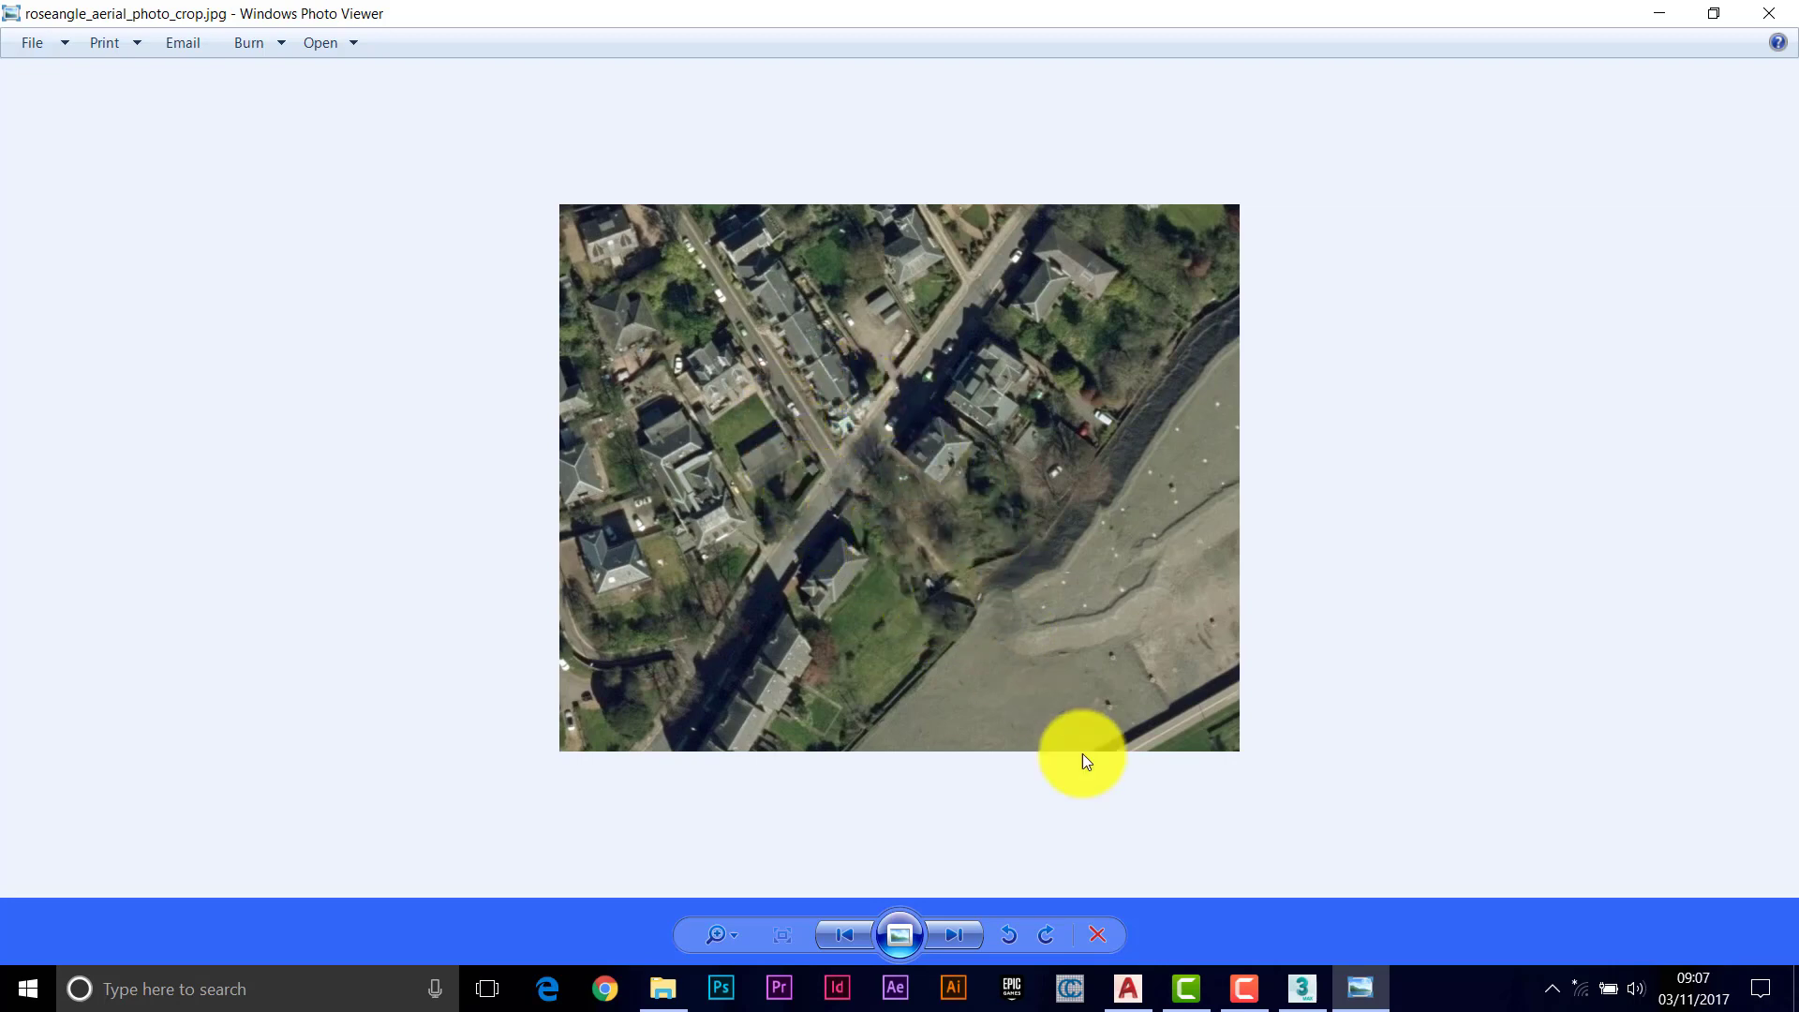
Open combined_site_info_roseangle from AutoCAD's Recent Documents, then select and deselect a building
{"action": "left_click", "coordinate": [1135, 1001]}
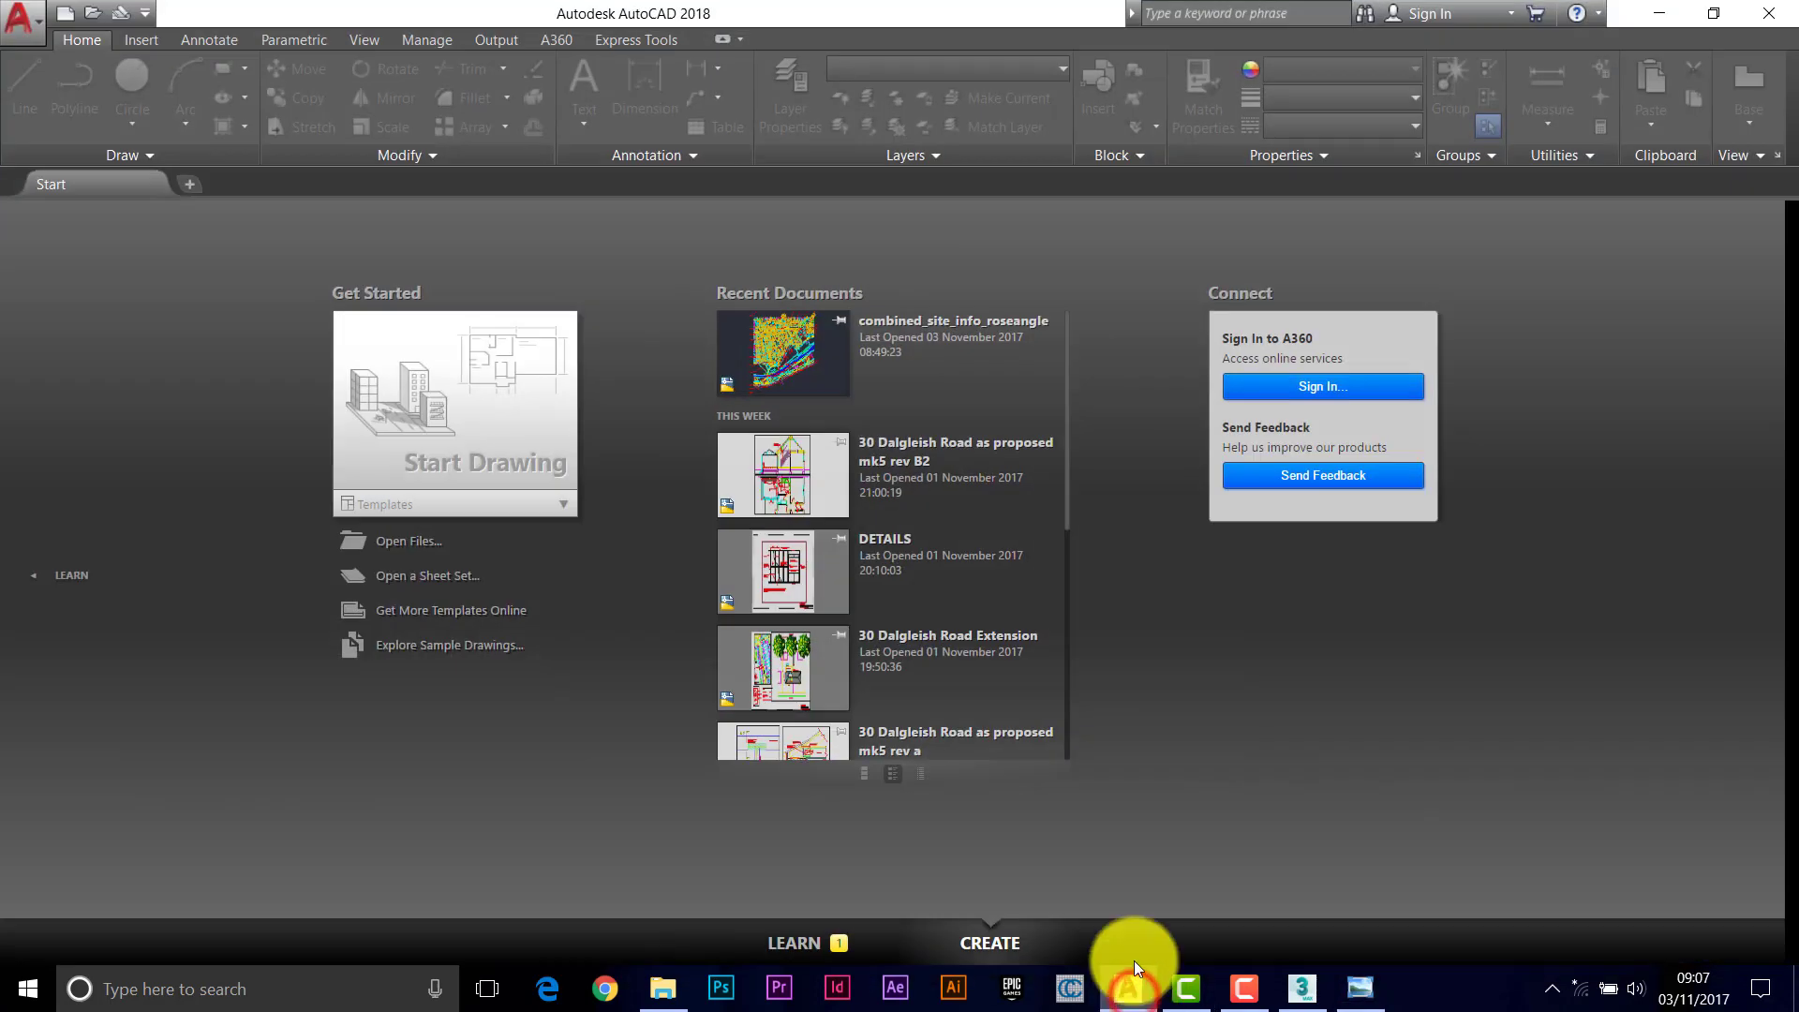
{"action": "left_click", "coordinate": [785, 357]}
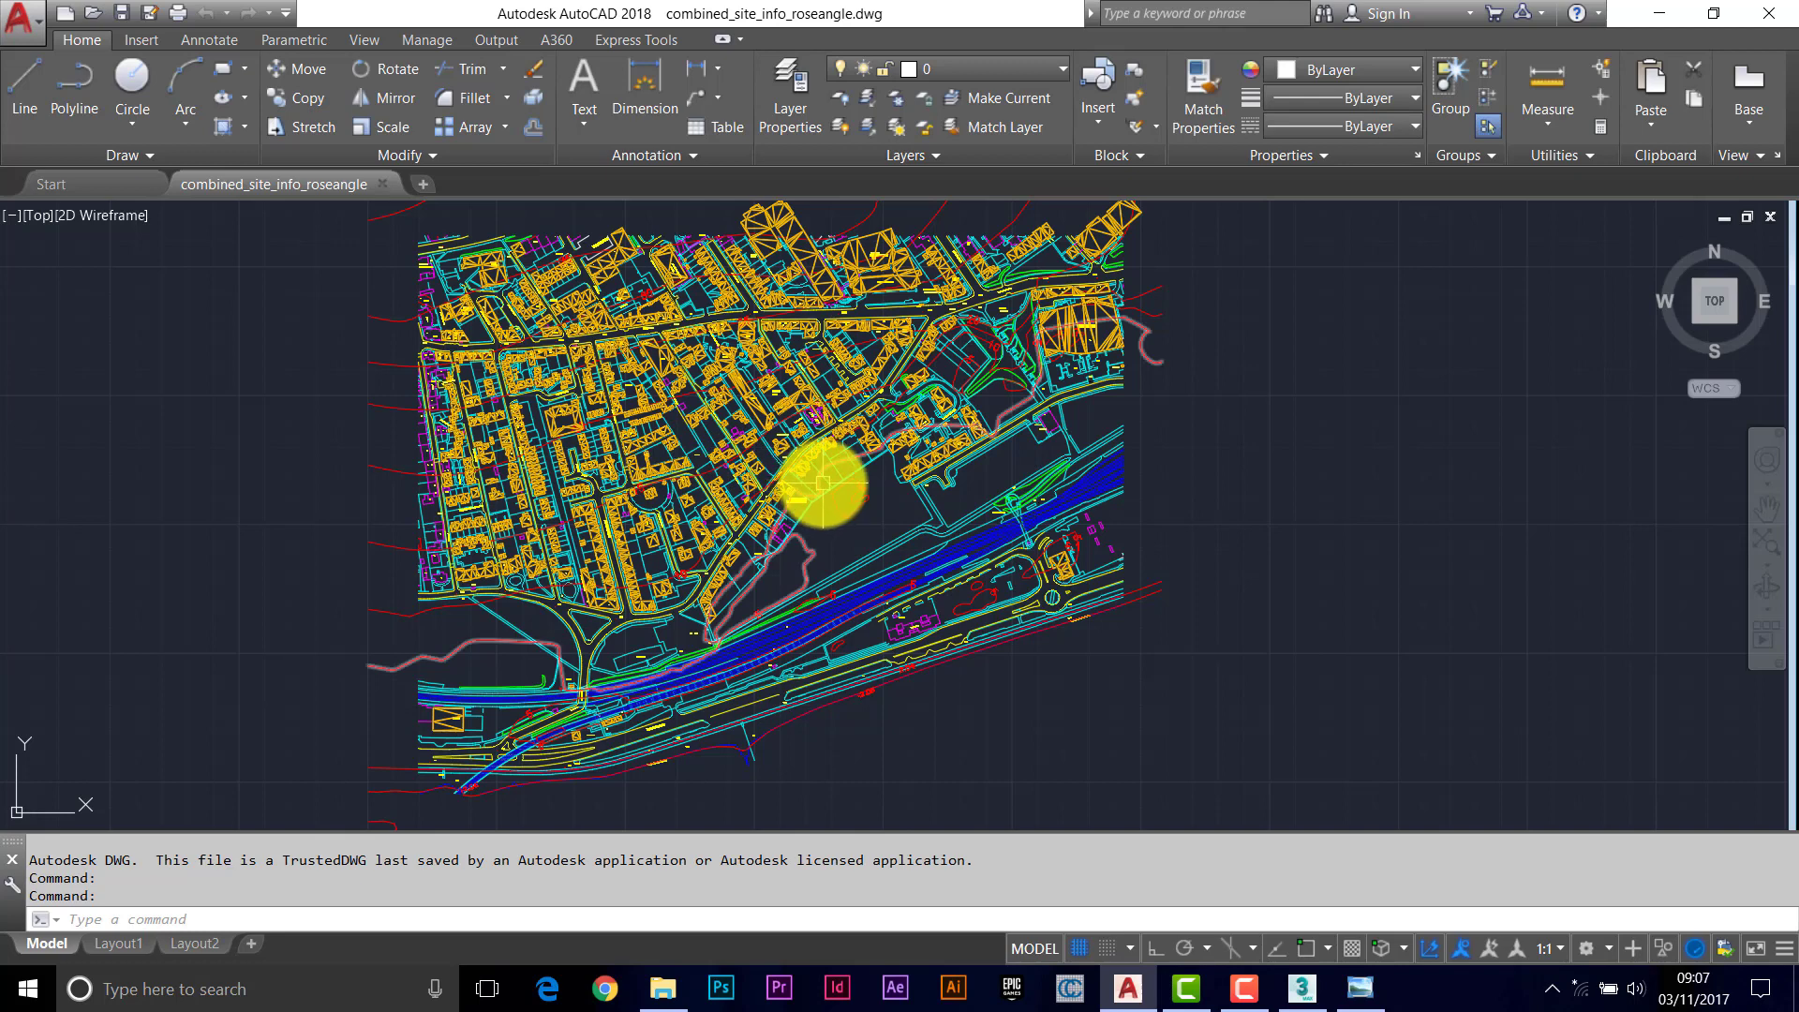
{"action": "left_click", "coordinate": [785, 217]}
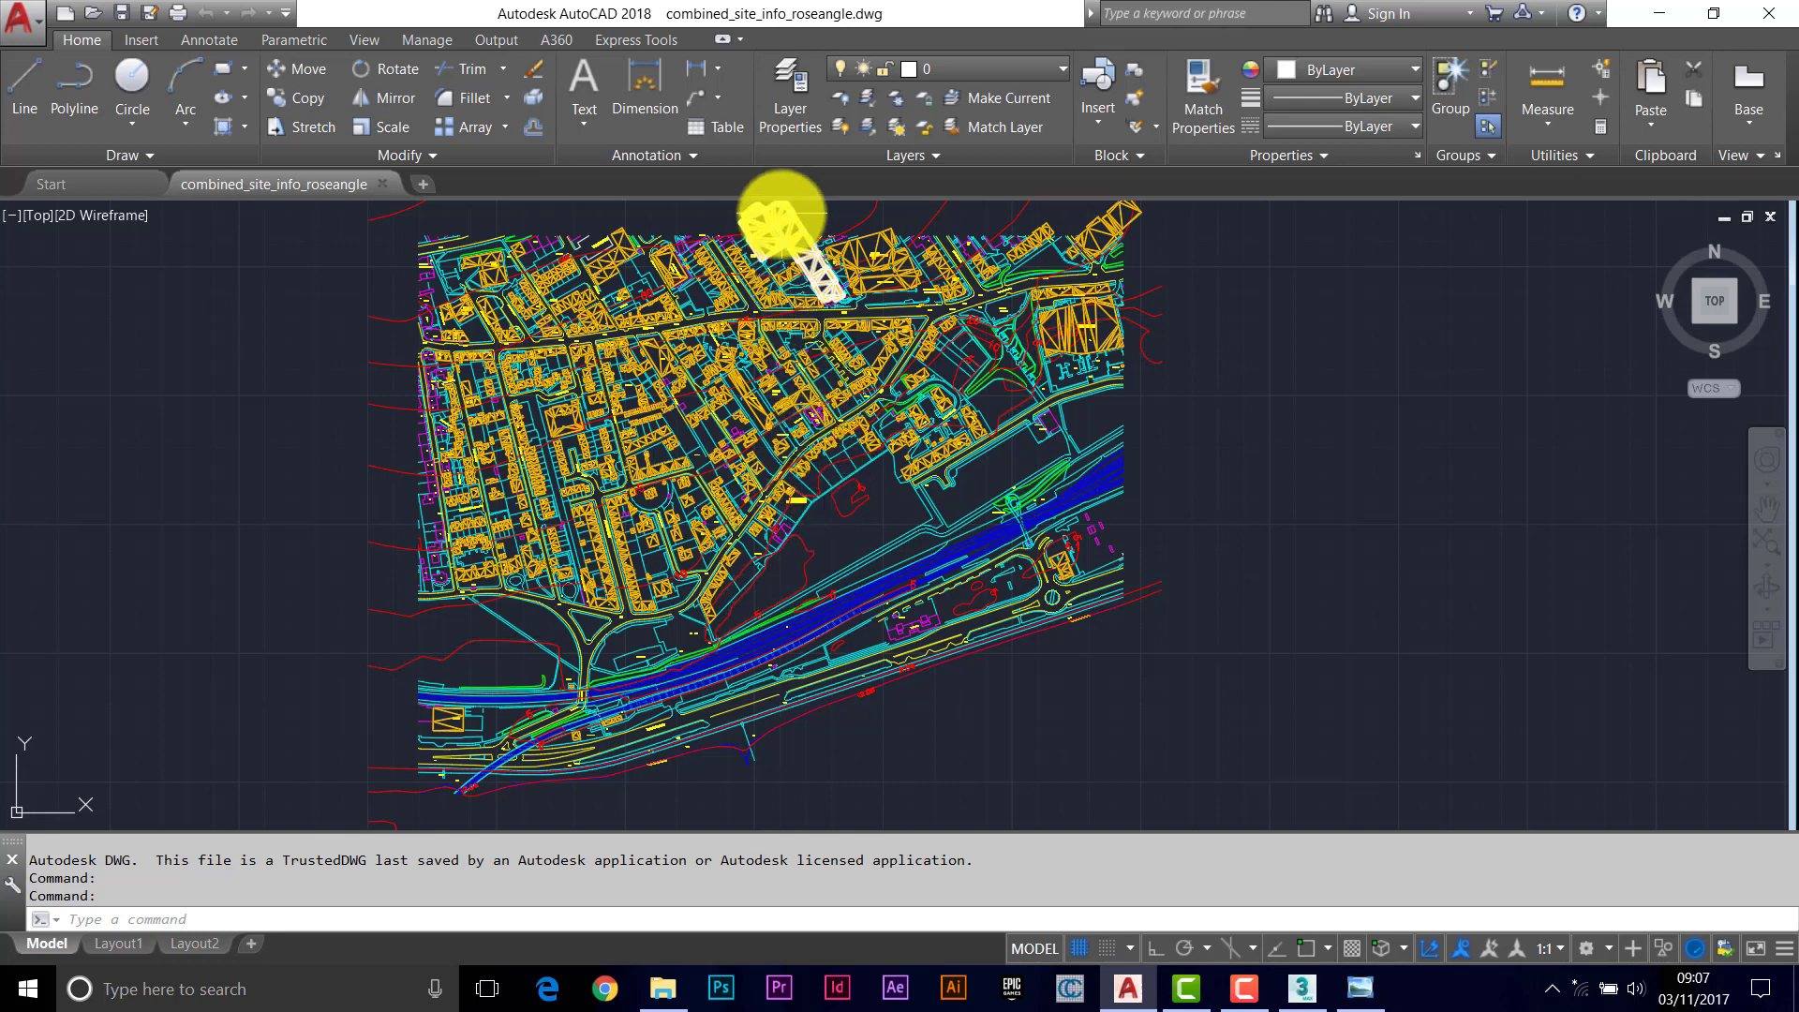
{"action": "key", "text": "Escape"}
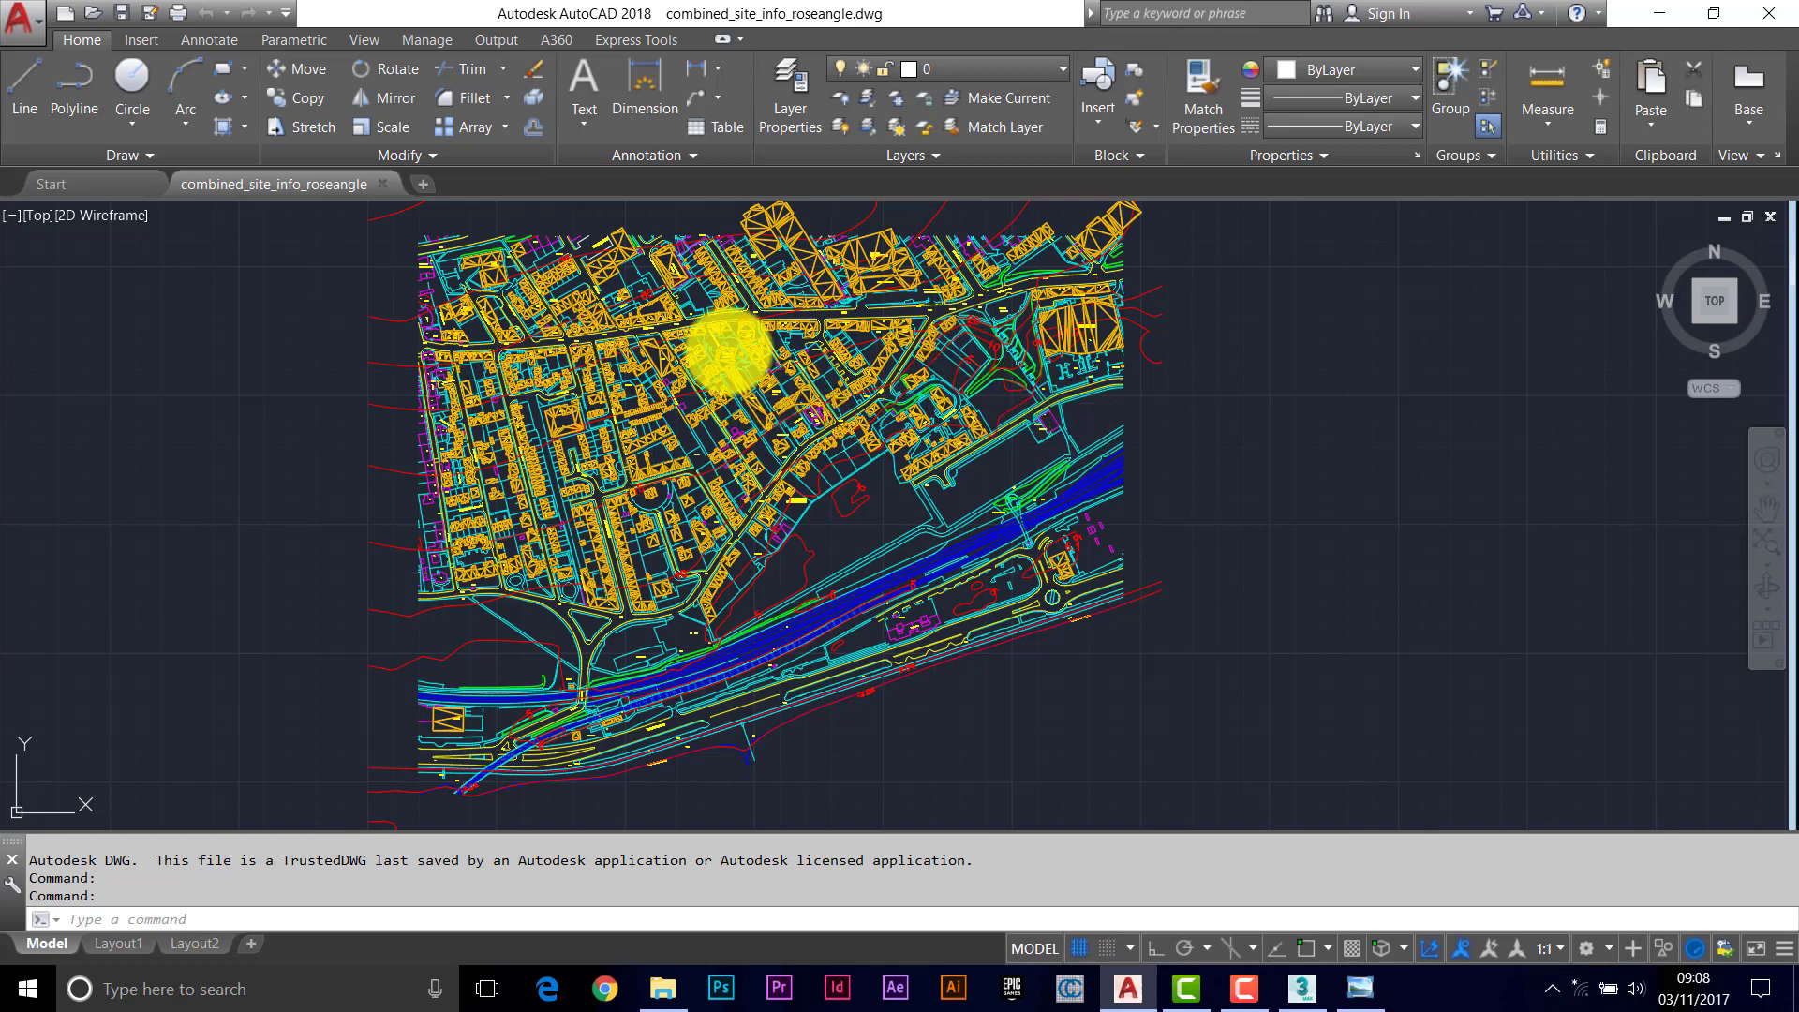
Orbit the site model to low oblique views to inspect the 3D building meshes, then enter PLAN
{"action": "mouse_move", "coordinate": [622, 272]}
{"action": "middle_mouse_down", "text": "shift"}
{"action": "mouse_move", "coordinate": [562, 249]}
{"action": "mouse_move", "coordinate": [671, 369]}
{"action": "middle_mouse_up", "text": "shift"}
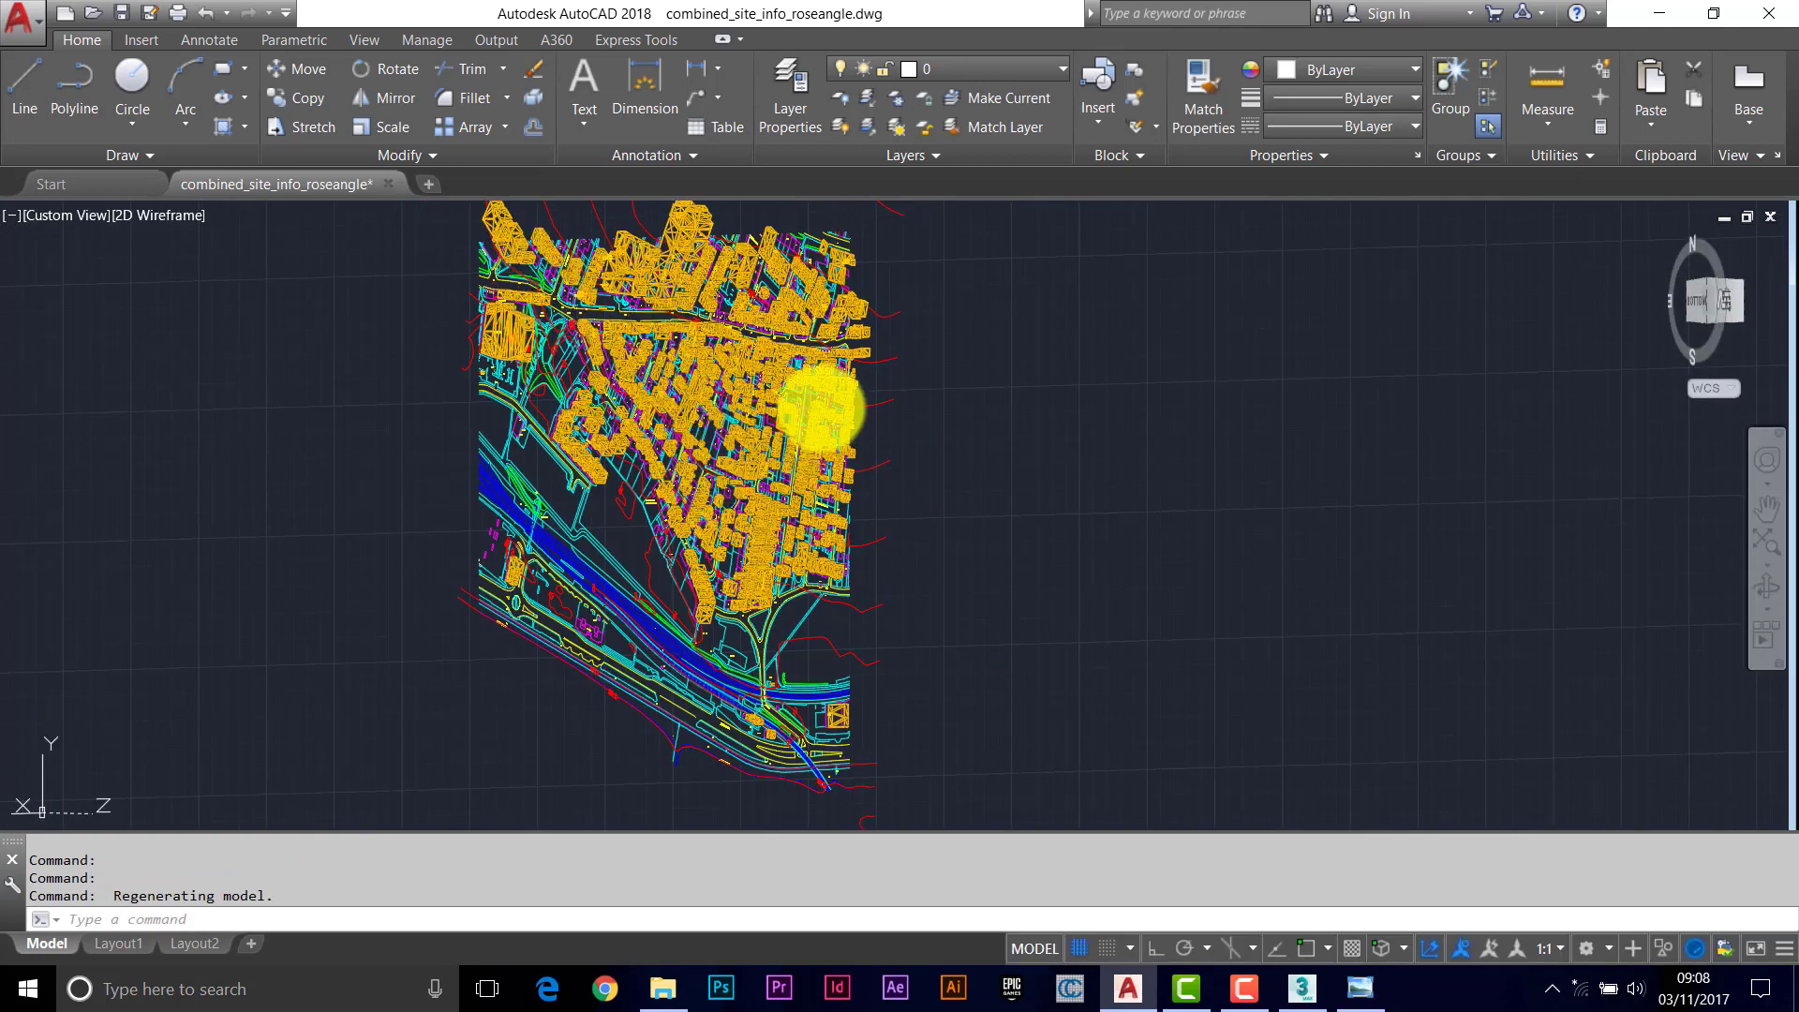
{"action": "mouse_move", "coordinate": [722, 381]}
{"action": "middle_mouse_down", "text": "shift"}
{"action": "mouse_move", "coordinate": [706, 470]}
{"action": "mouse_move", "coordinate": [711, 433]}
{"action": "mouse_move", "coordinate": [789, 384]}
{"action": "mouse_move", "coordinate": [841, 825]}
{"action": "mouse_move", "coordinate": [712, 716]}
{"action": "mouse_move", "coordinate": [554, 622]}
{"action": "mouse_move", "coordinate": [554, 574]}
{"action": "middle_mouse_up", "text": "shift"}
{"action": "middle_click_drag", "start_coordinate": [835, 651], "coordinate": [848, 461]}
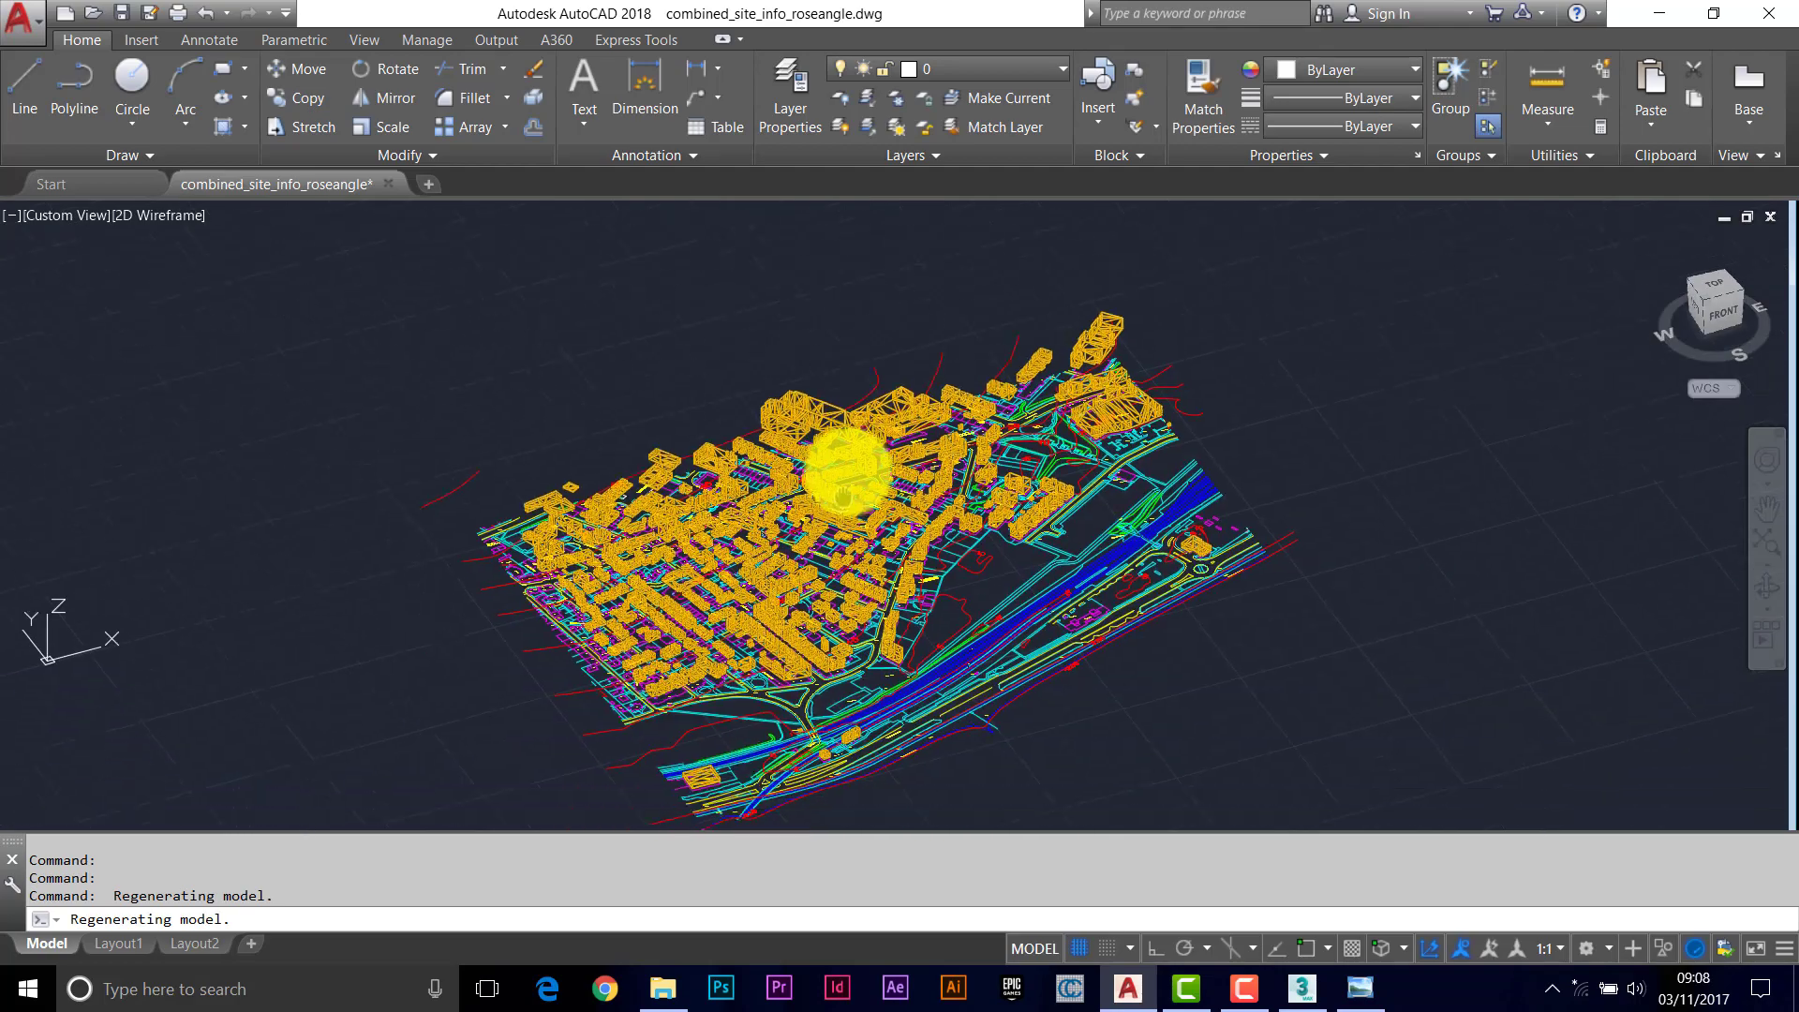
{"action": "scroll", "coordinate": [848, 464], "scroll_direction": "up", "scroll_amount": 5}
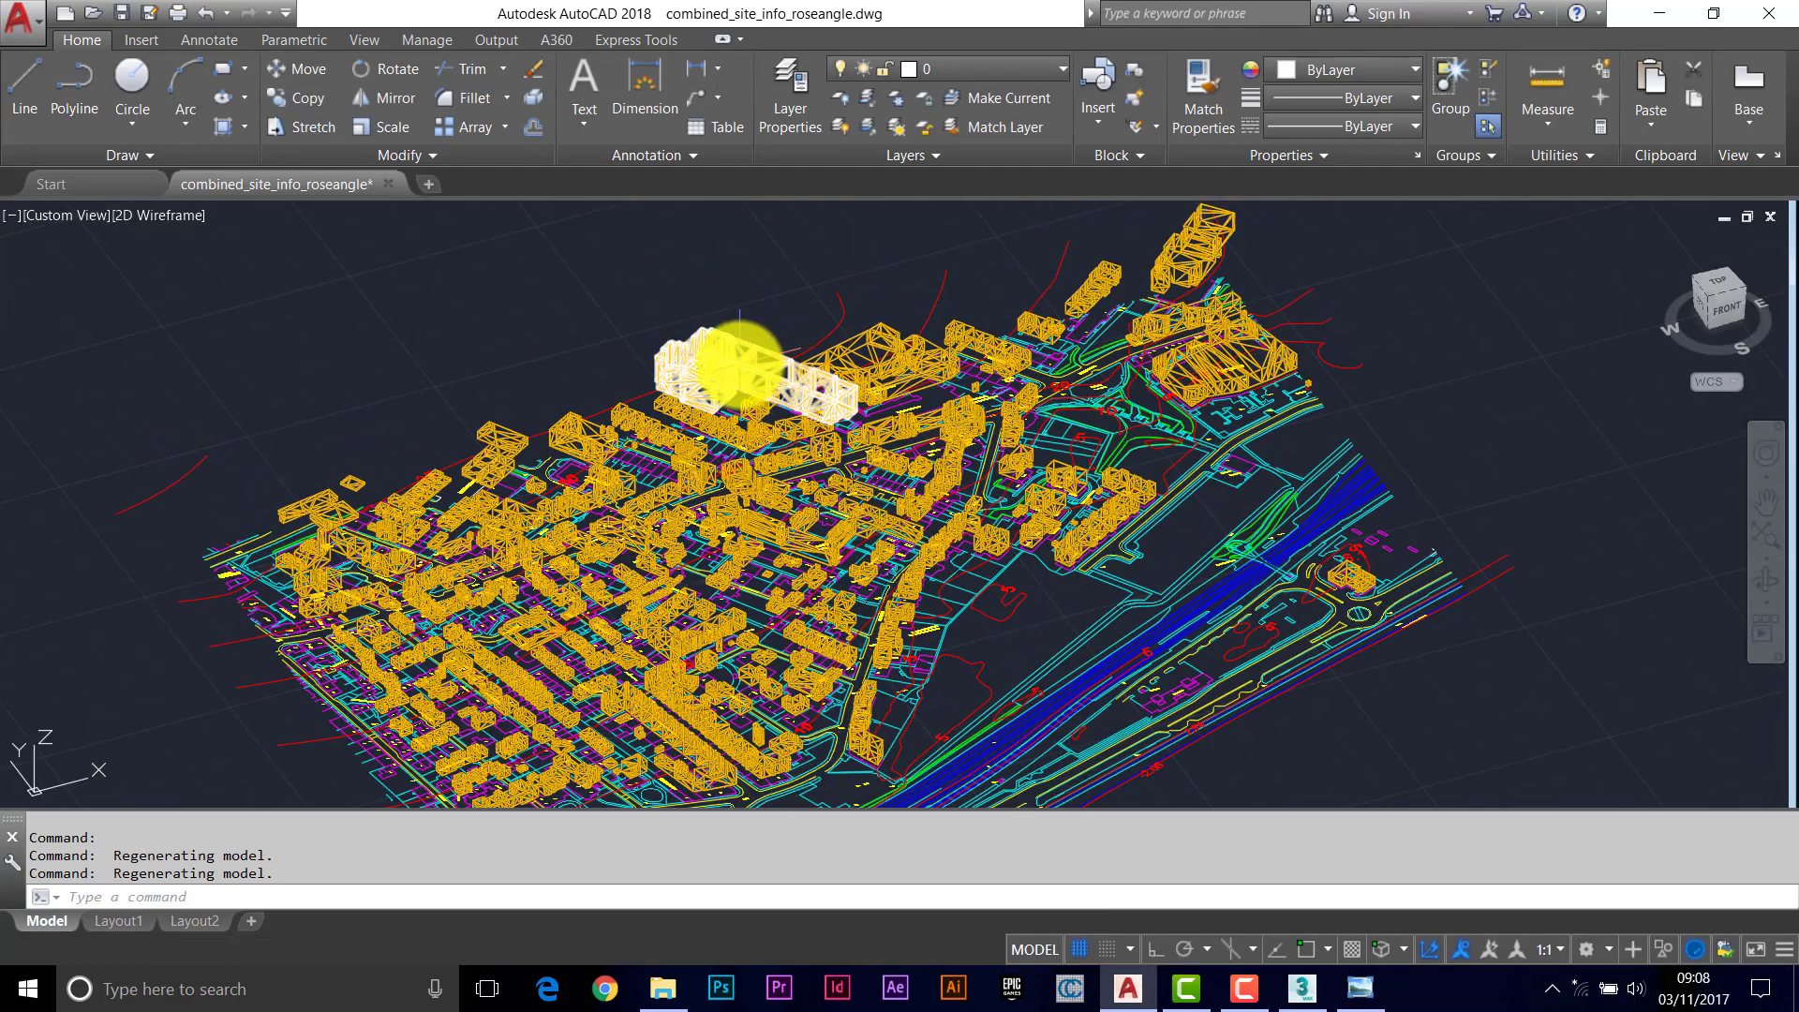
{"action": "middle_click_drag", "start_coordinate": [849, 513], "coordinate": [856, 442], "text": "shift"}
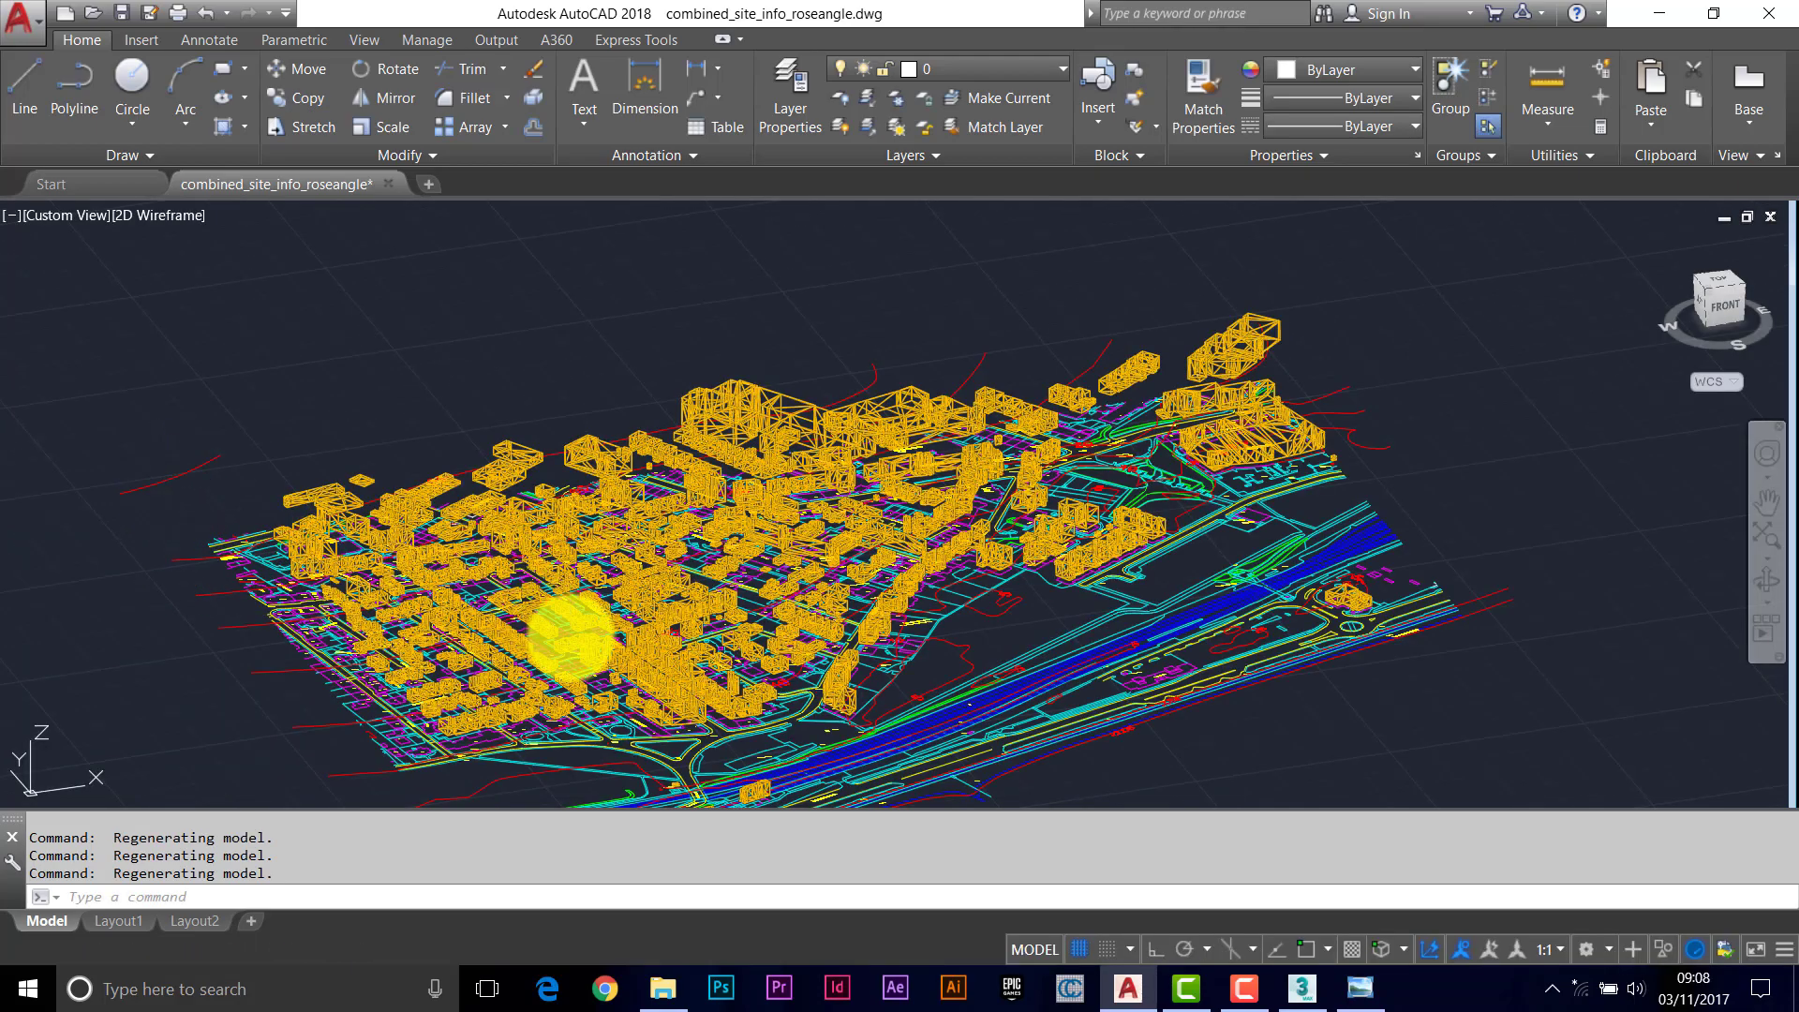
{"action": "middle_click_drag", "start_coordinate": [613, 553], "coordinate": [839, 599], "text": "shift"}
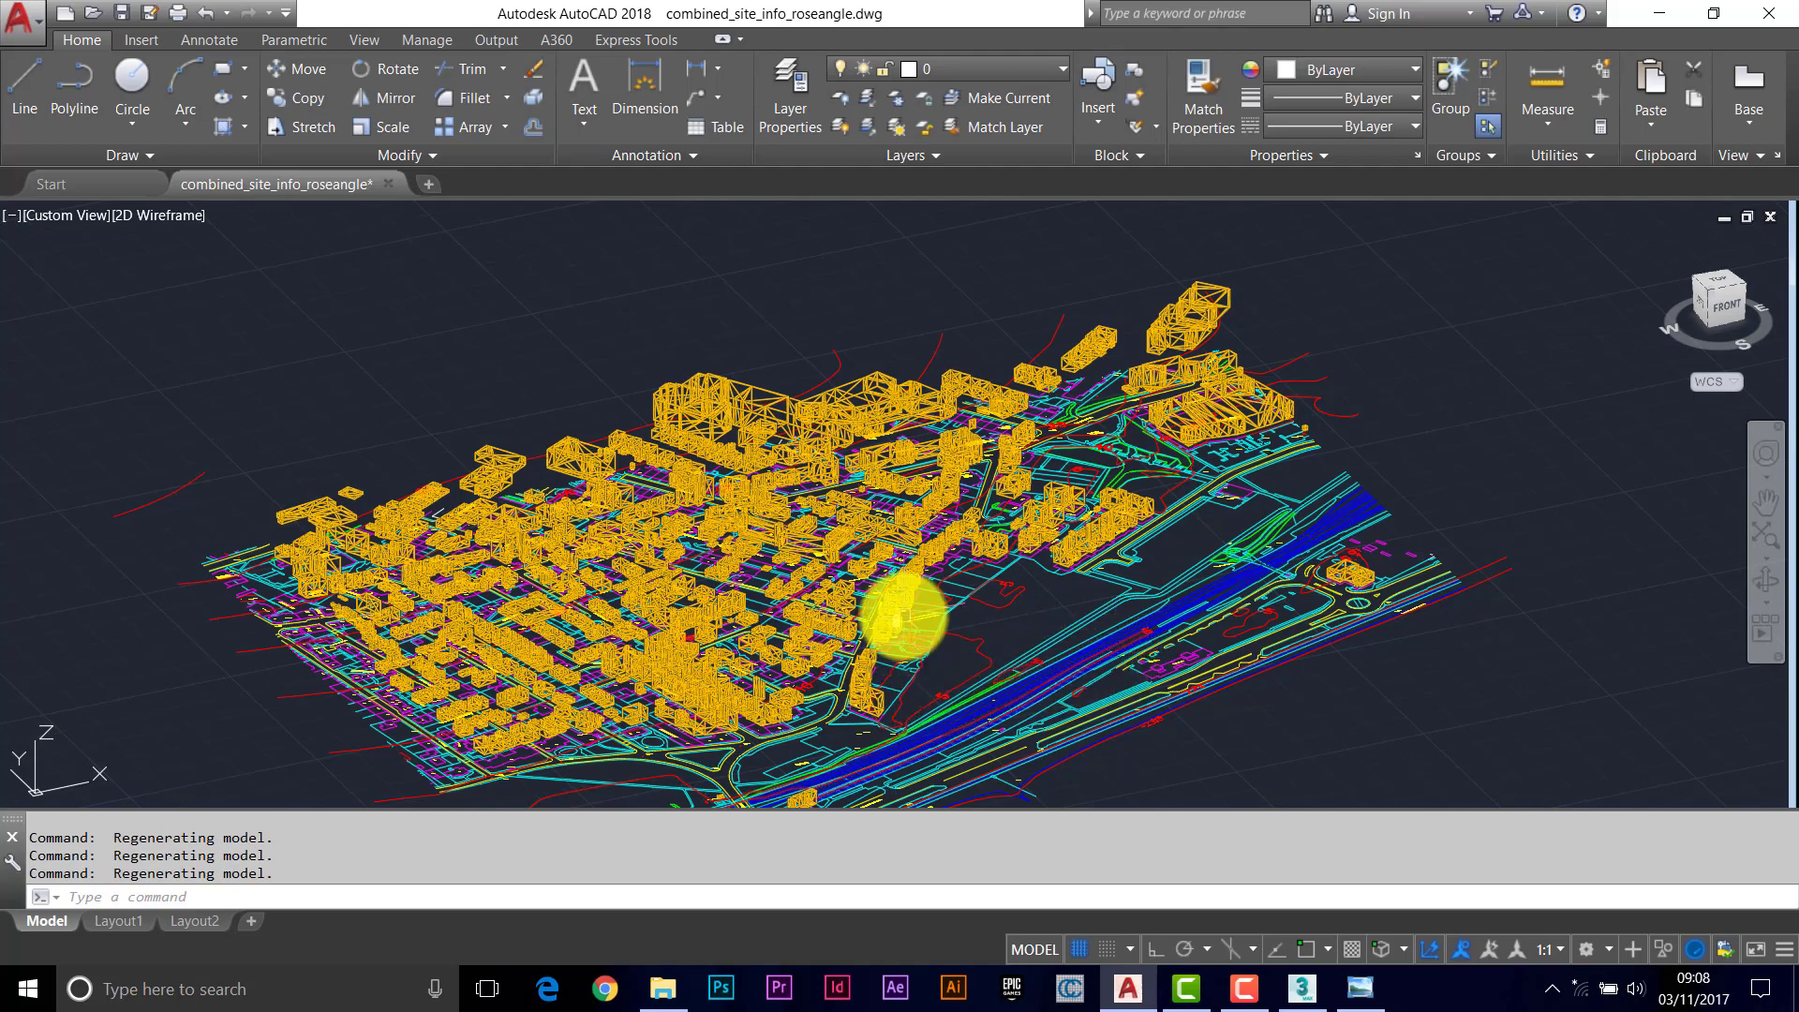
{"action": "middle_click_drag", "start_coordinate": [891, 542], "coordinate": [847, 576], "text": "shift"}
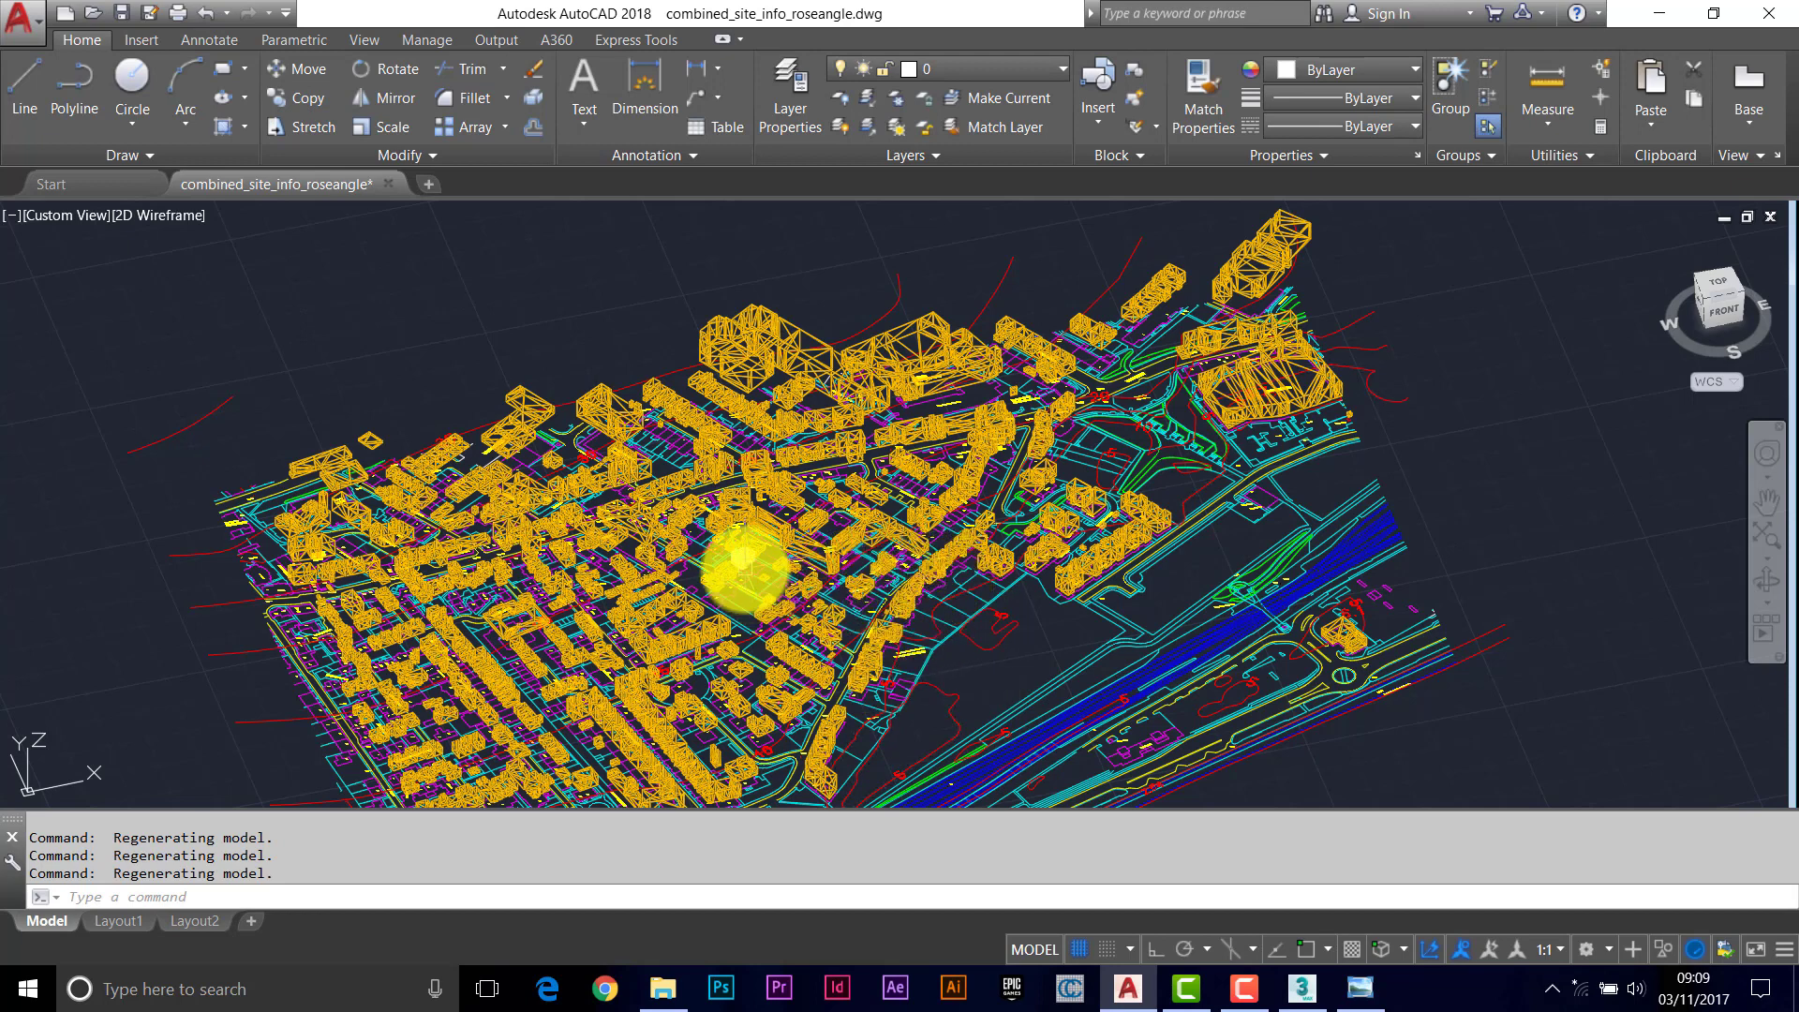
{"action": "mouse_move", "coordinate": [745, 567]}
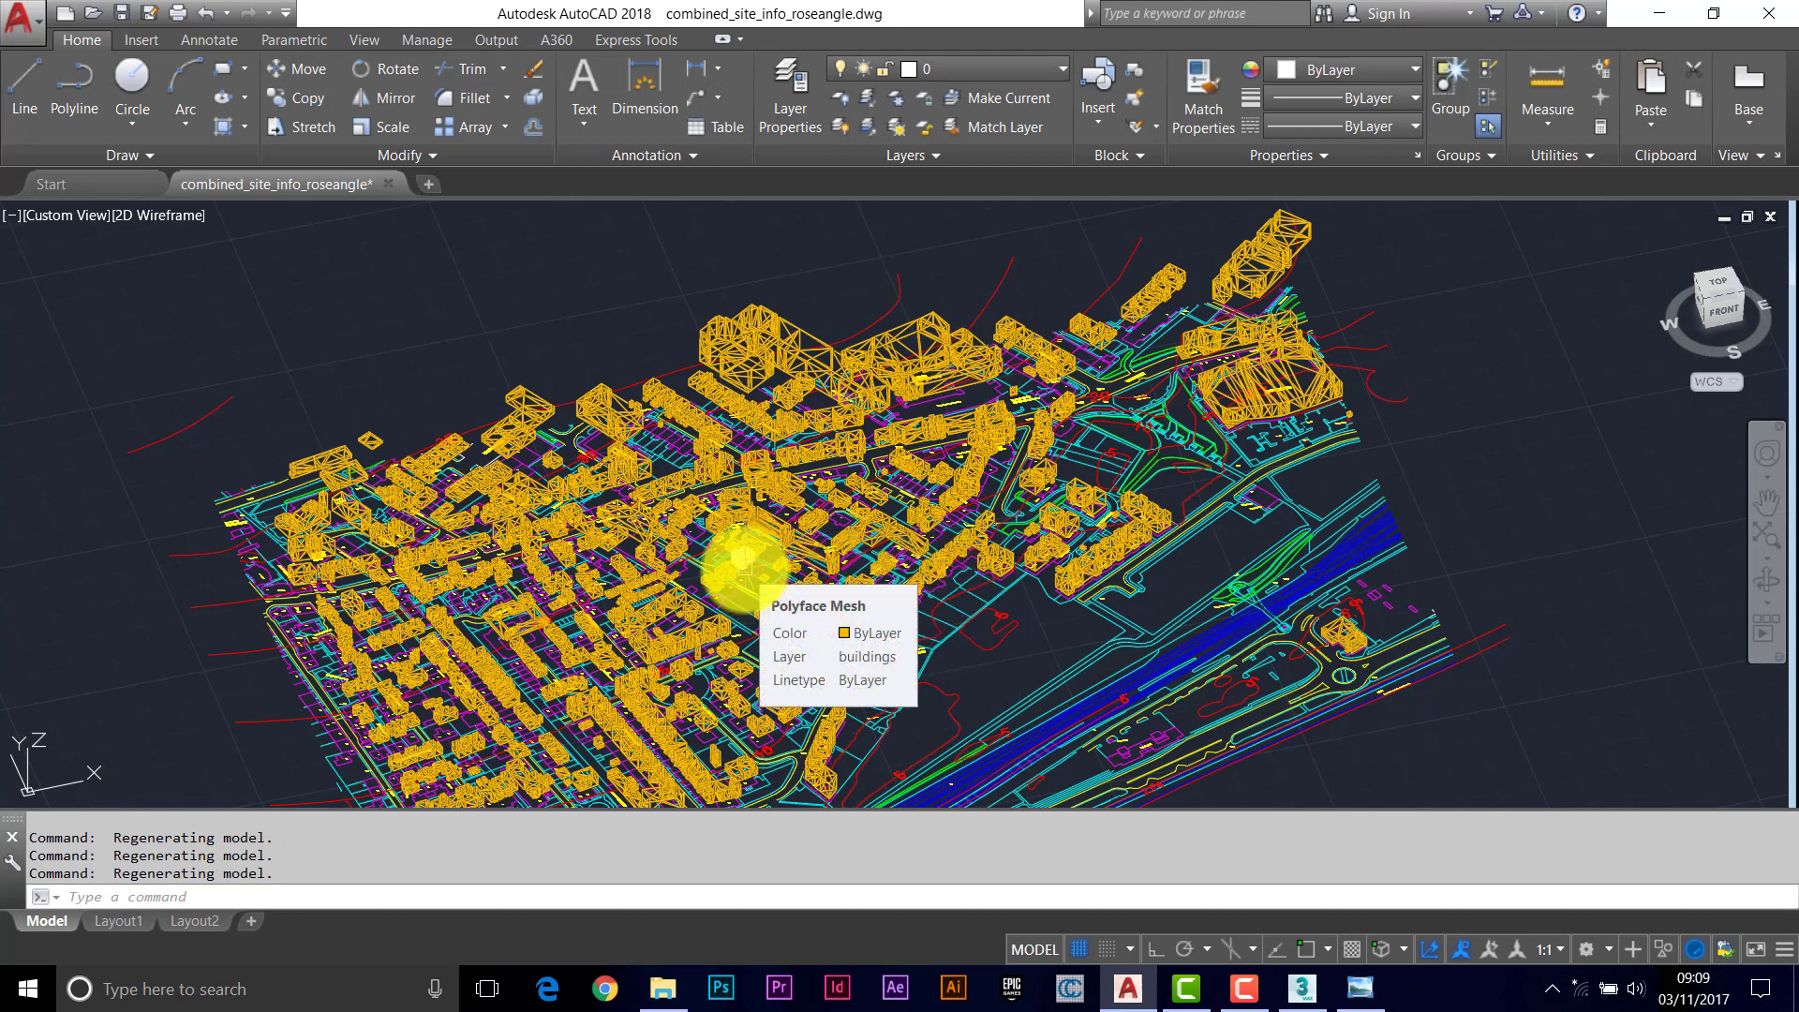
{"action": "type", "text": "plan"}
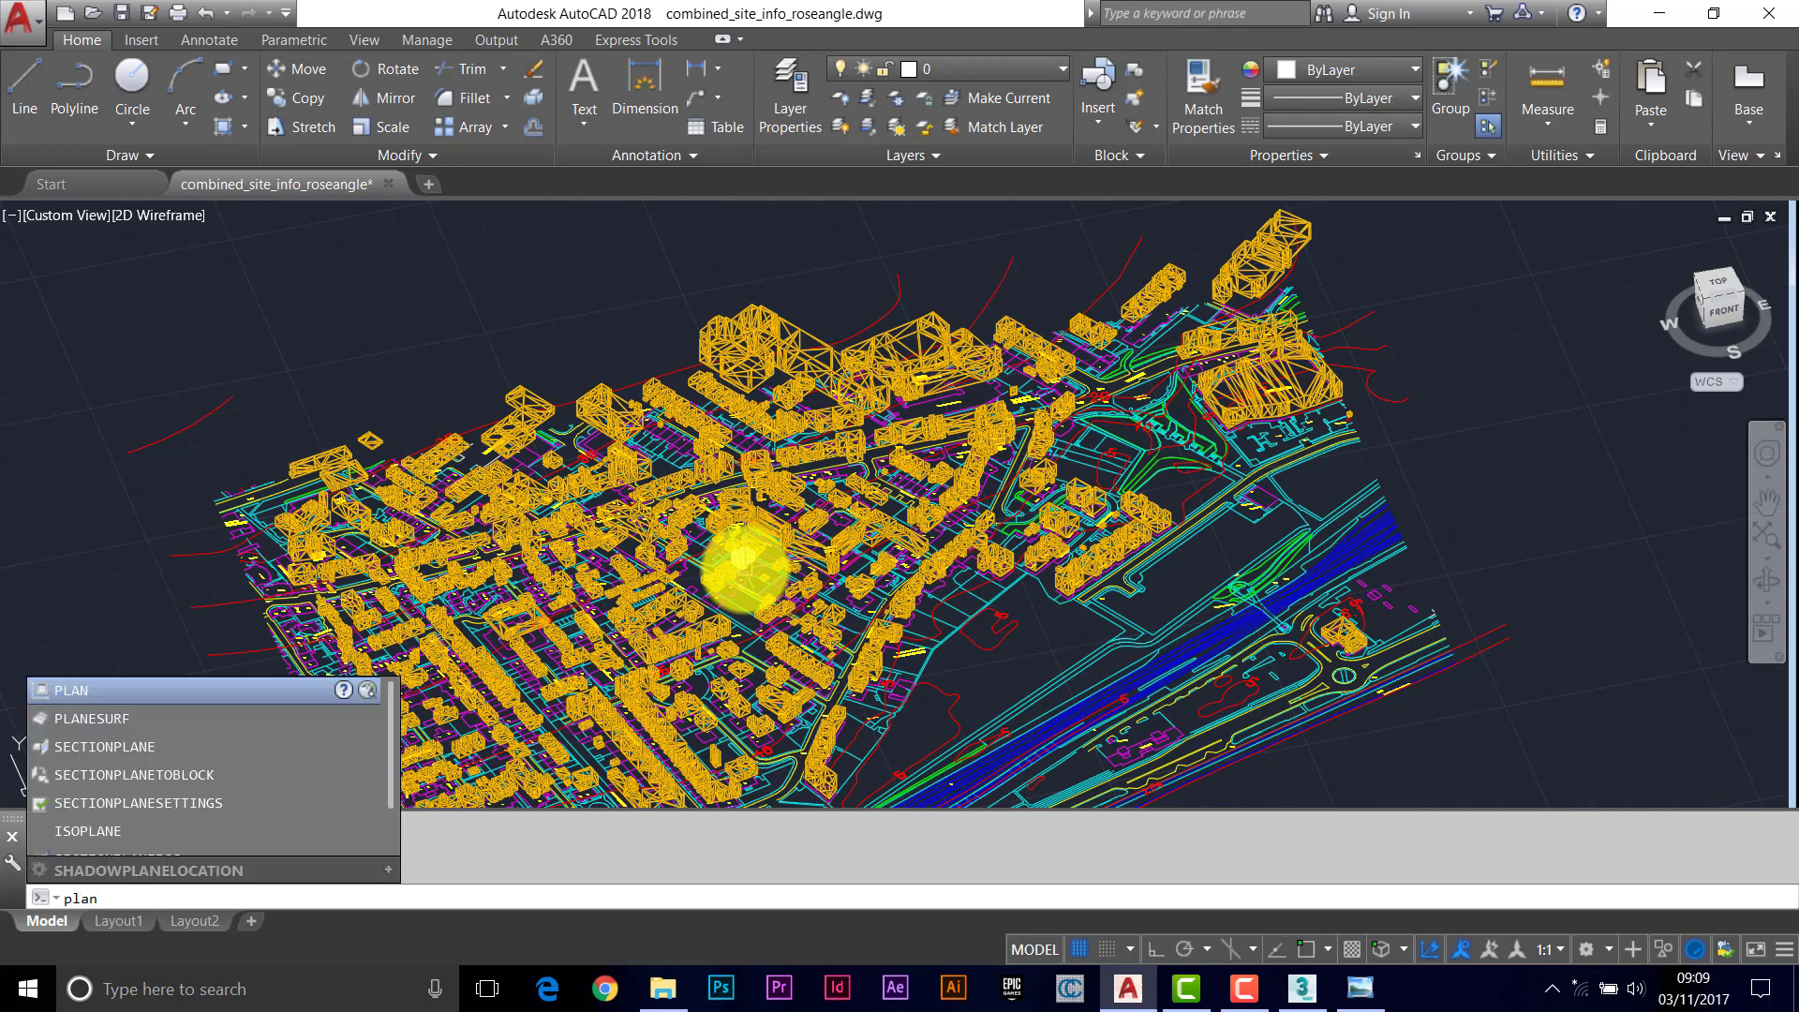
Restore the top plan view and freeze layers by picking a building and both contour lines
{"action": "key", "text": "Return"}
{"action": "key", "text": "Return"}
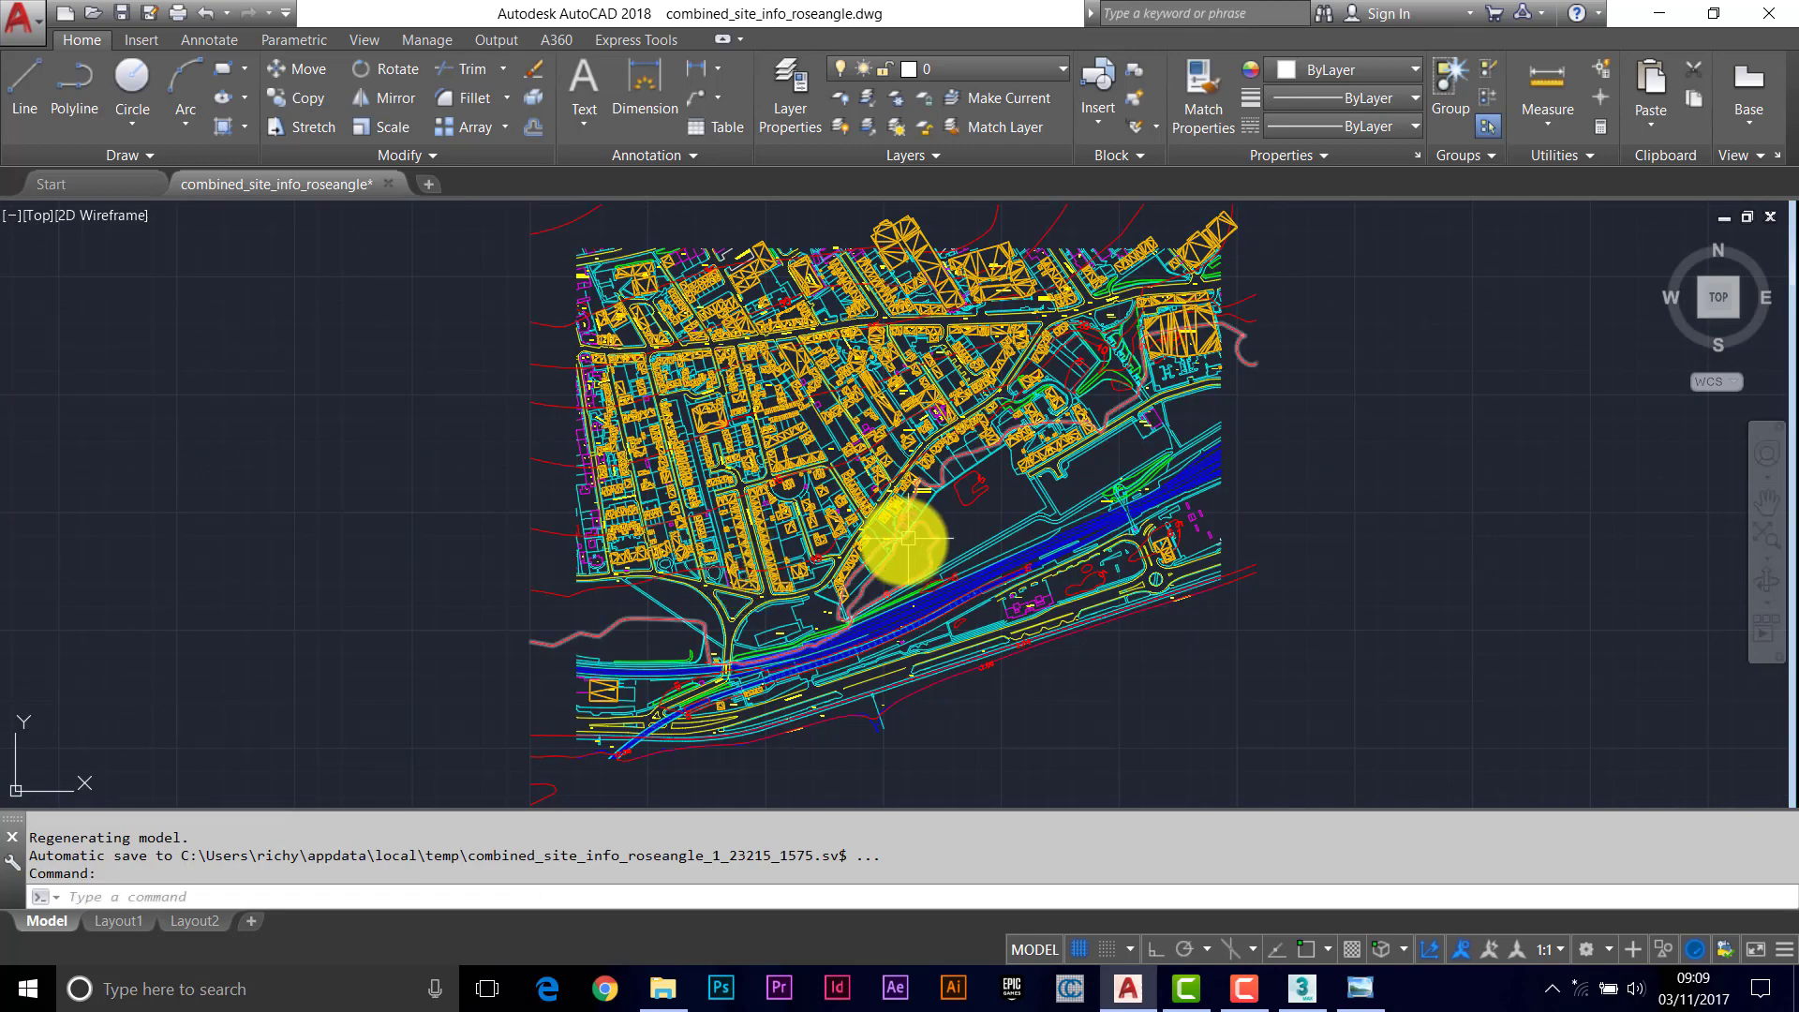
{"action": "middle_click_drag", "start_coordinate": [1171, 567], "coordinate": [1021, 586]}
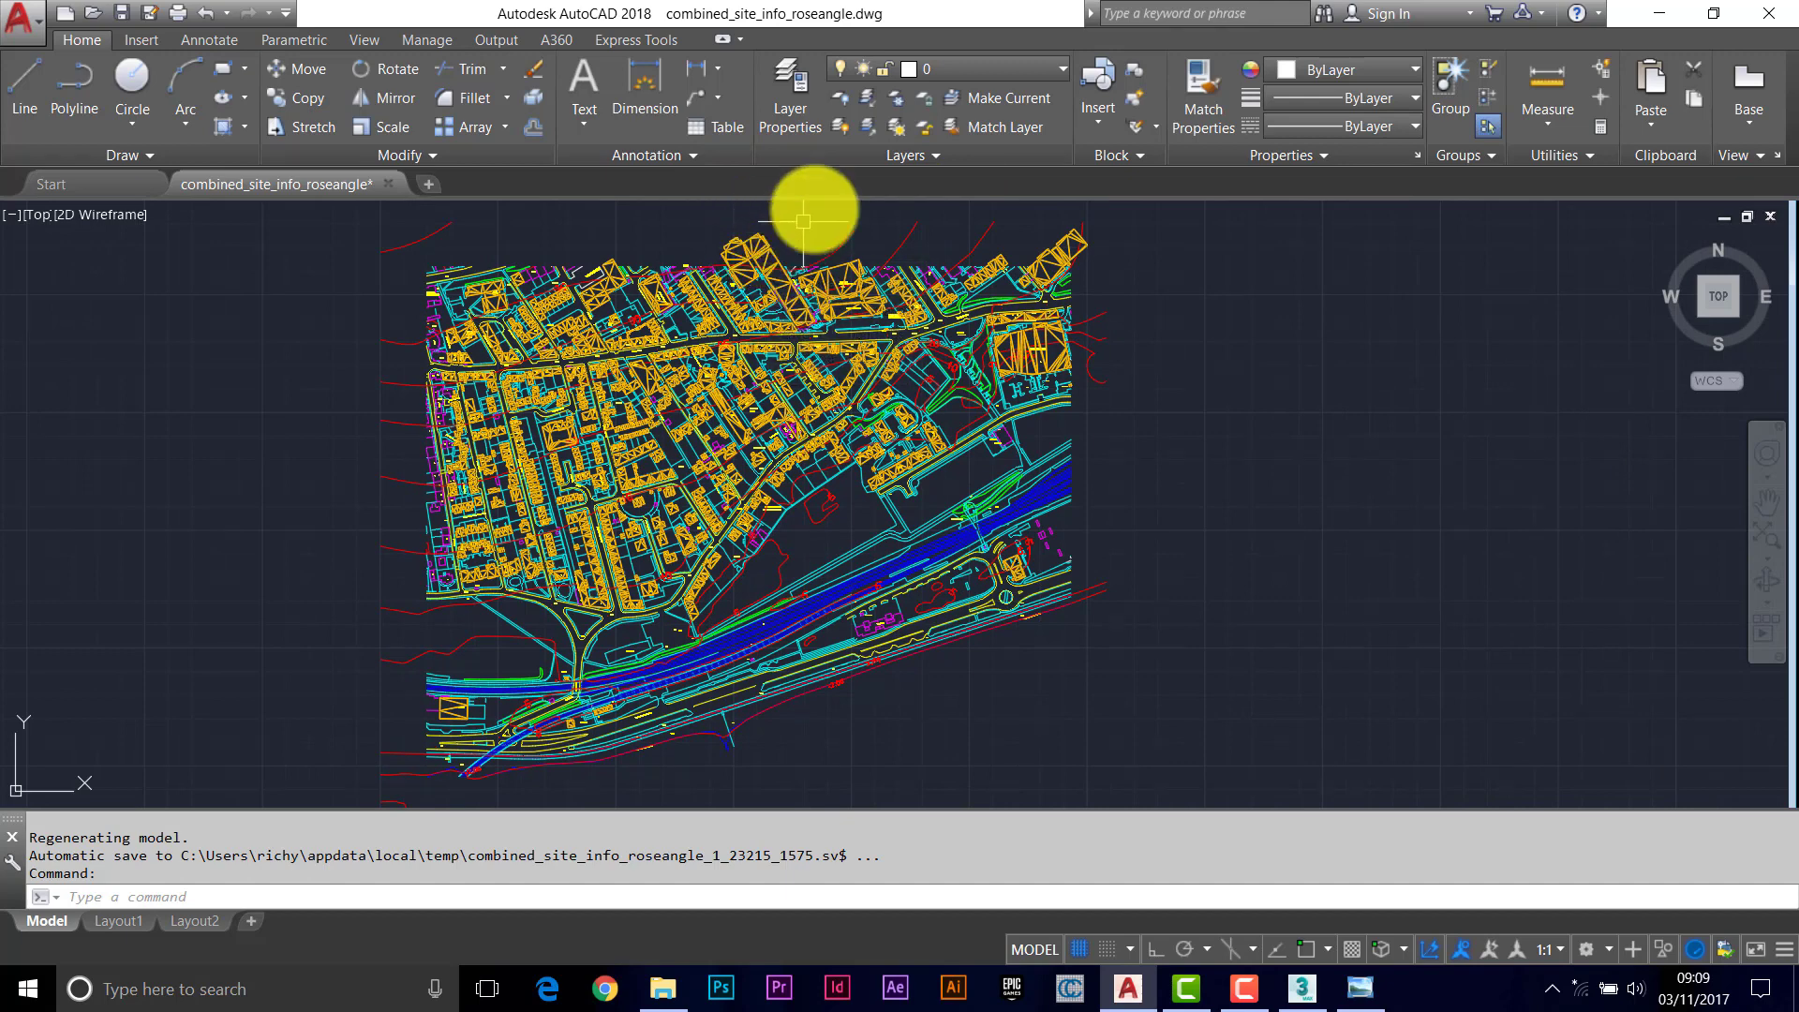
{"action": "left_click", "coordinate": [897, 101]}
{"action": "left_click", "coordinate": [764, 240]}
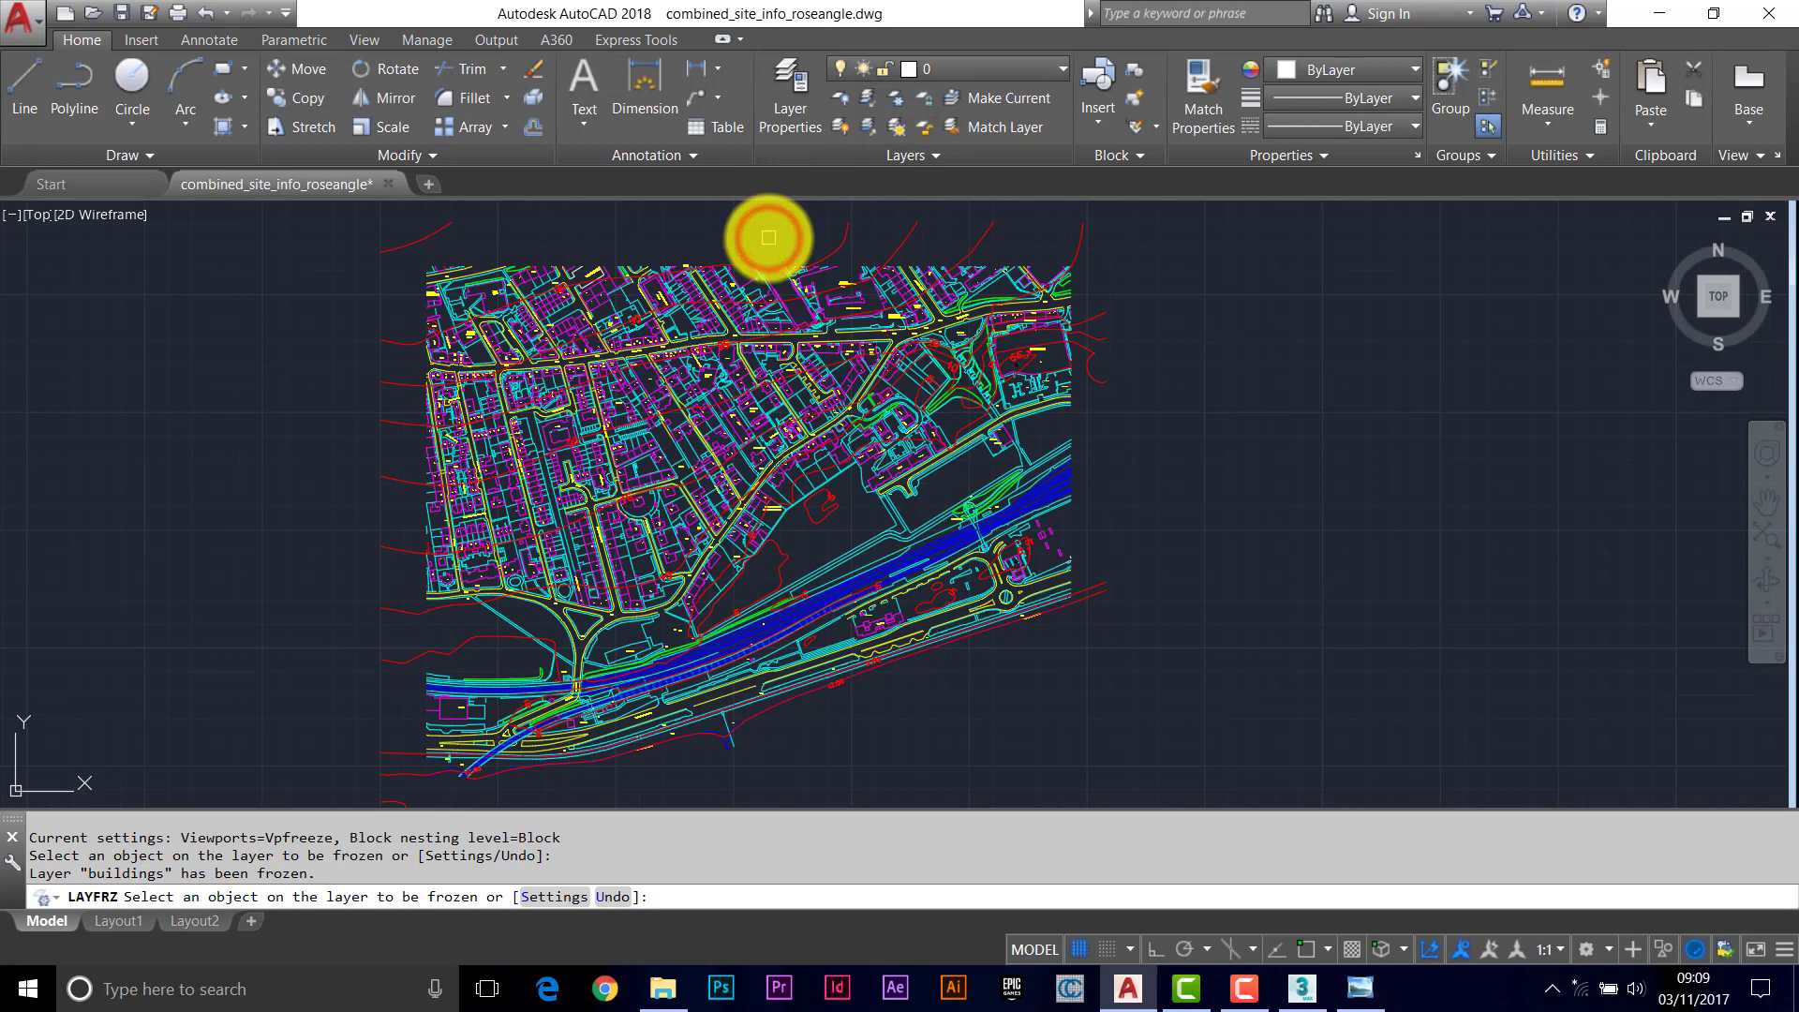
{"action": "left_click", "coordinate": [963, 241]}
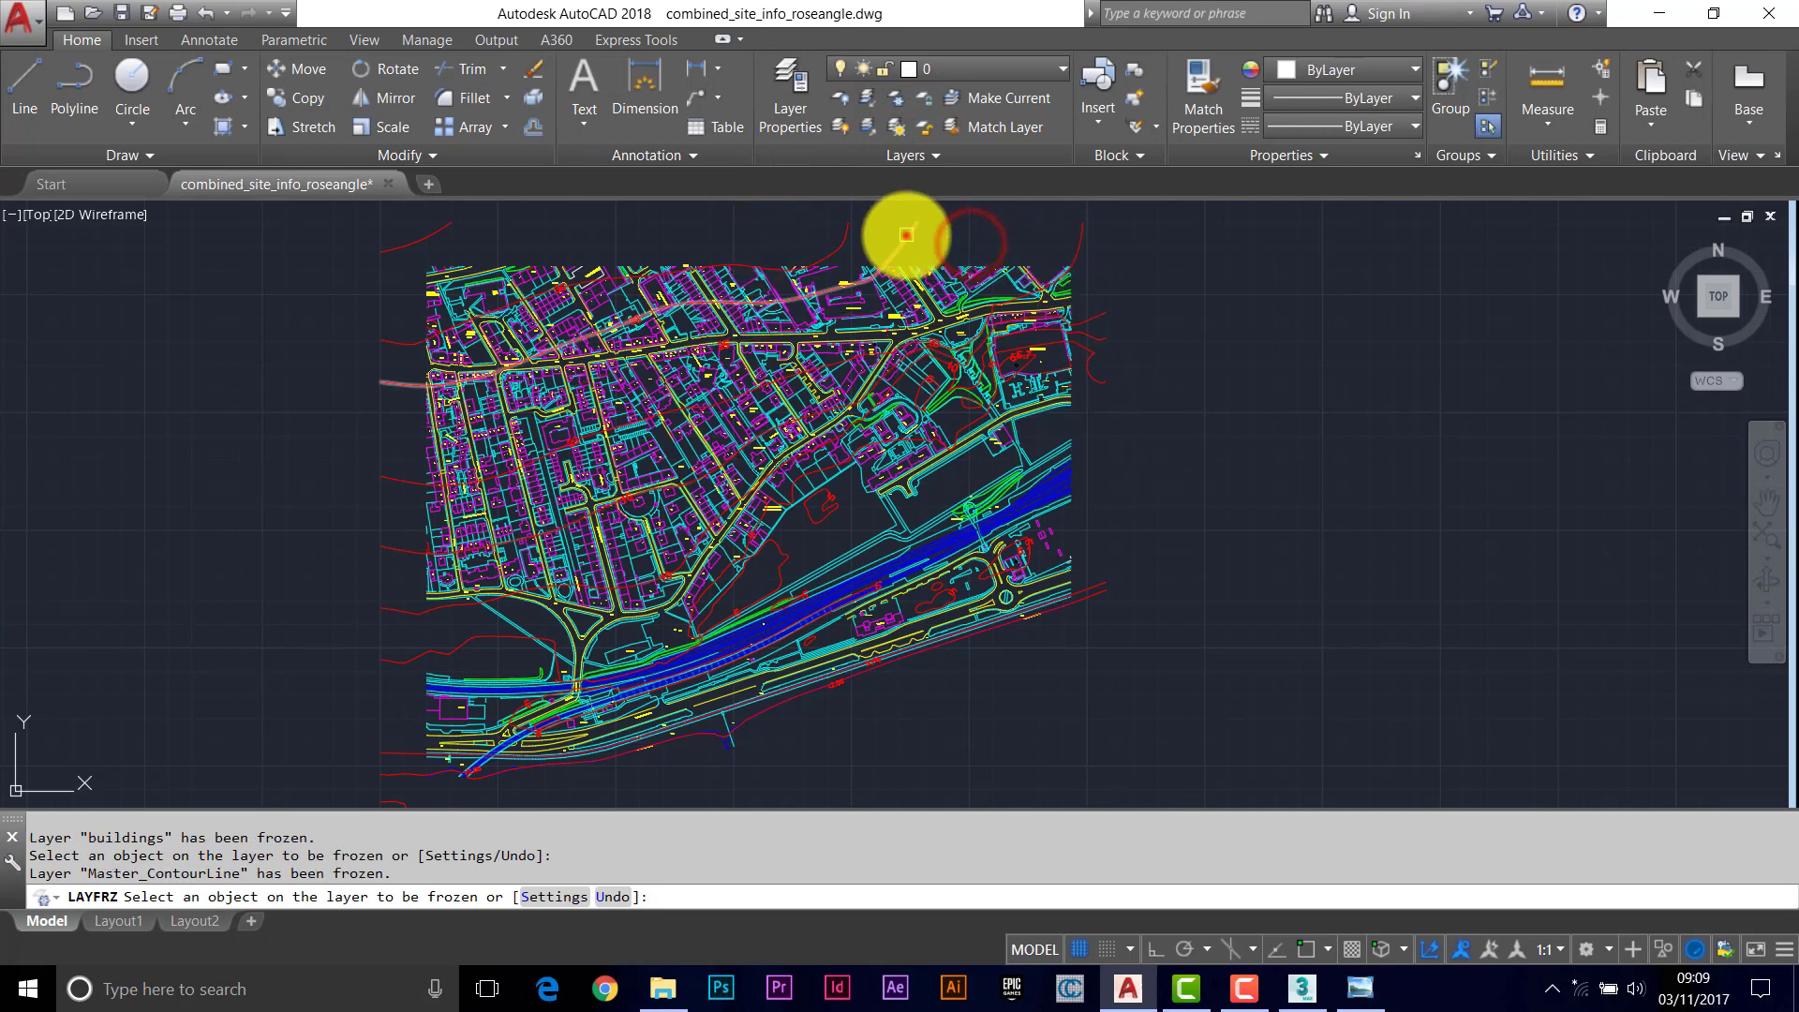
{"action": "left_click", "coordinate": [906, 234]}
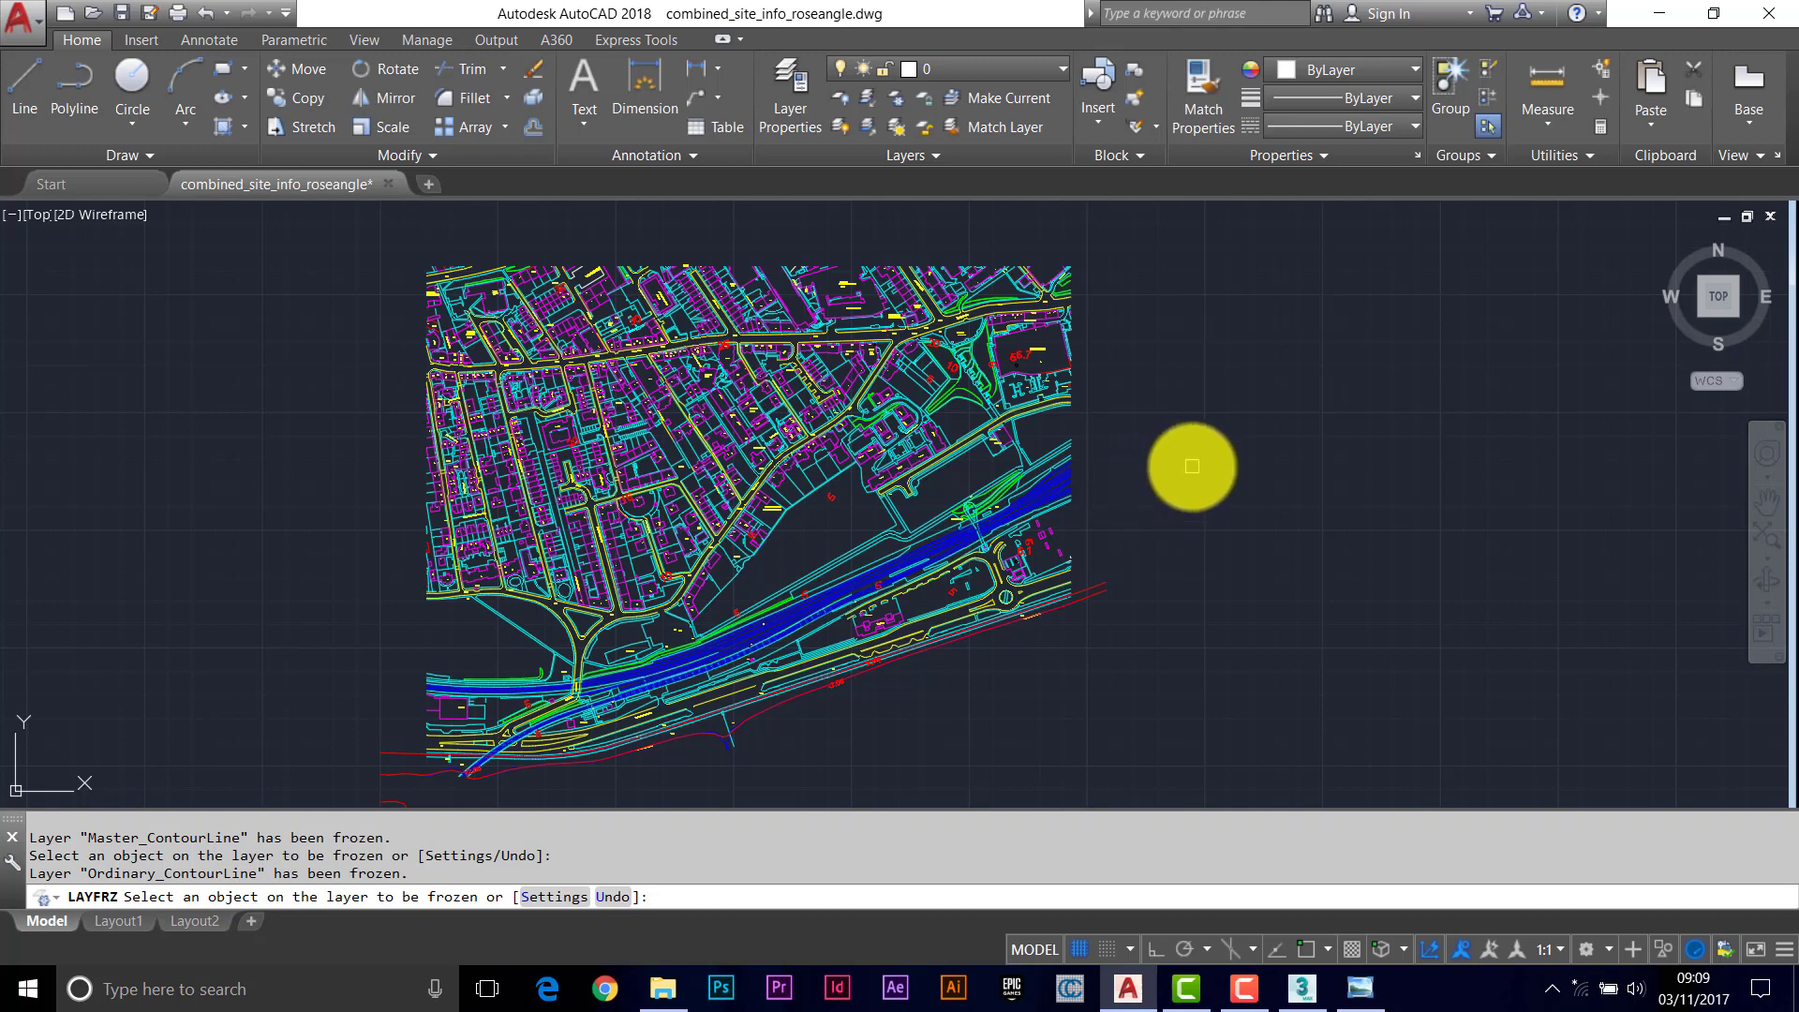
{"action": "key", "text": "Escape"}
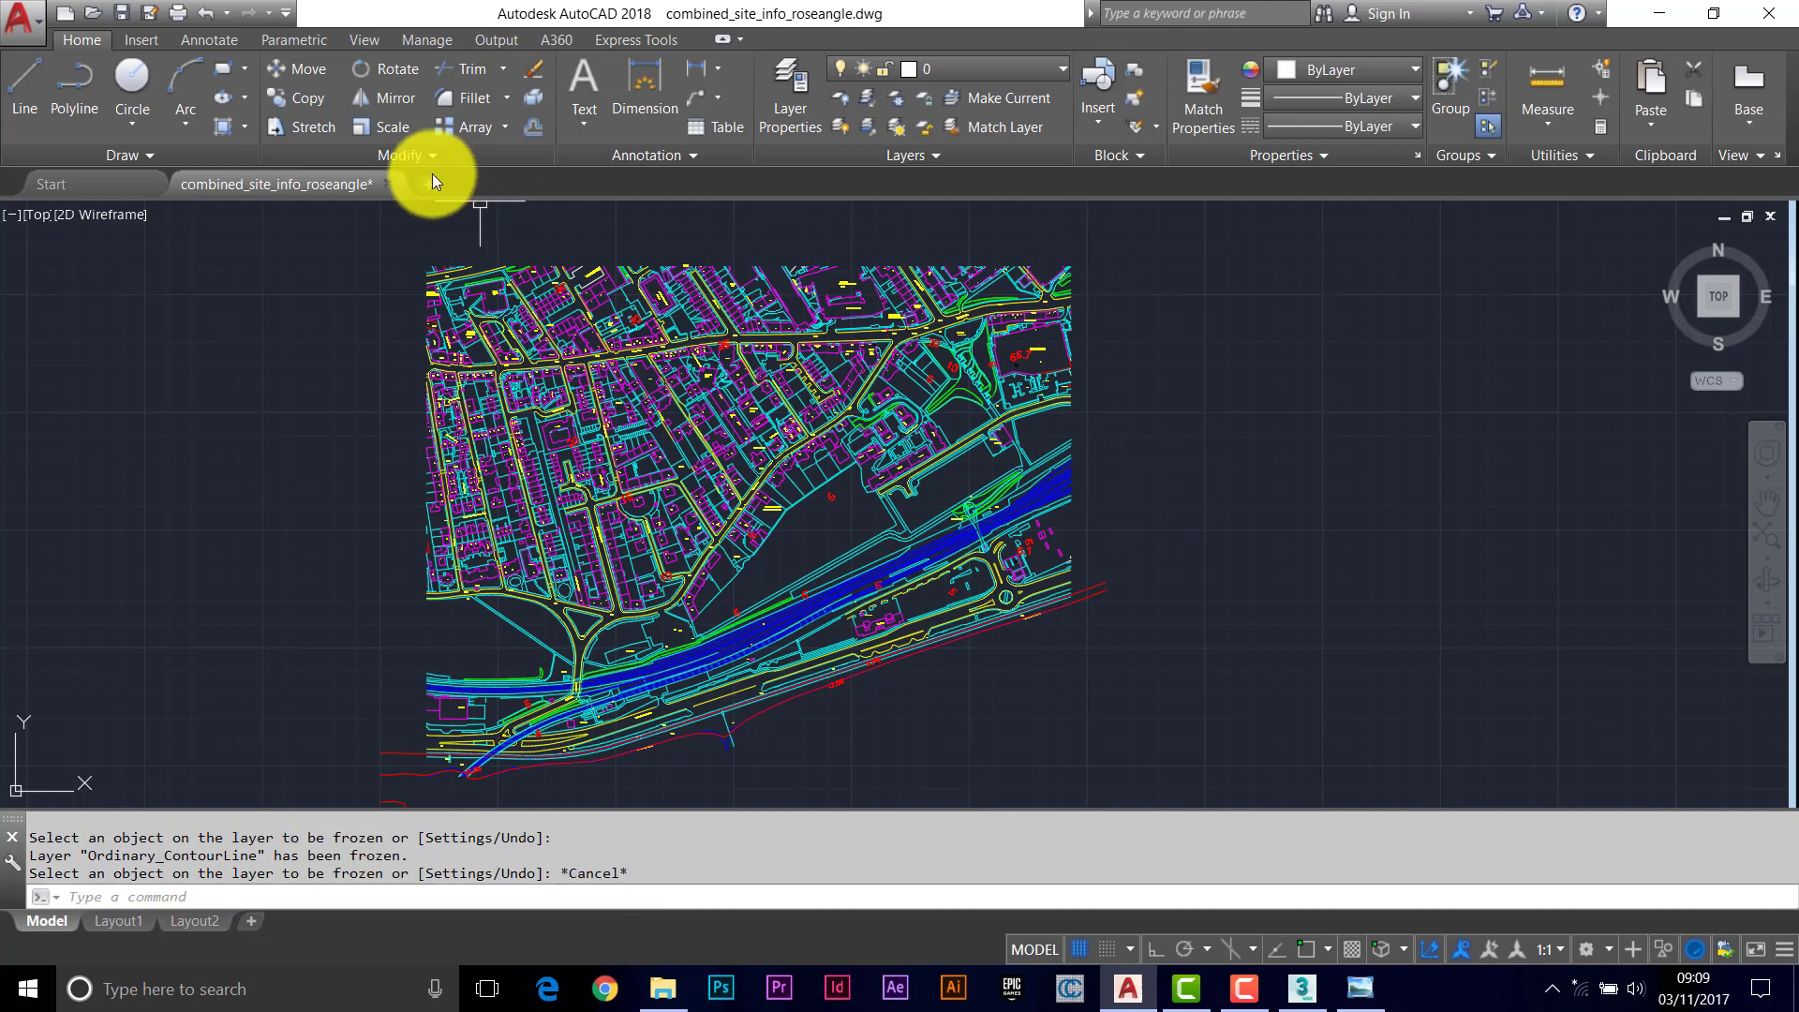
Choose roseangle_aerial_photo_crop.jpg from Desktop > TEACH 2017-18 > Roseangle_Site_Model for image attachment
{"action": "left_click", "coordinate": [150, 37]}
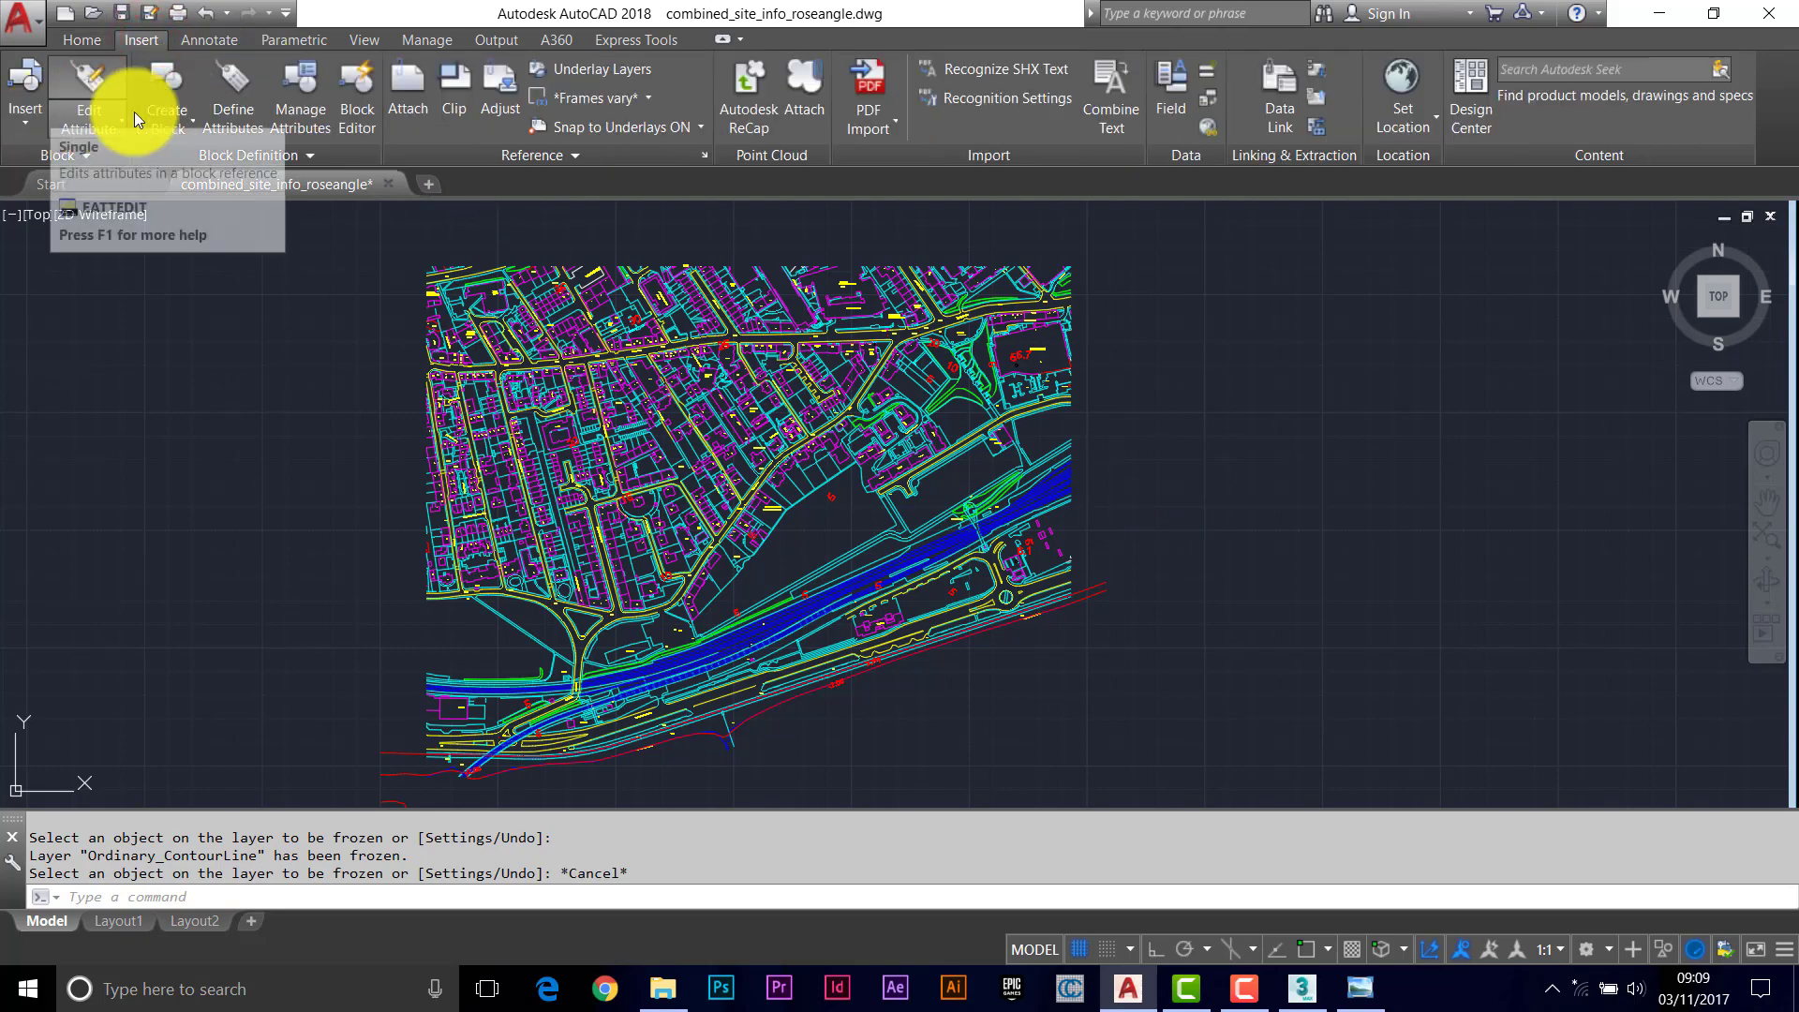
{"action": "left_click", "coordinate": [409, 98]}
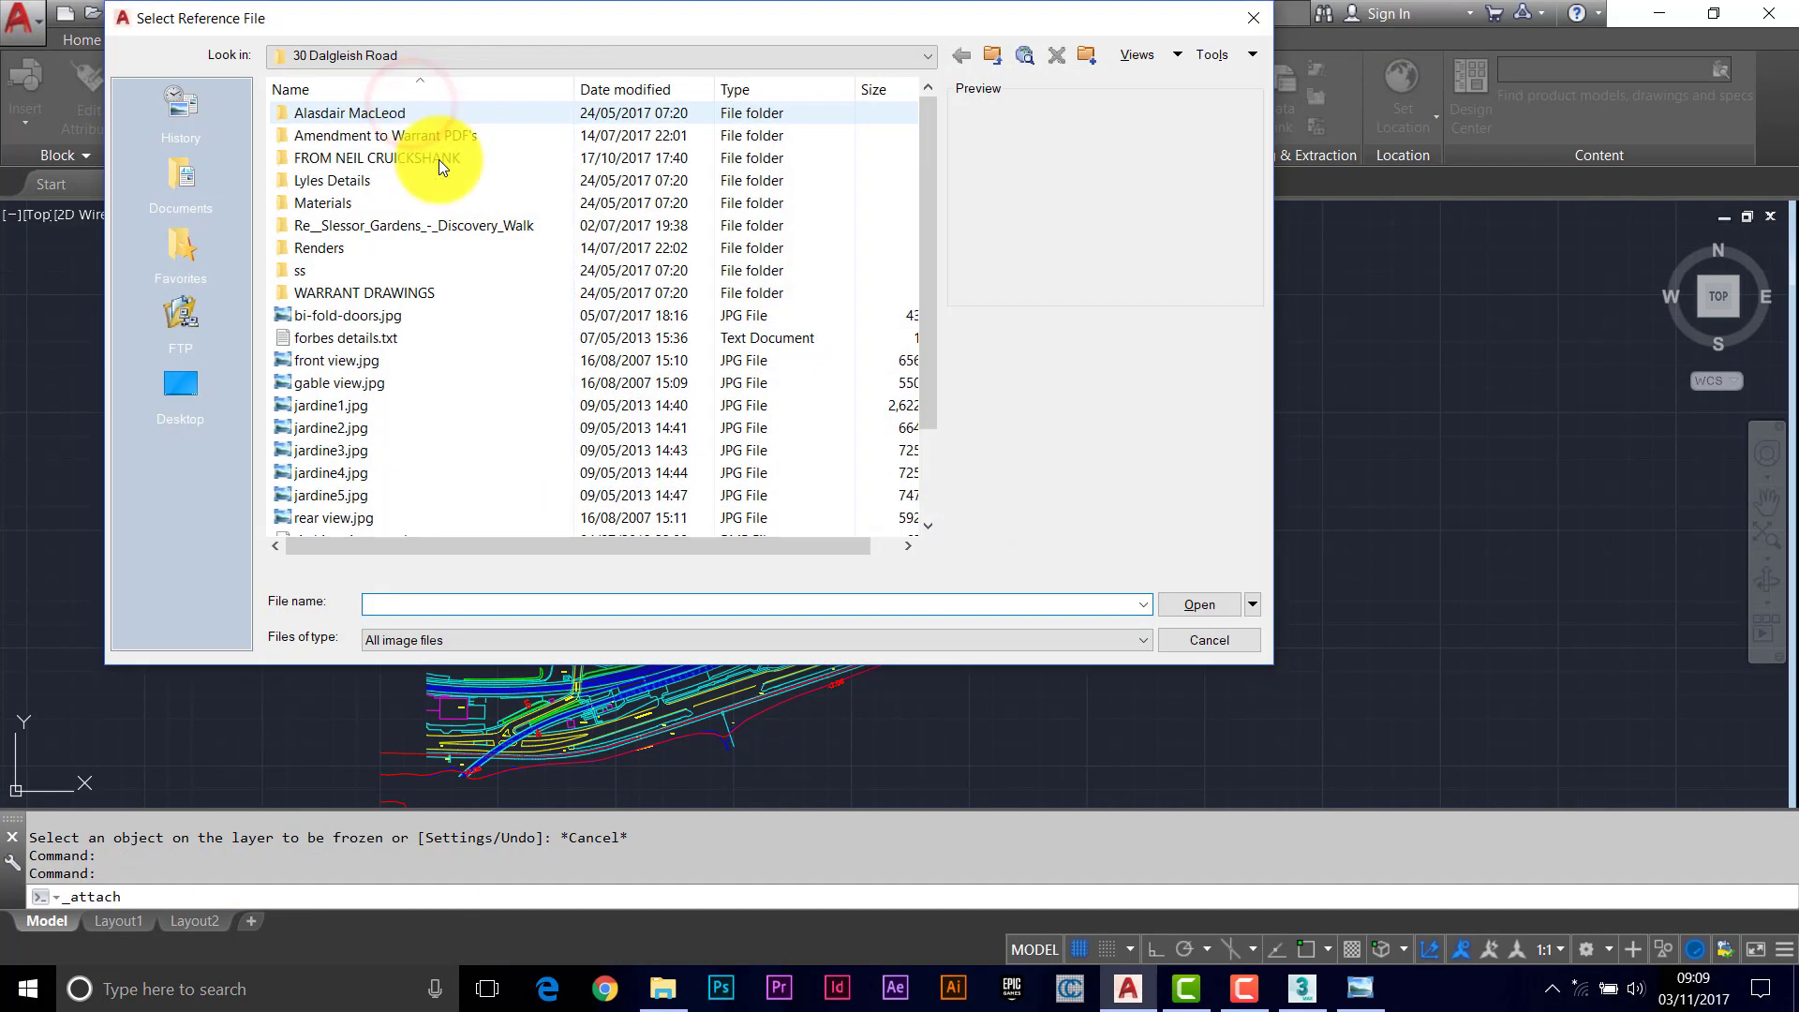
{"action": "left_click", "coordinate": [180, 389]}
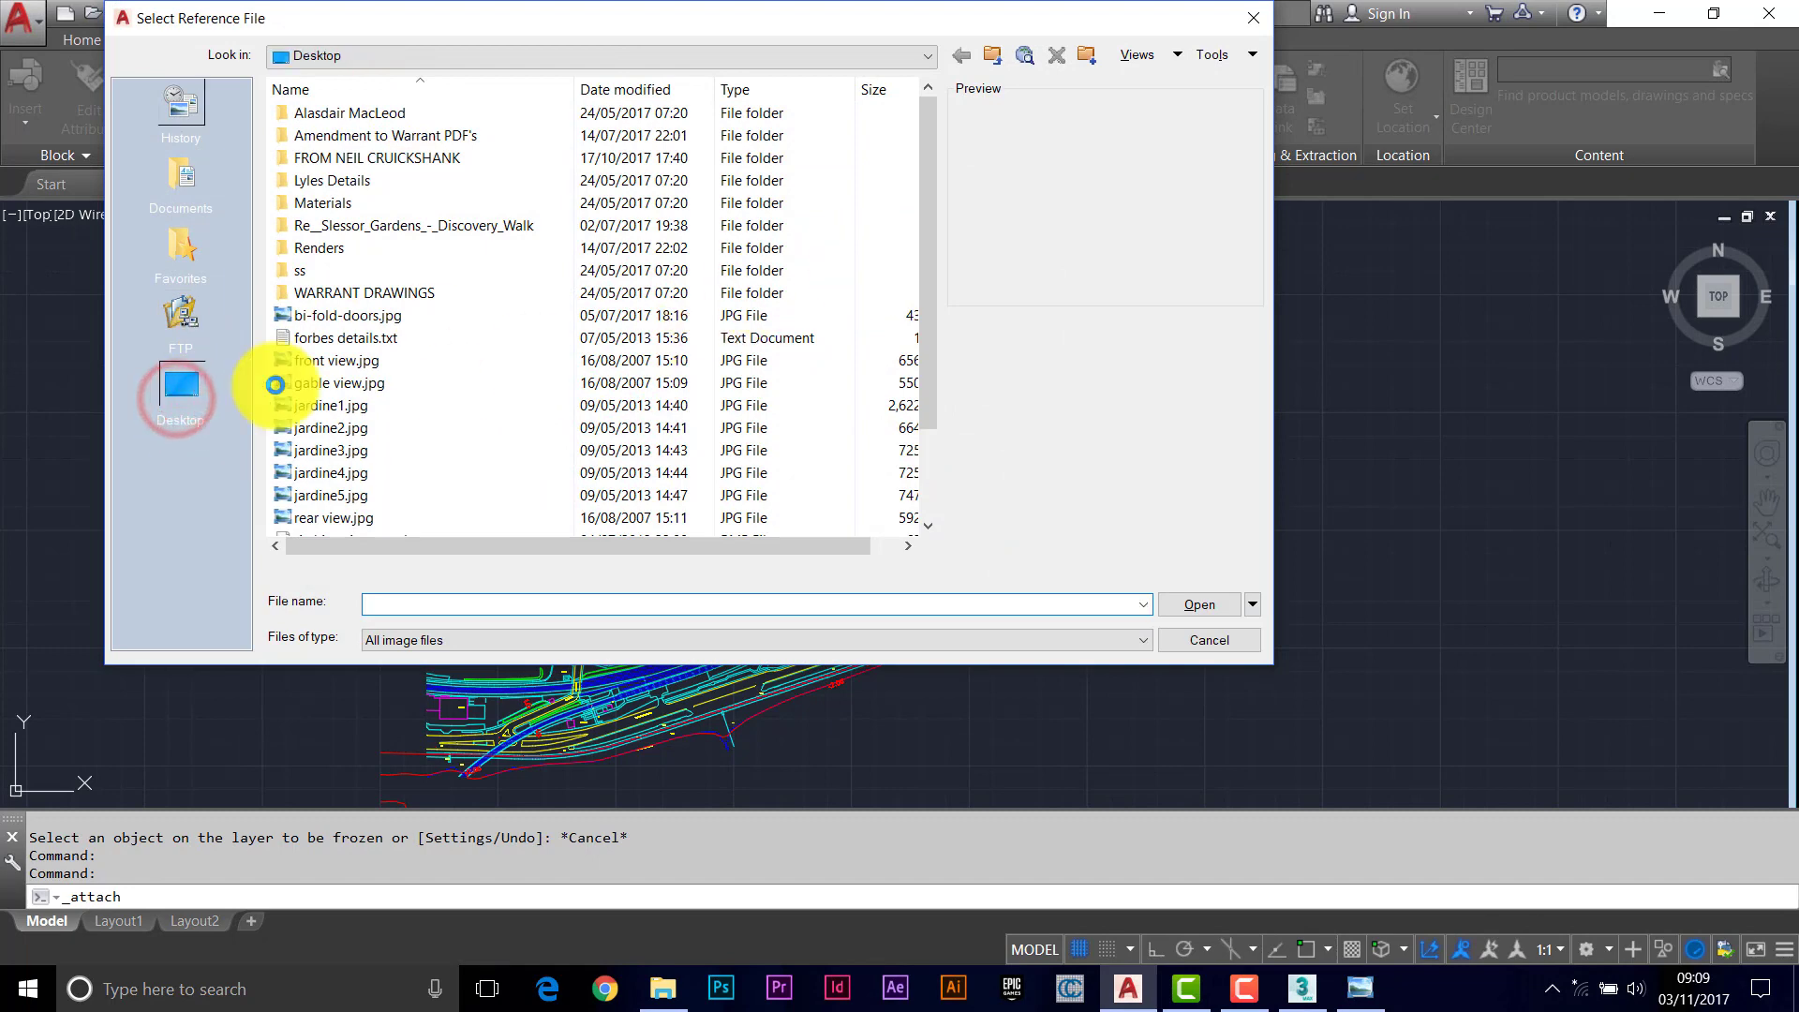
{"action": "left_click_drag", "start_coordinate": [925, 206], "coordinate": [920, 418]}
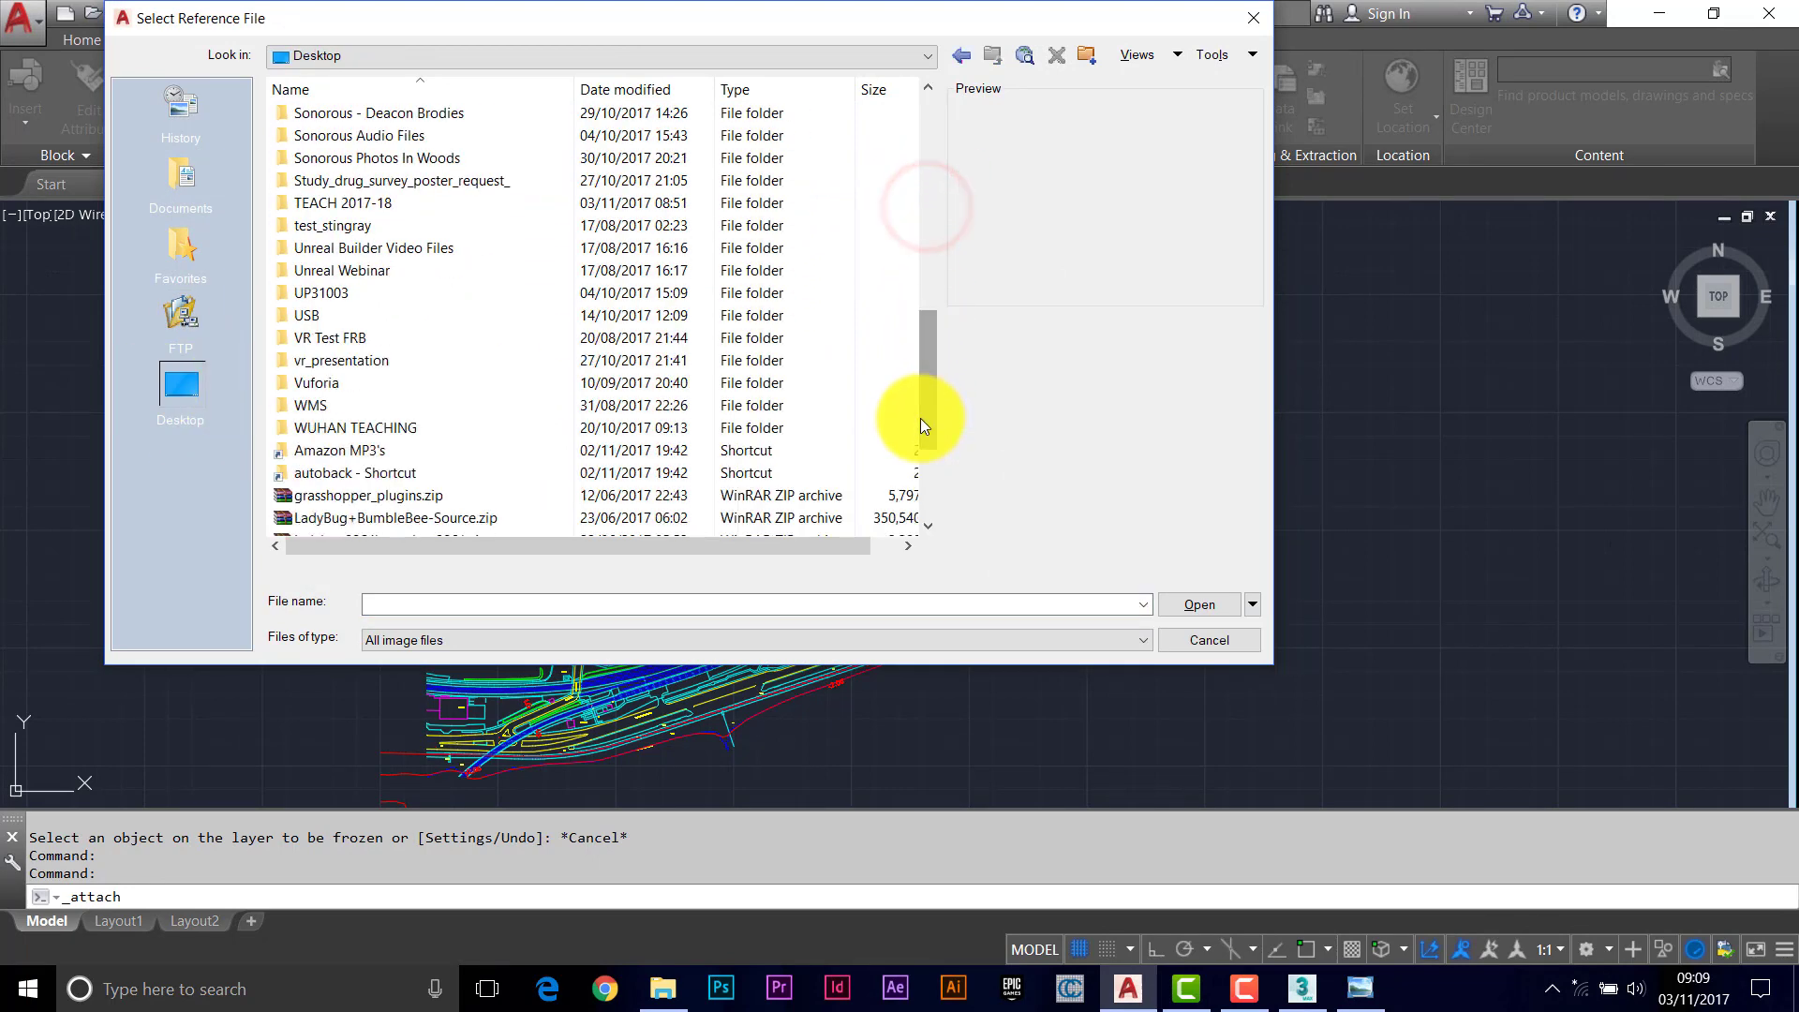
{"action": "double_click", "coordinate": [312, 202]}
{"action": "double_click", "coordinate": [319, 316]}
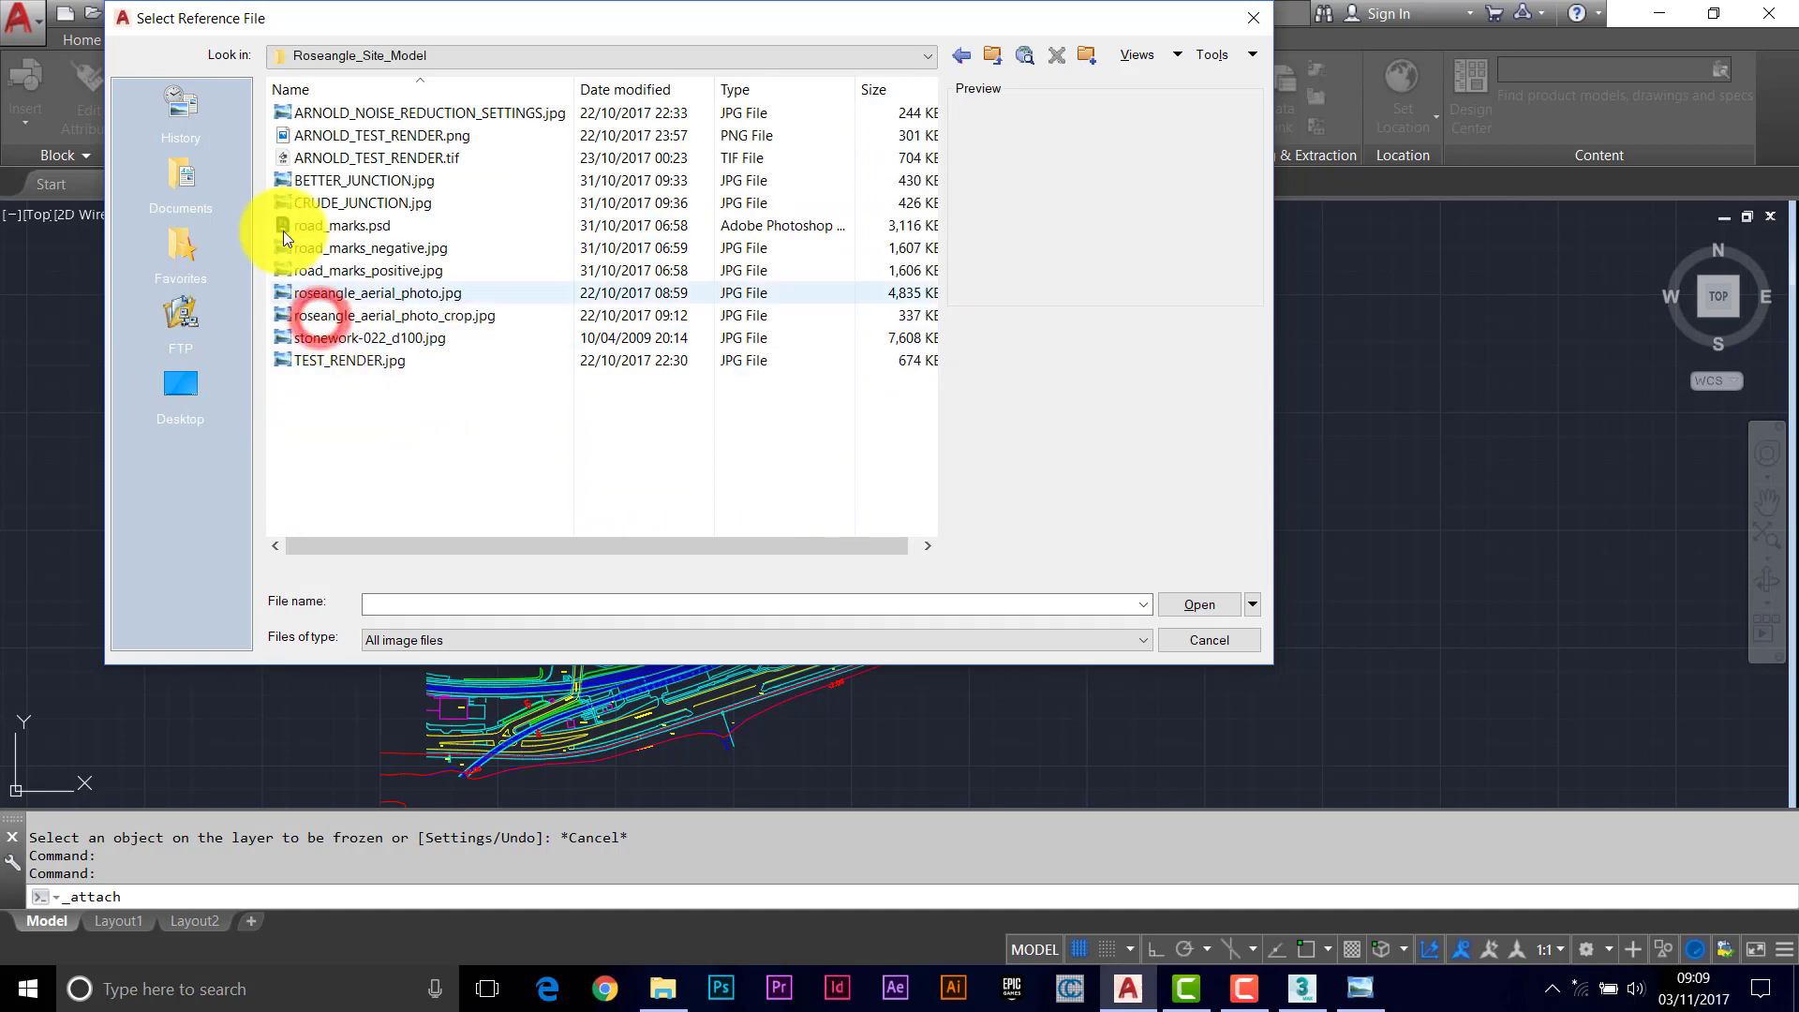
{"action": "left_click", "coordinate": [330, 316]}
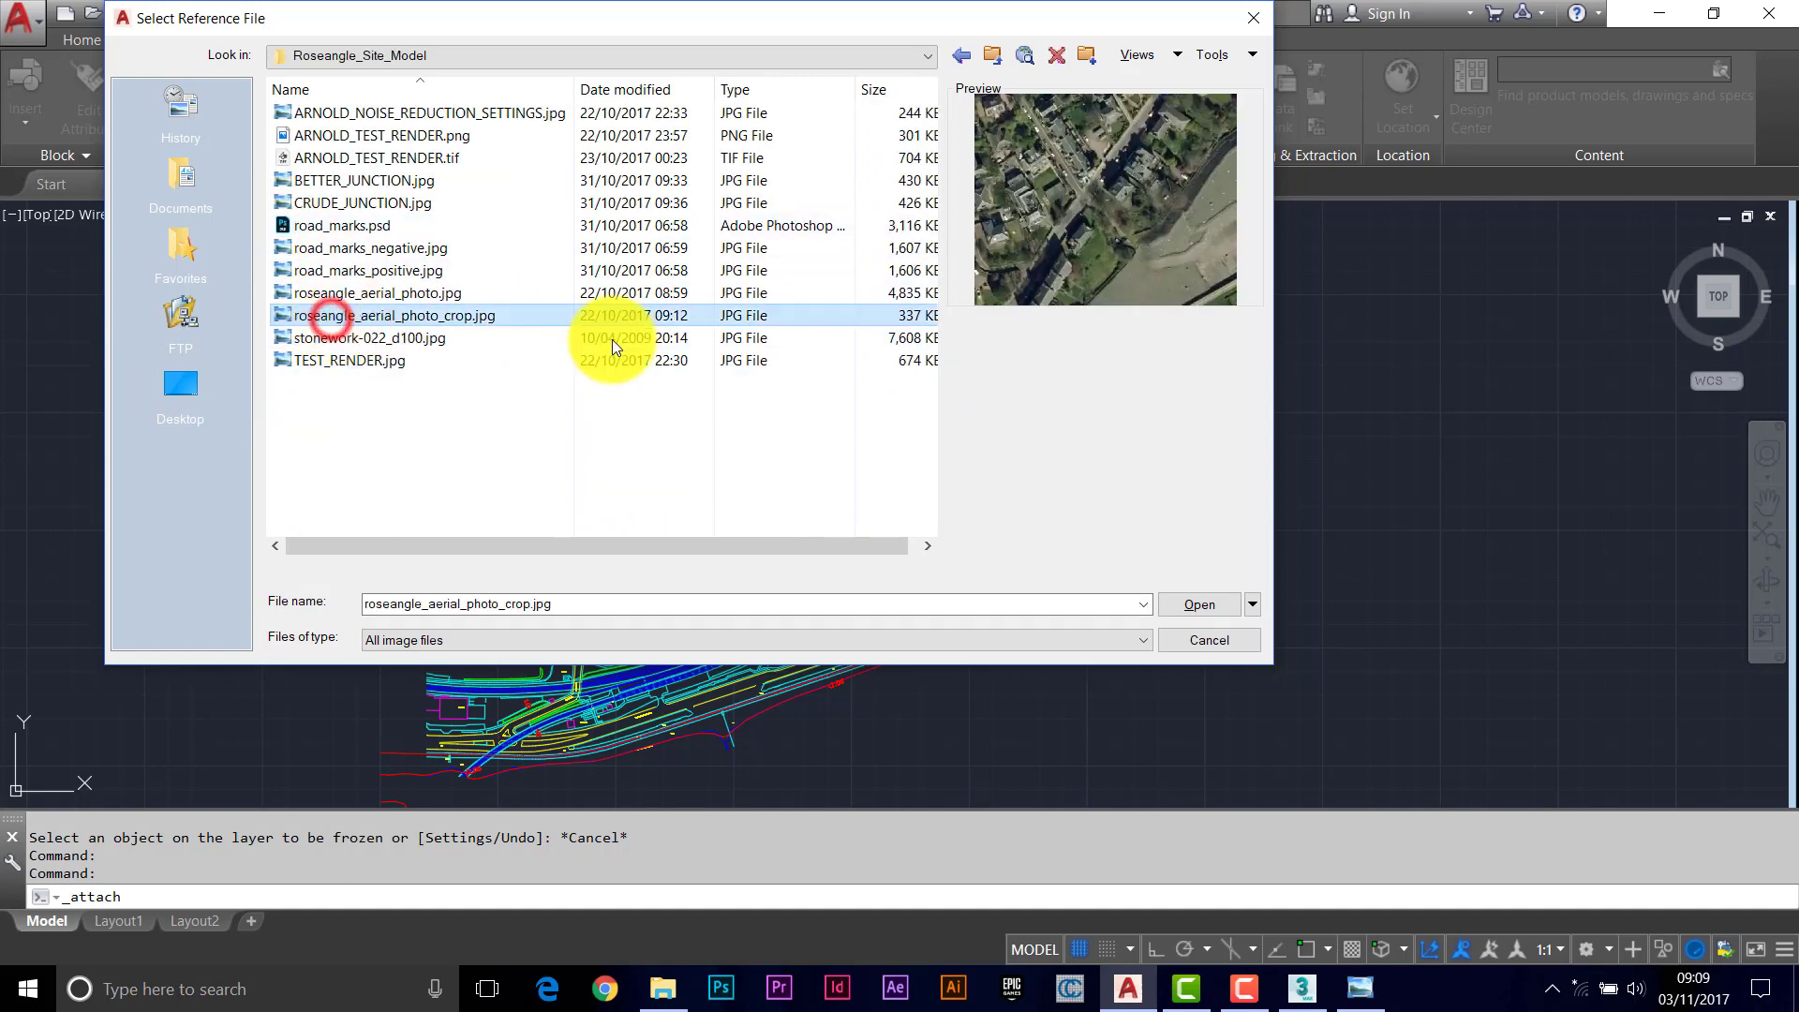
{"action": "left_click", "coordinate": [1199, 604]}
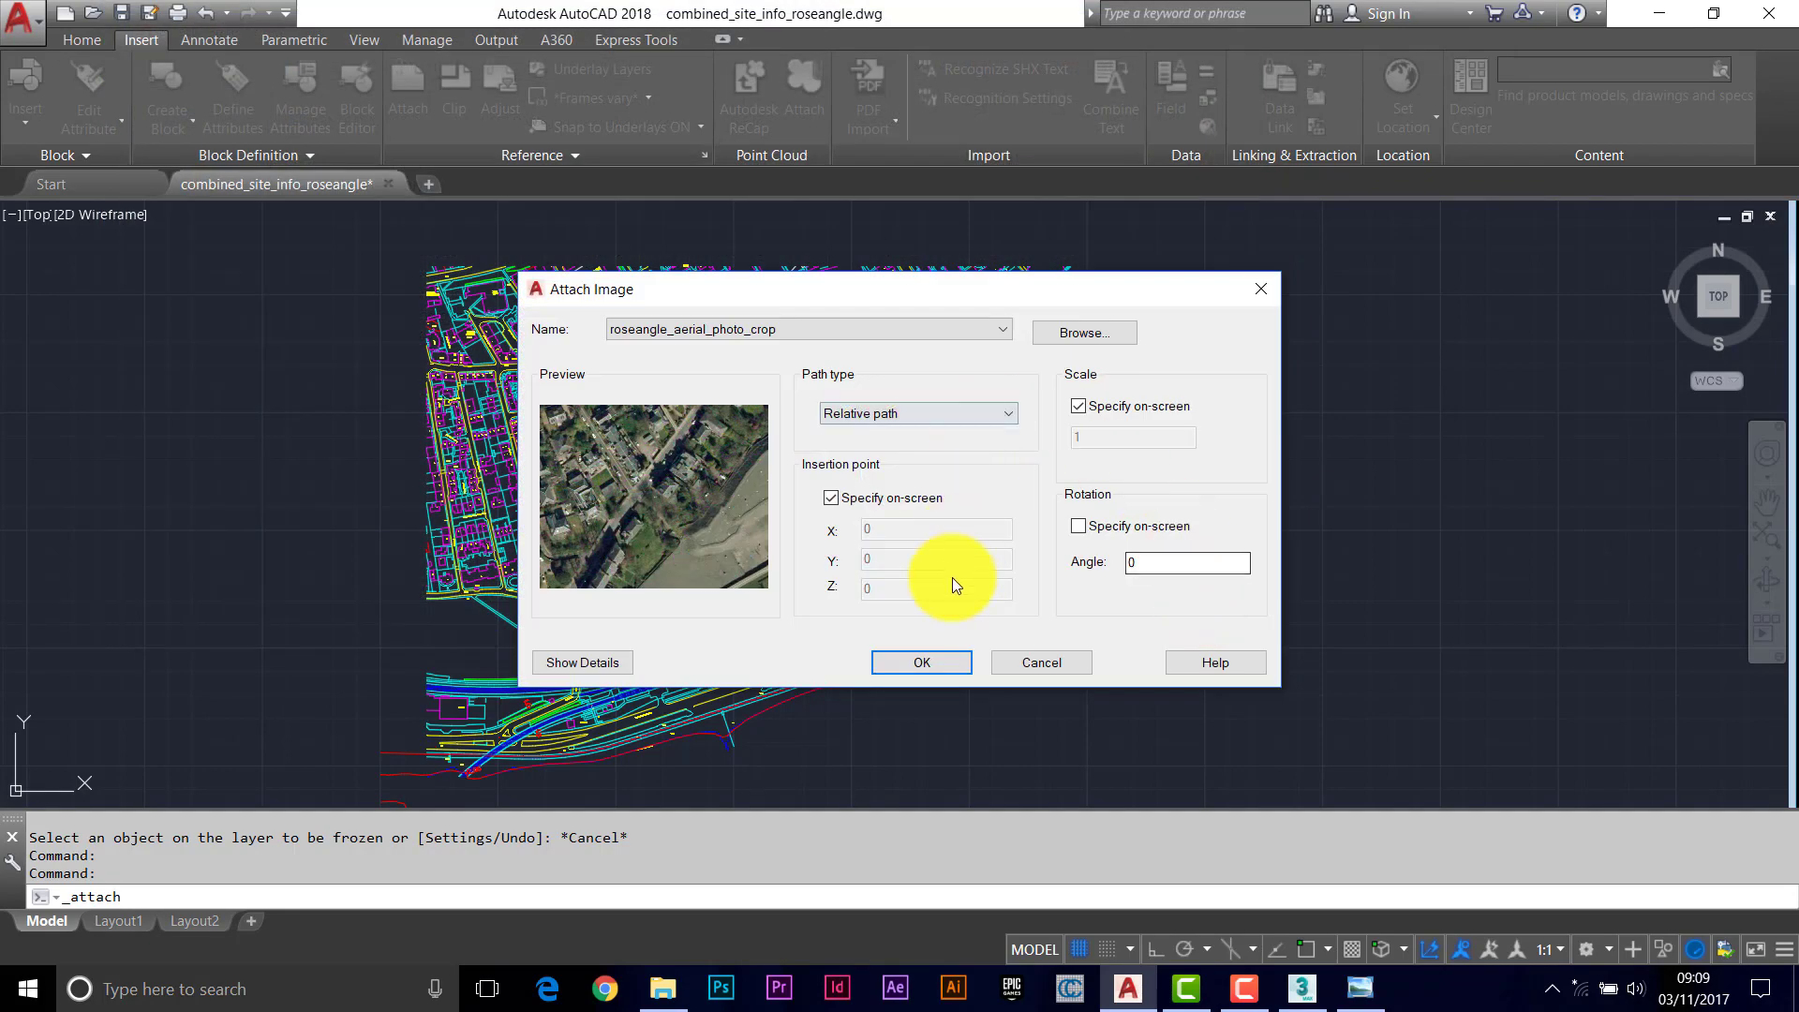
Set the image insertion point to 0,0,0 and scale to 1 instead of on-screen
{"action": "left_click_drag", "start_coordinate": [890, 296], "coordinate": [900, 242]}
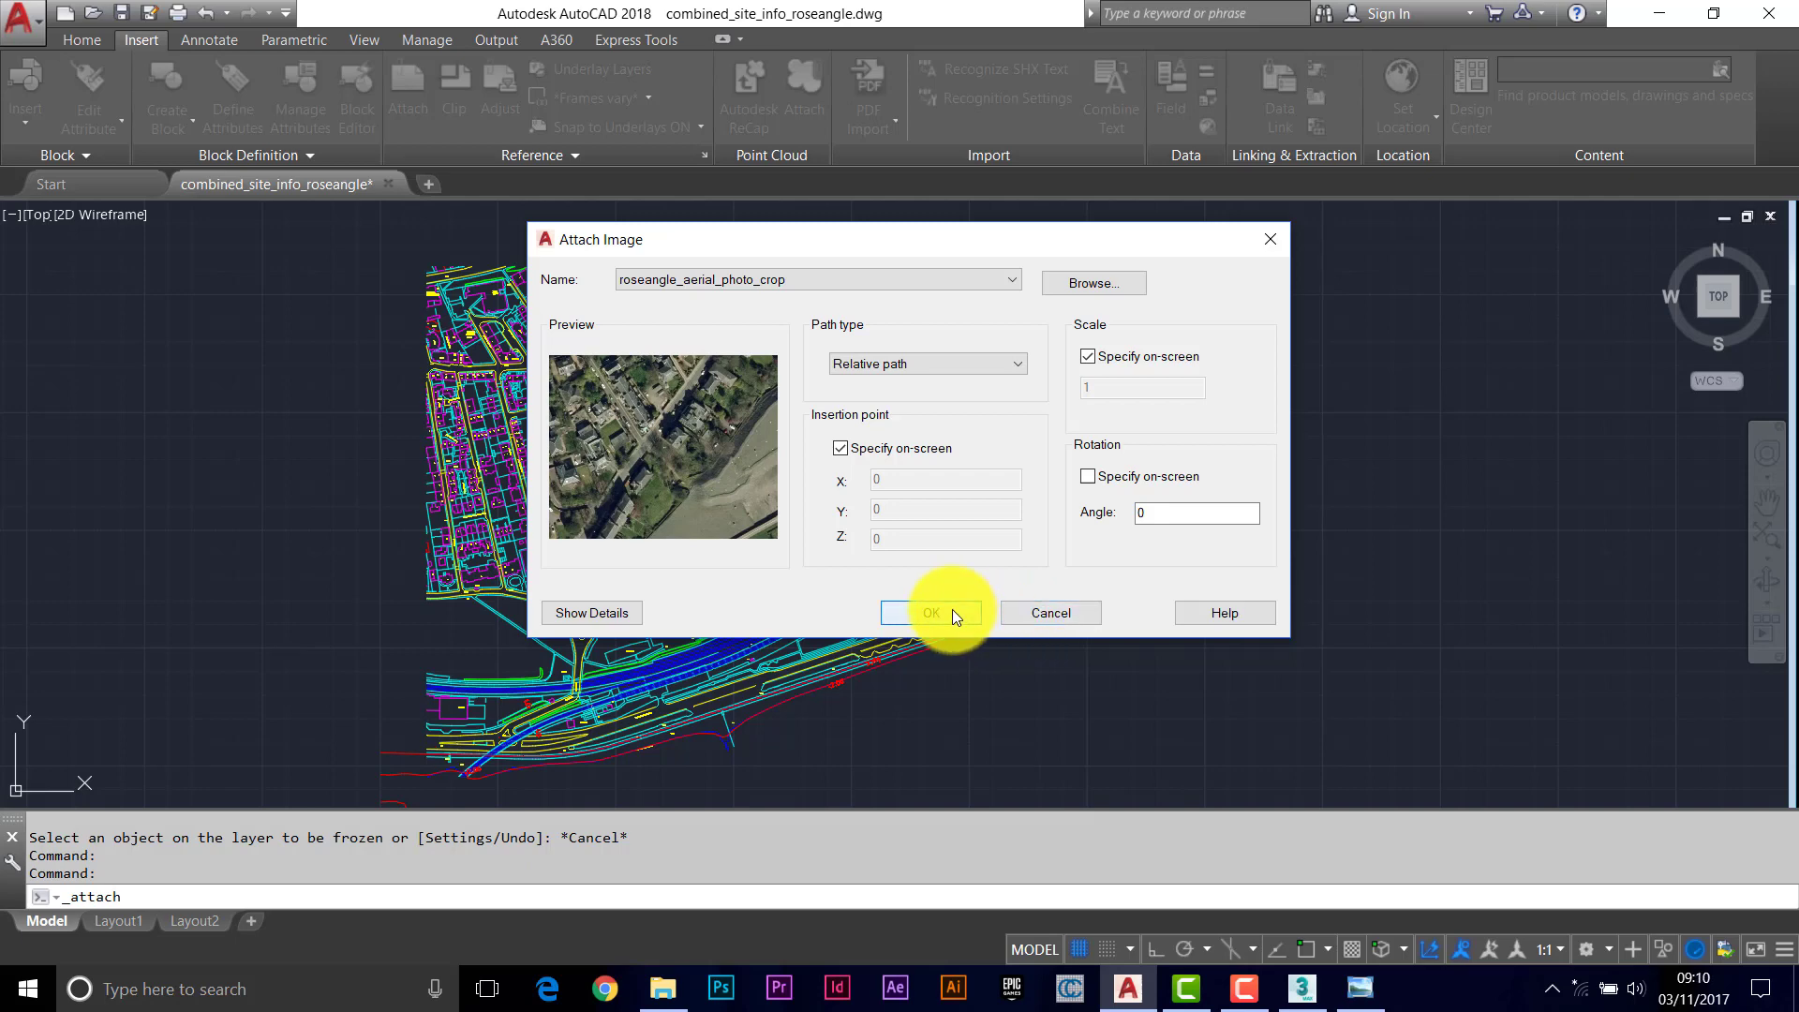
{"action": "left_click_drag", "start_coordinate": [901, 246], "coordinate": [933, 247]}
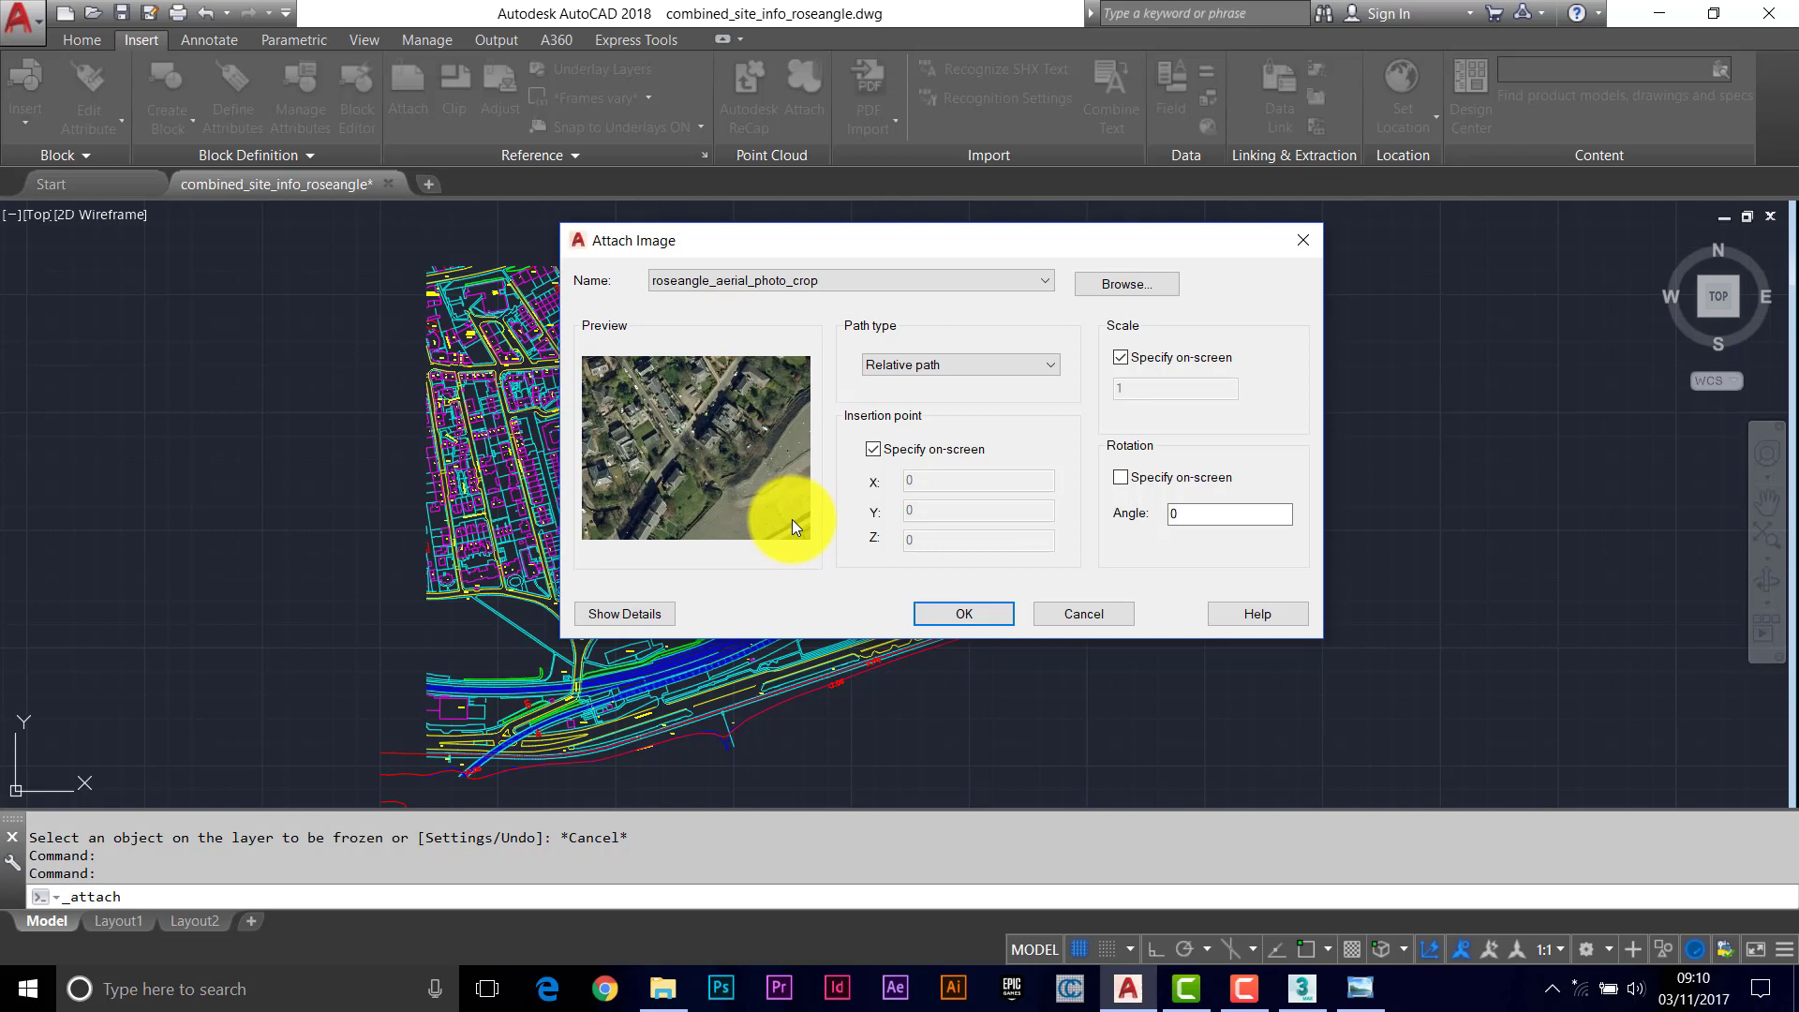
{"action": "left_click", "coordinate": [872, 450]}
{"action": "left_click", "coordinate": [1120, 357]}
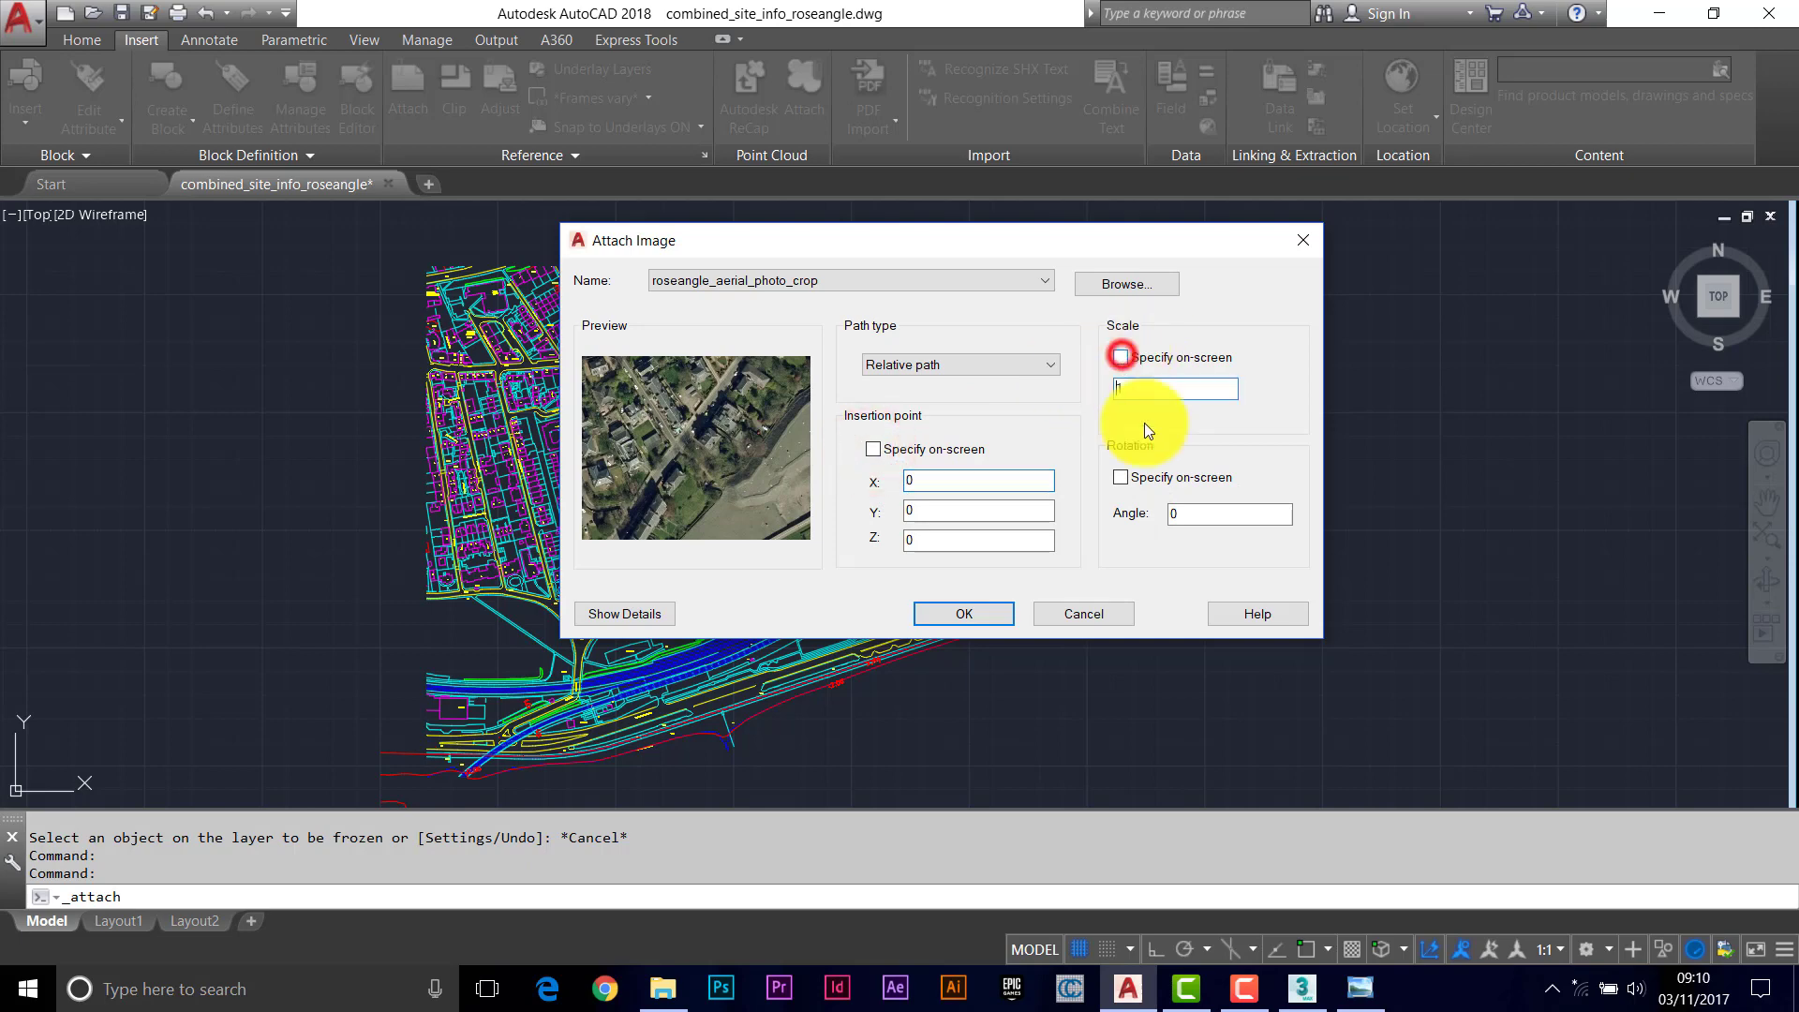
Attach the image at the origin, then cancel a stray selection and a second Attach
{"action": "left_click", "coordinate": [965, 614]}
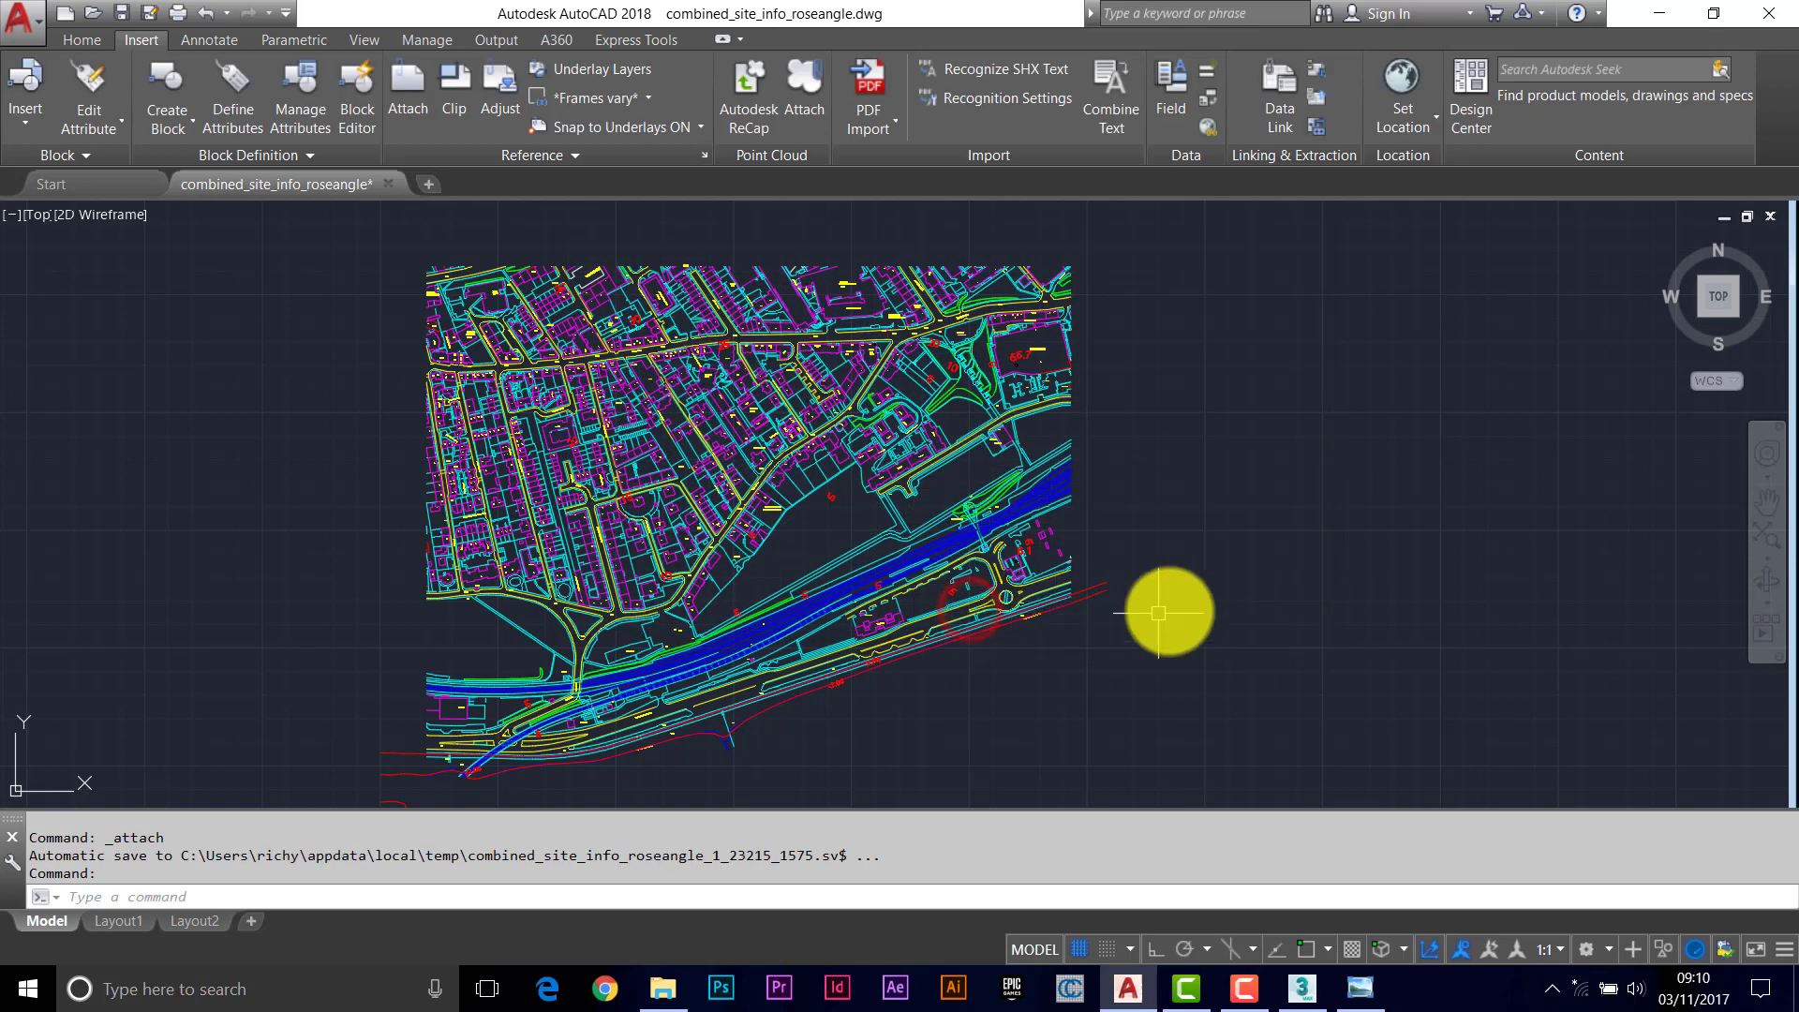
{"action": "left_click", "coordinate": [1161, 606]}
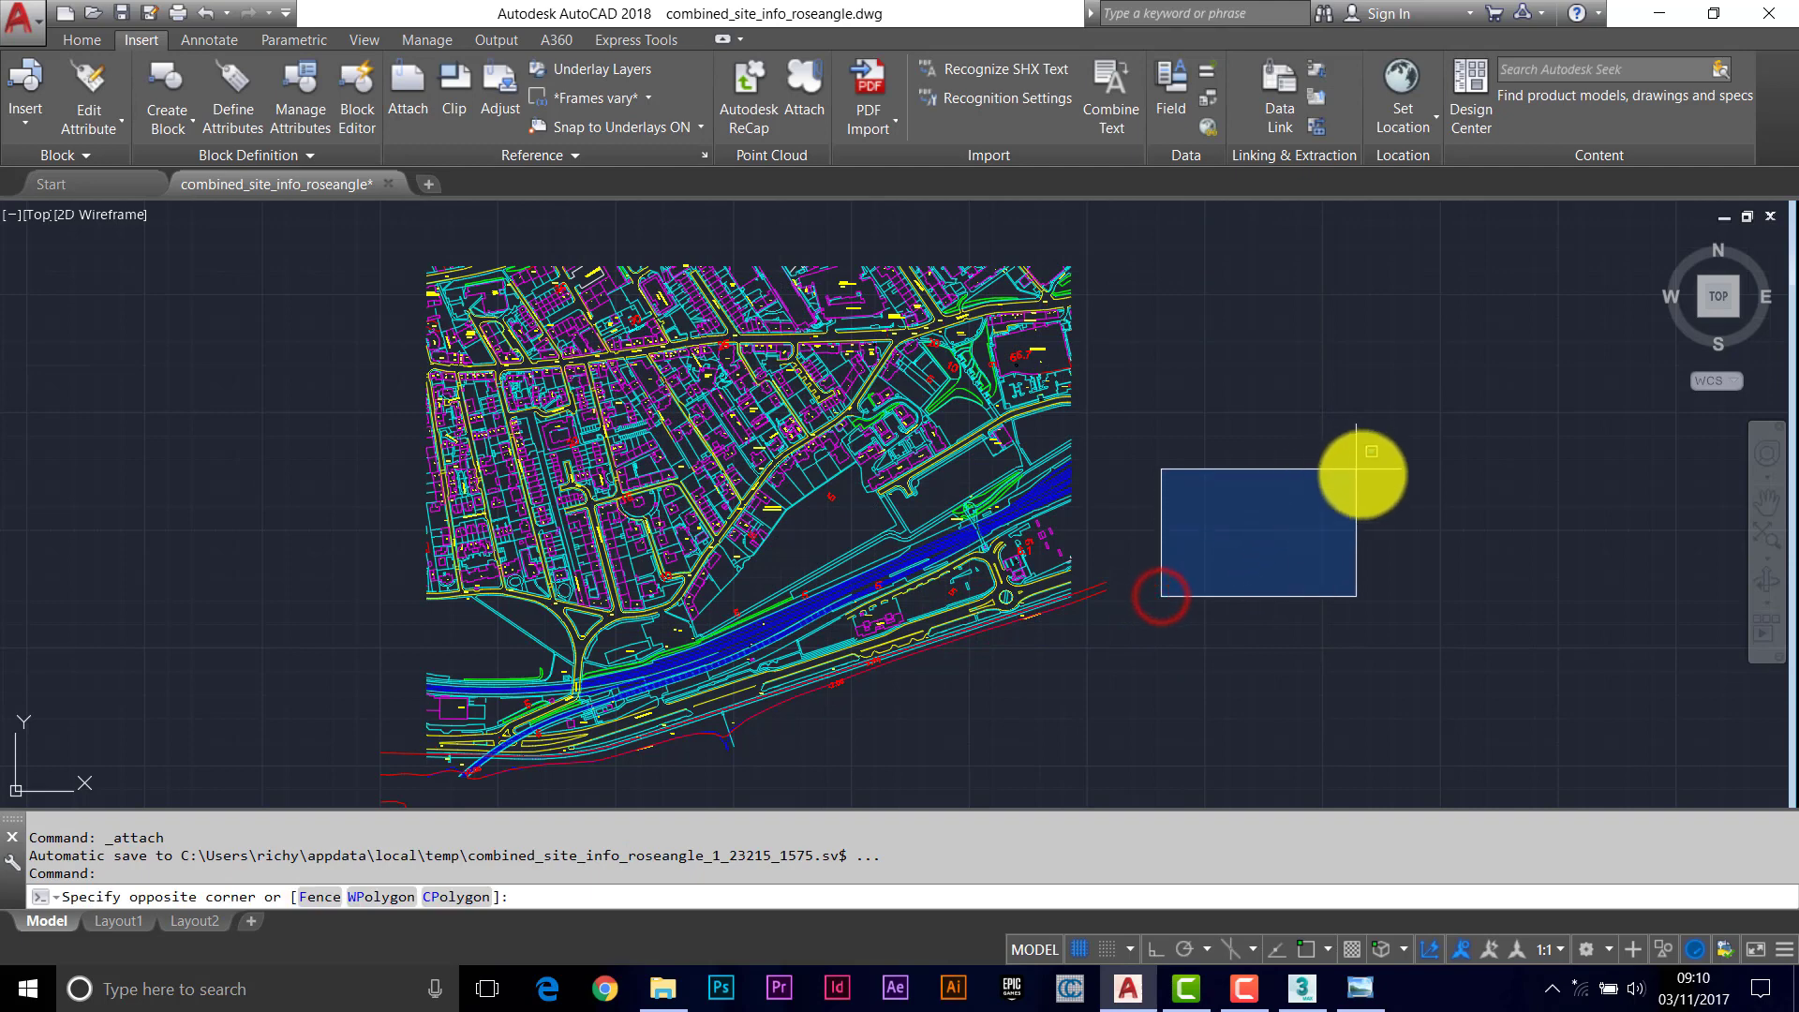
{"action": "key", "text": "Escape"}
{"action": "key", "text": "Escape"}
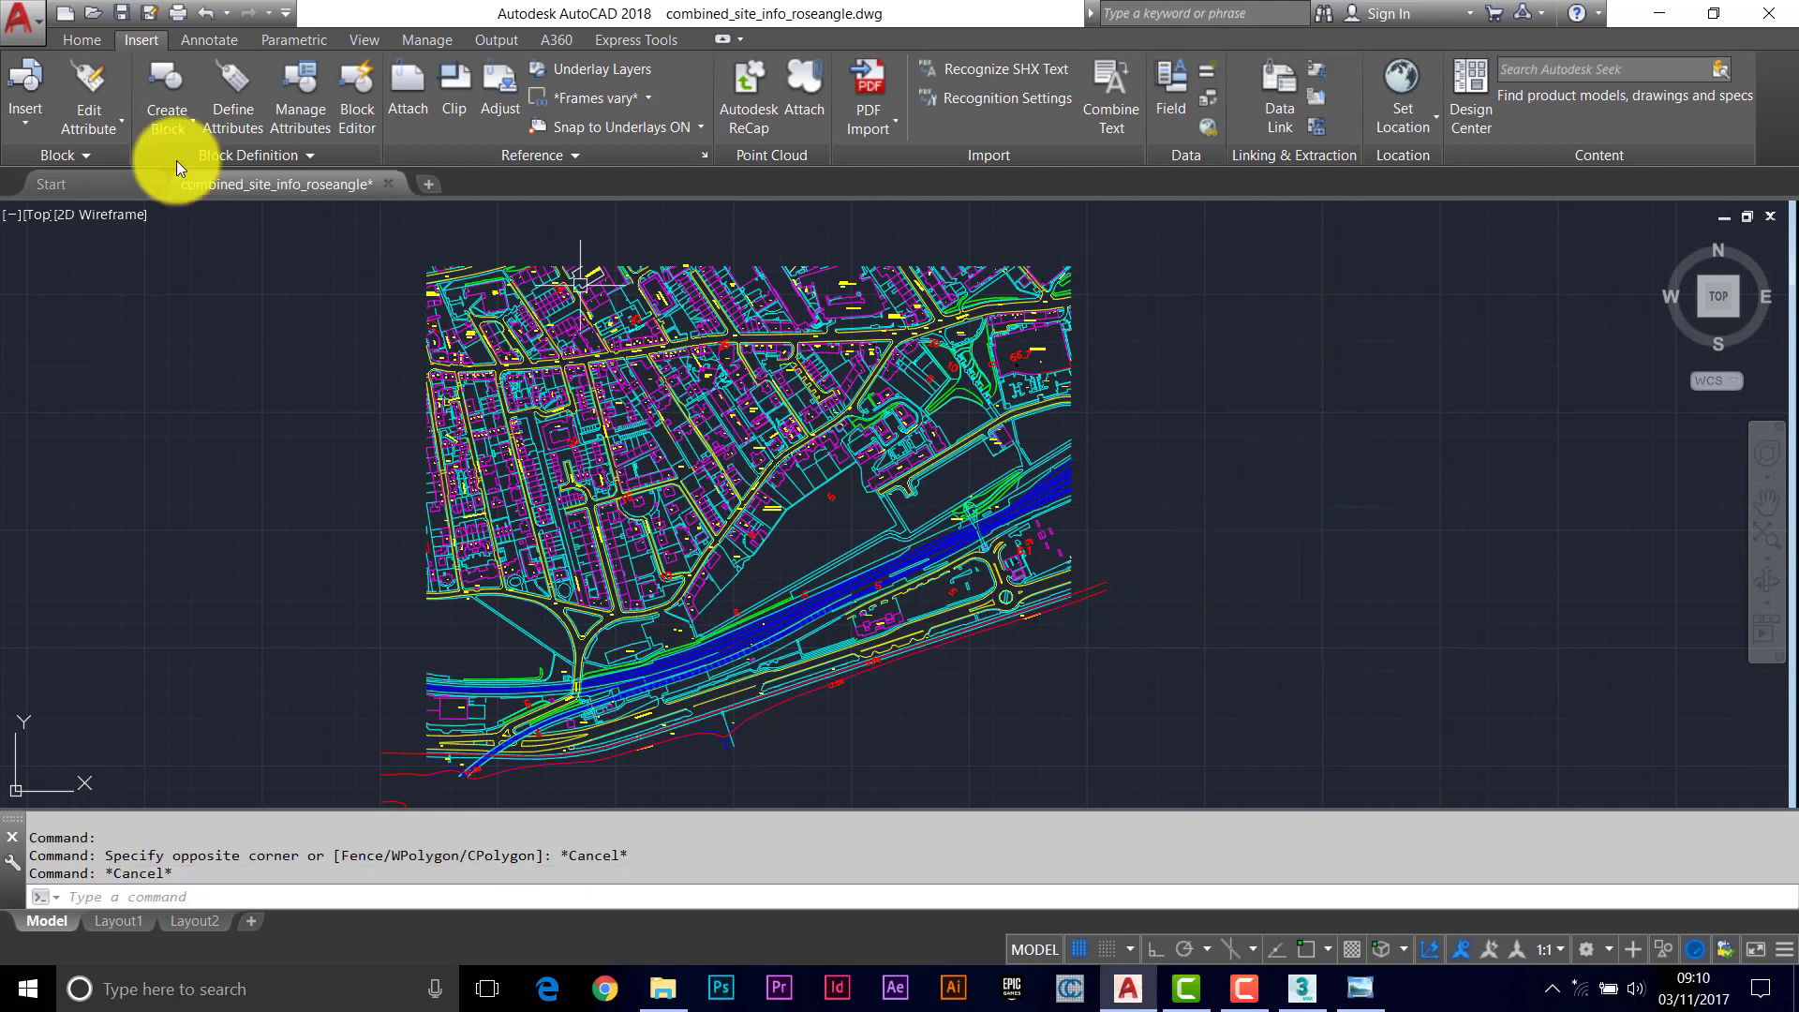
{"action": "left_click", "coordinate": [414, 95]}
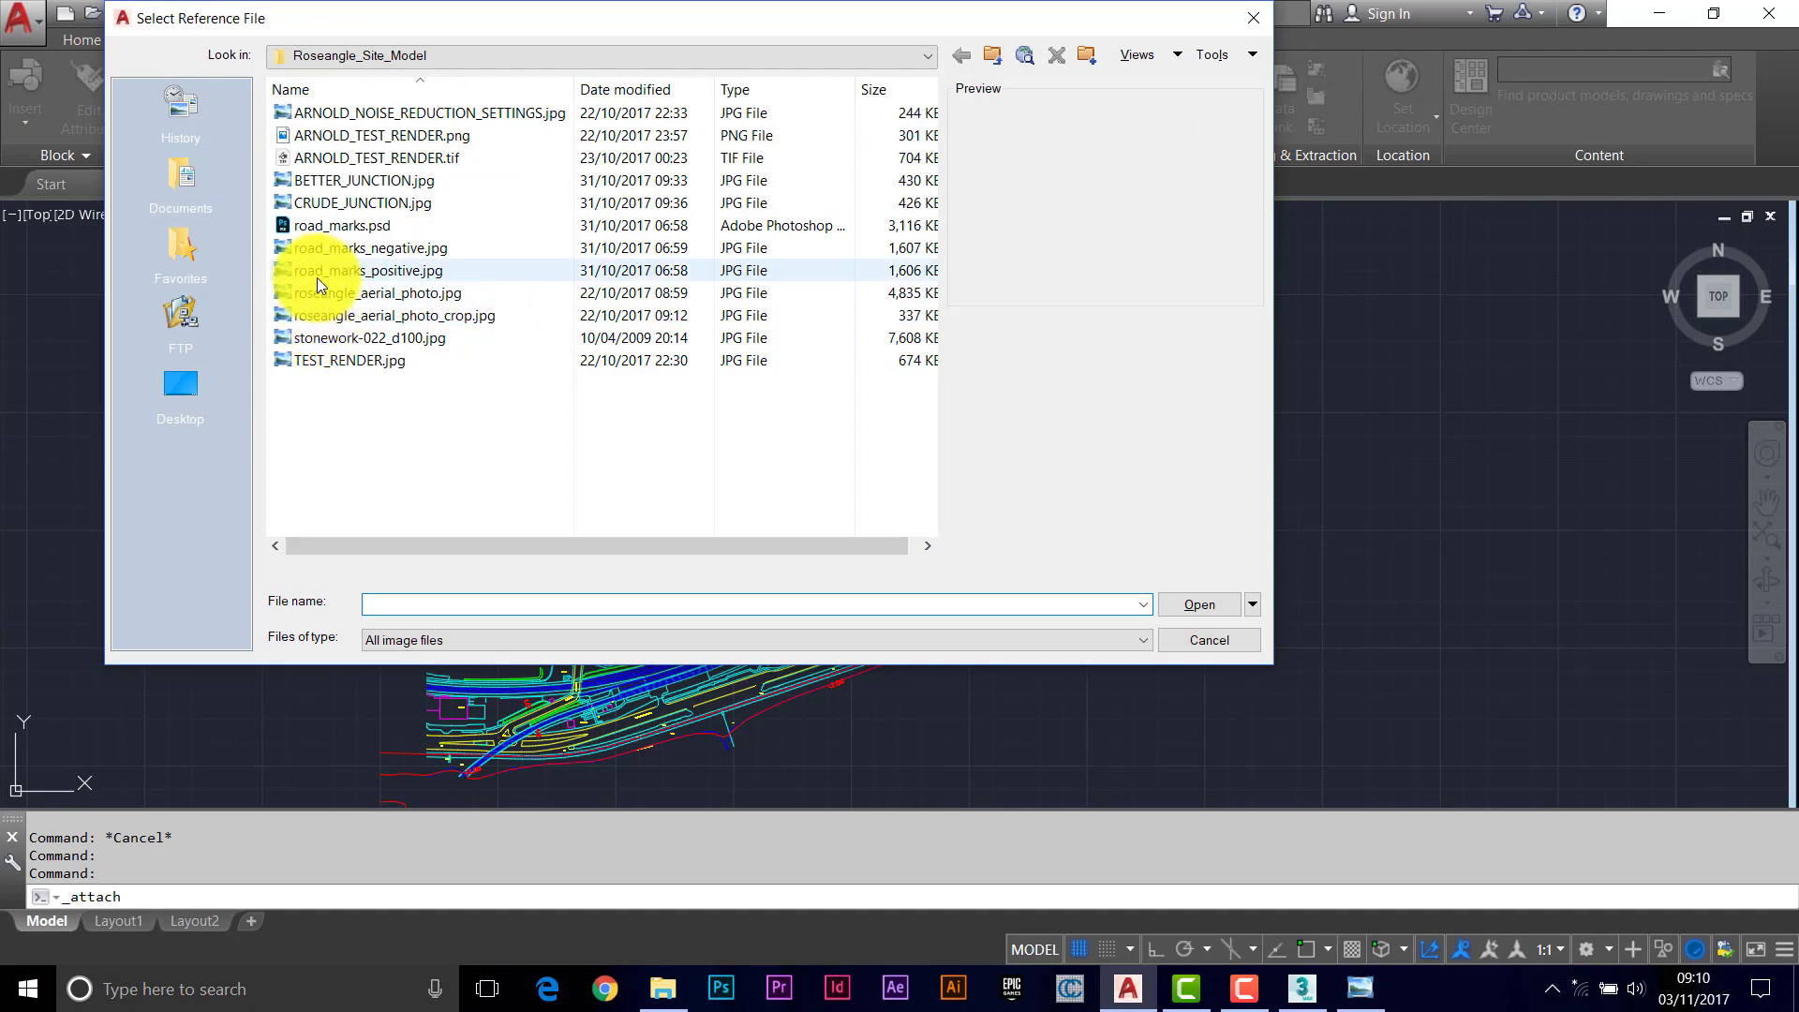
{"action": "key", "text": "Escape"}
Zoom to the drawing extents with Z, E to find the tiny image
{"action": "middle_click_drag", "start_coordinate": [434, 695], "coordinate": [488, 602]}
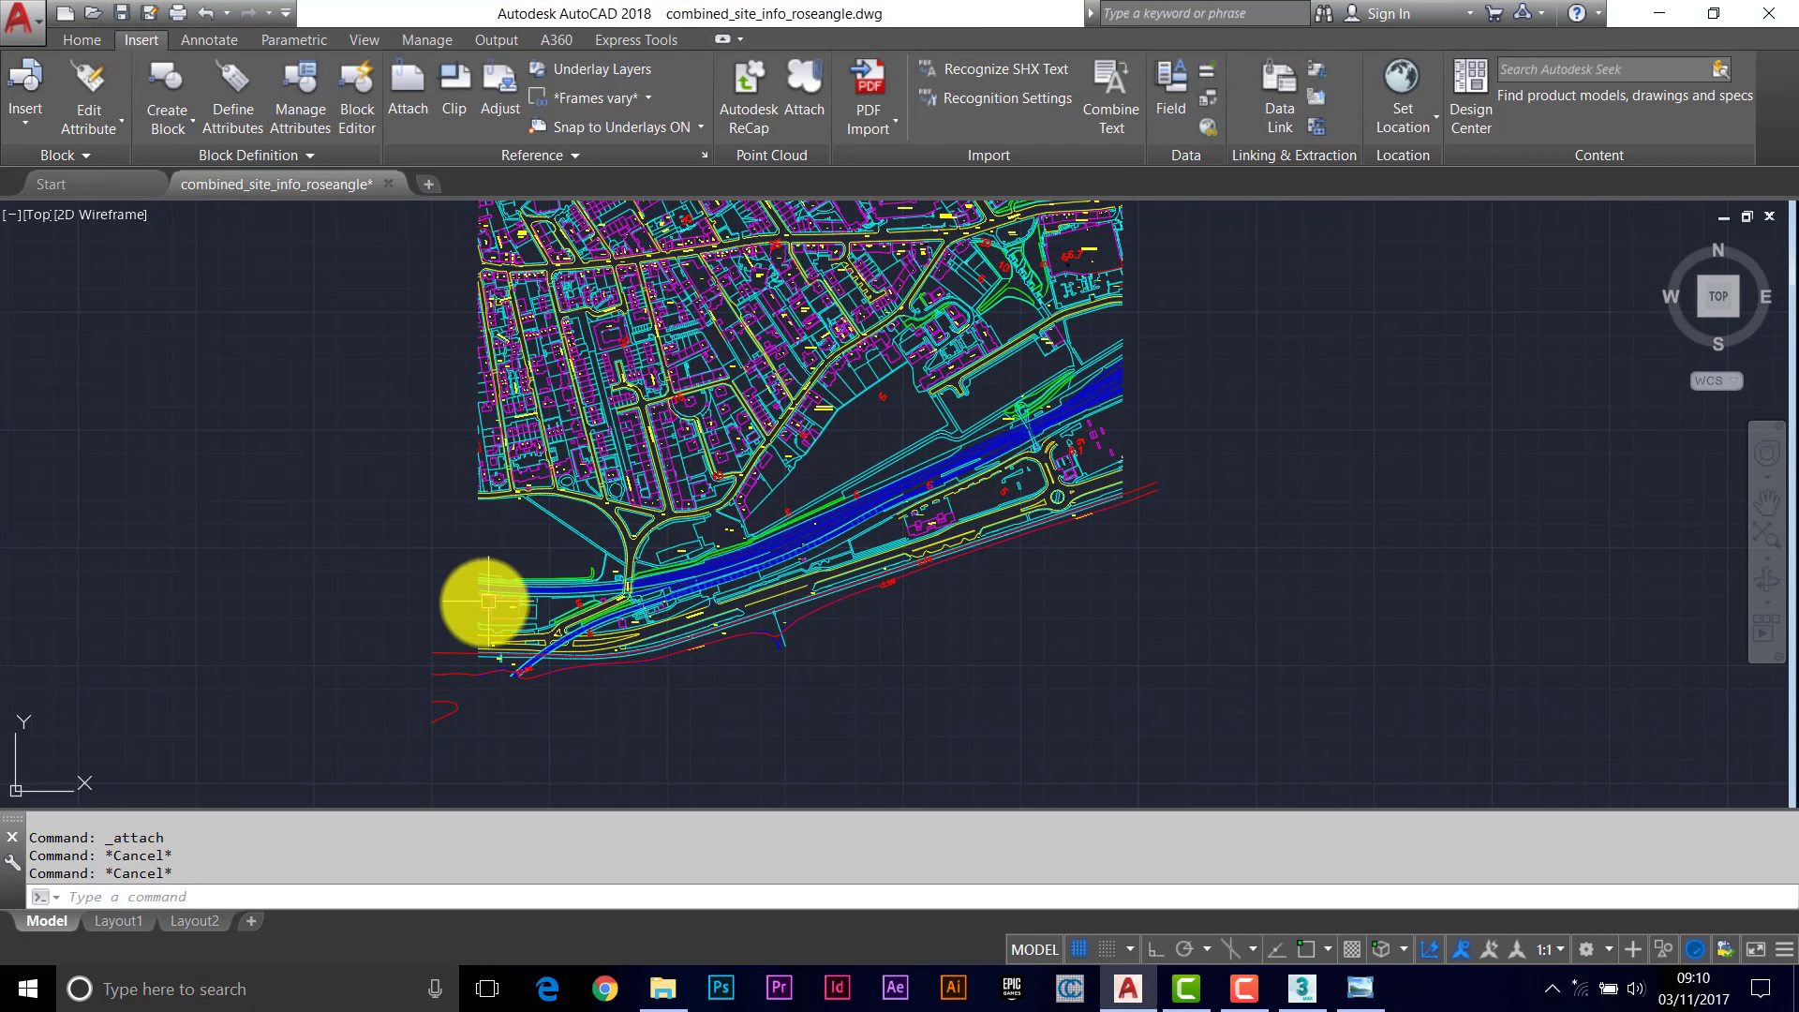
{"action": "type", "text": "z"}
{"action": "key", "text": "Return"}
{"action": "type", "text": "e"}
Crossing-select and erase the tiny image at the origin, then zoom extents again
{"action": "key", "text": "Return"}
{"action": "left_click", "coordinate": [763, 750]}
{"action": "left_click", "coordinate": [618, 651]}
{"action": "key", "text": "Delete"}
{"action": "type", "text": "z"}
{"action": "key", "text": "Return"}
{"action": "type", "text": "e"}
{"action": "key", "text": "Return"}
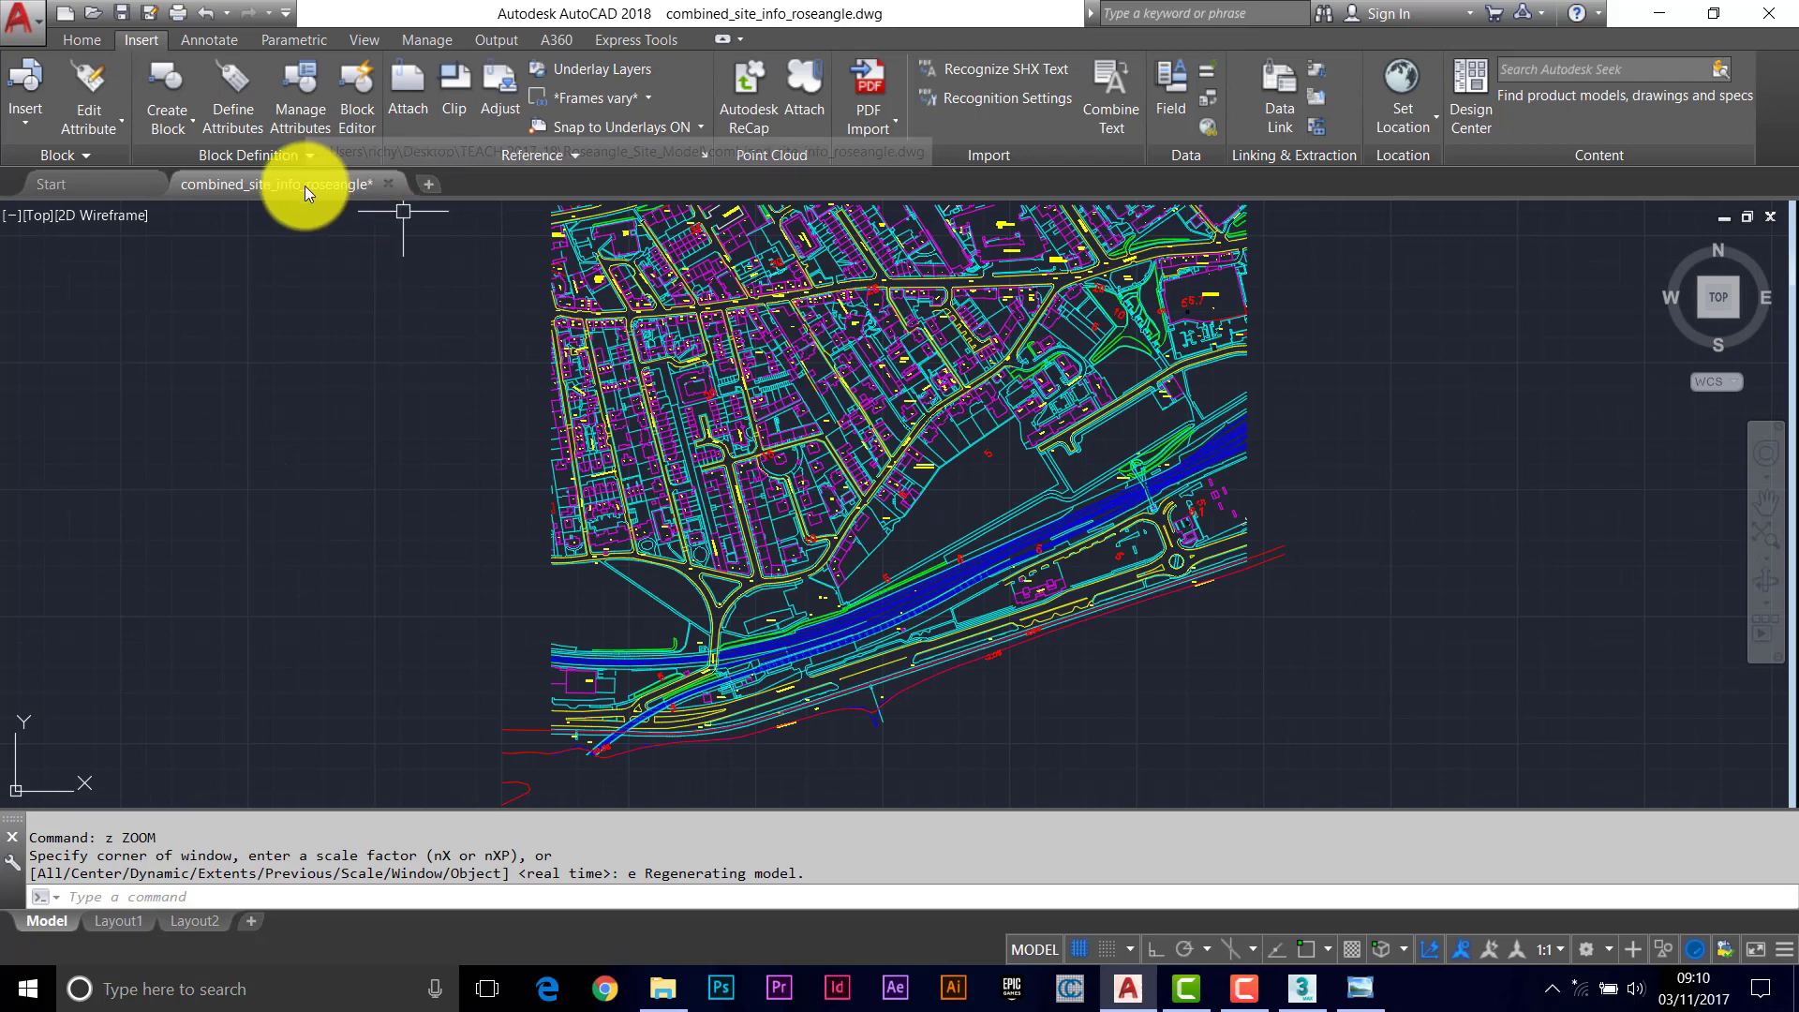
{"action": "mouse_move", "coordinate": [306, 186]}
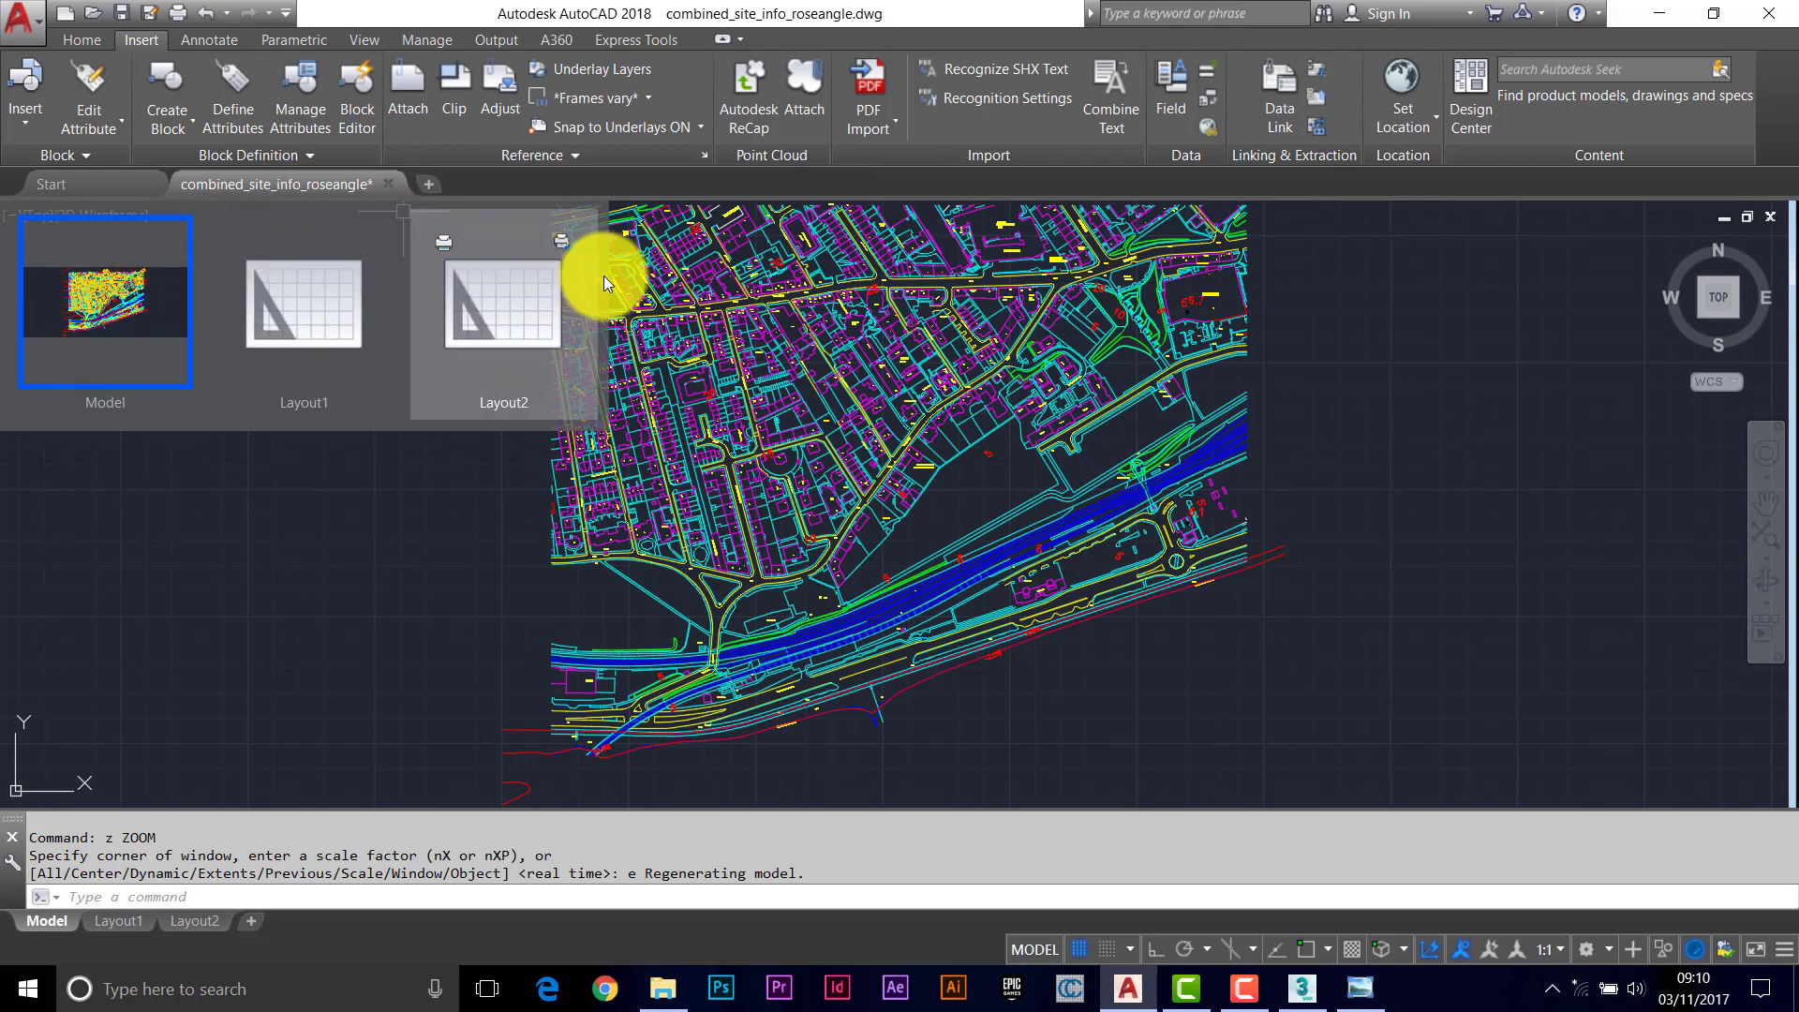
Reattach roseangle_aerial_photo_crop.jpg with on-screen insertion and scale, placed right of the site plan
{"action": "left_click", "coordinate": [418, 75]}
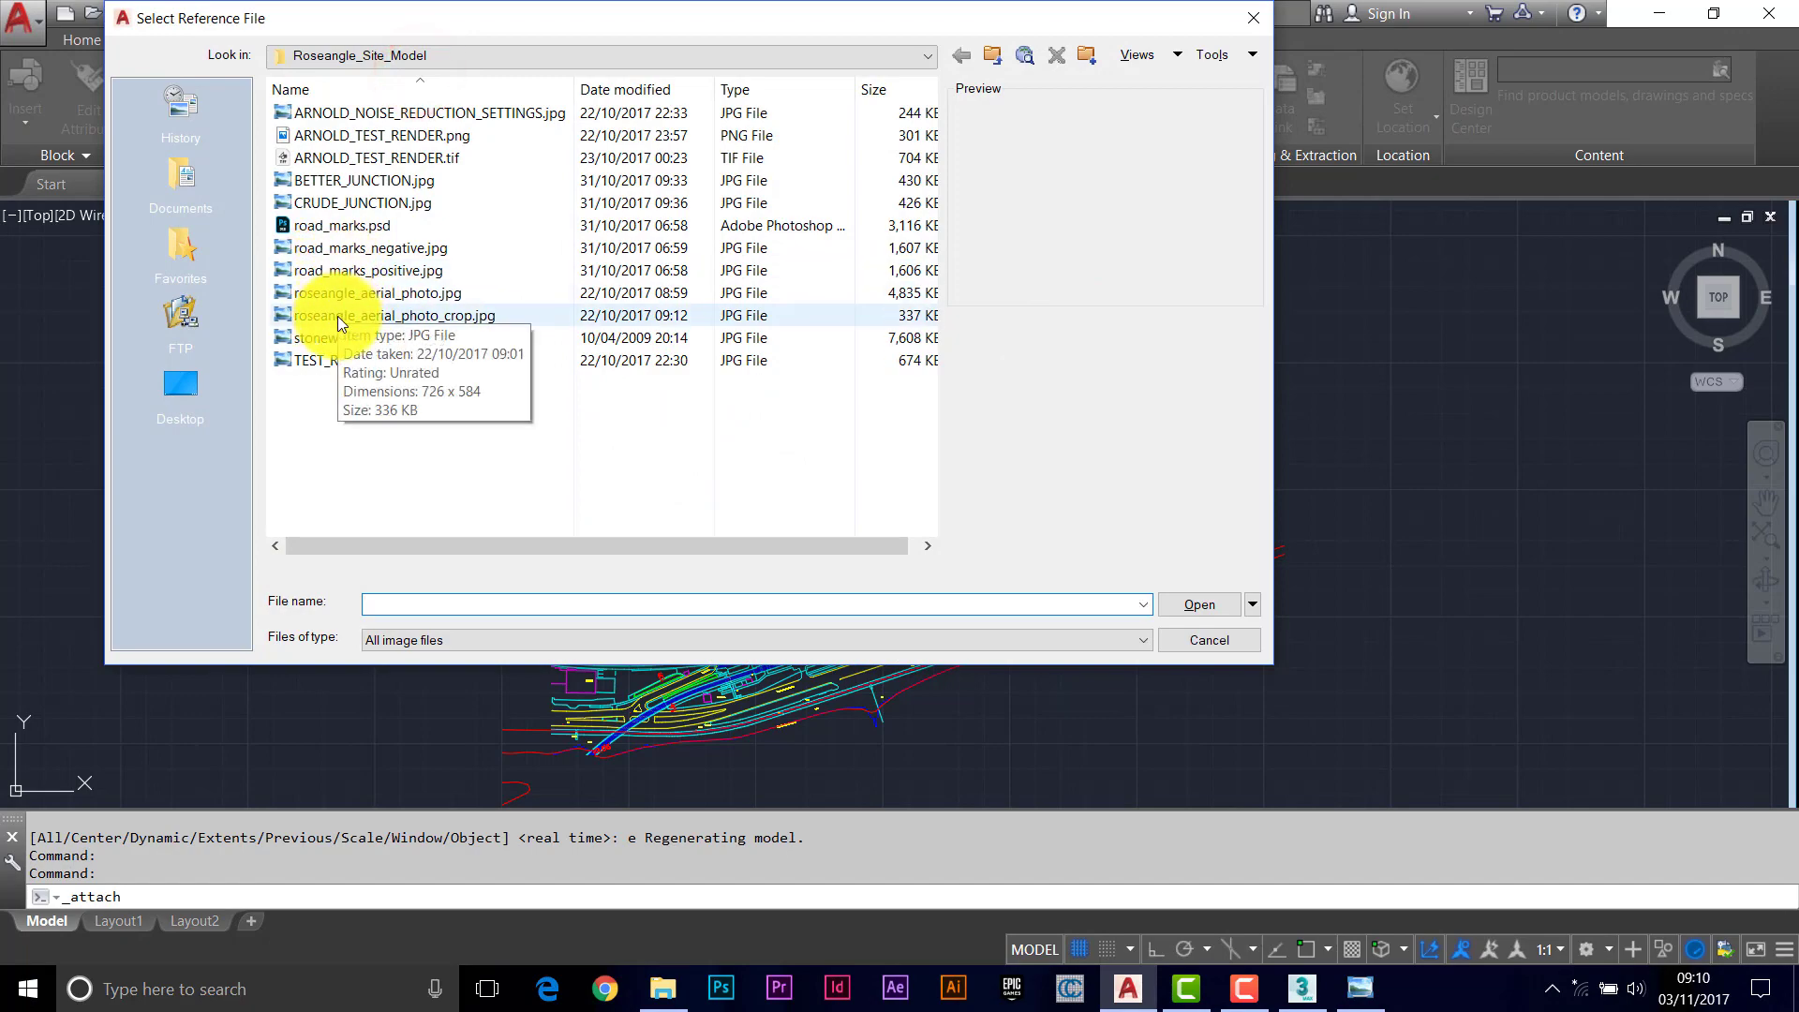
{"action": "left_click", "coordinate": [337, 316]}
{"action": "left_click", "coordinate": [1197, 603]}
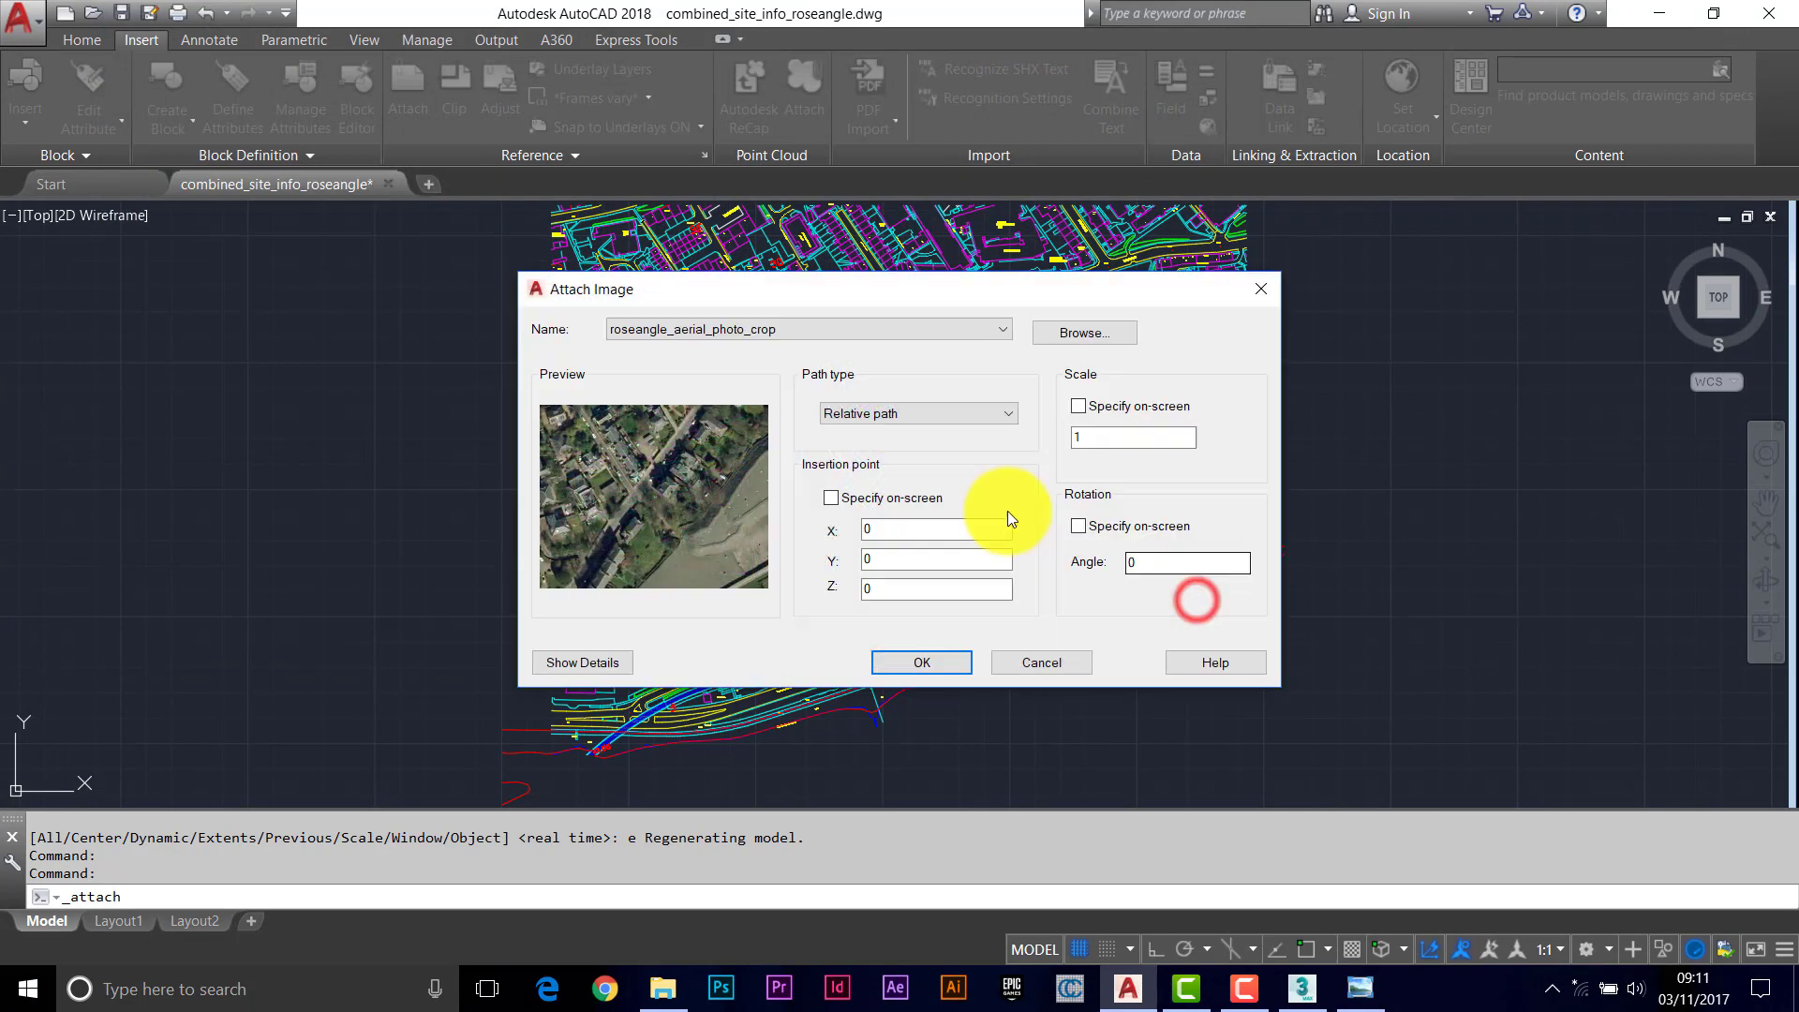
{"action": "left_click", "coordinate": [830, 500]}
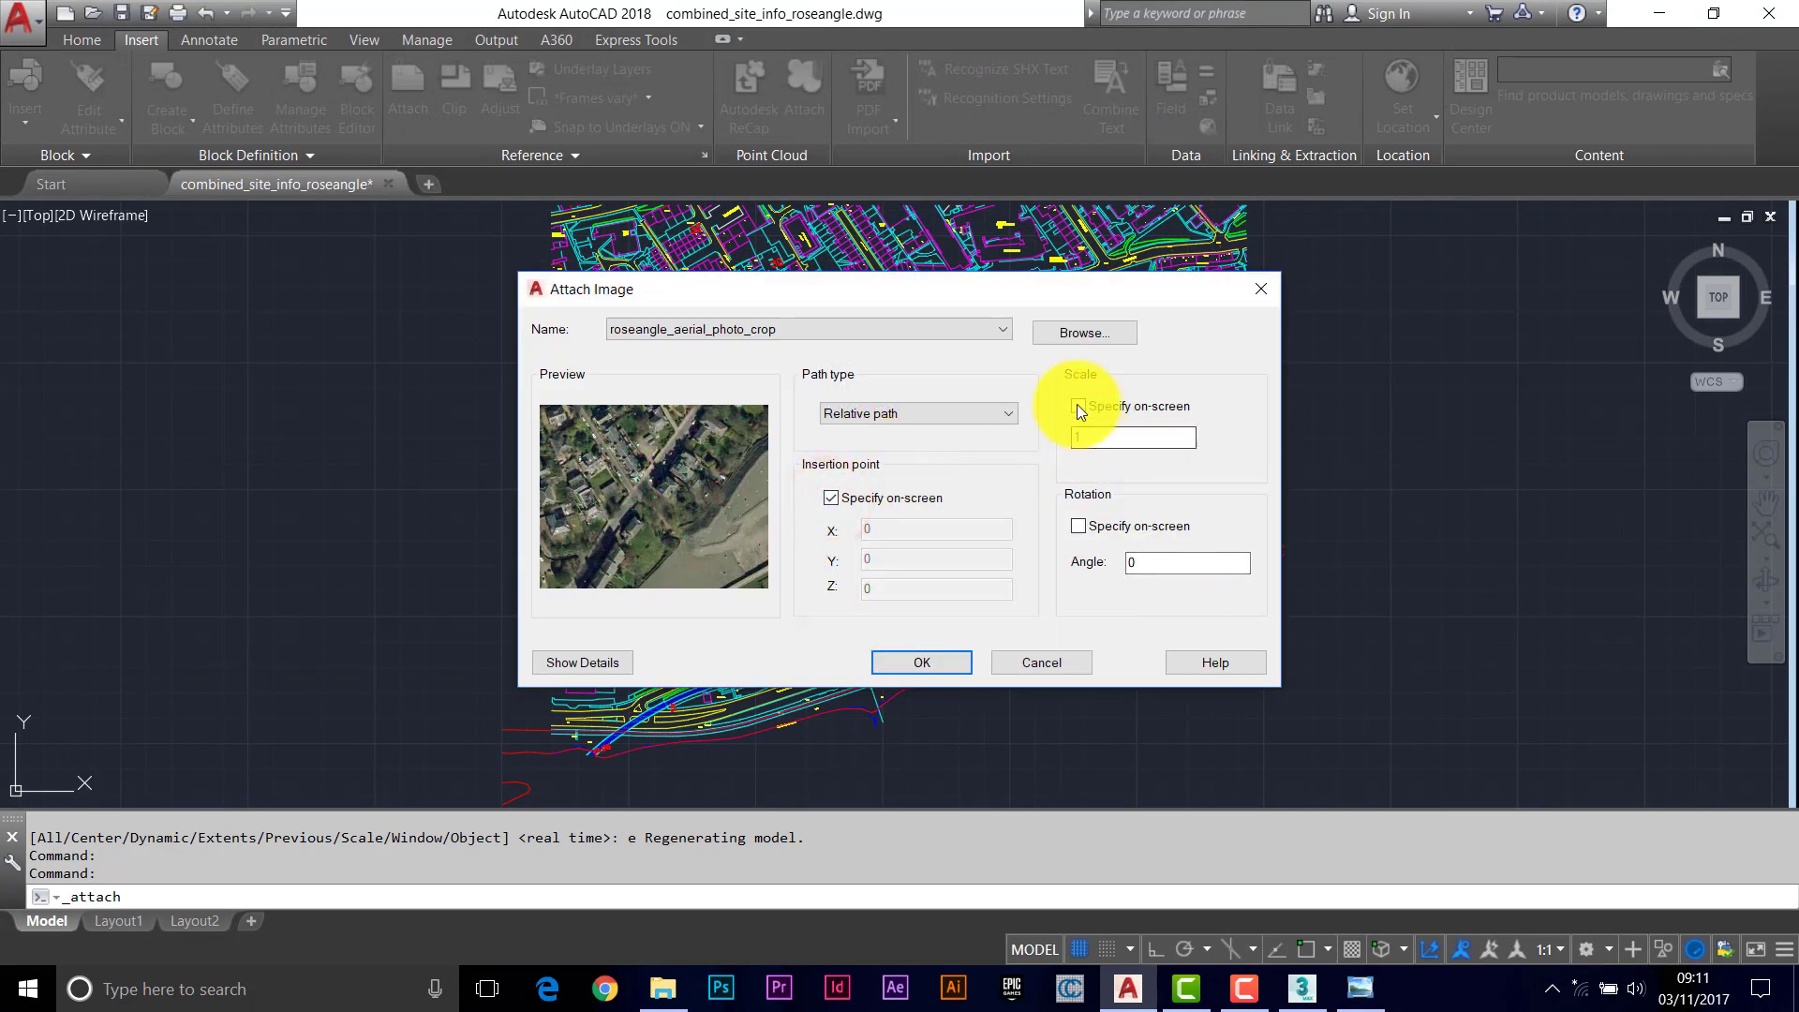
{"action": "left_click", "coordinate": [1078, 406]}
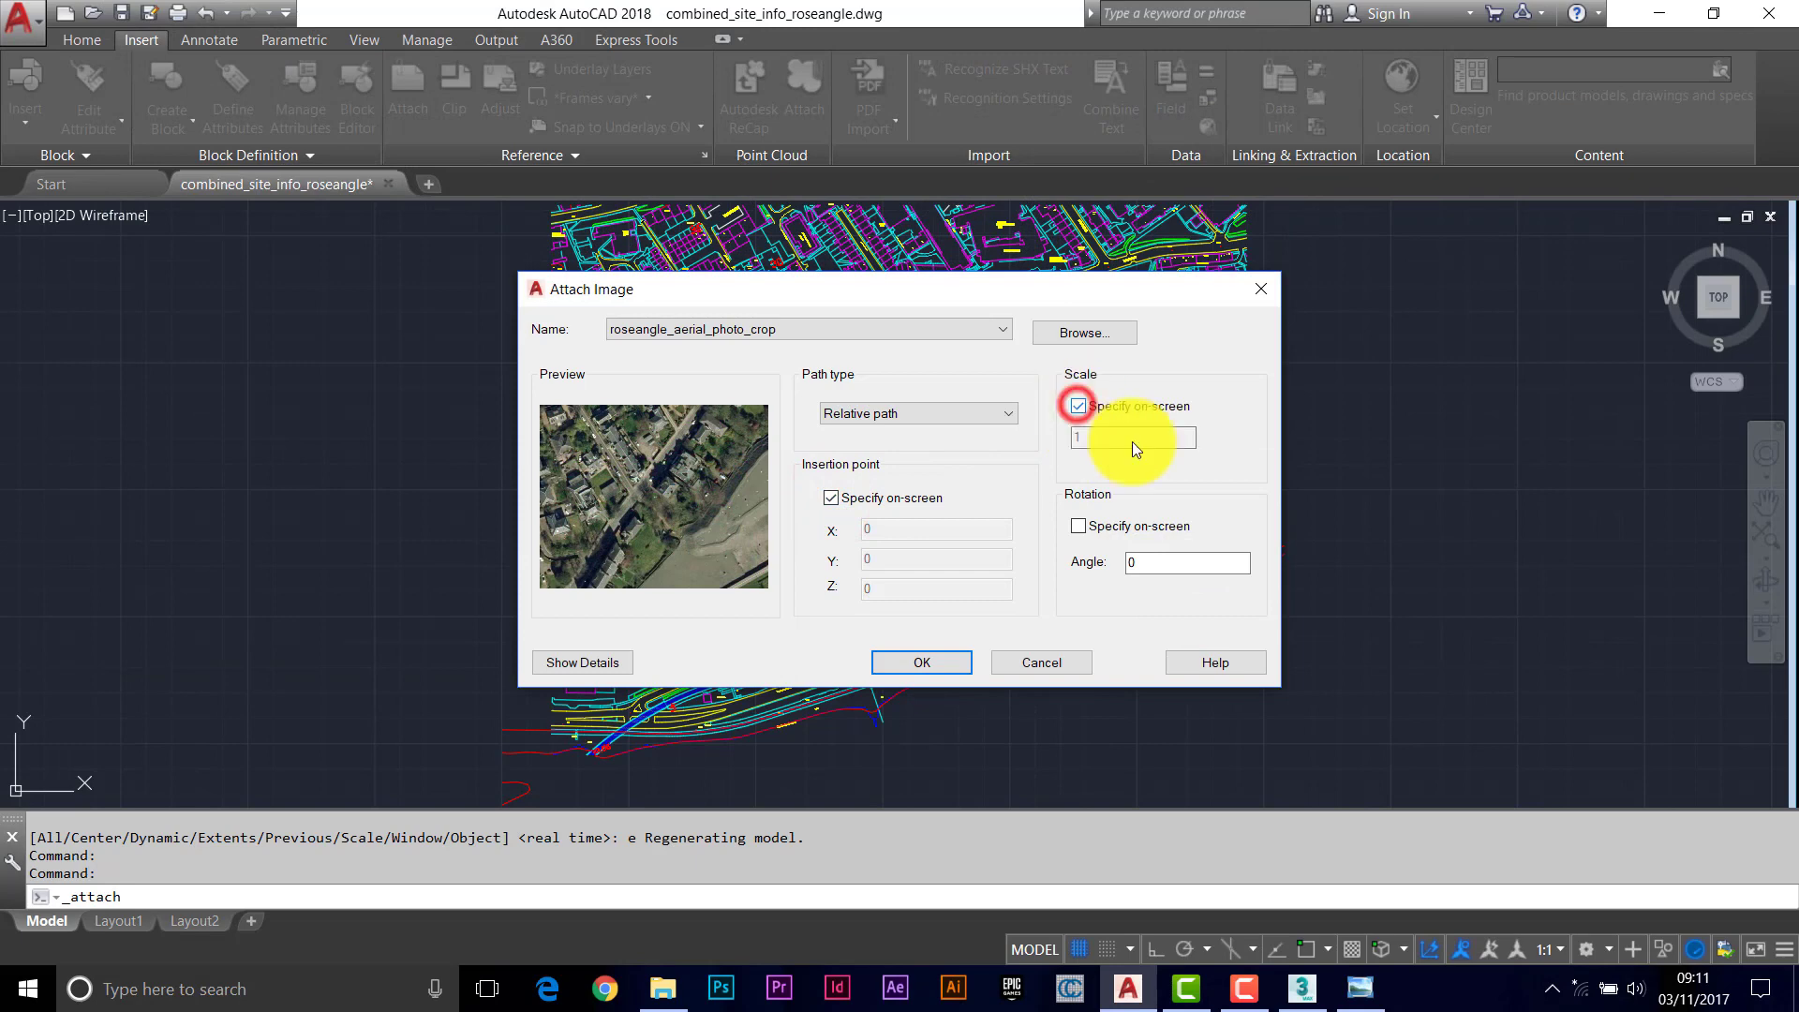
{"action": "left_click", "coordinate": [937, 660]}
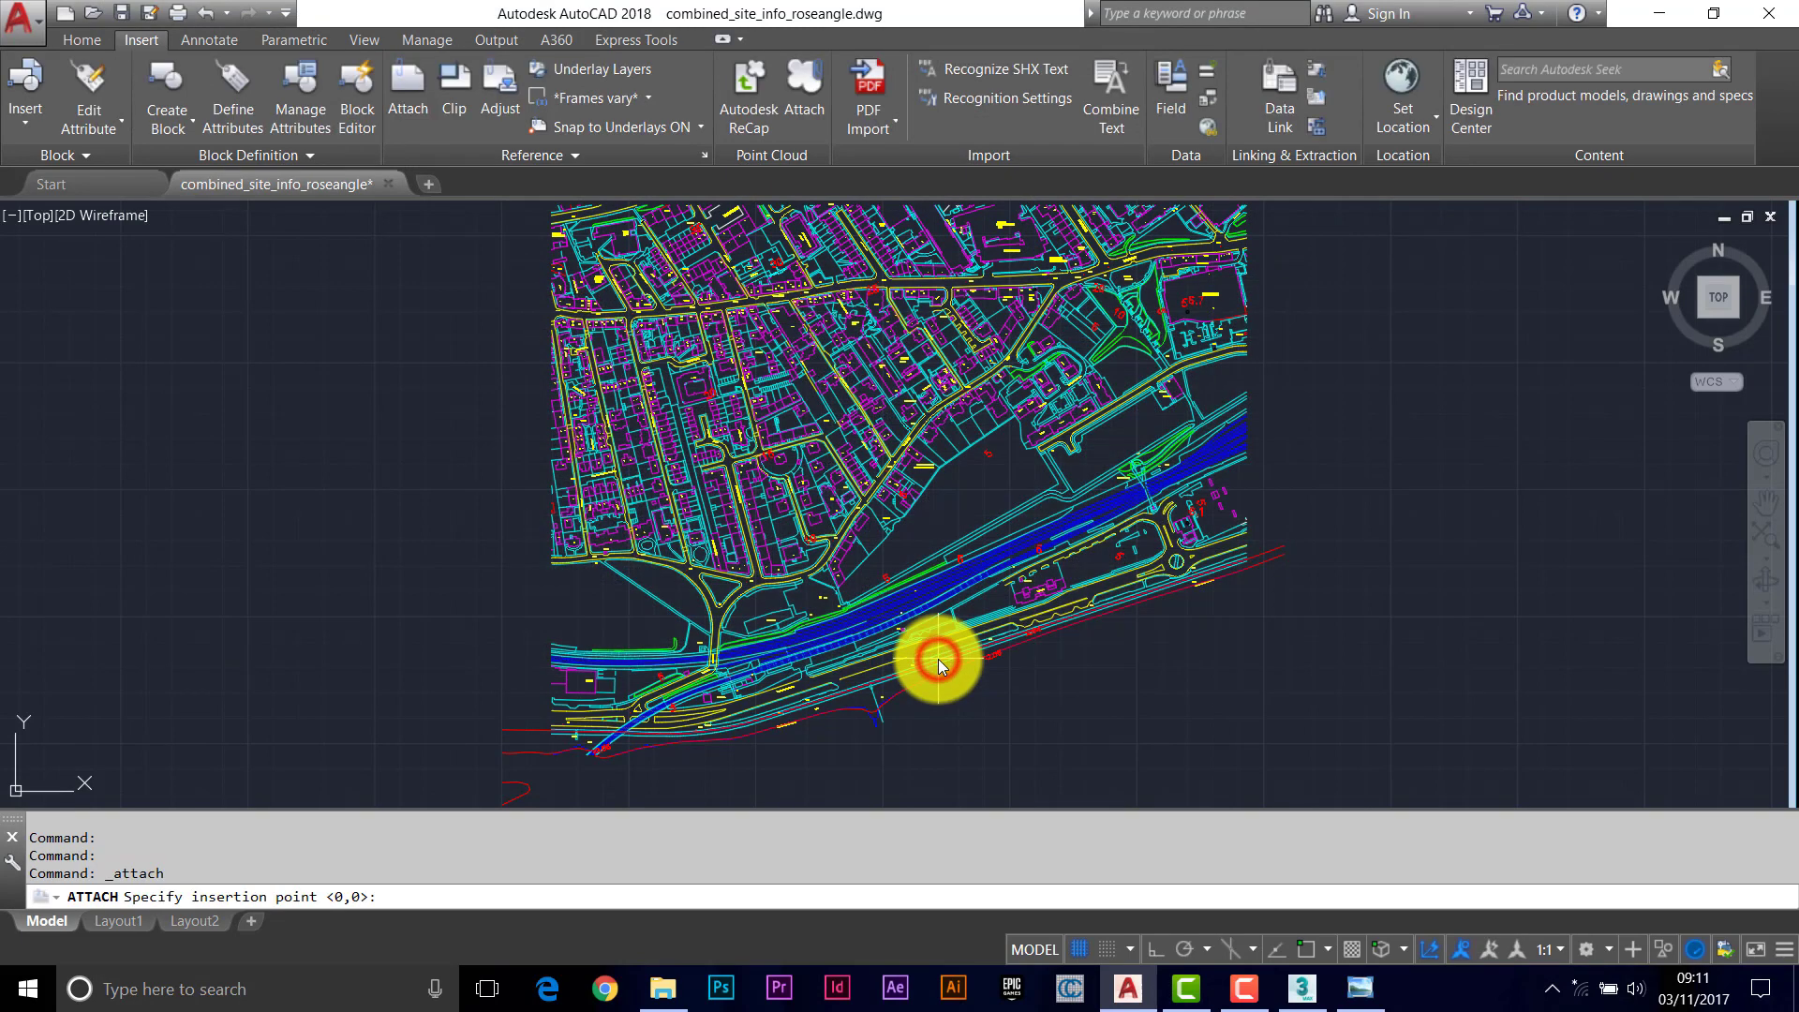
{"action": "left_click", "coordinate": [1322, 512]}
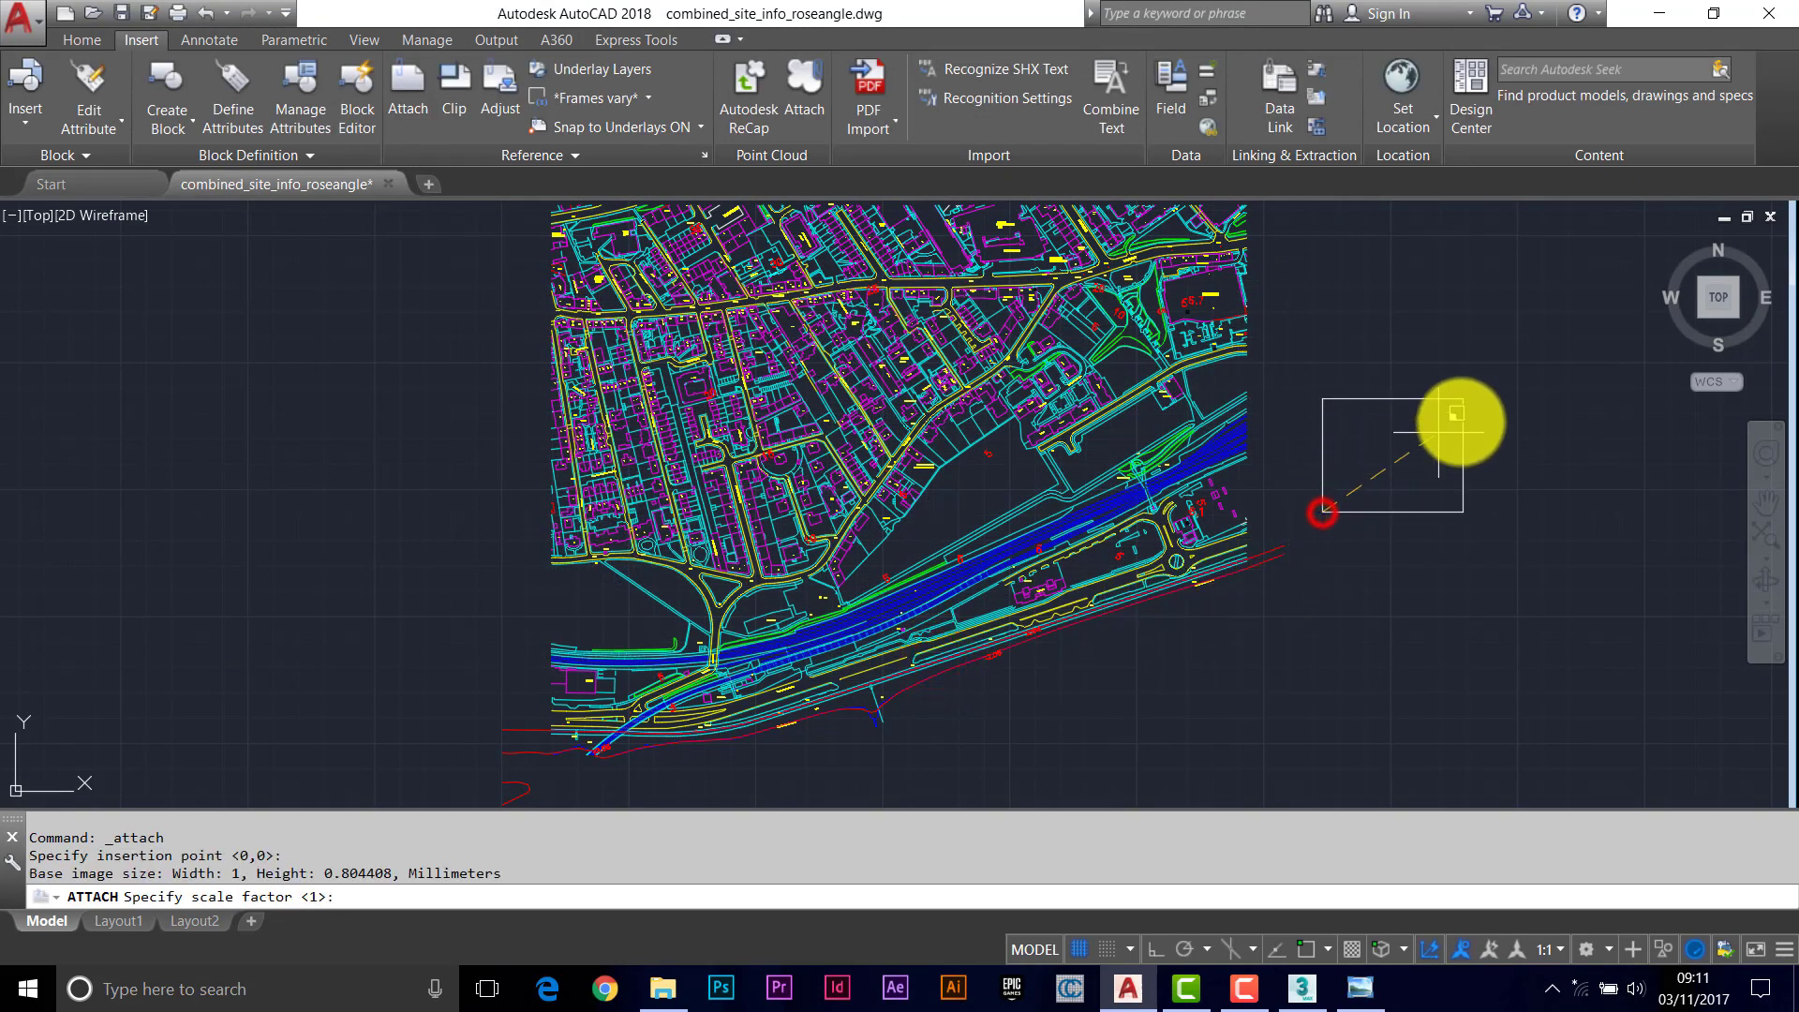
{"action": "left_click", "coordinate": [1491, 421]}
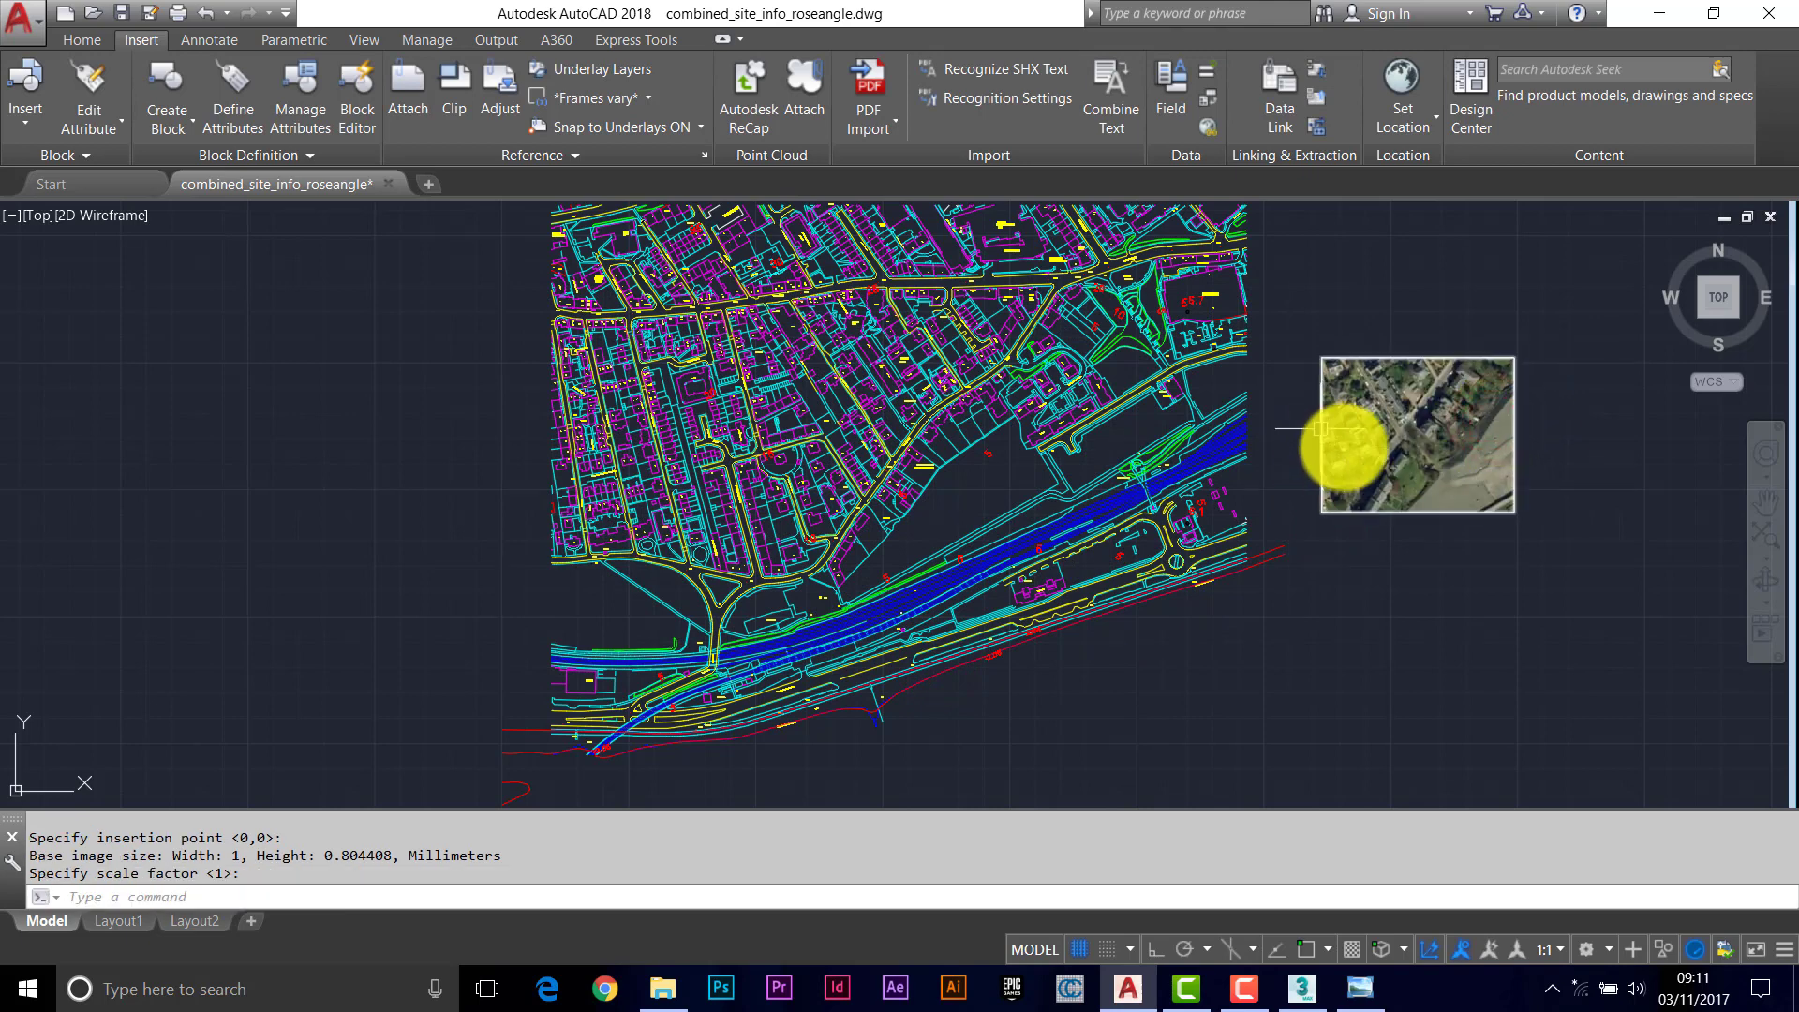
{"action": "middle_click_drag", "start_coordinate": [1376, 456], "coordinate": [1165, 474]}
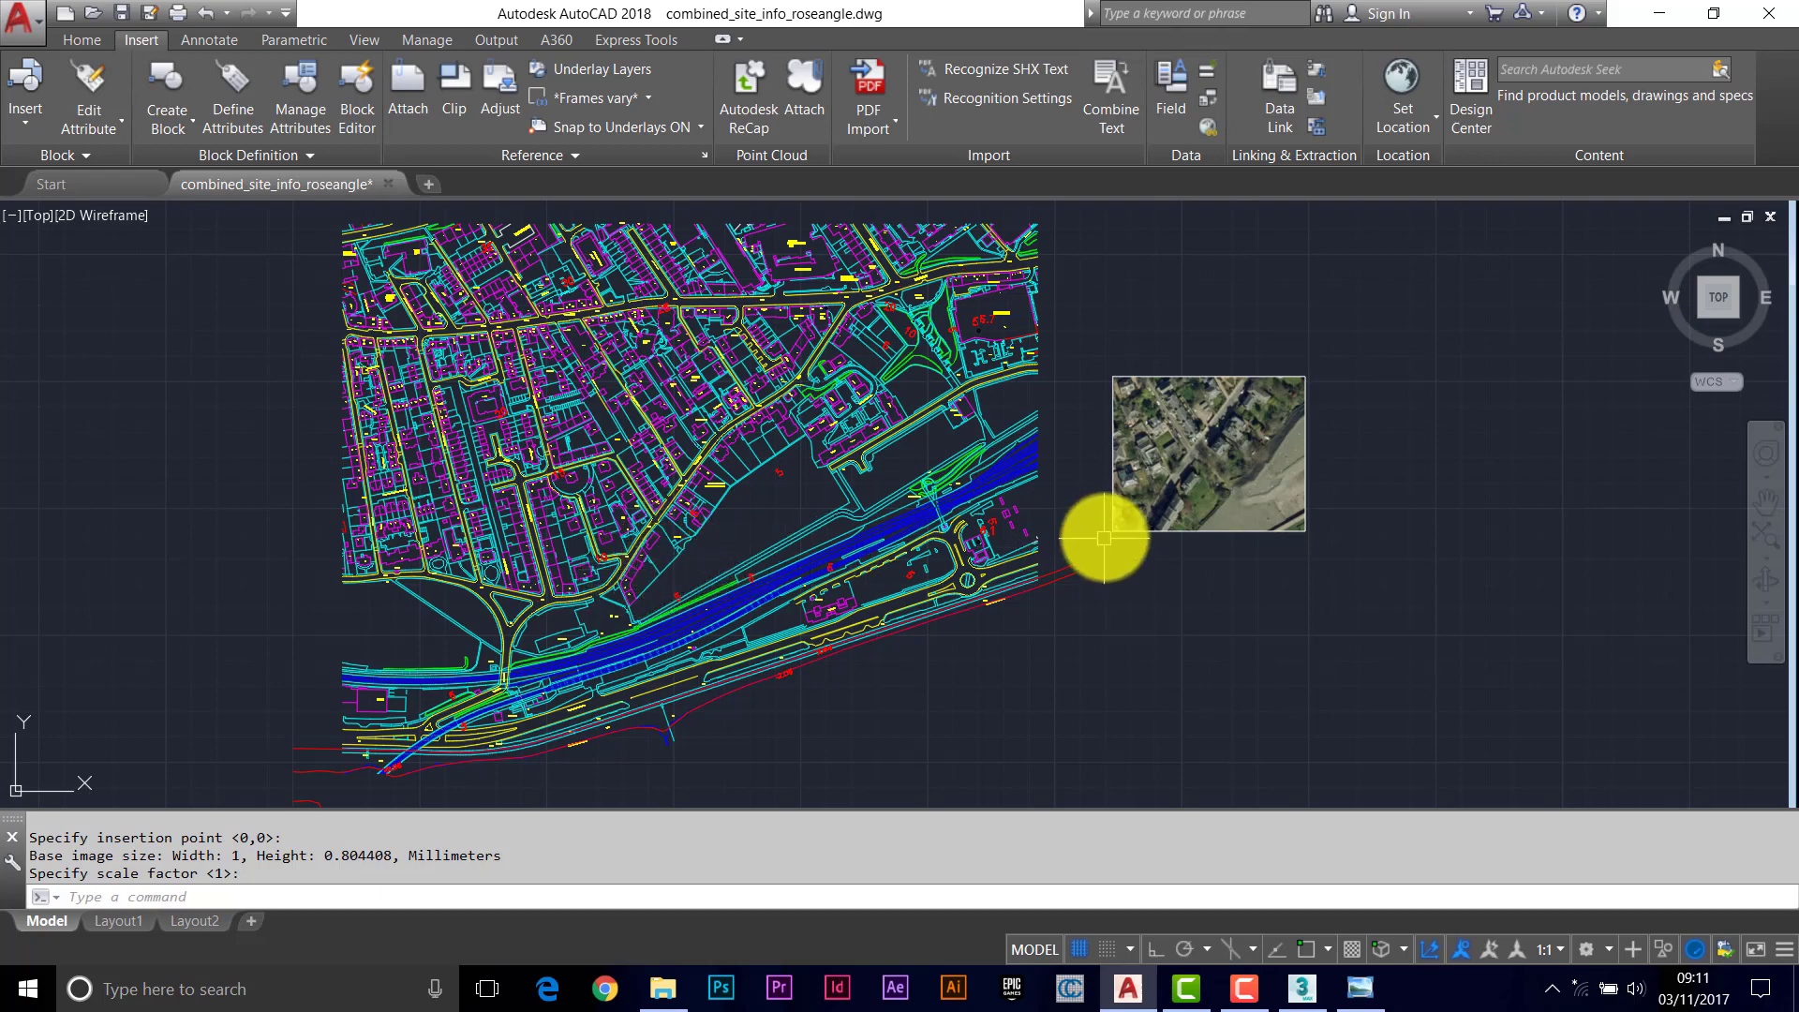
Zoom into the aerial photo and draw a circle beside the first house
{"action": "scroll", "coordinate": [1136, 502], "scroll_direction": "up", "scroll_amount": 5}
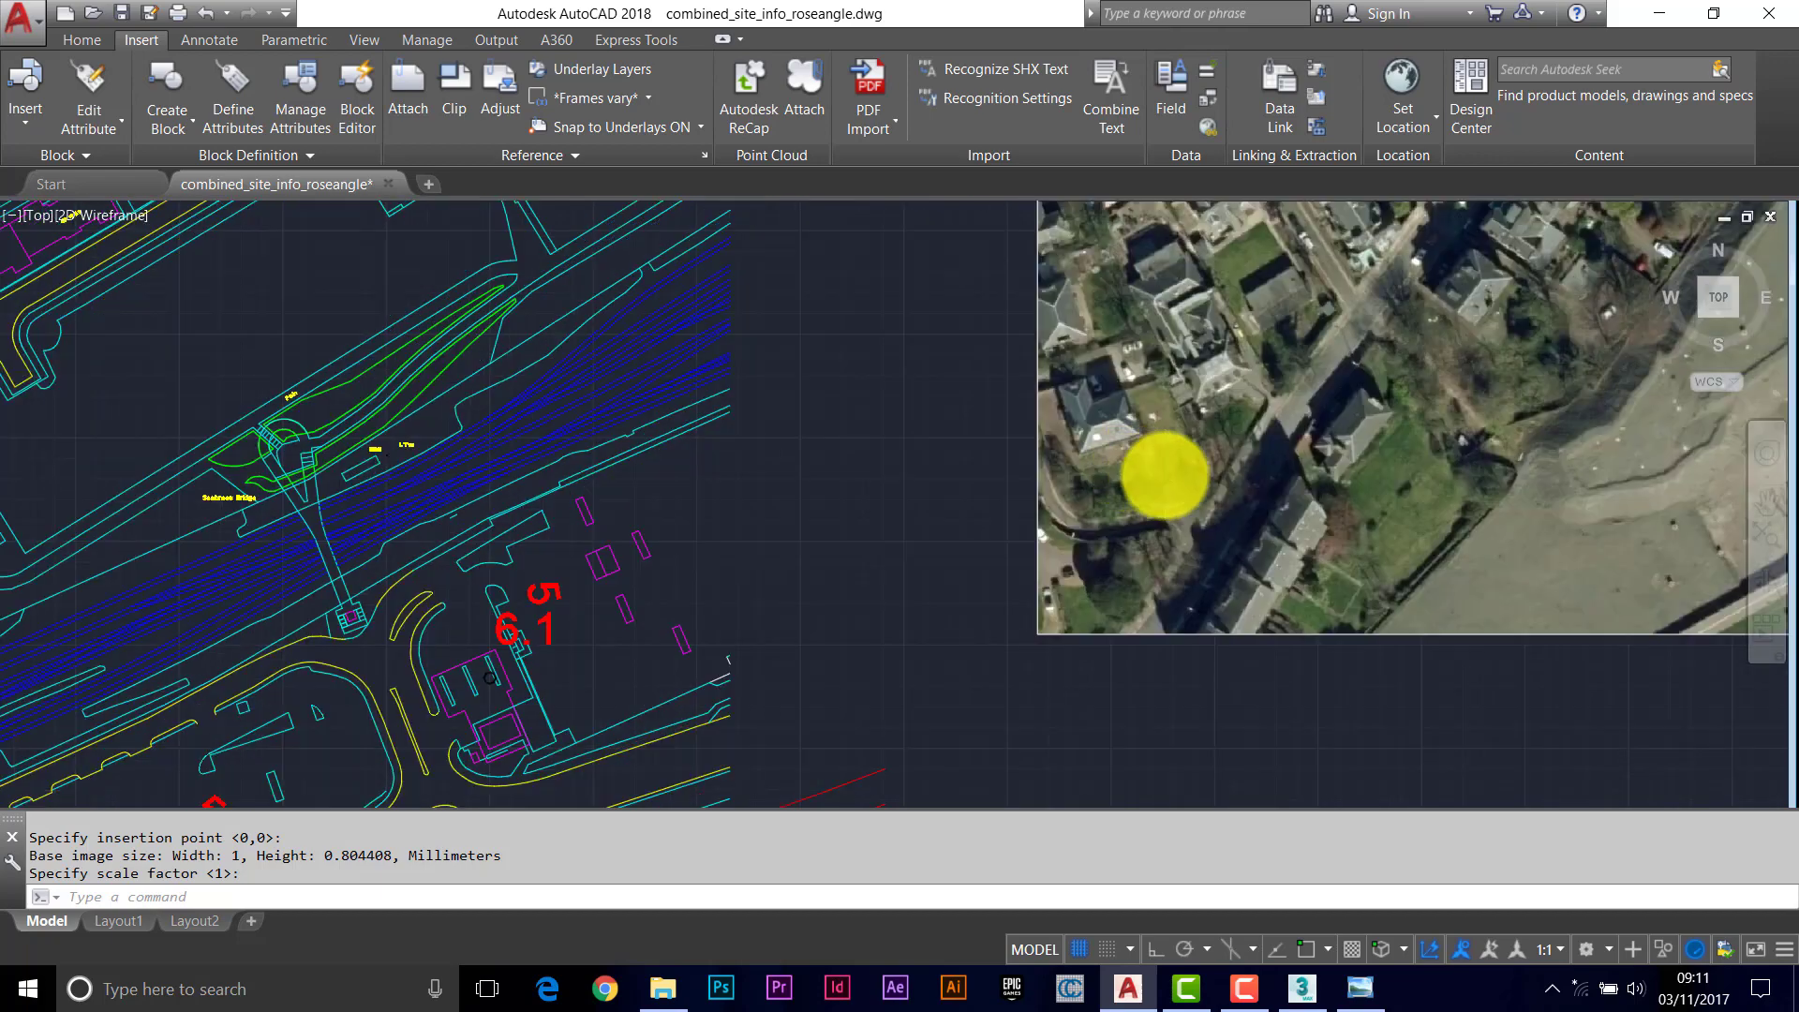
{"action": "scroll", "coordinate": [955, 538], "scroll_direction": "down", "scroll_amount": 3}
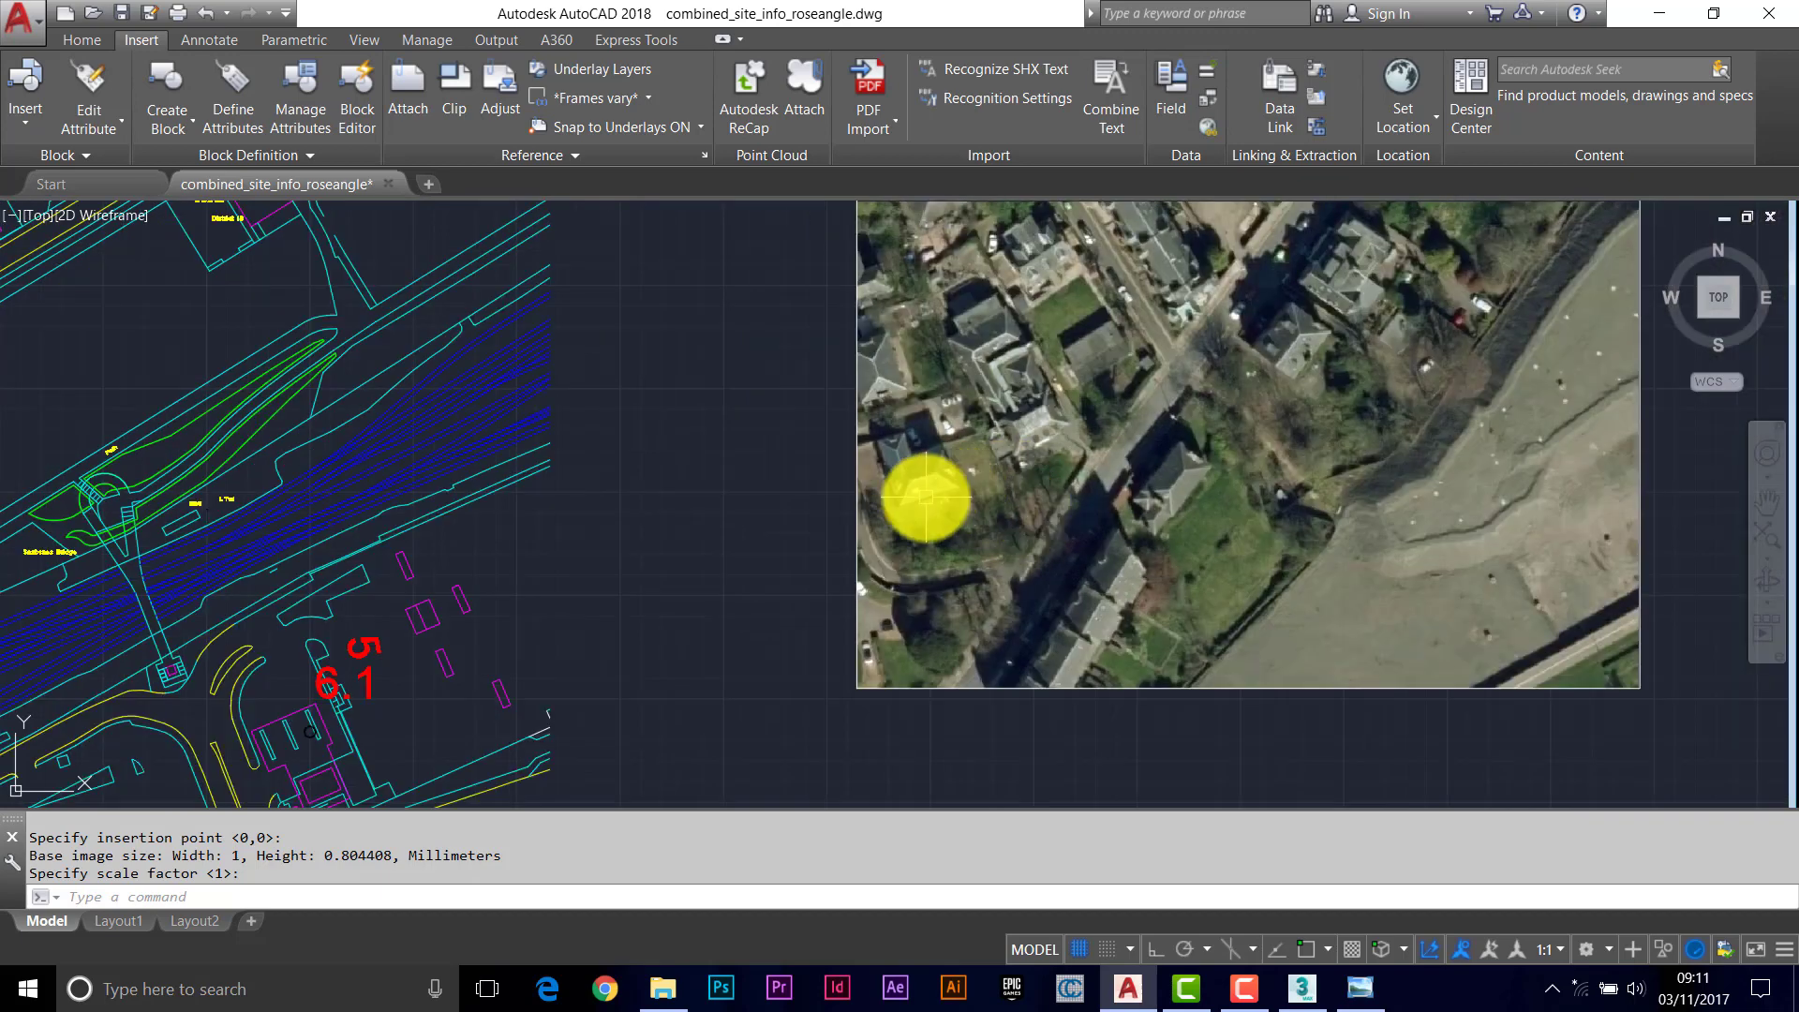
{"action": "scroll", "coordinate": [900, 506], "scroll_direction": "up", "scroll_amount": 1}
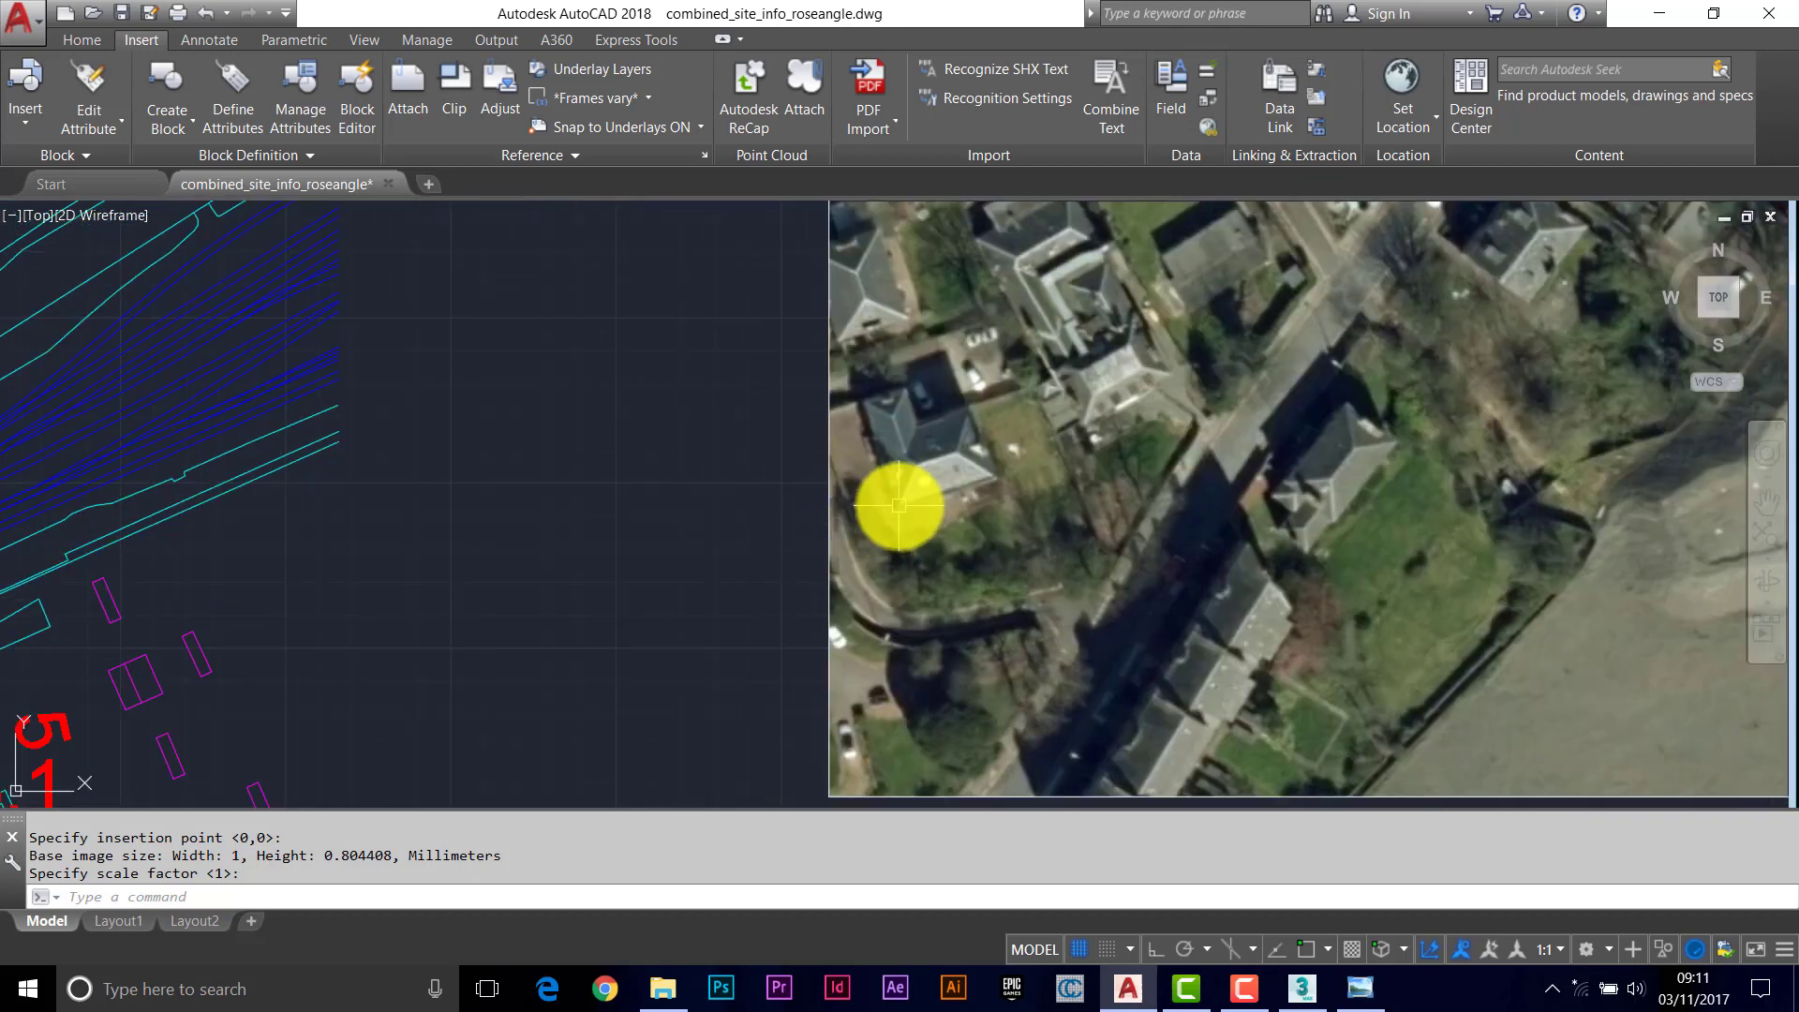
{"action": "scroll", "coordinate": [894, 512], "scroll_direction": "up", "scroll_amount": 5}
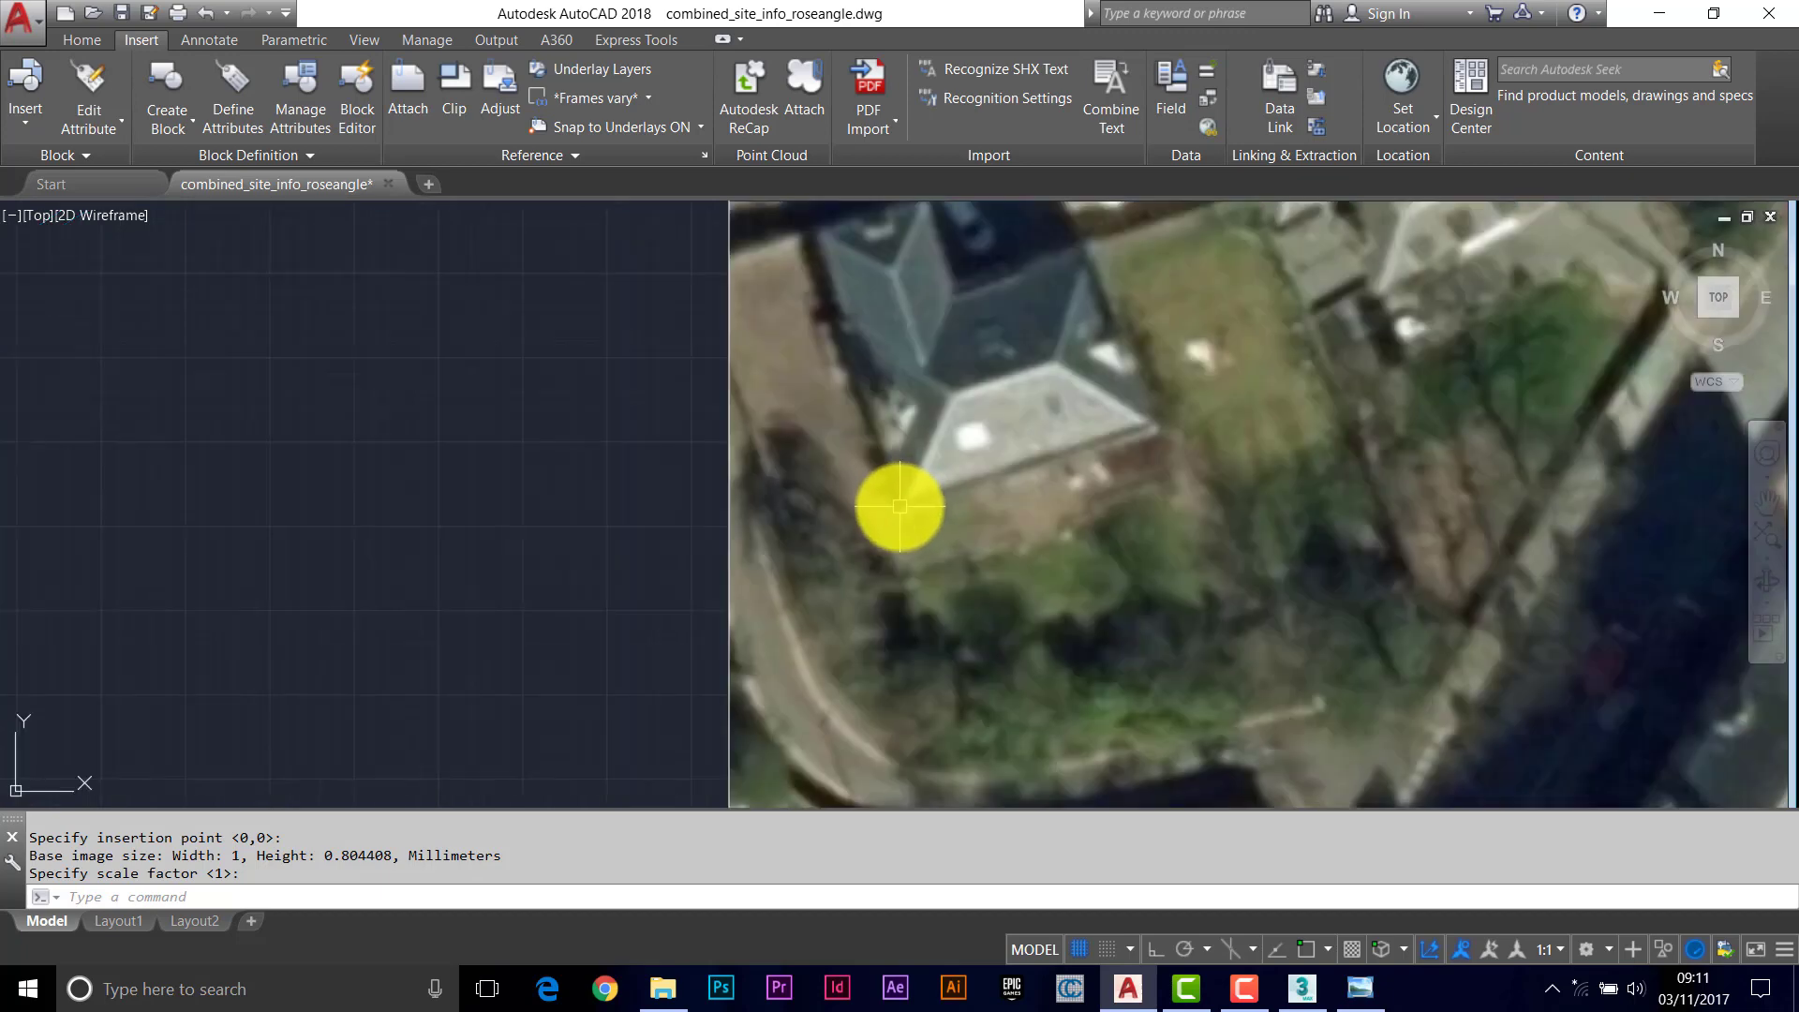
{"action": "key", "text": "Return"}
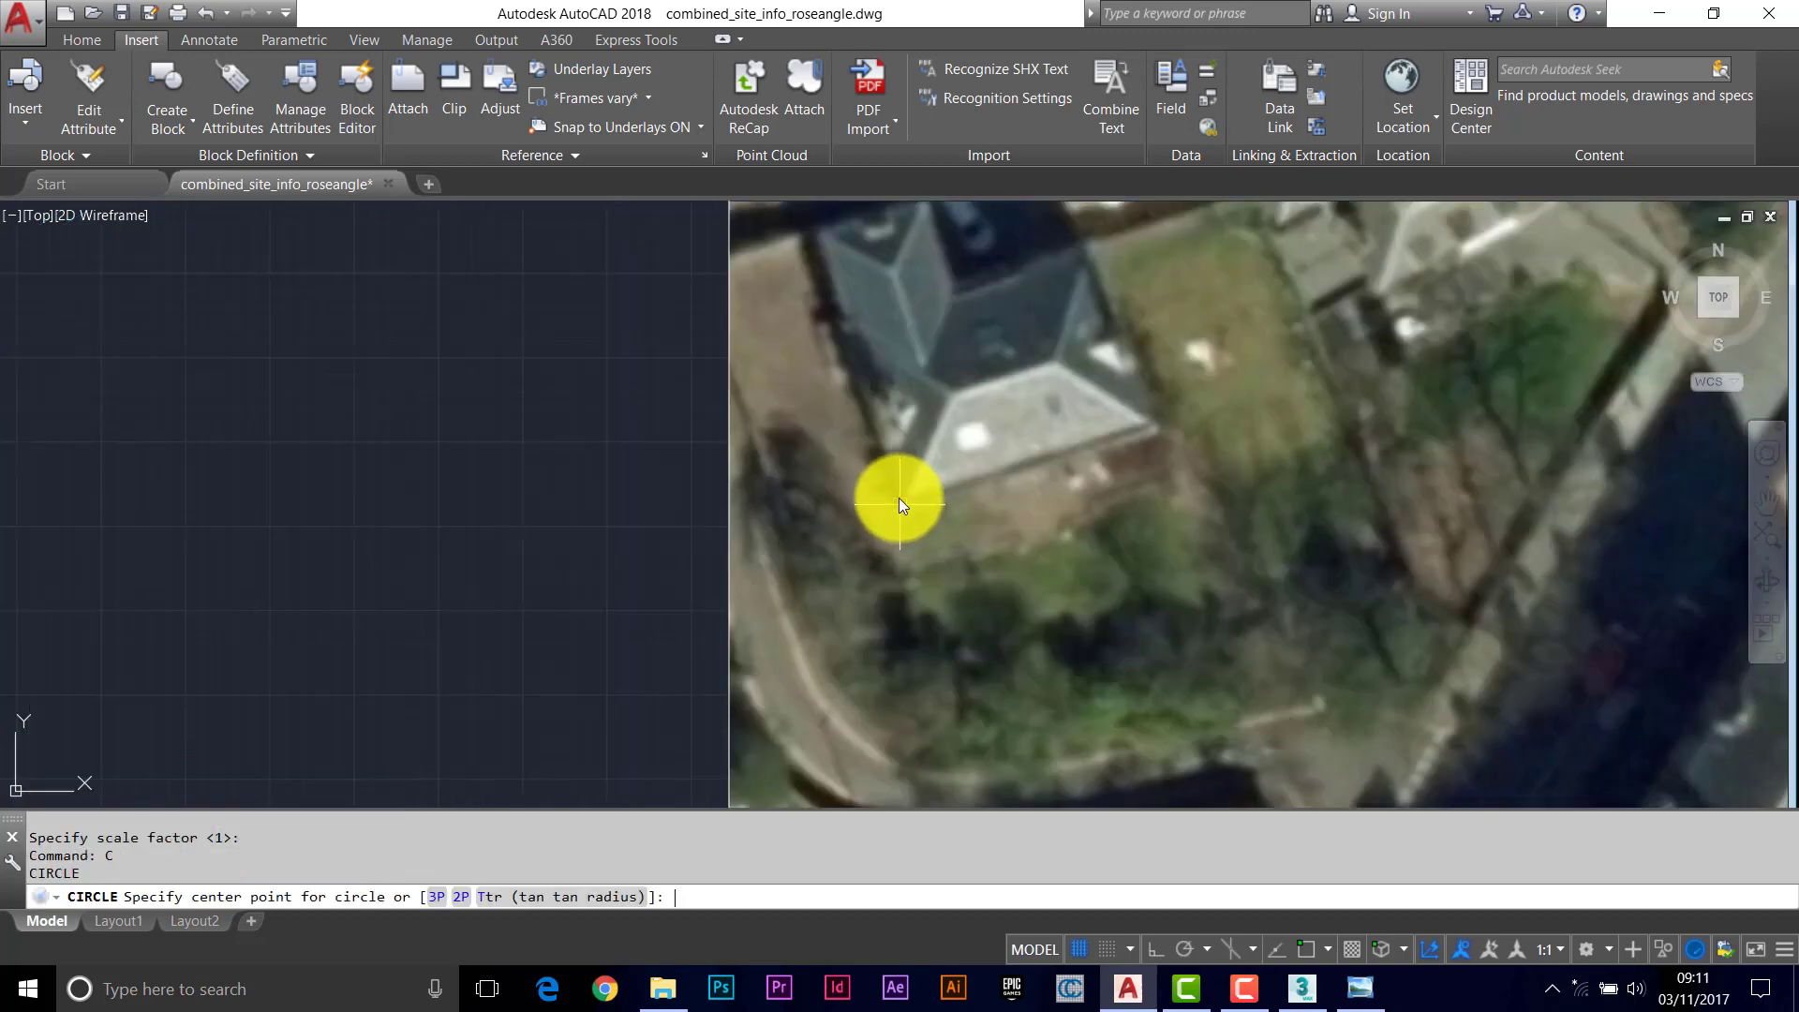
{"action": "left_click", "coordinate": [899, 506]}
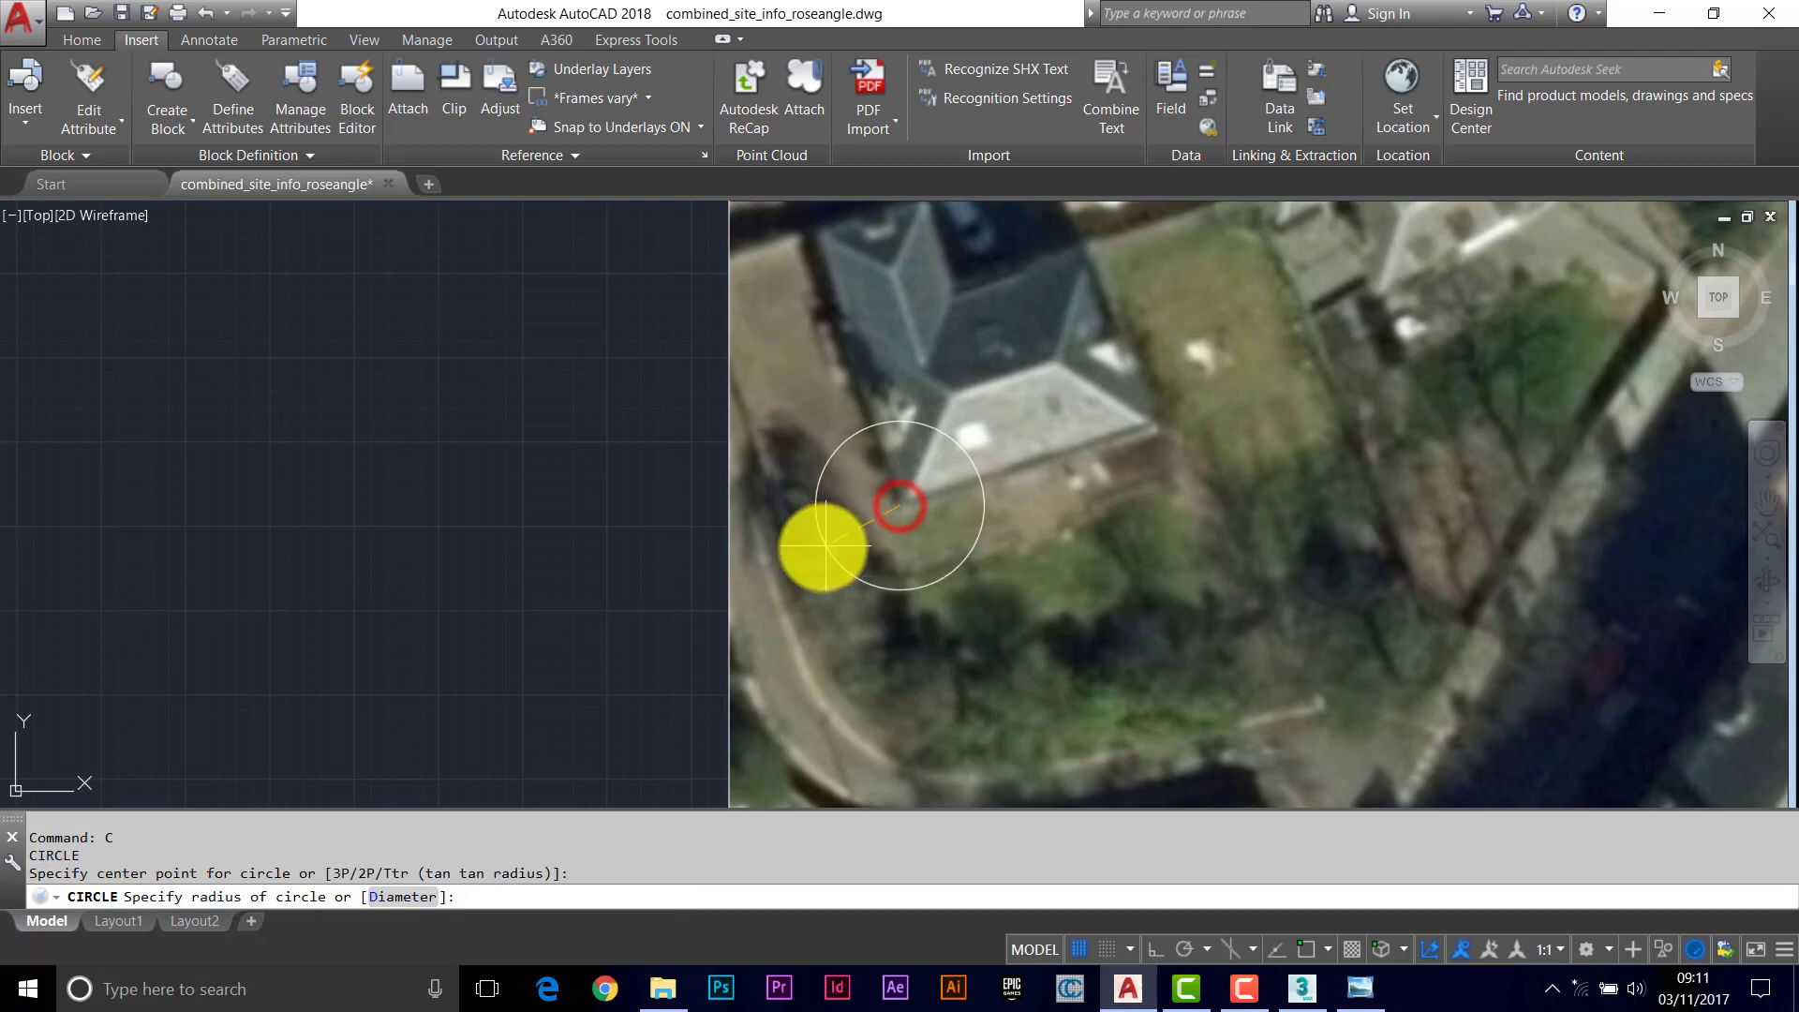
{"action": "left_click", "coordinate": [772, 568]}
Draw a second circle at a house corner with the default radius 10553.2802
{"action": "scroll", "coordinate": [940, 550], "scroll_direction": "down", "scroll_amount": 8}
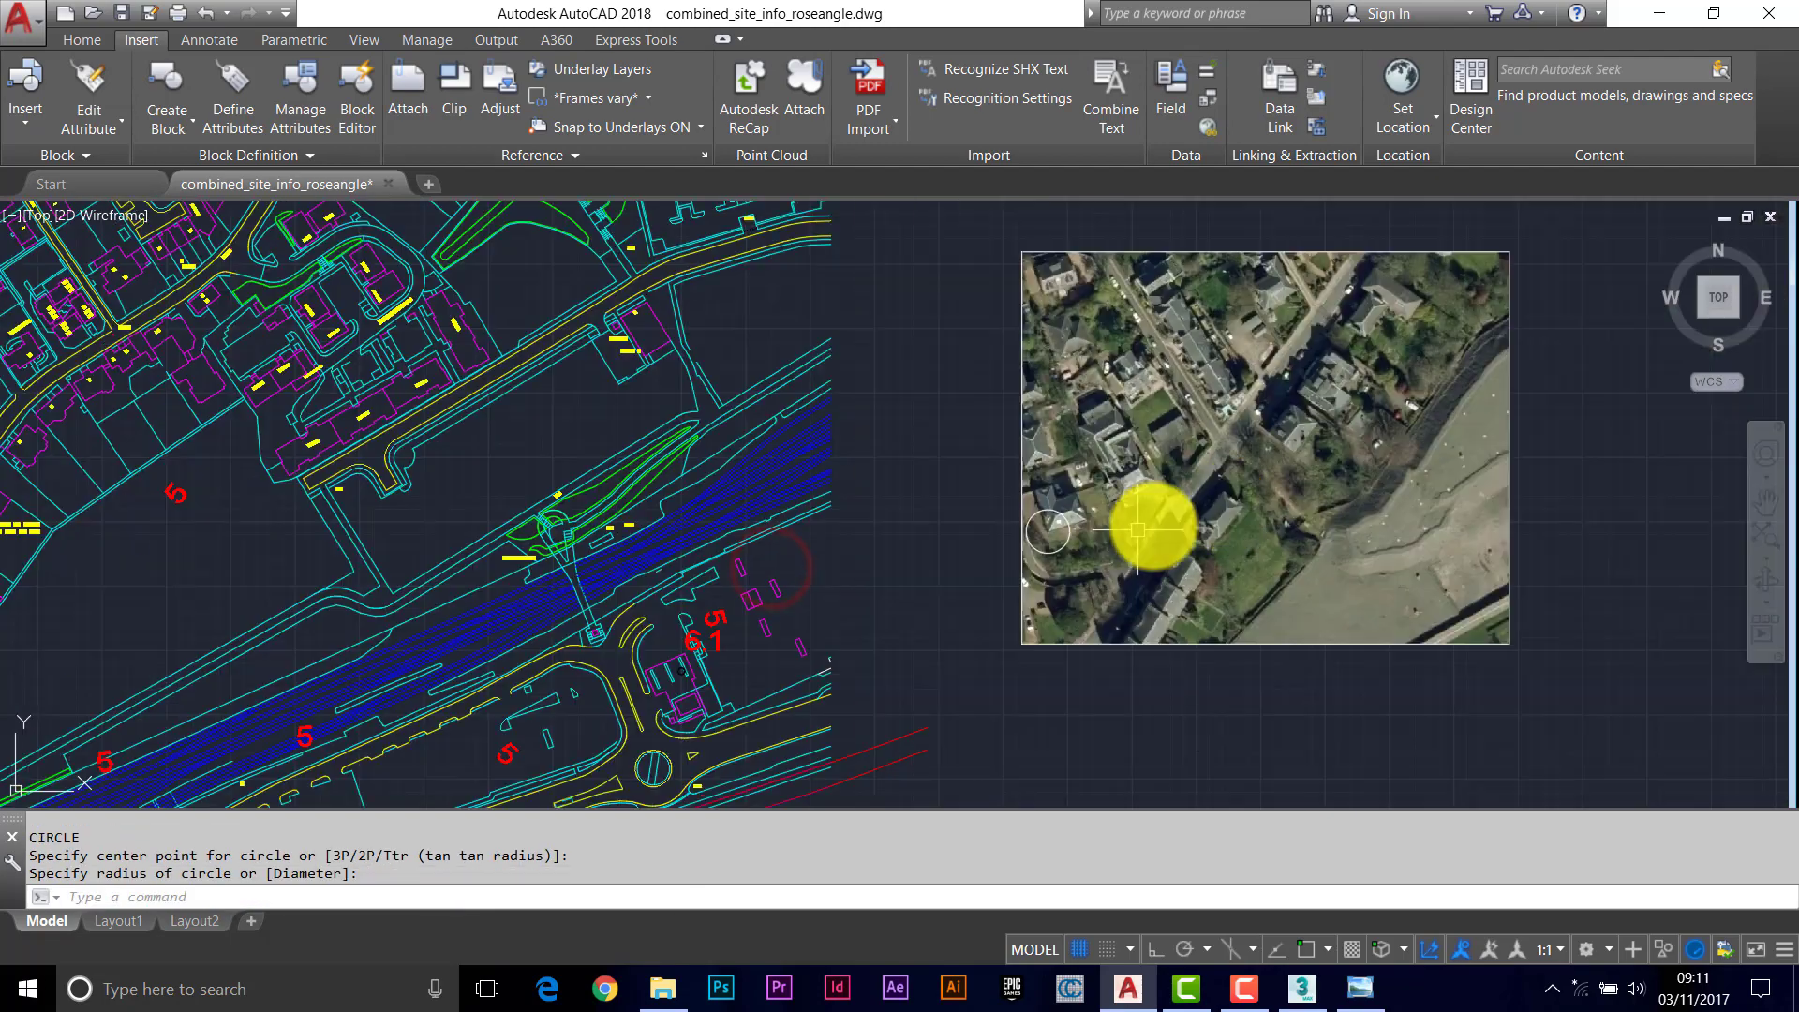
{"action": "scroll", "coordinate": [1164, 382], "scroll_direction": "up", "scroll_amount": 8}
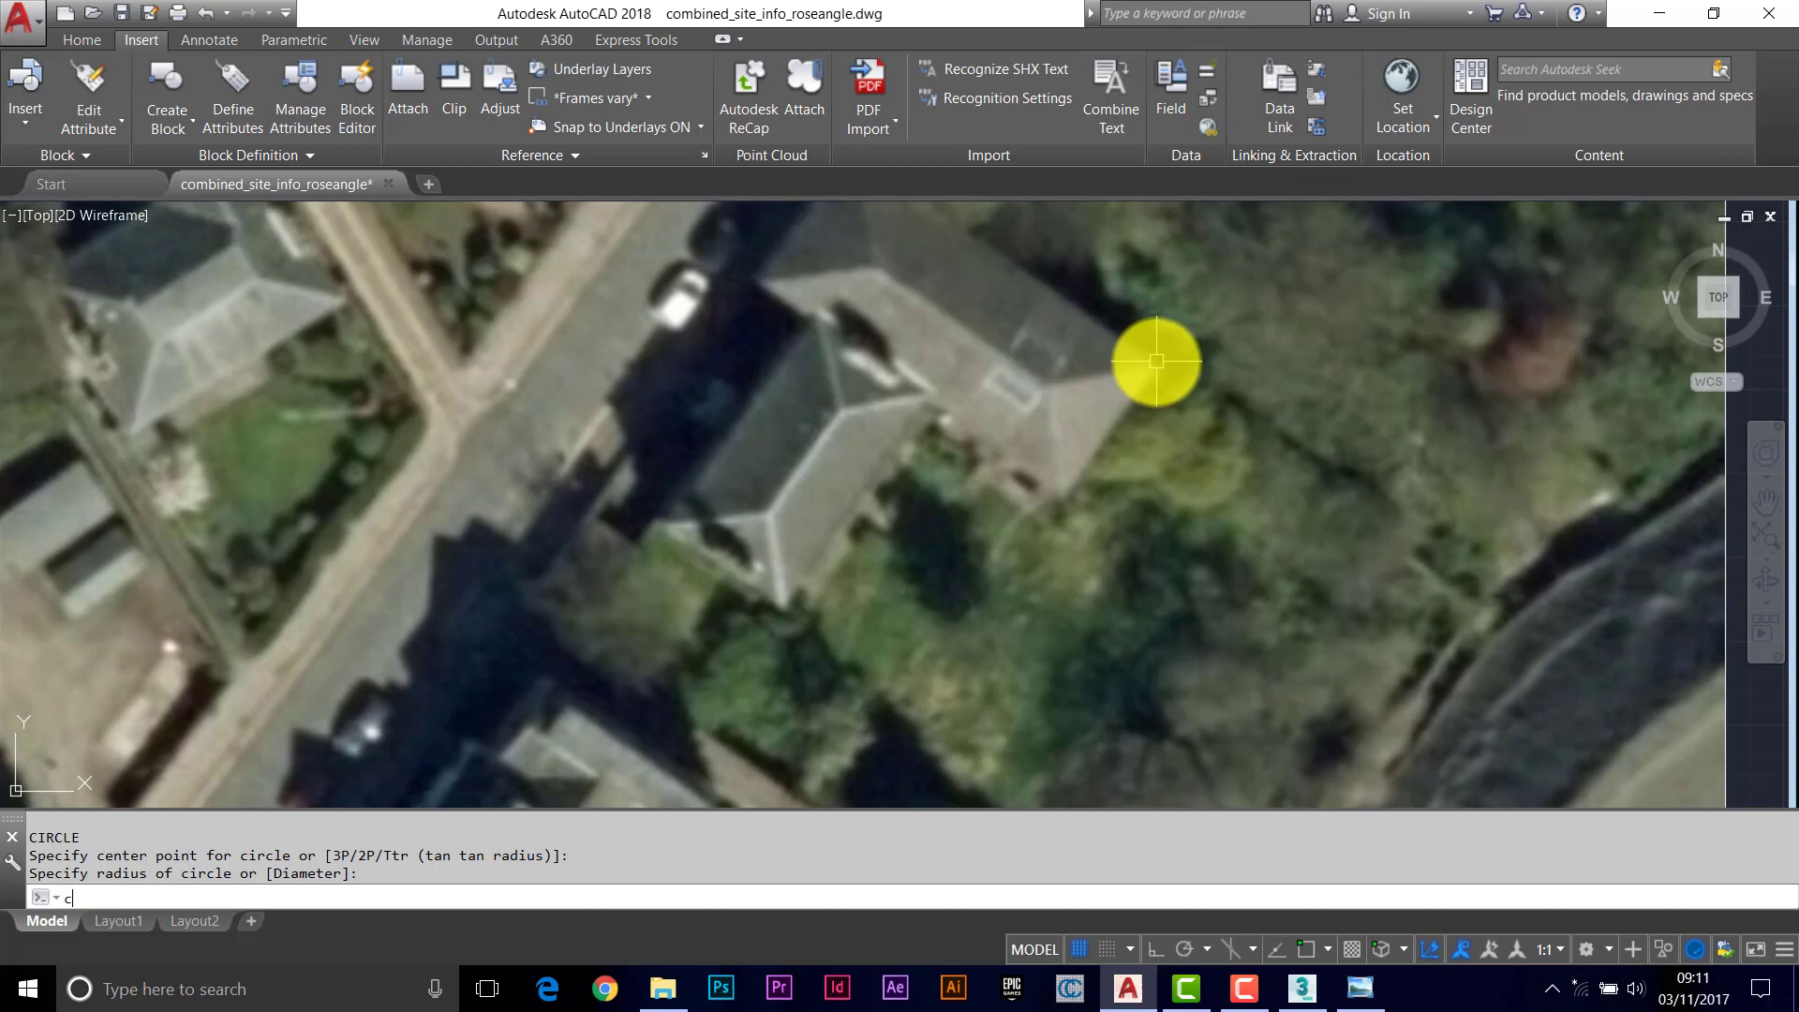
{"action": "key", "text": "Return"}
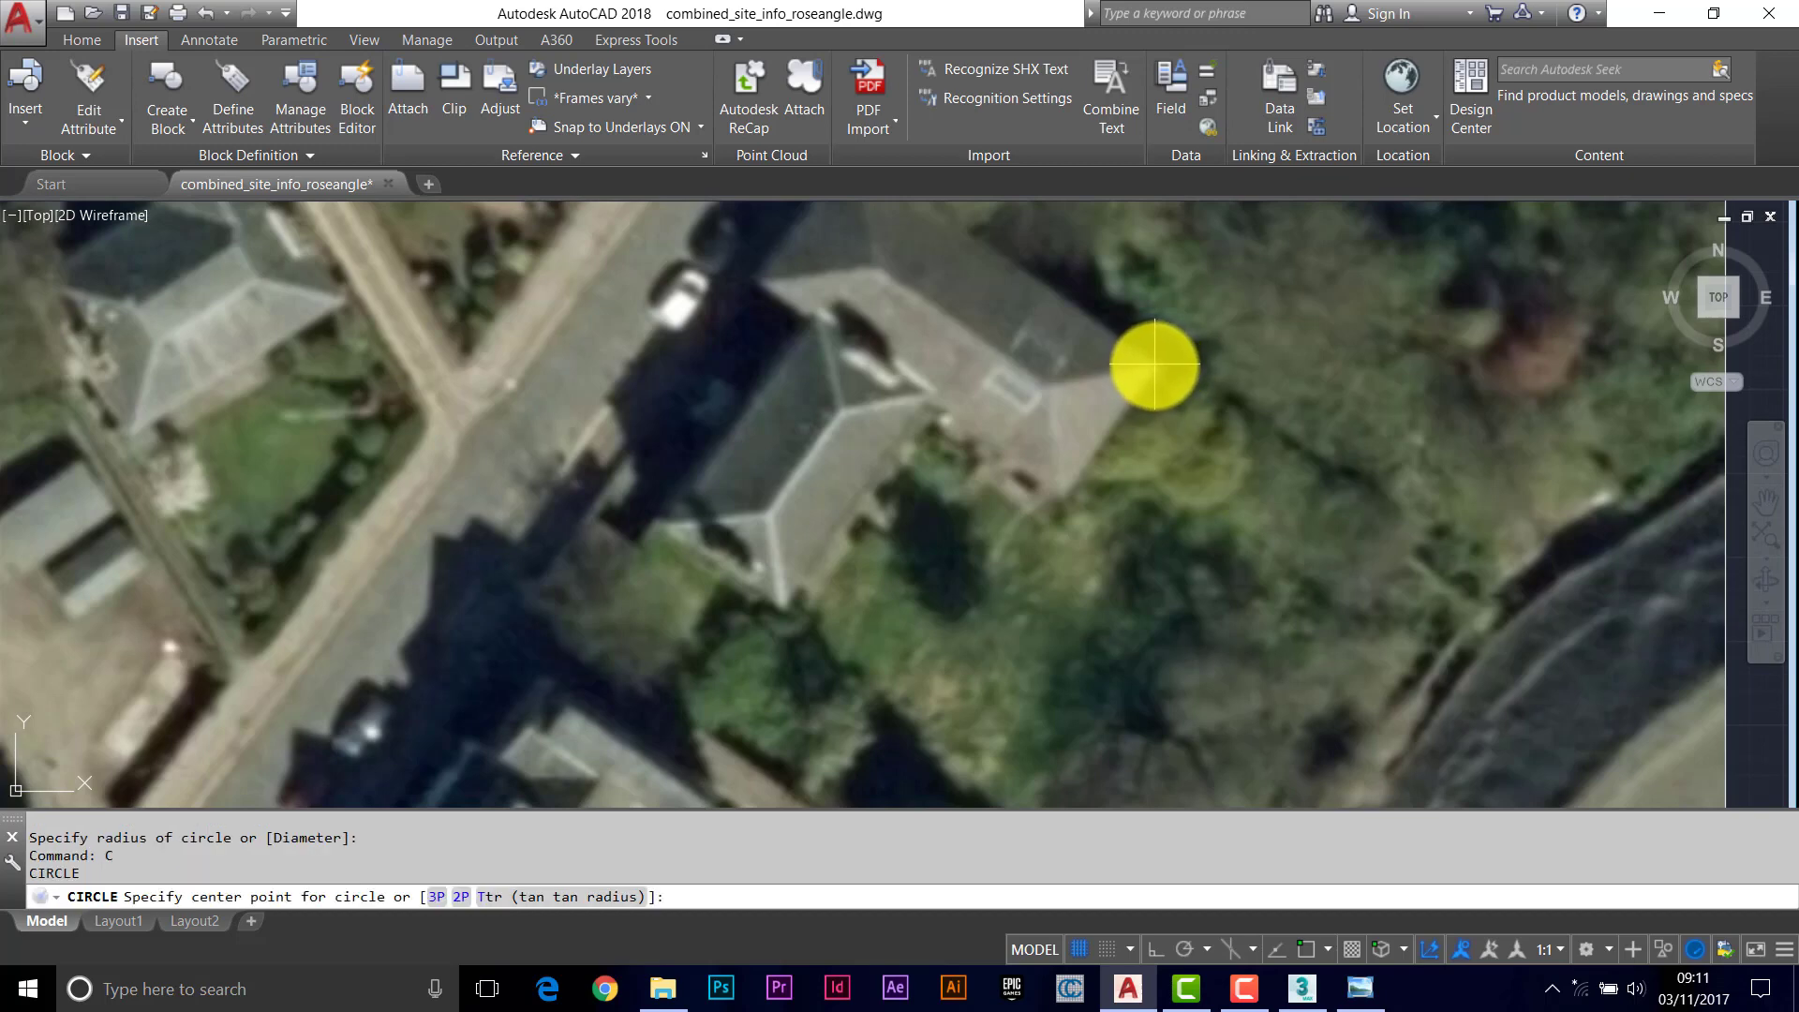
{"action": "left_click", "coordinate": [1156, 366]}
{"action": "key", "text": "Return"}
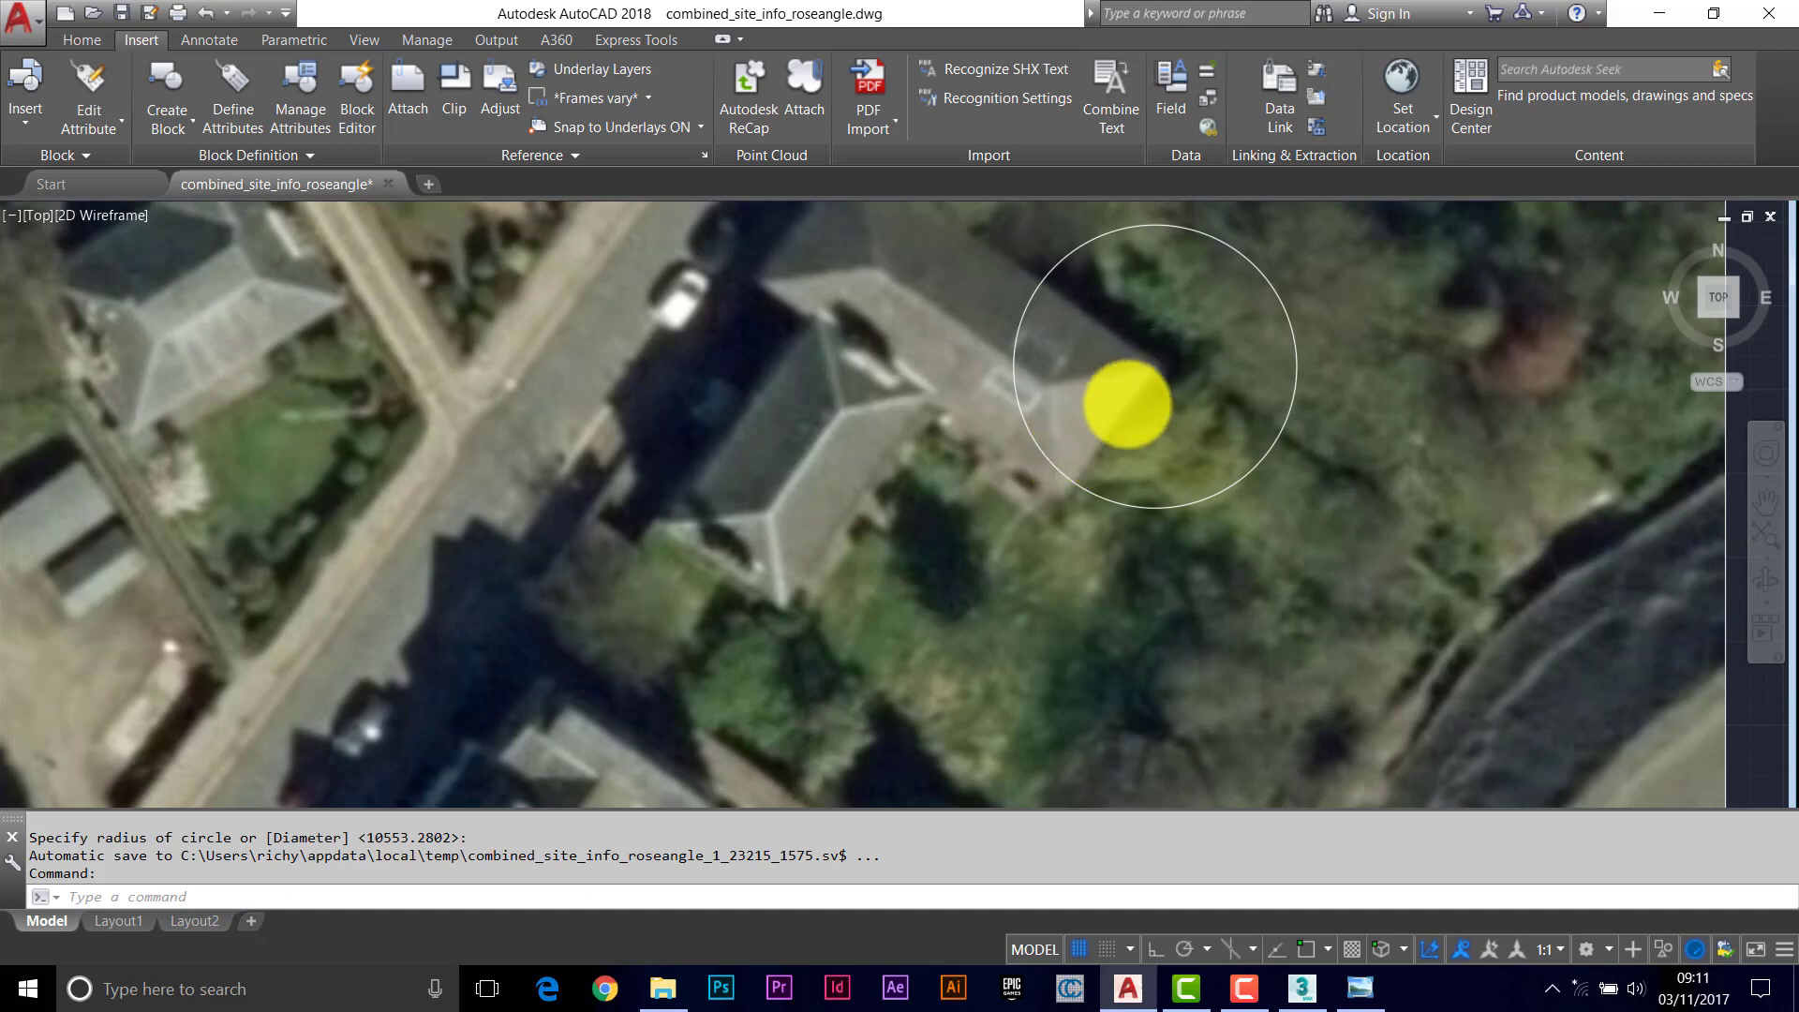
{"action": "scroll", "coordinate": [1125, 408], "scroll_direction": "down", "scroll_amount": 8}
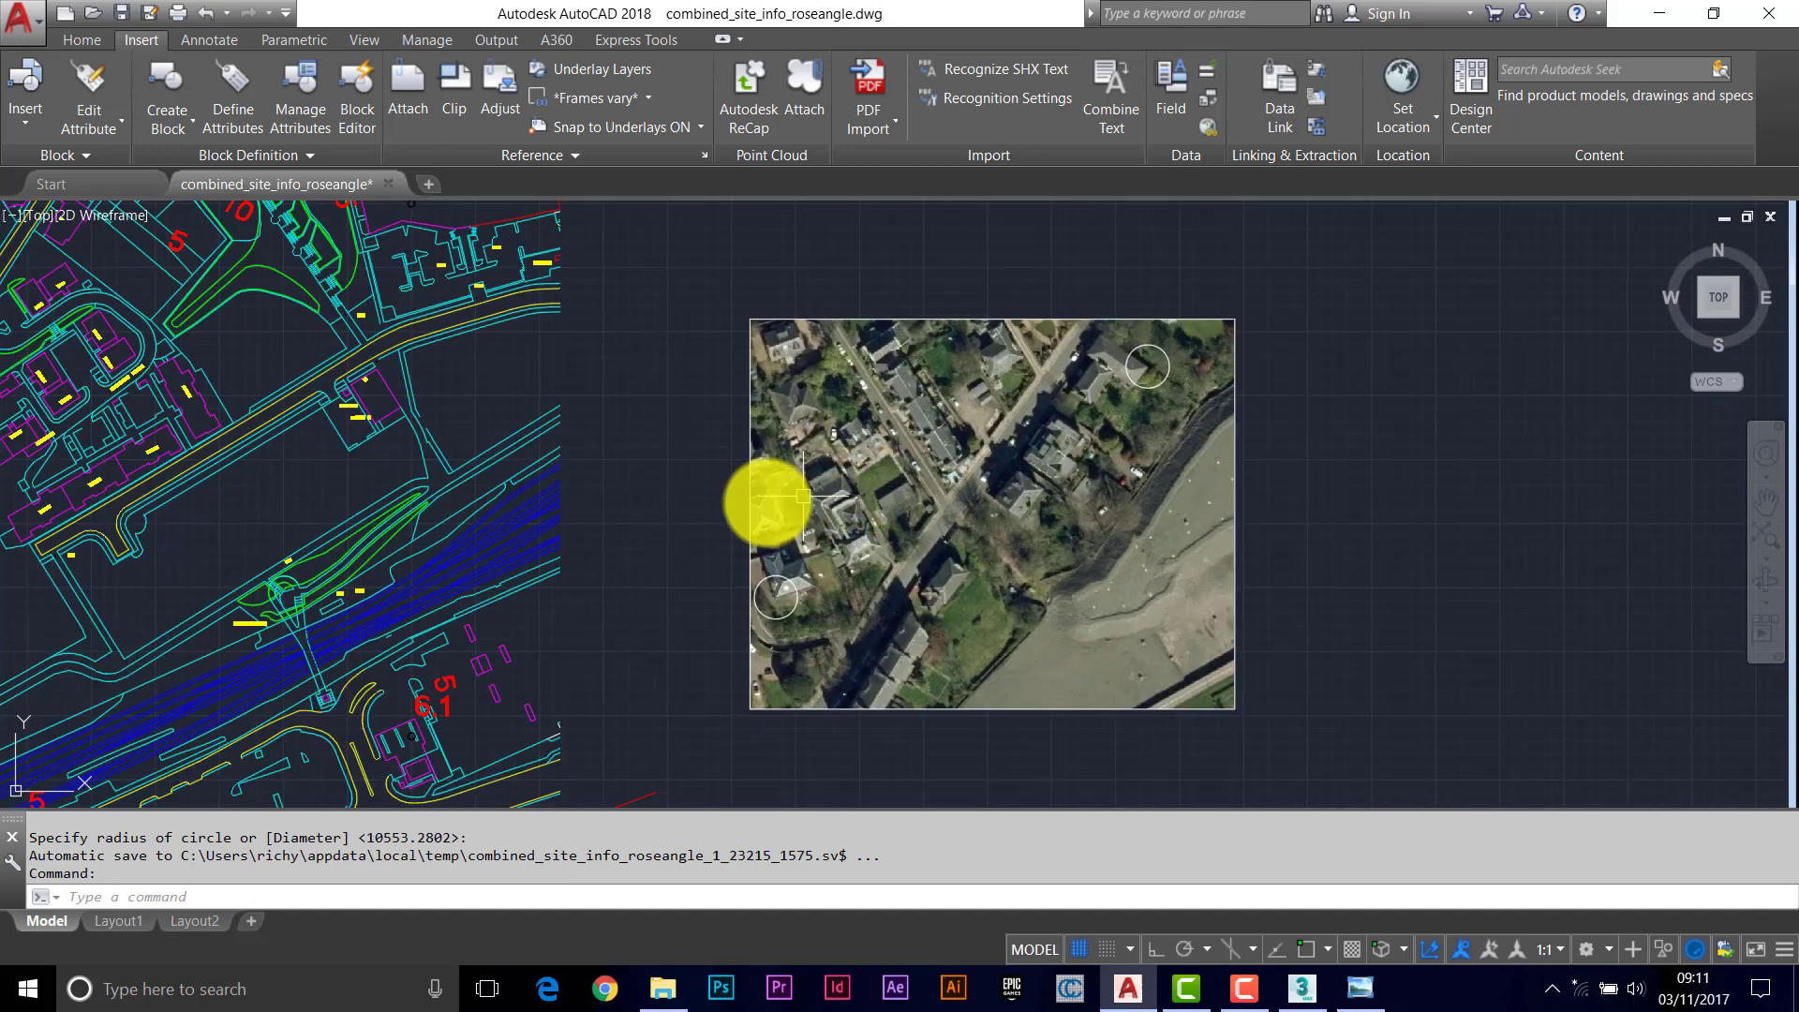
{"action": "mouse_move", "coordinate": [767, 502]}
{"action": "middle_mouse_down"}
{"action": "mouse_move", "coordinate": [955, 450]}
{"action": "mouse_move", "coordinate": [856, 483]}
{"action": "middle_mouse_up"}
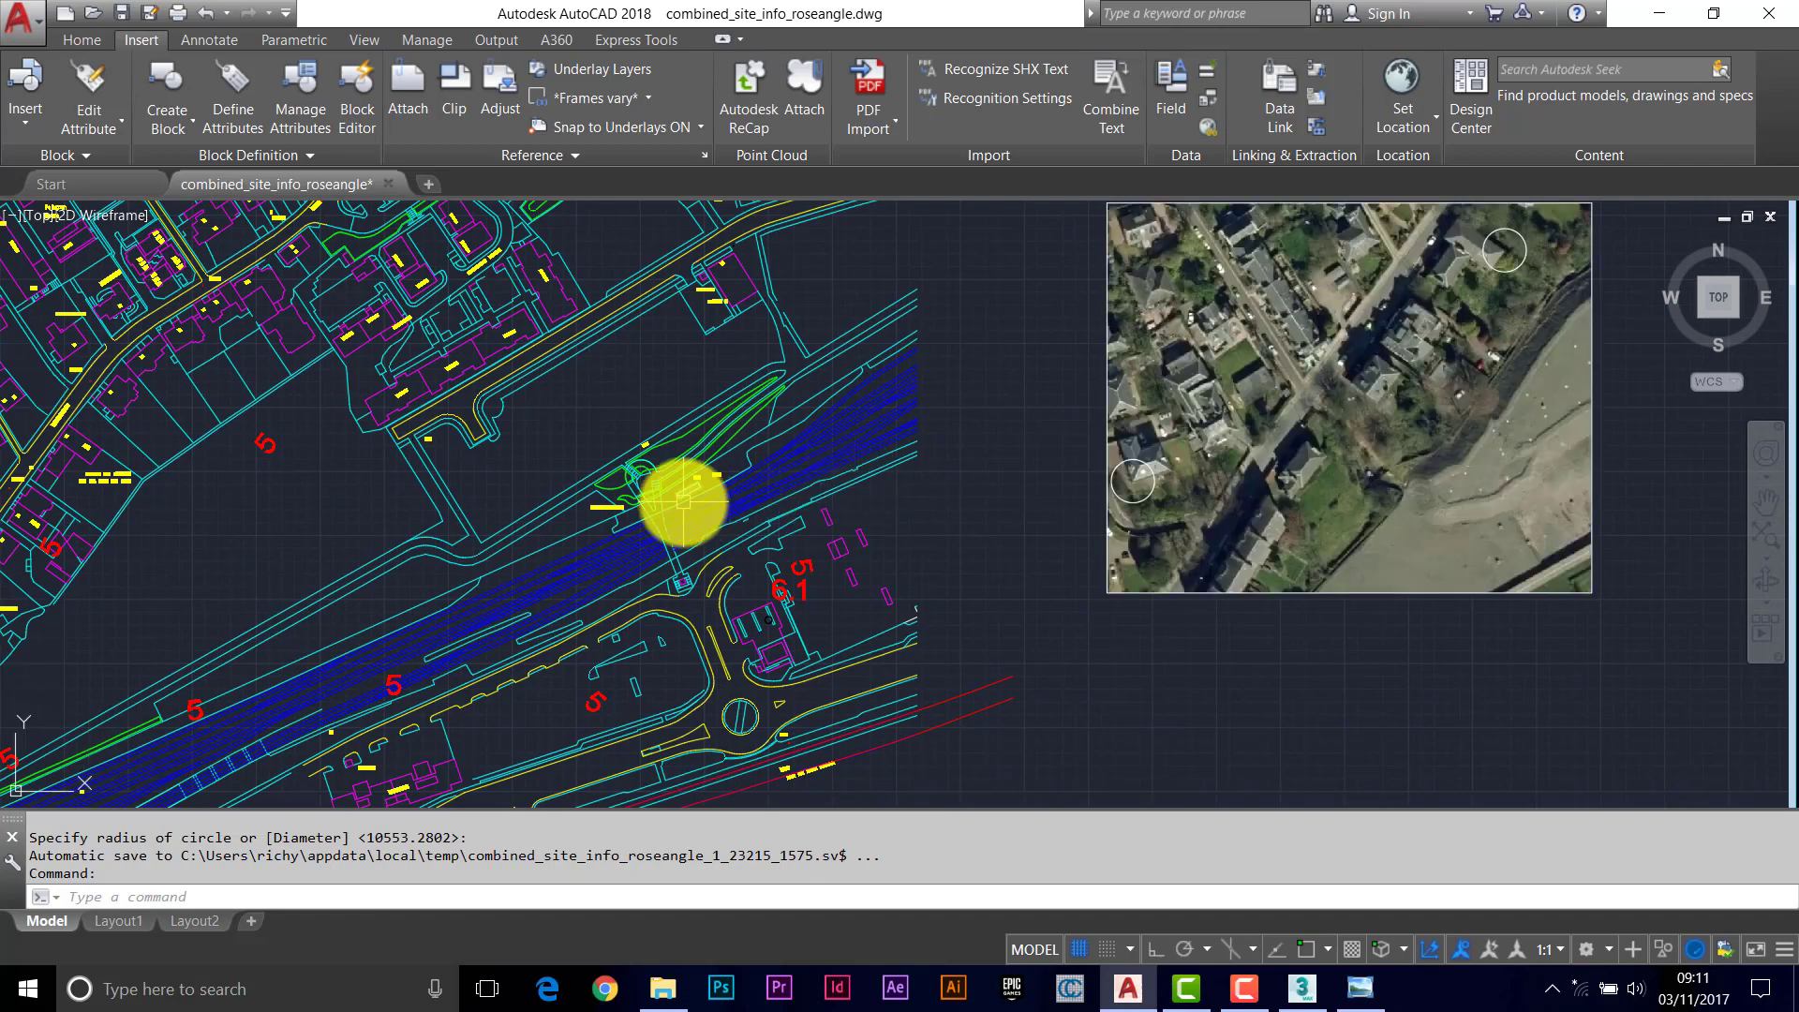
With Osnap on, circle the Hall building corner by the church using the default radius
{"action": "mouse_move", "coordinate": [675, 497]}
{"action": "middle_mouse_down"}
{"action": "mouse_move", "coordinate": [815, 486]}
{"action": "mouse_move", "coordinate": [1018, 548]}
{"action": "middle_mouse_up"}
{"action": "scroll", "coordinate": [783, 494], "scroll_direction": "up", "scroll_amount": 10}
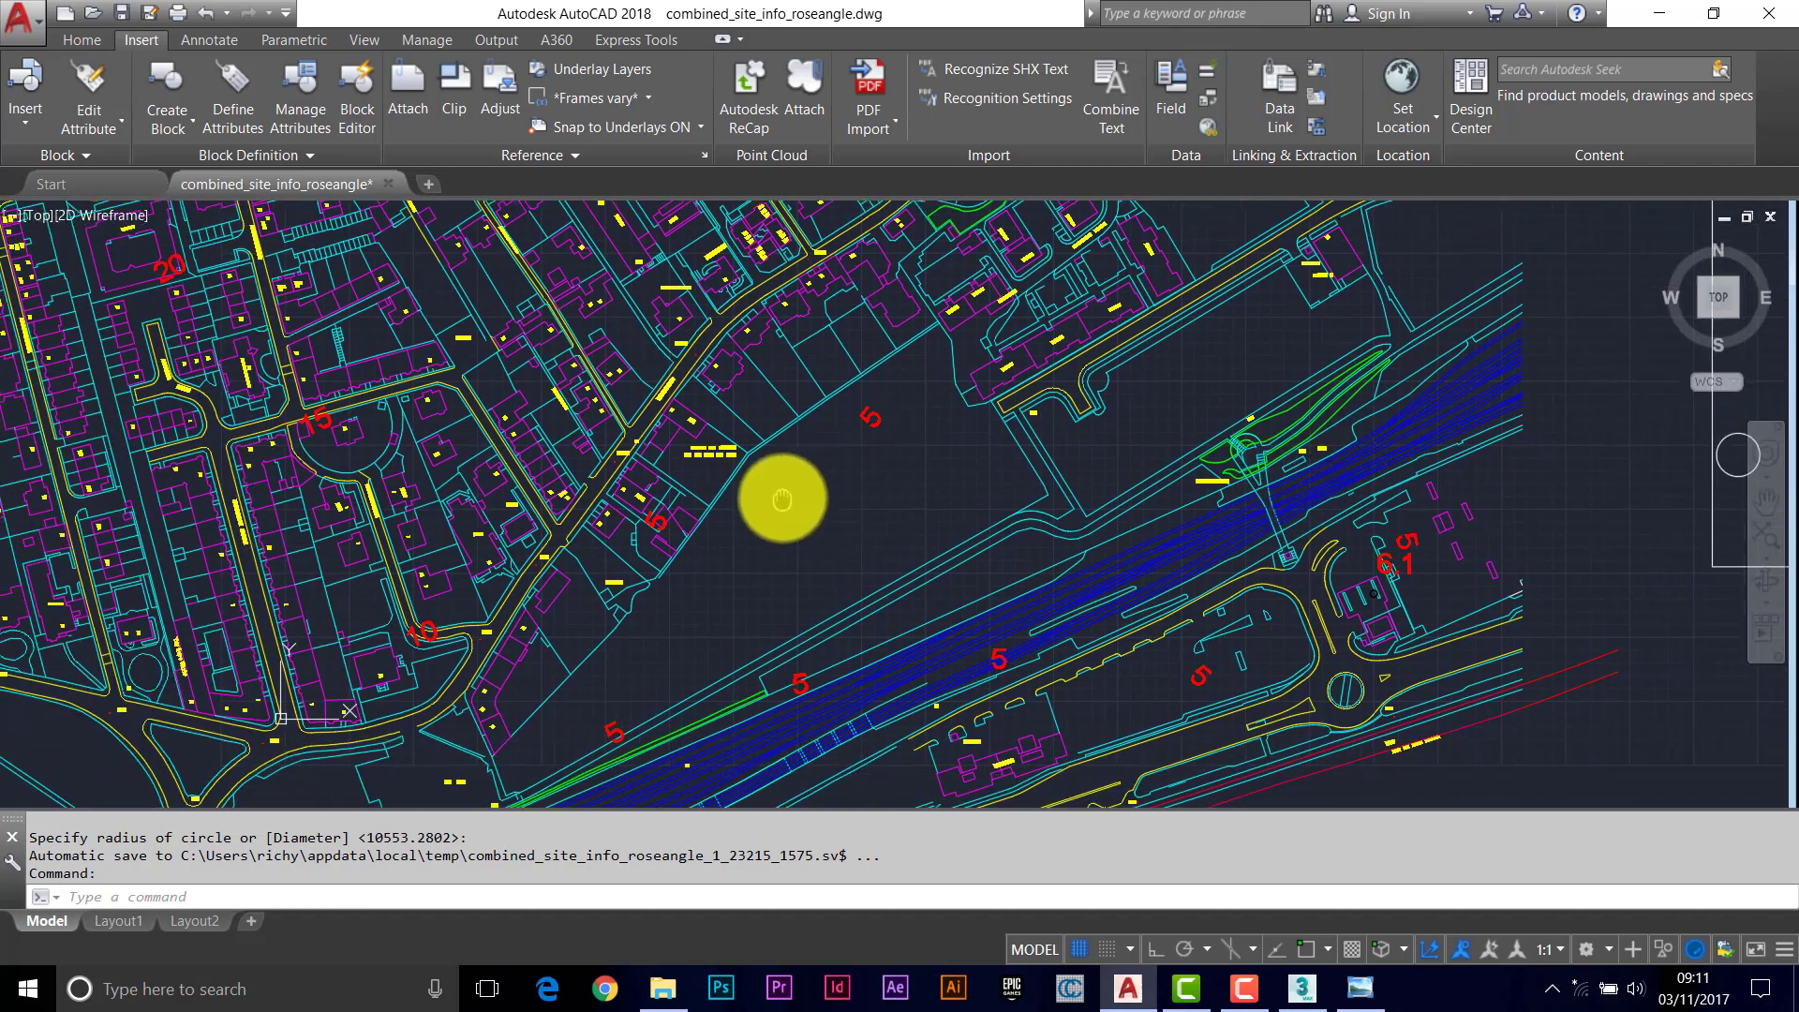
{"action": "scroll", "coordinate": [717, 419], "scroll_direction": "up", "scroll_amount": 2}
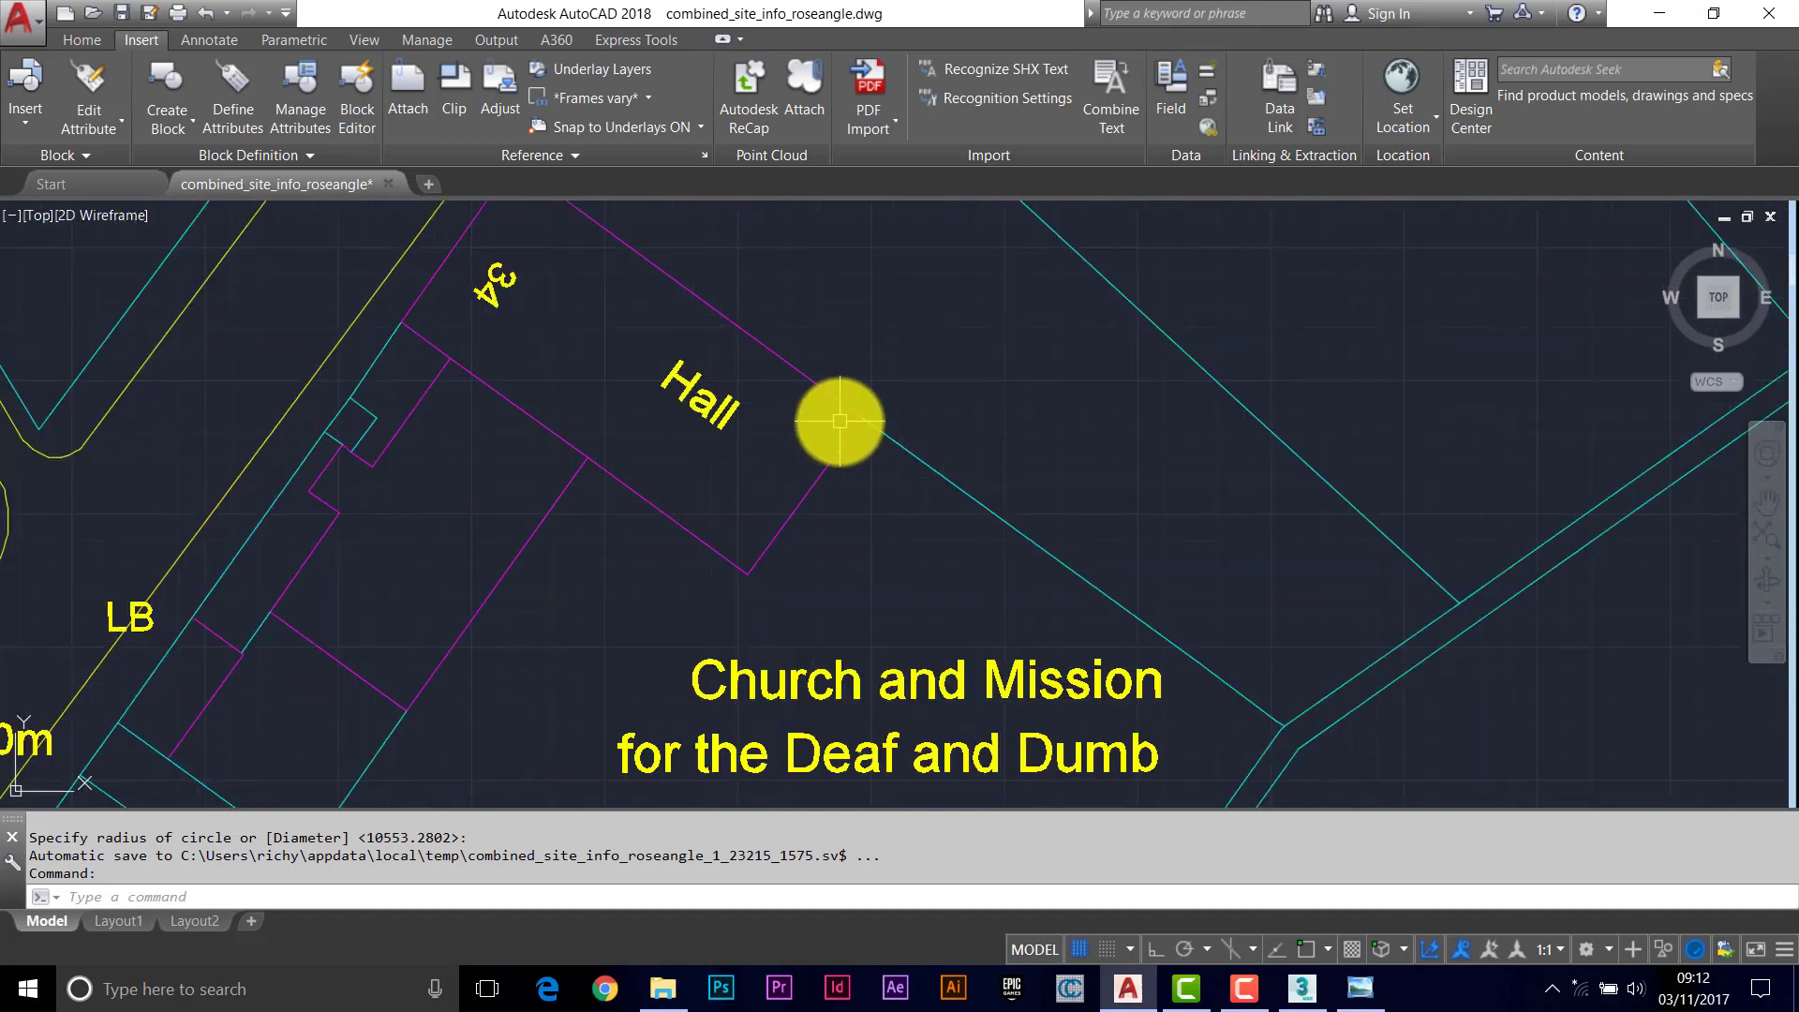
{"action": "key", "text": "Return"}
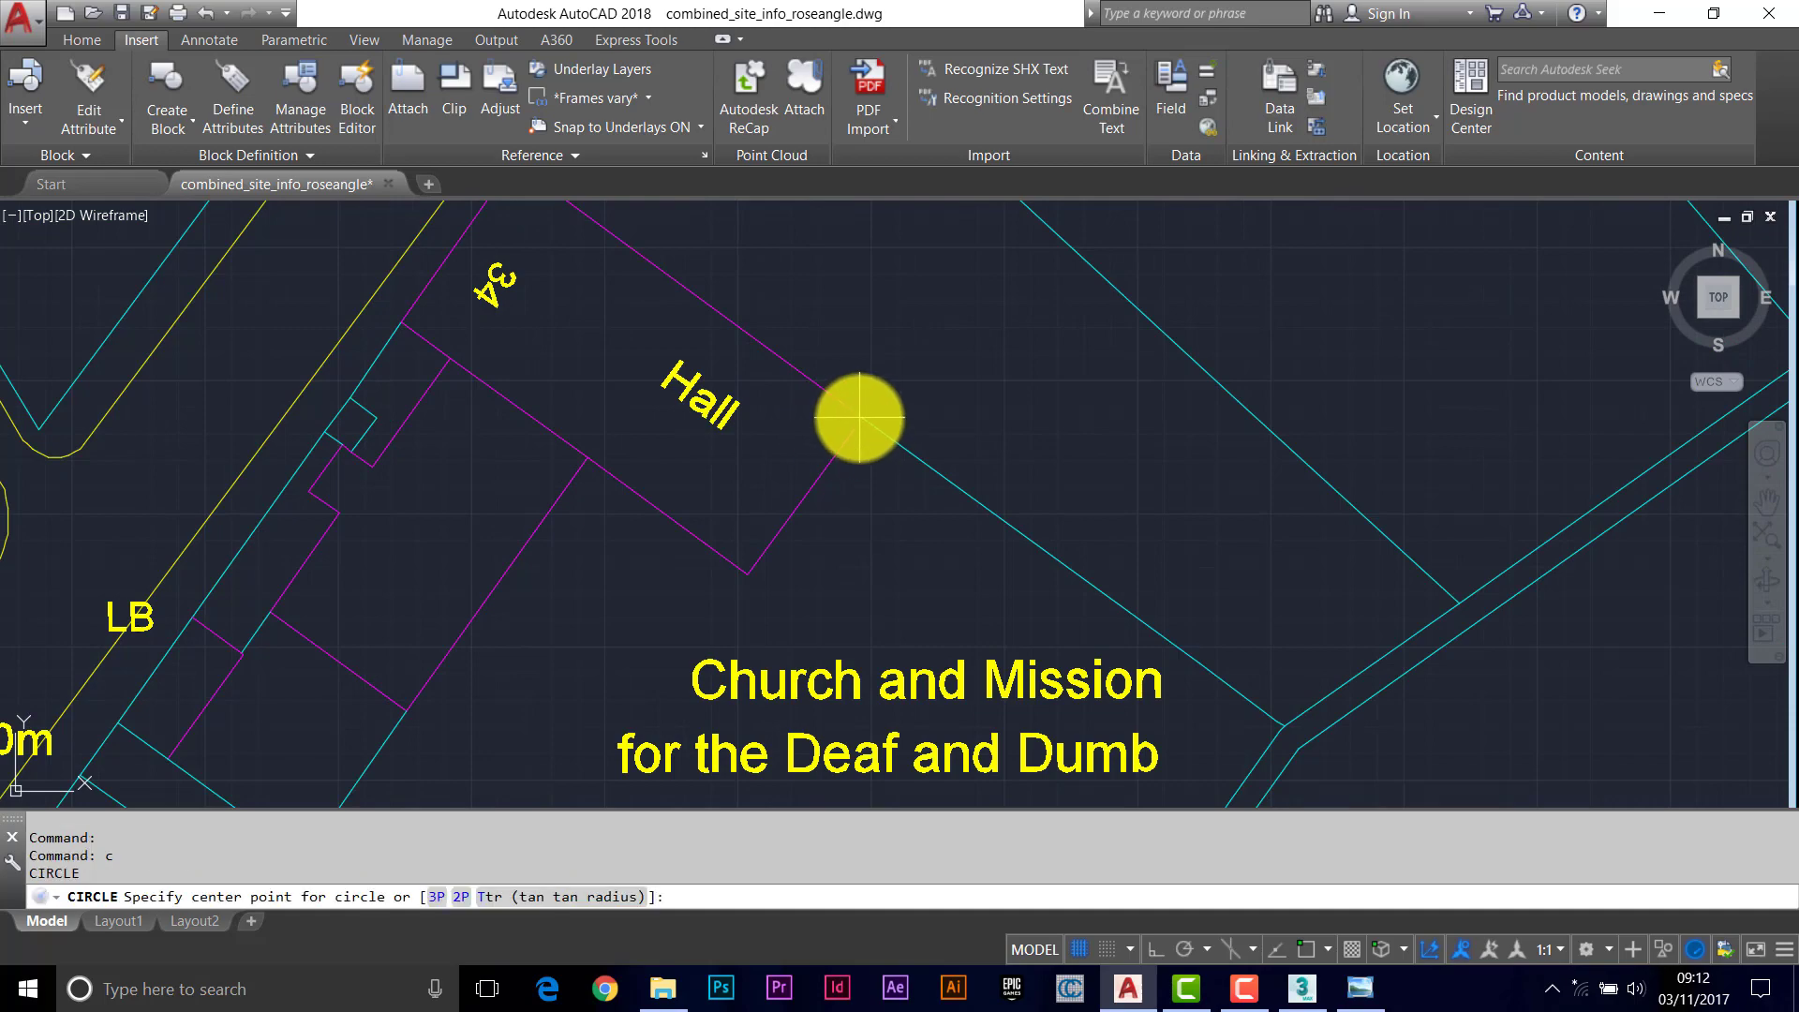
{"action": "key", "text": "F3"}
{"action": "left_click", "coordinate": [855, 419]}
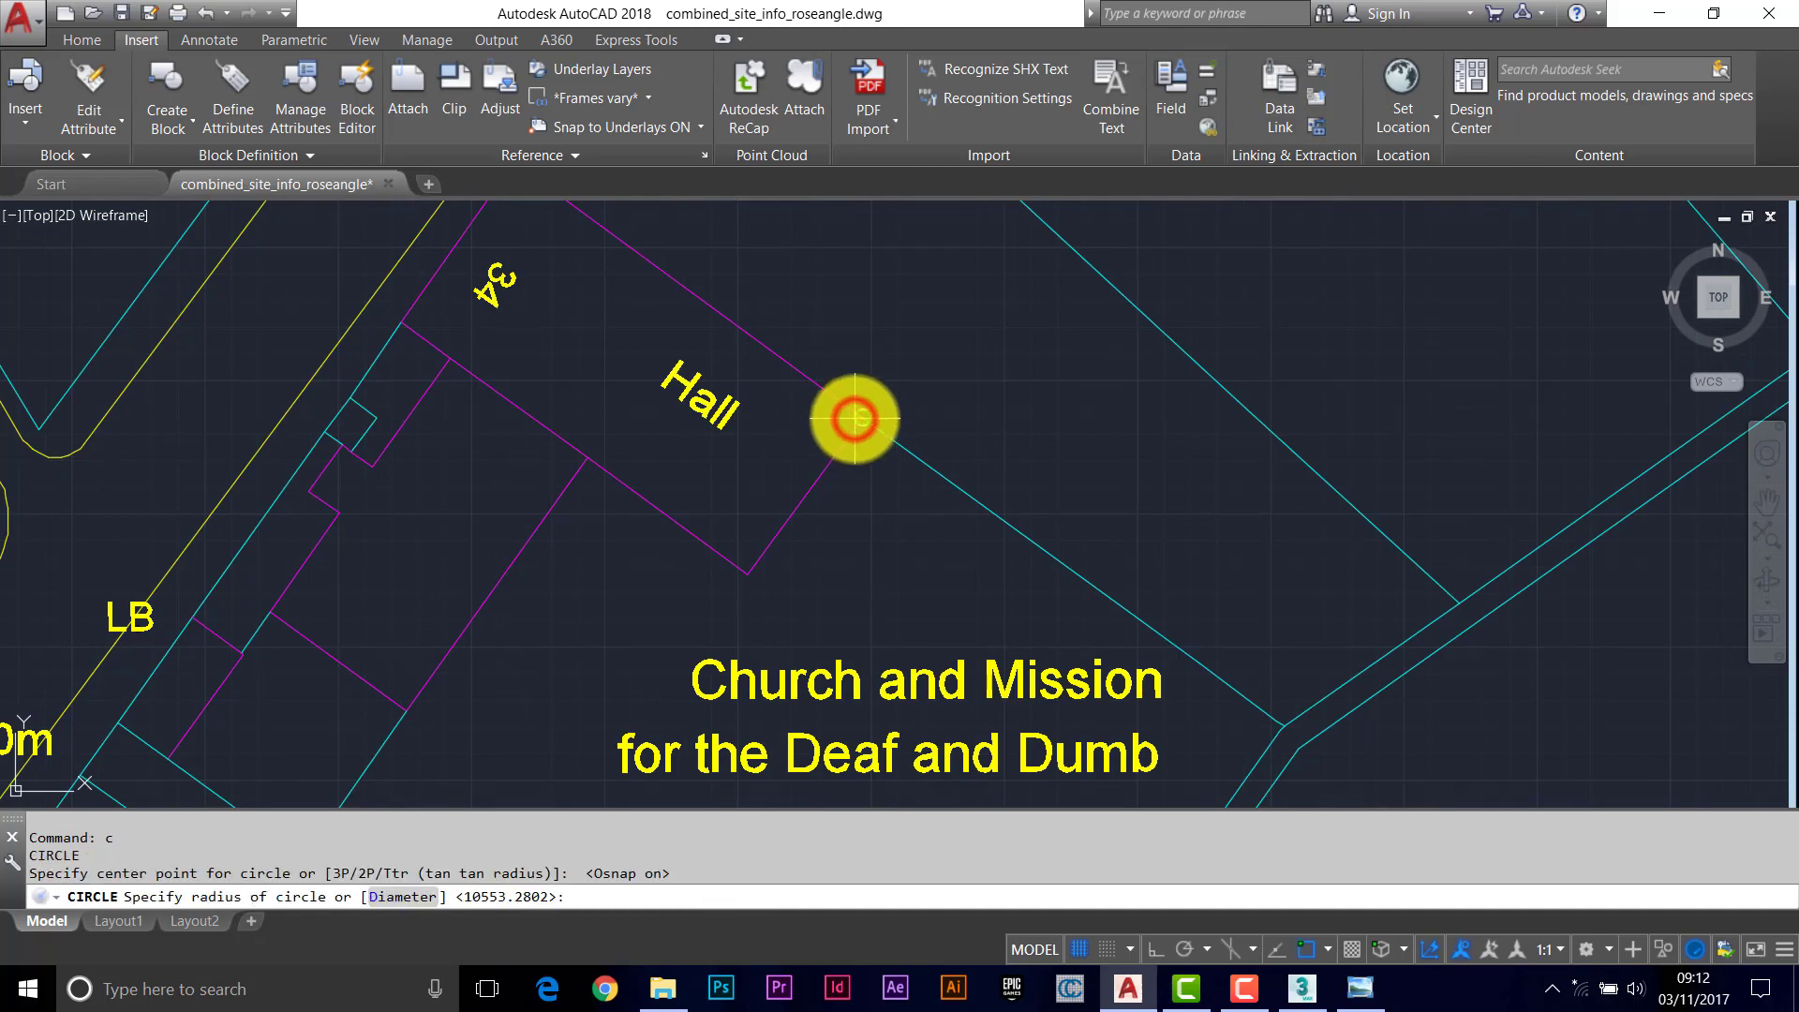
{"action": "key", "text": "Return"}
{"action": "scroll", "coordinate": [843, 430], "scroll_direction": "down", "scroll_amount": 4}
Circle the building corner near label 10 with the default radius
{"action": "mouse_move", "coordinate": [843, 575]}
{"action": "middle_mouse_down"}
{"action": "mouse_move", "coordinate": [916, 448]}
{"action": "mouse_move", "coordinate": [691, 521]}
{"action": "middle_mouse_up"}
{"action": "scroll", "coordinate": [610, 590], "scroll_direction": "down", "scroll_amount": 2}
{"action": "mouse_move", "coordinate": [610, 590]}
{"action": "middle_mouse_down"}
{"action": "mouse_move", "coordinate": [654, 481]}
{"action": "mouse_move", "coordinate": [674, 553]}
{"action": "middle_mouse_up"}
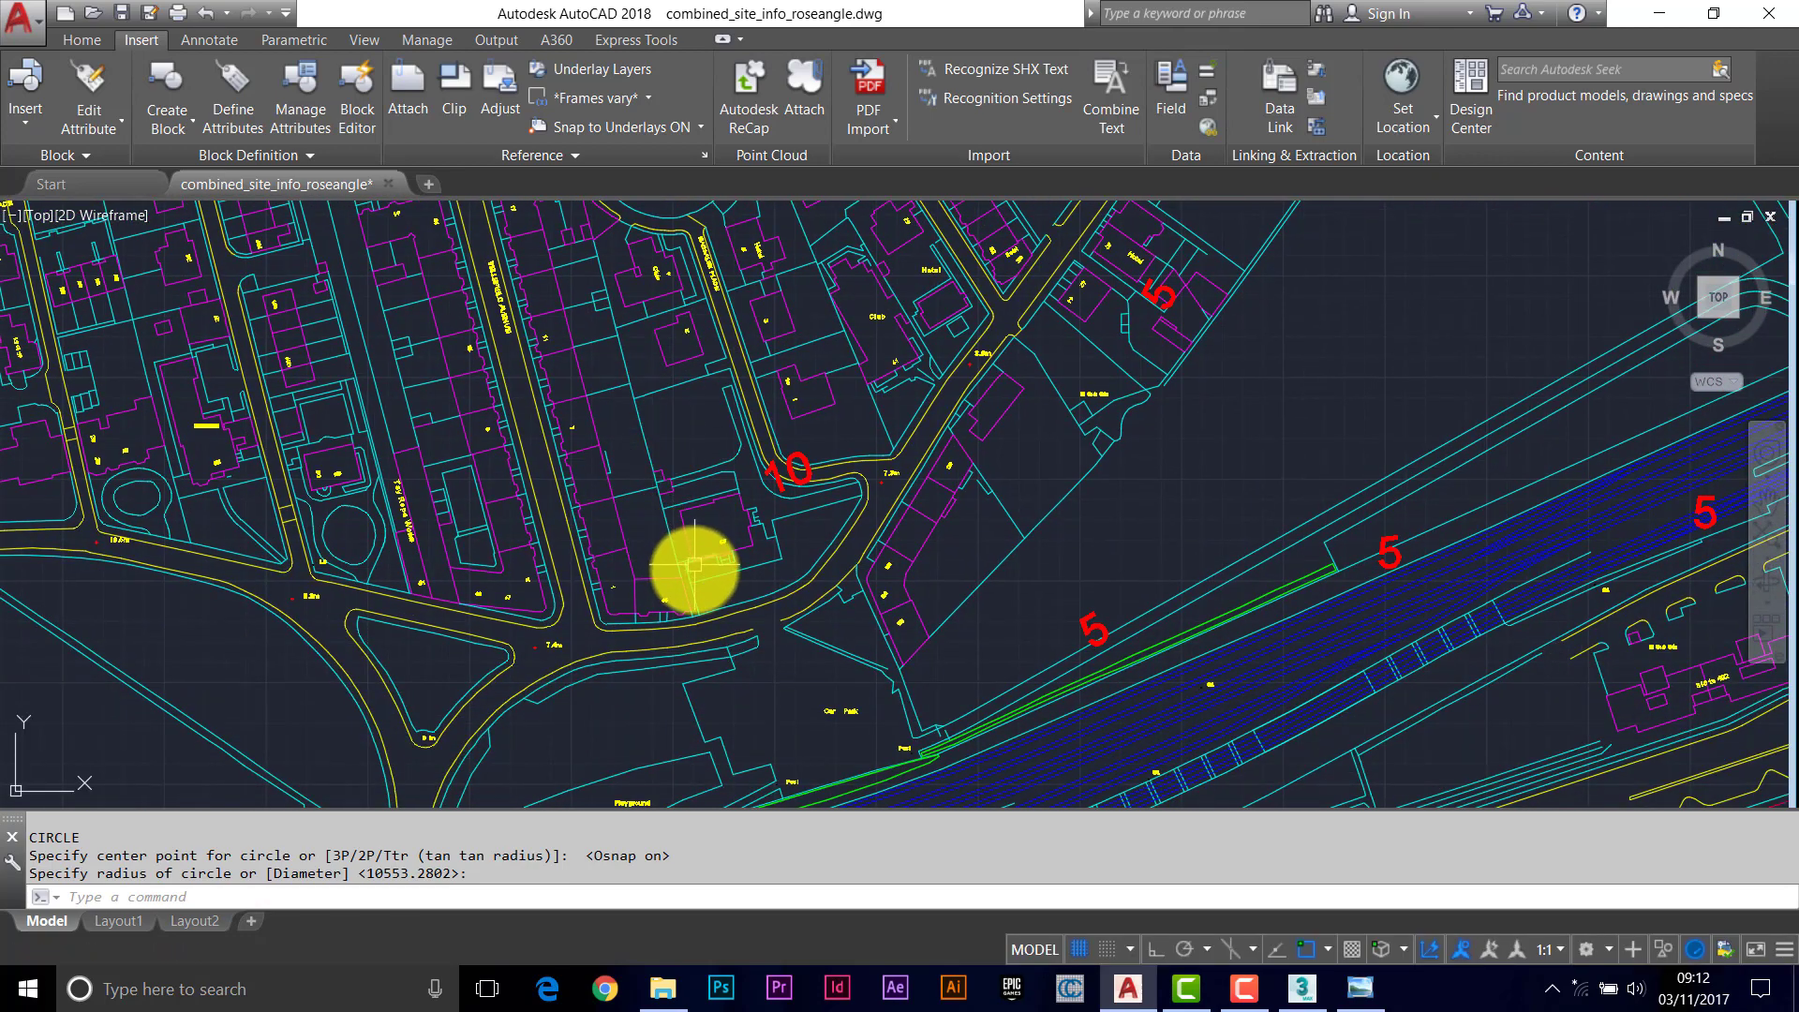
{"action": "scroll", "coordinate": [794, 421], "scroll_direction": "up", "scroll_amount": 6}
{"action": "key", "text": "Return"}
{"action": "left_click", "coordinate": [770, 406]}
{"action": "key", "text": "Return"}
{"action": "scroll", "coordinate": [772, 406], "scroll_direction": "down", "scroll_amount": 8}
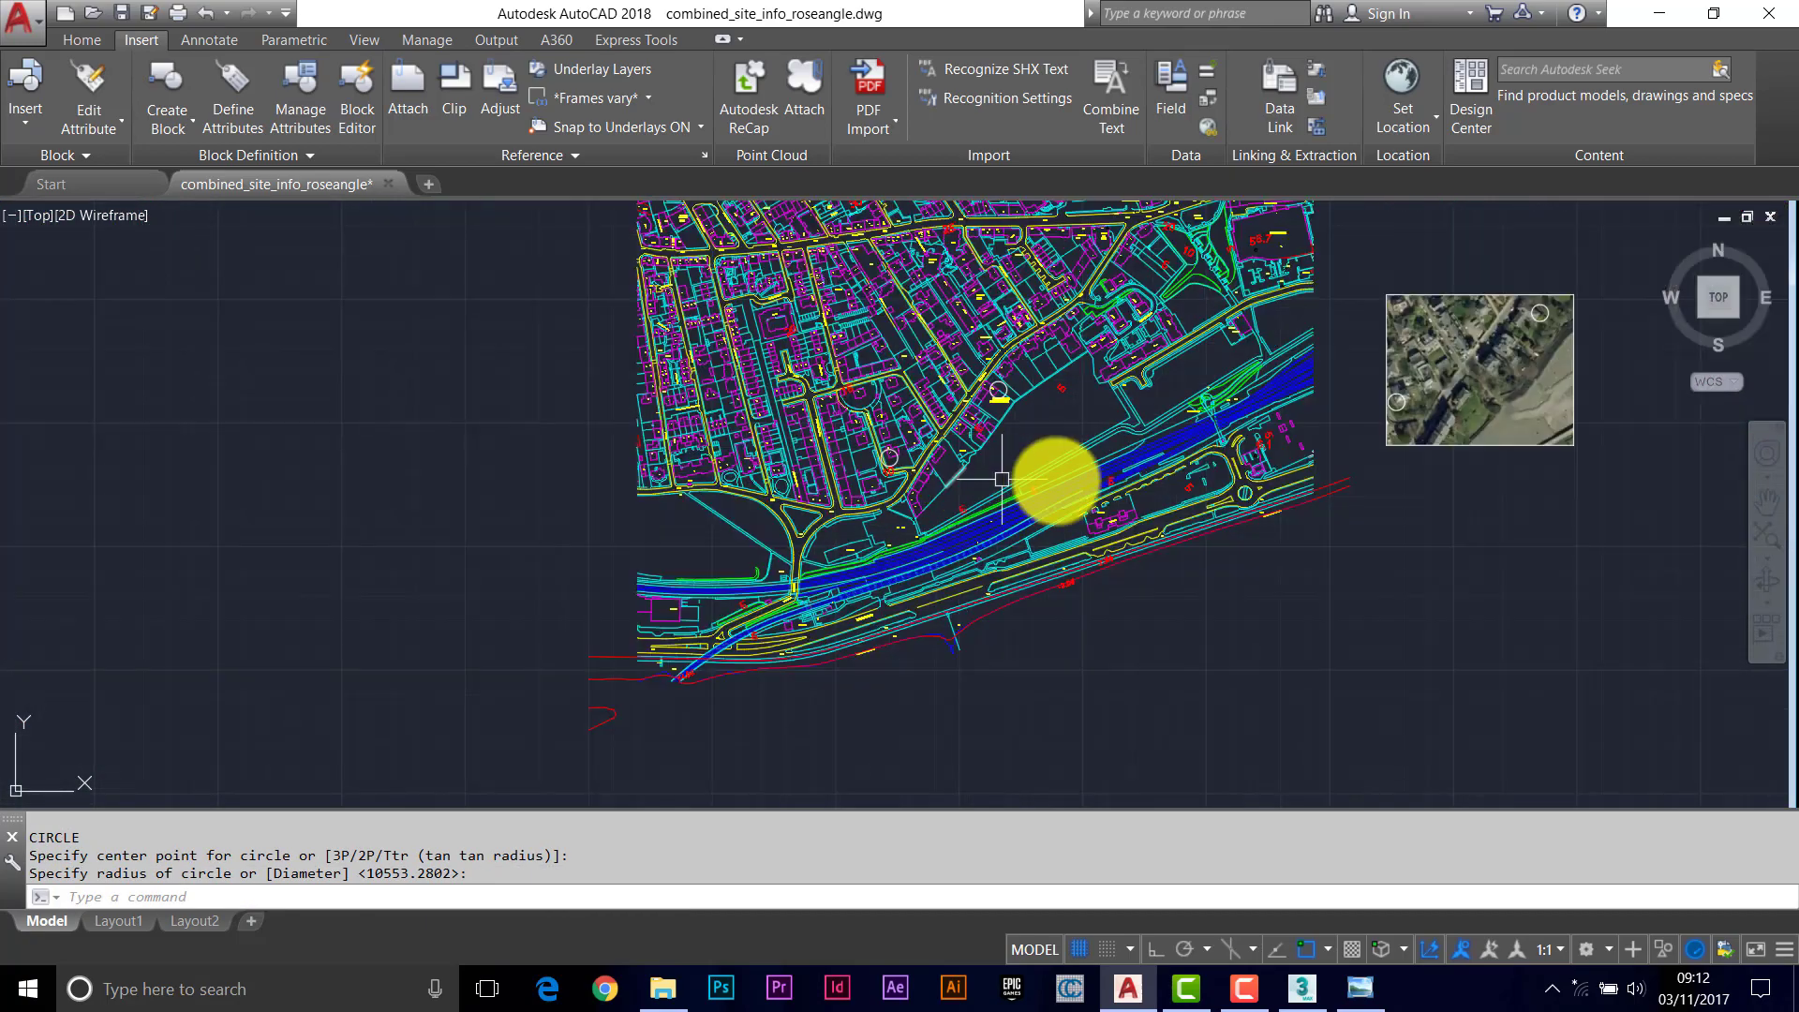
{"action": "scroll", "coordinate": [1120, 473], "scroll_direction": "up", "scroll_amount": 3}
{"action": "middle_click_drag", "start_coordinate": [1317, 469], "coordinate": [1213, 494]}
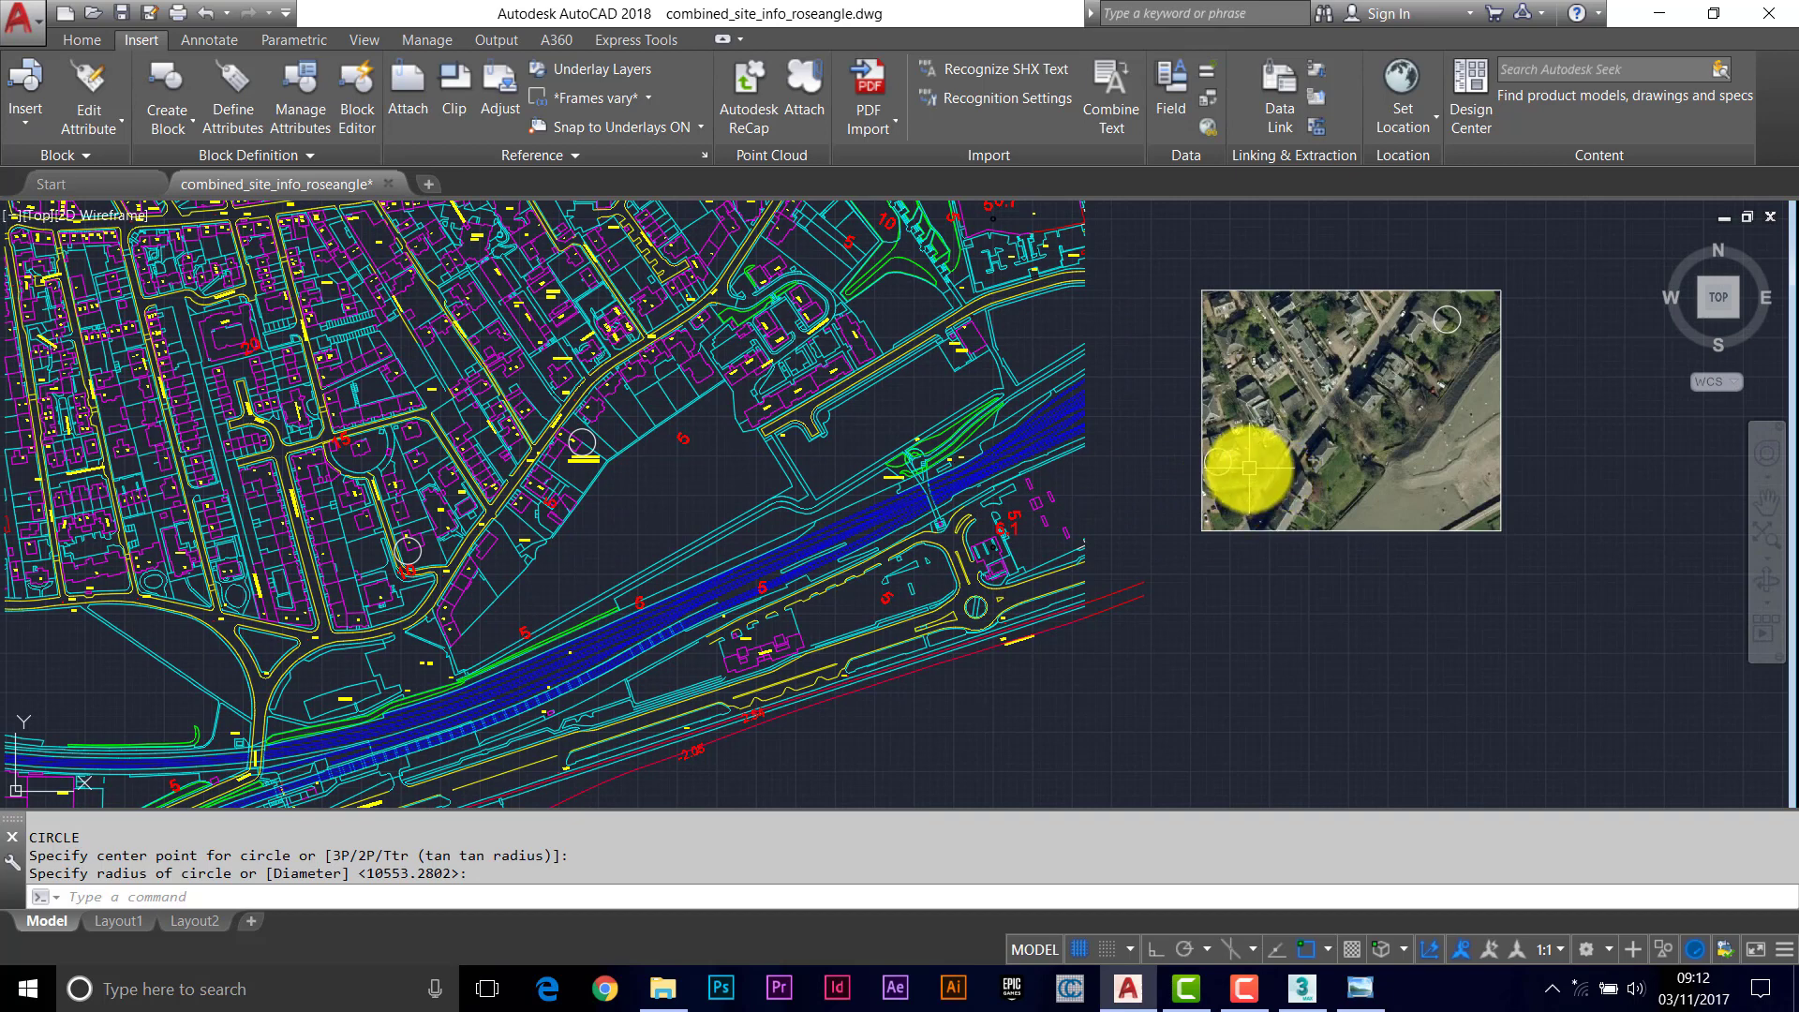
Start a line and set Object Snap to Center only, turning off Node, Intersection and Endpoint
{"action": "key", "text": "Return"}
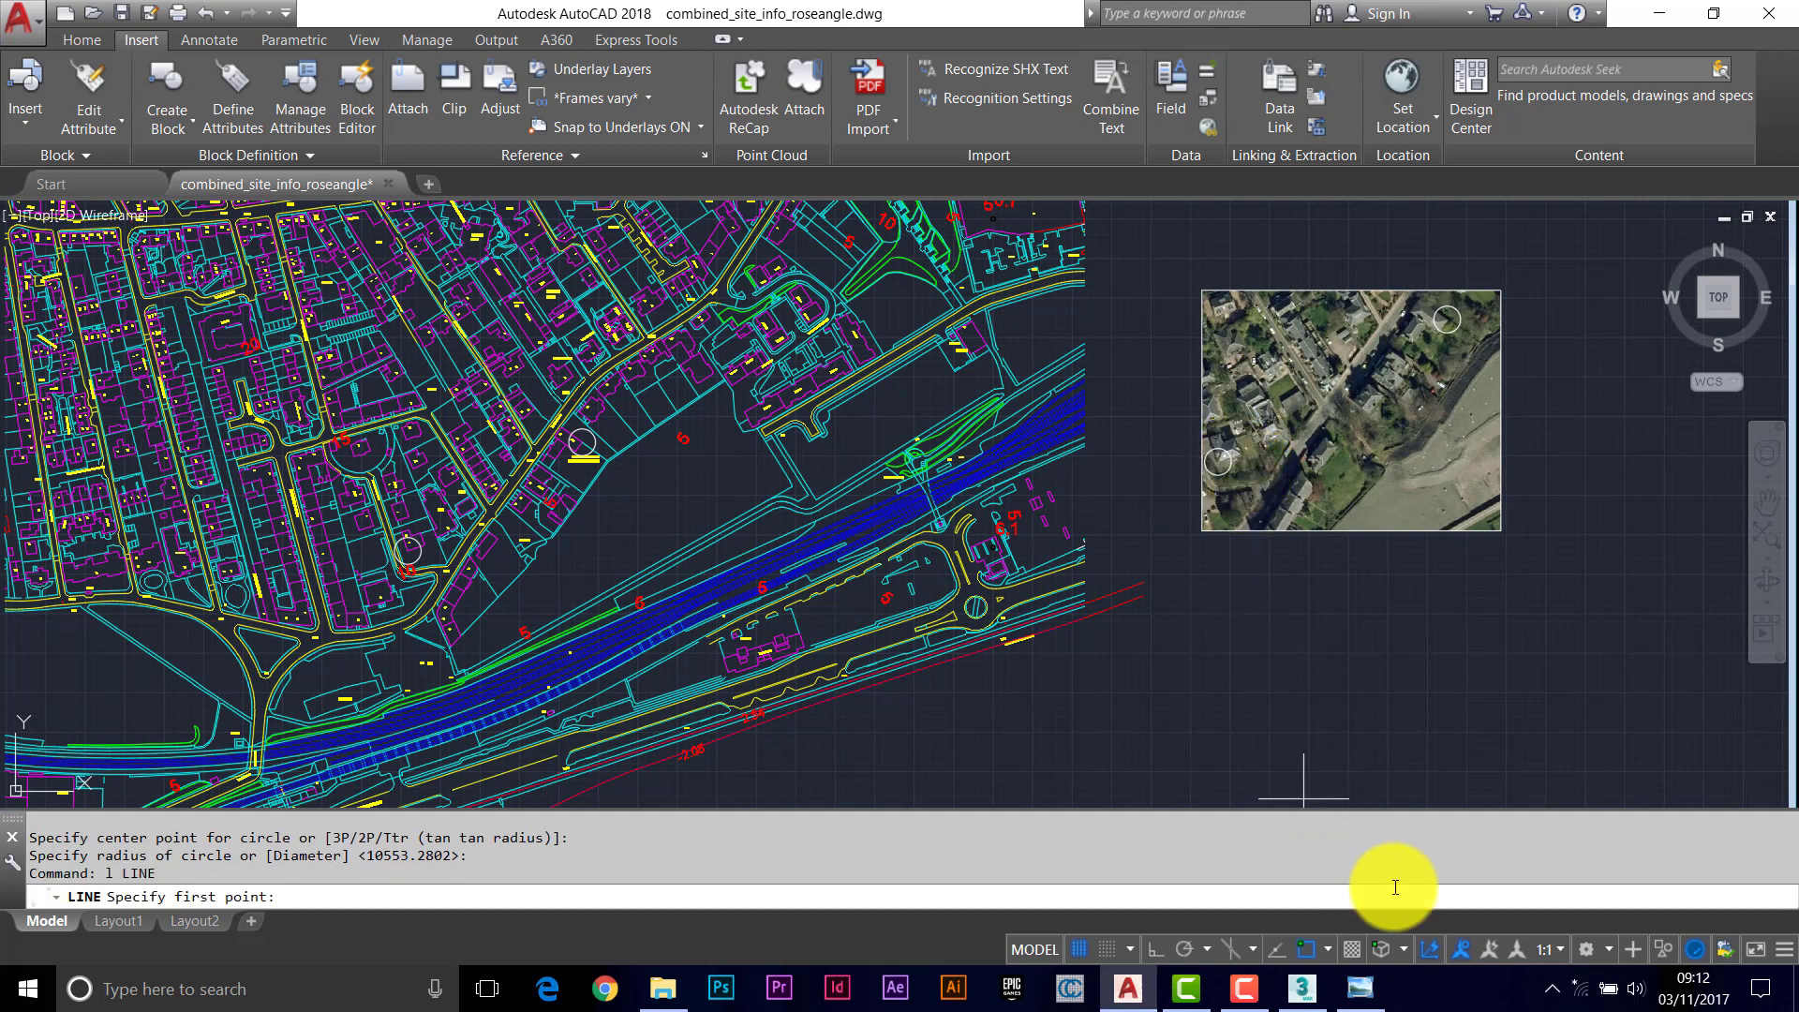
{"action": "left_click", "coordinate": [1328, 949]}
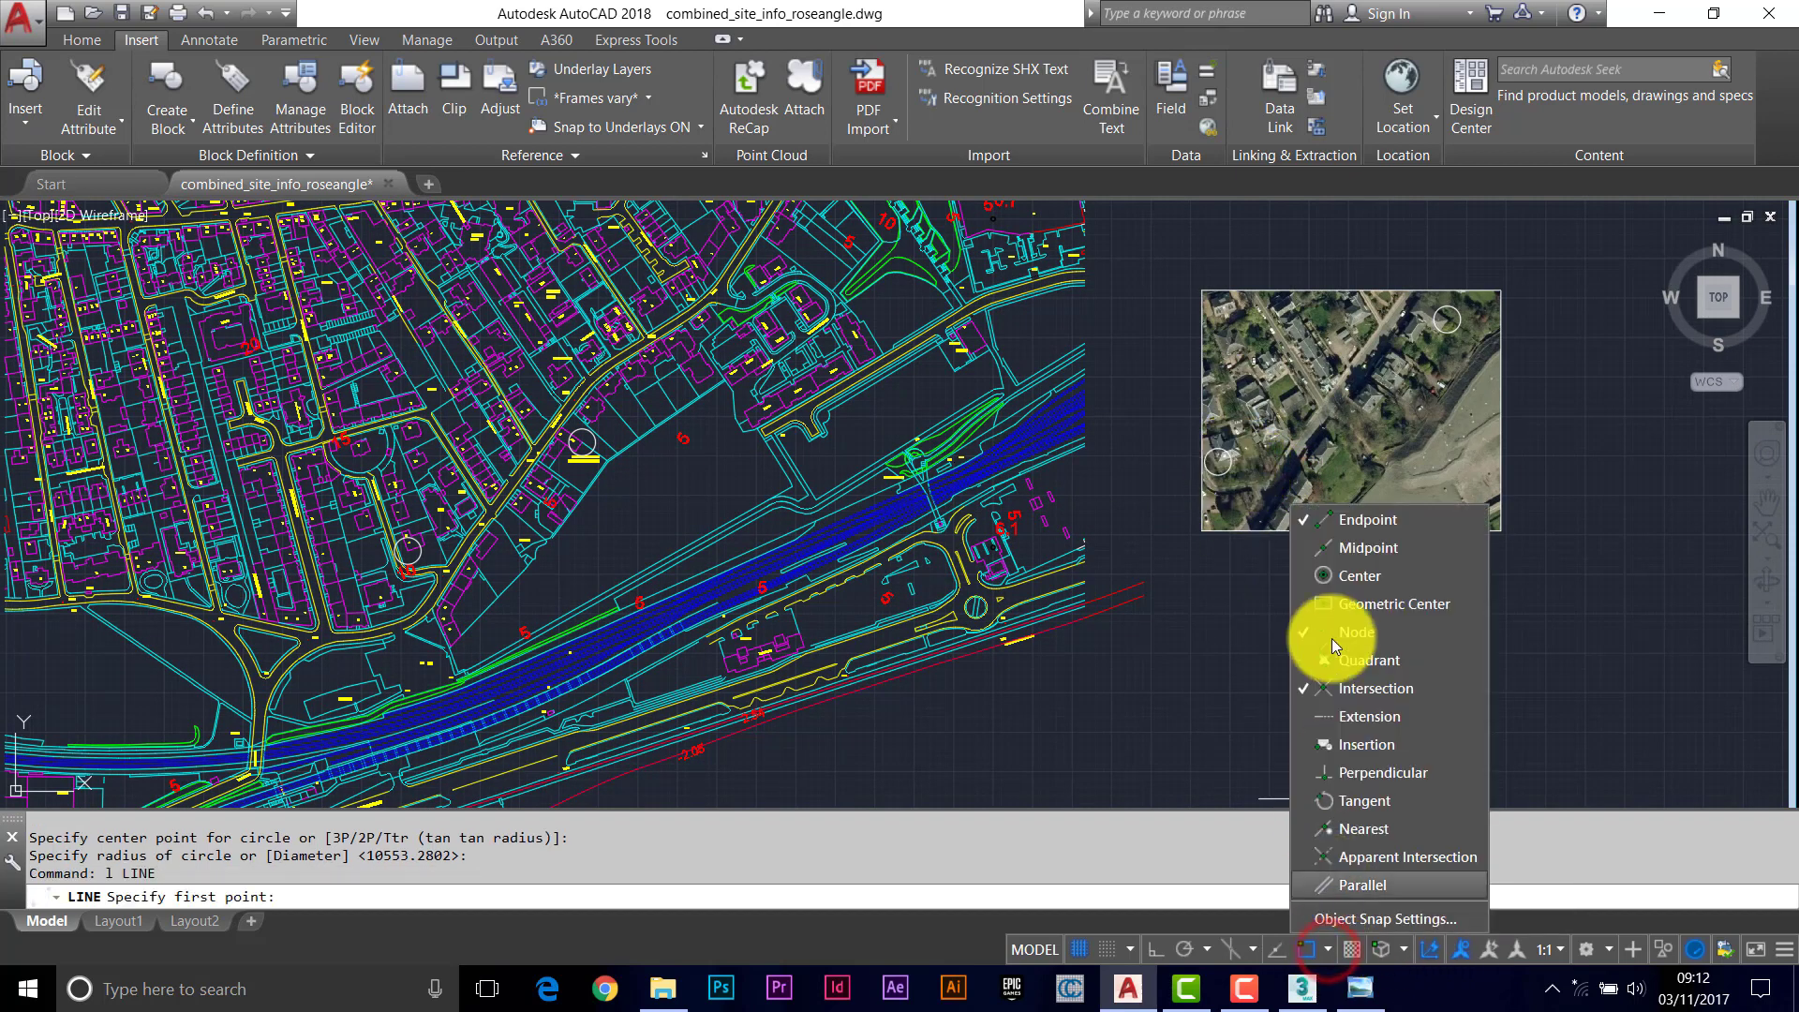
{"action": "left_click", "coordinate": [1303, 575]}
{"action": "left_click", "coordinate": [1299, 631]}
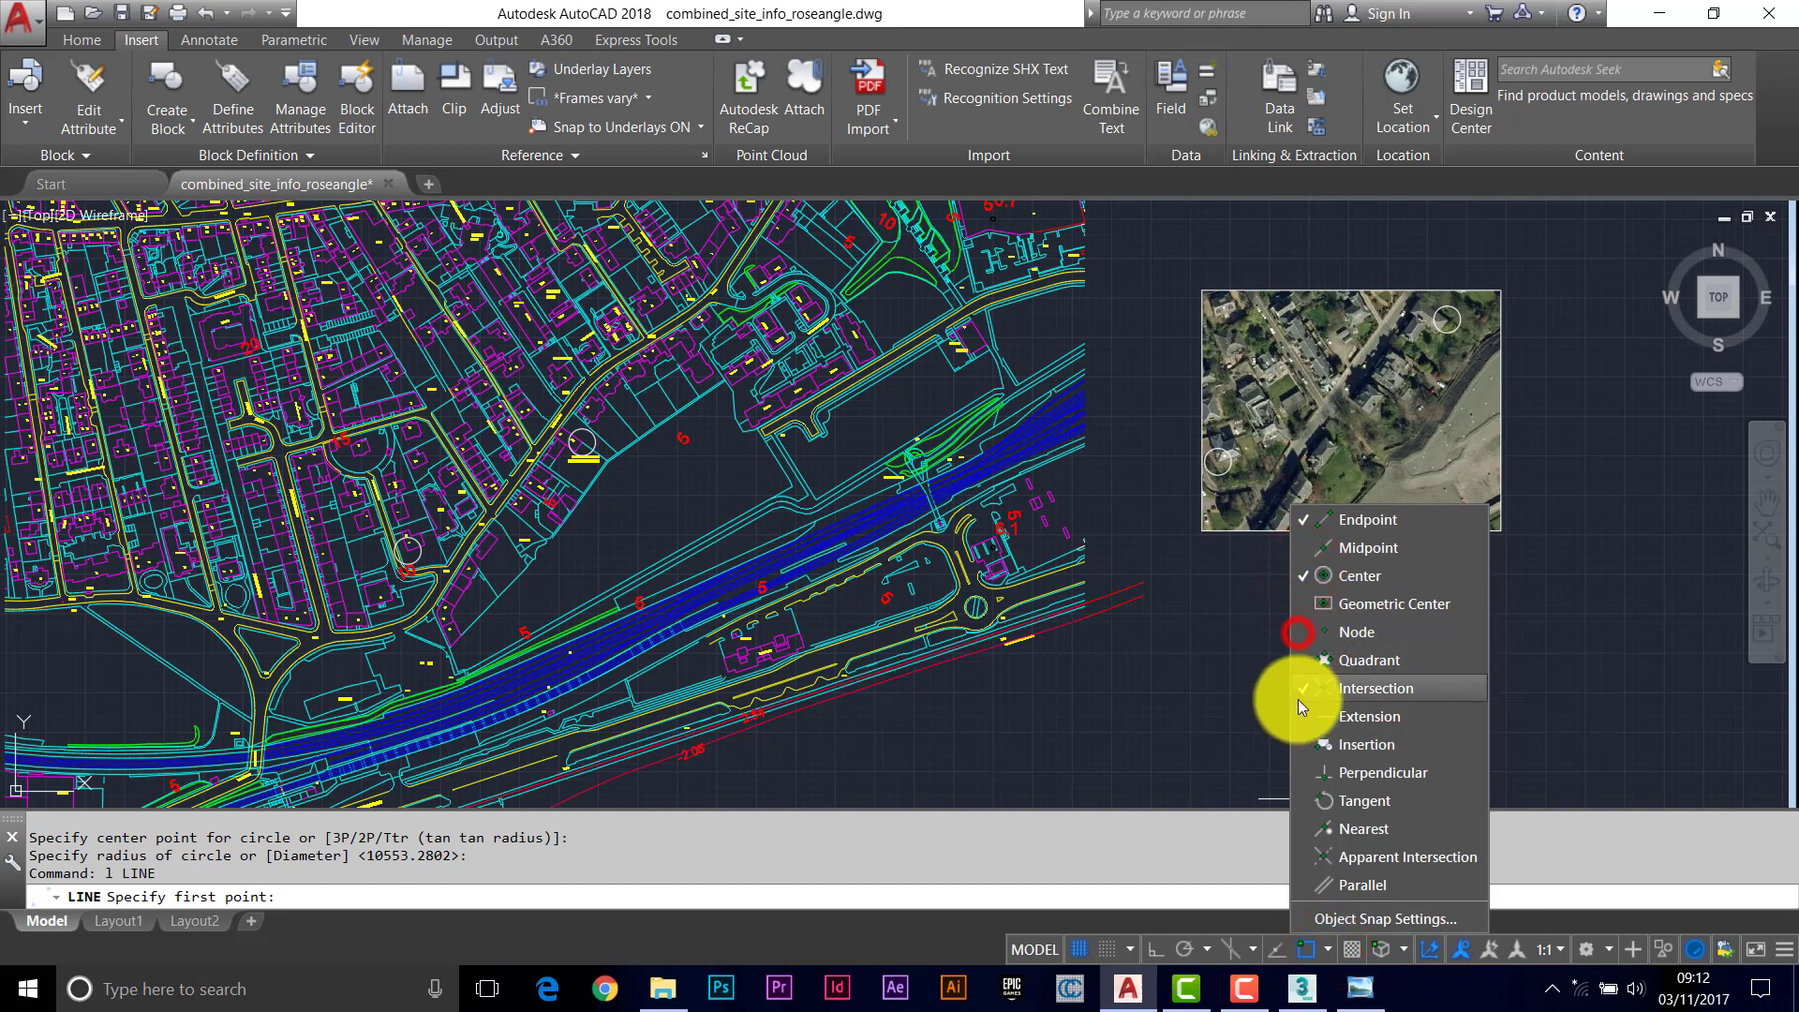
{"action": "left_click", "coordinate": [1302, 690]}
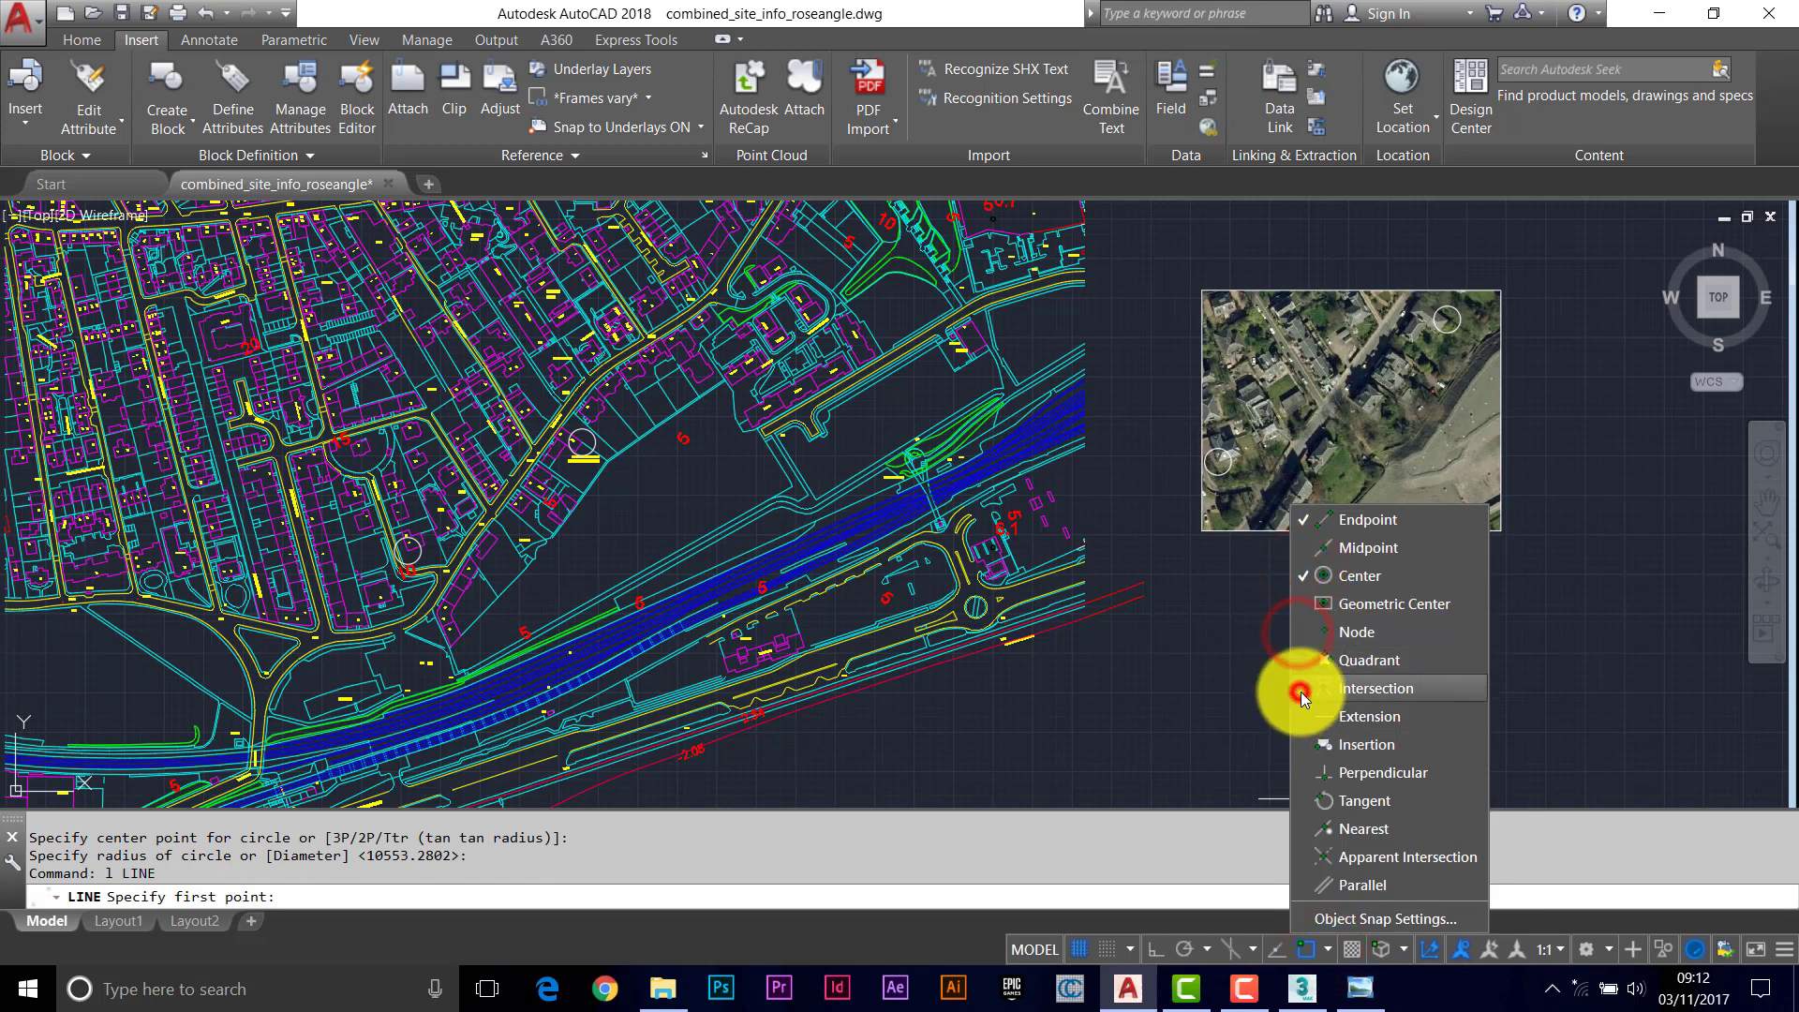
{"action": "left_click", "coordinate": [1302, 521]}
{"action": "left_click", "coordinate": [1143, 726]}
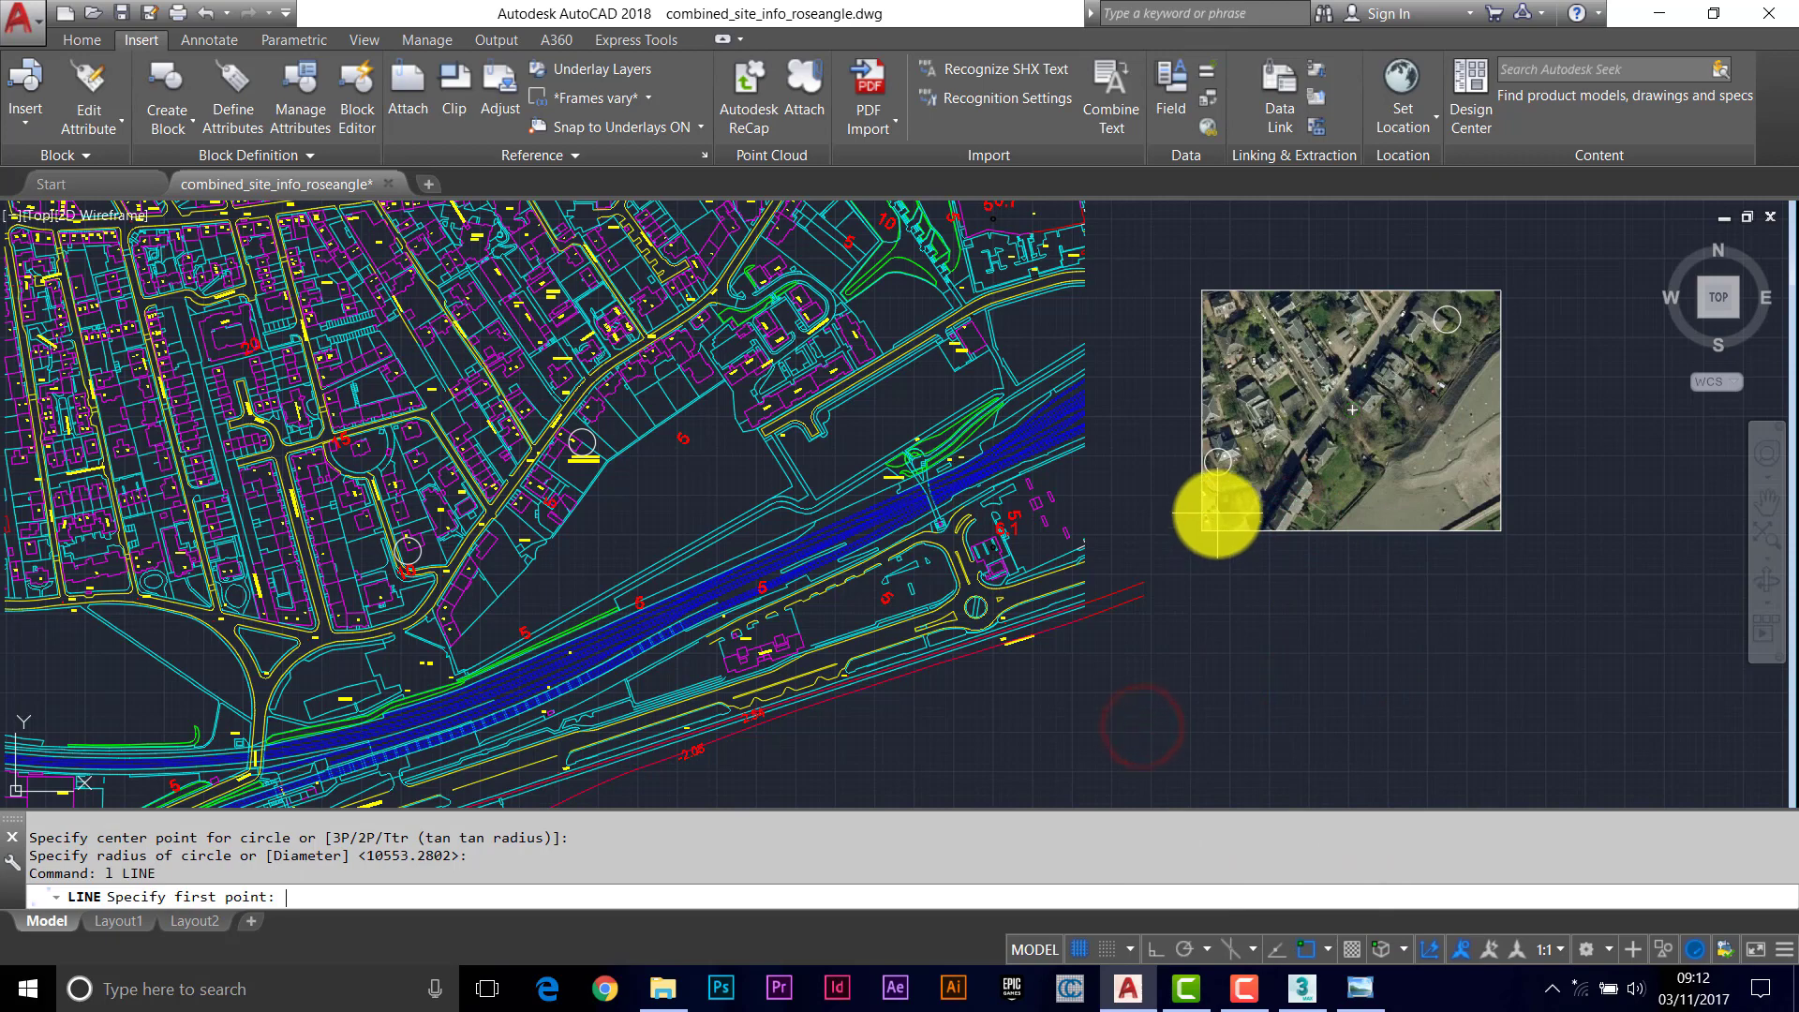
Draw a line between the left and upper-right circle centres on the aerial photo
{"action": "type", "text": "1"}
{"action": "key", "text": "Return"}
{"action": "left_click", "coordinate": [1218, 461]}
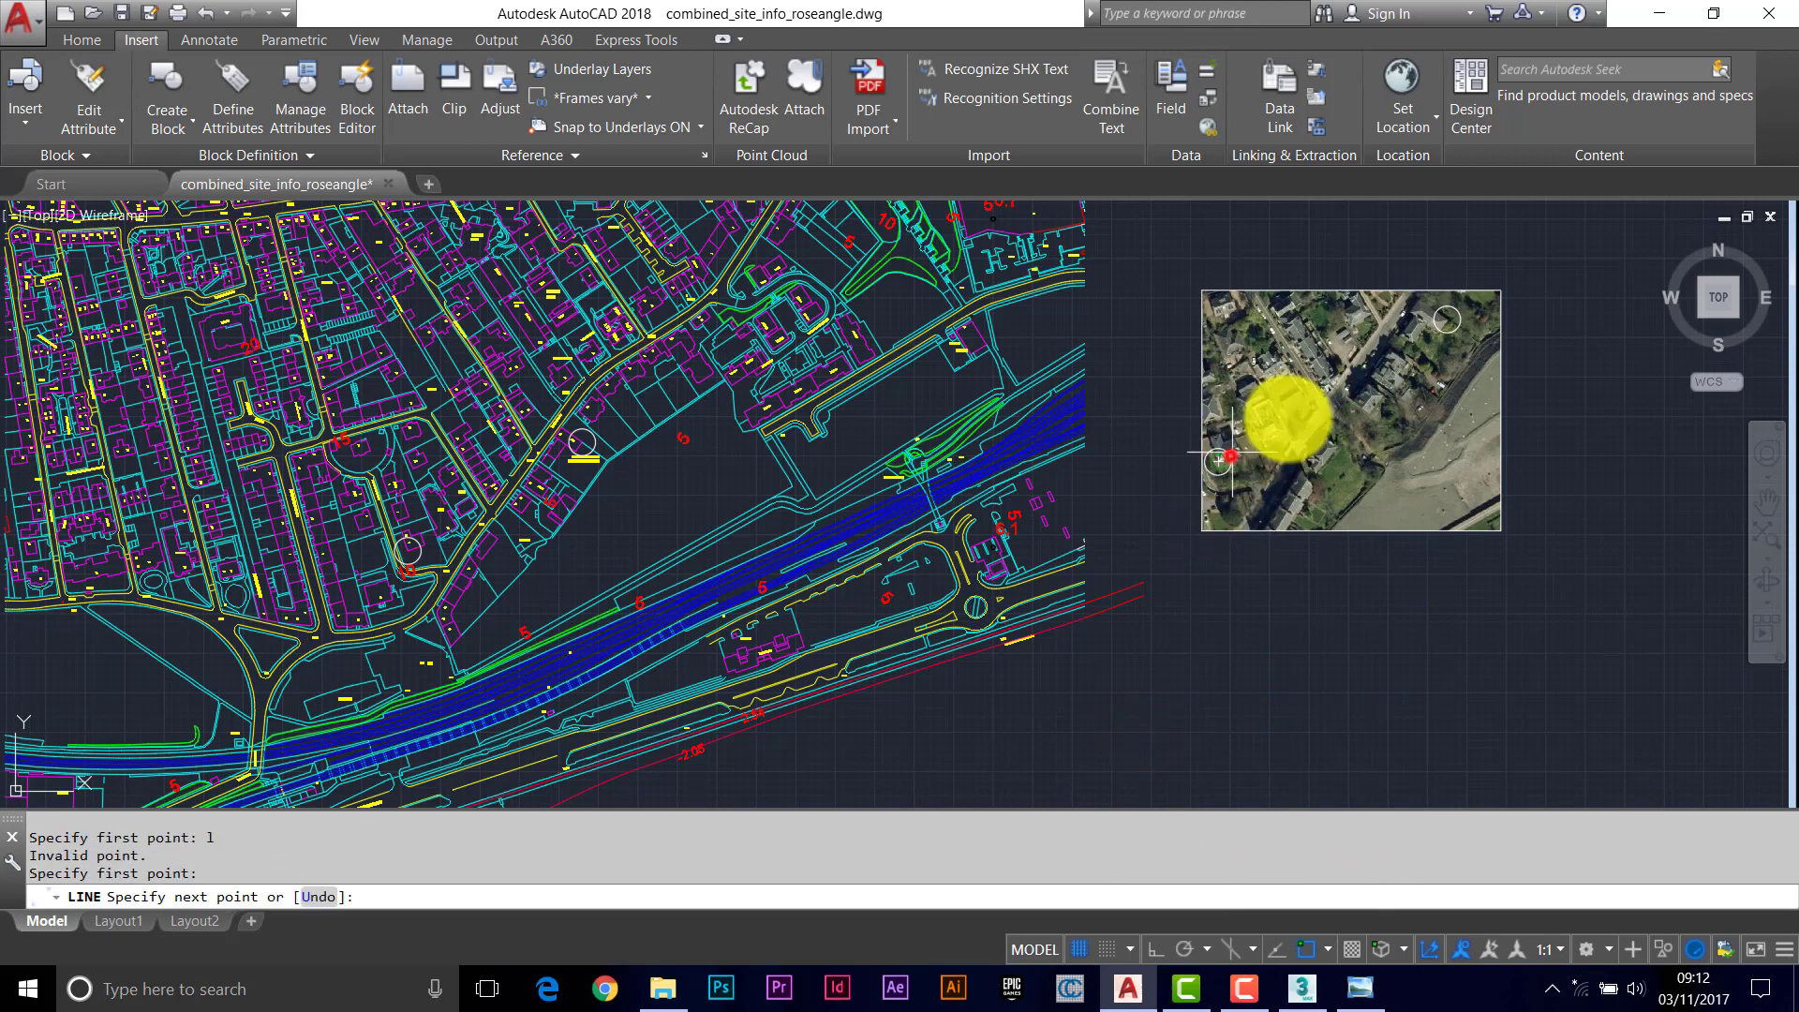
{"action": "left_click", "coordinate": [1445, 324]}
{"action": "scroll", "coordinate": [1105, 549], "scroll_direction": "down", "scroll_amount": 4}
{"action": "scroll", "coordinate": [1027, 510], "scroll_direction": "up", "scroll_amount": 4}
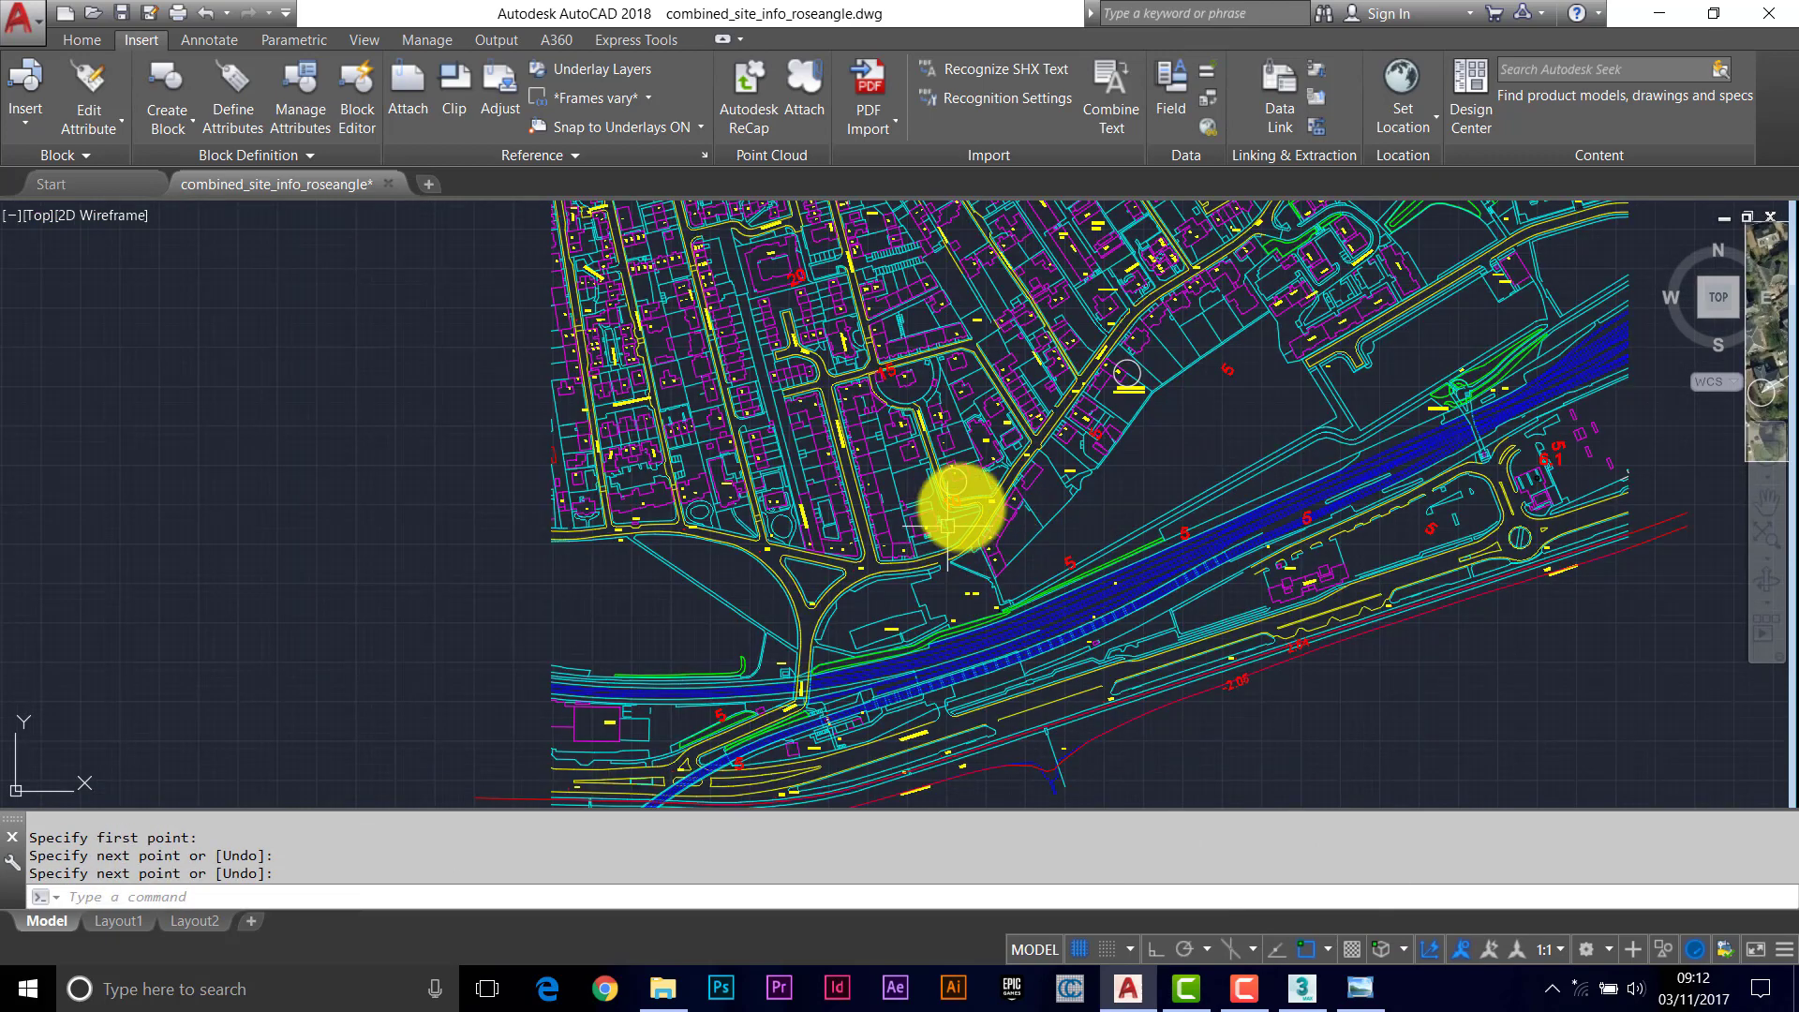
Draw a second line from the circle near label 10 to the Hall corner circle
{"action": "key", "text": "Return"}
{"action": "key", "text": "Return"}
{"action": "left_click", "coordinate": [953, 481]}
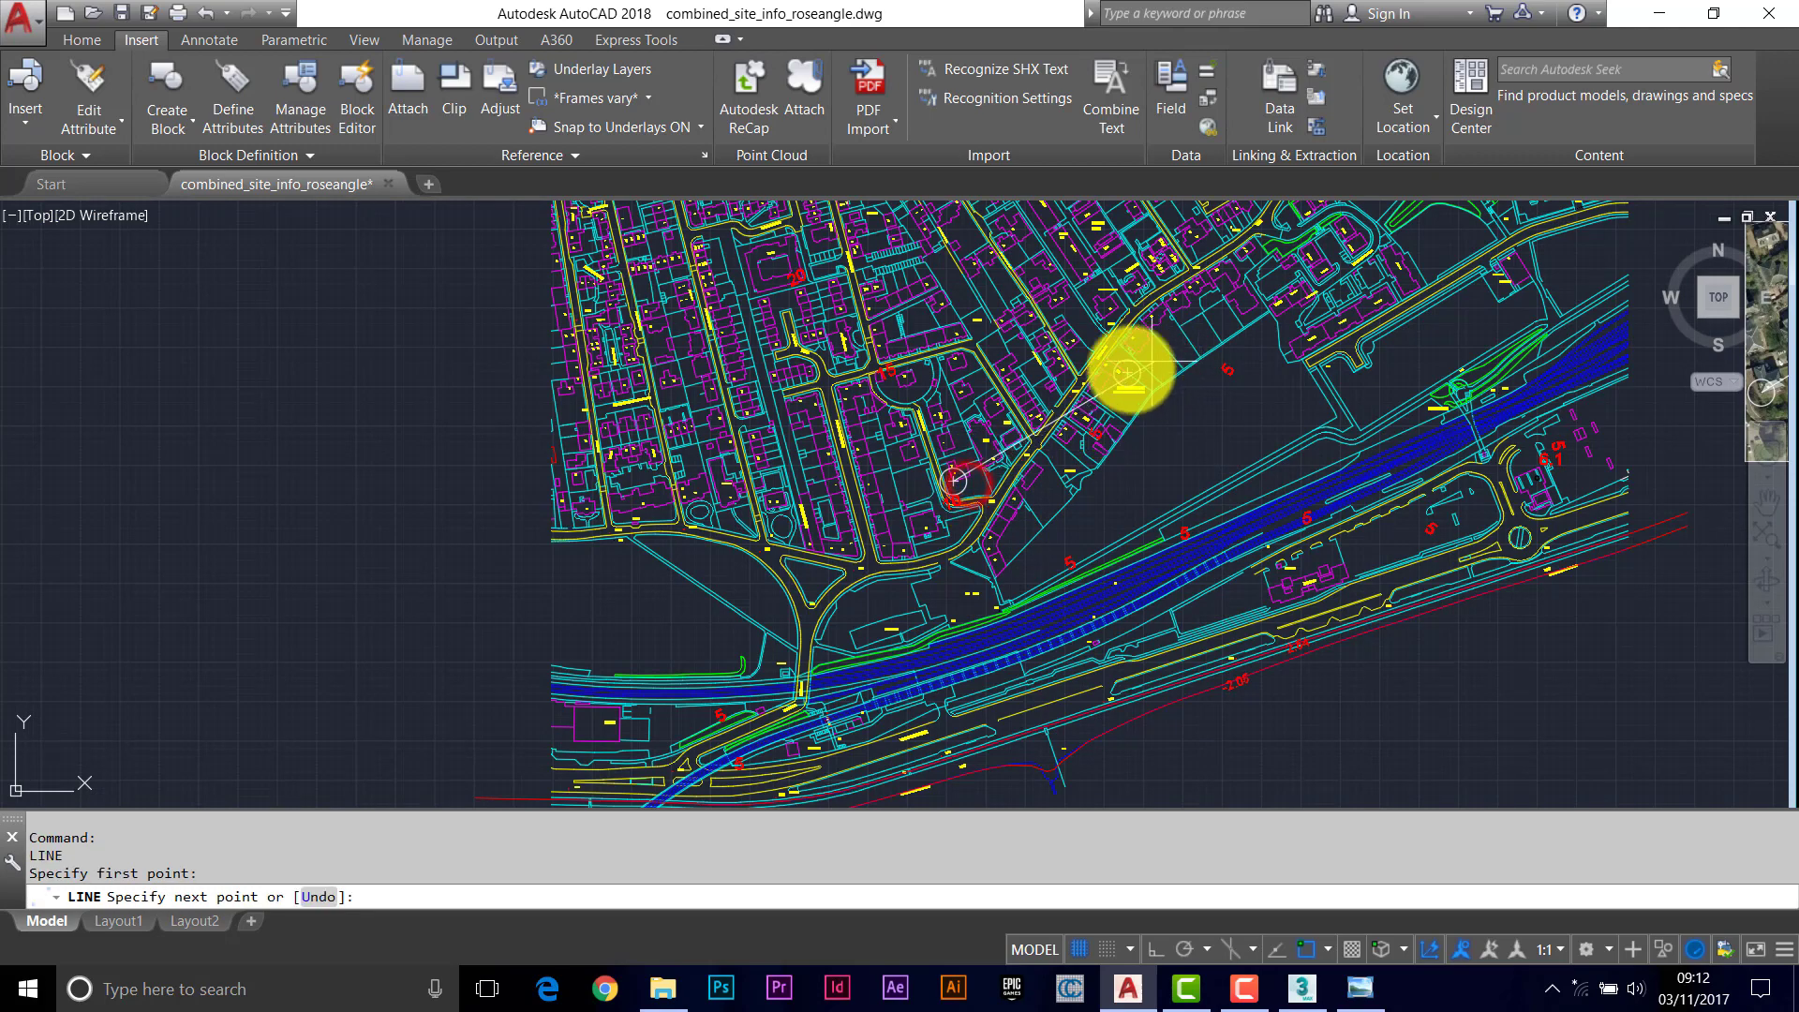
{"action": "left_click", "coordinate": [1129, 373]}
{"action": "scroll", "coordinate": [1137, 434], "scroll_direction": "down", "scroll_amount": 3}
{"action": "right_click", "coordinate": [1468, 483]}
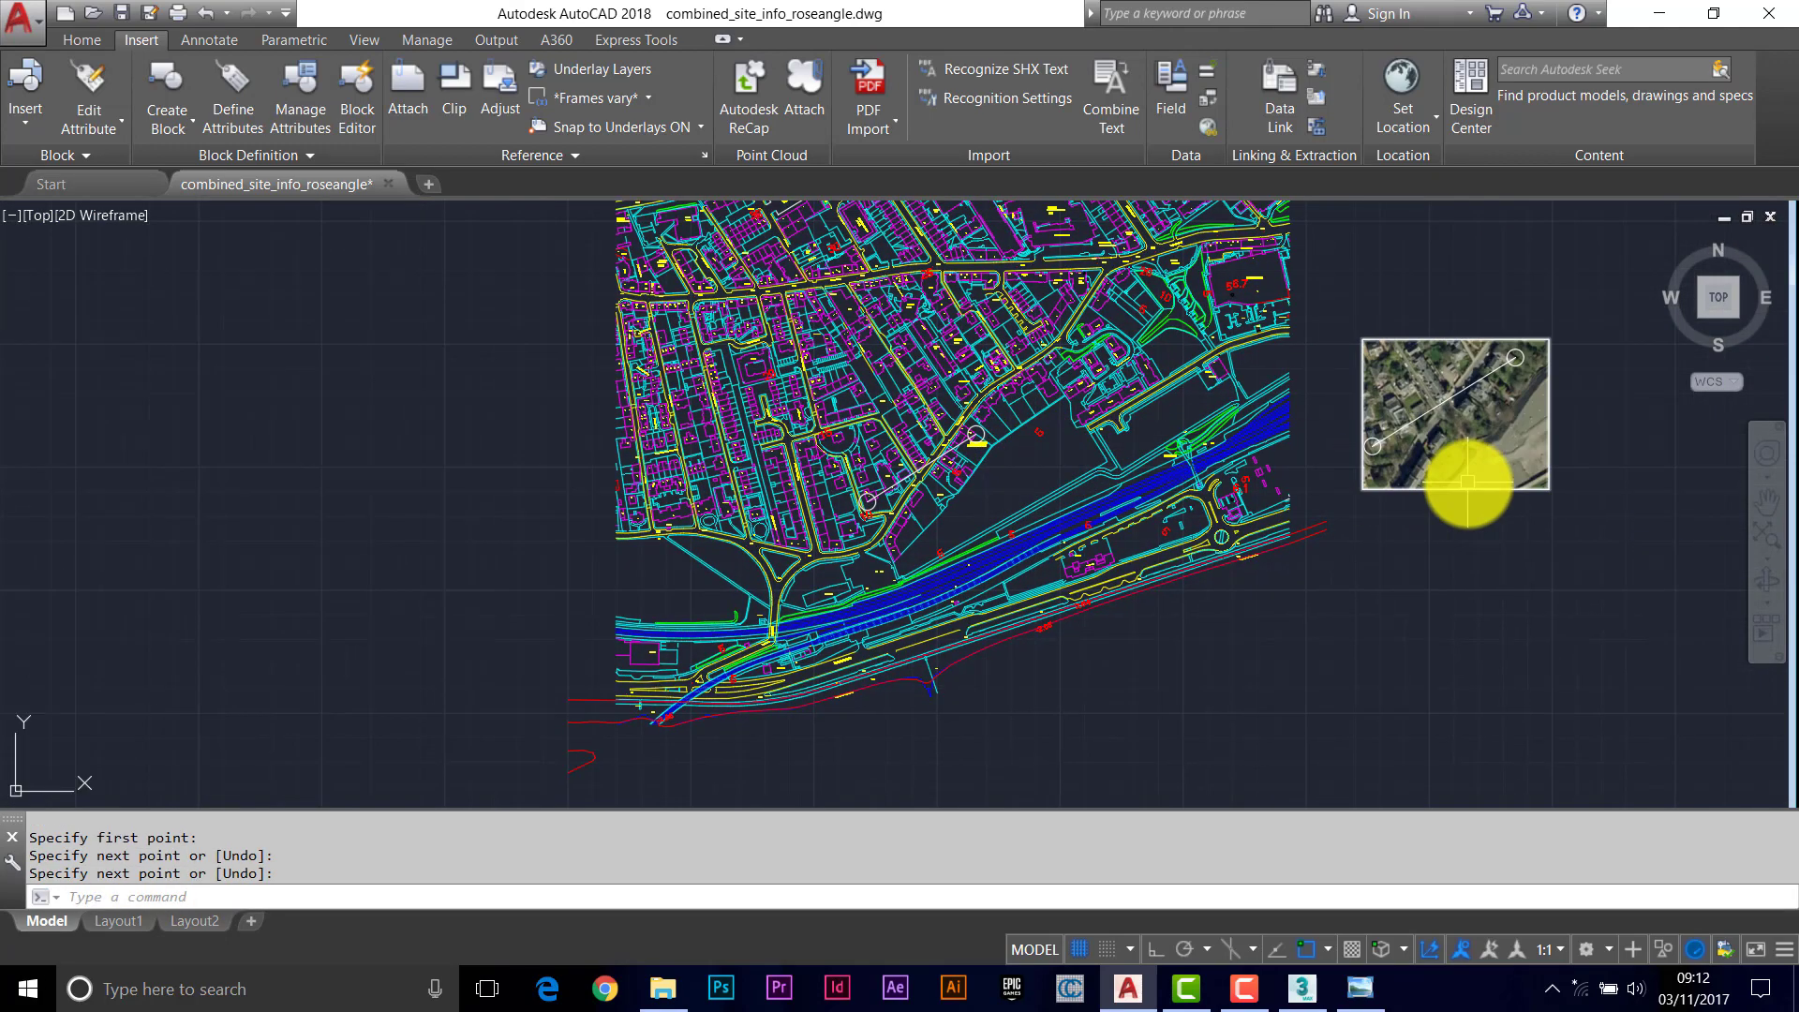
Send the aerial photo and its markings to the back with DRAWORDER
{"action": "left_click", "coordinate": [1373, 444]}
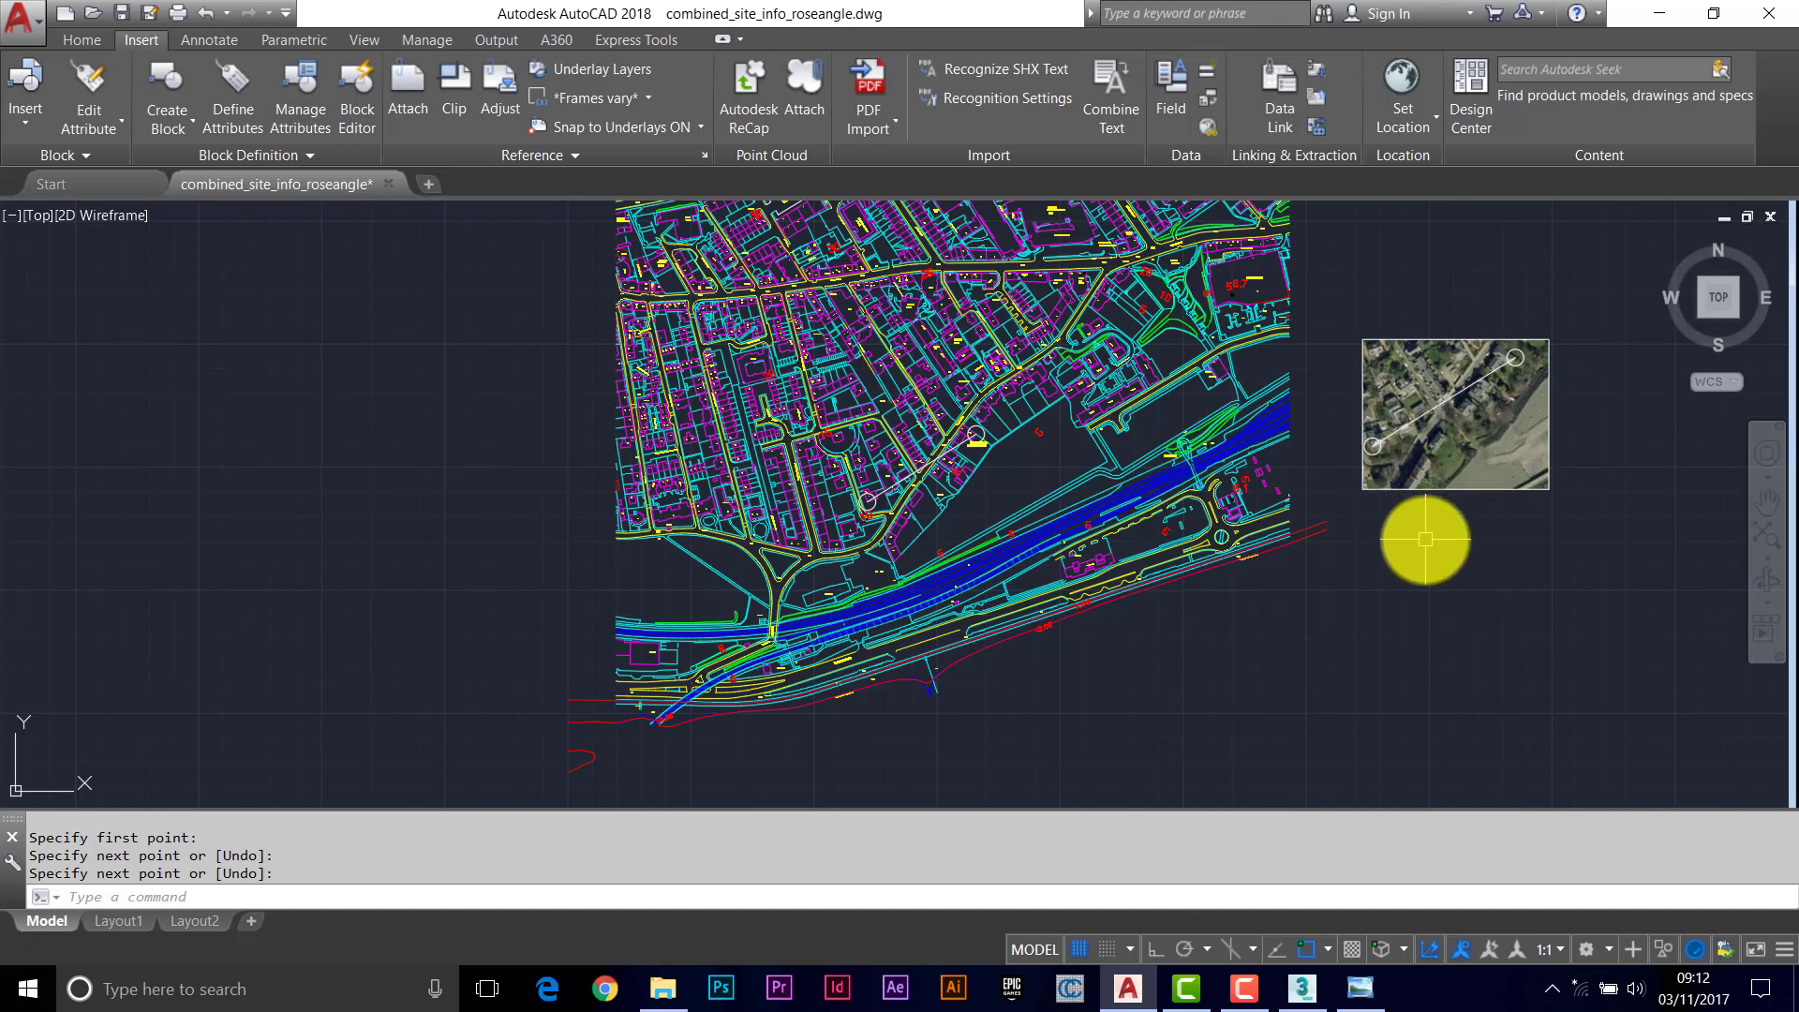
{"action": "type", "text": "dr"}
{"action": "key", "text": "Return"}
{"action": "left_click", "coordinate": [1571, 528]}
{"action": "left_click", "coordinate": [1344, 310]}
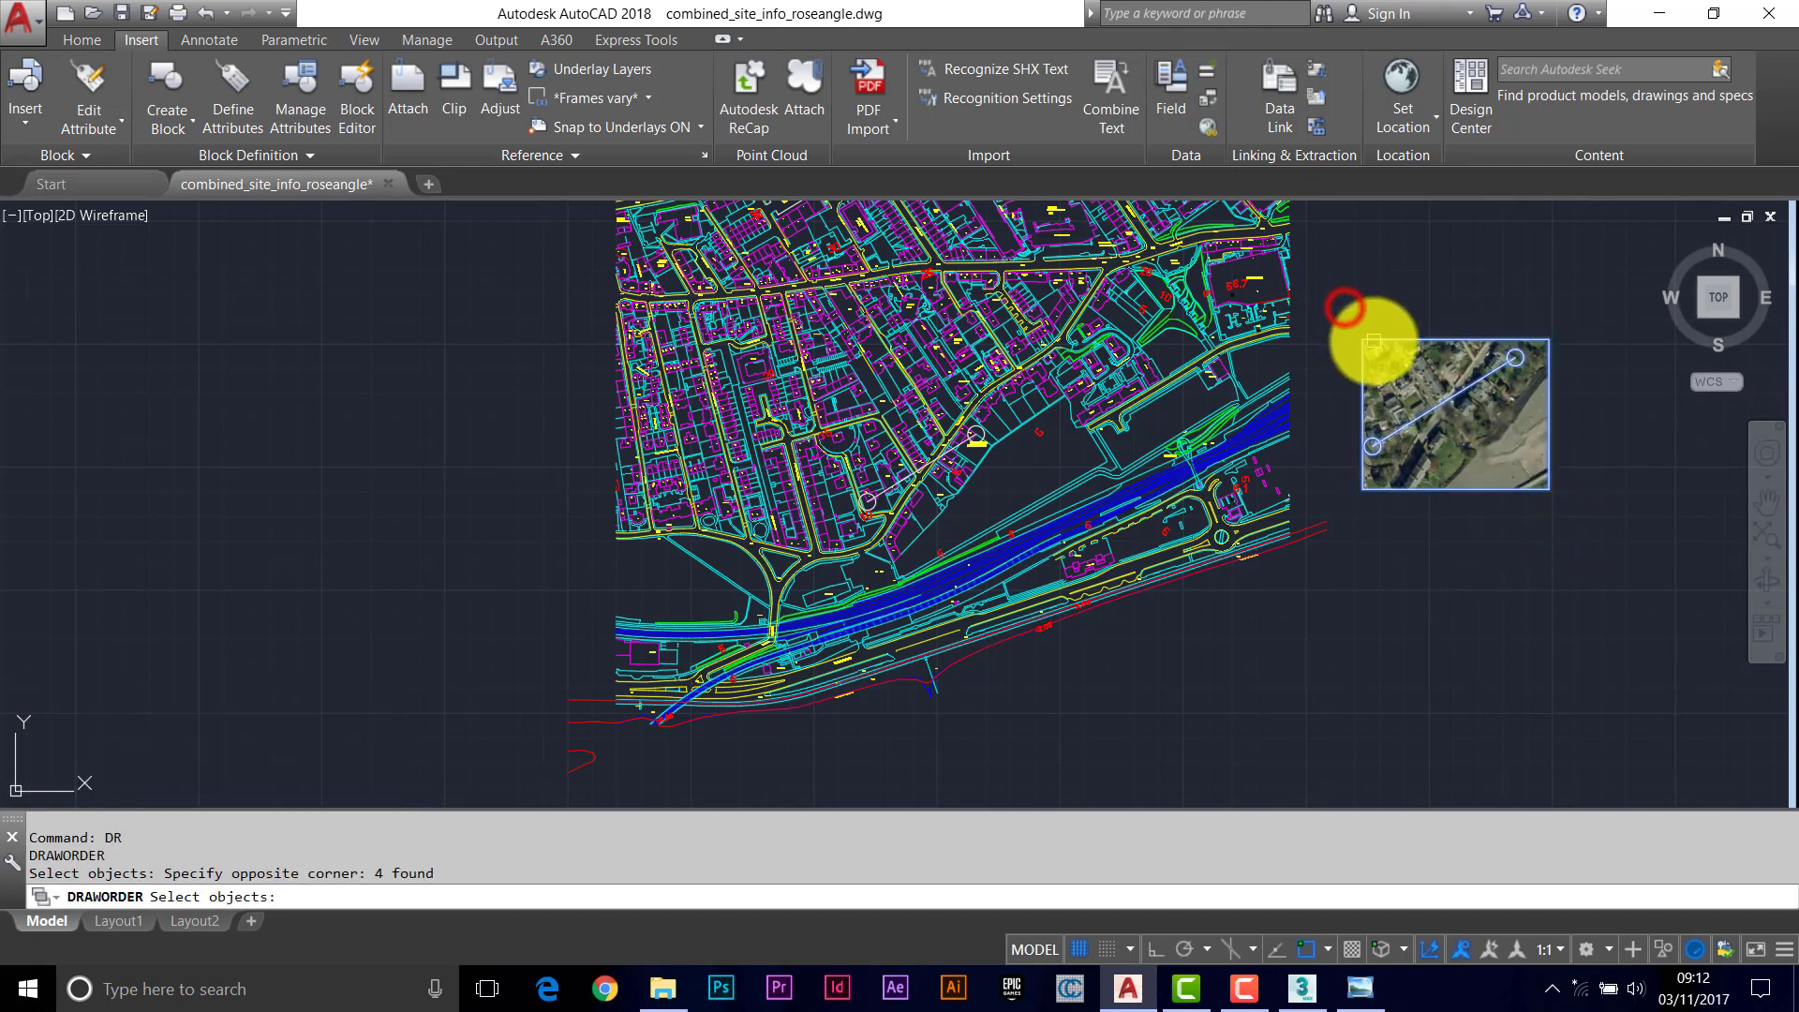
{"action": "key", "text": "Return"}
{"action": "key", "text": "Return"}
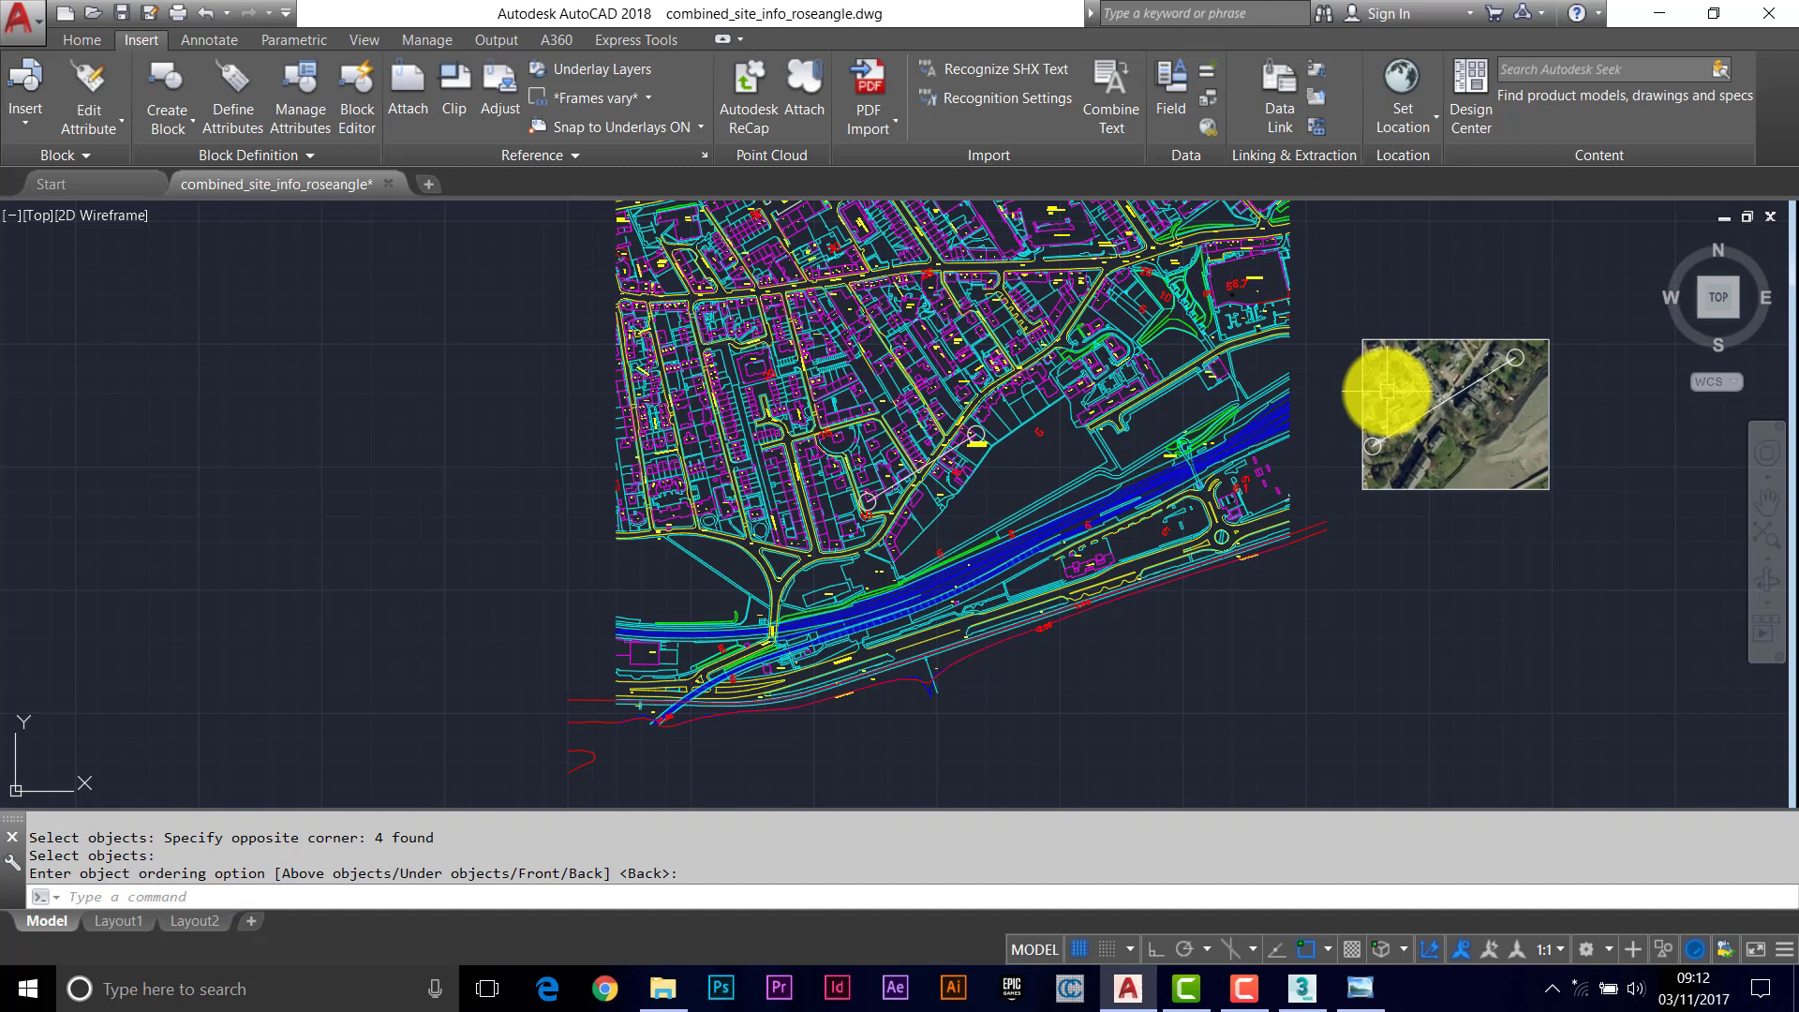
{"action": "type", "text": "m"}
{"action": "key", "text": "Return"}
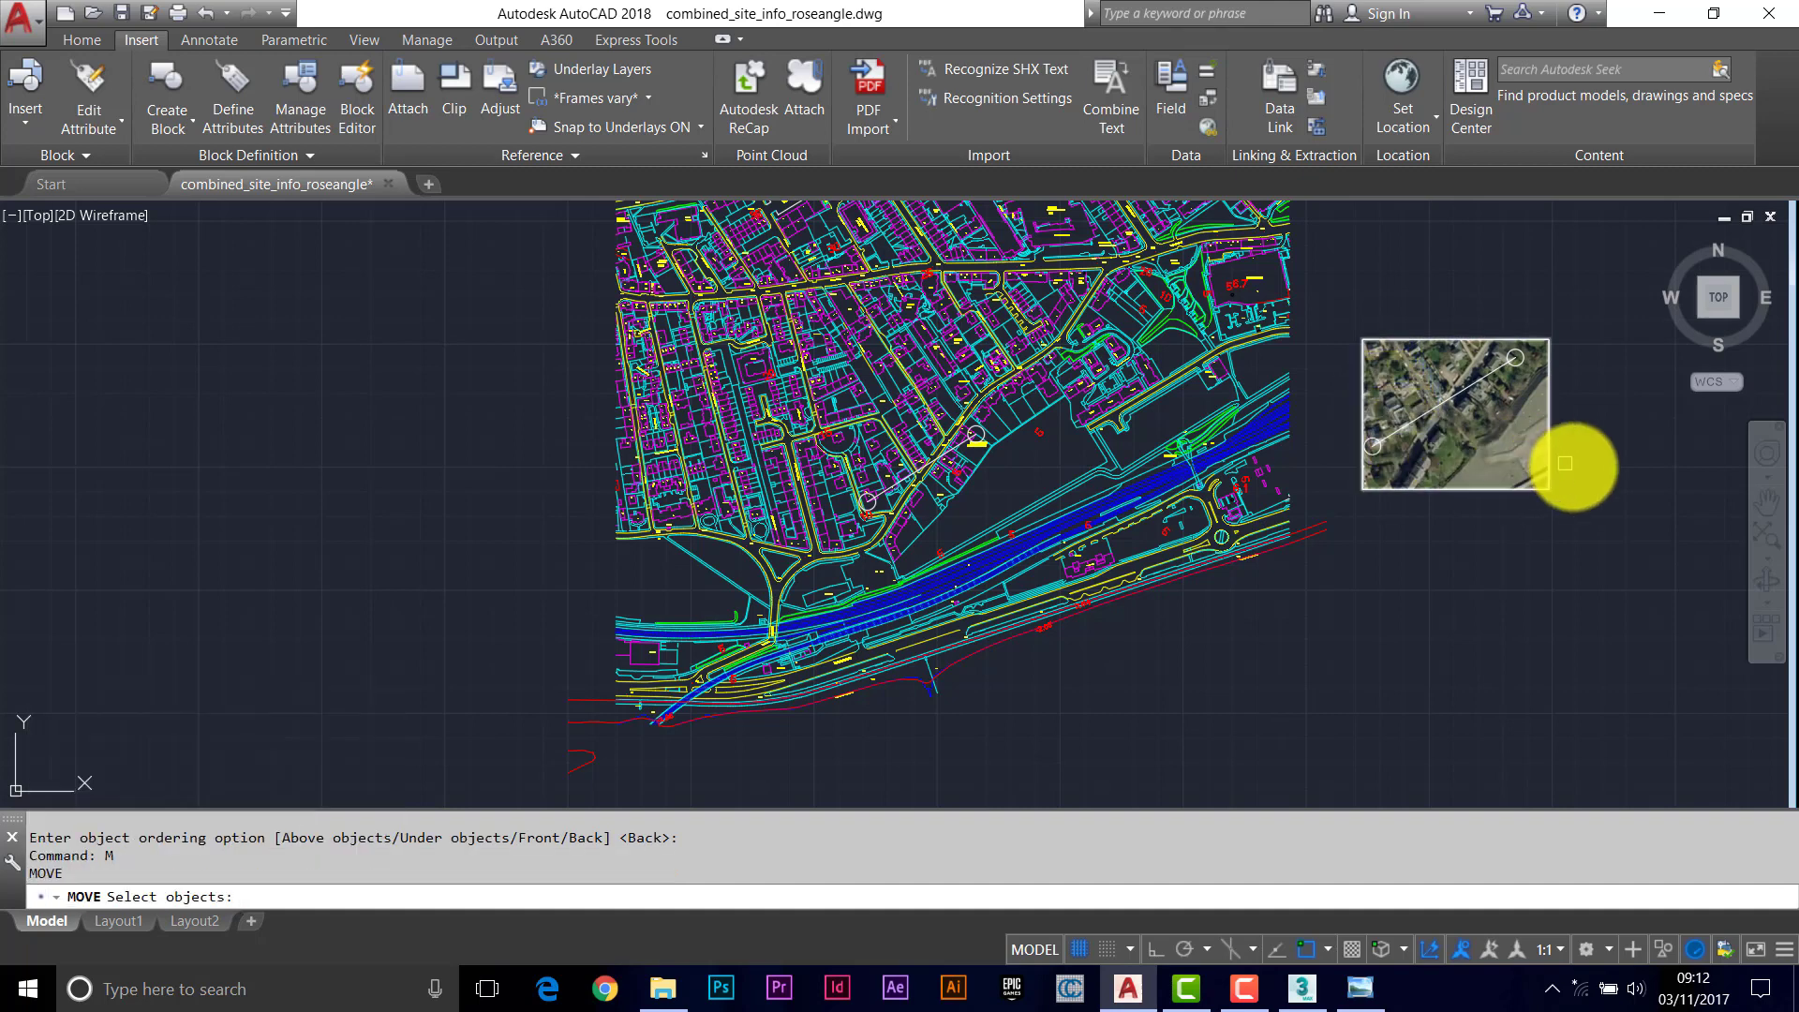
Move the photo and markings from the photo circle's centre onto the plan corner near label 10
{"action": "left_click", "coordinate": [1582, 512]}
{"action": "left_click", "coordinate": [1349, 328]}
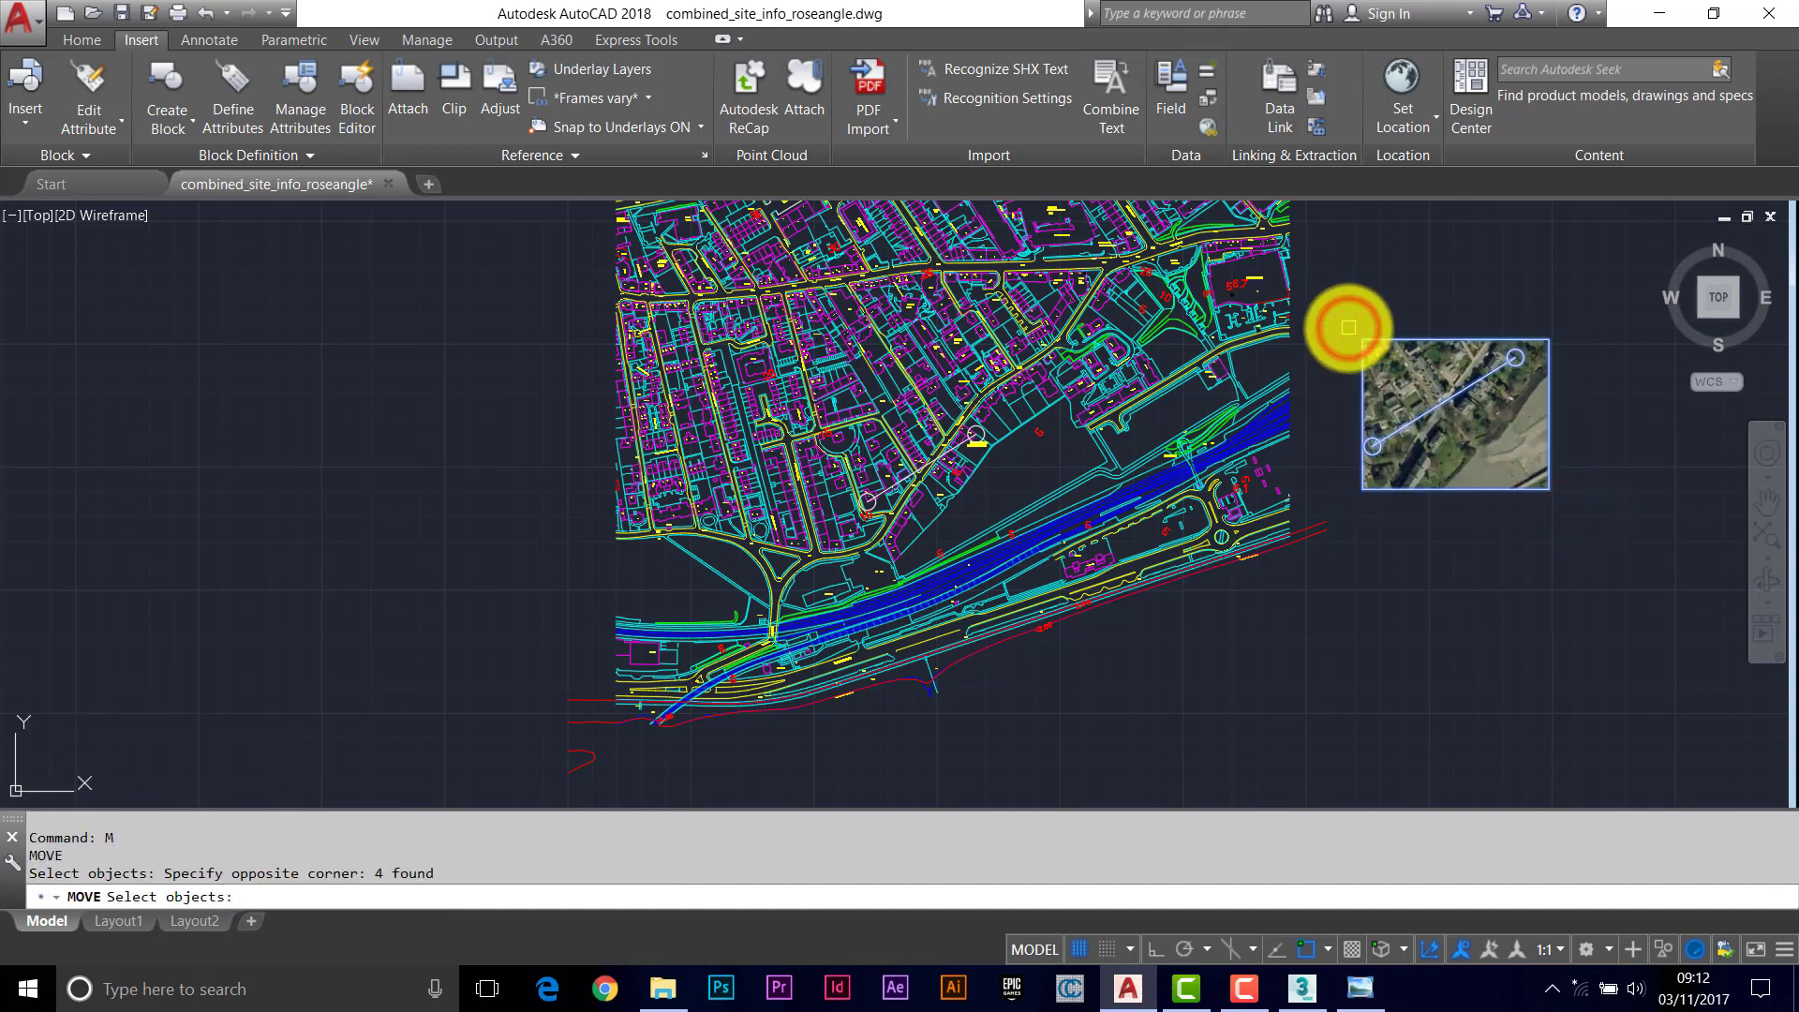
{"action": "key", "text": "Return"}
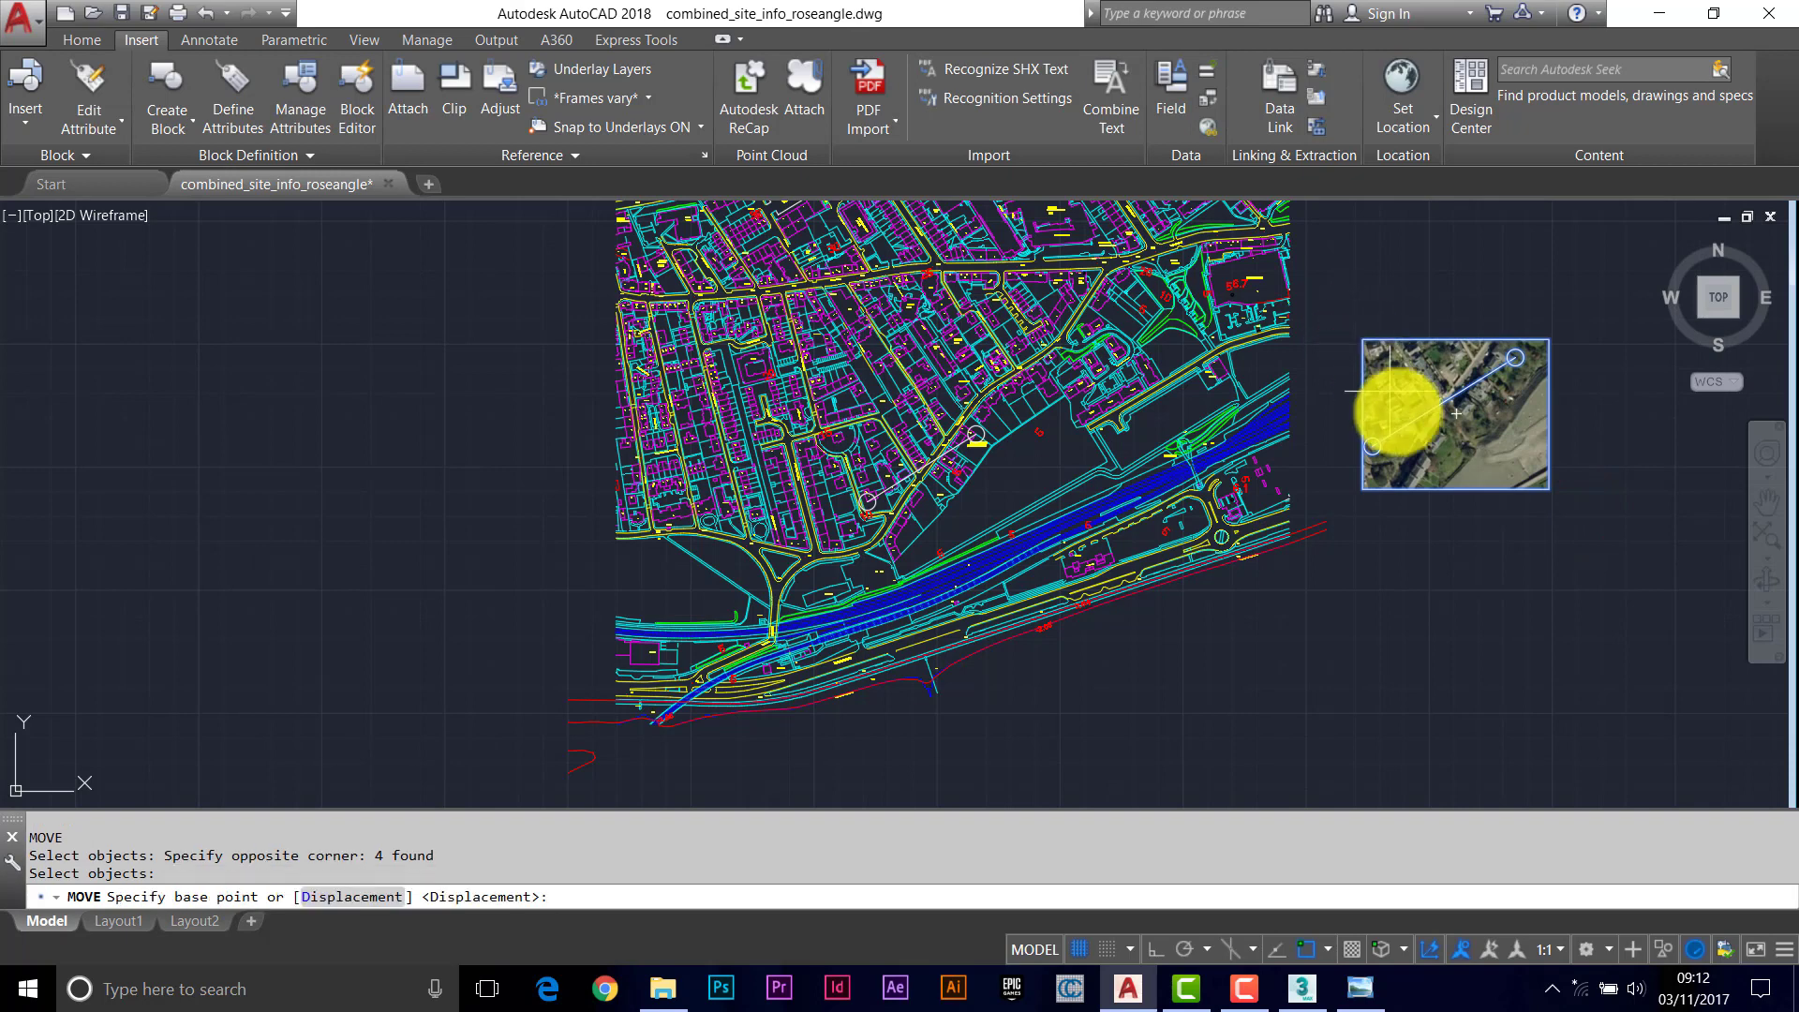
{"action": "left_click", "coordinate": [1371, 443]}
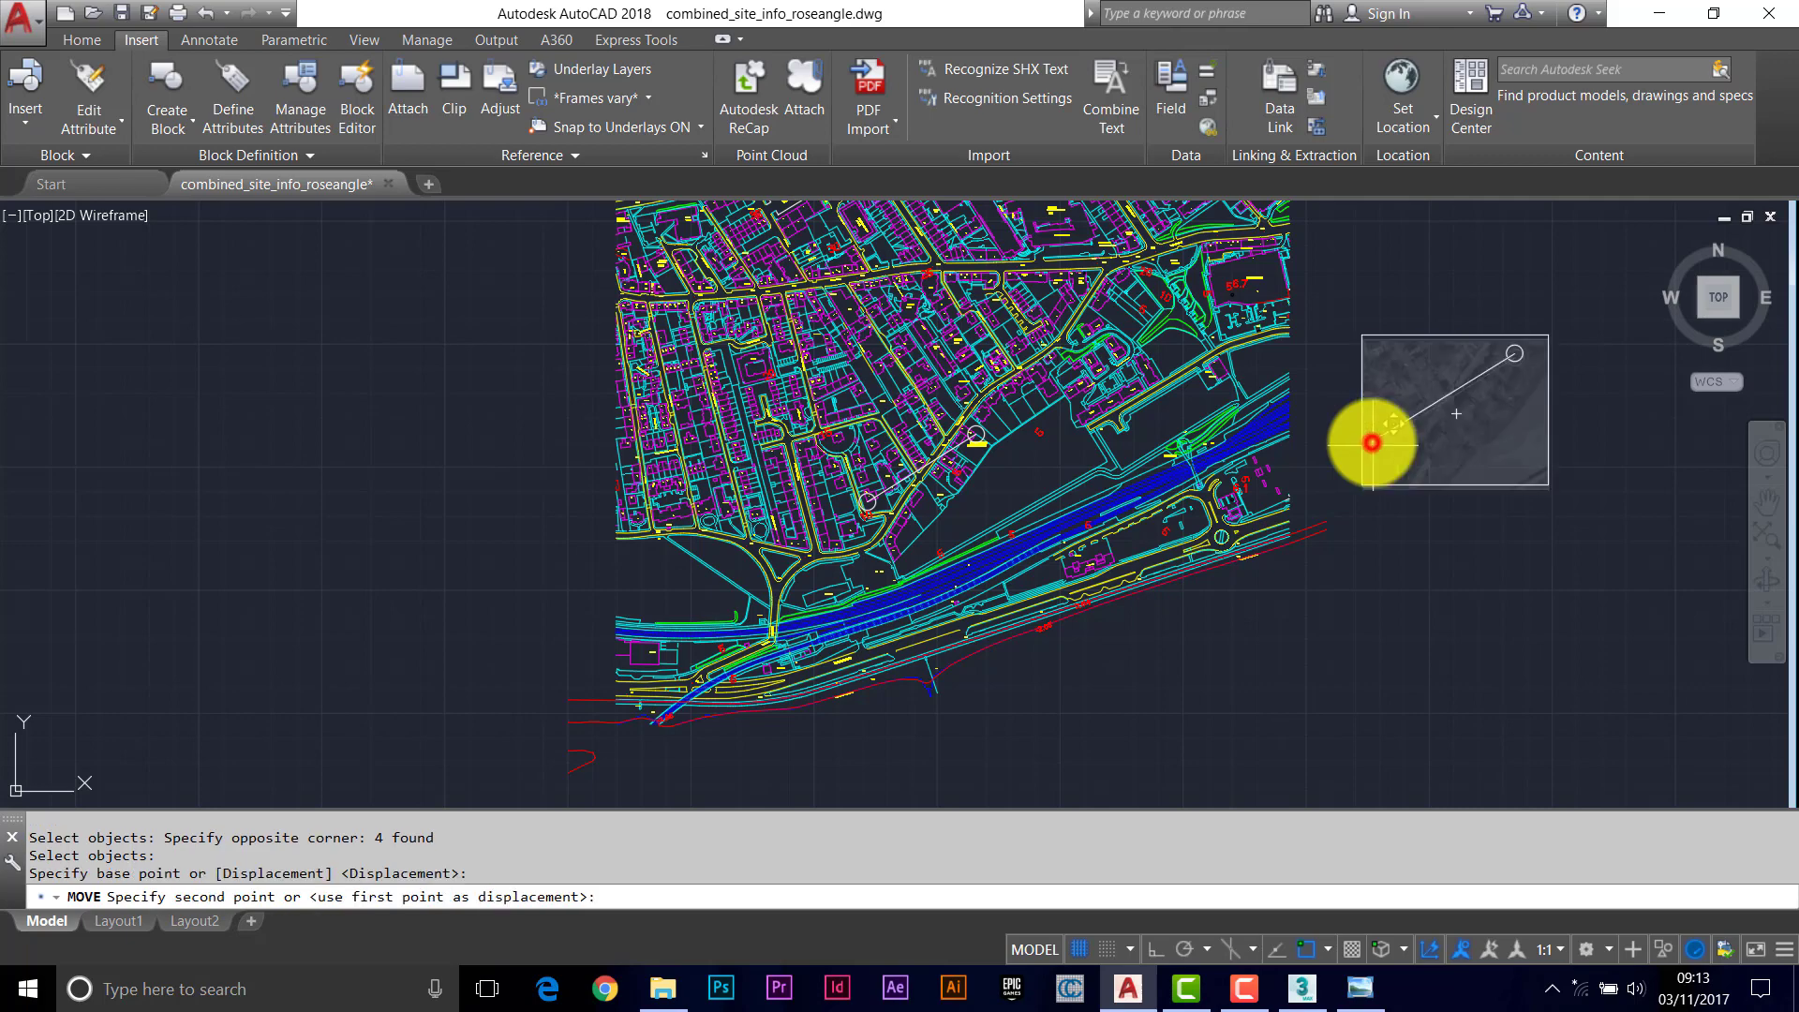
{"action": "scroll", "coordinate": [864, 500], "scroll_direction": "up", "scroll_amount": 3}
{"action": "scroll", "coordinate": [864, 499], "scroll_direction": "up", "scroll_amount": 4}
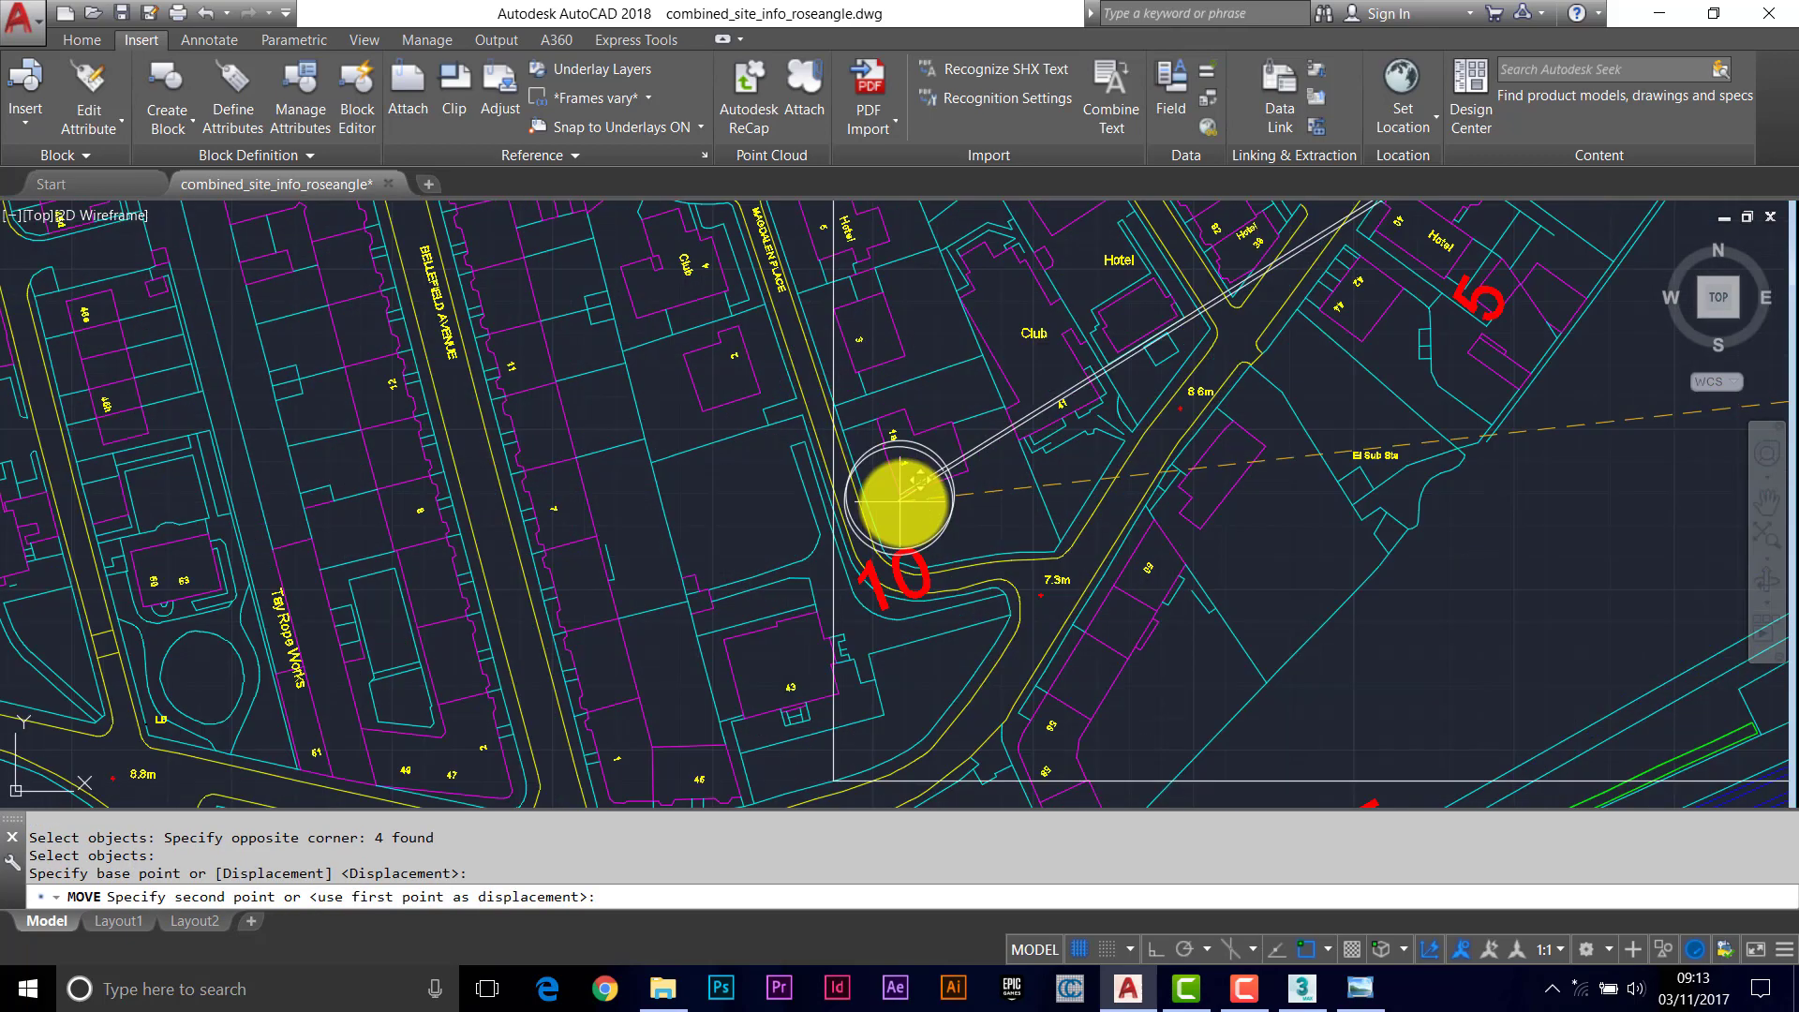
{"action": "left_click", "coordinate": [944, 508]}
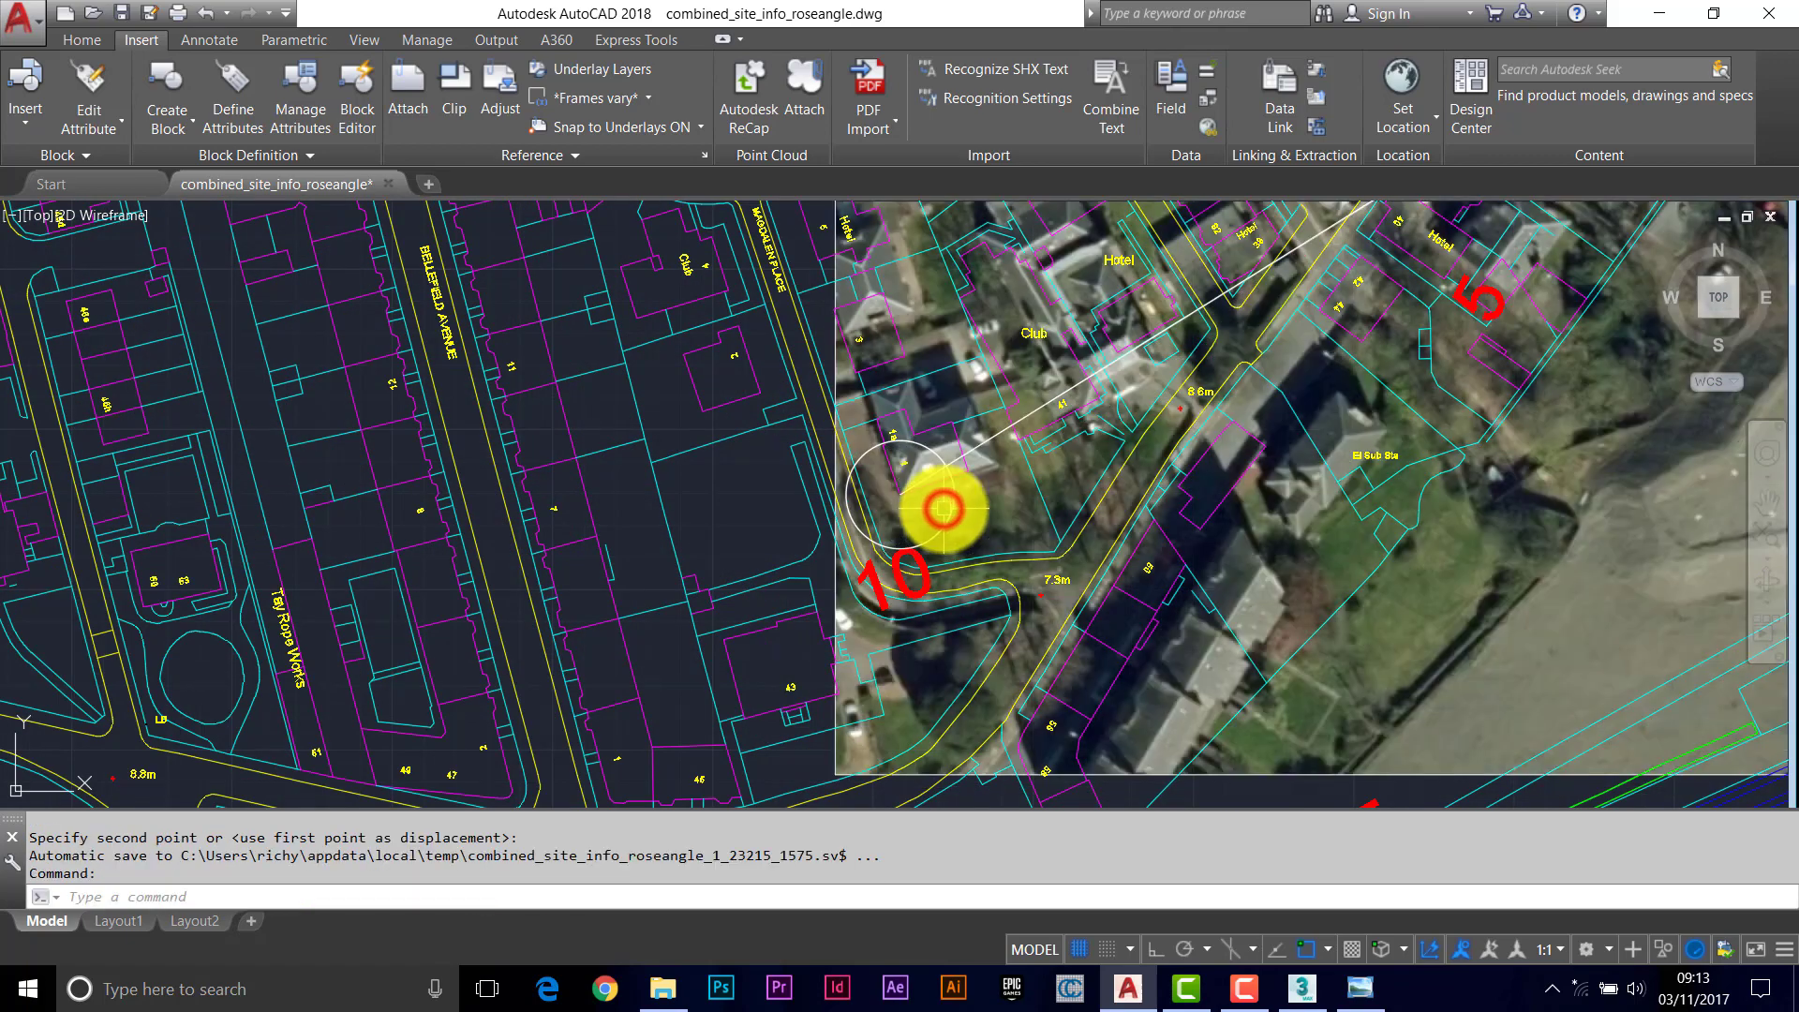
{"action": "scroll", "coordinate": [1165, 361], "scroll_direction": "down", "scroll_amount": 4}
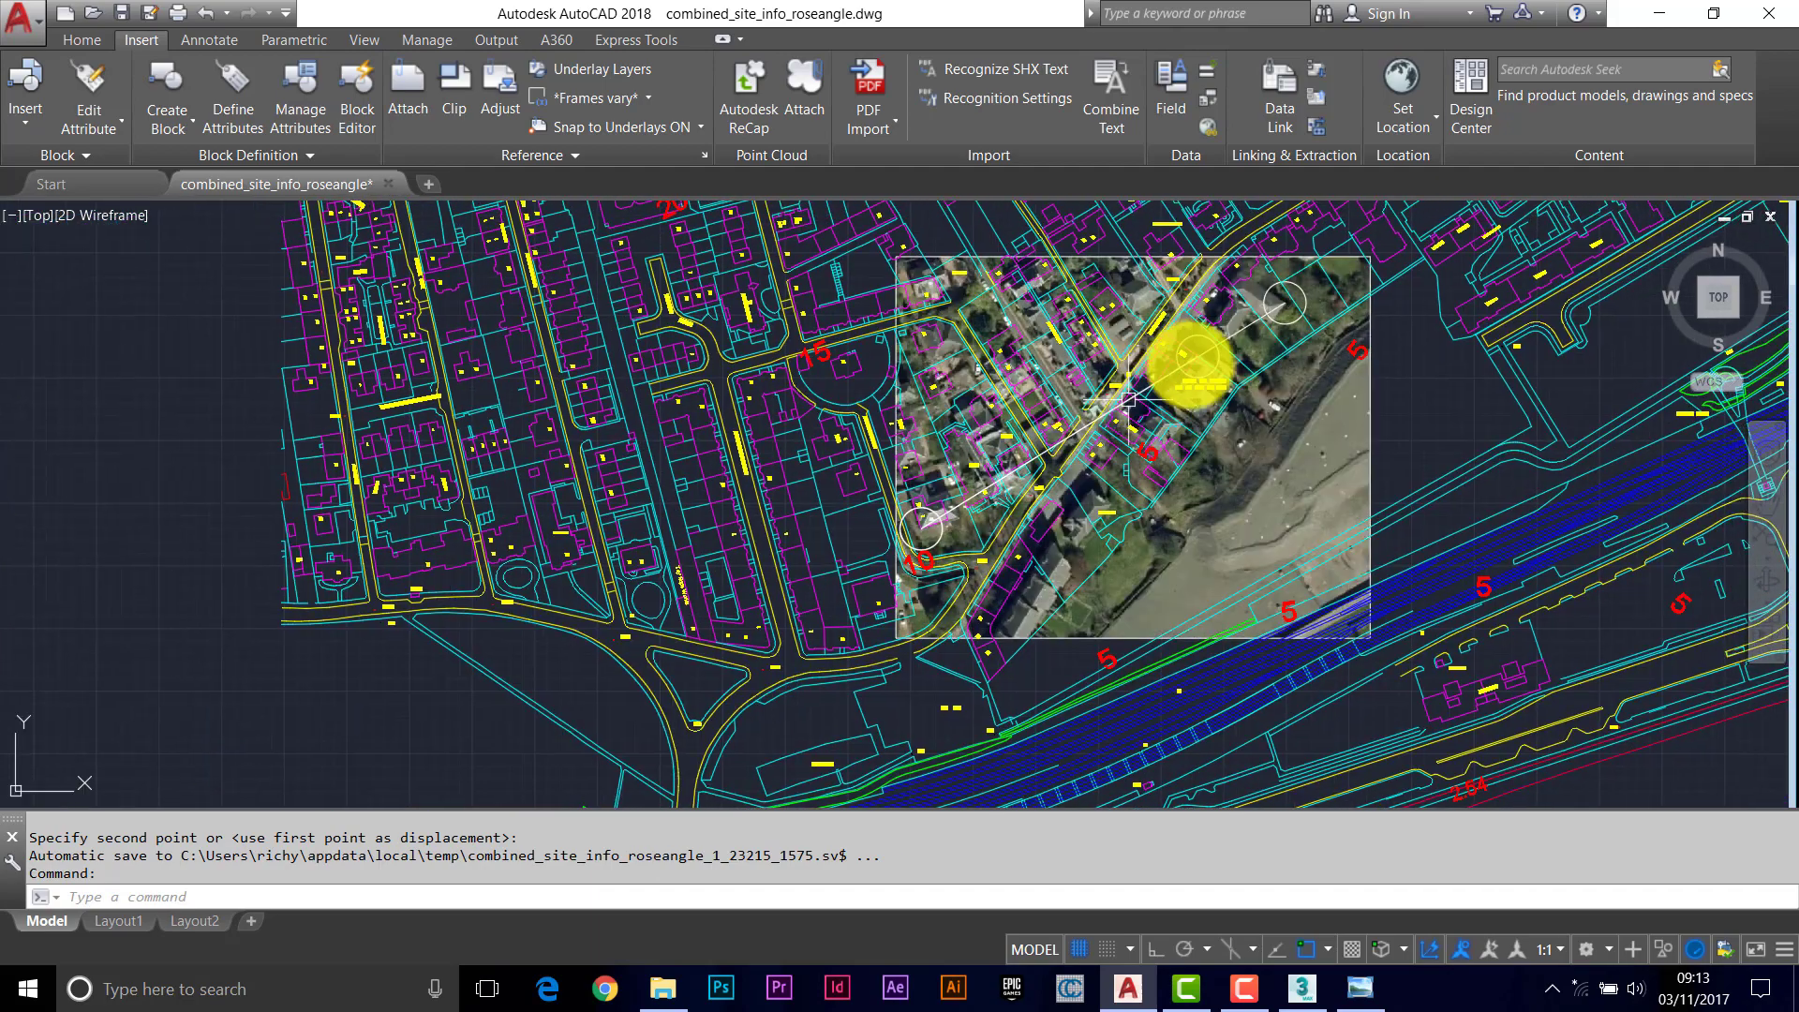
{"action": "scroll", "coordinate": [1193, 356], "scroll_direction": "up", "scroll_amount": 8}
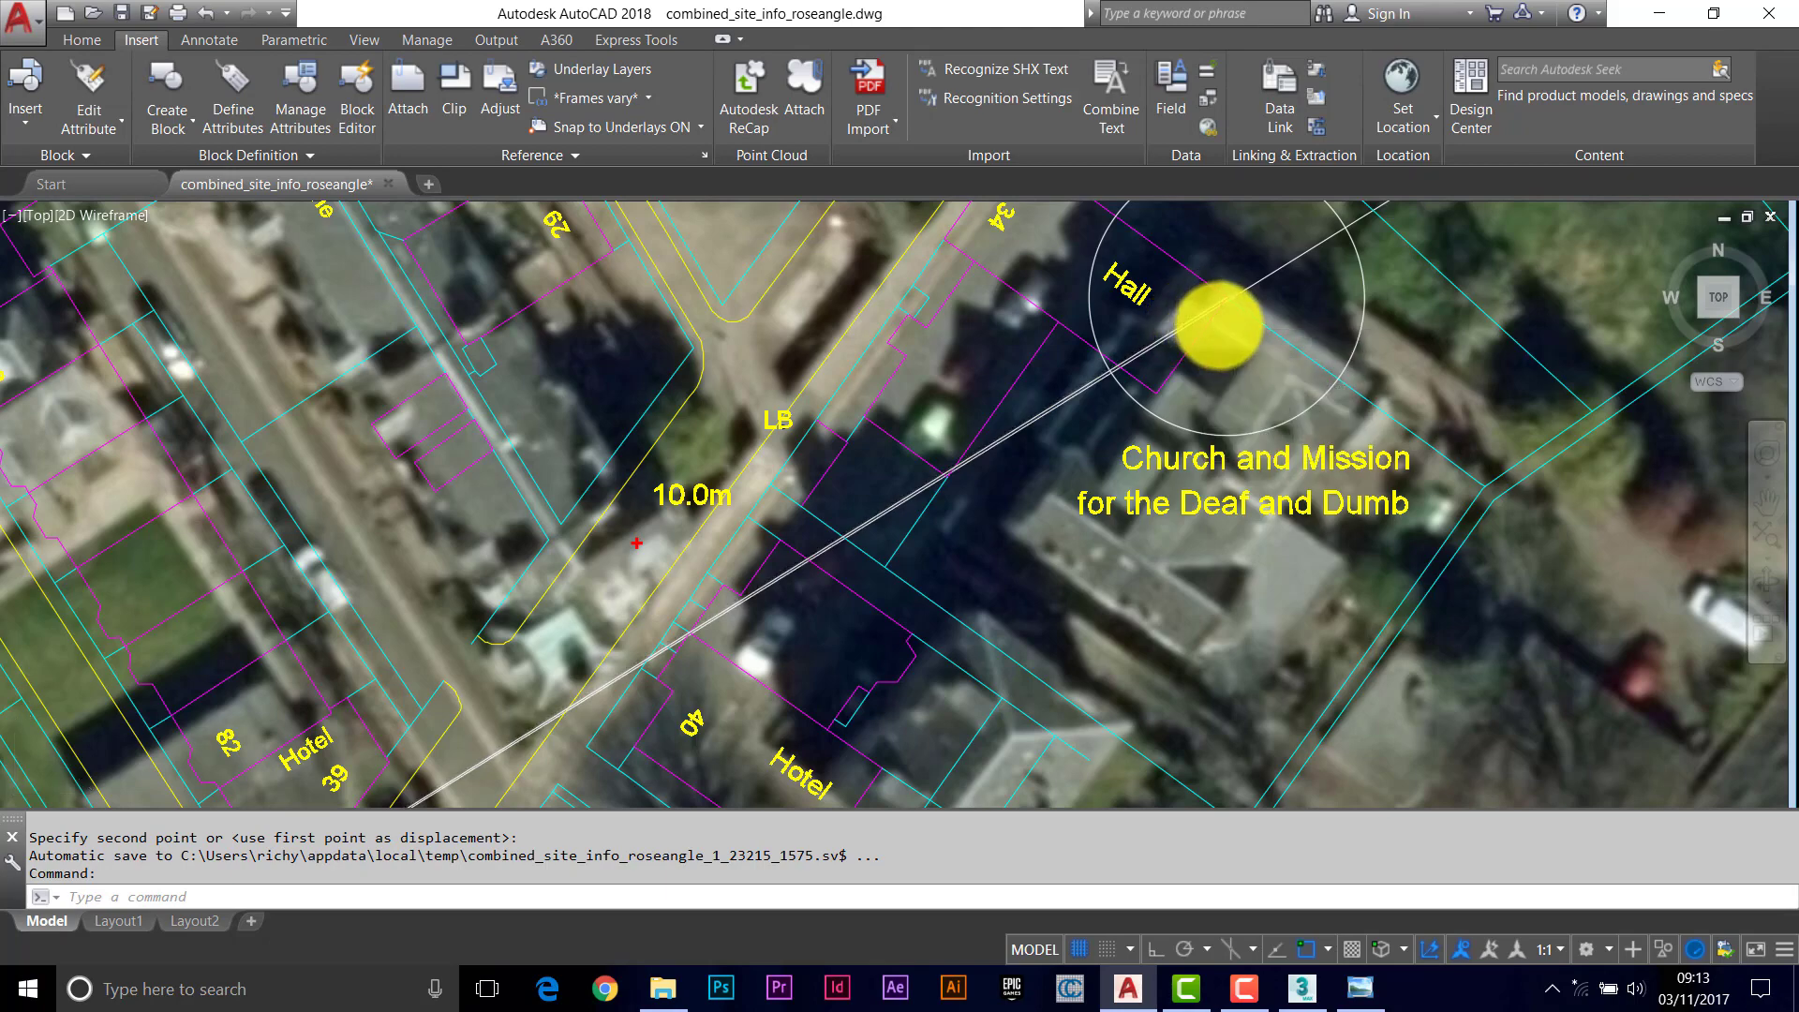
{"action": "scroll", "coordinate": [1218, 323], "scroll_direction": "down", "scroll_amount": 5}
{"action": "scroll", "coordinate": [1218, 323], "scroll_direction": "down", "scroll_amount": 2}
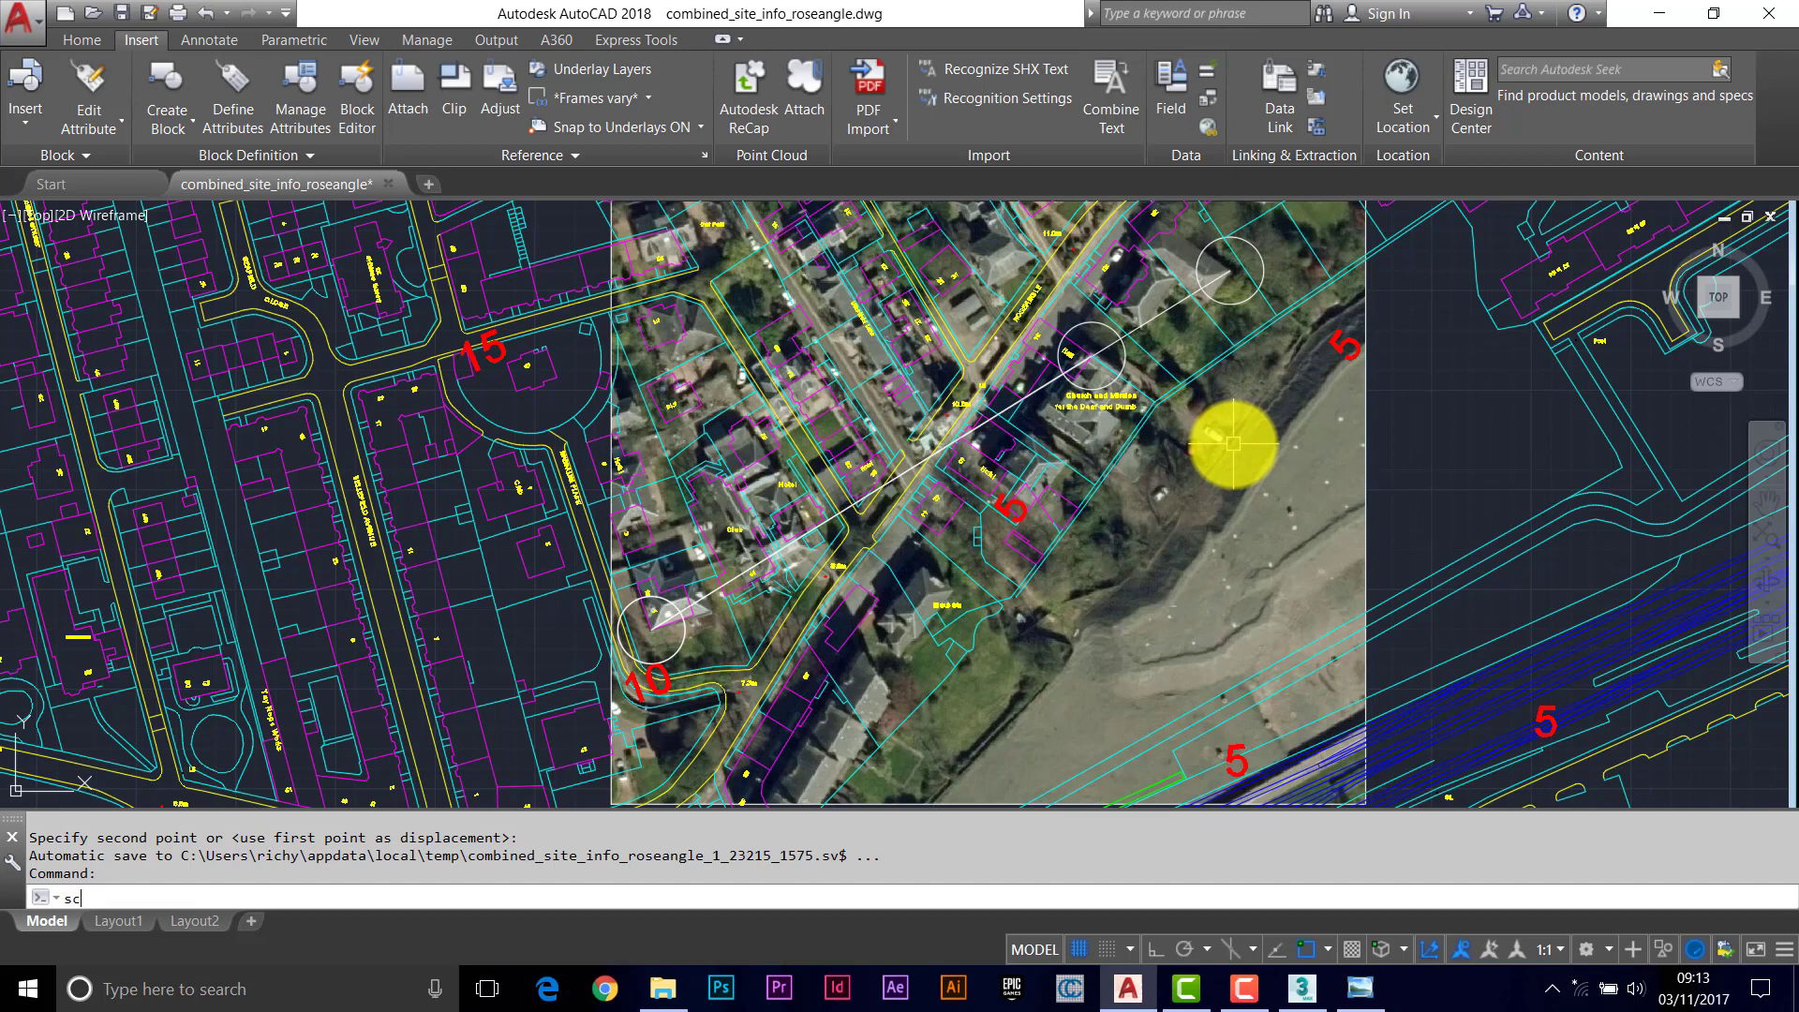
Scale the photo by reference from its lower-left circle, matching the upper-right circle to the plan's Hall circle
{"action": "key", "text": "Return"}
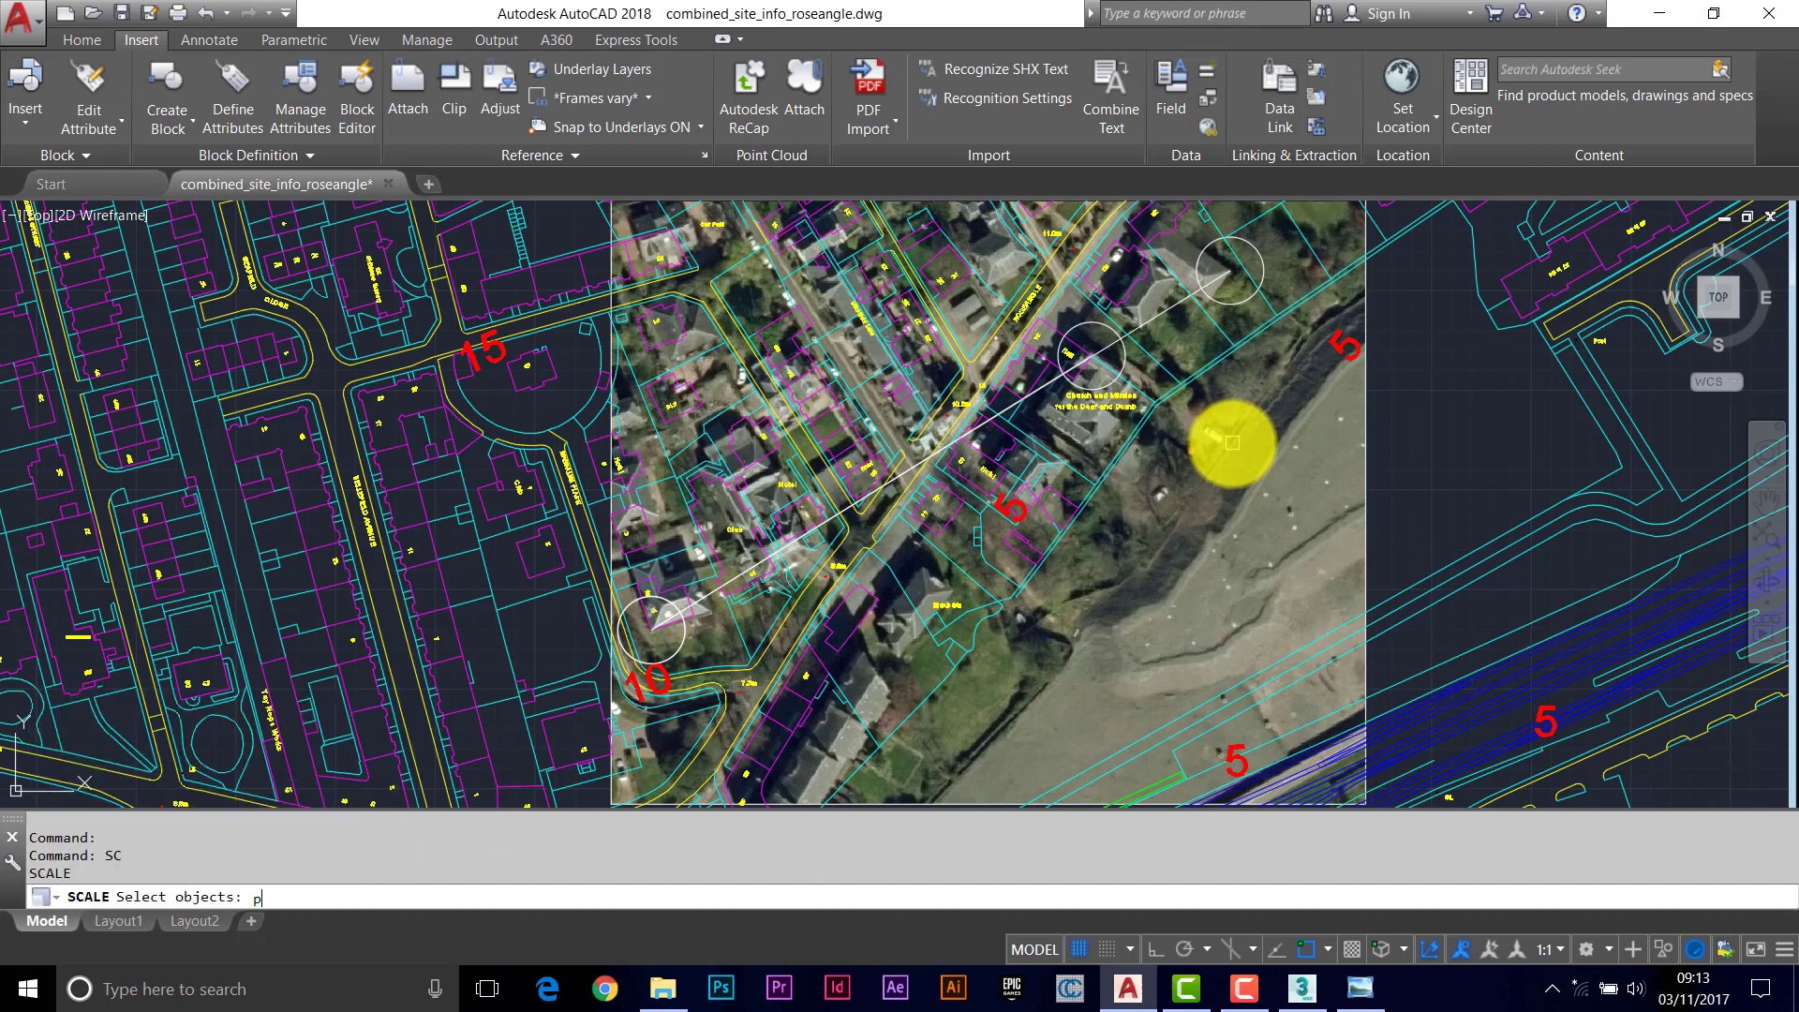
{"action": "type", "text": "p"}
{"action": "key", "text": "Return"}
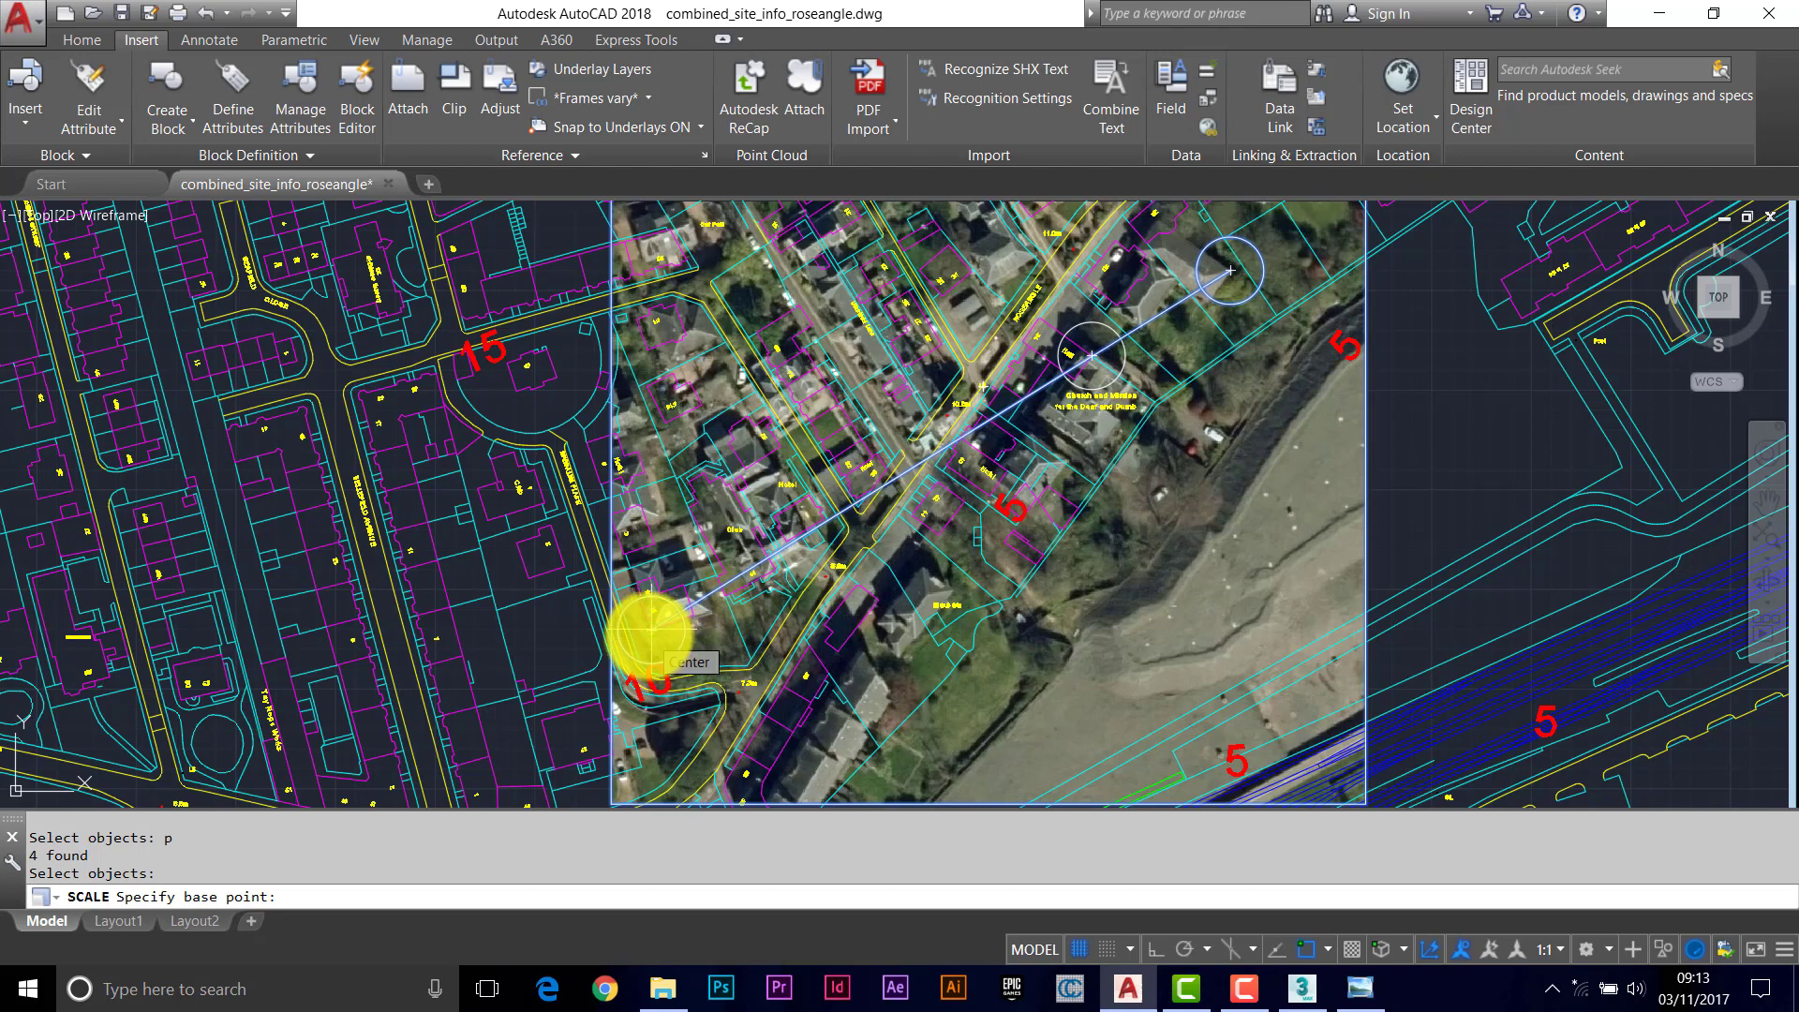
{"action": "left_click", "coordinate": [651, 628]}
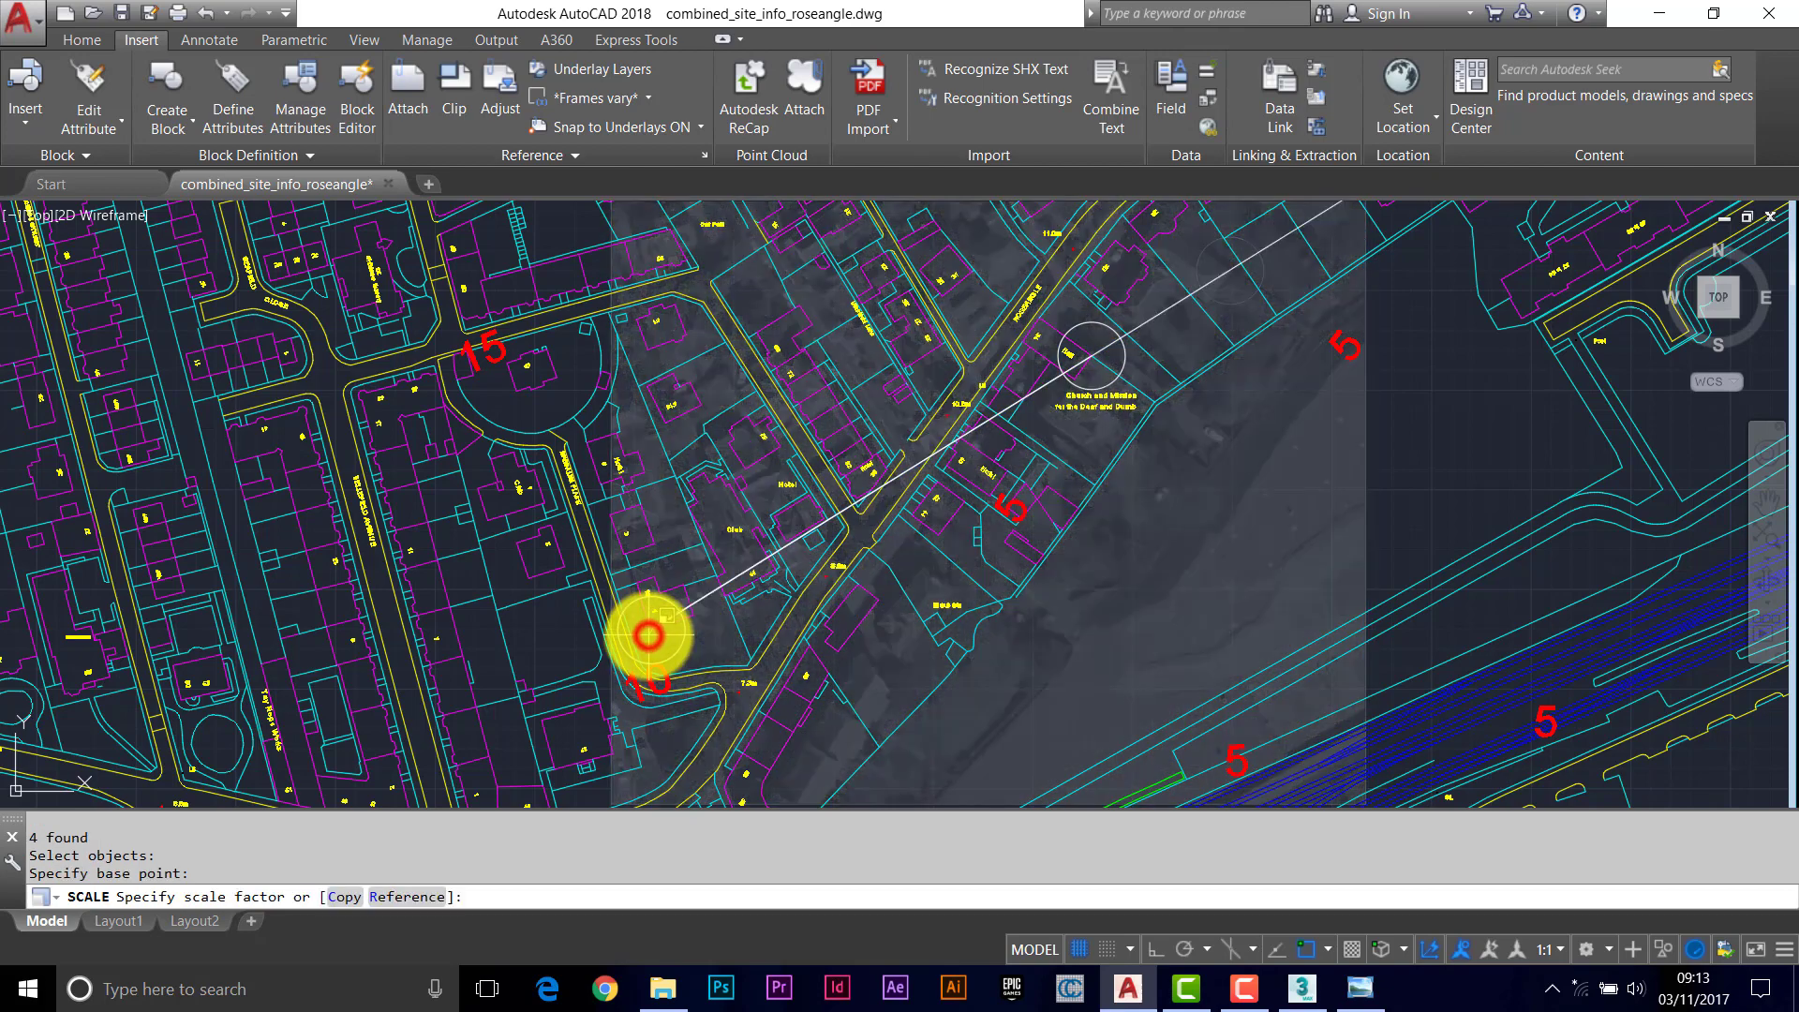
{"action": "left_click", "coordinate": [405, 900]}
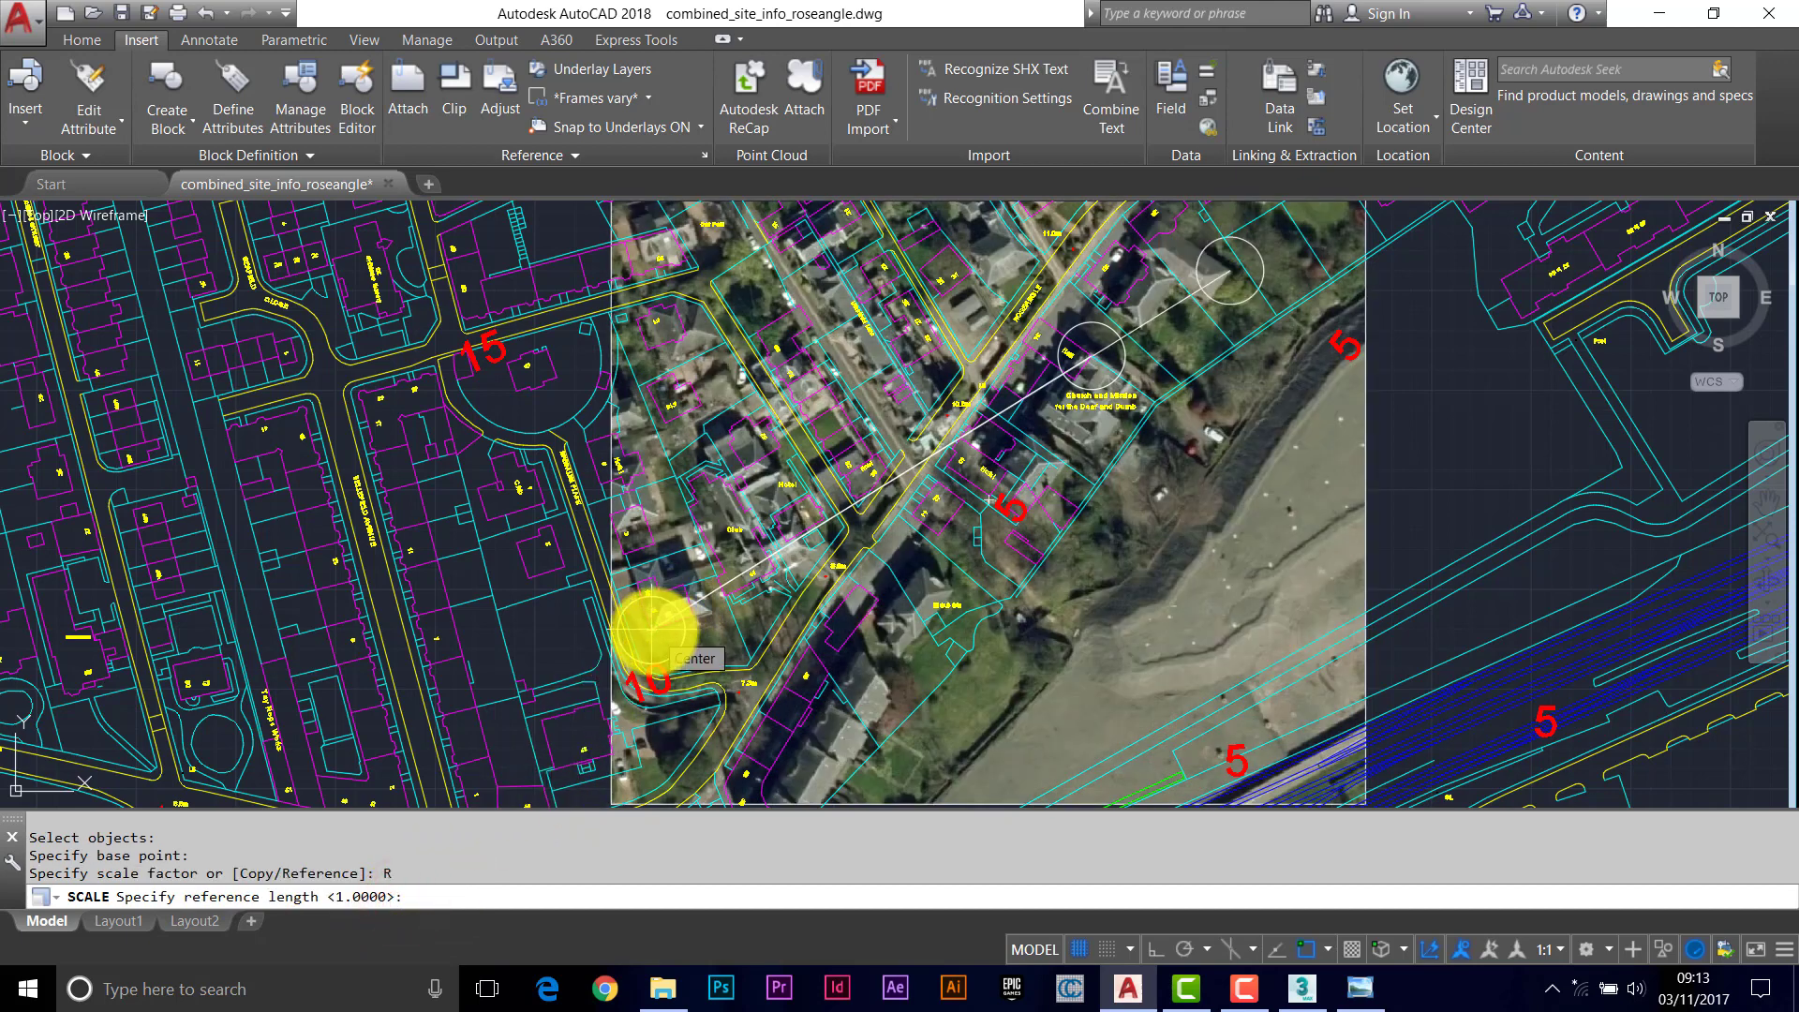
{"action": "left_click", "coordinate": [653, 630]}
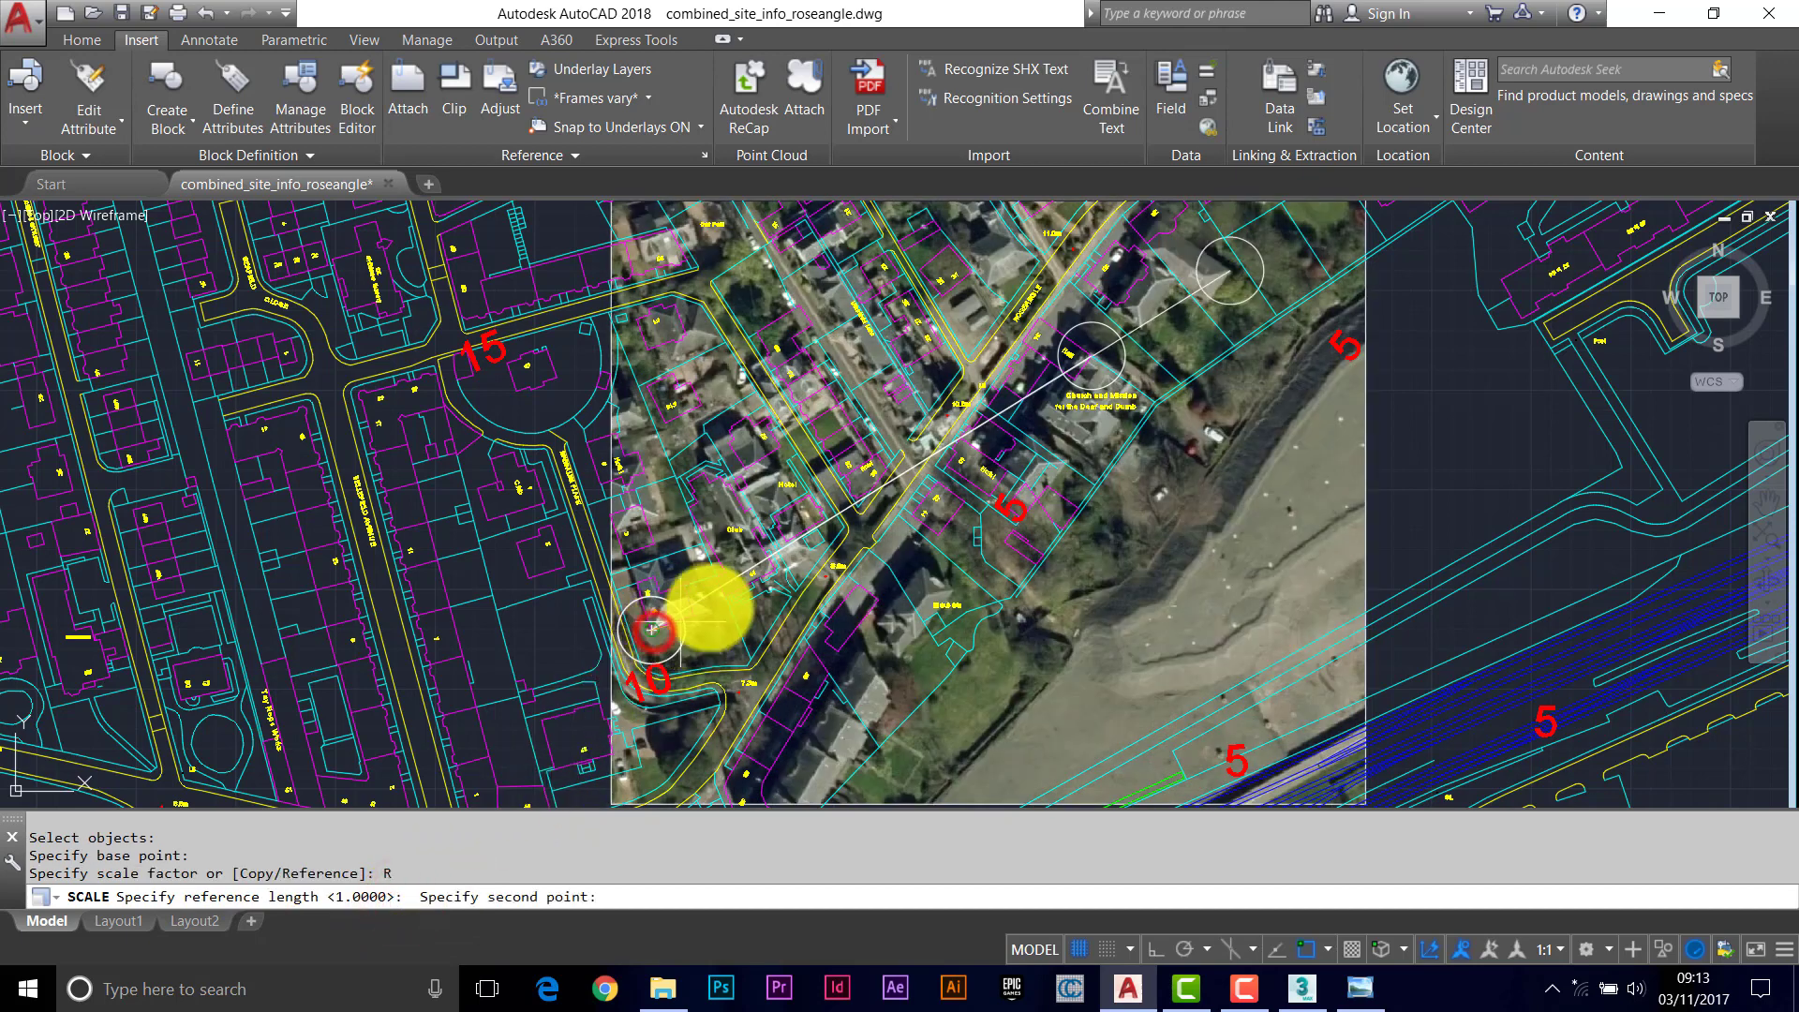
{"action": "left_click", "coordinate": [1232, 269]}
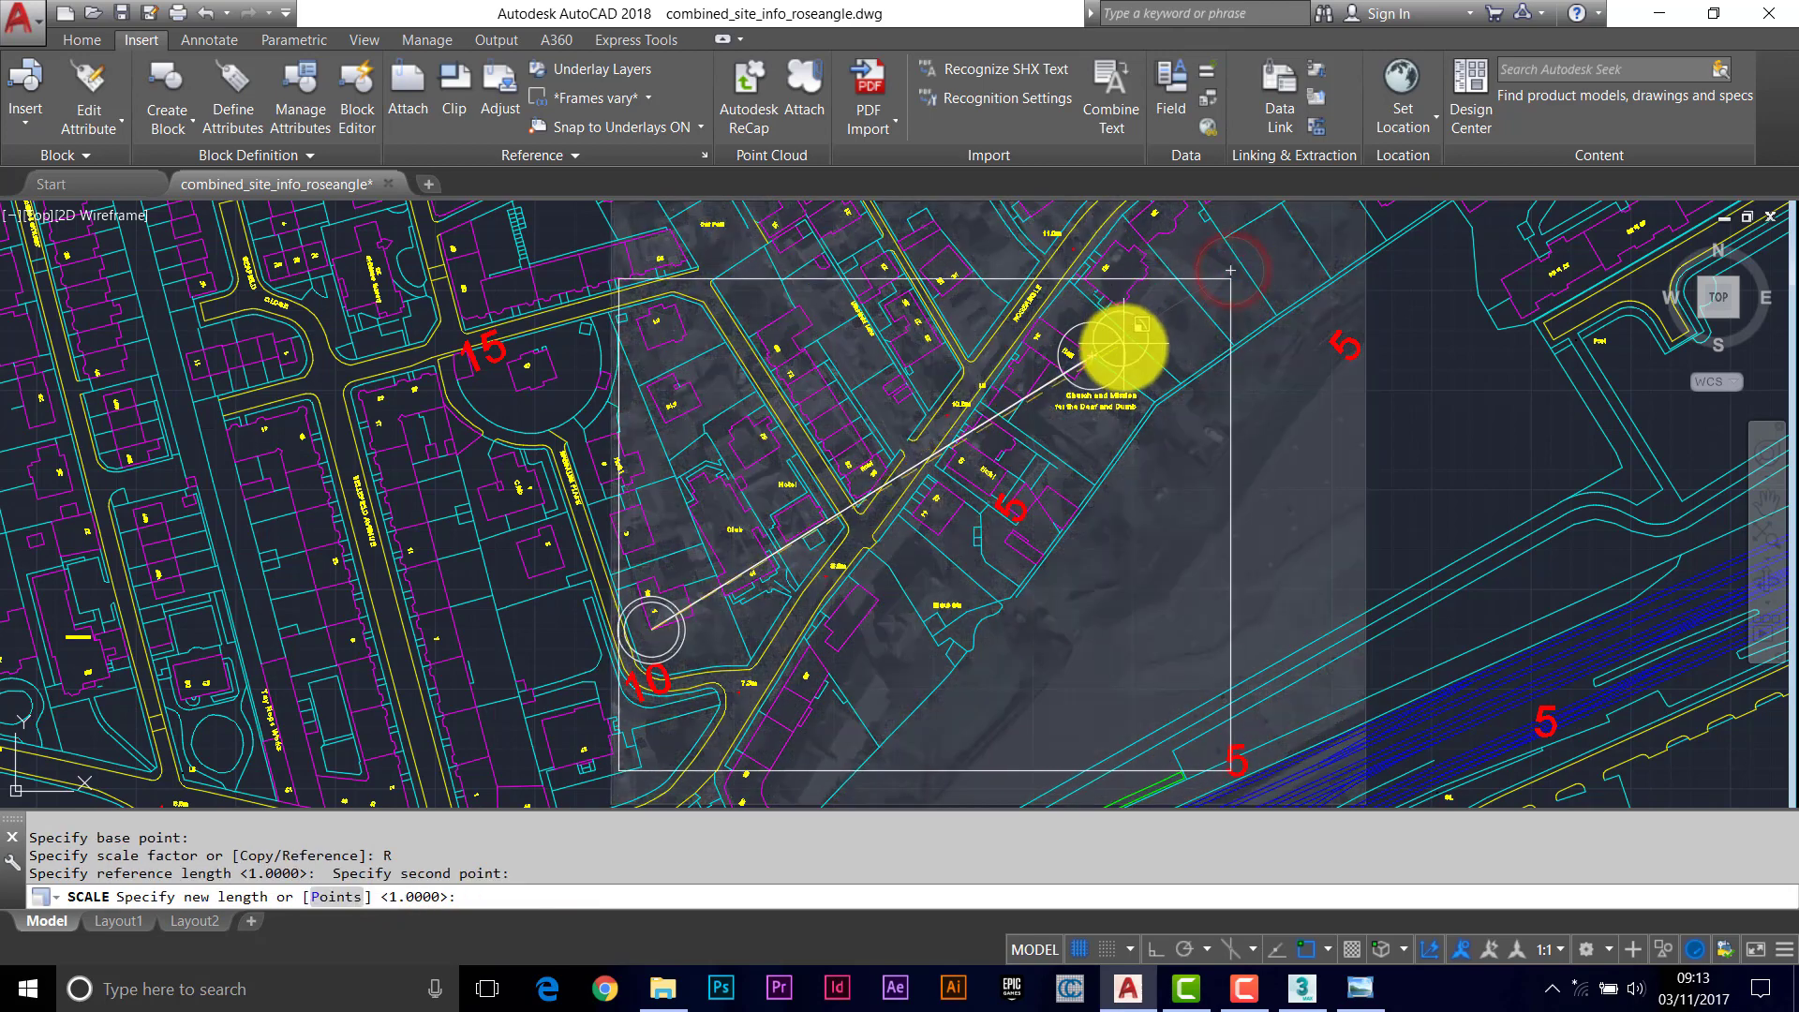
{"action": "left_click", "coordinate": [1118, 363]}
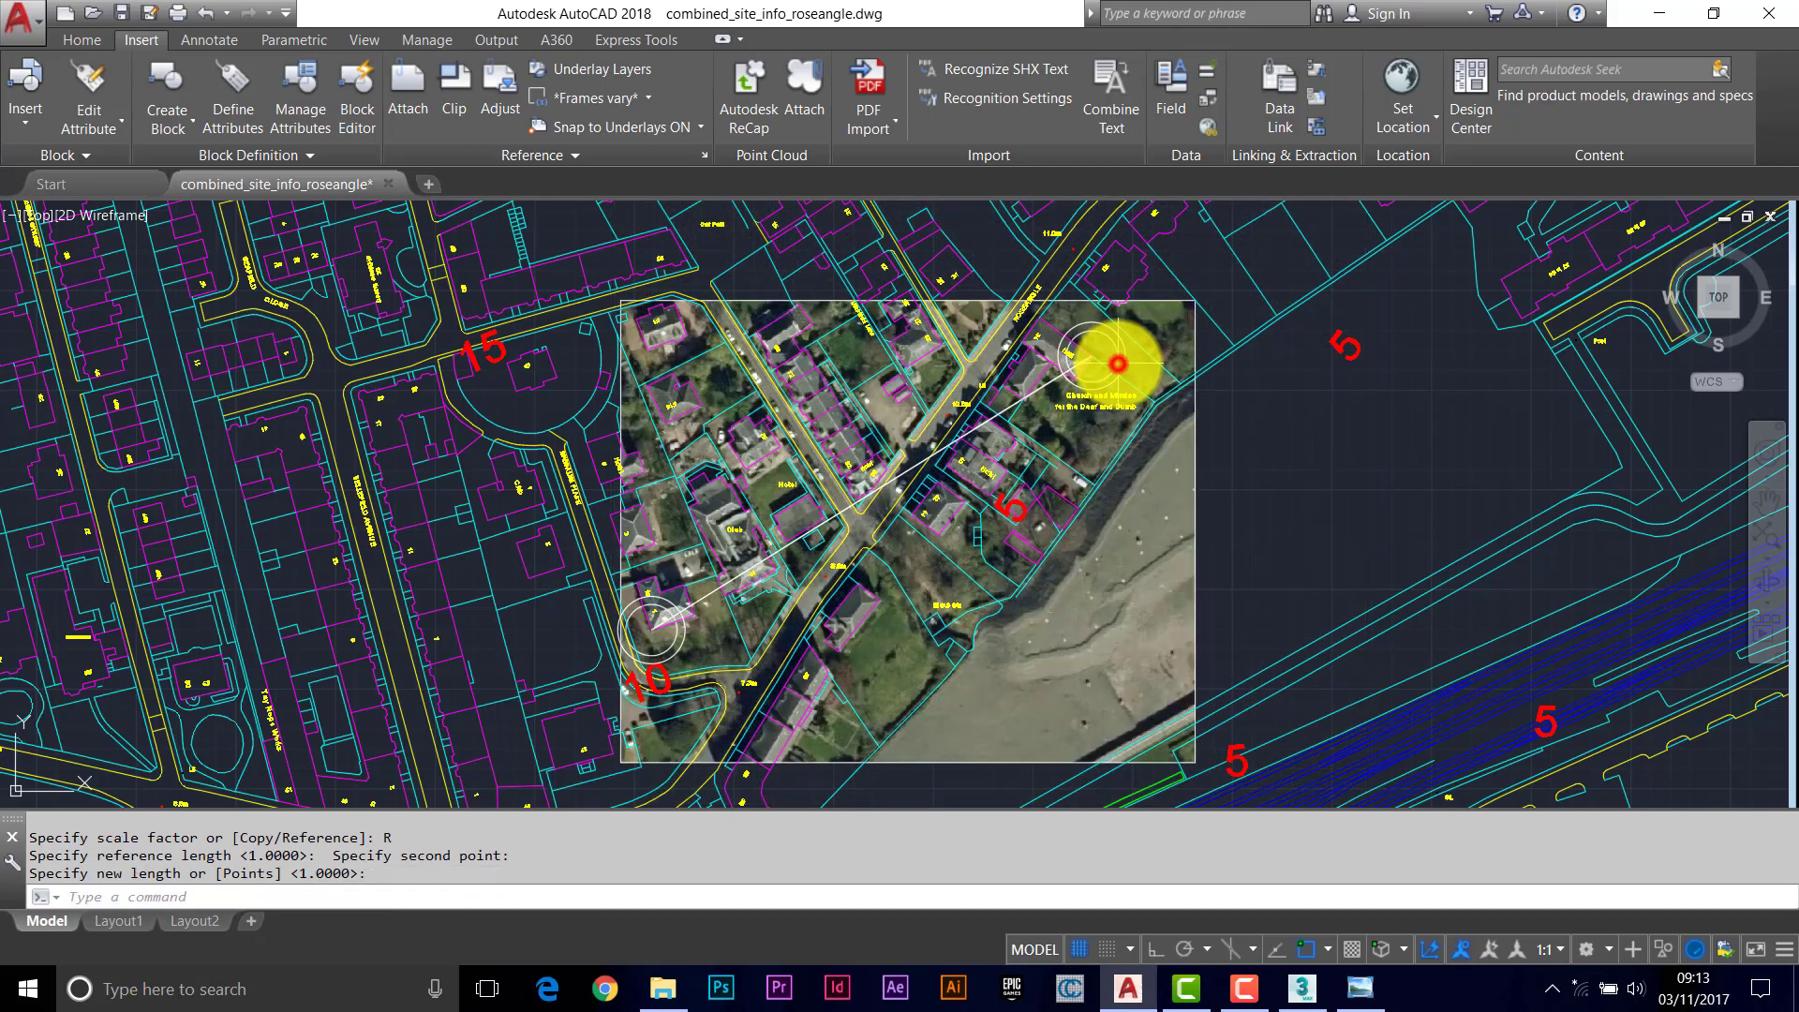
{"action": "scroll", "coordinate": [964, 514], "scroll_direction": "up", "scroll_amount": 7}
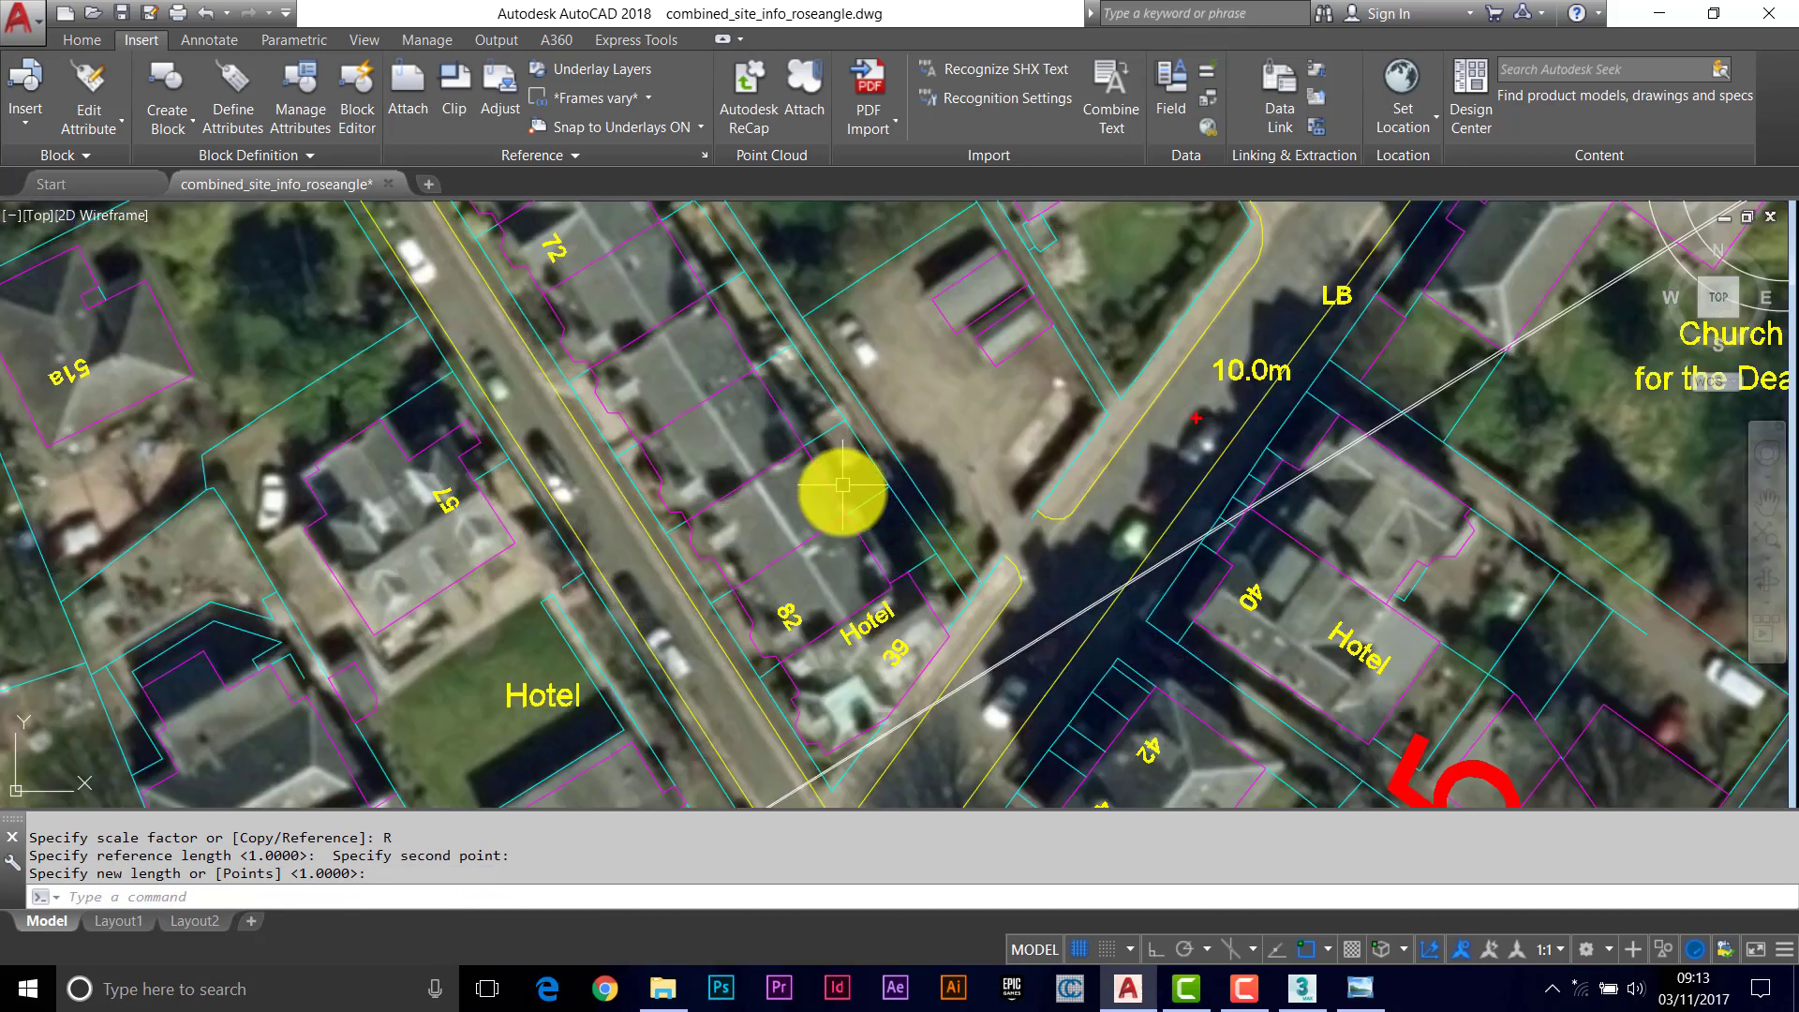
{"action": "mouse_move", "coordinate": [843, 485]}
{"action": "middle_mouse_down"}
{"action": "mouse_move", "coordinate": [915, 582]}
{"action": "mouse_move", "coordinate": [1008, 570]}
{"action": "middle_mouse_up"}
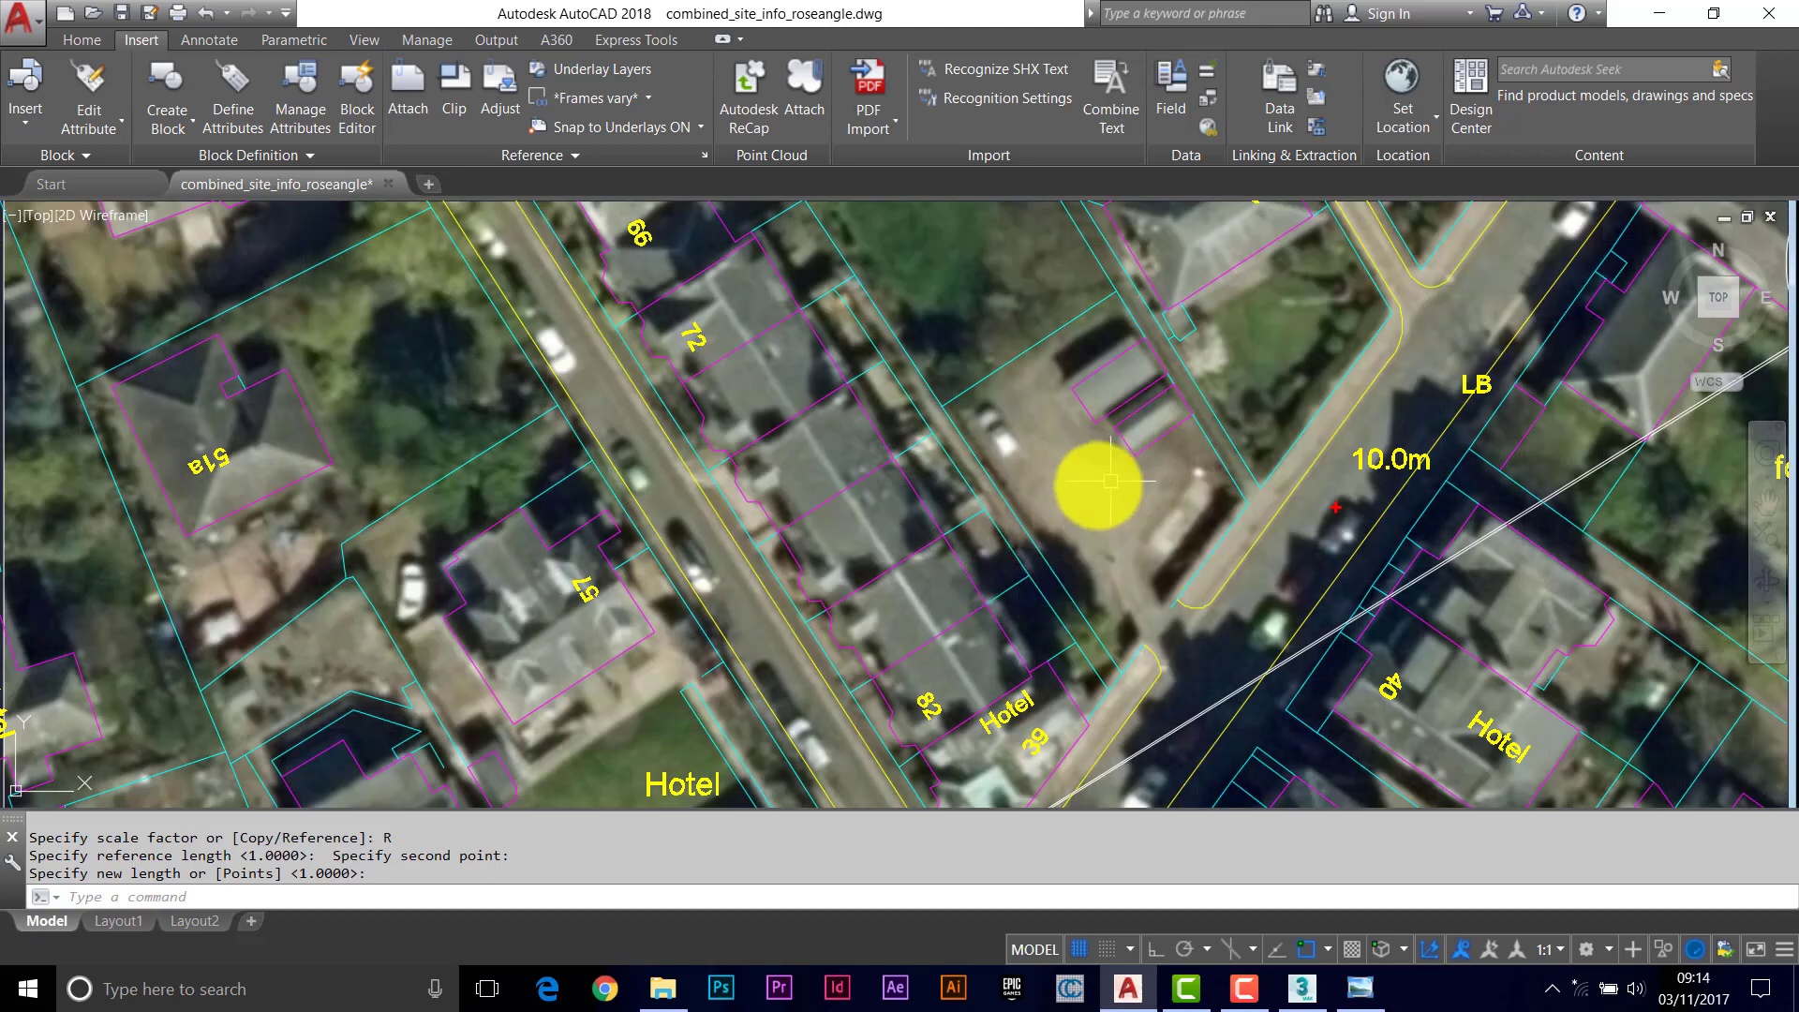
{"action": "middle_click_drag", "start_coordinate": [1032, 485], "coordinate": [1305, 484]}
{"action": "middle_click_drag", "start_coordinate": [763, 553], "coordinate": [691, 534]}
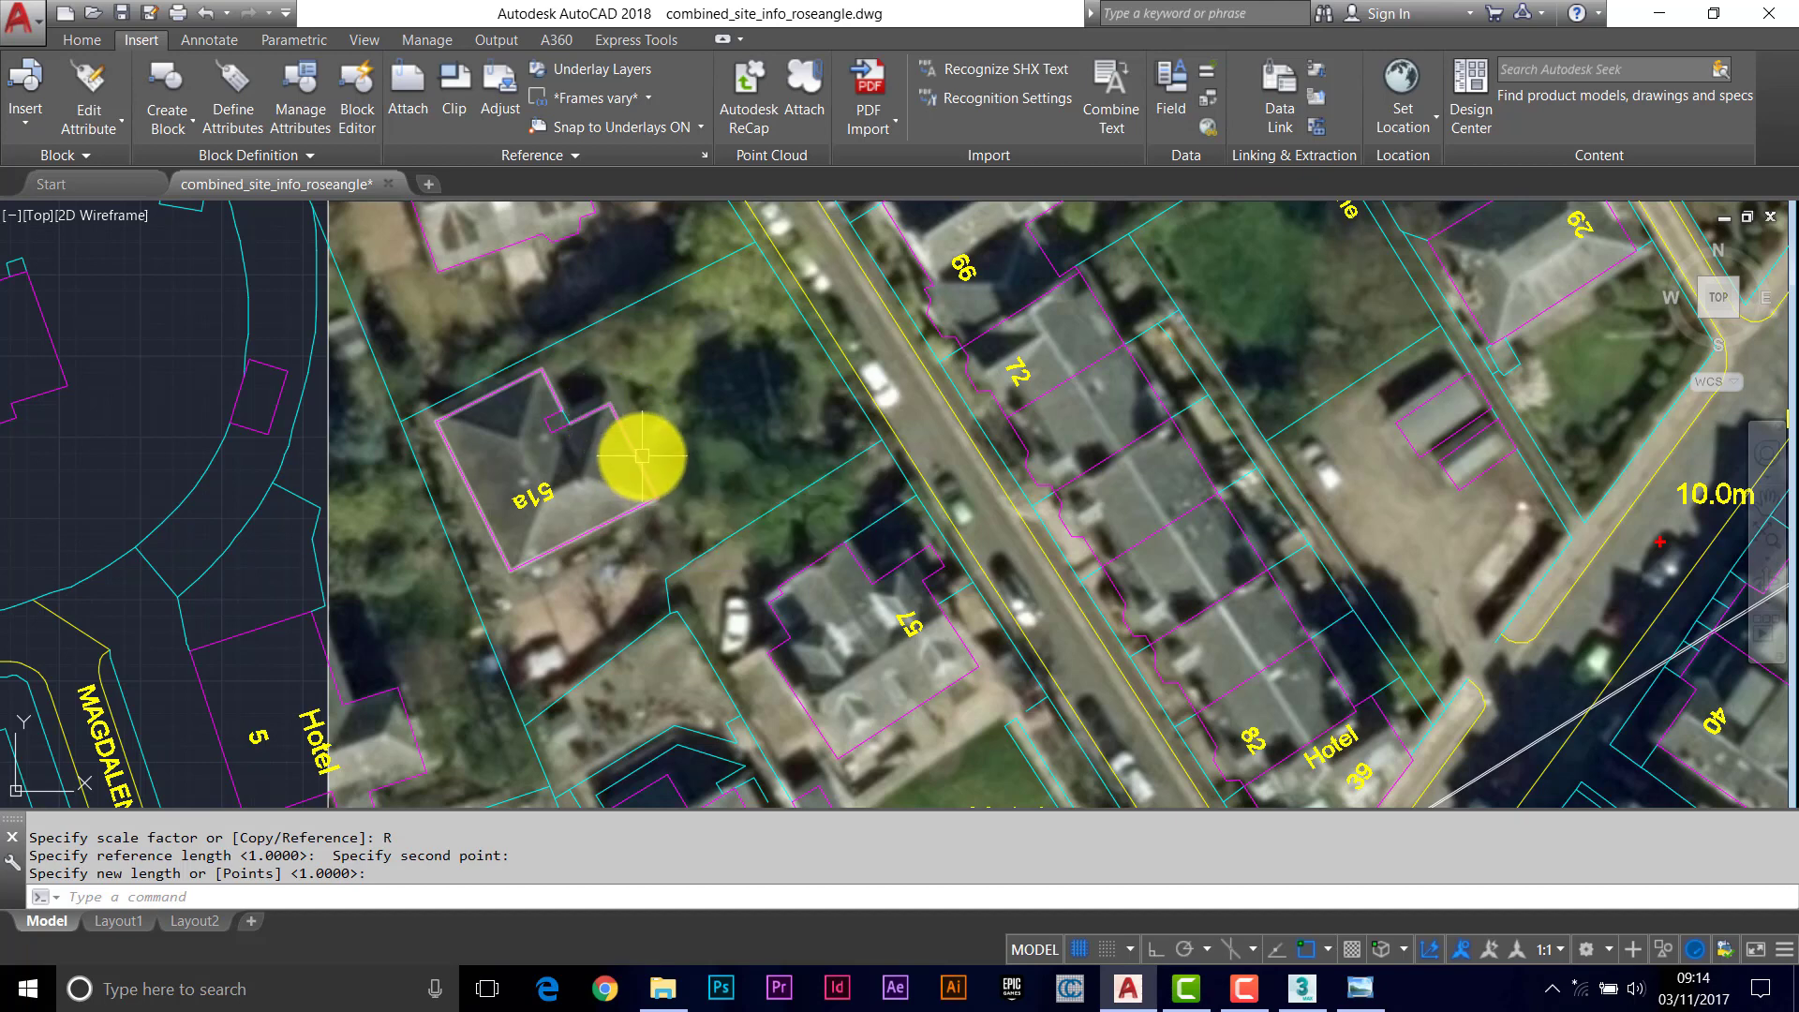
{"action": "scroll", "coordinate": [899, 465], "scroll_direction": "down", "scroll_amount": 5}
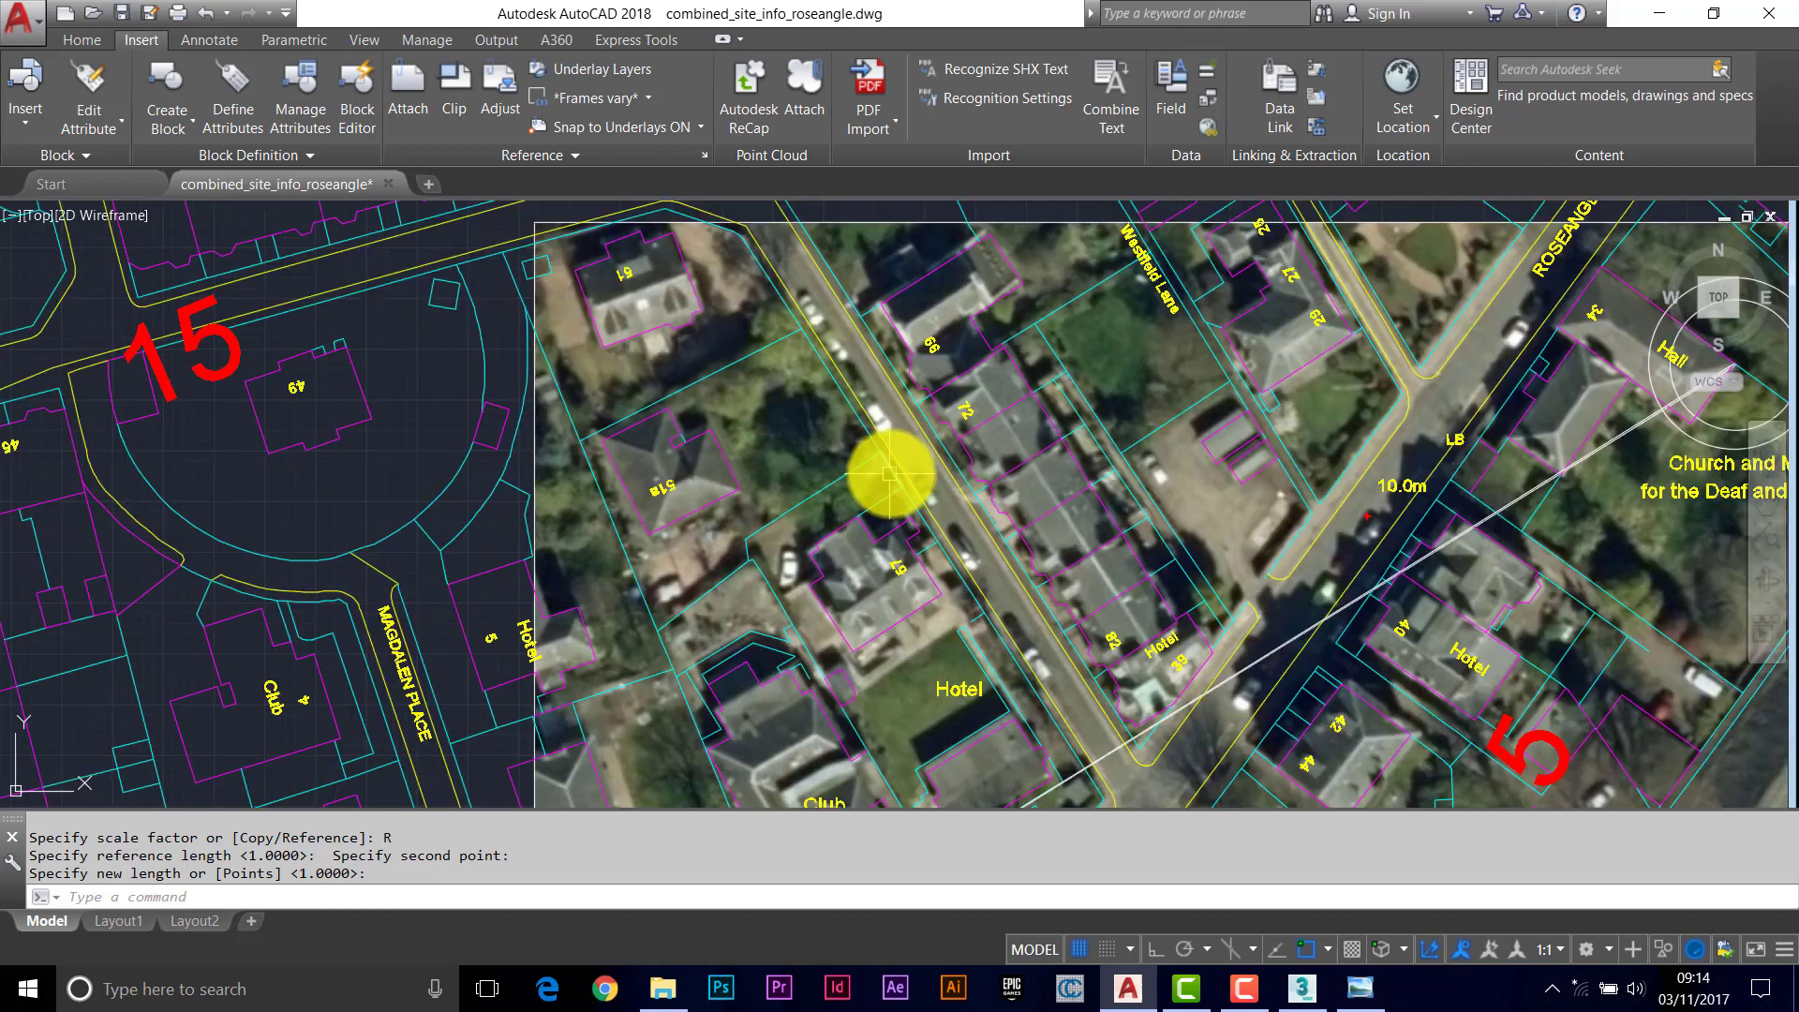
Erase the white measurement line with E
{"action": "key", "text": "Escape"}
{"action": "type", "text": "e"}
{"action": "key", "text": "Return"}
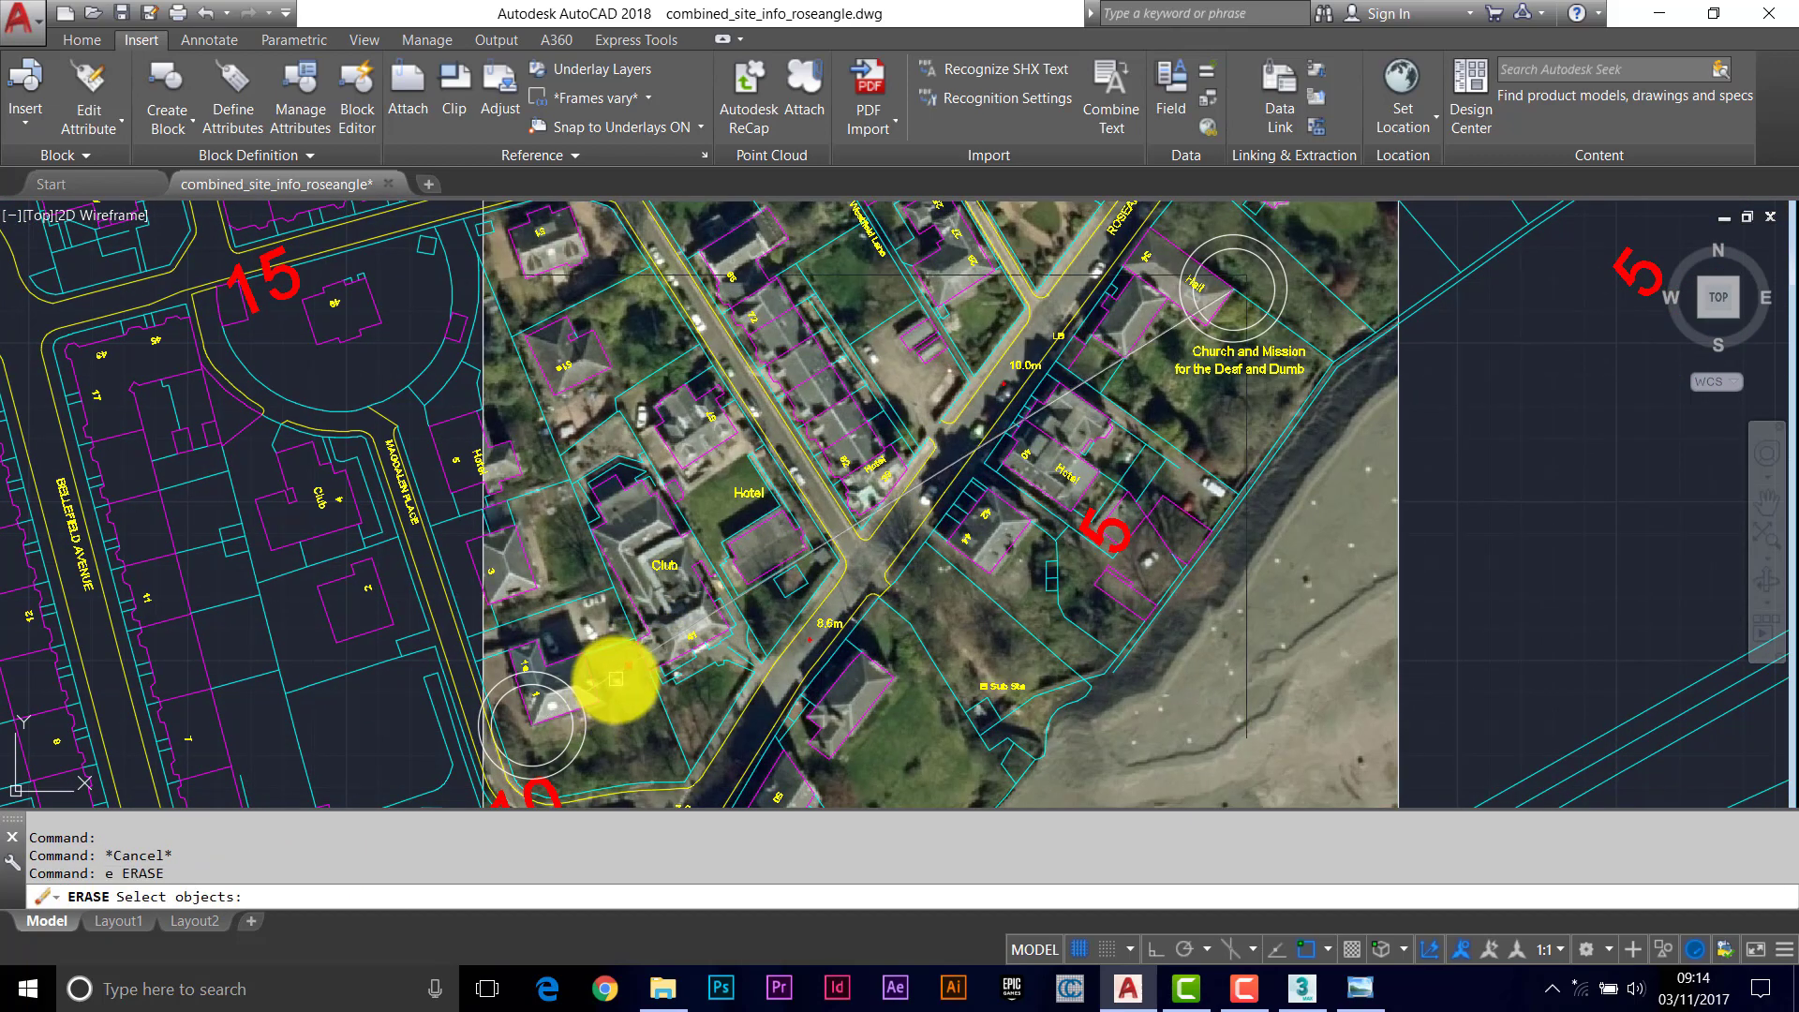
{"action": "left_click", "coordinate": [616, 676]}
{"action": "key", "text": "Return"}
{"action": "key", "text": "Return"}
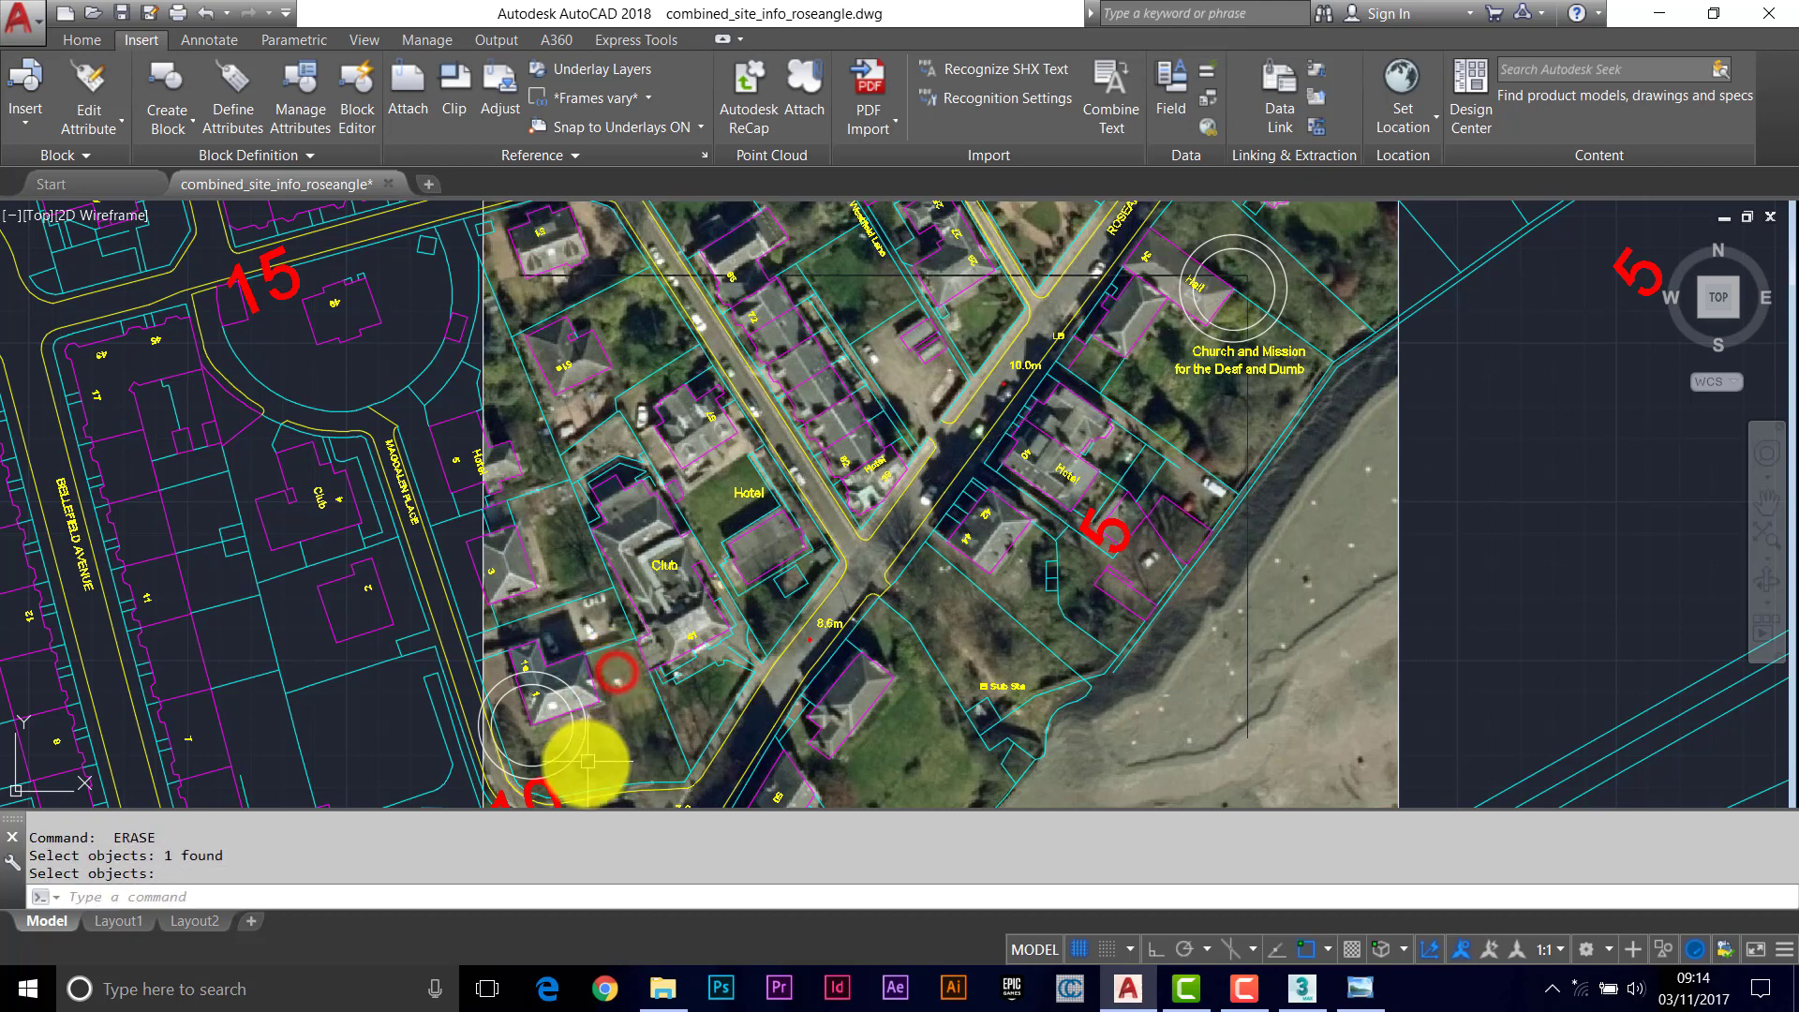
Pick the lower-left and church reference circles for erasing, then zoom out over the whole photo
{"action": "left_click", "coordinate": [567, 754]}
{"action": "left_click", "coordinate": [1252, 359]}
{"action": "right_click", "coordinate": [1254, 339]}
{"action": "scroll", "coordinate": [1237, 365], "scroll_direction": "down", "scroll_amount": 2}
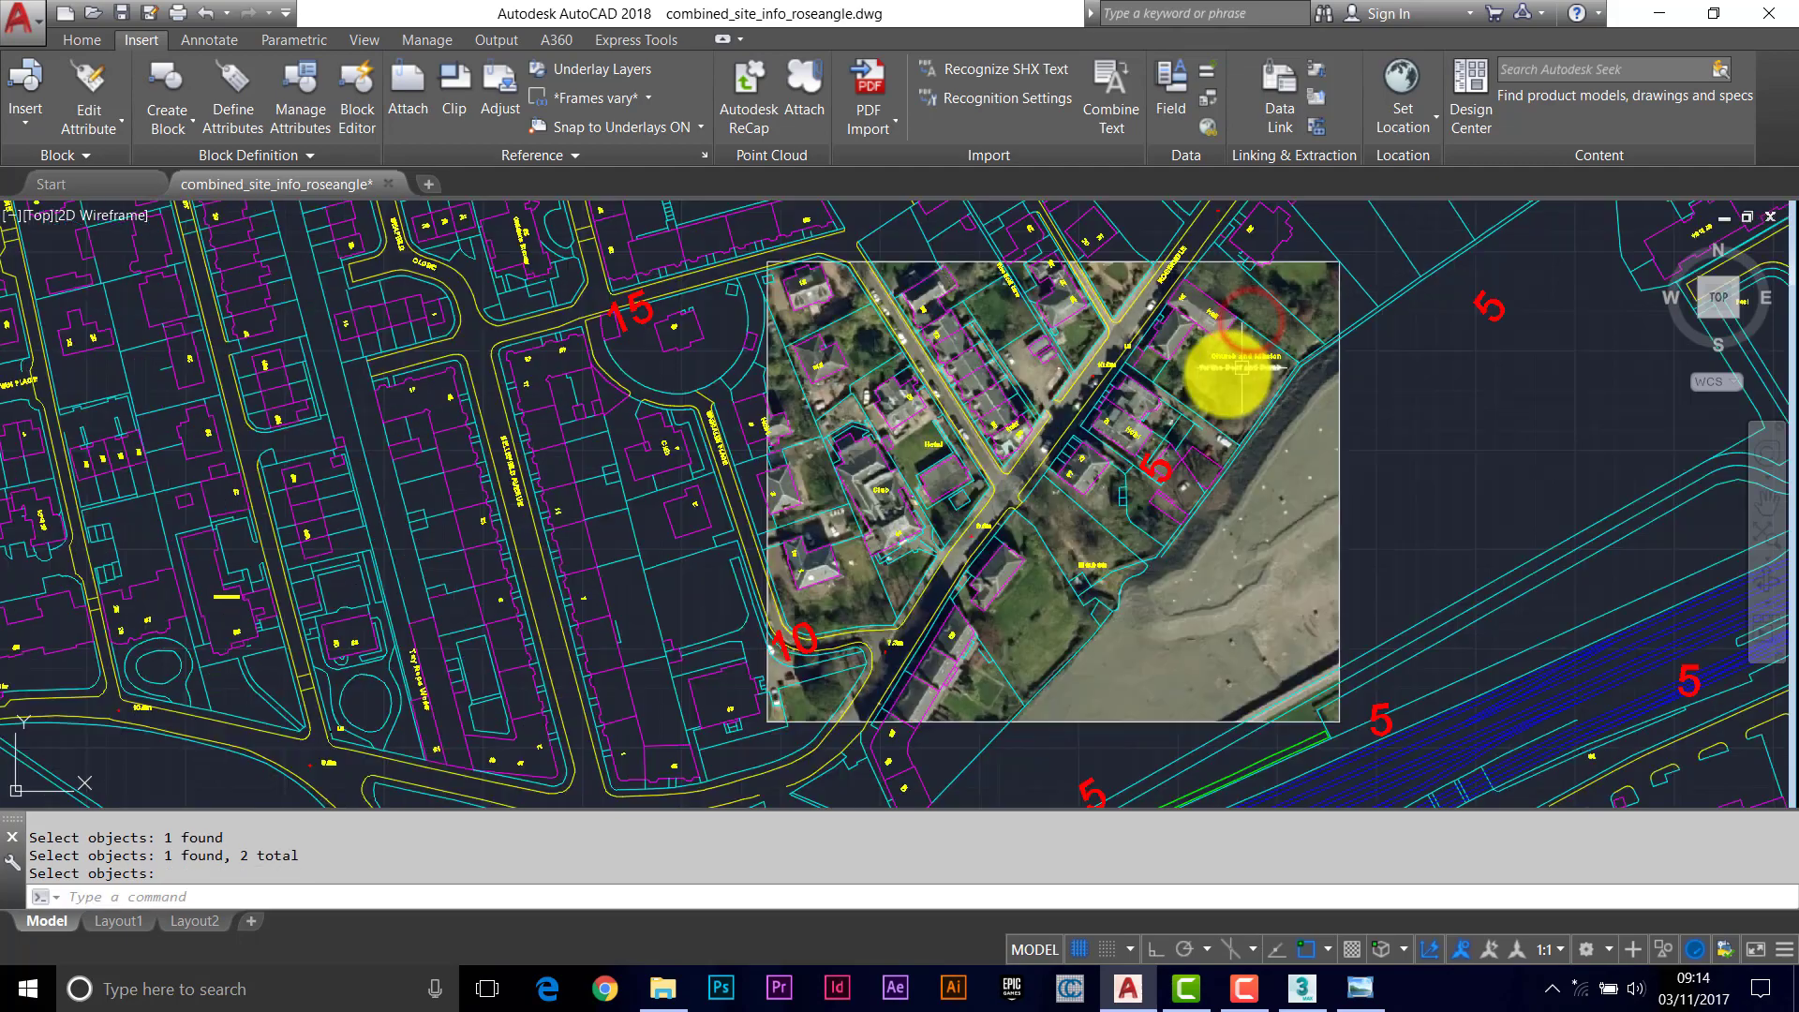
{"action": "mouse_move", "coordinate": [1226, 382]}
{"action": "middle_mouse_down"}
{"action": "mouse_move", "coordinate": [1122, 377]}
{"action": "mouse_move", "coordinate": [903, 442]}
{"action": "middle_mouse_up"}
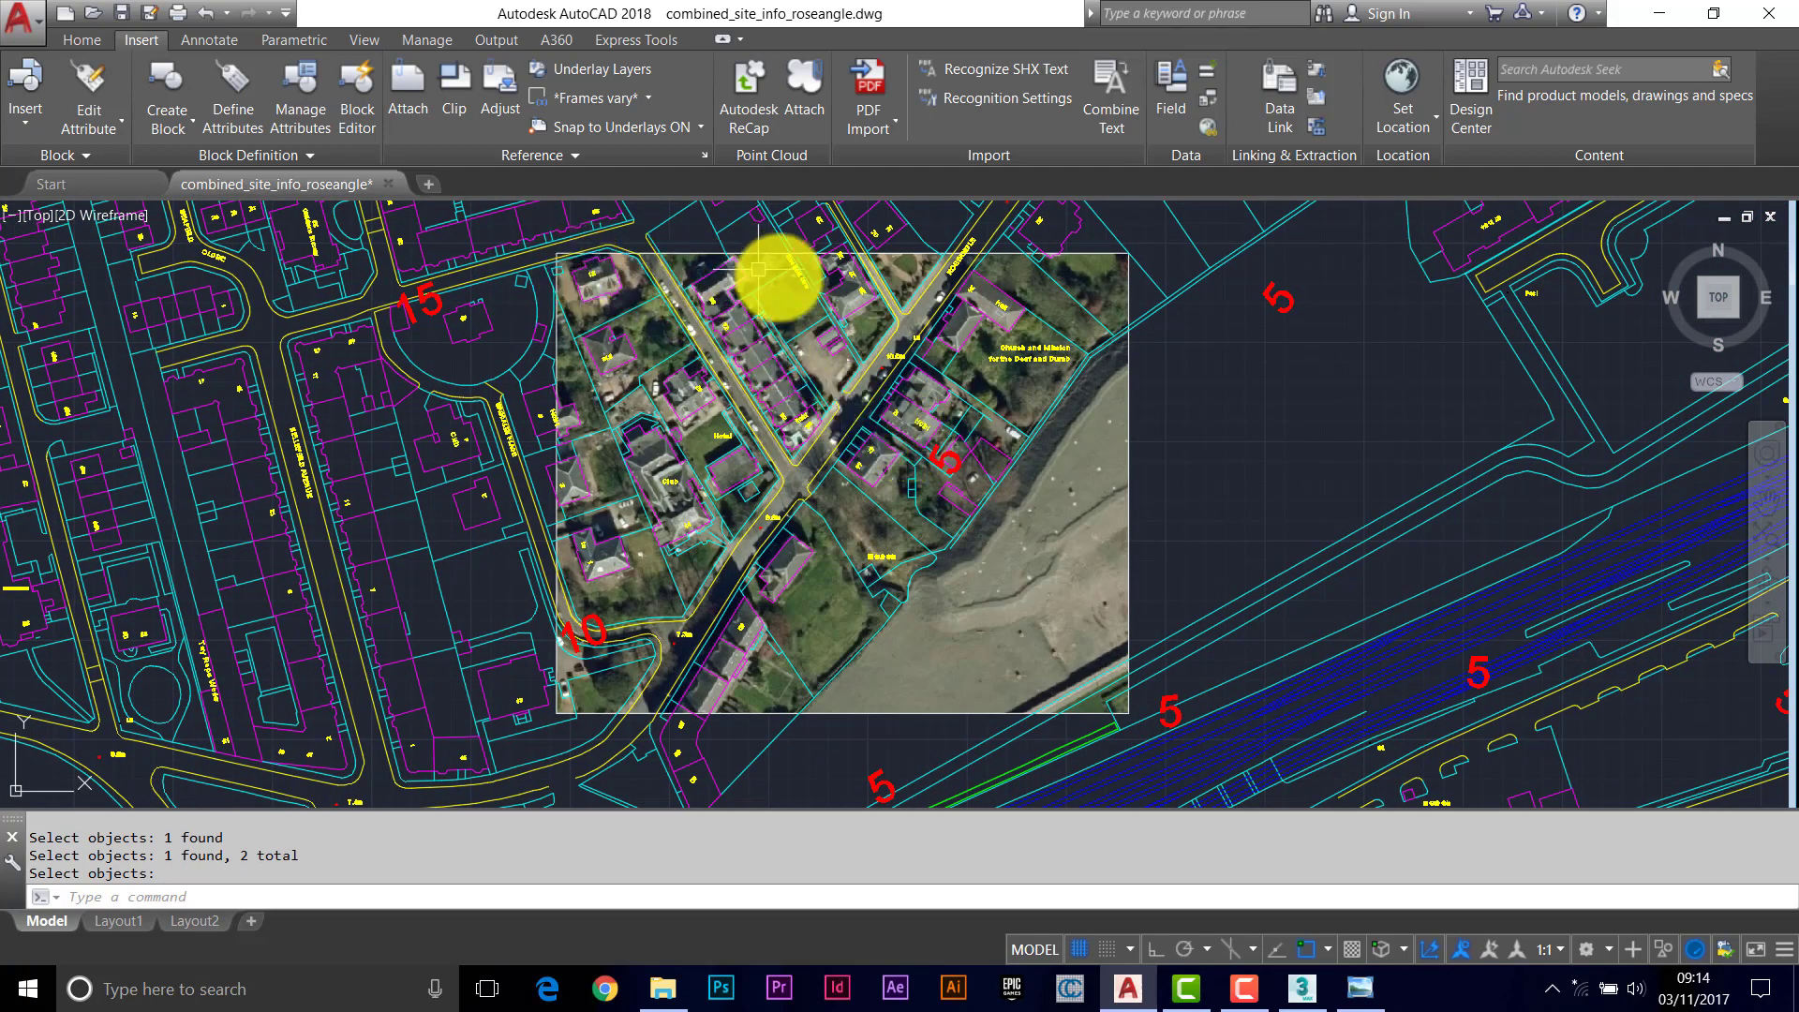
{"action": "scroll", "coordinate": [1083, 671], "scroll_direction": "down", "scroll_amount": 2}
{"action": "mouse_move", "coordinate": [1052, 634]}
{"action": "middle_mouse_down"}
{"action": "mouse_move", "coordinate": [1012, 562]}
{"action": "mouse_move", "coordinate": [984, 571]}
{"action": "middle_mouse_up"}
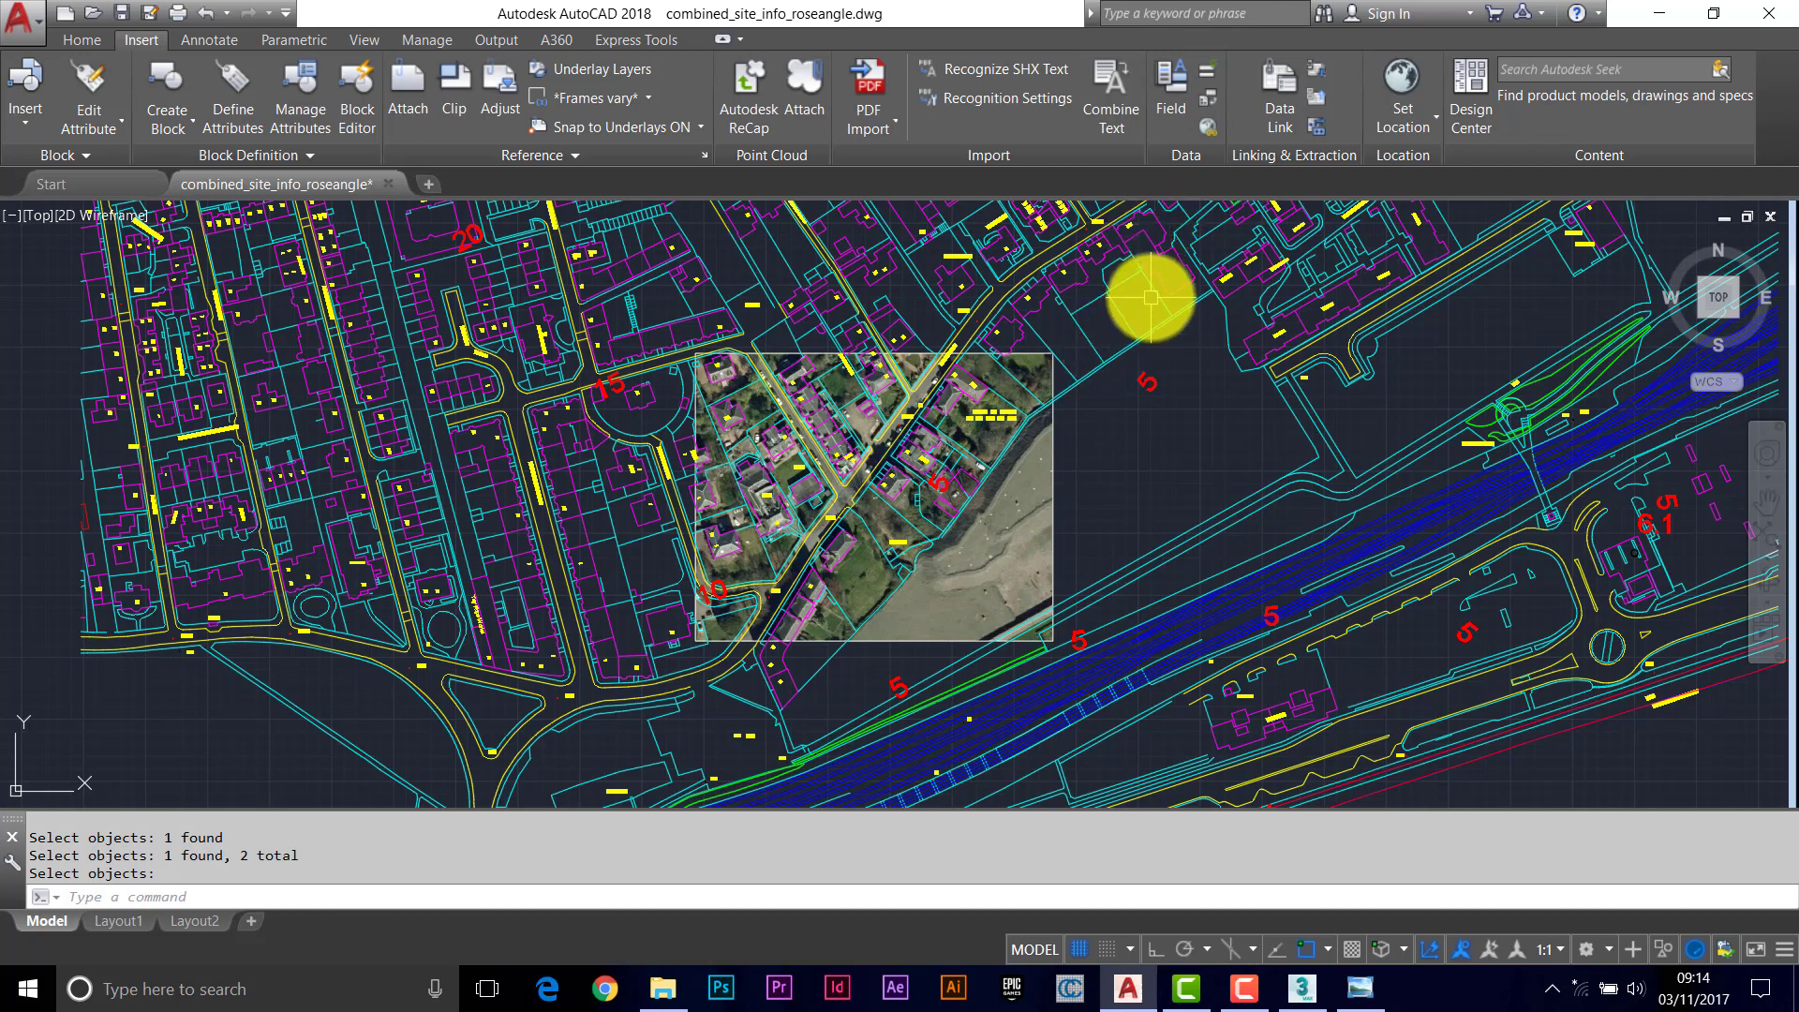
{"action": "scroll", "coordinate": [1128, 365], "scroll_direction": "down", "scroll_amount": 4}
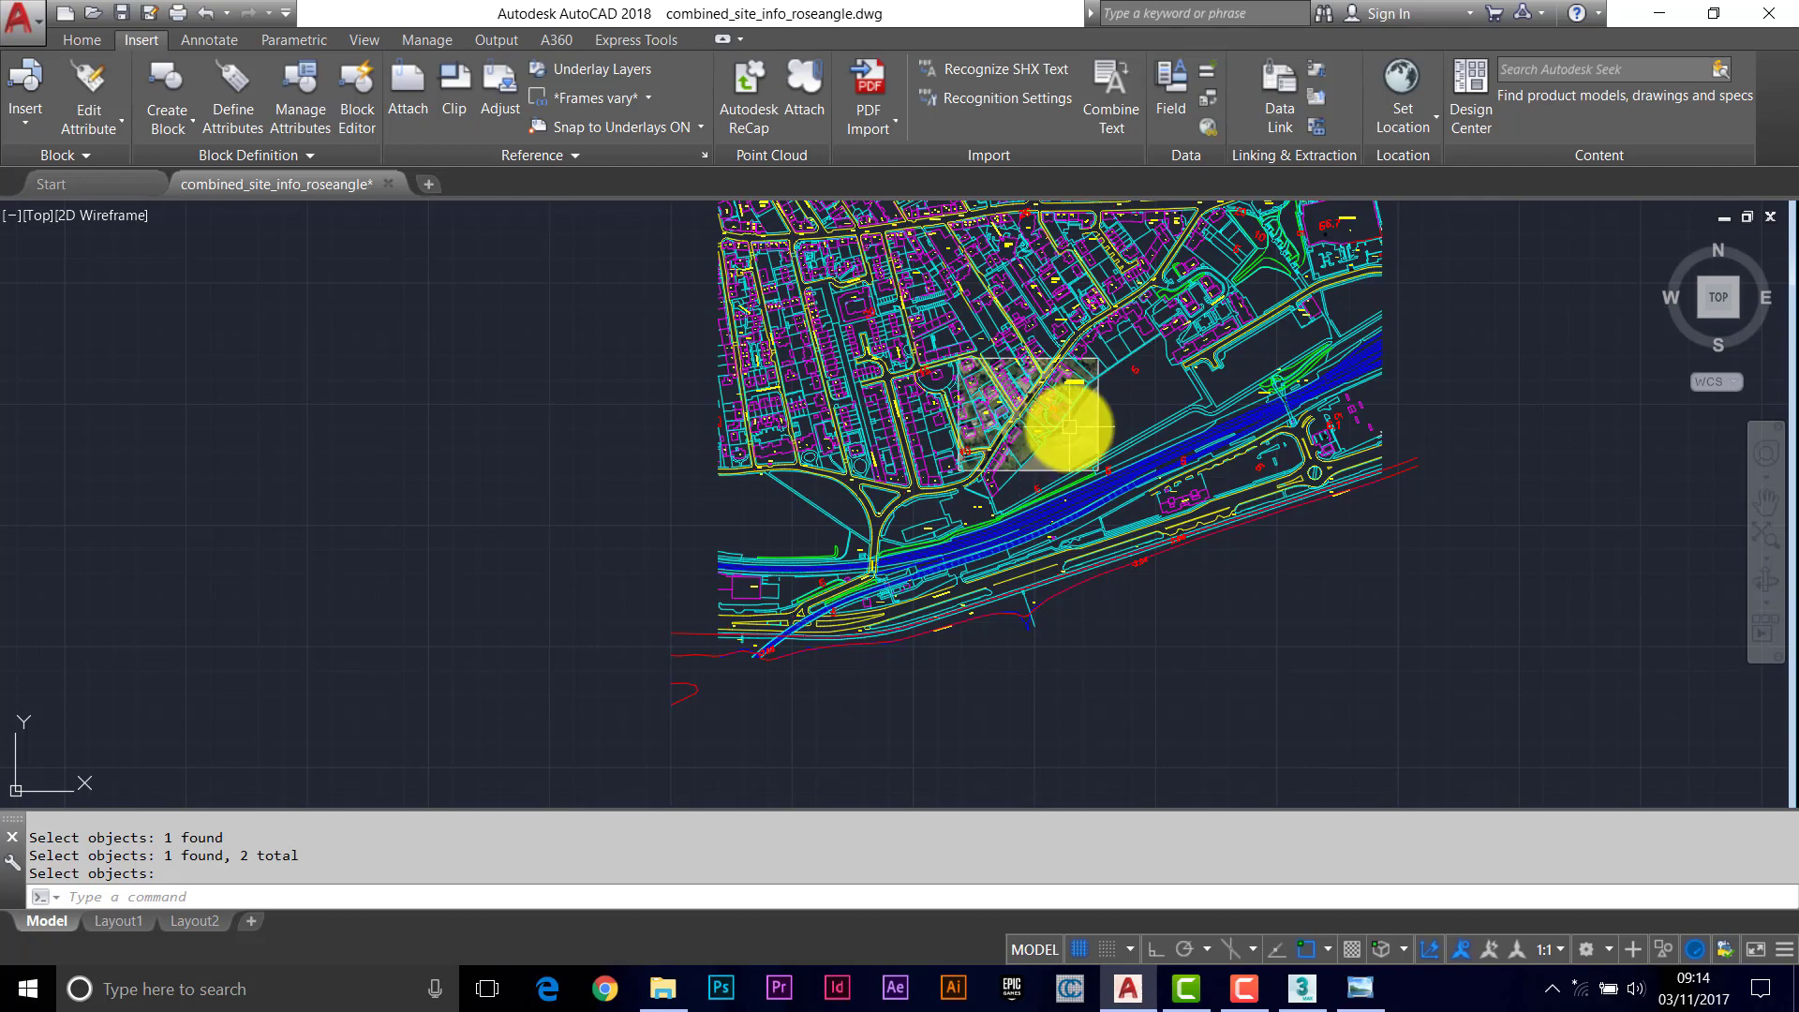
{"action": "scroll", "coordinate": [1069, 426], "scroll_direction": "up", "scroll_amount": 4}
{"action": "middle_click_drag", "start_coordinate": [1052, 381], "coordinate": [1036, 426]}
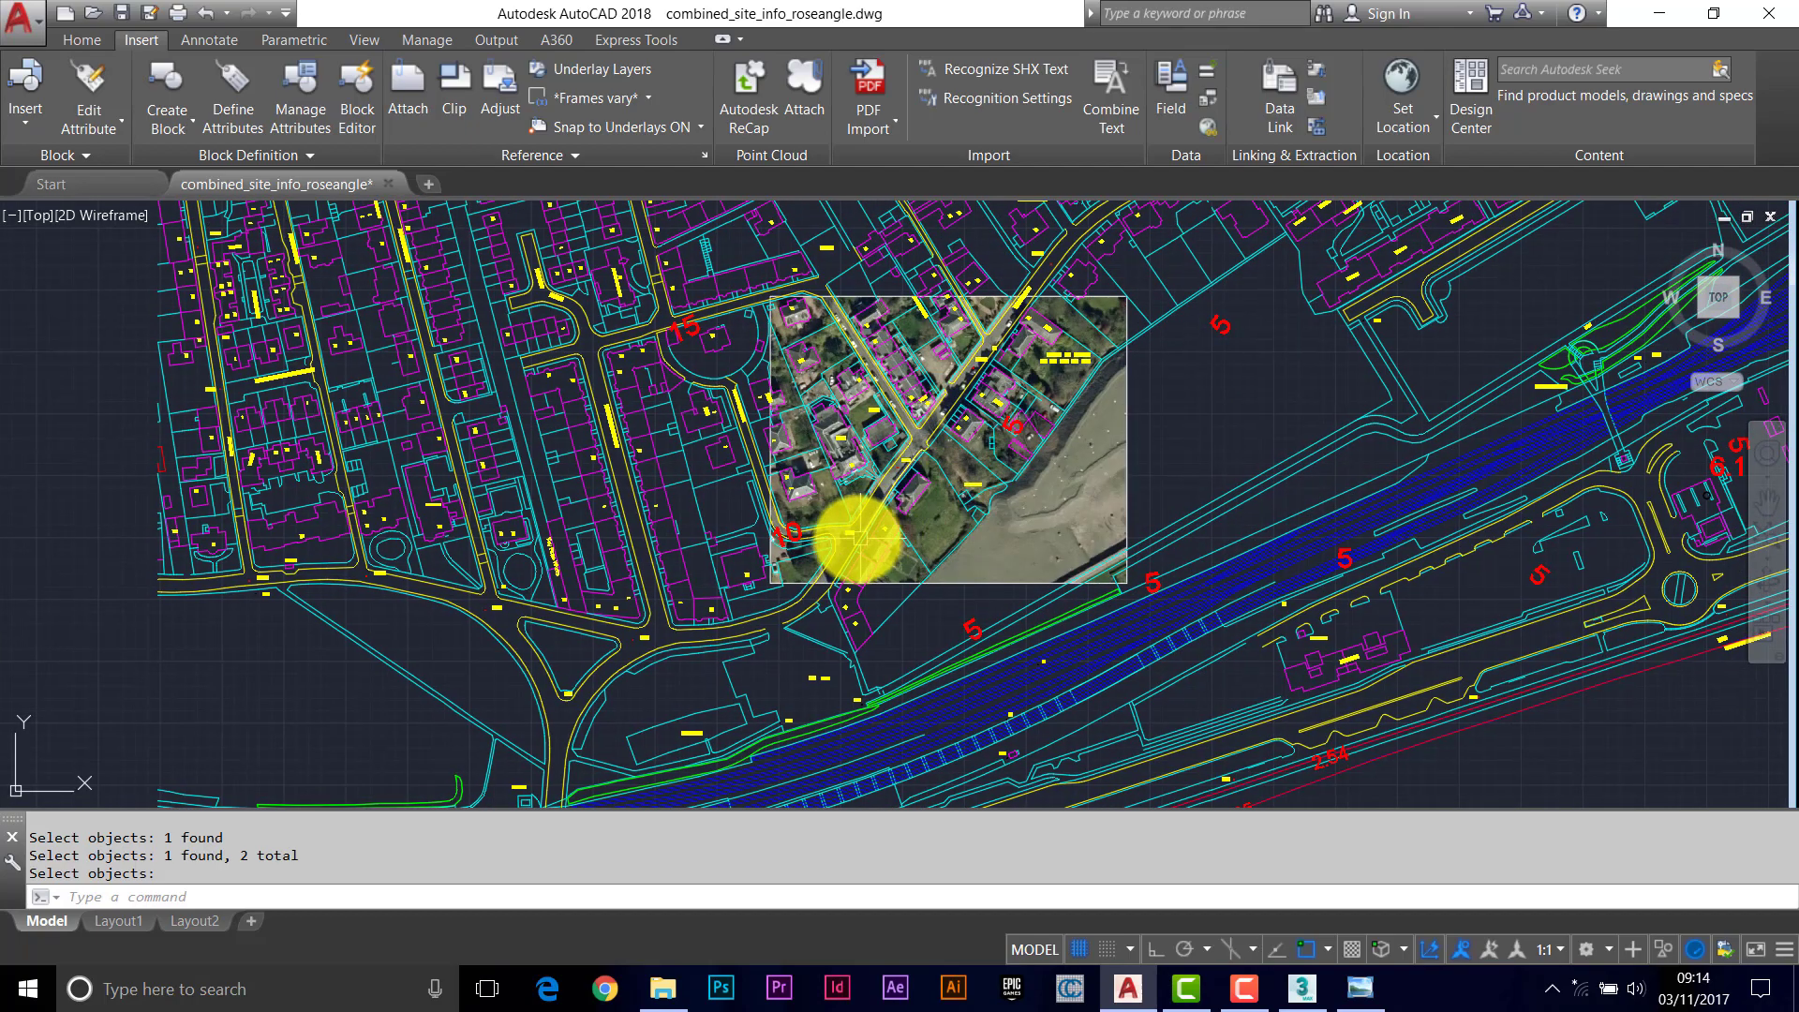
Draw a rectangle from the photo's top-right to bottom-left corner using Endpoint snap instead of Center
{"action": "type", "text": "ec"}
{"action": "key", "text": "Return"}
{"action": "scroll", "coordinate": [1116, 293], "scroll_direction": "up", "scroll_amount": 6}
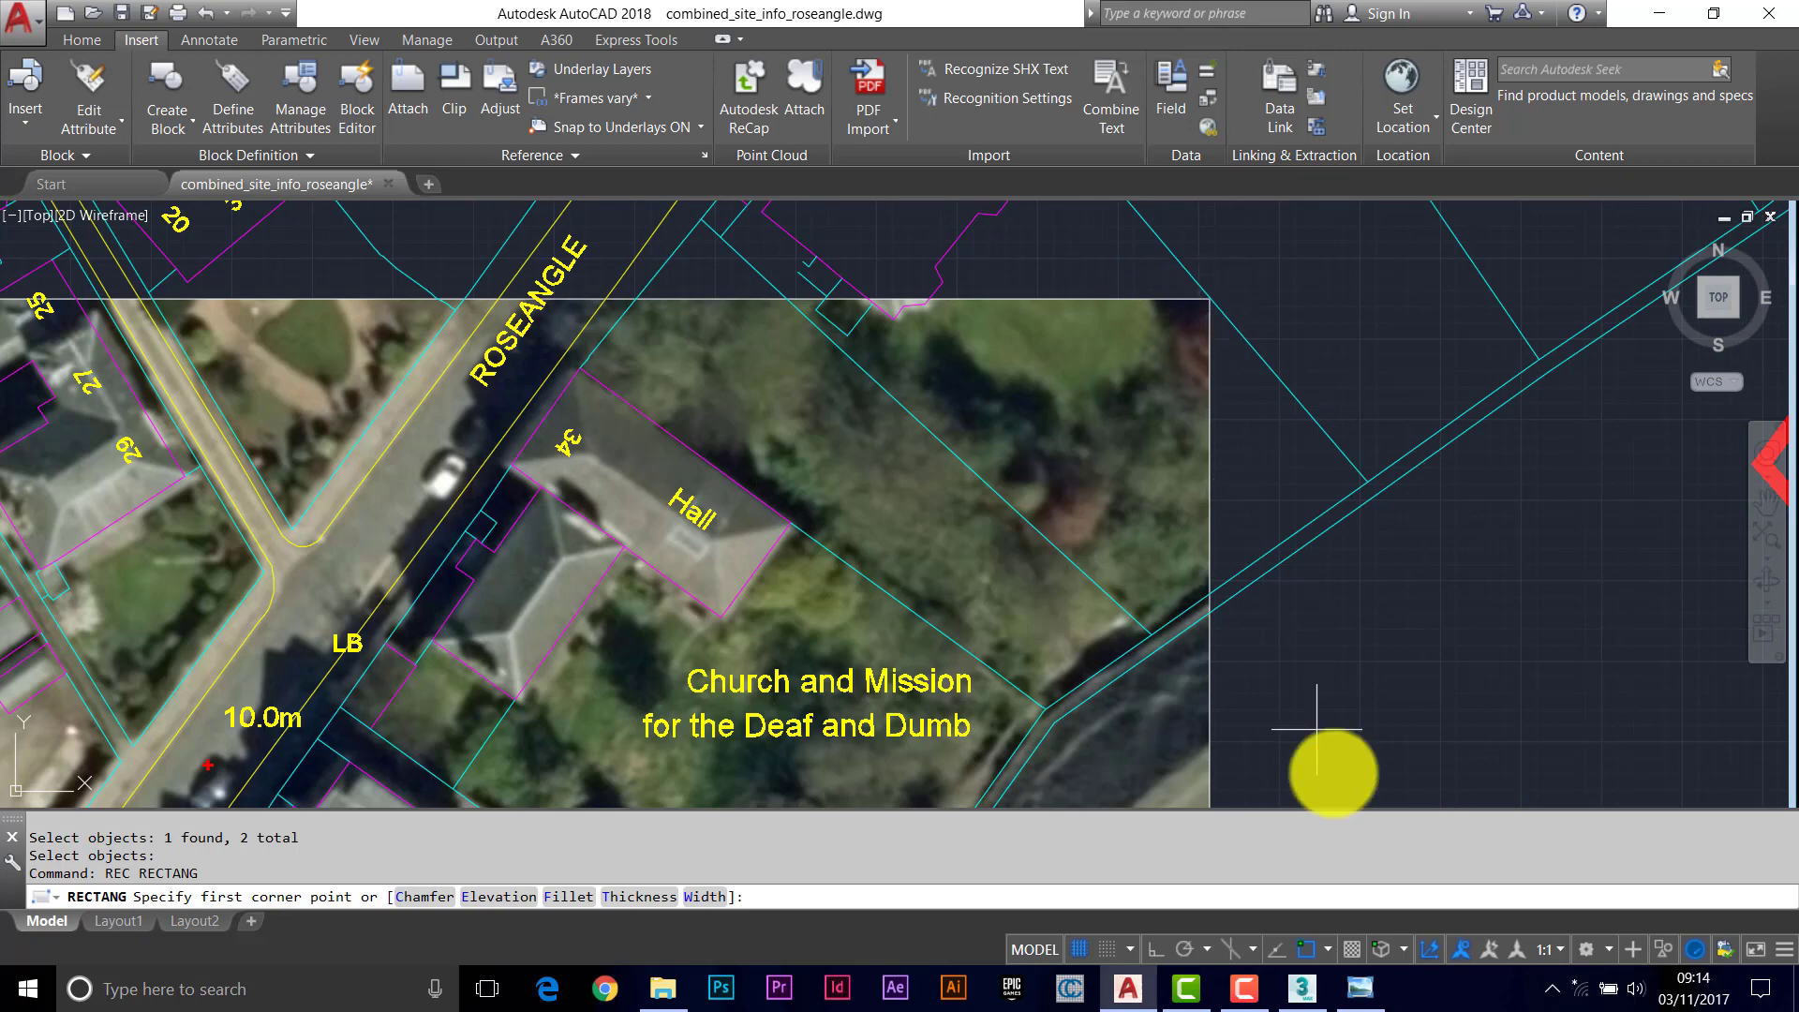
{"action": "left_click", "coordinate": [1325, 946]}
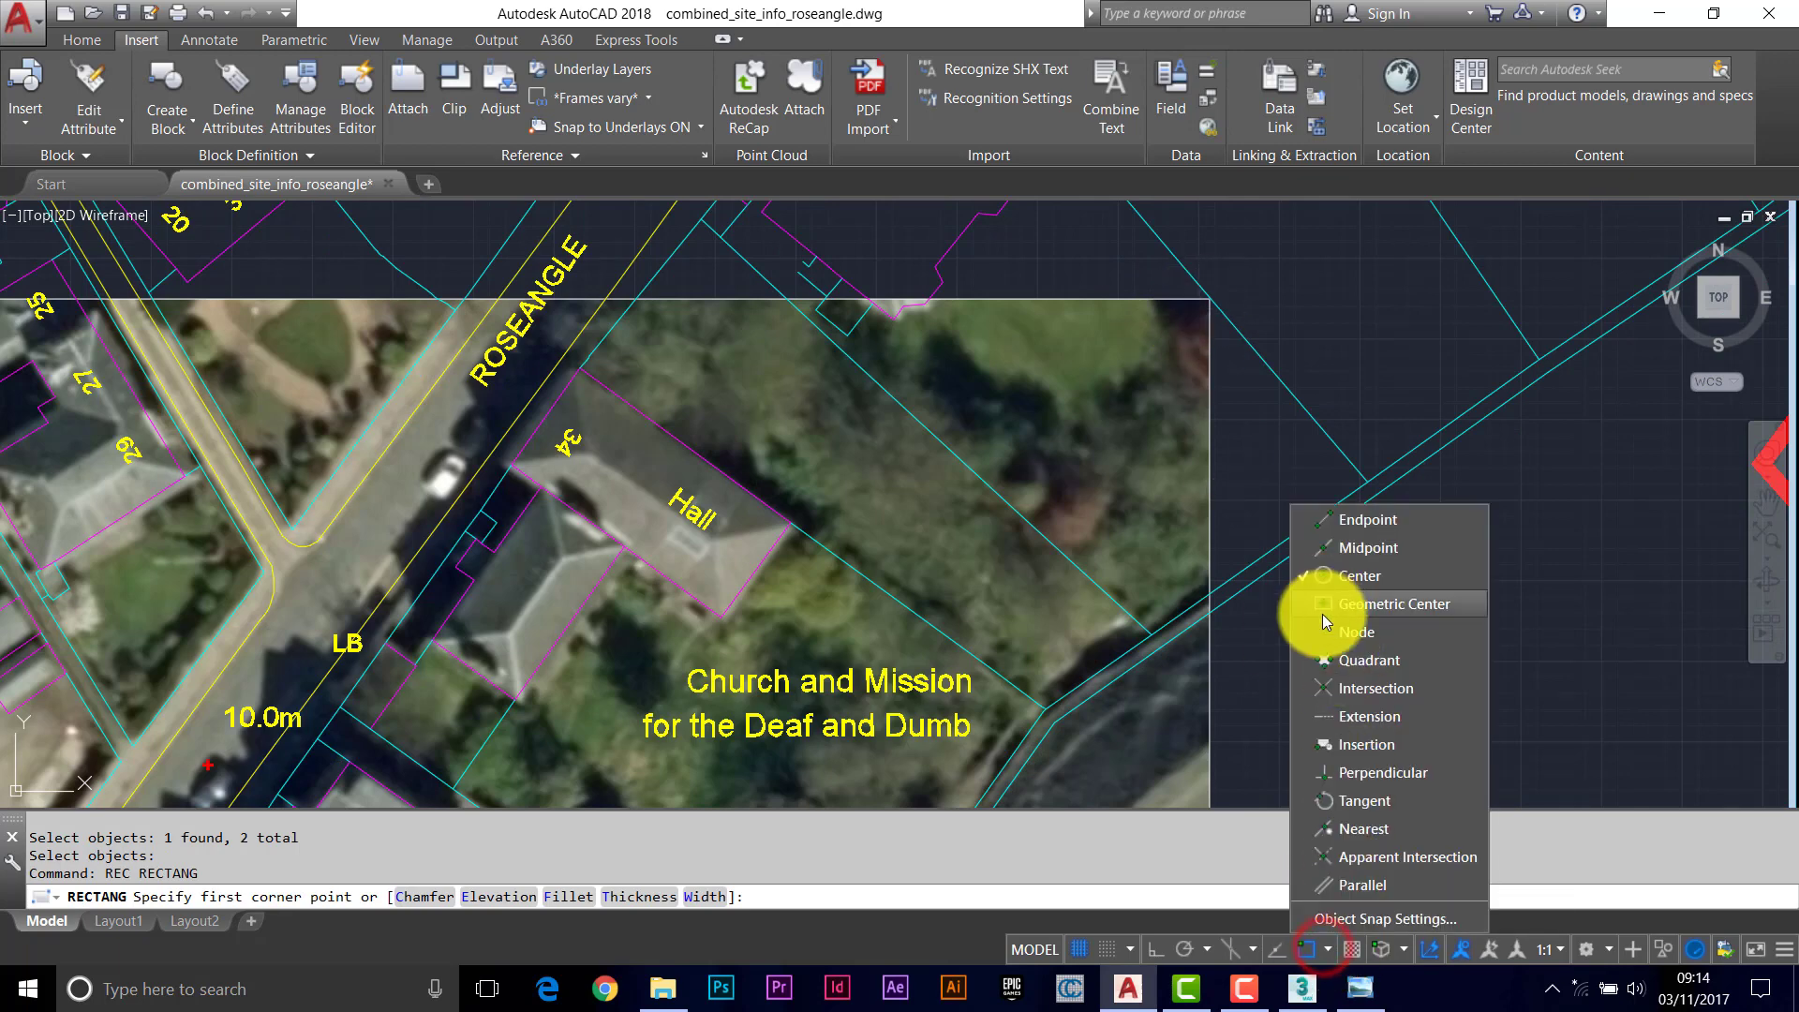
{"action": "left_click", "coordinate": [1306, 579]}
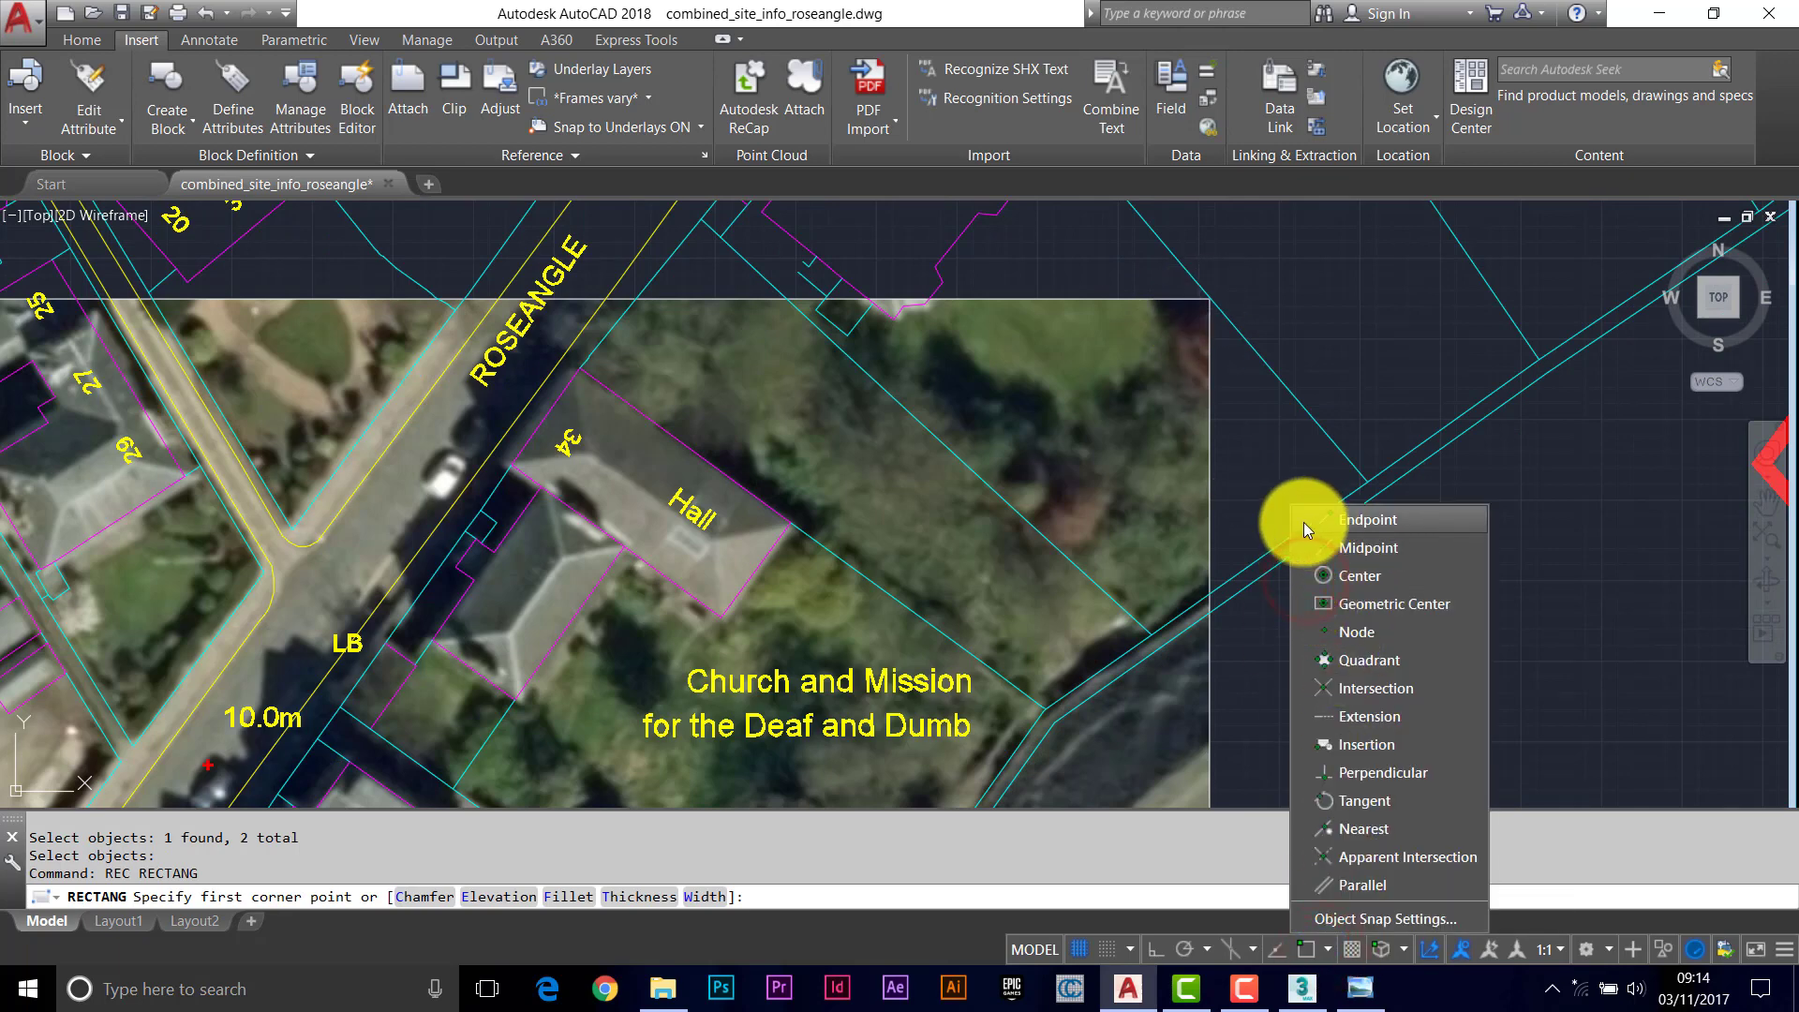
{"action": "left_click", "coordinate": [1304, 521]}
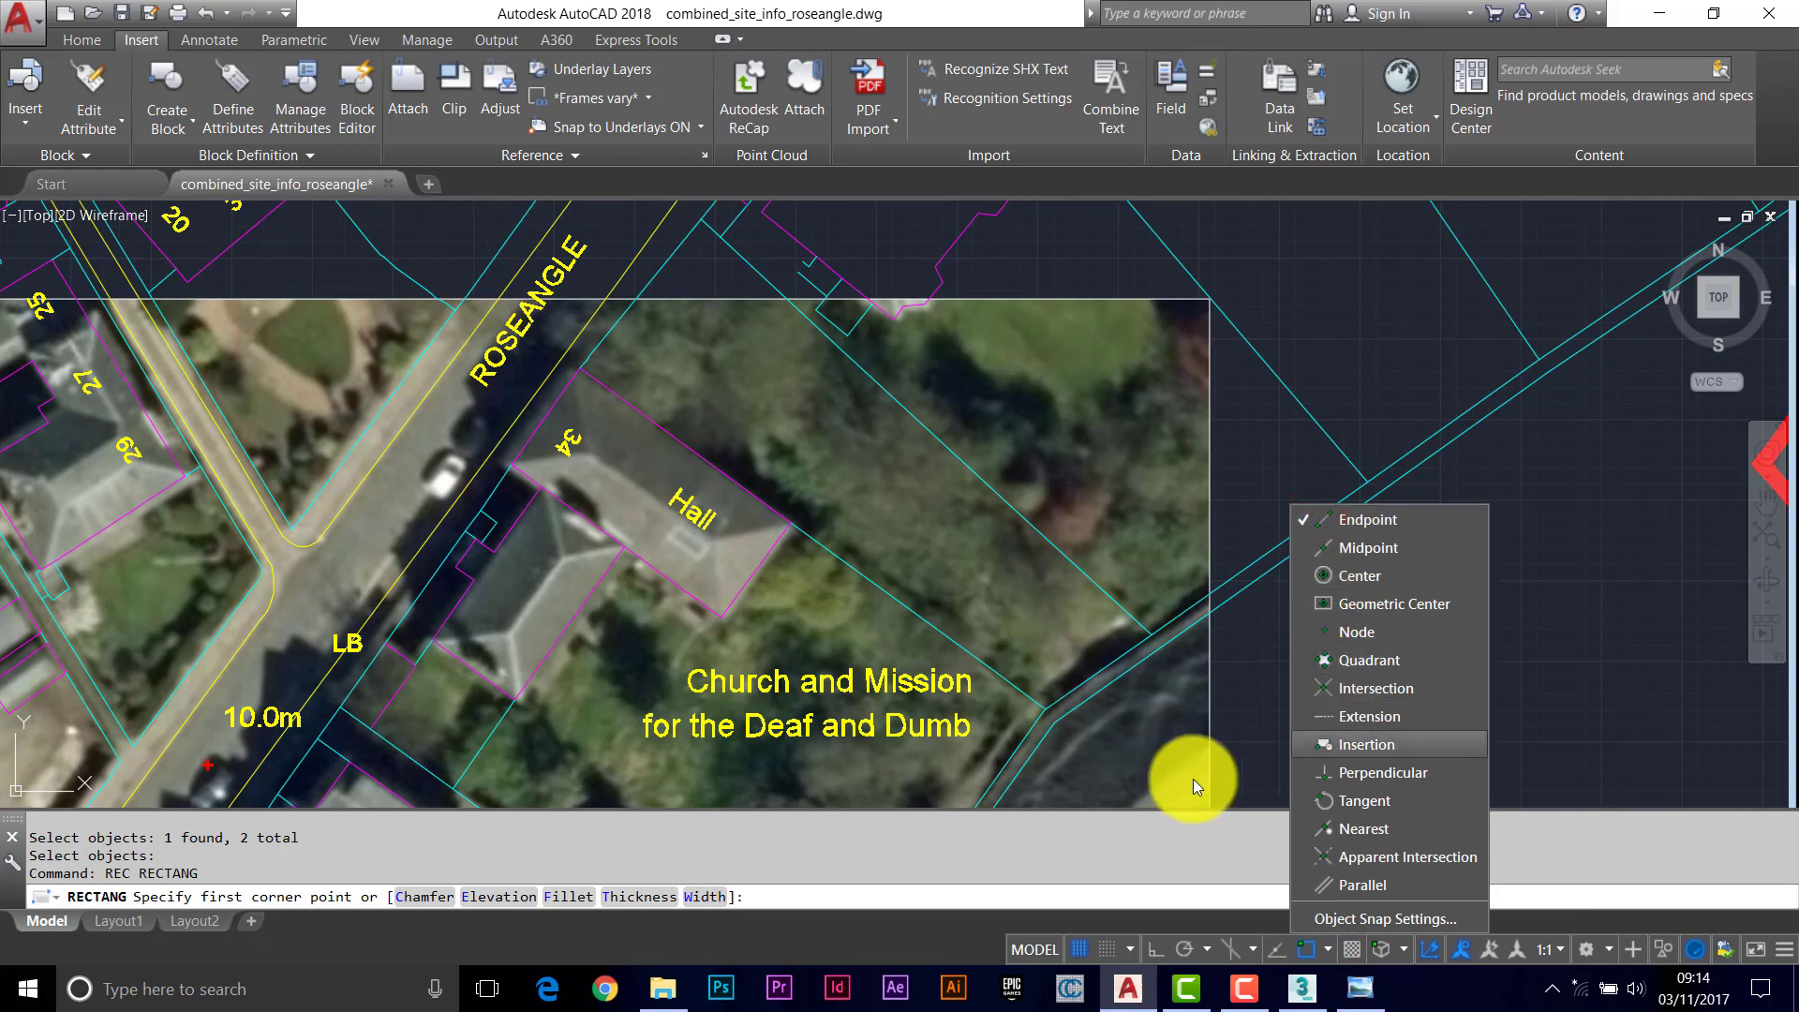
{"action": "left_click", "coordinate": [1250, 485]}
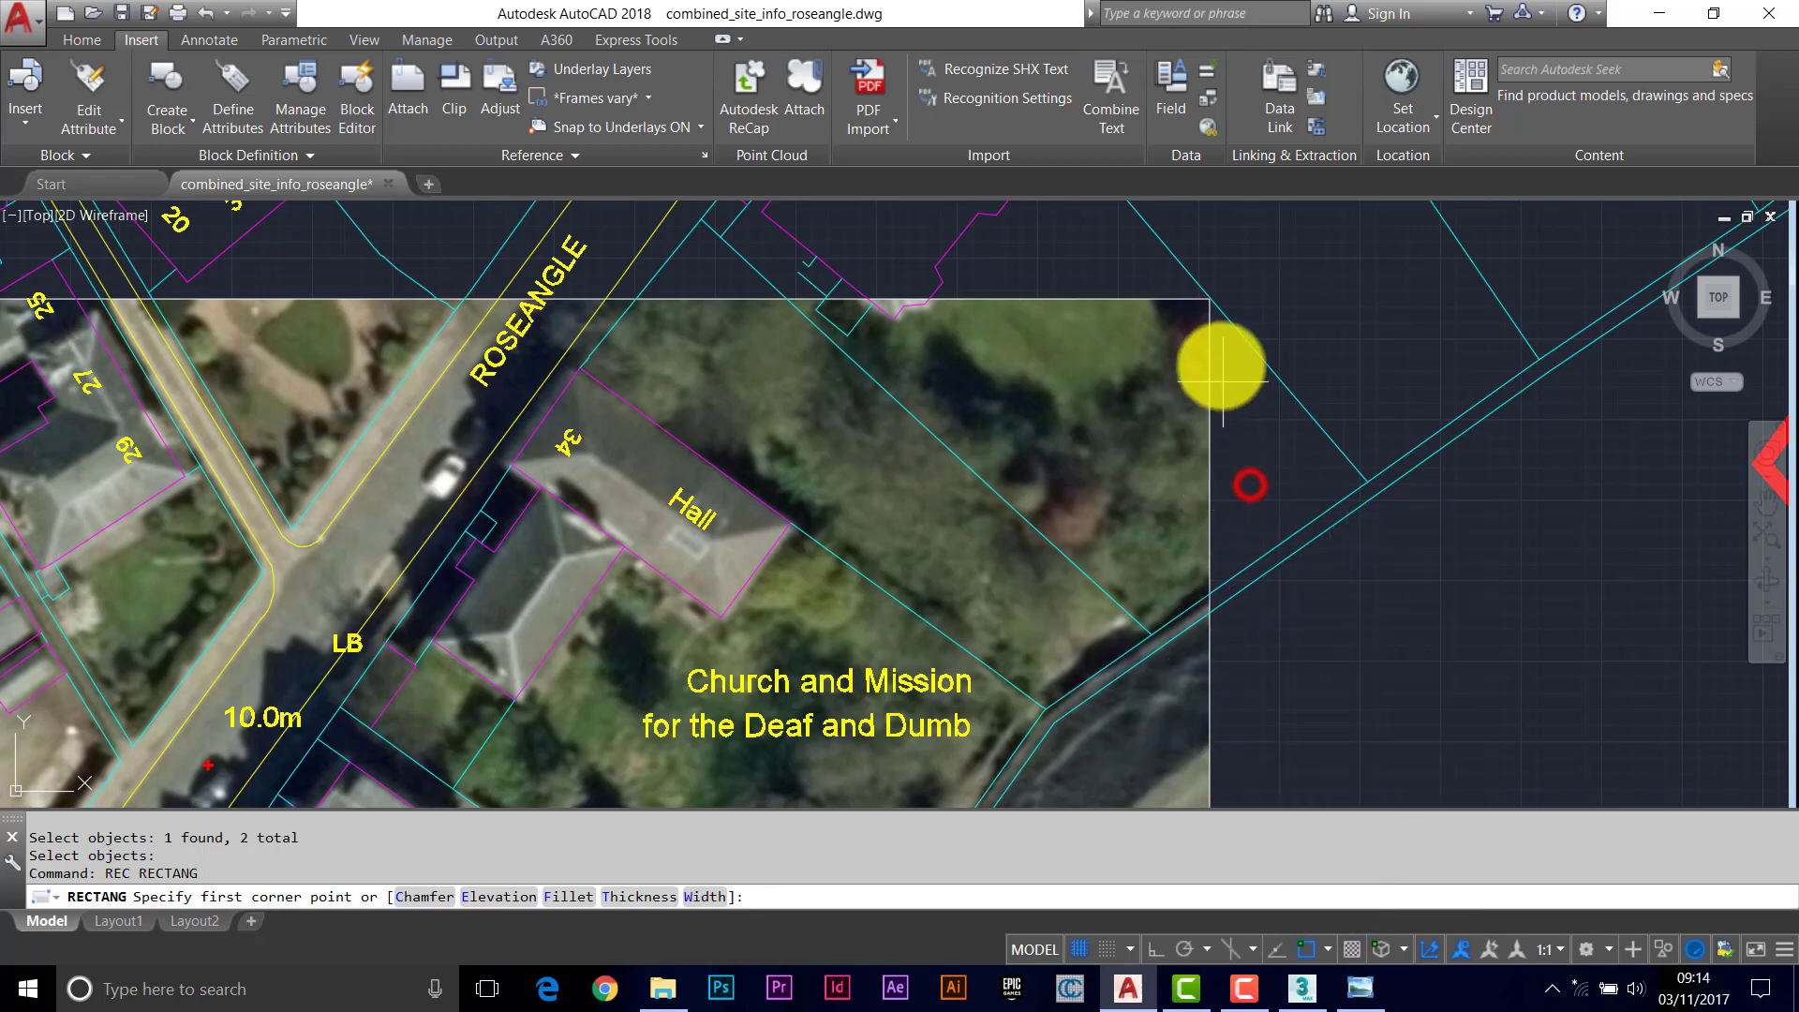
{"action": "left_click", "coordinate": [1195, 306]}
{"action": "scroll", "coordinate": [892, 406], "scroll_direction": "down", "scroll_amount": 4}
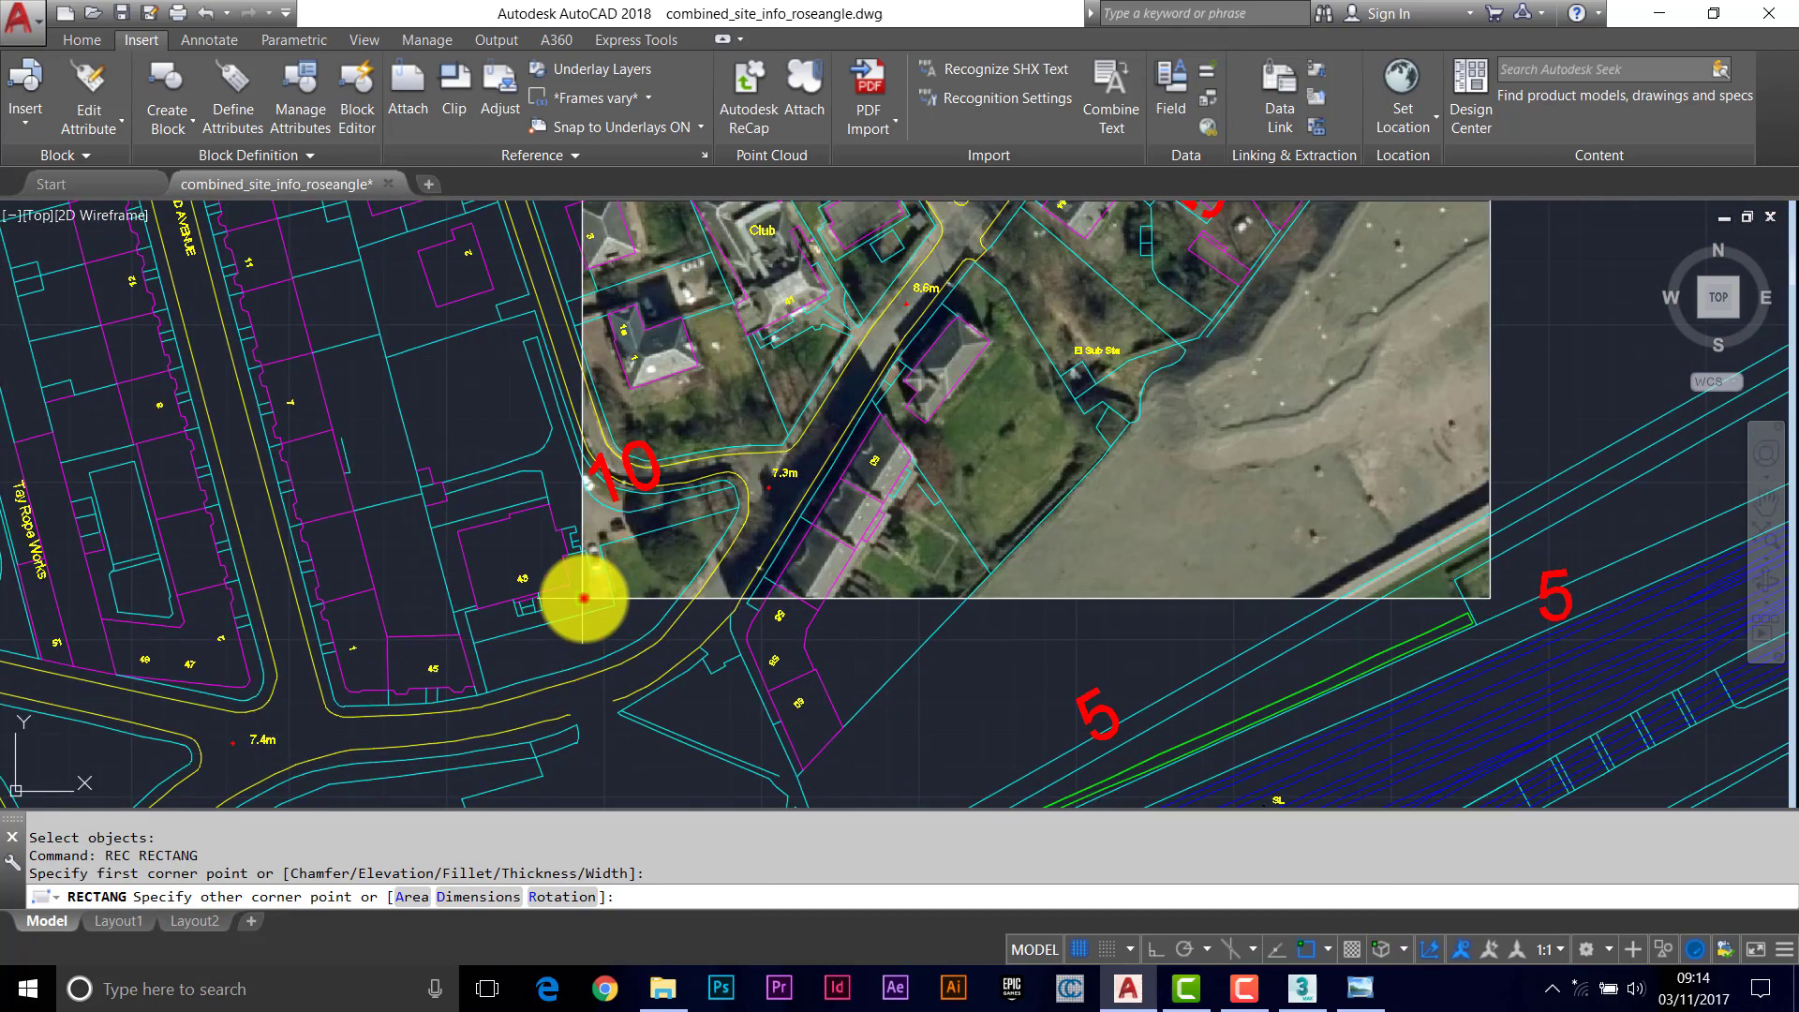
{"action": "left_click", "coordinate": [583, 597]}
{"action": "scroll", "coordinate": [875, 534], "scroll_direction": "down", "scroll_amount": 4}
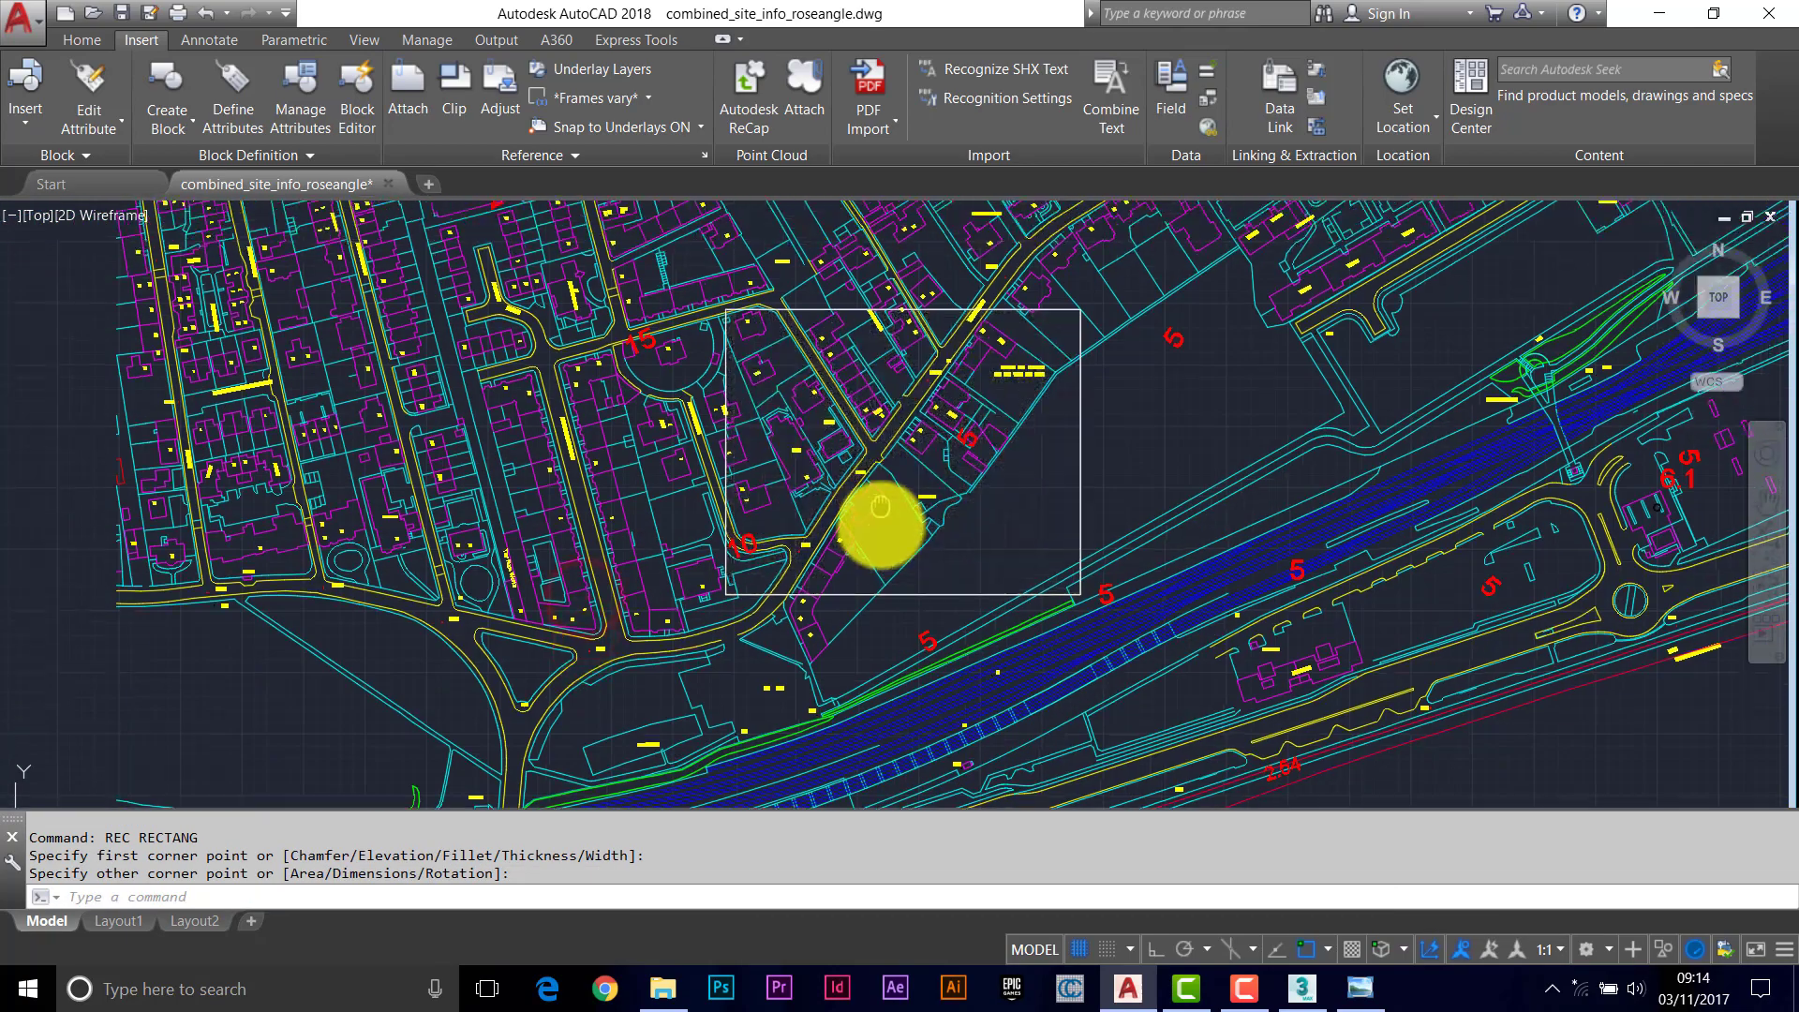
Unload the roseangle_aerial_photo_crop image in the External References palette
{"action": "middle_click_drag", "start_coordinate": [891, 430], "coordinate": [862, 497]}
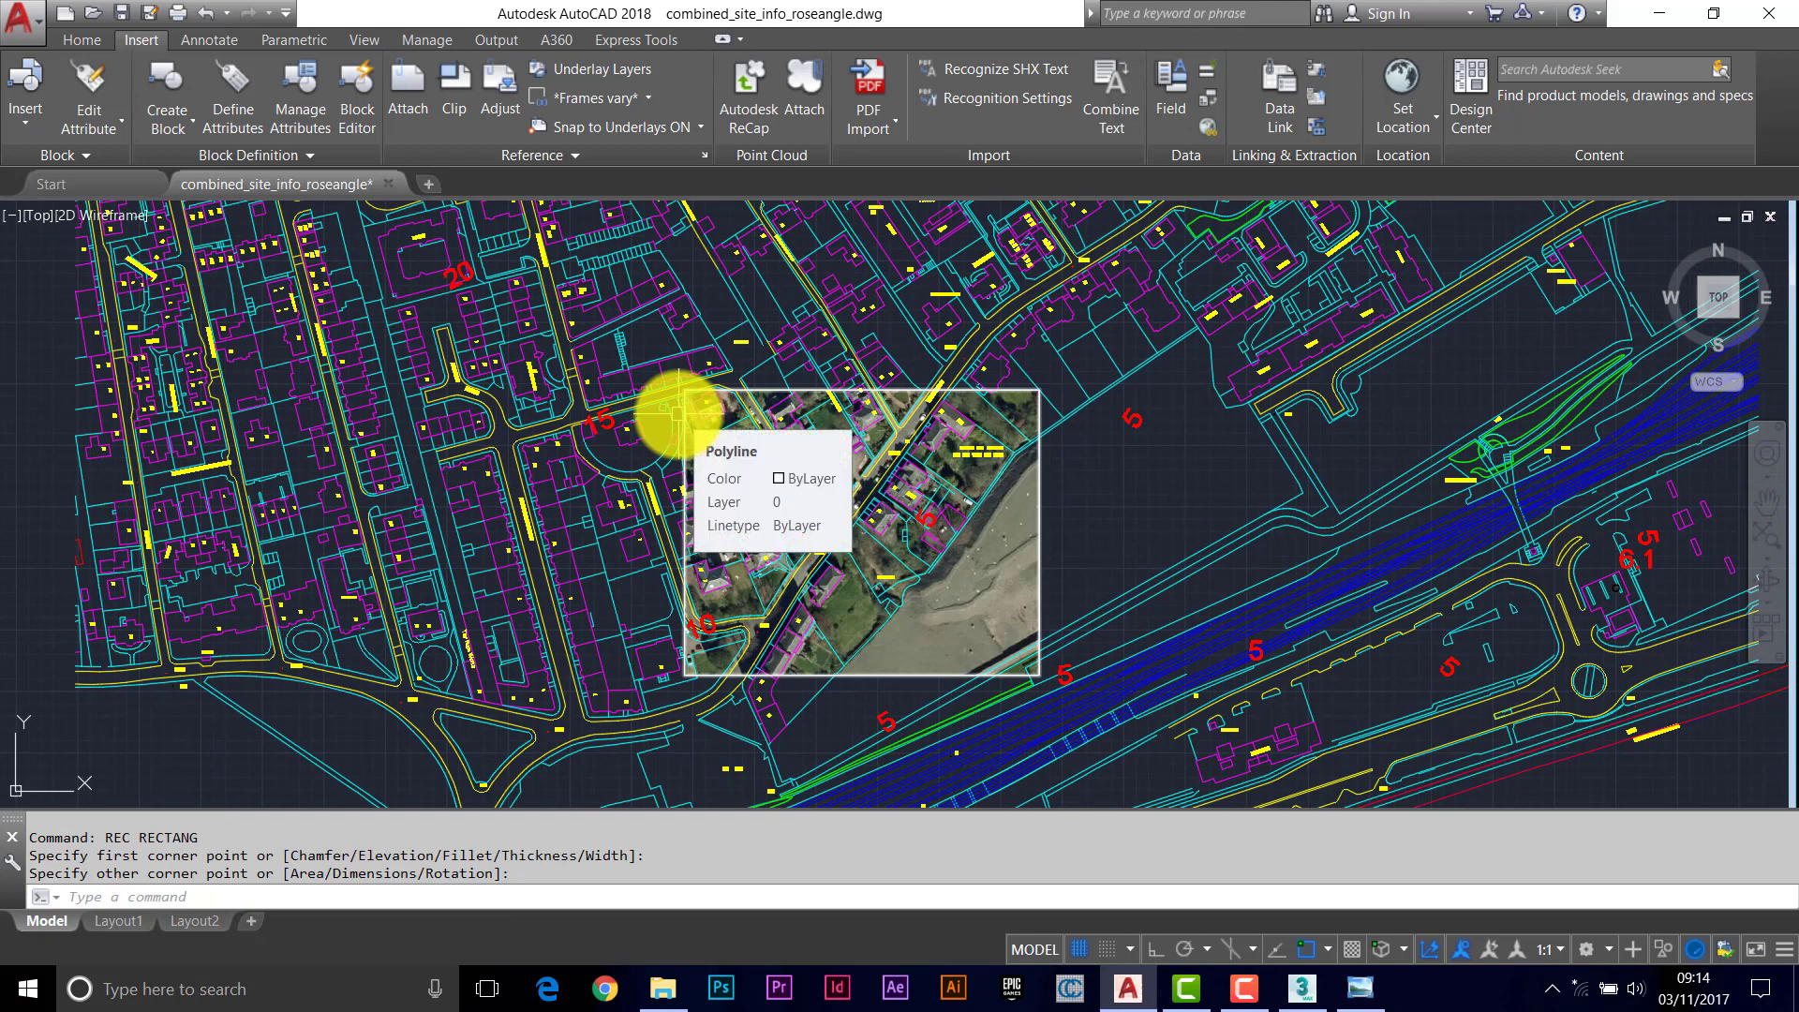
{"action": "type", "text": "IM"}
{"action": "key", "text": "Return"}
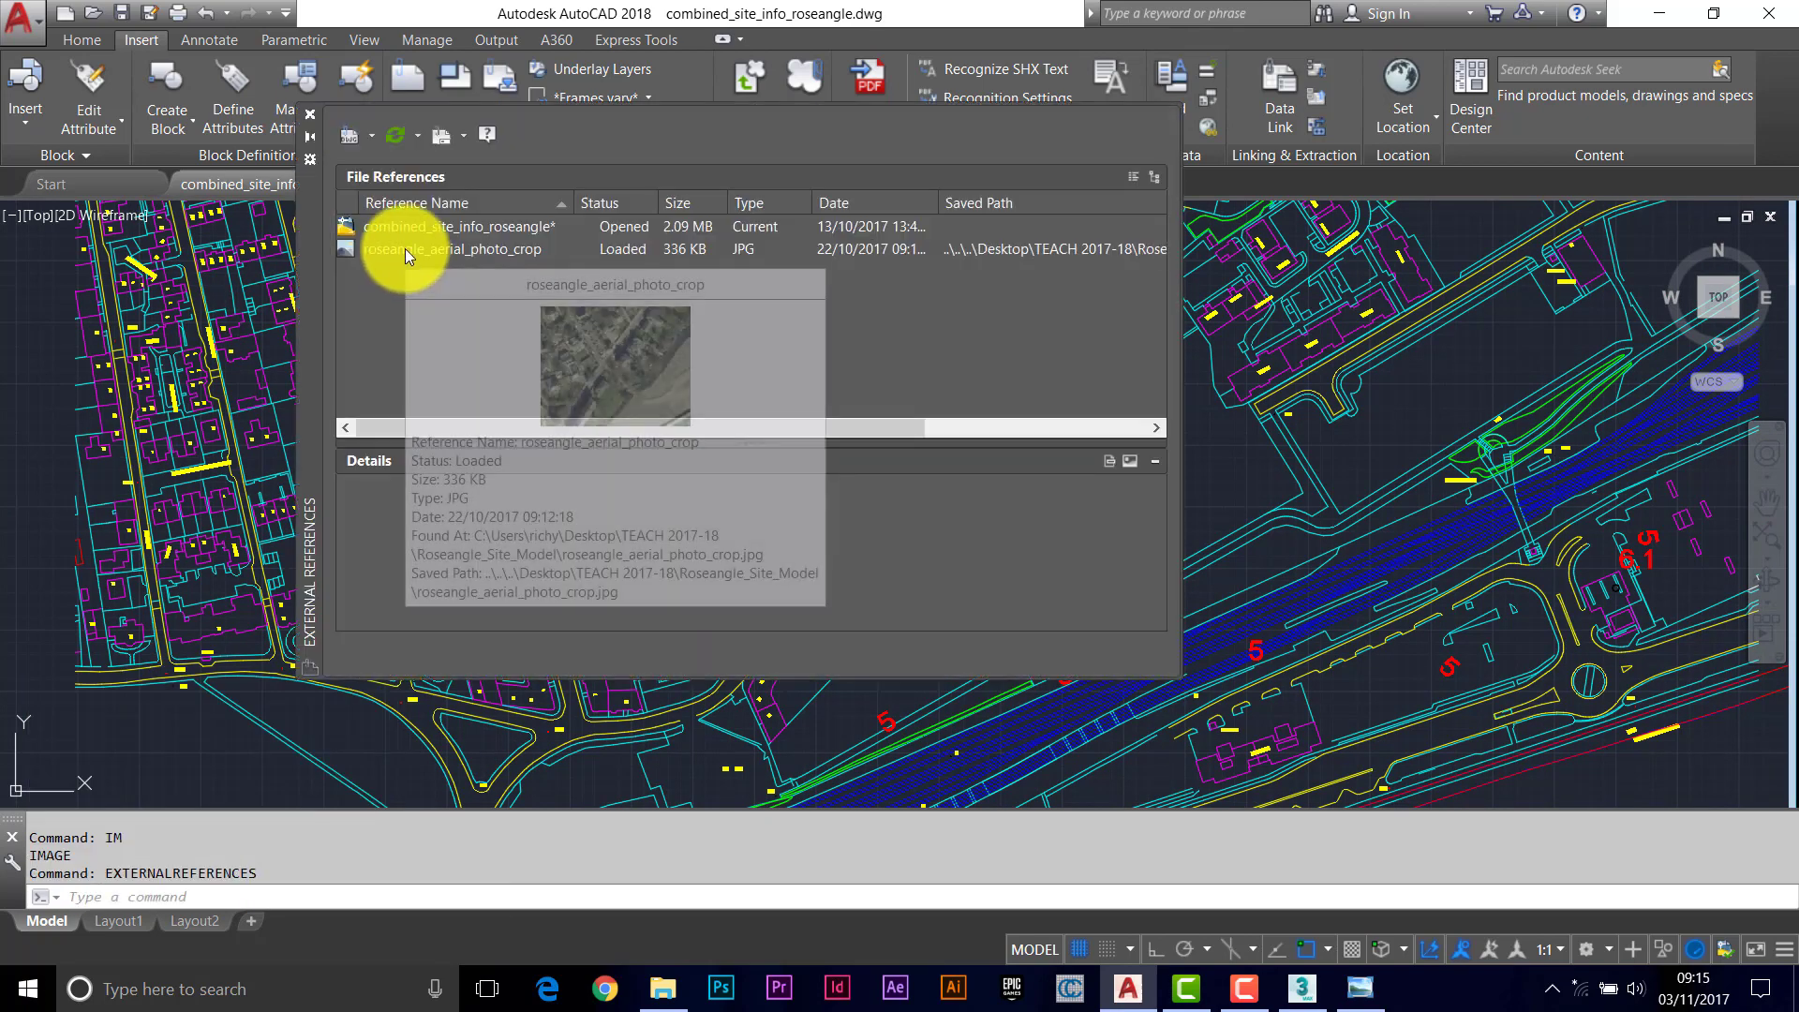
{"action": "right_click", "coordinate": [405, 249]}
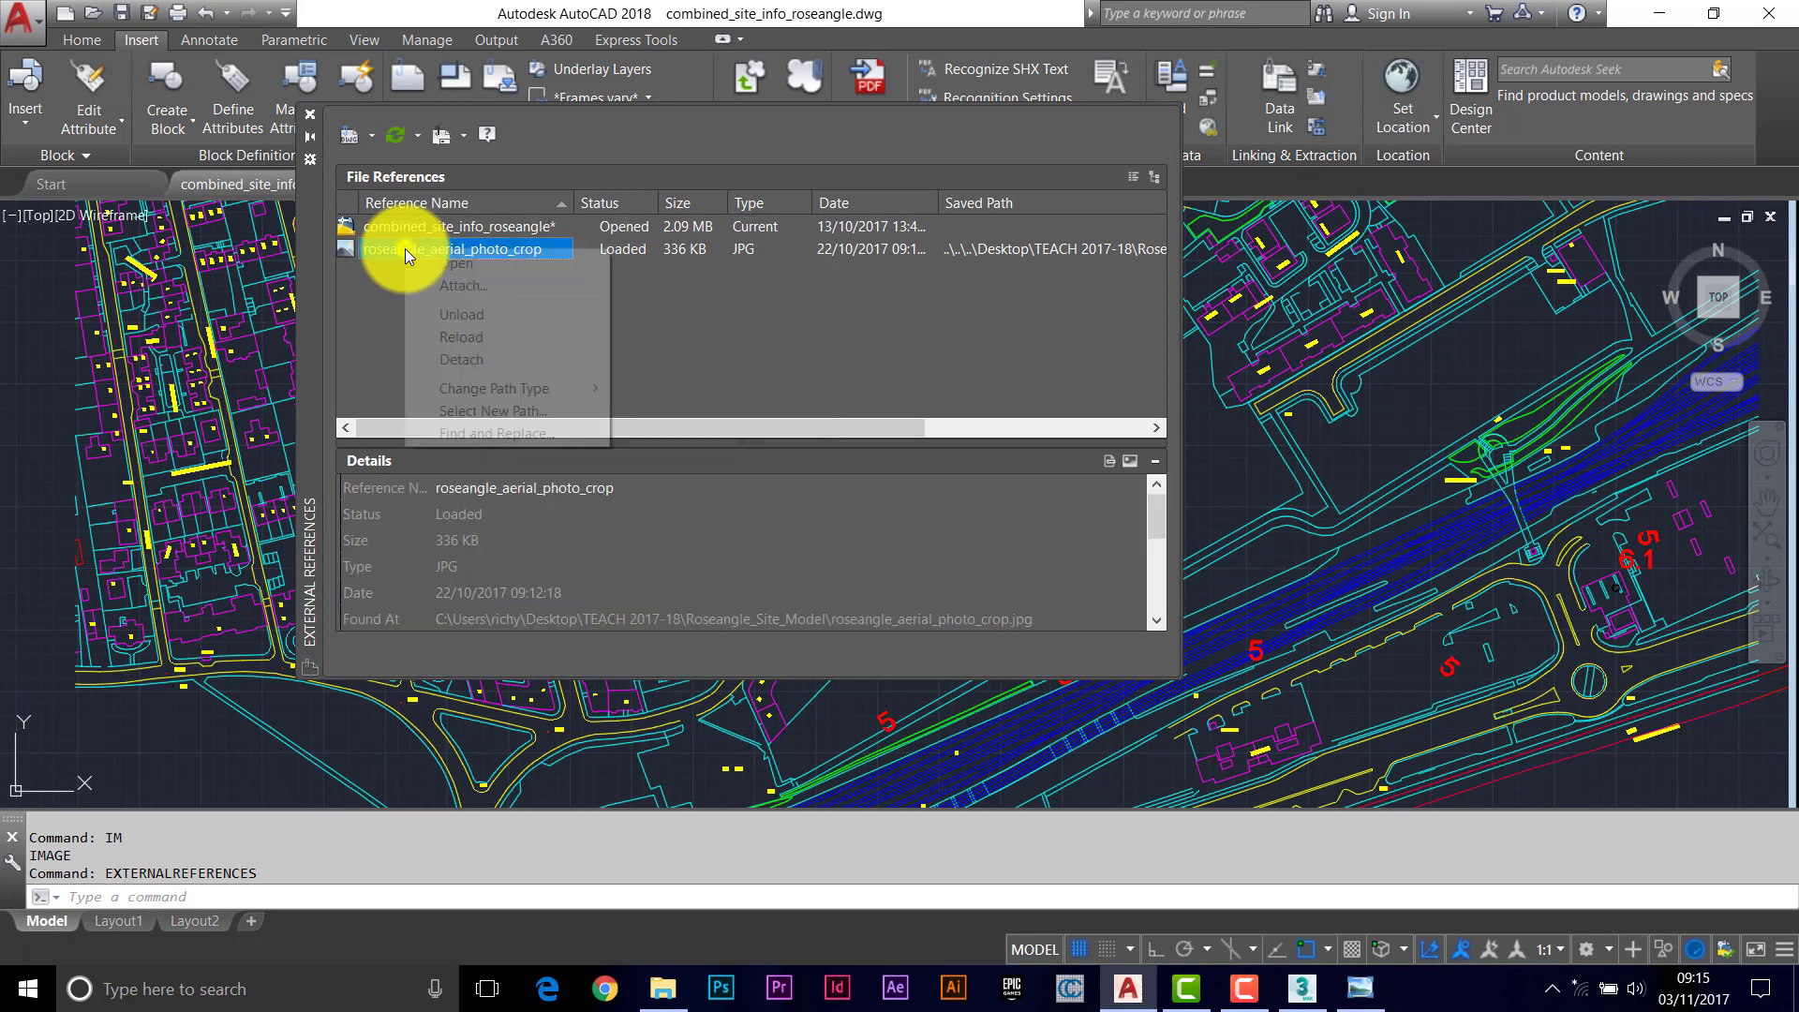
{"action": "left_click", "coordinate": [465, 313]}
{"action": "left_click", "coordinate": [311, 113]}
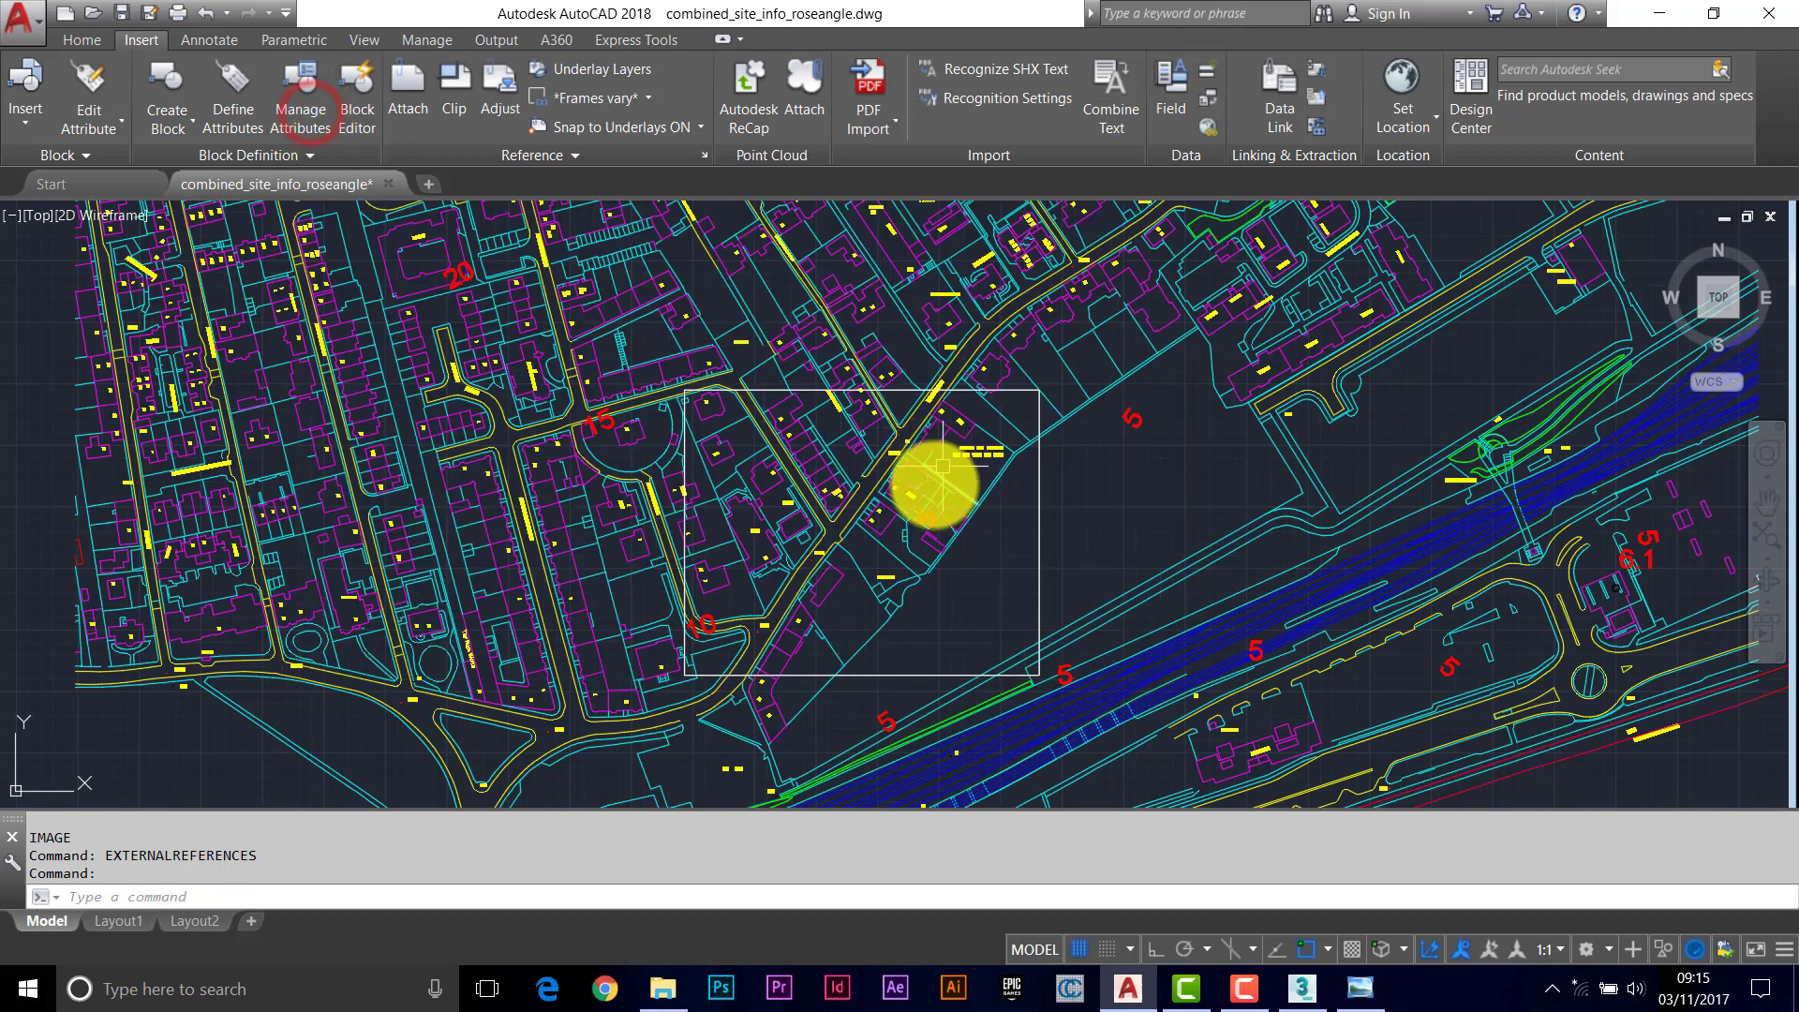
Thaw Ordinary_ContourLine from the Layer list and zoom out to the whole site plan
{"action": "scroll", "coordinate": [988, 572], "scroll_direction": "down", "scroll_amount": 2}
{"action": "middle_click_drag", "start_coordinate": [988, 572], "coordinate": [911, 425]}
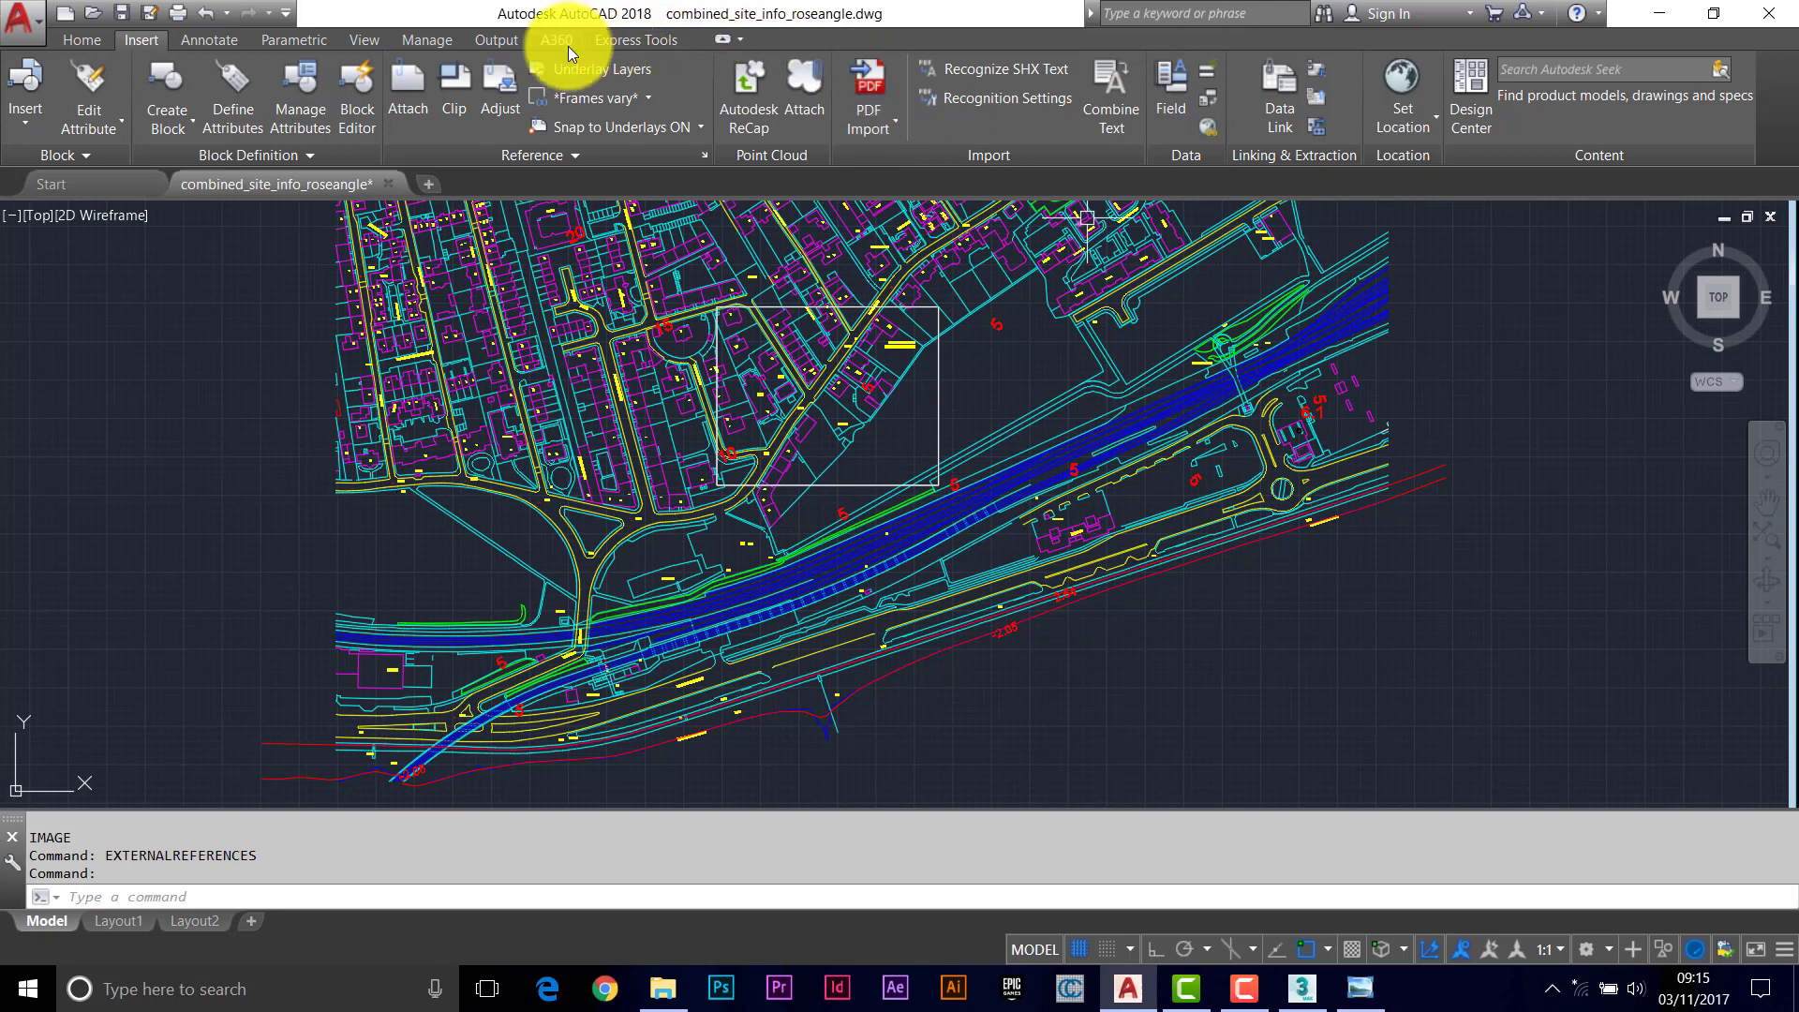
{"action": "left_click", "coordinate": [82, 39]}
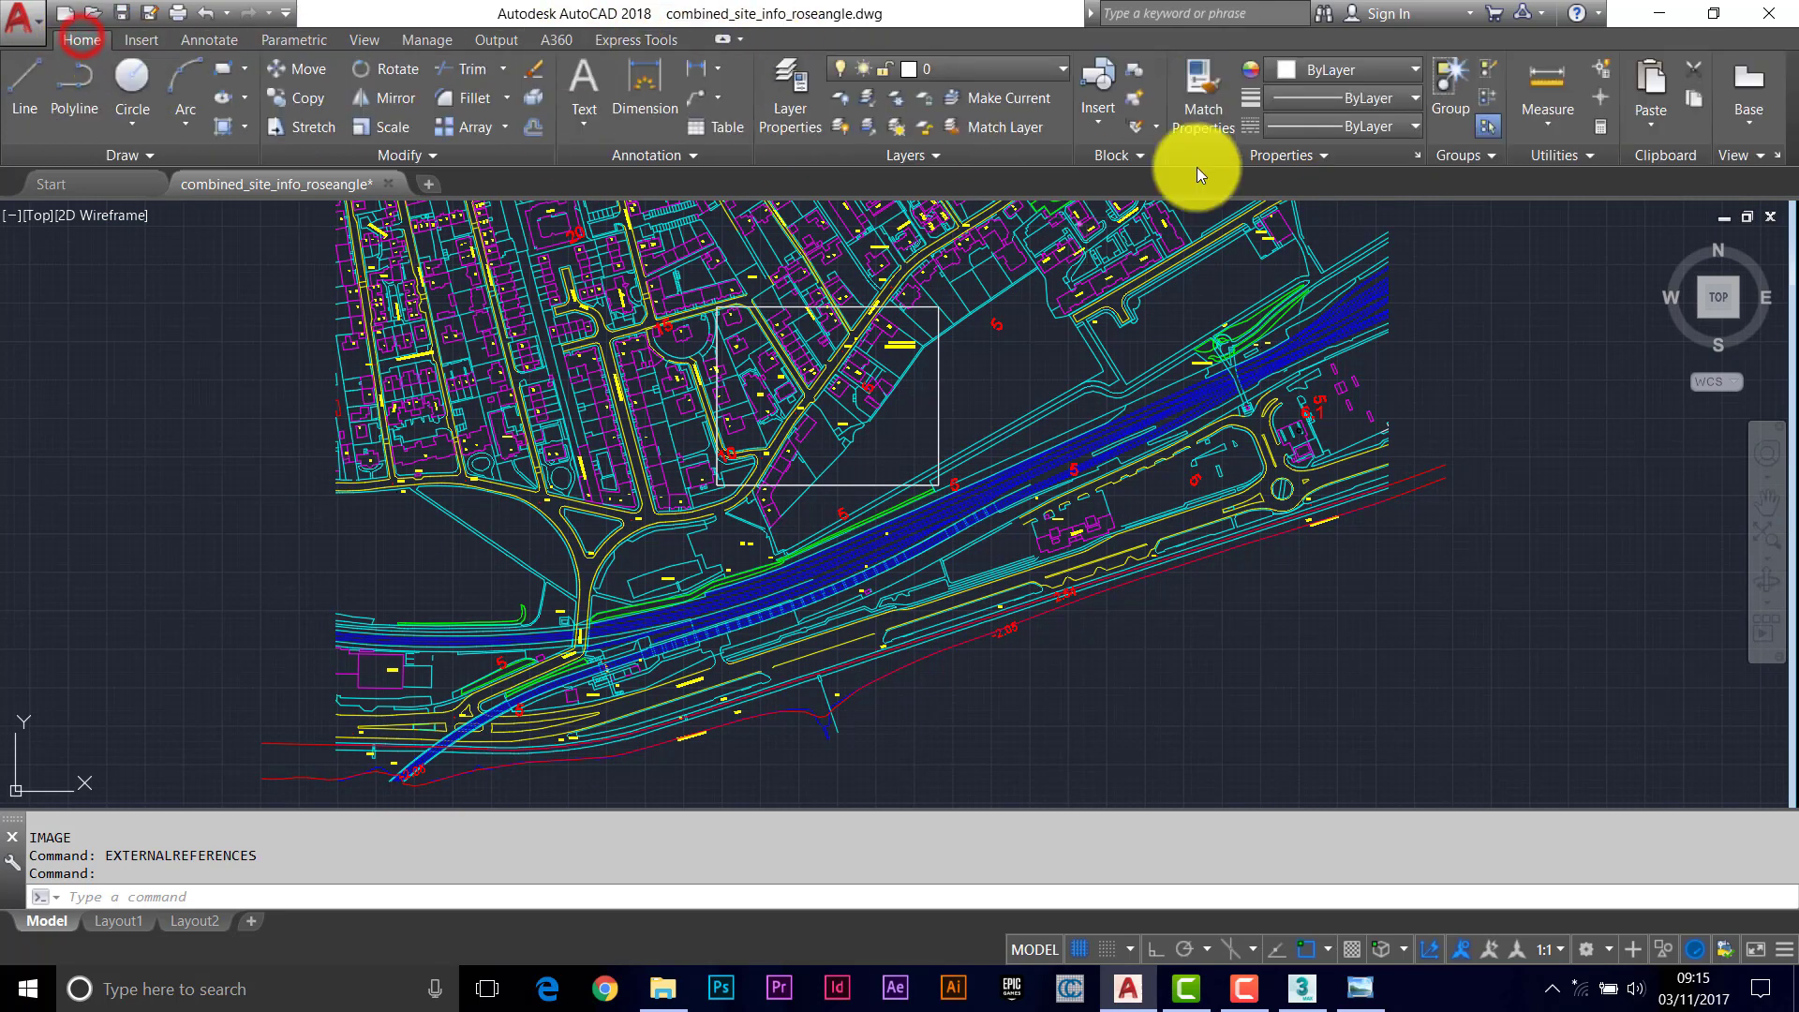
{"action": "left_click", "coordinate": [1064, 70]}
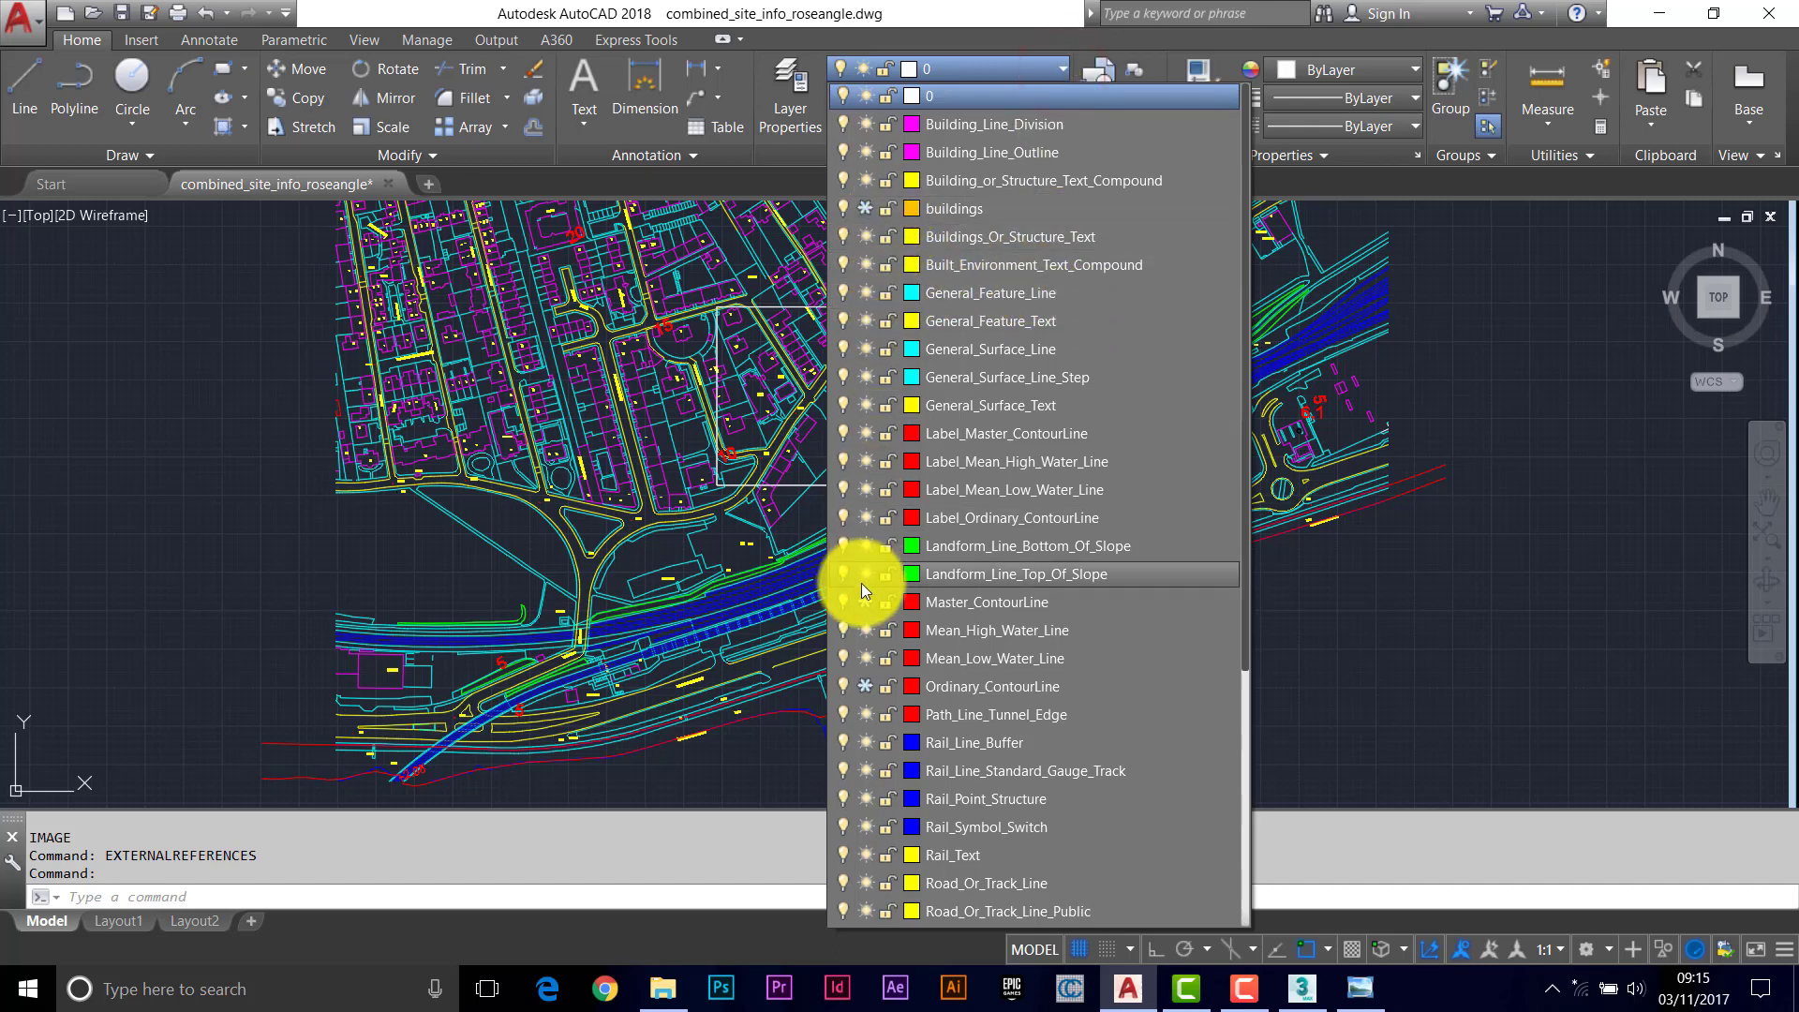
{"action": "left_click", "coordinate": [864, 686]}
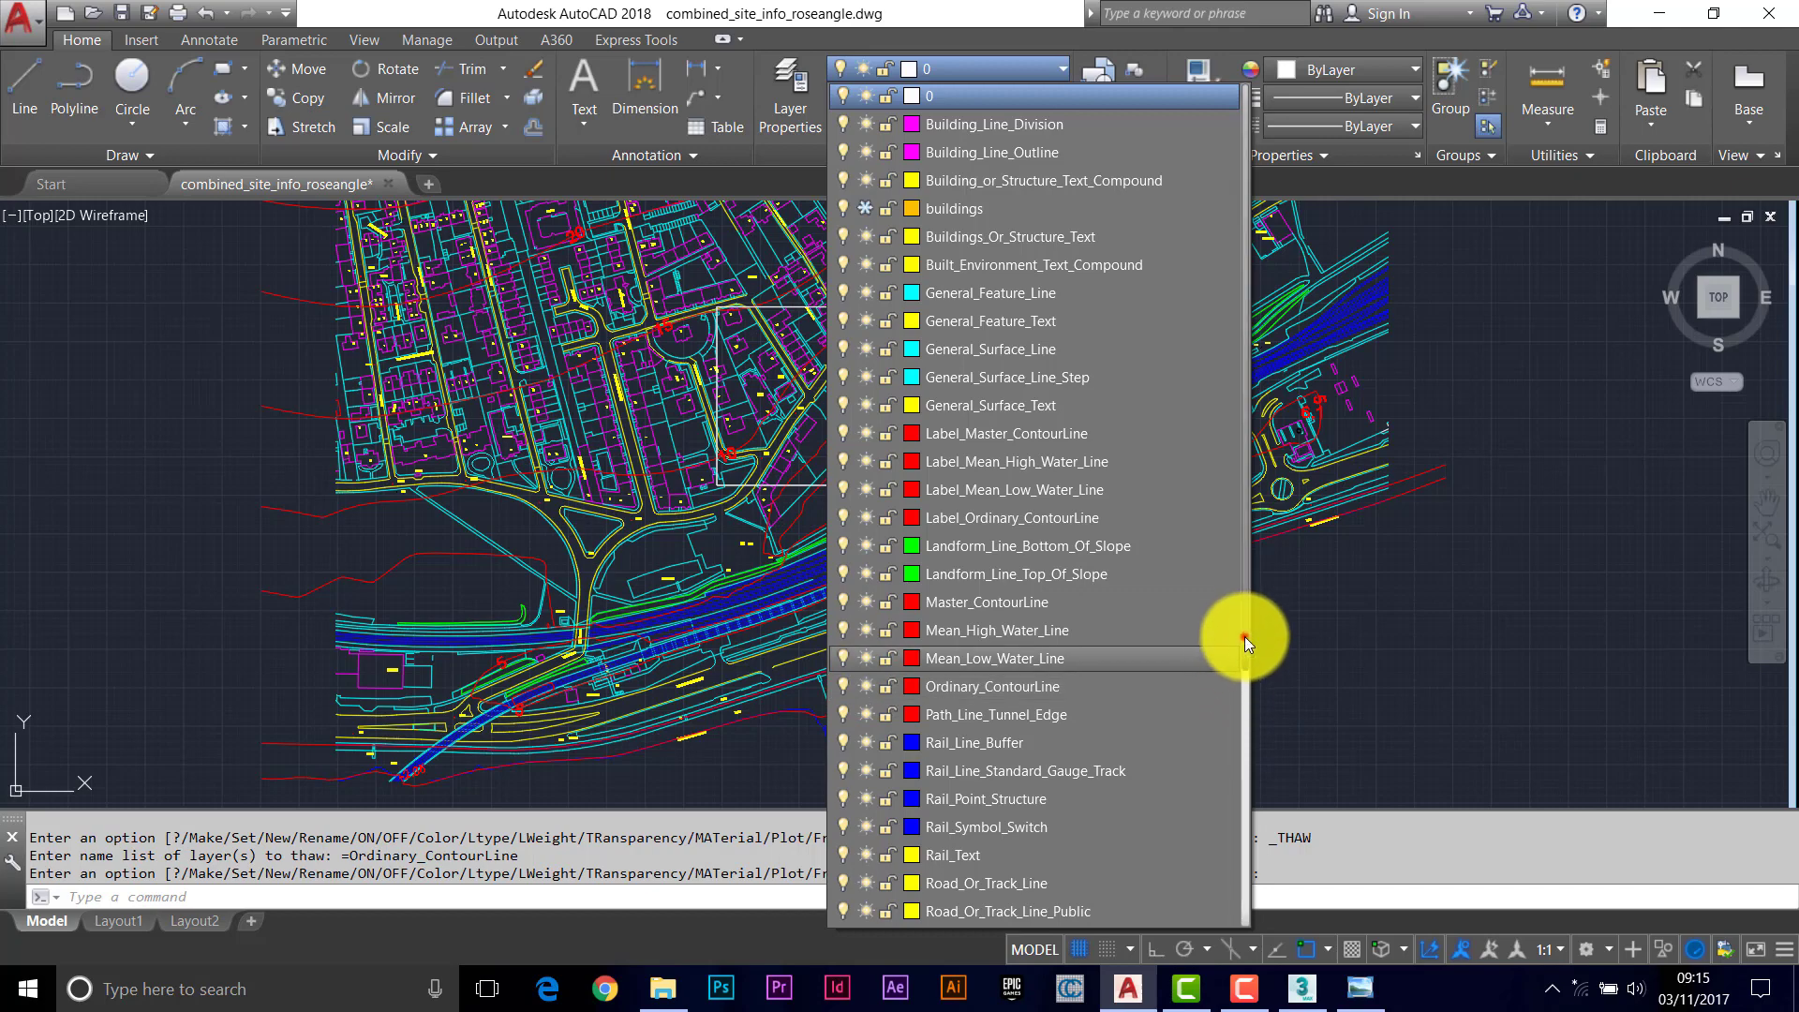
{"action": "left_click_drag", "start_coordinate": [1245, 653], "coordinate": [1212, 504]}
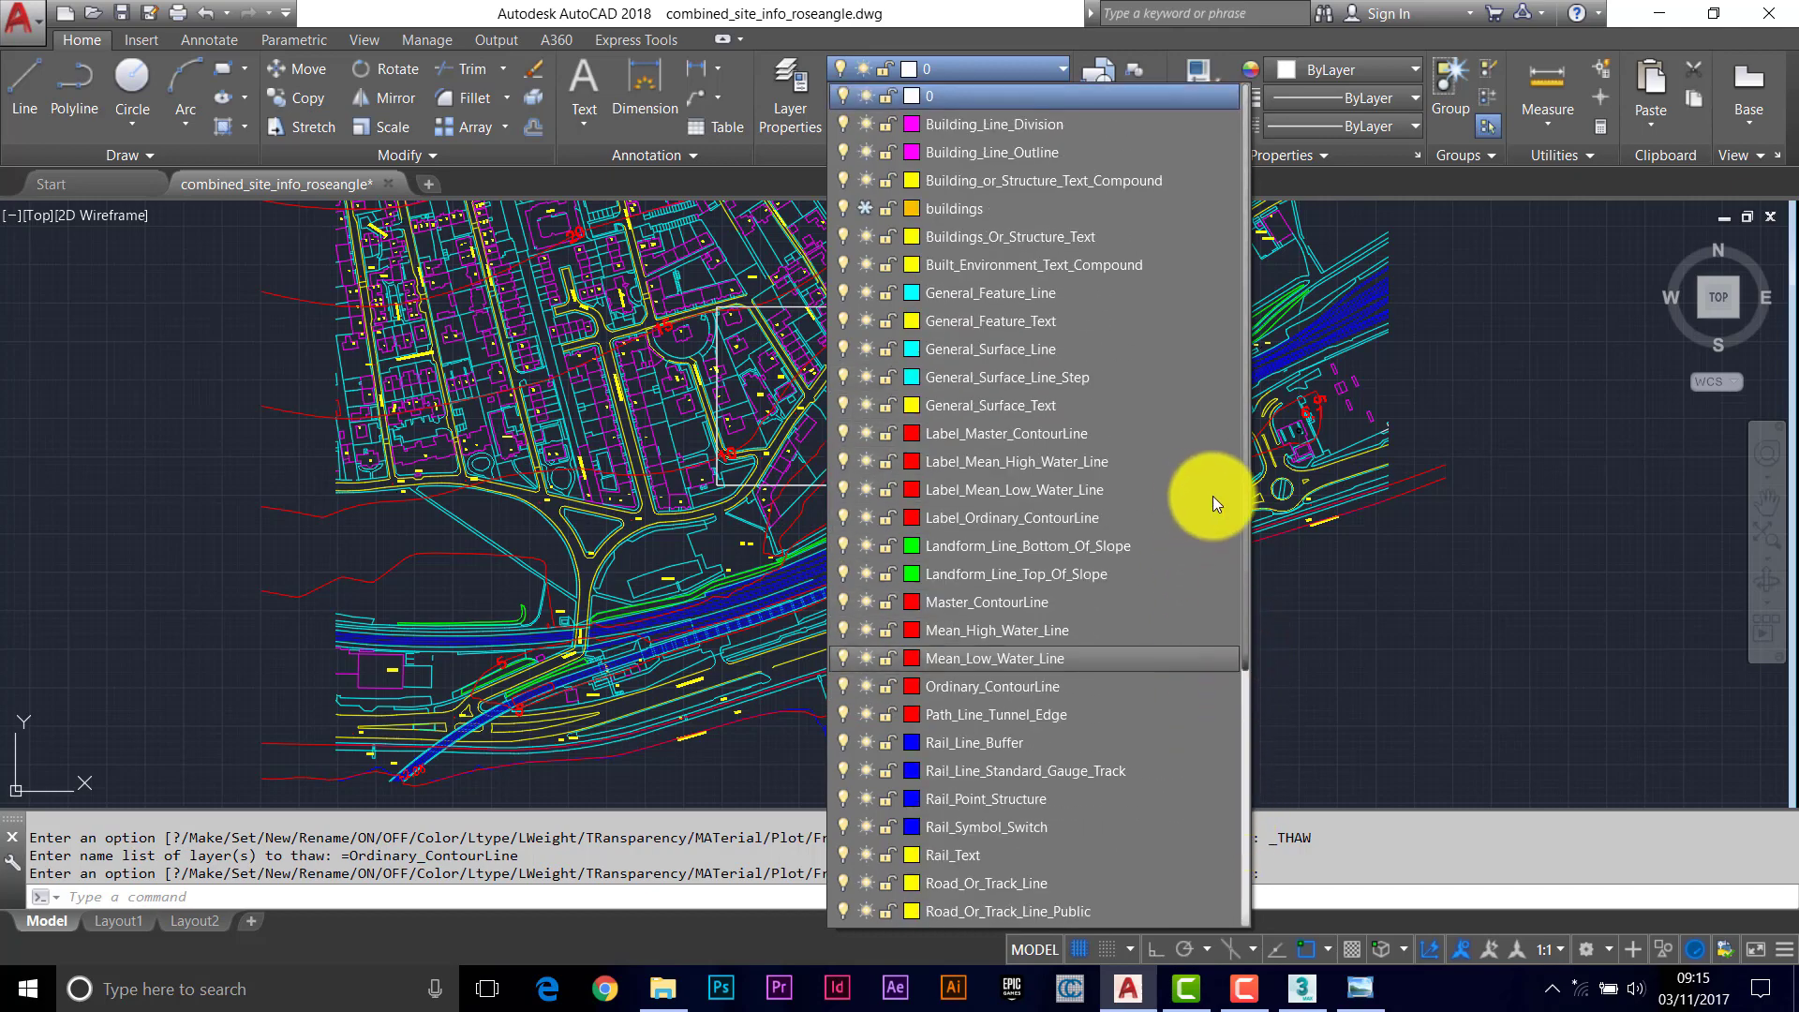
{"action": "left_click", "coordinate": [1408, 629]}
{"action": "mouse_move", "coordinate": [937, 368]}
{"action": "middle_mouse_down"}
{"action": "mouse_move", "coordinate": [1042, 428]}
{"action": "mouse_move", "coordinate": [1084, 399]}
{"action": "mouse_move", "coordinate": [1056, 465]}
{"action": "middle_mouse_up"}
{"action": "scroll", "coordinate": [1082, 403], "scroll_direction": "down", "scroll_amount": 3}
{"action": "key", "text": "Escape"}
{"action": "key", "text": "Escape"}
{"action": "key", "text": "Escape"}
Window-erase the map objects above the site frame and the 546 objects to its right
{"action": "scroll", "coordinate": [1101, 417], "scroll_direction": "down", "scroll_amount": 2}
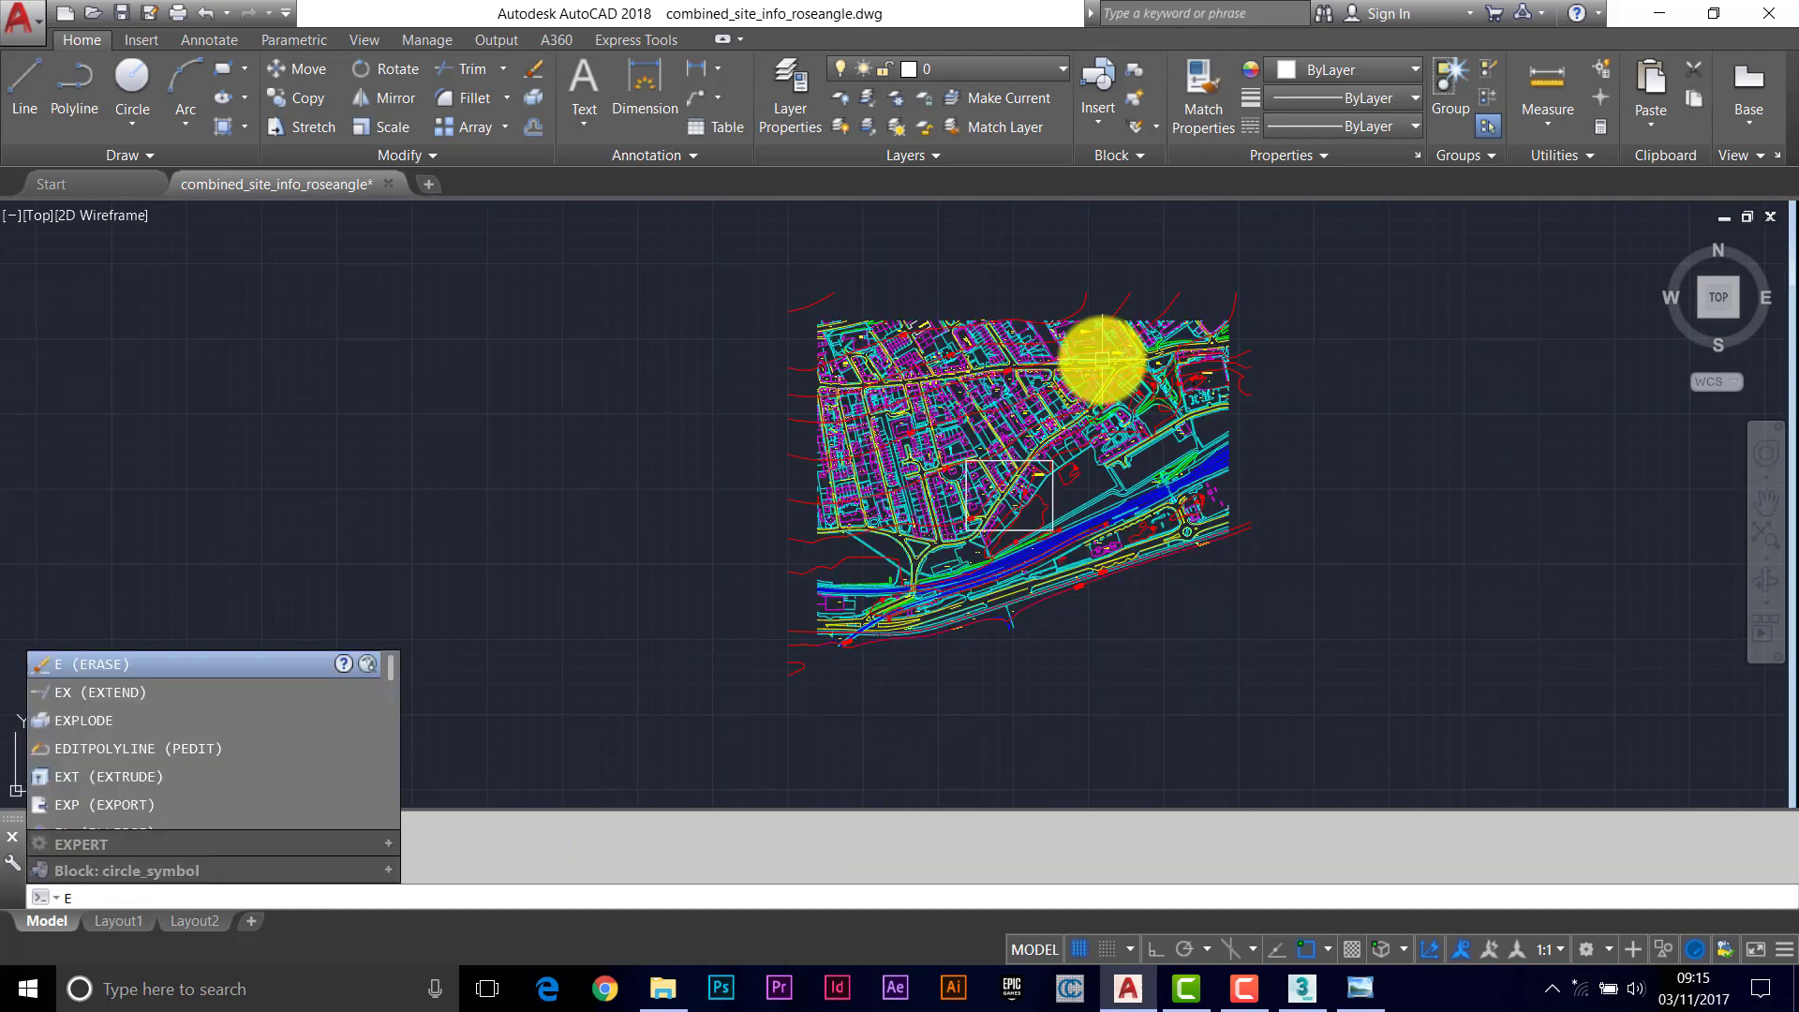
{"action": "key", "text": "Return"}
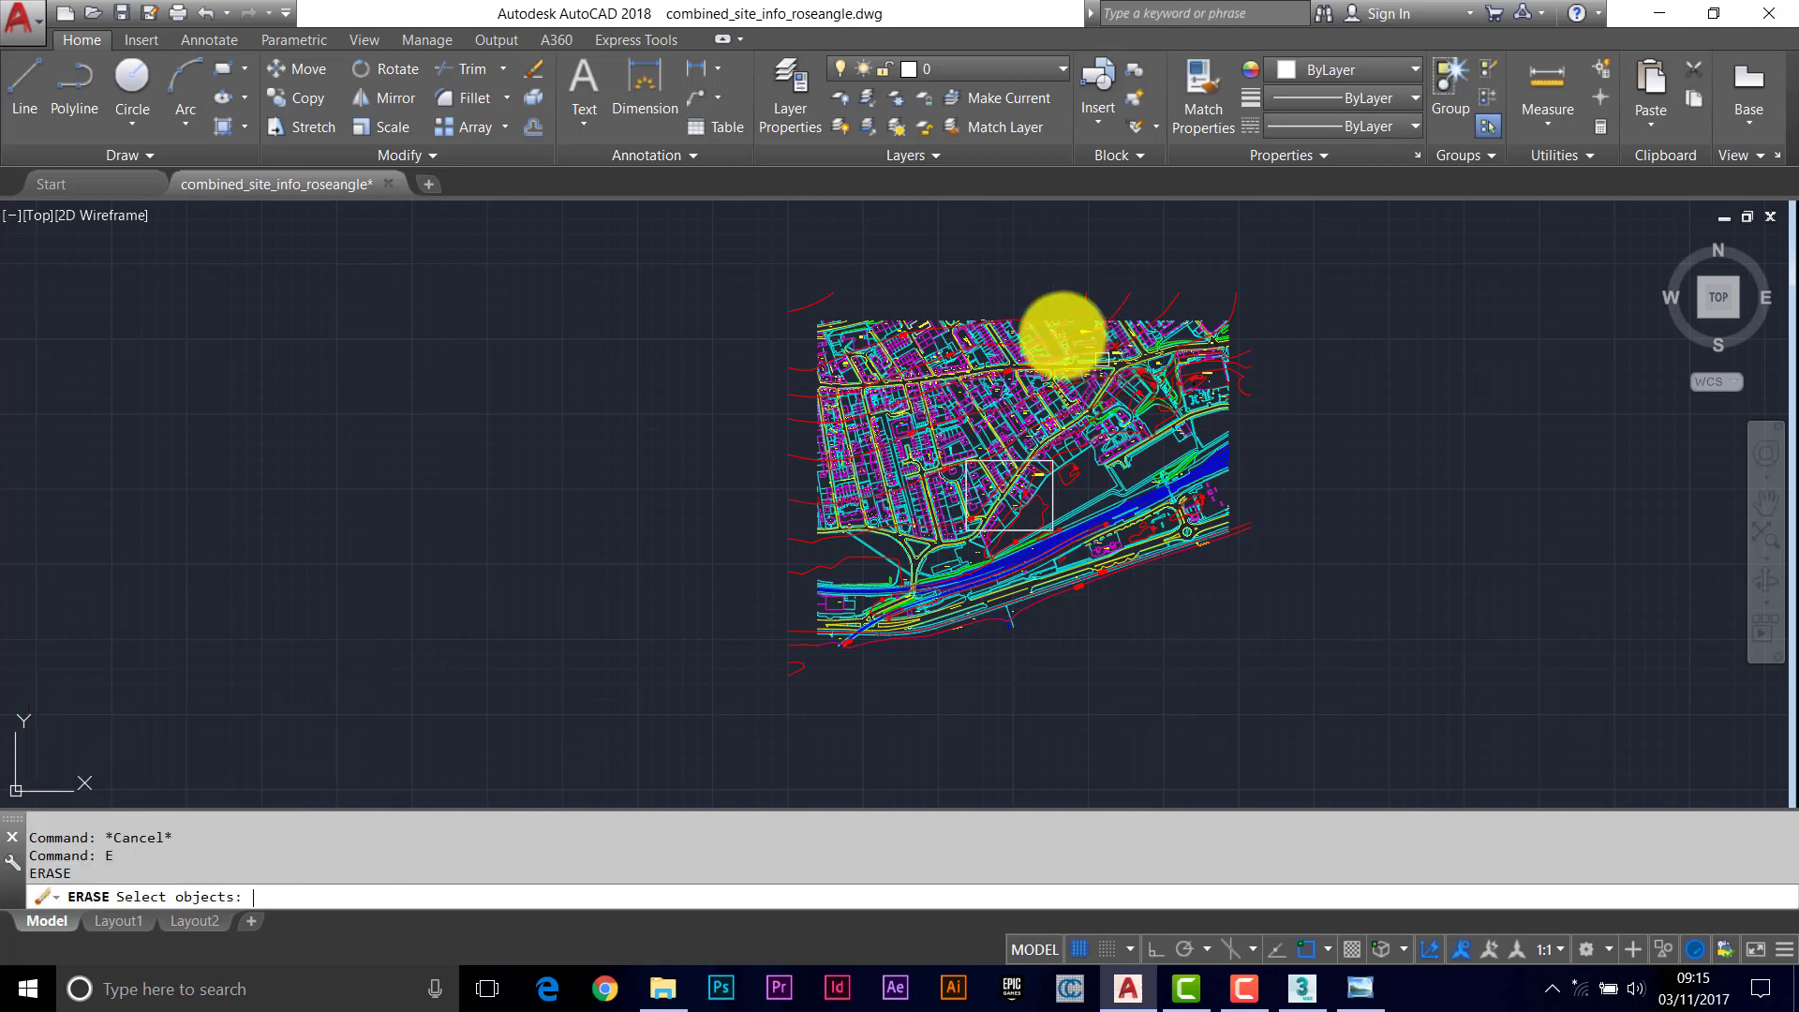
{"action": "left_click", "coordinate": [744, 252]}
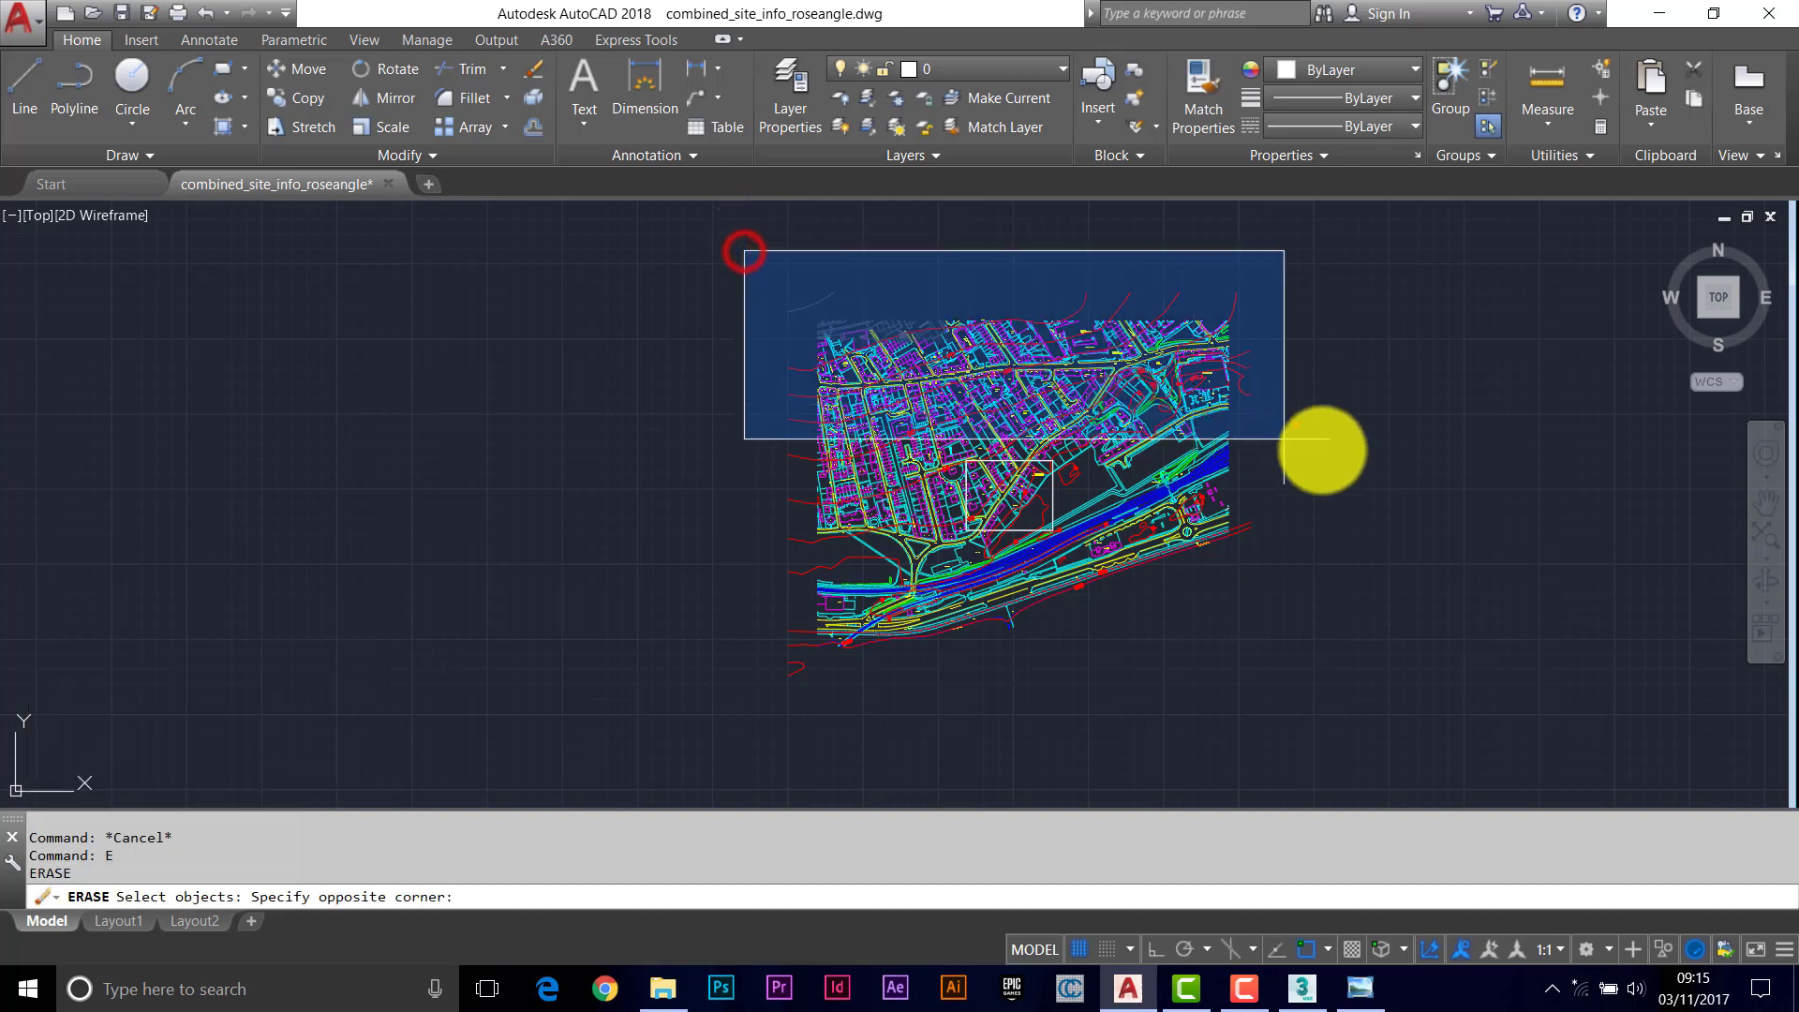
{"action": "left_click", "coordinate": [1371, 462]}
{"action": "key", "text": "Return"}
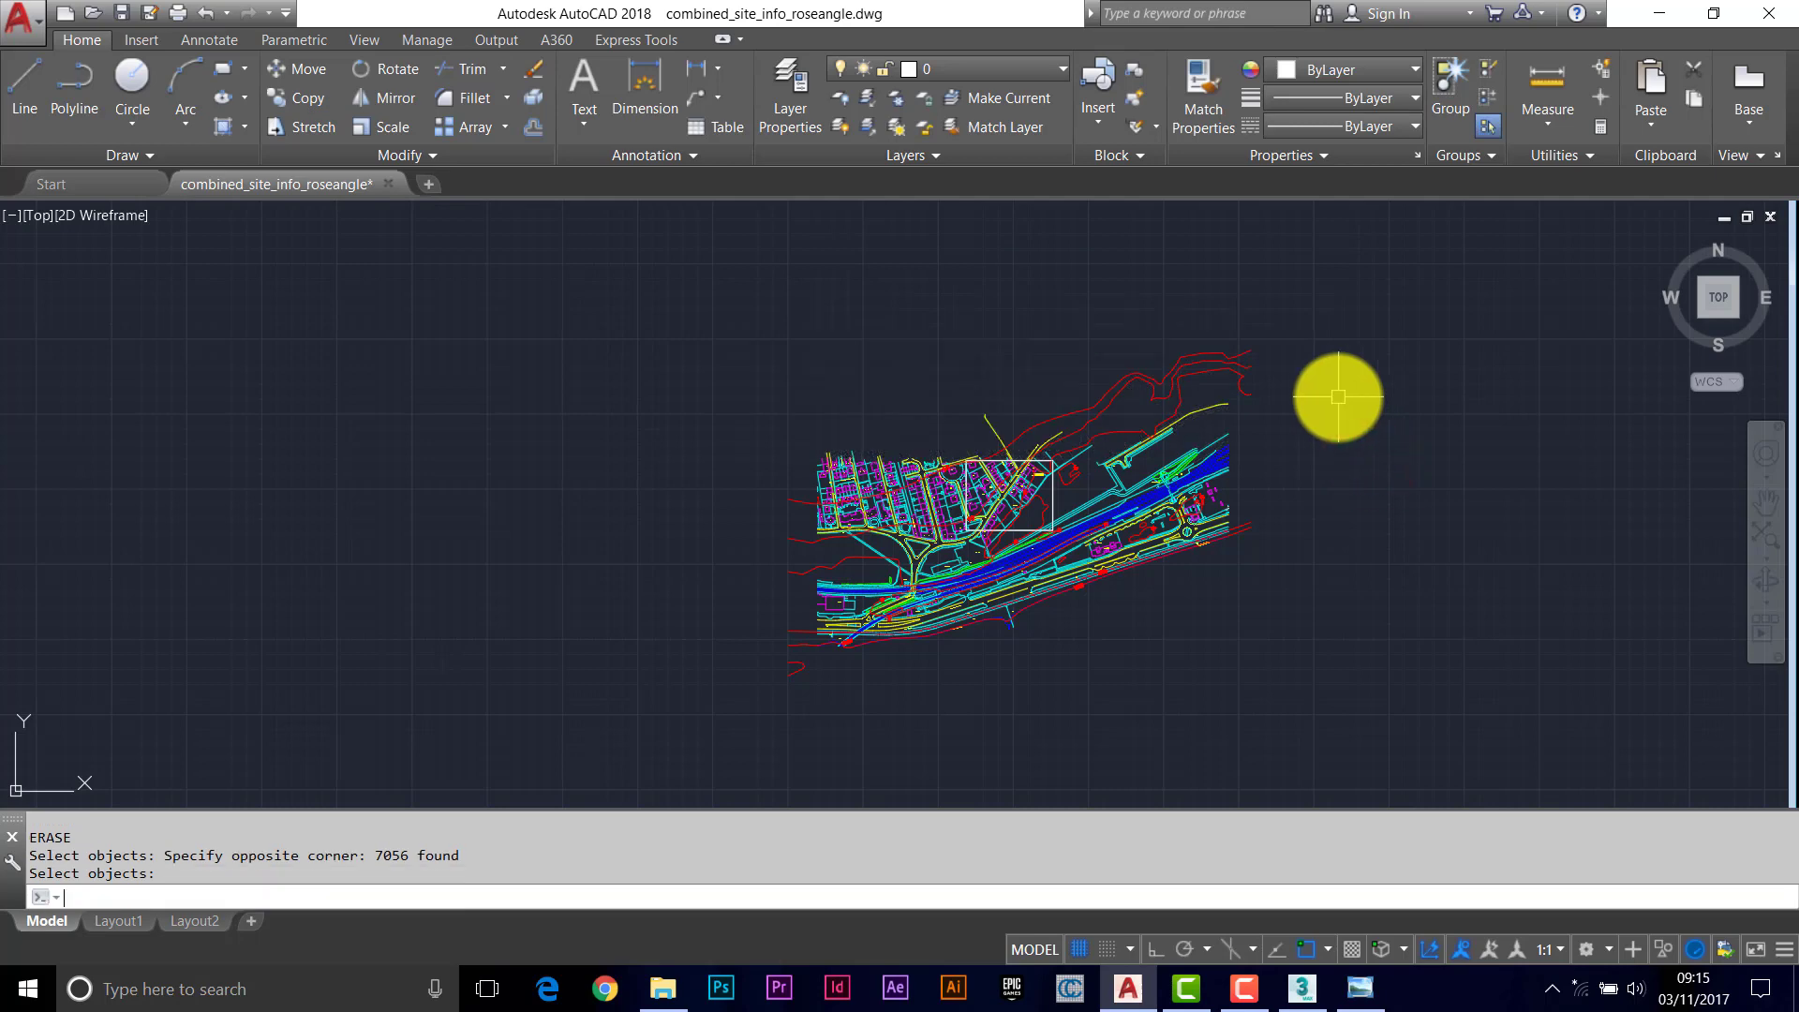
{"action": "key", "text": "Return"}
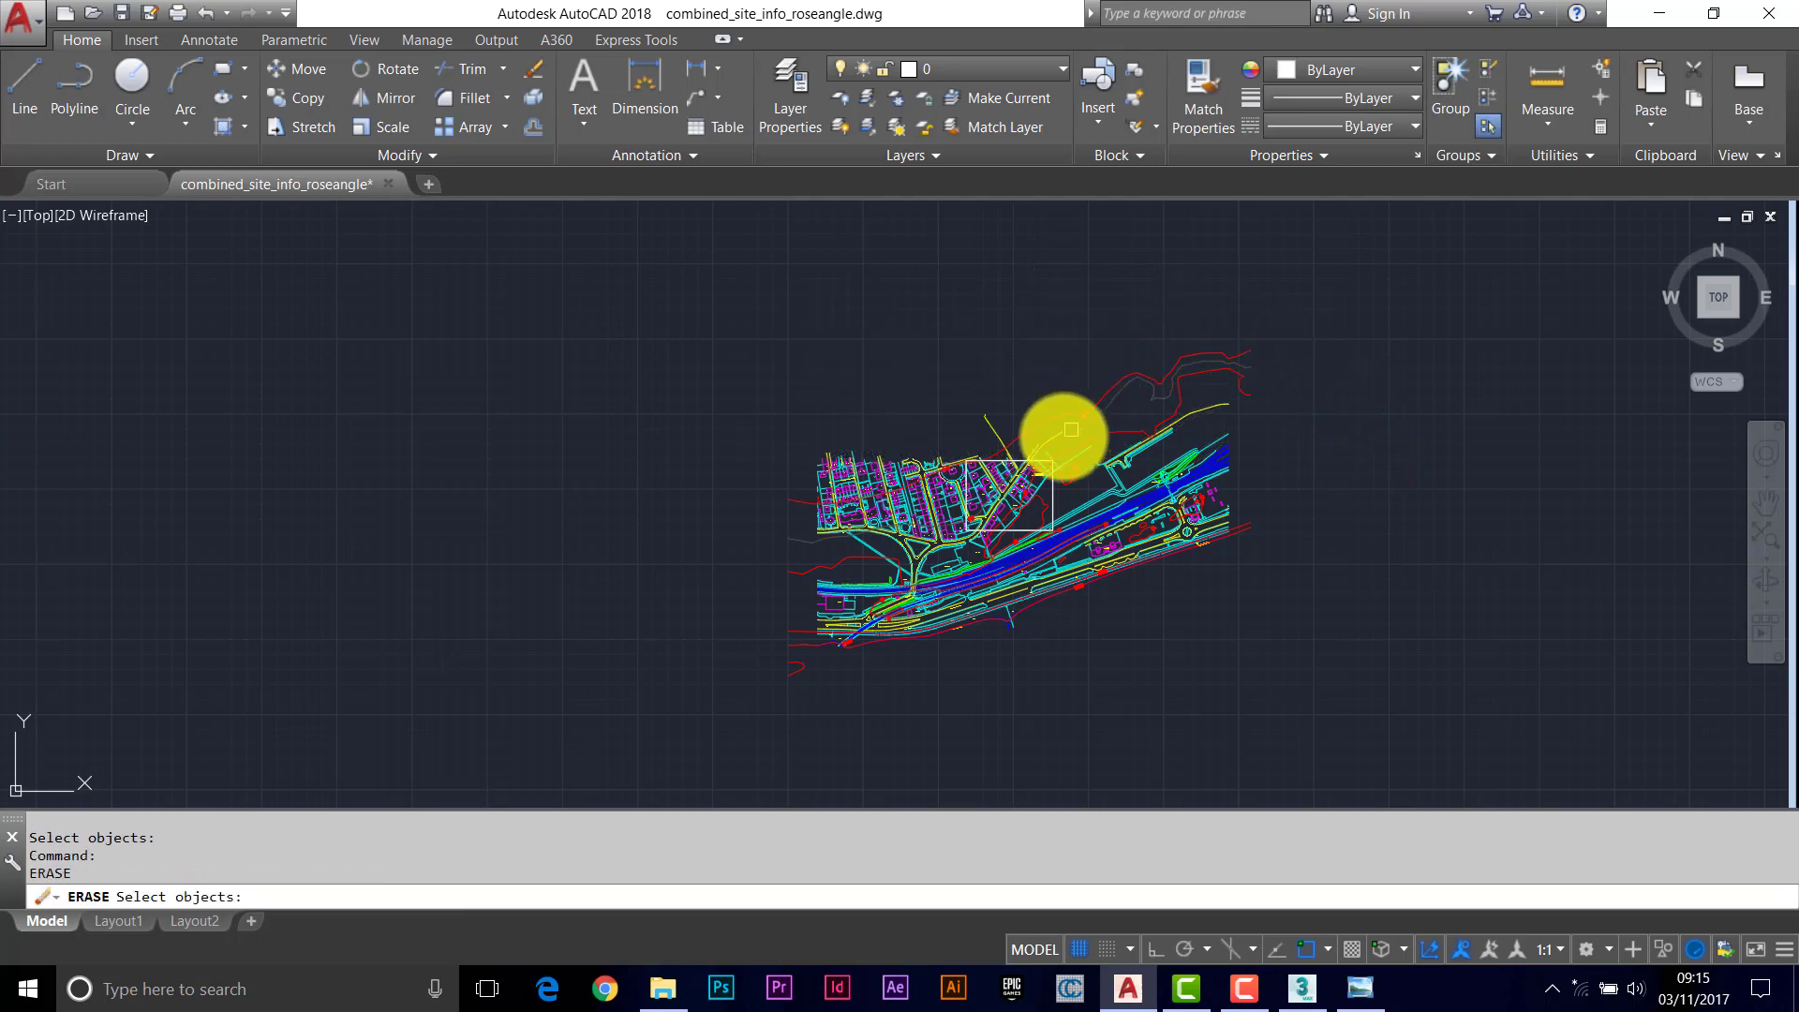
{"action": "key", "text": "Return"}
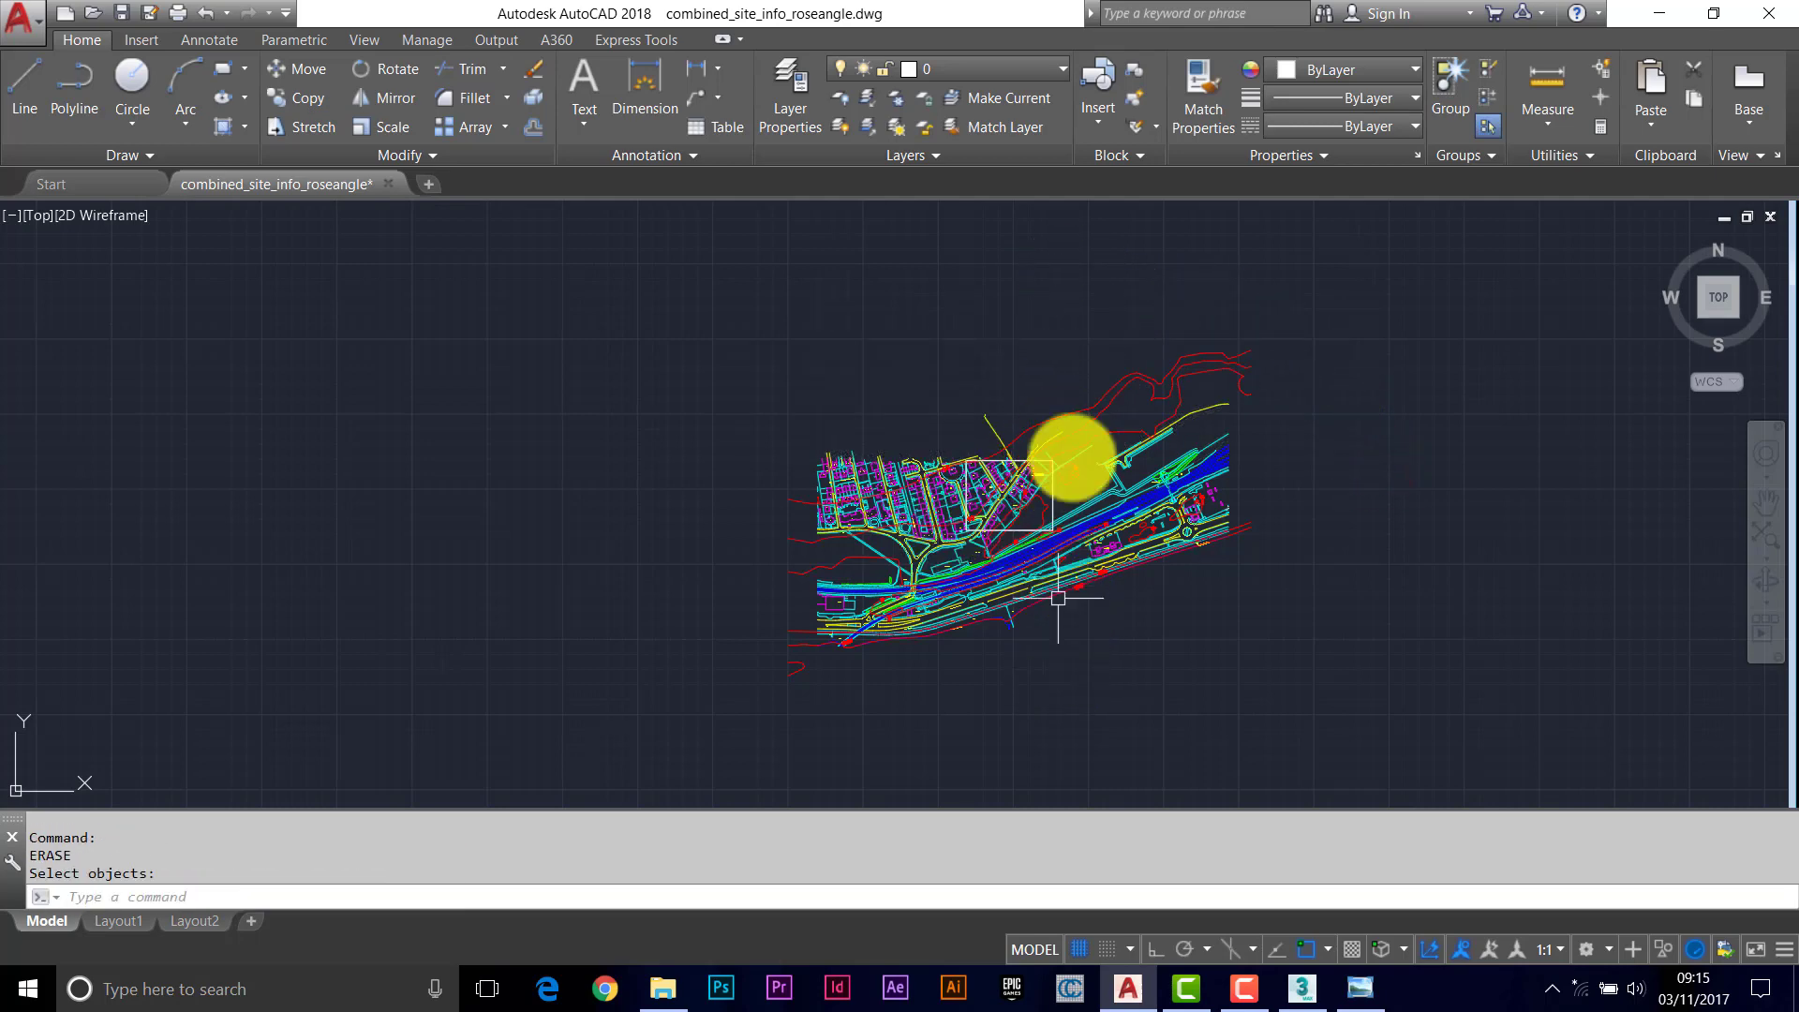
{"action": "left_click", "coordinate": [1057, 360]}
{"action": "left_click", "coordinate": [1351, 710]}
{"action": "key", "text": "Return"}
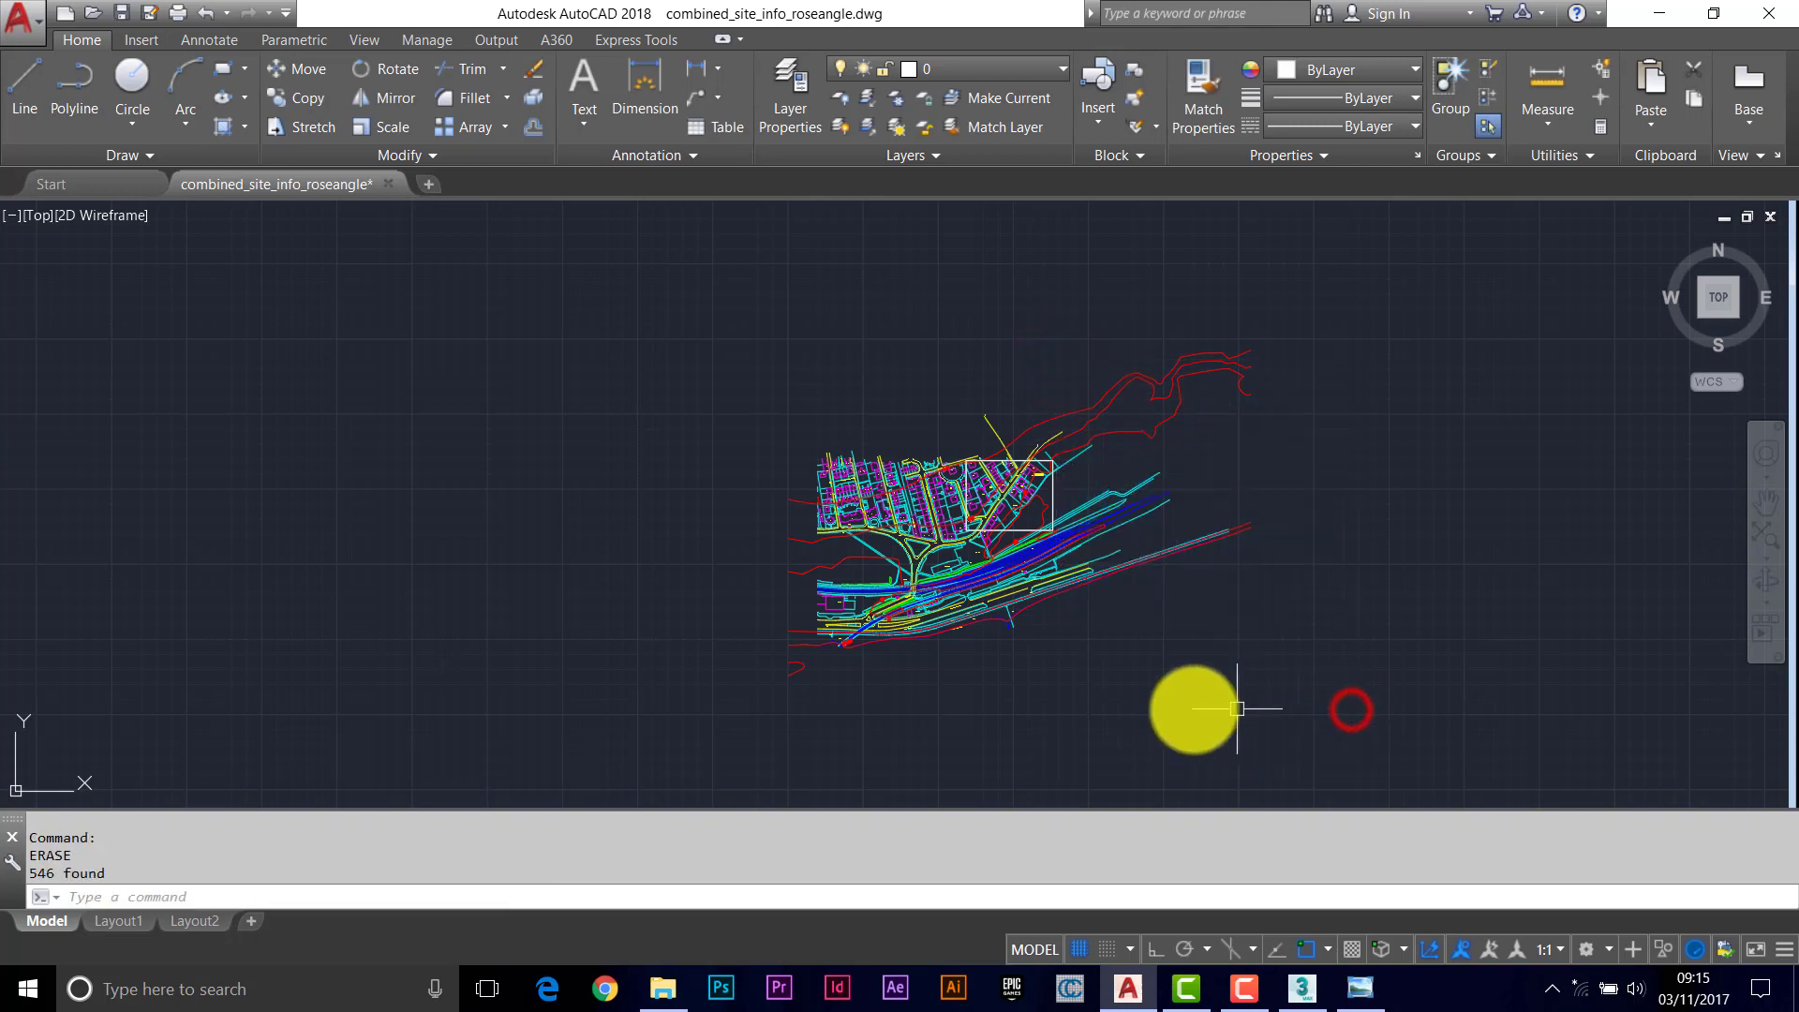
{"action": "key", "text": "Return"}
Window-select the map objects below and left of the frame, 1175 objects, for erasing
{"action": "left_click", "coordinate": [701, 737]}
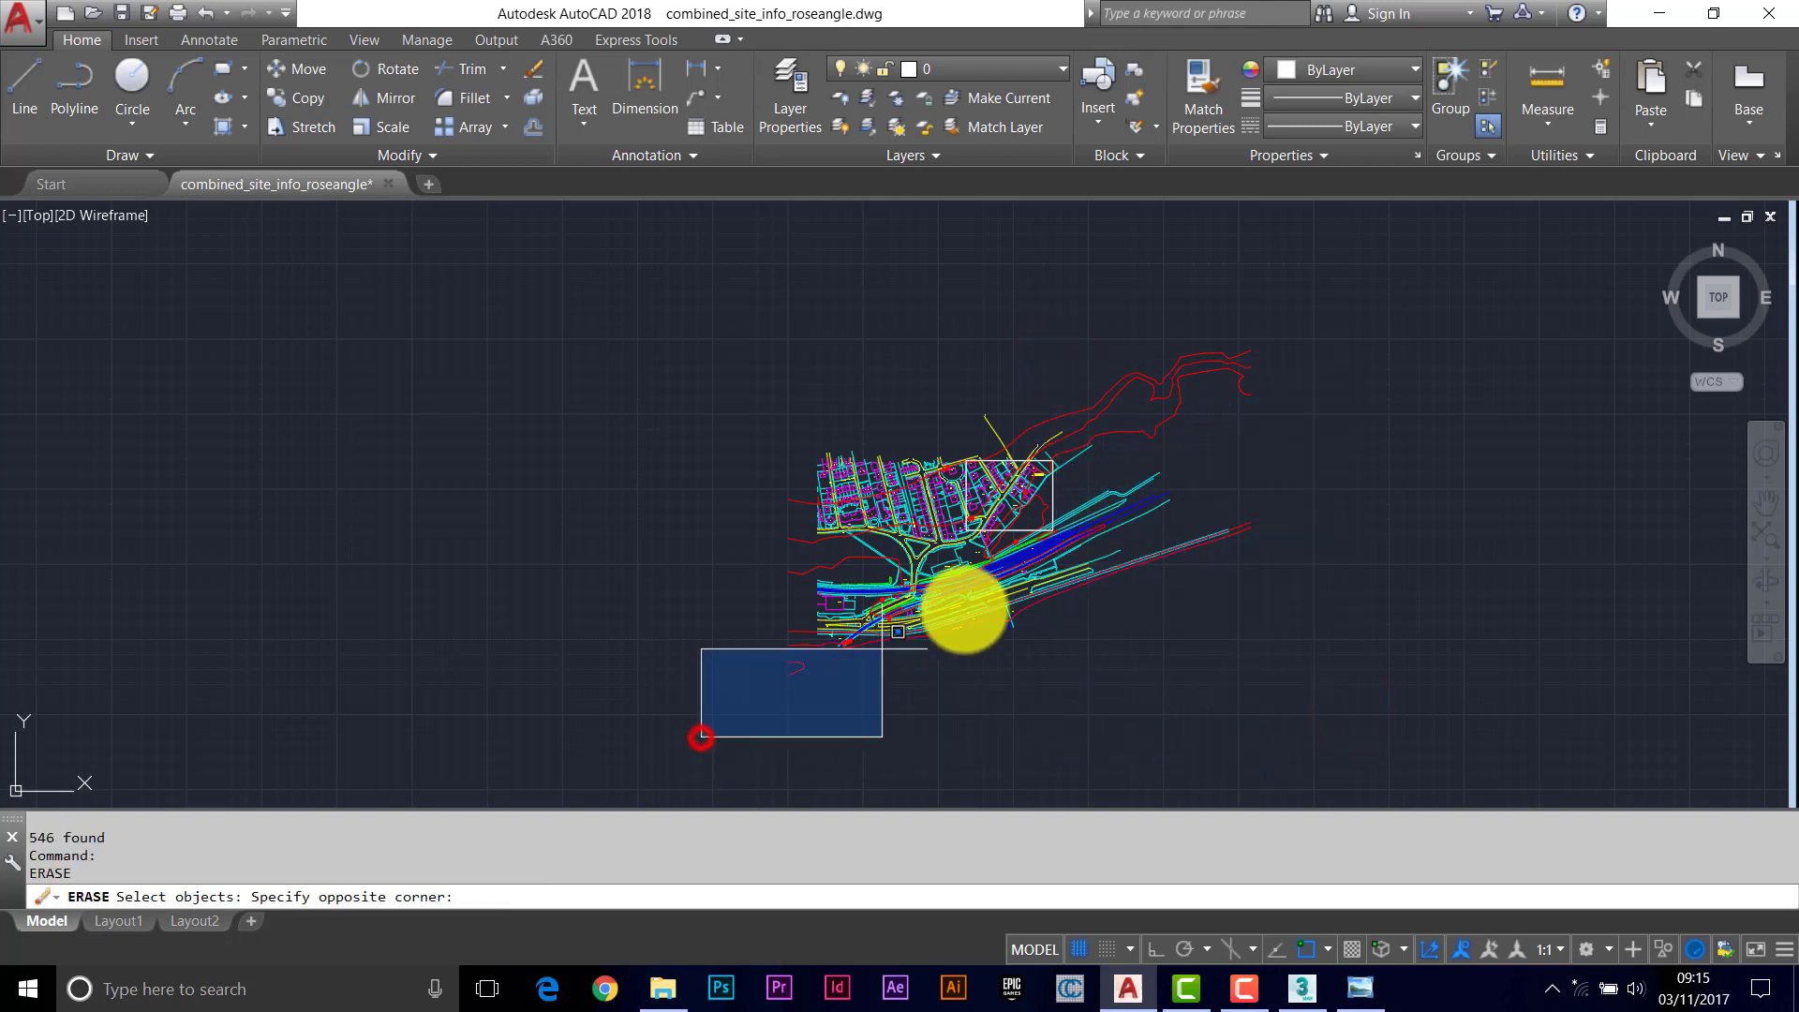
{"action": "left_click", "coordinate": [1316, 531]}
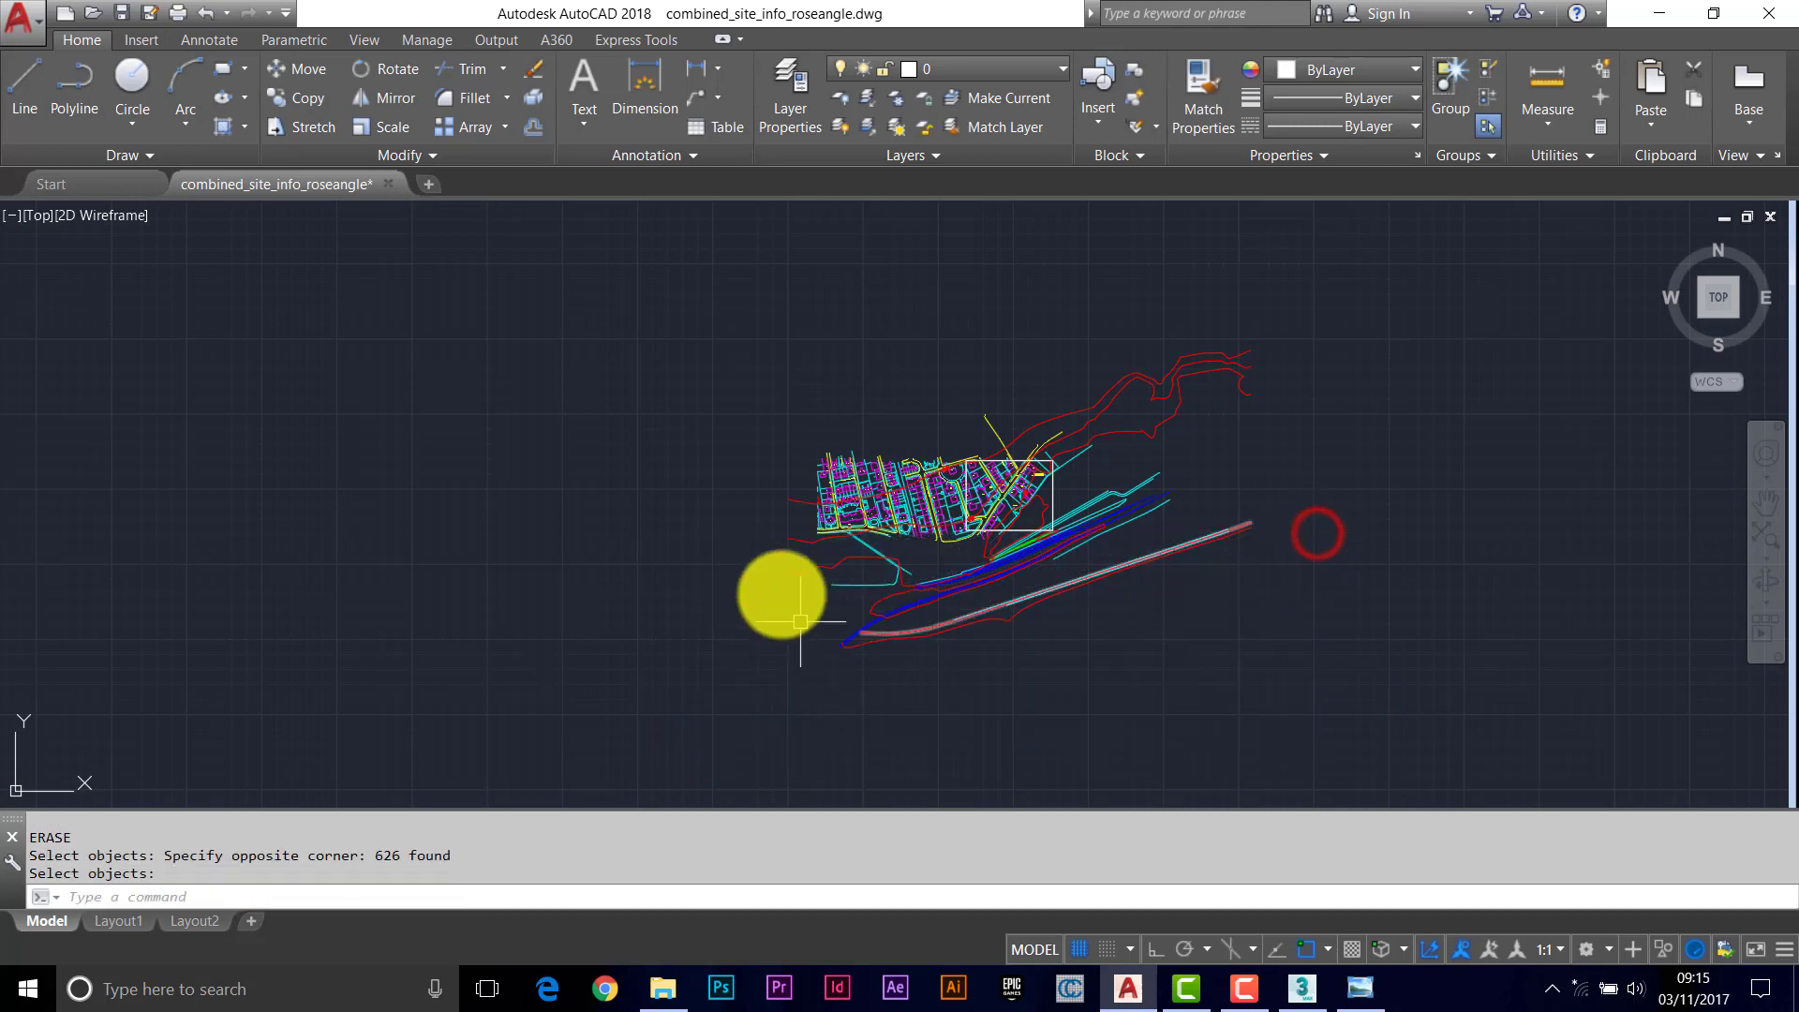
{"action": "left_click", "coordinate": [709, 296]}
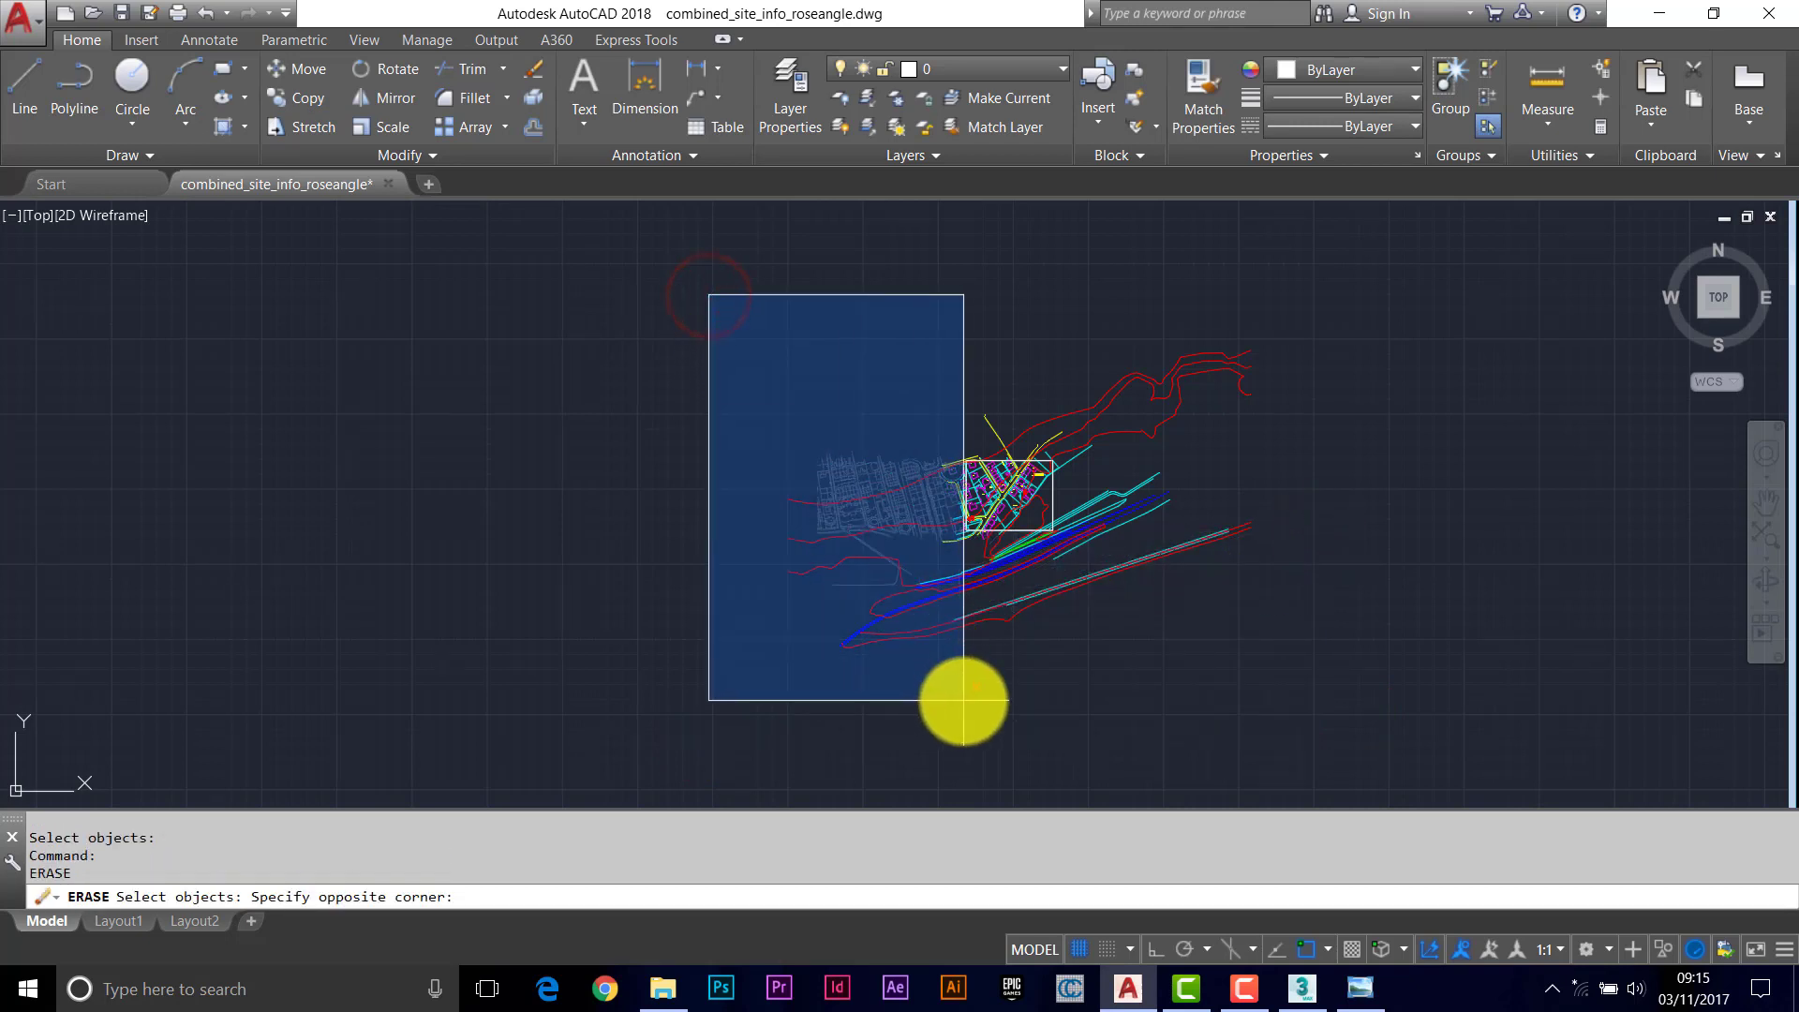
{"action": "left_click", "coordinate": [966, 701]}
{"action": "key", "text": "Return"}
{"action": "scroll", "coordinate": [1015, 630], "scroll_direction": "up", "scroll_amount": 3}
{"action": "middle_click_drag", "start_coordinate": [1043, 590], "coordinate": [1040, 565]}
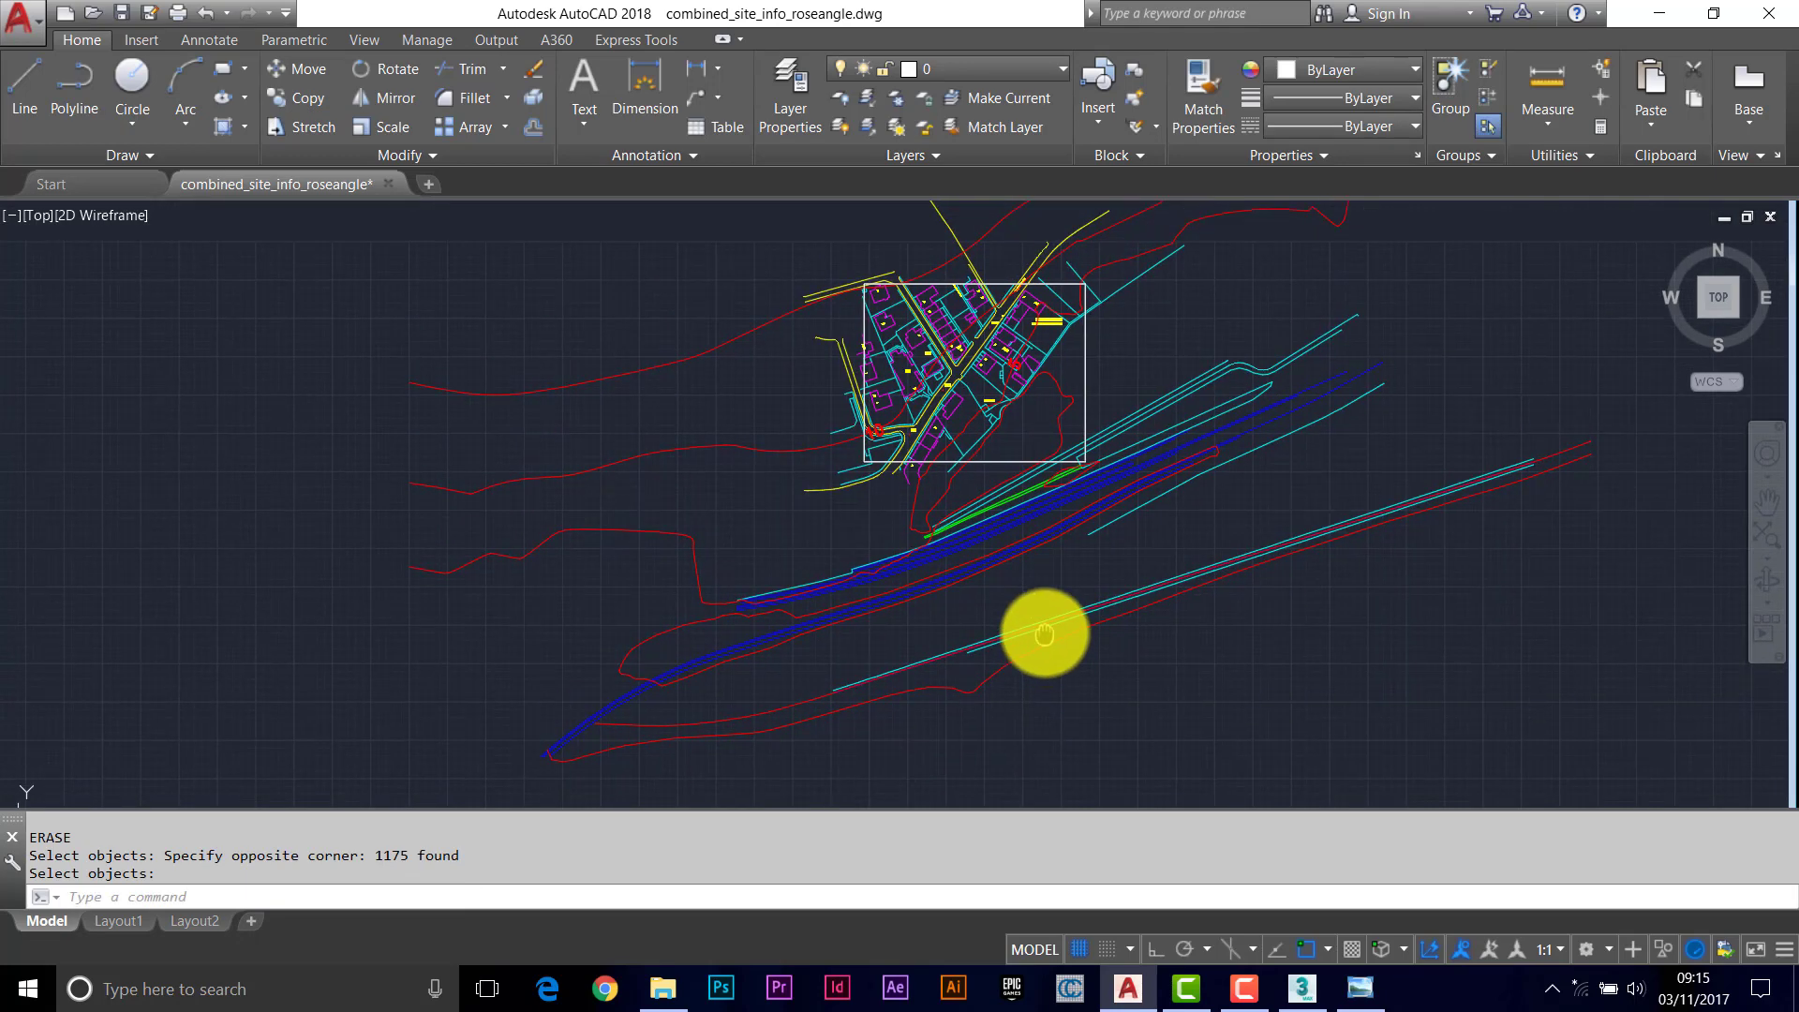
{"action": "middle_click_drag", "start_coordinate": [1036, 610], "coordinate": [1031, 689]}
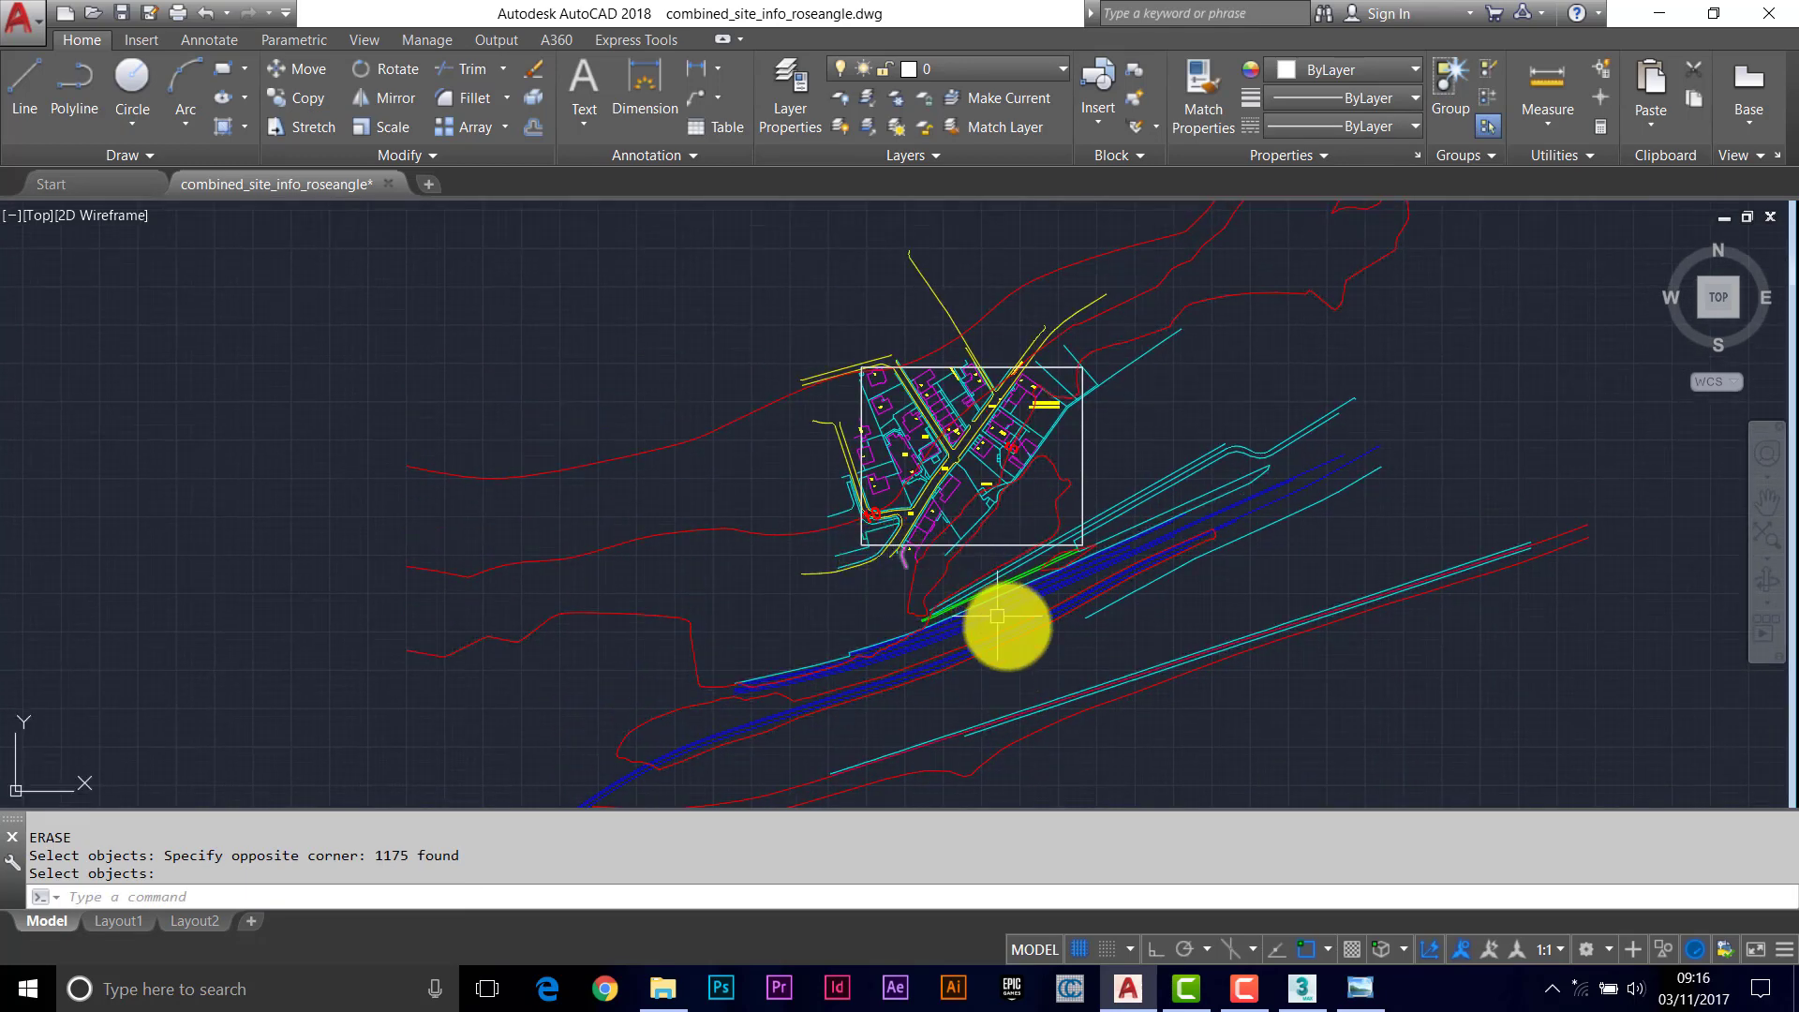
{"action": "scroll", "coordinate": [1000, 599], "scroll_direction": "up", "scroll_amount": 2}
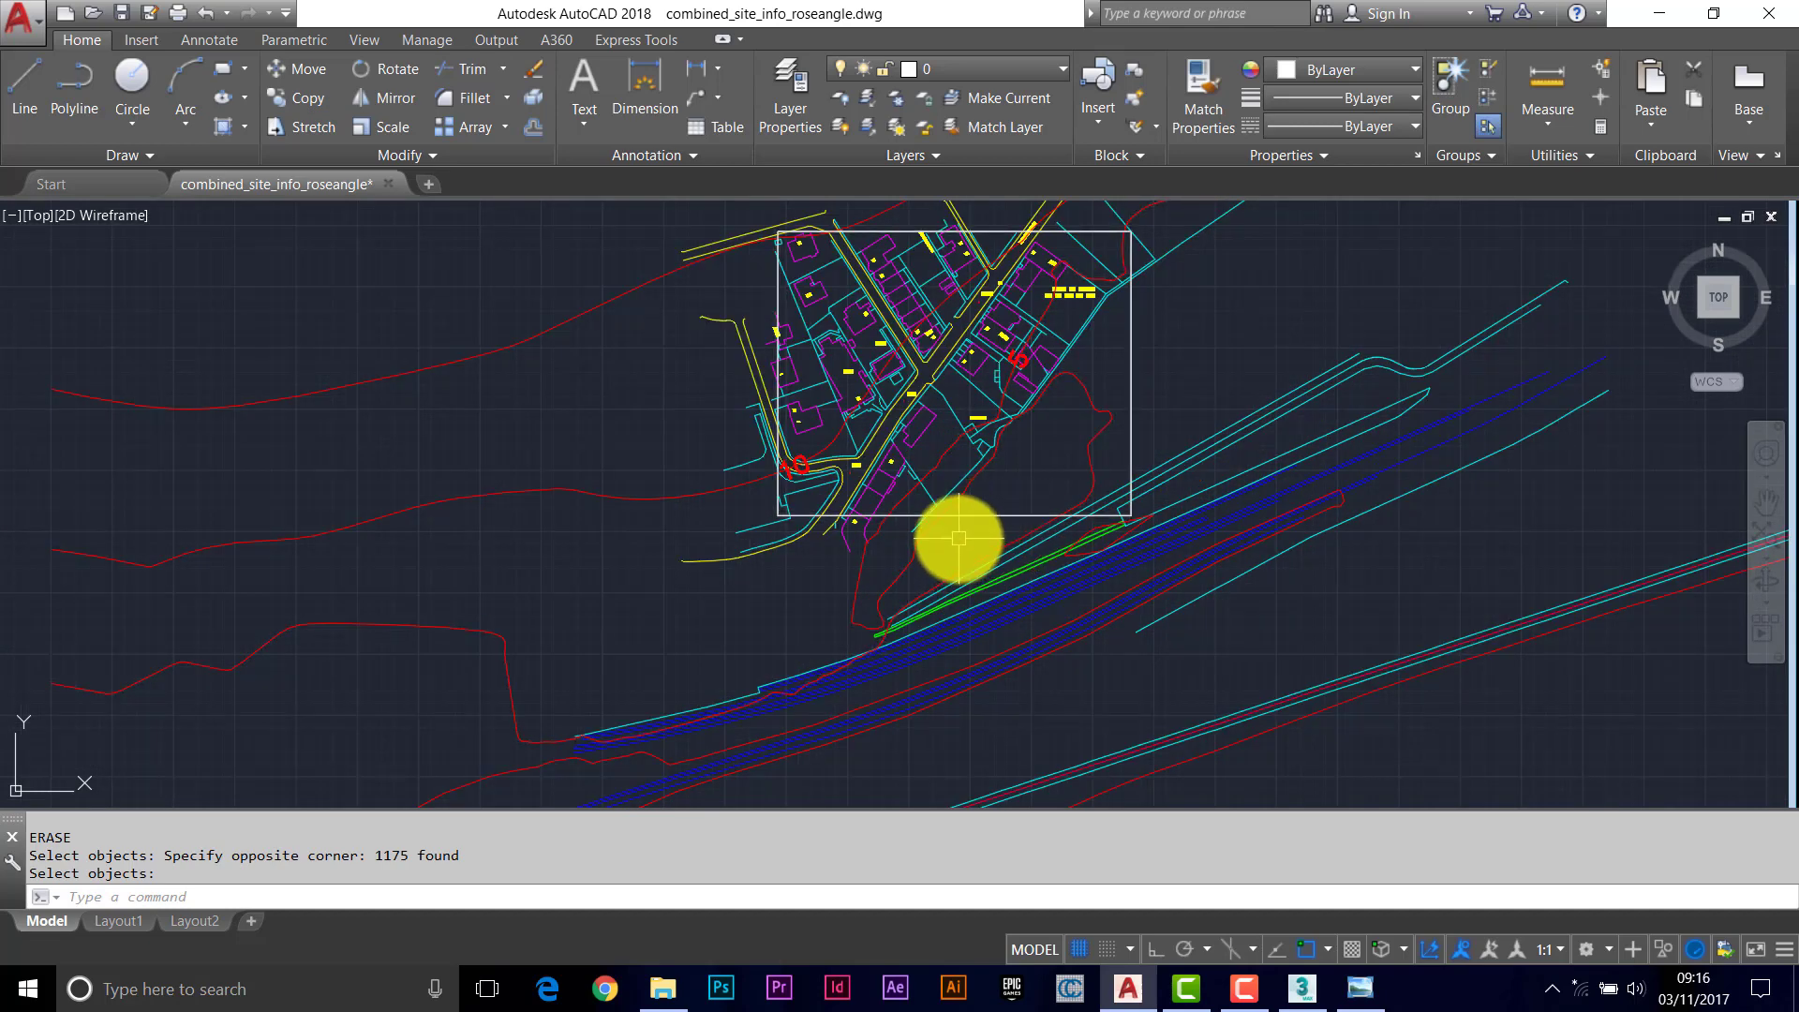
Start TRIM with the site frame as cutting edge and trim lines below it
{"action": "key", "text": "Return"}
{"action": "left_click", "coordinate": [976, 514]}
{"action": "key", "text": "Return"}
{"action": "left_click", "coordinate": [1197, 664]}
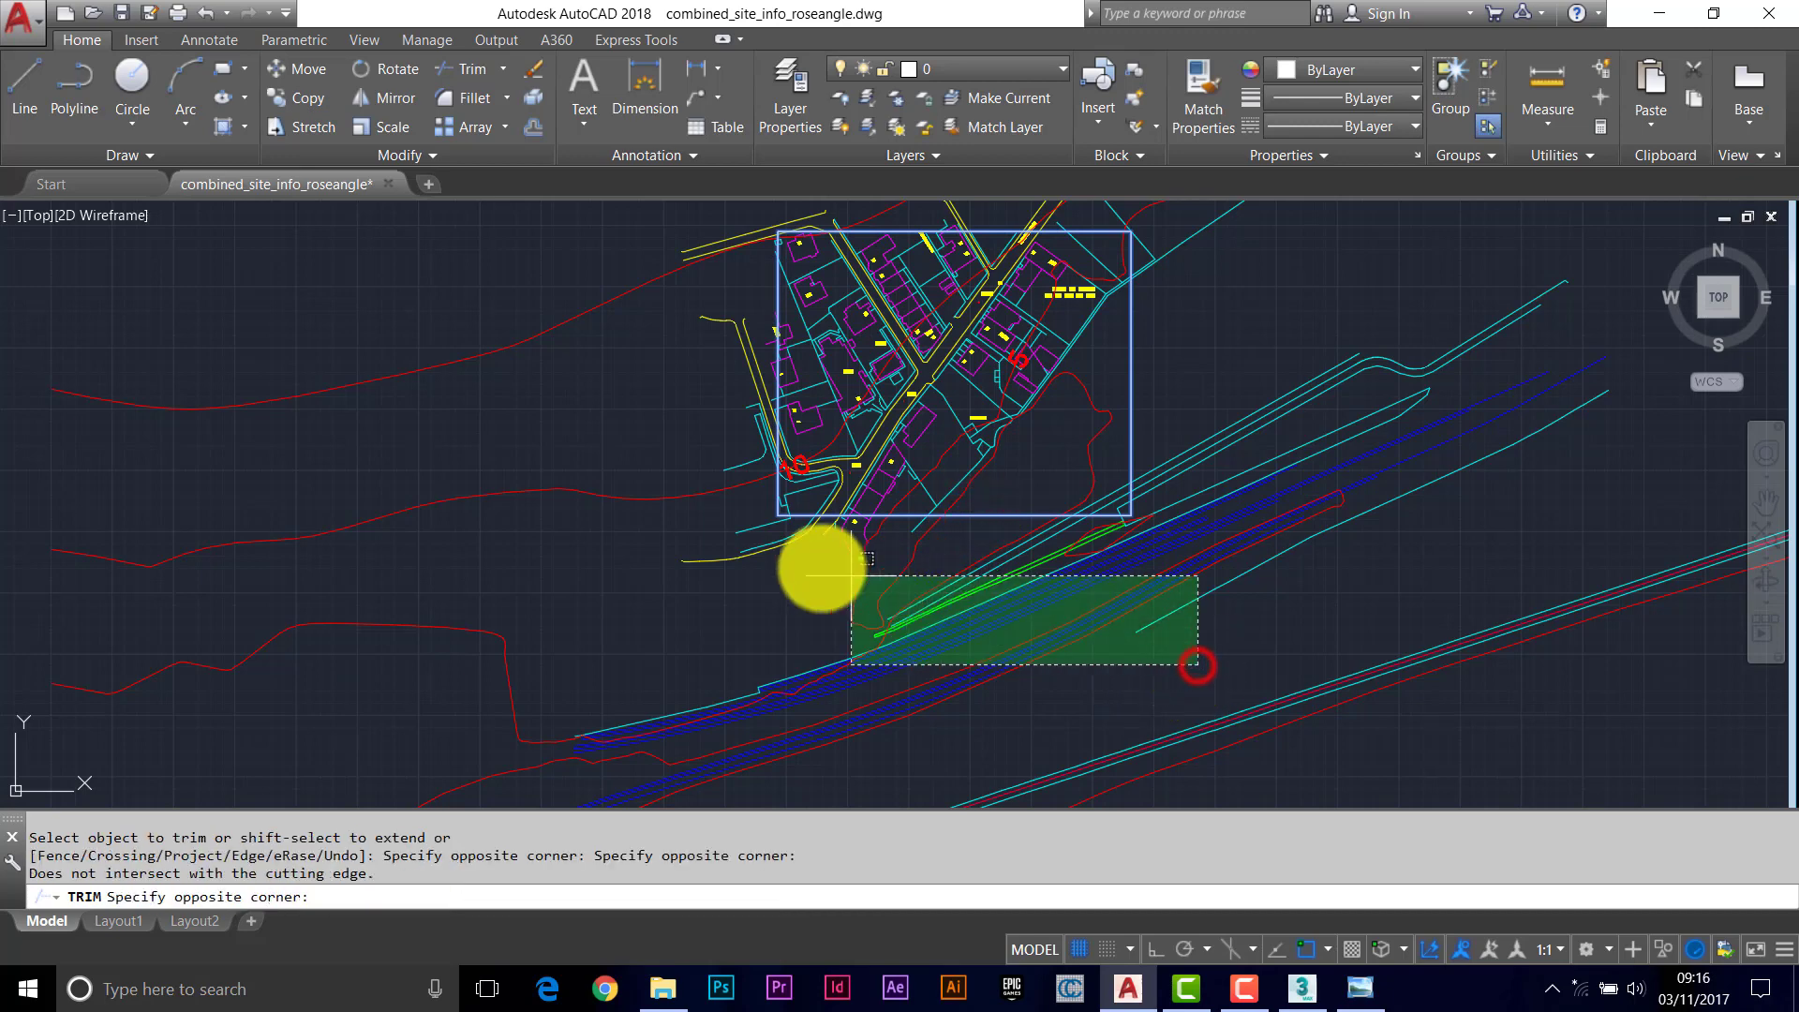
{"action": "left_click", "coordinate": [707, 519]}
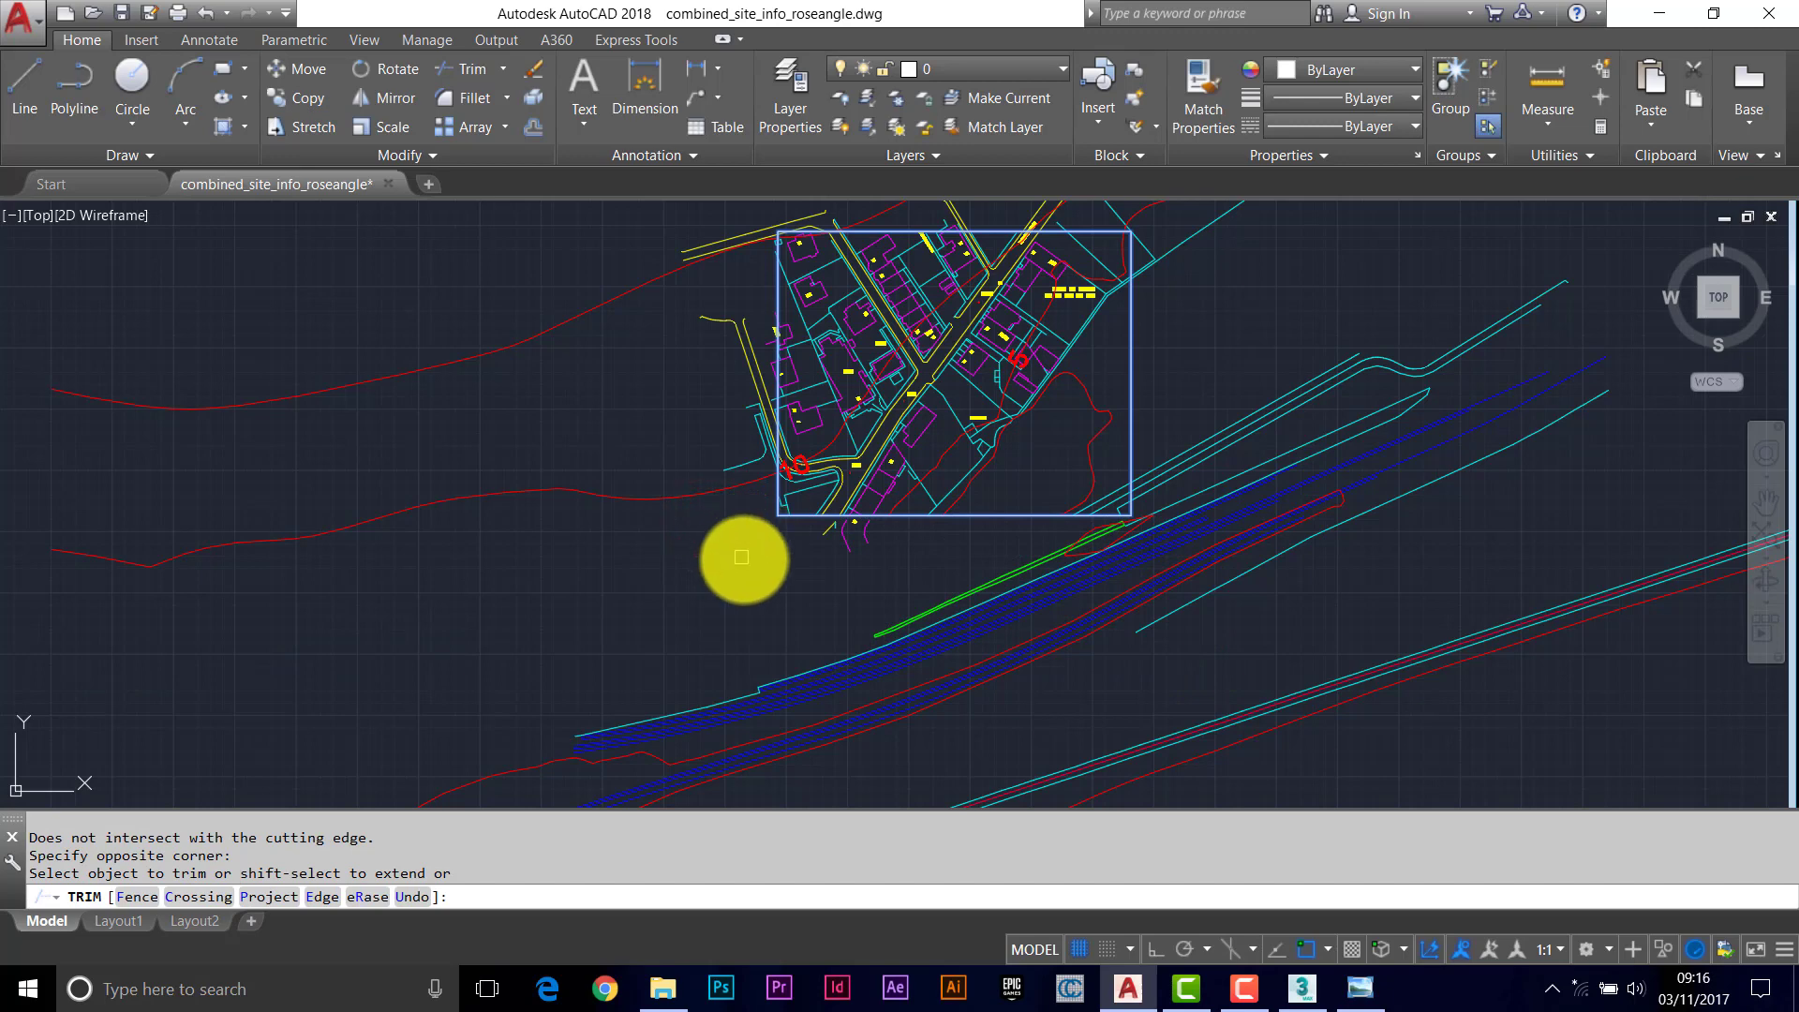
Trim the lines crossing near the frame and those sticking out above it
{"action": "left_click", "coordinate": [768, 209]}
{"action": "left_click", "coordinate": [575, 554]}
{"action": "scroll", "coordinate": [691, 469], "scroll_direction": "up", "scroll_amount": 2}
{"action": "middle_click_drag", "start_coordinate": [925, 398], "coordinate": [767, 634]}
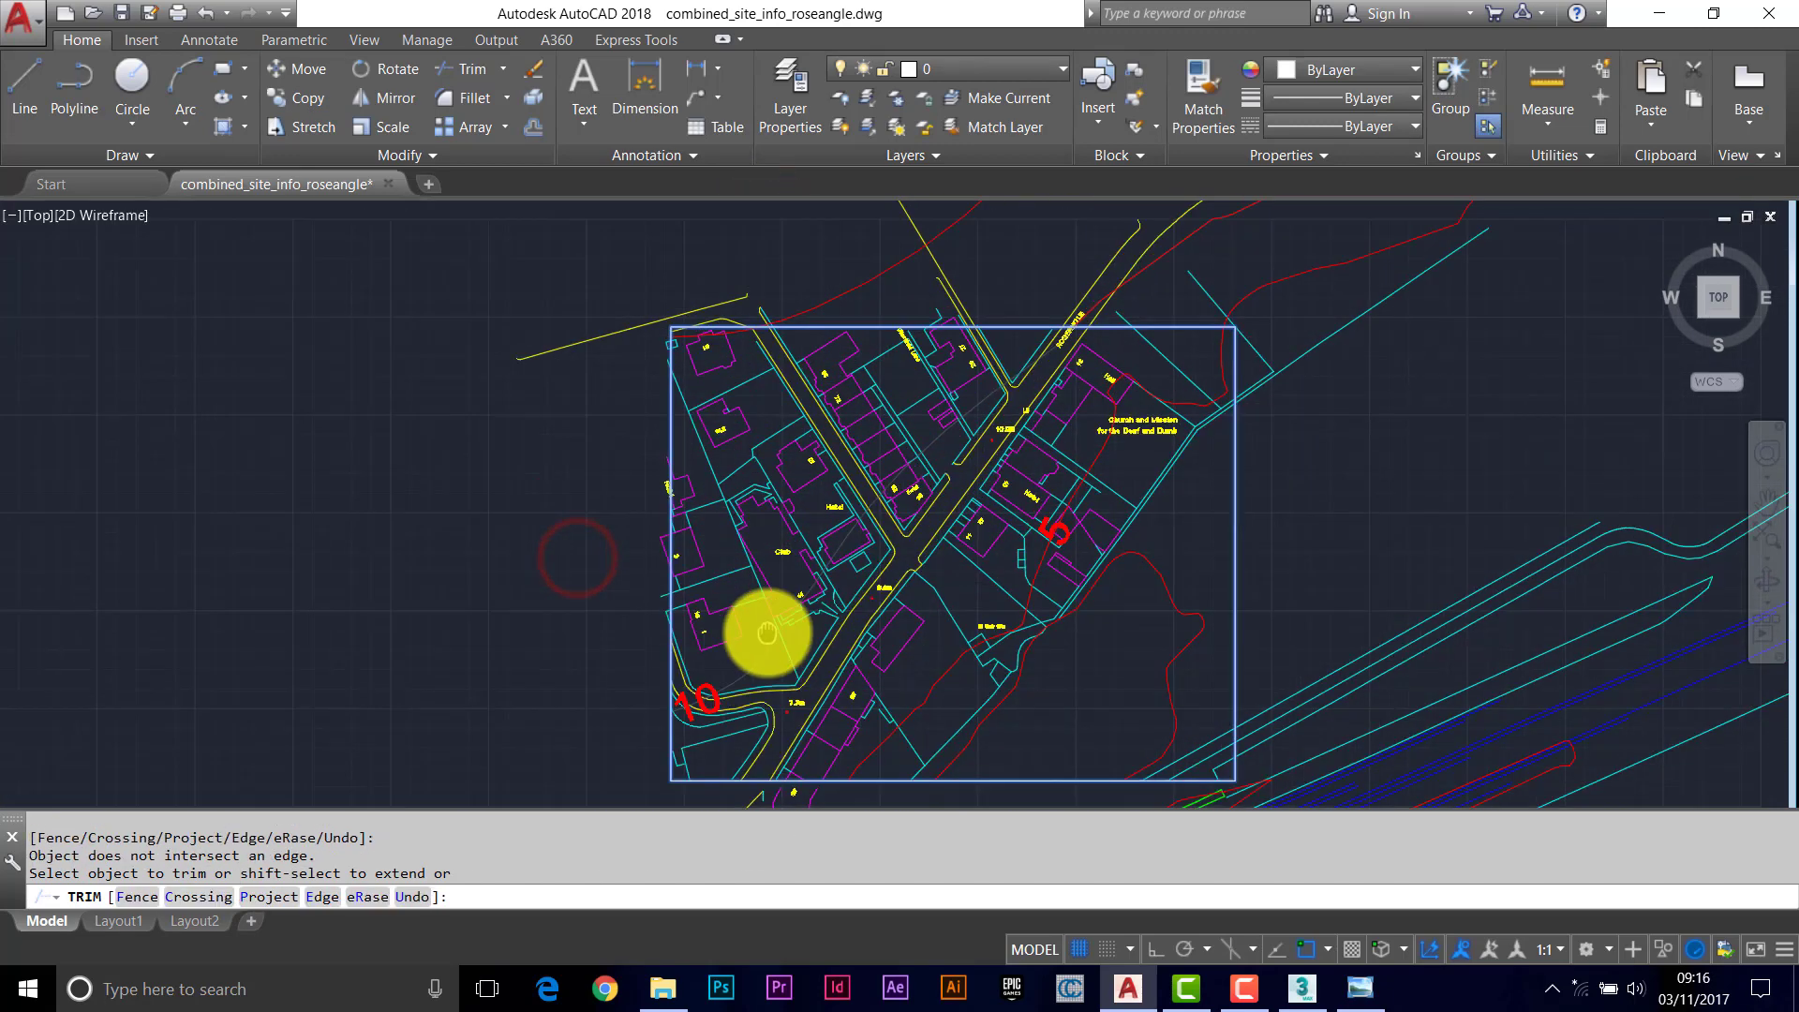
{"action": "middle_click_drag", "start_coordinate": [1257, 373], "coordinate": [1229, 499]}
{"action": "left_click", "coordinate": [1310, 225]}
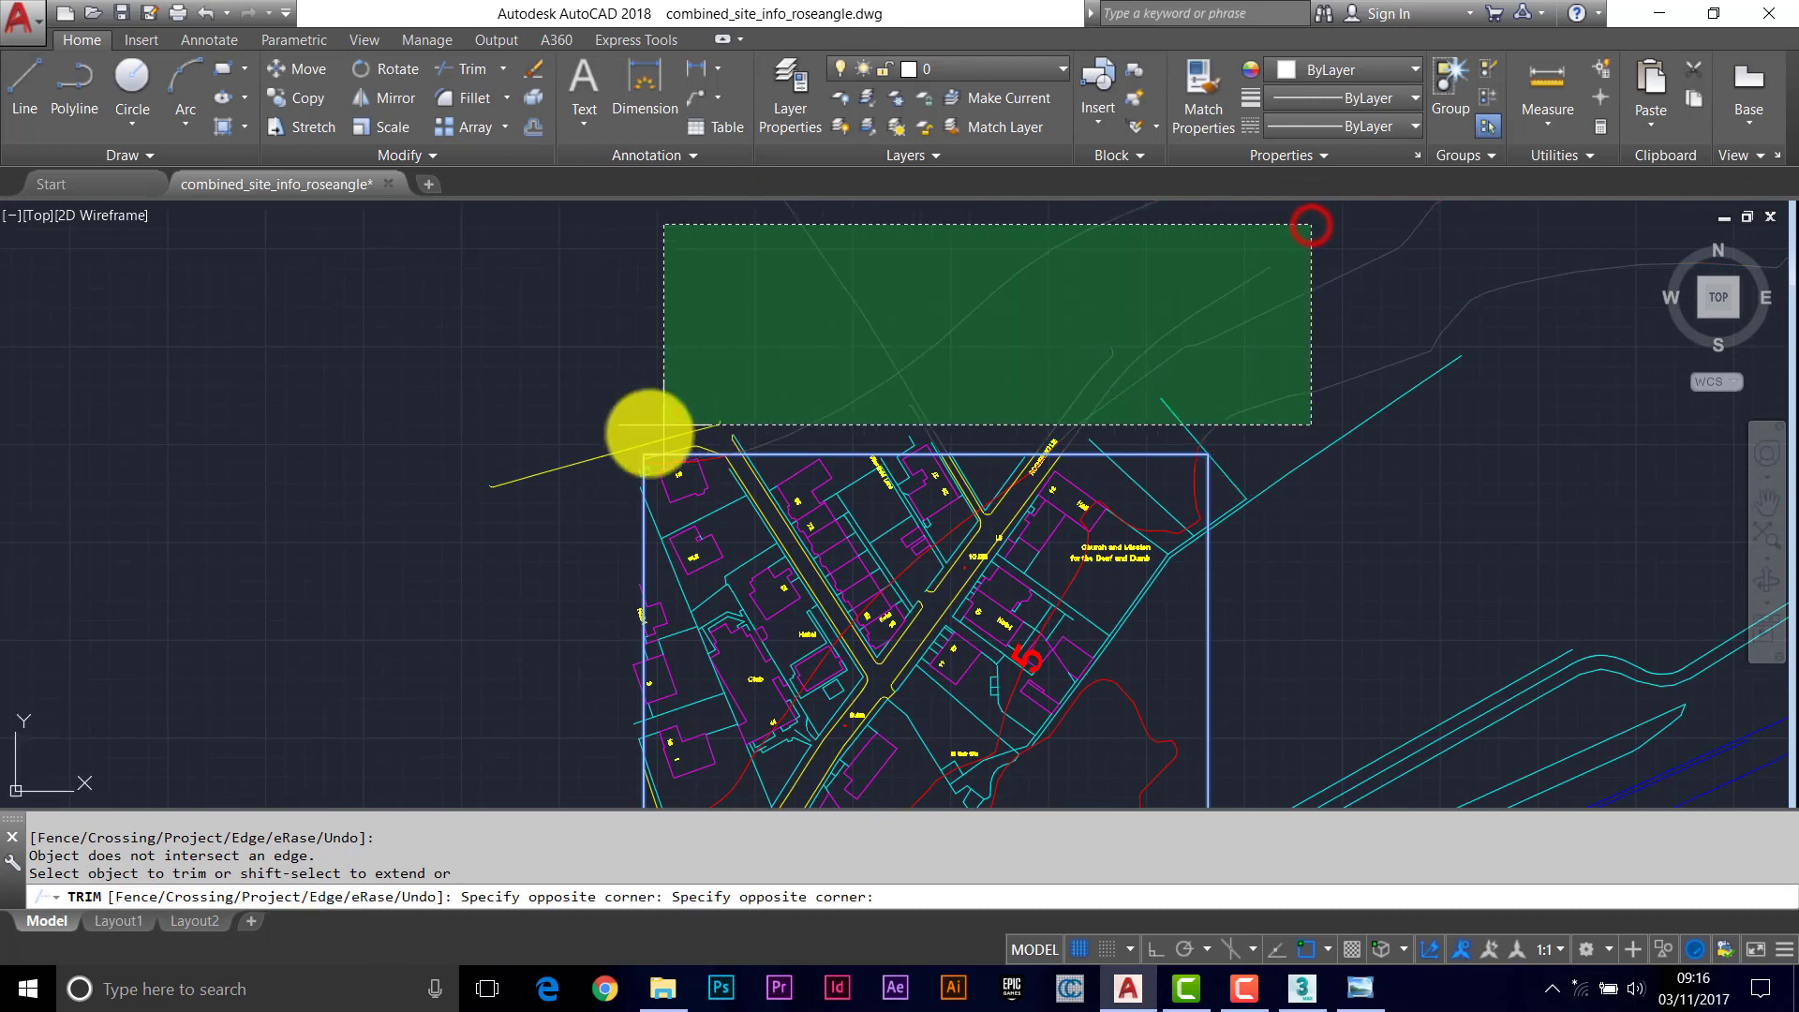
{"action": "left_click", "coordinate": [614, 449]}
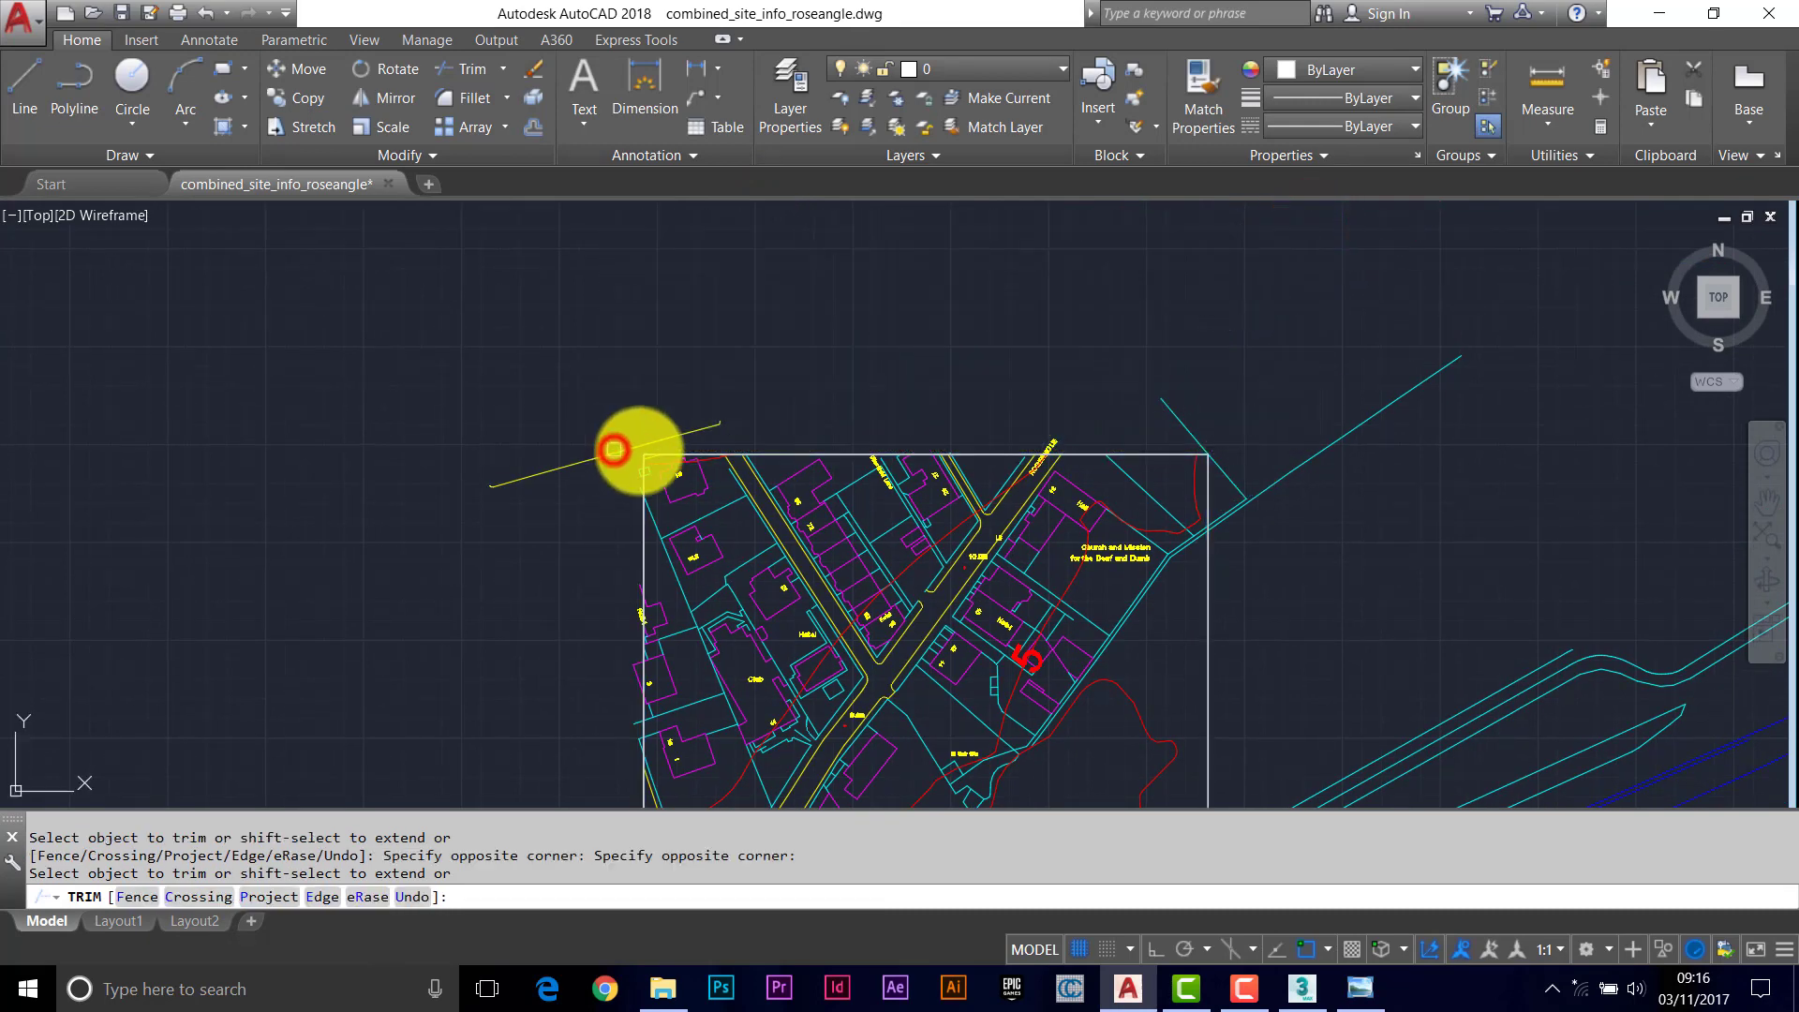
Trim lines past the frame's top-right corner and below its bottom edge
{"action": "scroll", "coordinate": [1293, 526], "scroll_direction": "up", "scroll_amount": 2}
{"action": "scroll", "coordinate": [1266, 297], "scroll_direction": "up", "scroll_amount": 2}
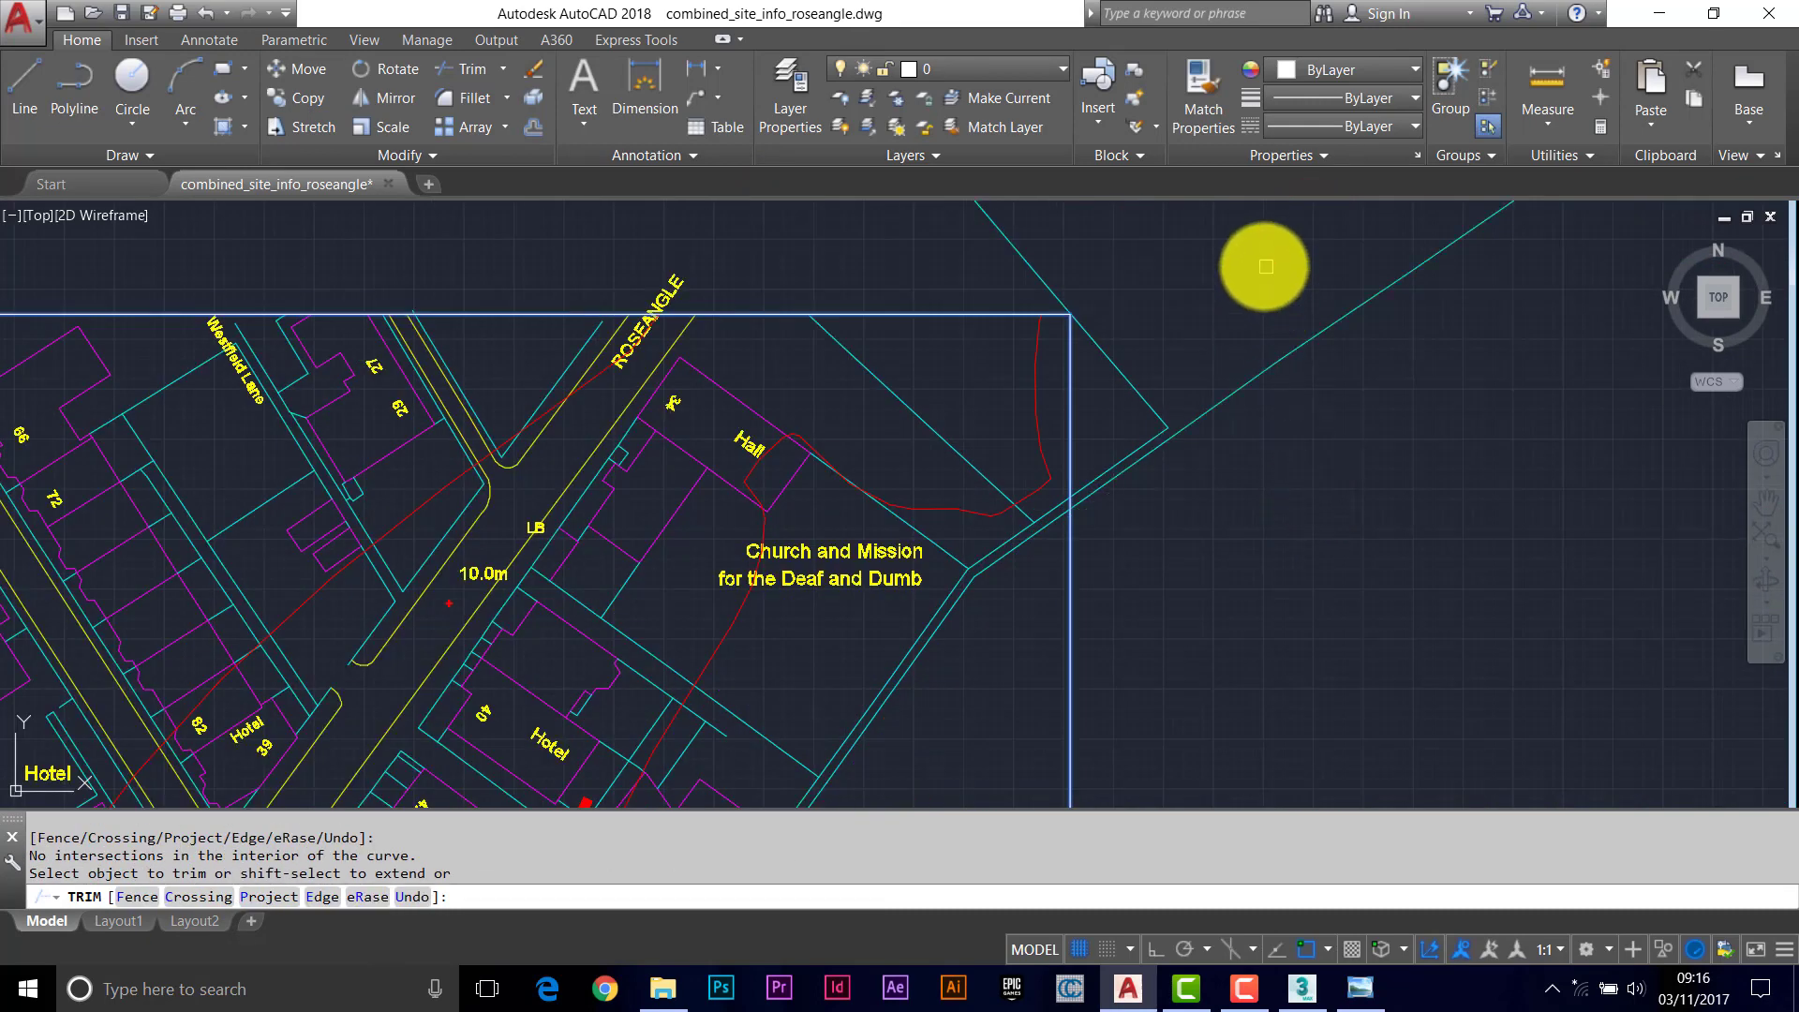
{"action": "left_click", "coordinate": [1264, 265]}
{"action": "left_click", "coordinate": [1083, 598]}
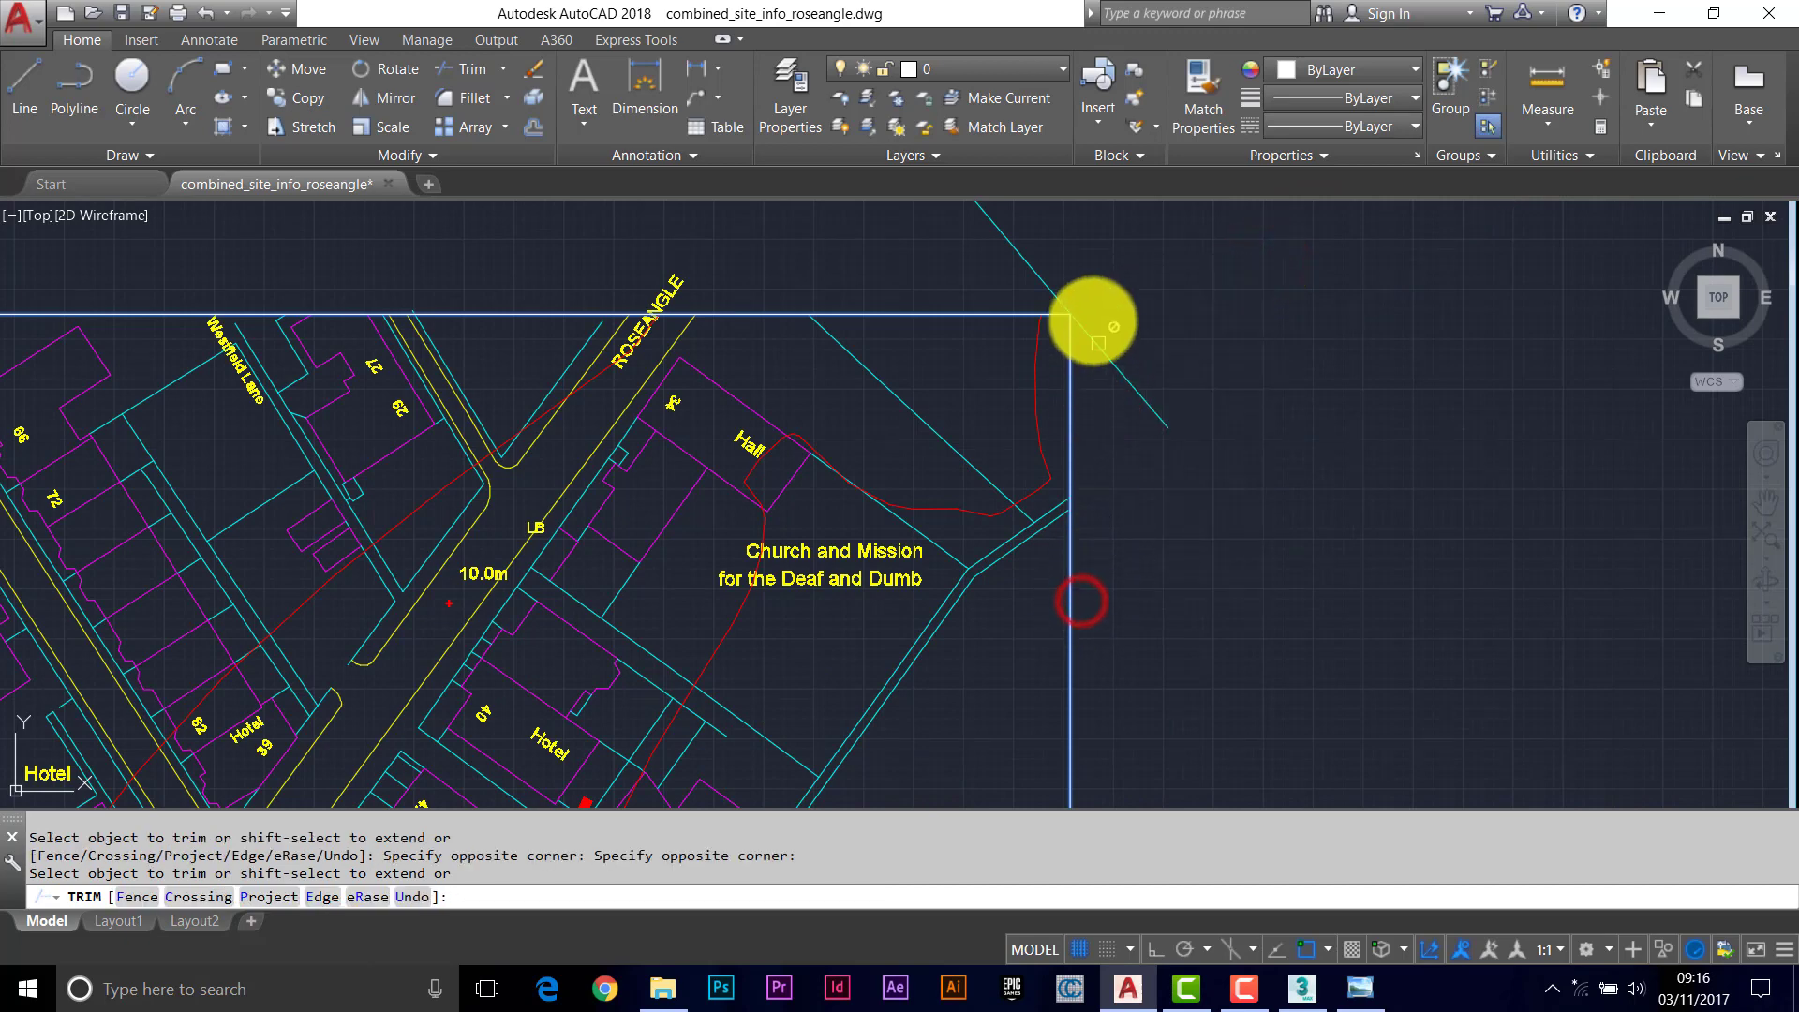
{"action": "scroll", "coordinate": [1105, 428], "scroll_direction": "down", "scroll_amount": 2}
{"action": "scroll", "coordinate": [1105, 428], "scroll_direction": "down", "scroll_amount": 4}
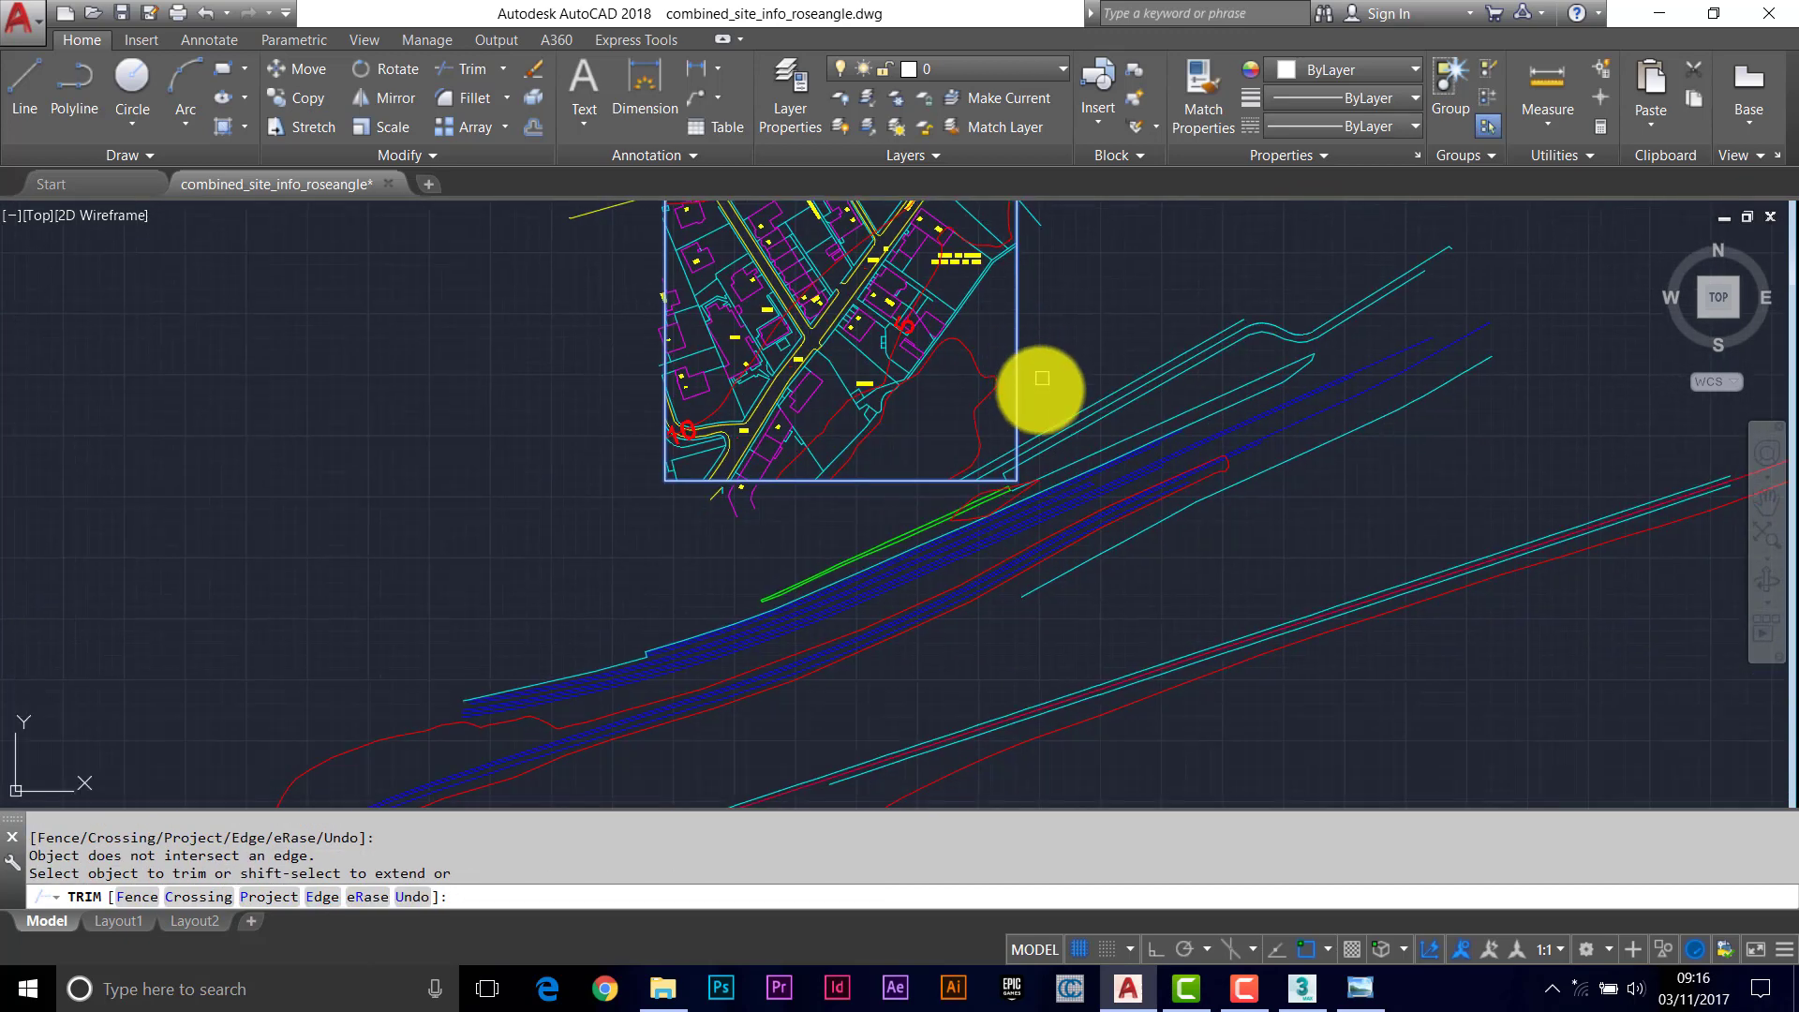
{"action": "left_click", "coordinate": [1184, 597]}
{"action": "left_click", "coordinate": [1021, 401]}
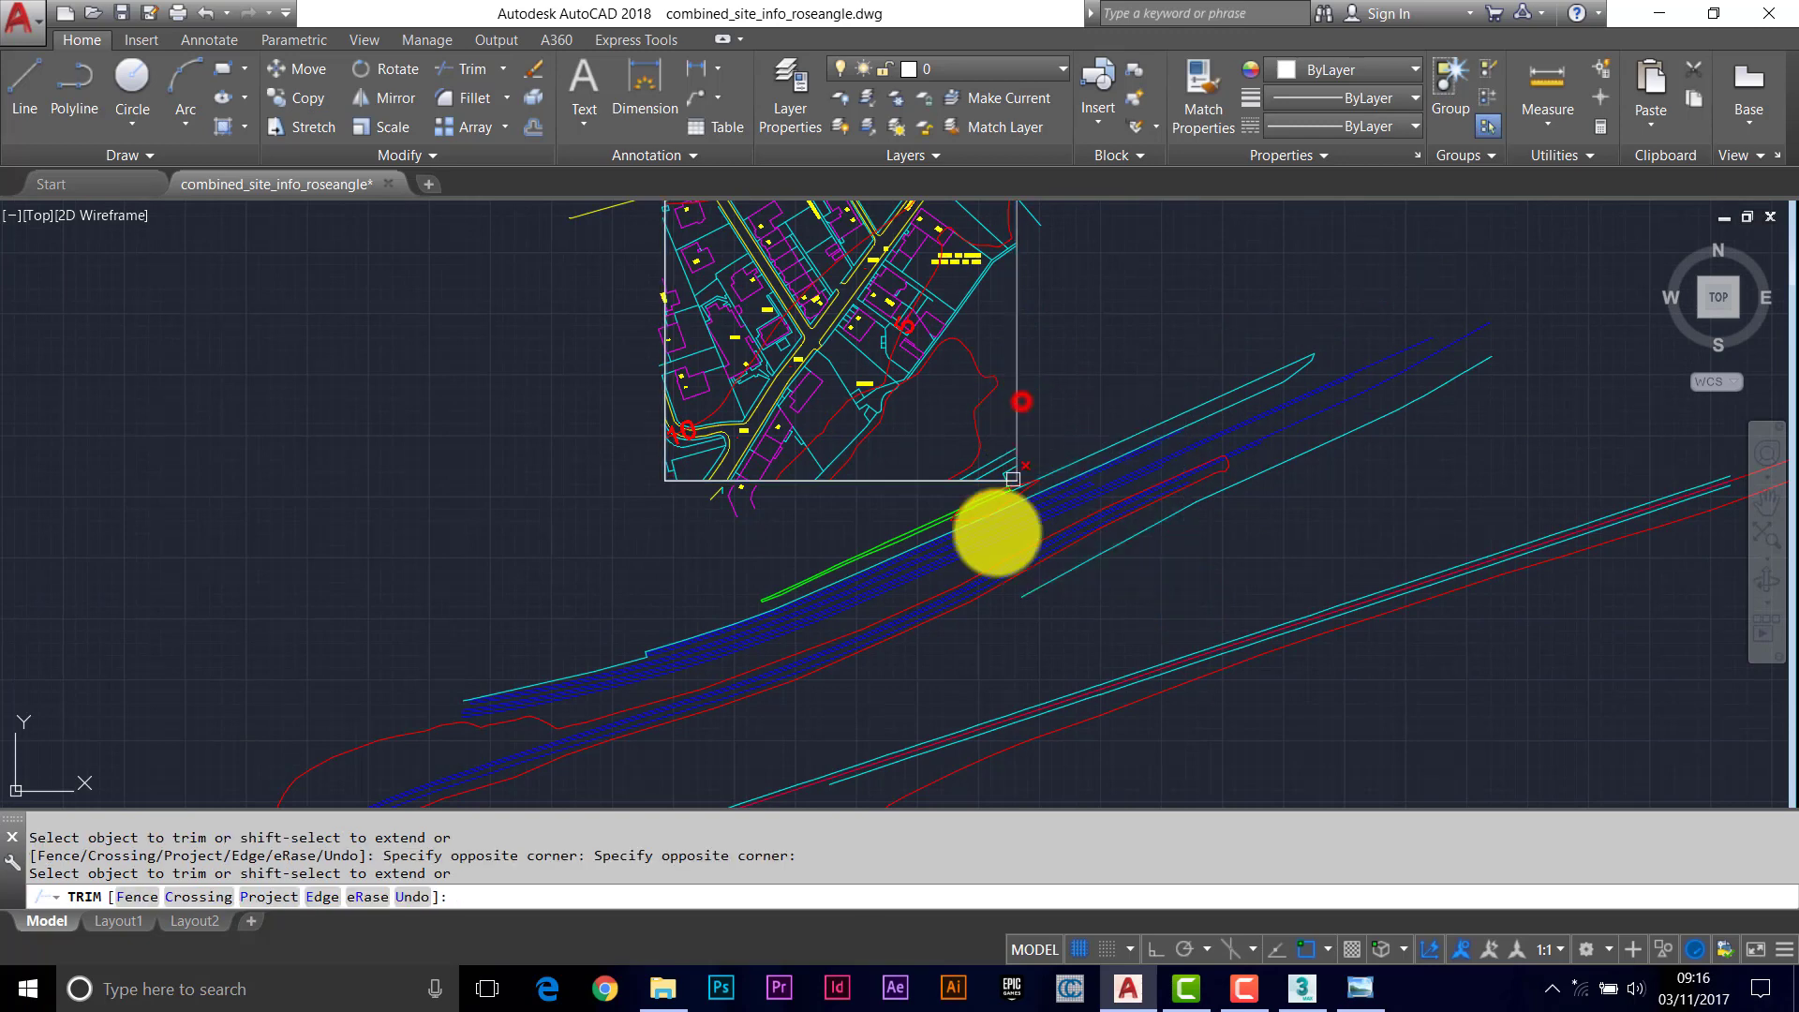
Trim more lines below the bottom edge, at the lower-left corner and left of the frame
{"action": "scroll", "coordinate": [1077, 600], "scroll_direction": "up", "scroll_amount": 2}
{"action": "left_click", "coordinate": [1163, 654]}
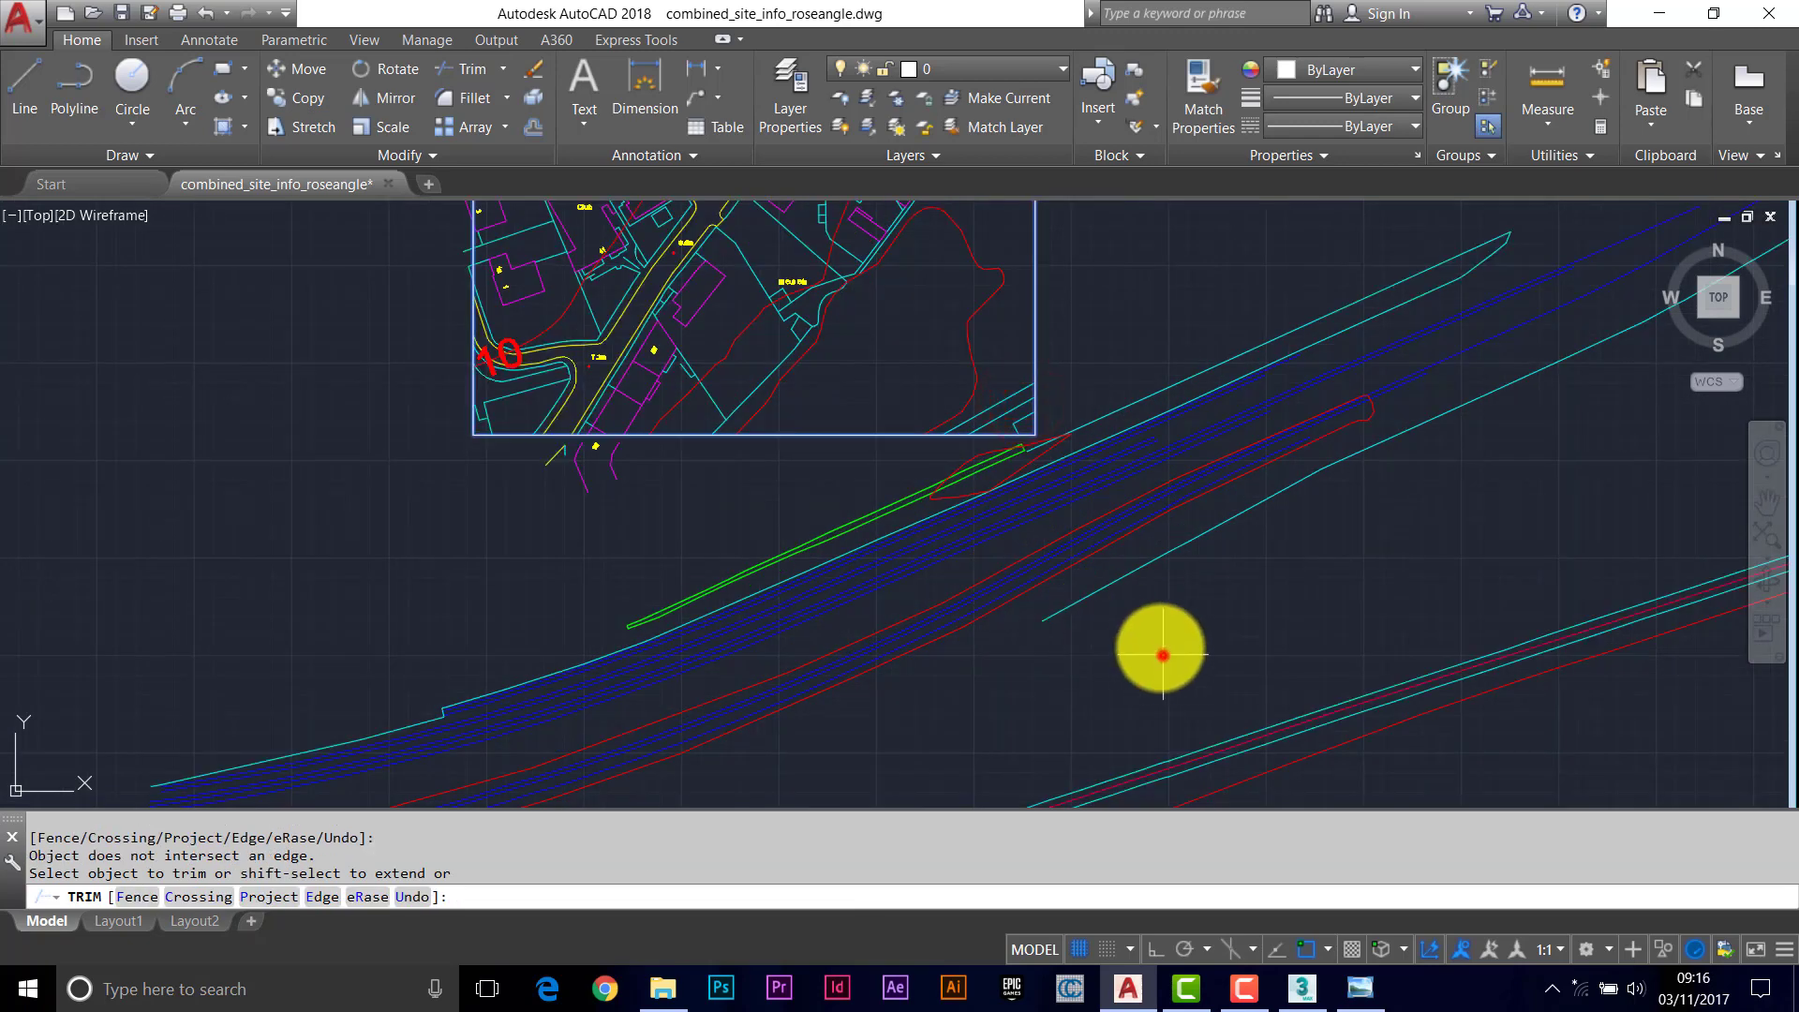
{"action": "left_click", "coordinate": [884, 456]}
{"action": "left_click", "coordinate": [658, 521]}
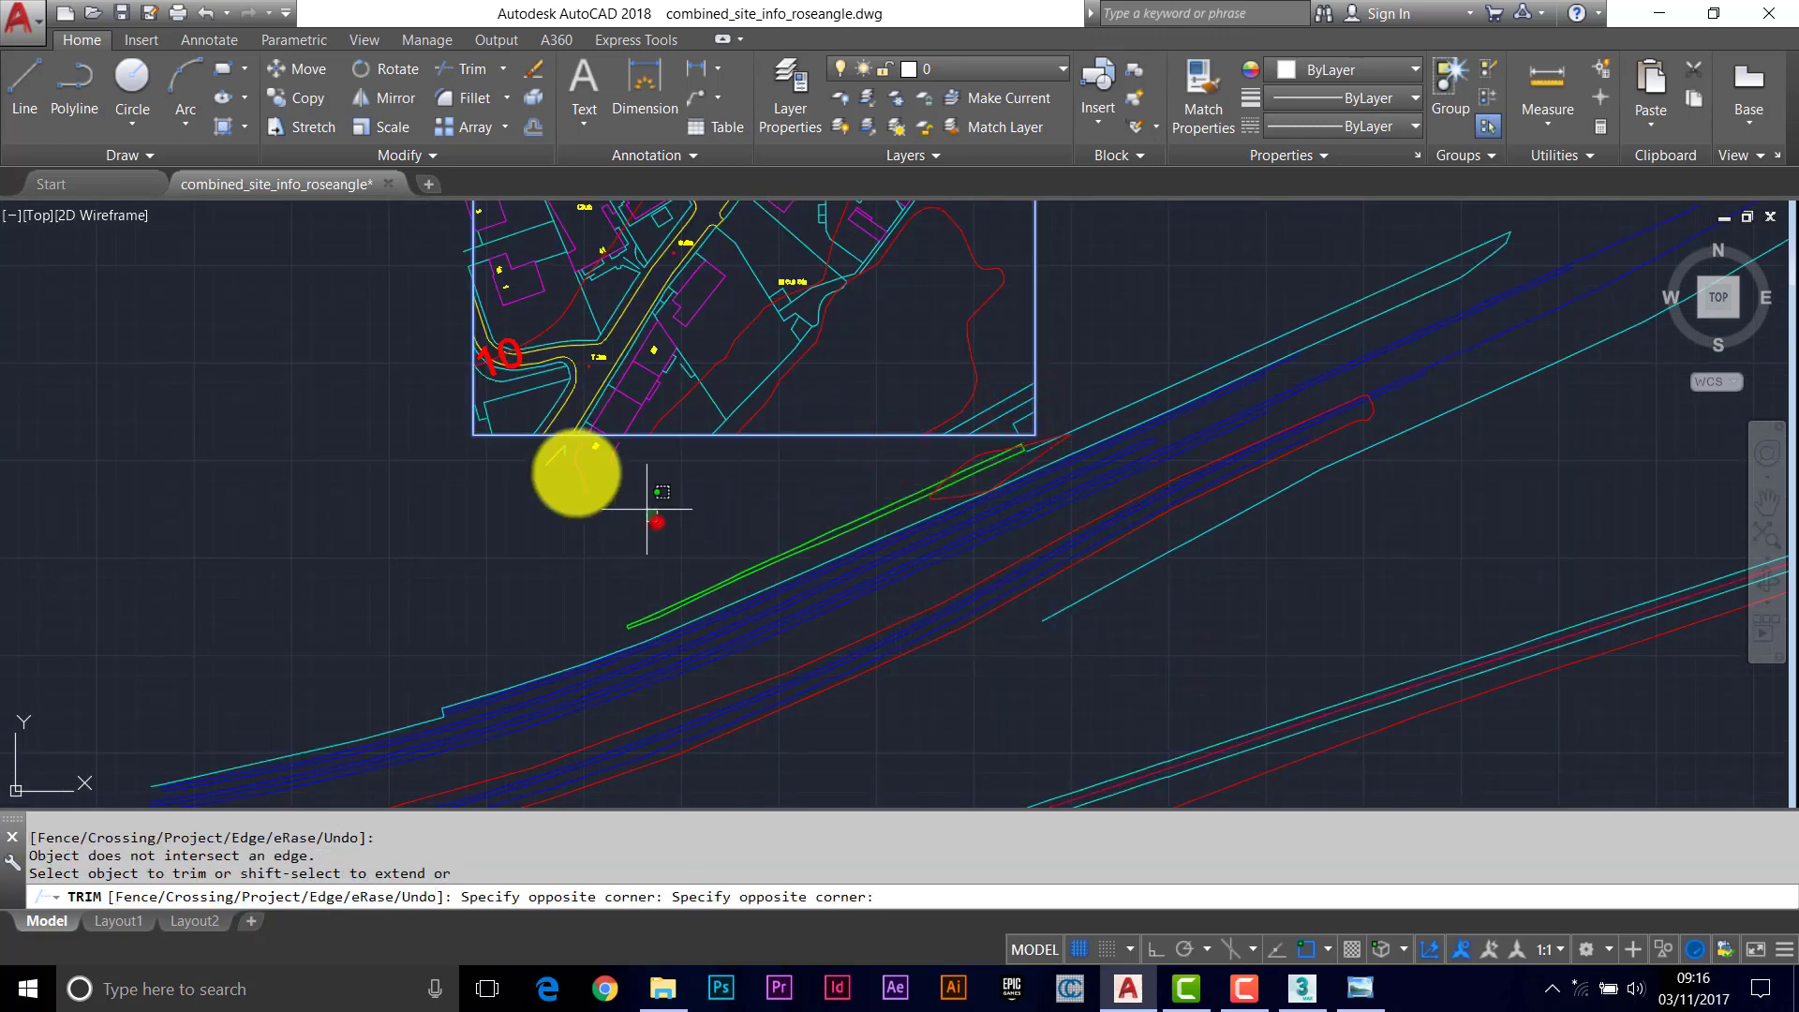
{"action": "left_click", "coordinate": [504, 441]}
{"action": "scroll", "coordinate": [666, 525], "scroll_direction": "up", "scroll_amount": 6}
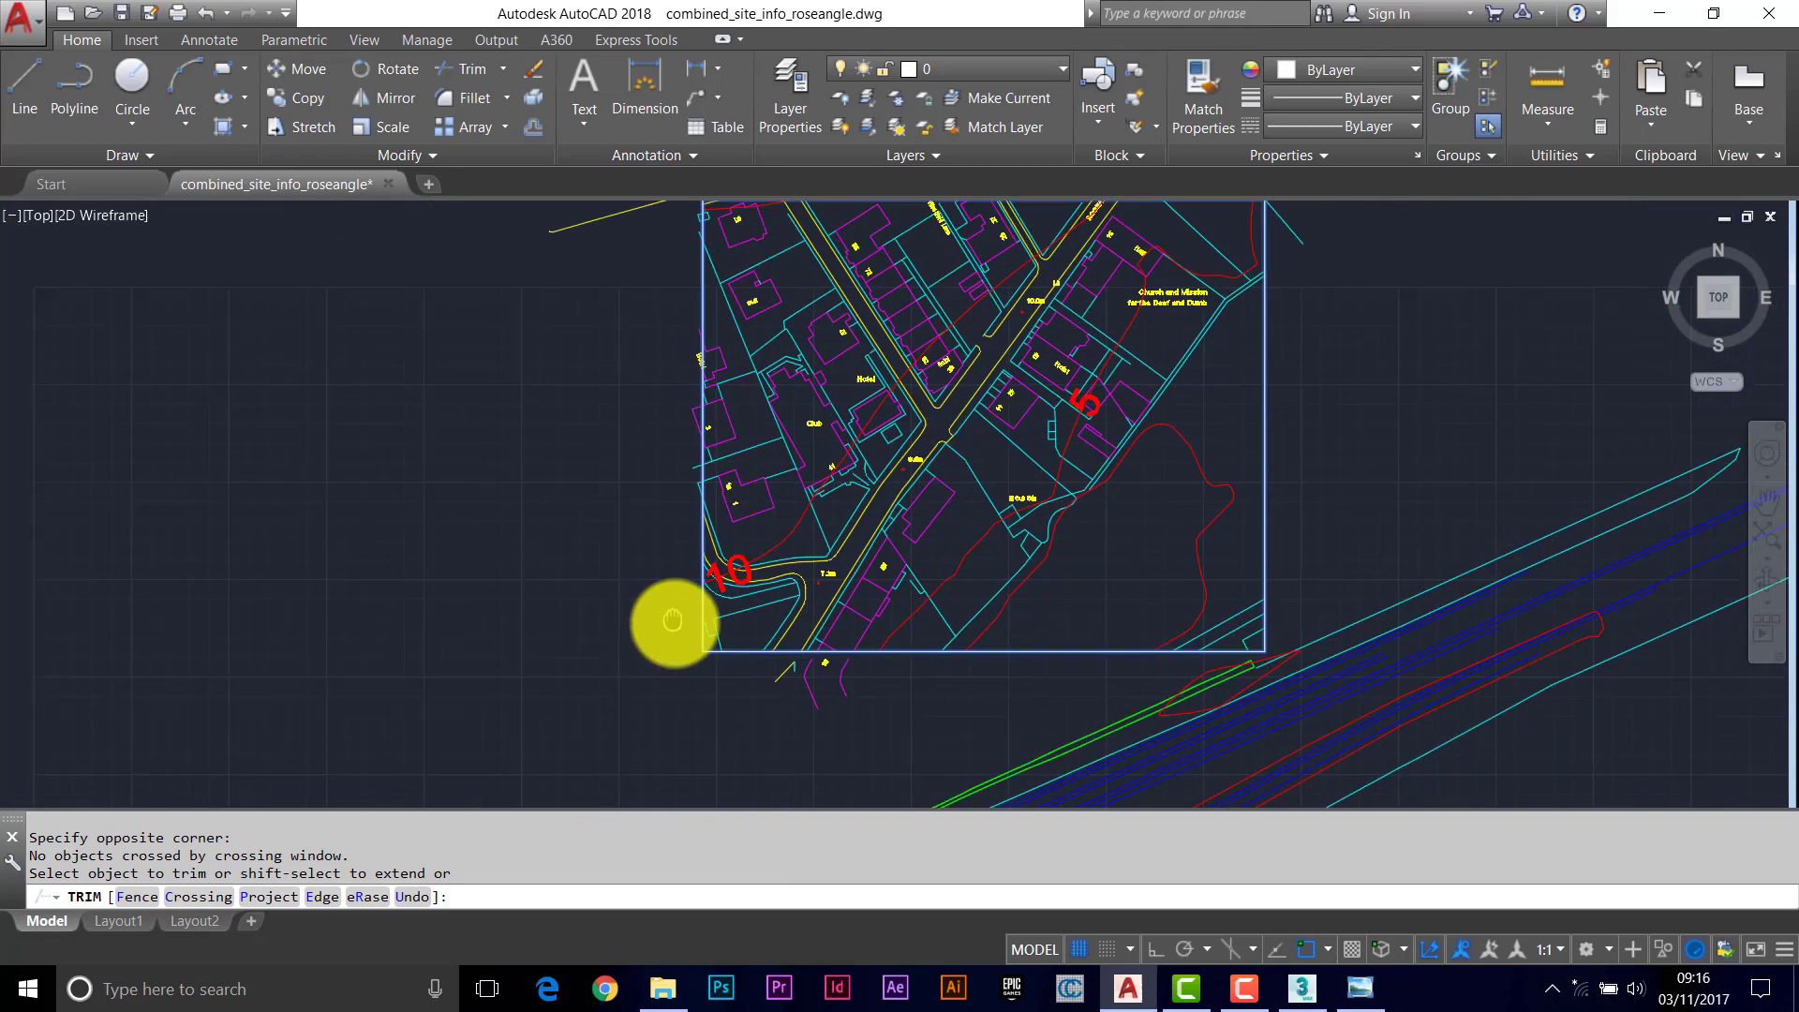
{"action": "left_click", "coordinate": [542, 305]}
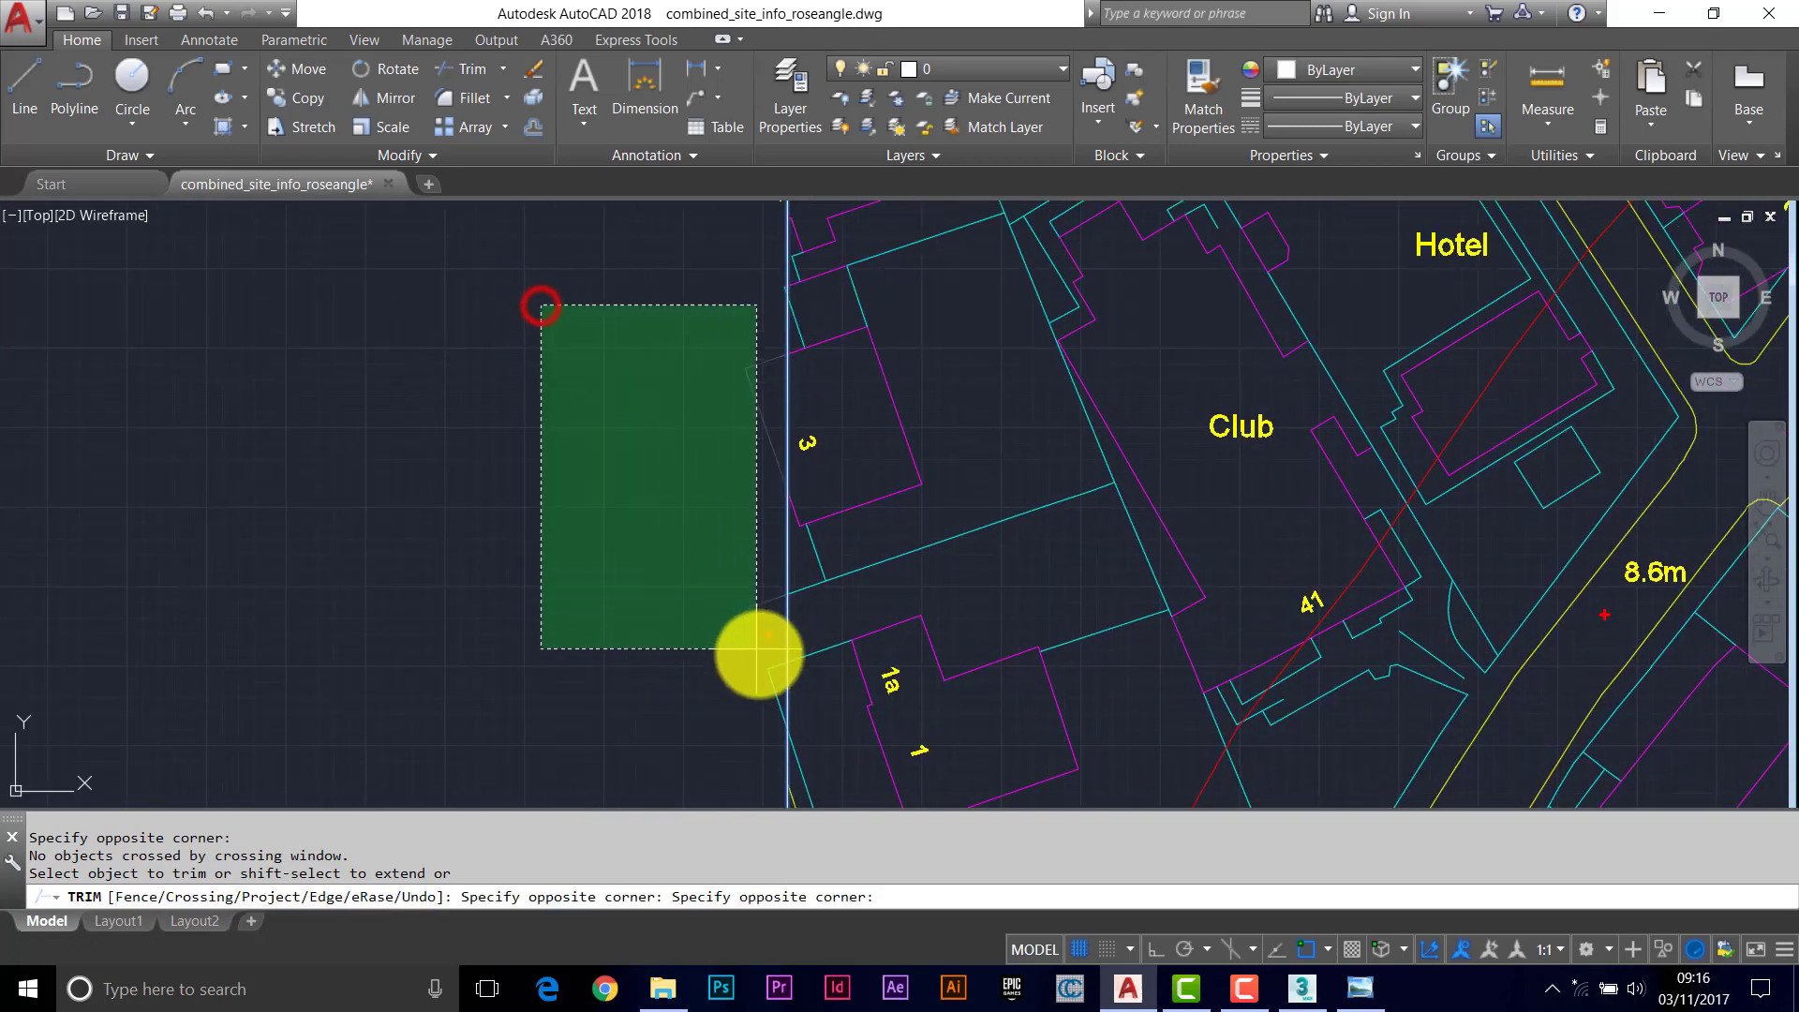
{"action": "left_click", "coordinate": [771, 693]}
Trim lines outside the frame's left edge around the Hotel and Club area
{"action": "mouse_move", "coordinate": [769, 697]}
{"action": "middle_mouse_down"}
{"action": "mouse_move", "coordinate": [736, 721]}
{"action": "mouse_move", "coordinate": [711, 570]}
{"action": "middle_mouse_up"}
{"action": "scroll", "coordinate": [702, 562], "scroll_direction": "up", "scroll_amount": 3}
{"action": "left_click", "coordinate": [480, 698]}
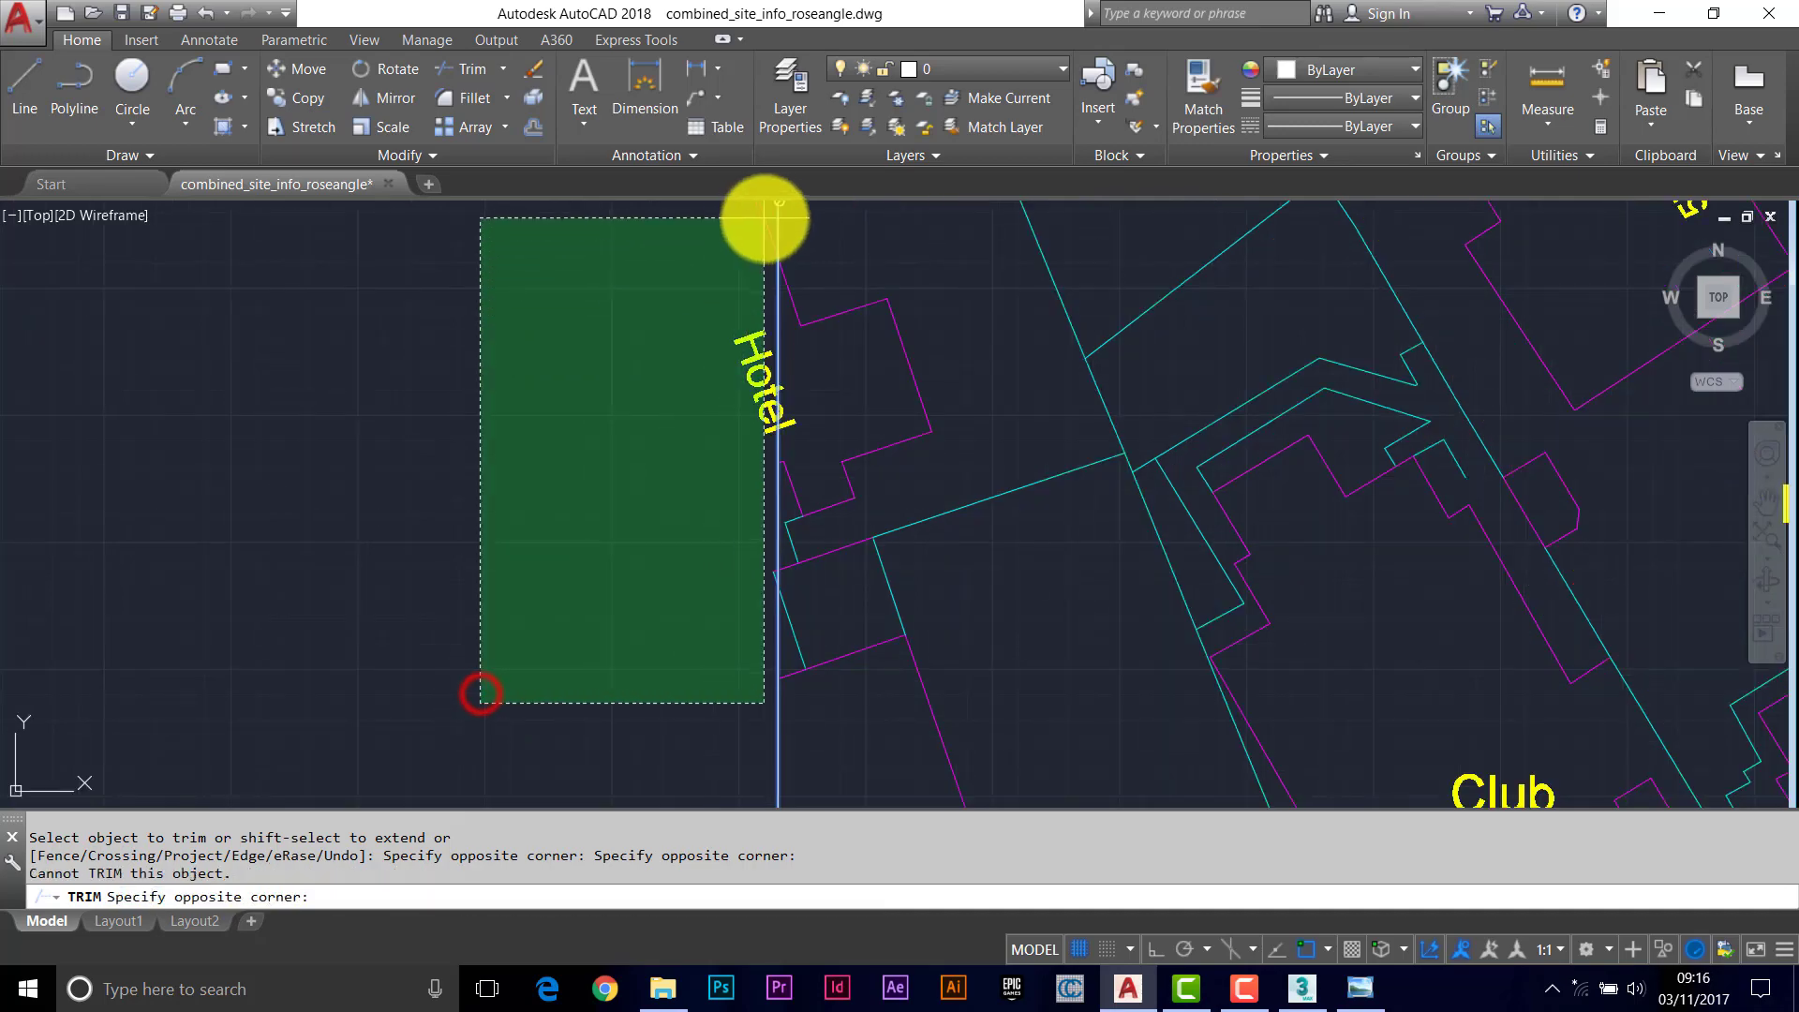
{"action": "left_click", "coordinate": [776, 216]}
{"action": "scroll", "coordinate": [740, 421], "scroll_direction": "down", "scroll_amount": 3}
{"action": "left_click", "coordinate": [715, 534]}
{"action": "scroll", "coordinate": [656, 534], "scroll_direction": "up", "scroll_amount": 4}
{"action": "scroll", "coordinate": [551, 531], "scroll_direction": "up", "scroll_amount": 2}
Trim the remaining lines crossing the frame around the Roseangle area
{"action": "left_click", "coordinate": [599, 411]}
{"action": "left_click", "coordinate": [712, 649]}
{"action": "scroll", "coordinate": [1036, 562], "scroll_direction": "down", "scroll_amount": 2}
{"action": "middle_click_drag", "start_coordinate": [1036, 563], "coordinate": [715, 510]}
{"action": "left_click", "coordinate": [1237, 535]}
{"action": "middle_click_drag", "start_coordinate": [1237, 534], "coordinate": [947, 454]}
{"action": "scroll", "coordinate": [948, 454], "scroll_direction": "down", "scroll_amount": 2}
{"action": "left_click", "coordinate": [1052, 329]}
End the trim and erase the ROSEANGLE road label and the cyan diagonal line
{"action": "key", "text": "Escape"}
{"action": "left_click", "coordinate": [1064, 274]}
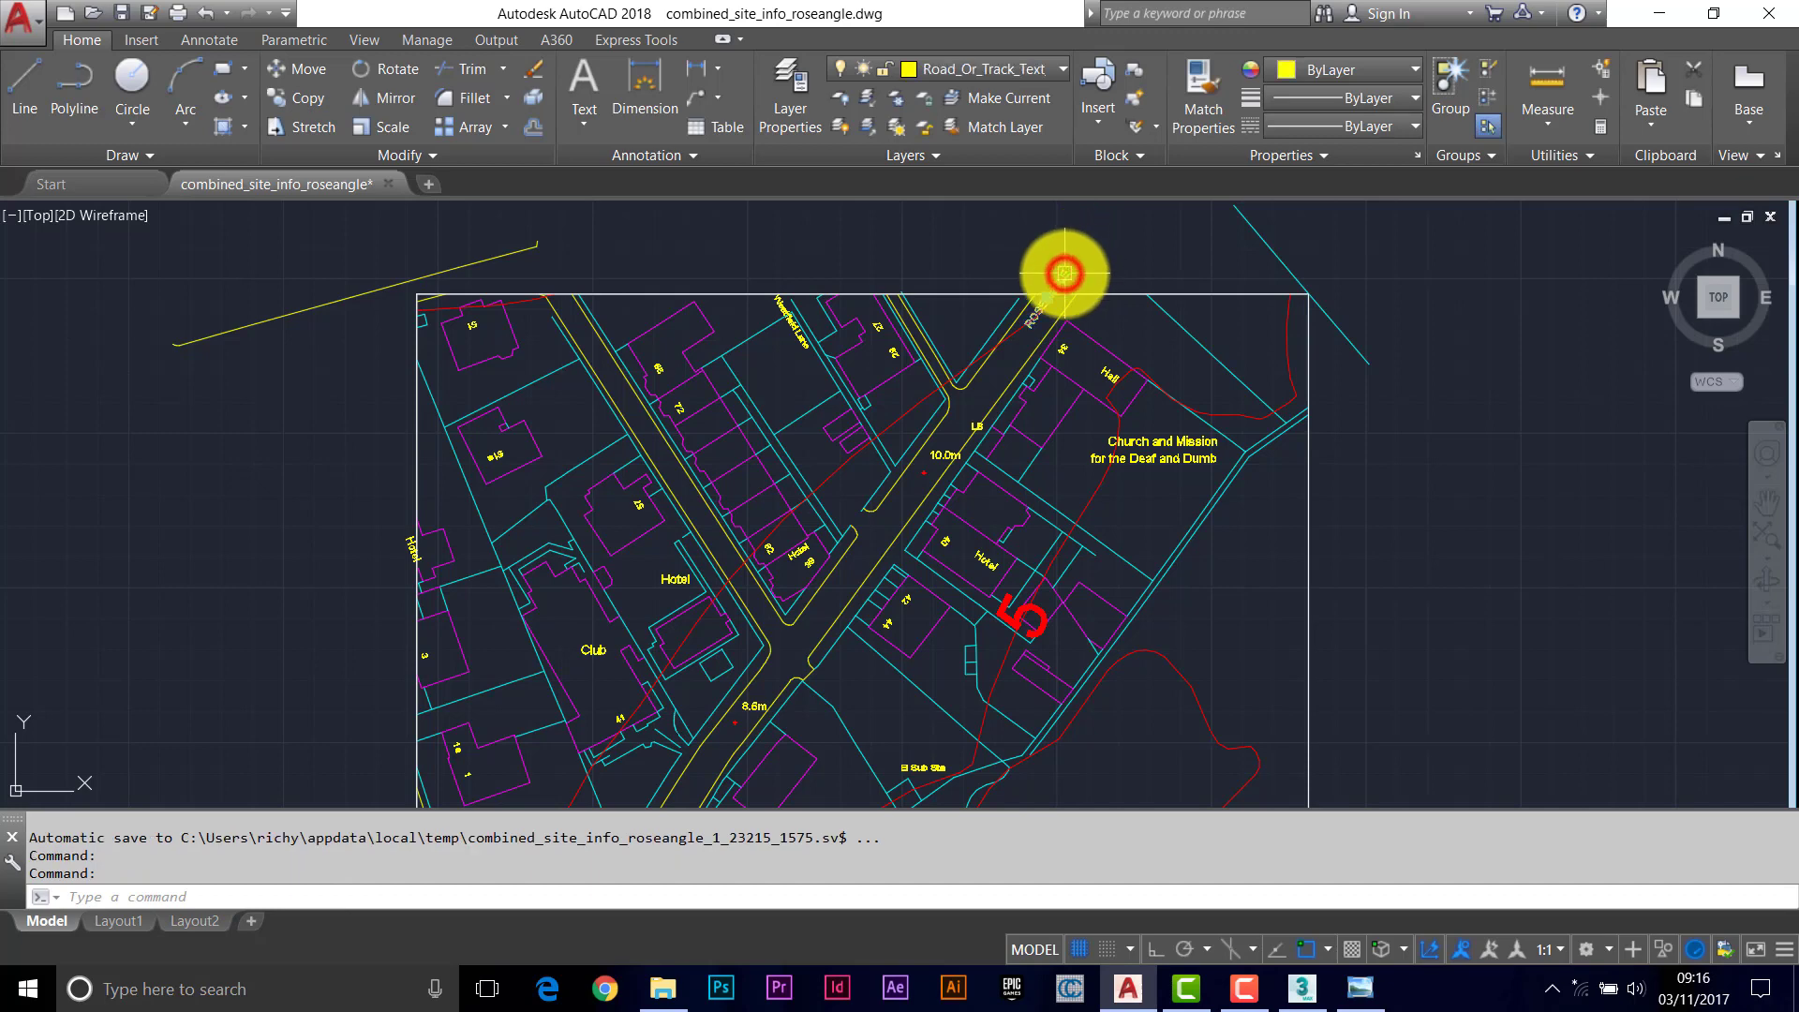
{"action": "key", "text": "Delete"}
{"action": "left_click", "coordinate": [1275, 241]}
{"action": "key", "text": "Delete"}
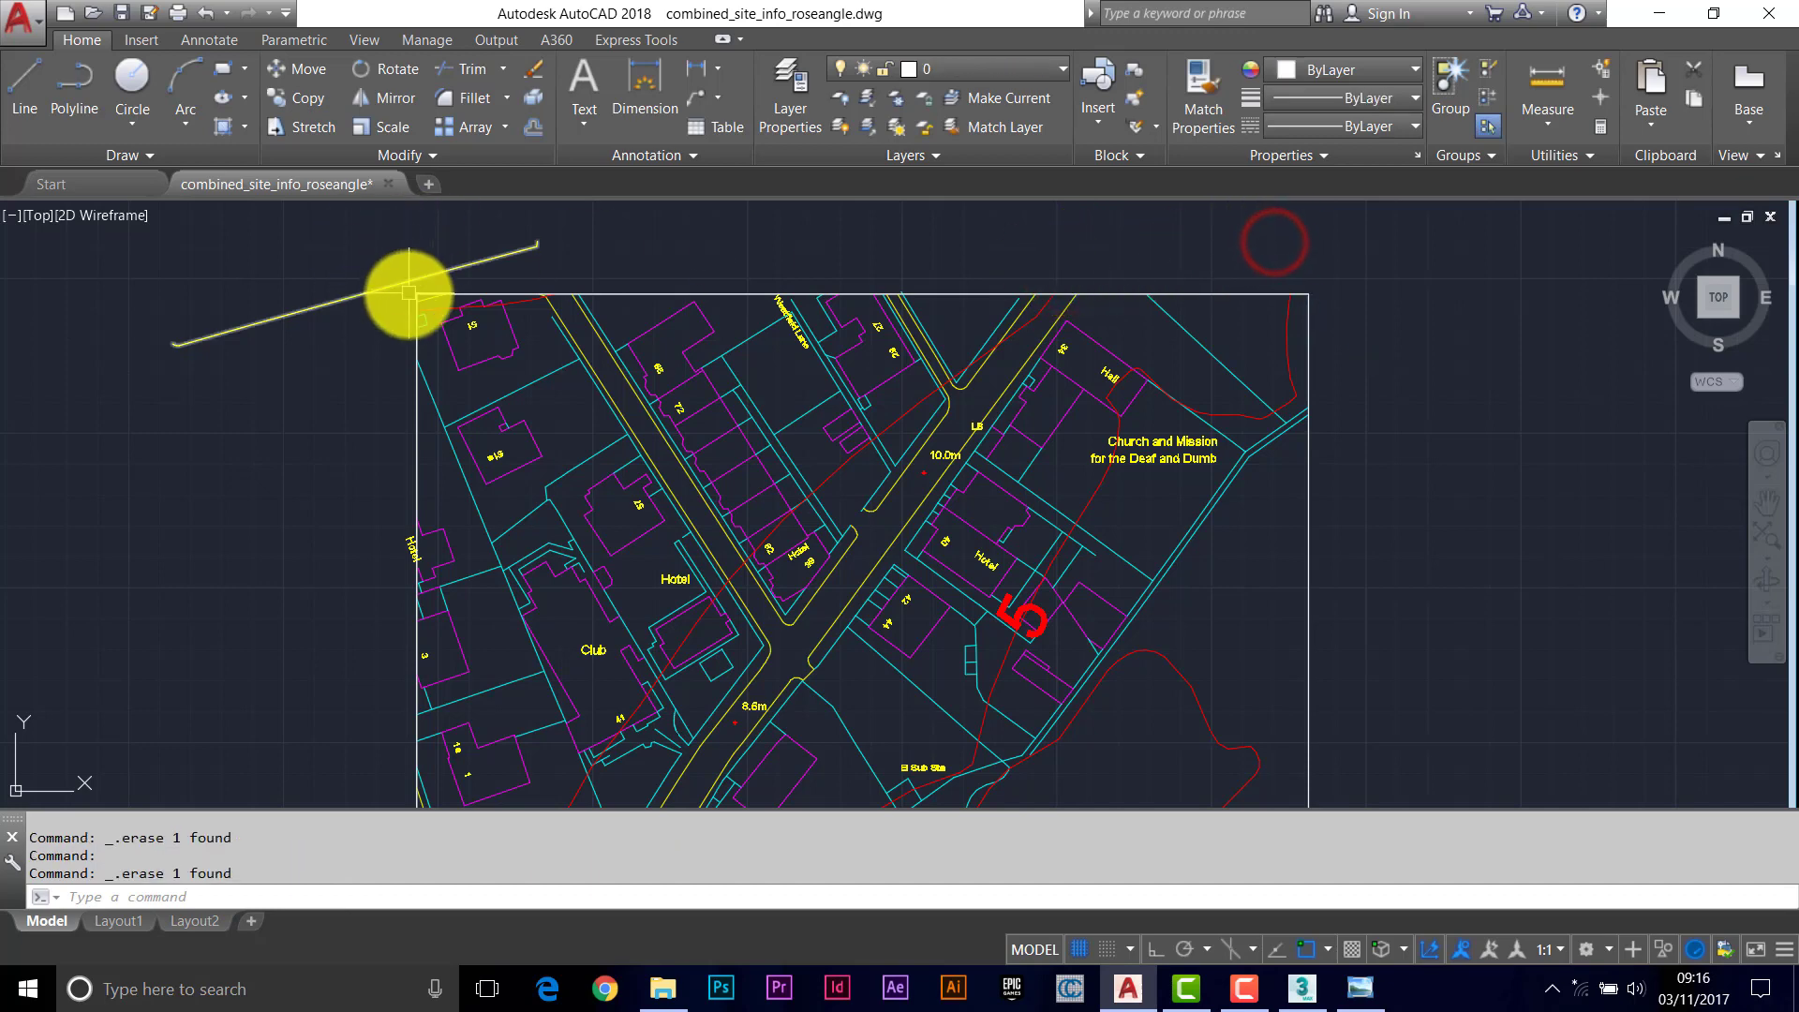
Erase the five stray objects below the site frame
{"action": "scroll", "coordinate": [450, 346], "scroll_direction": "down", "scroll_amount": 4}
{"action": "middle_click_drag", "start_coordinate": [513, 462], "coordinate": [513, 405]}
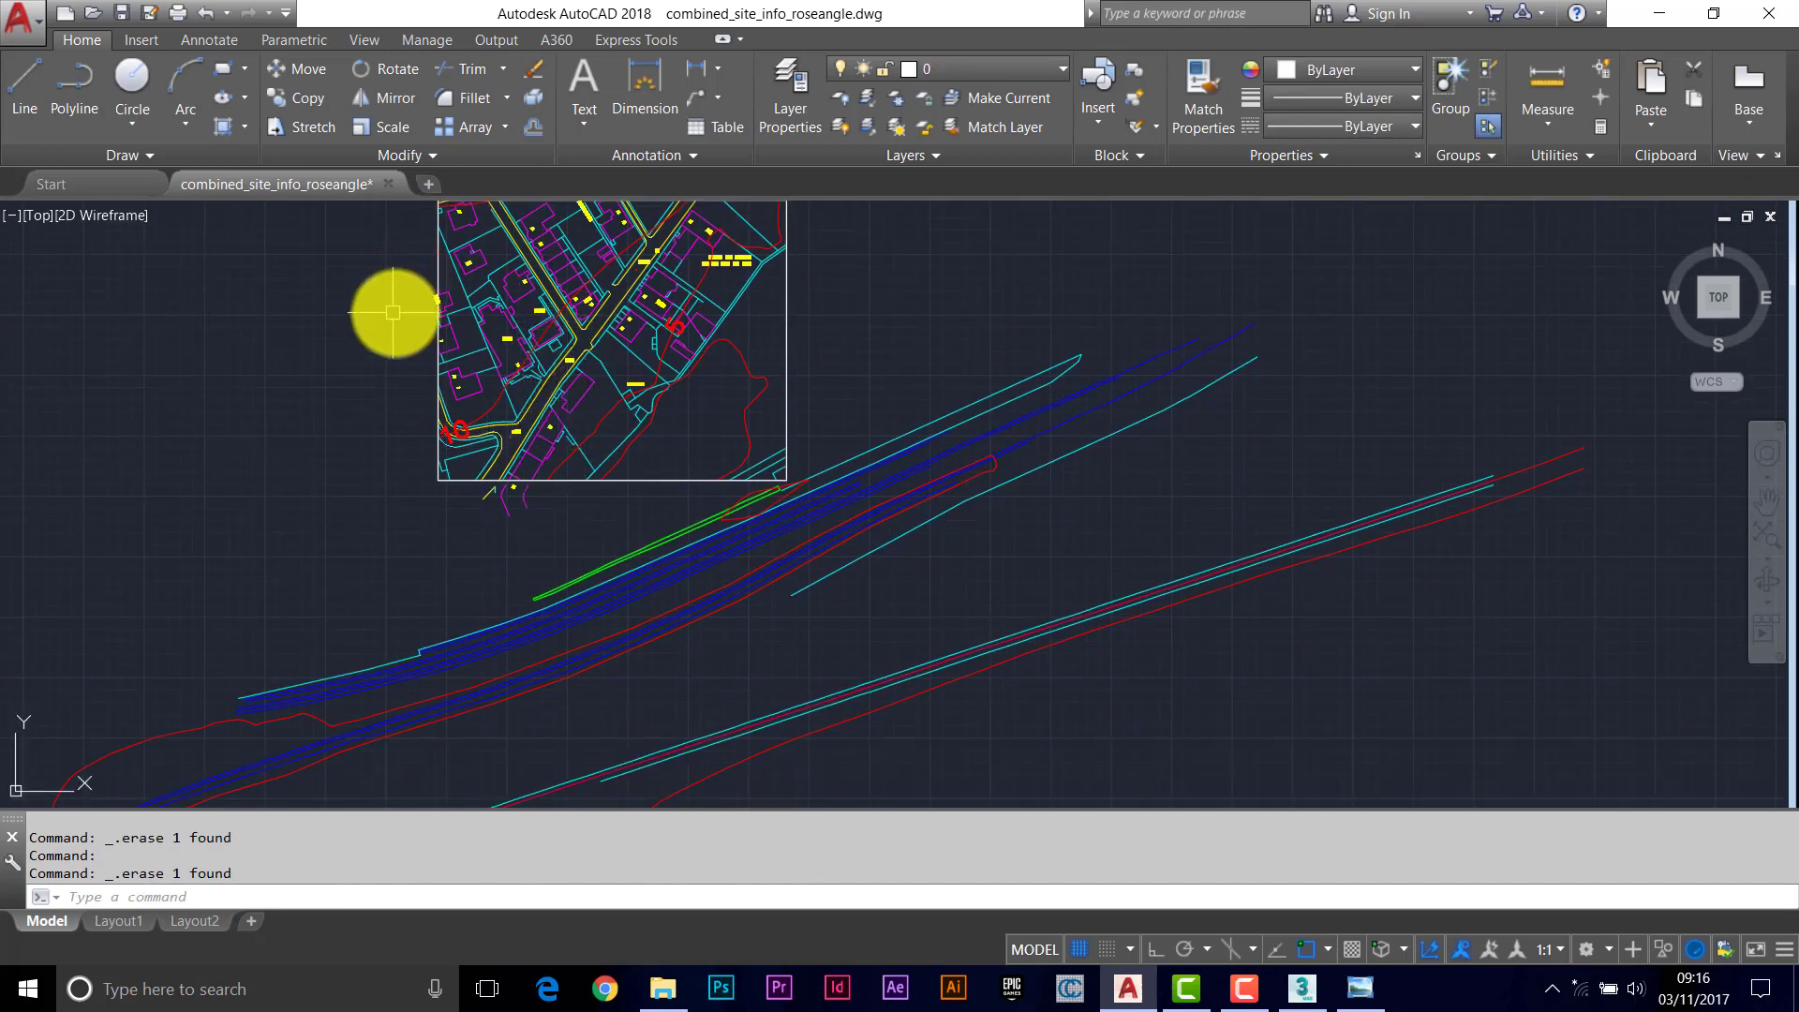
{"action": "scroll", "coordinate": [422, 309], "scroll_direction": "up", "scroll_amount": 8}
{"action": "scroll", "coordinate": [442, 361], "scroll_direction": "down", "scroll_amount": 8}
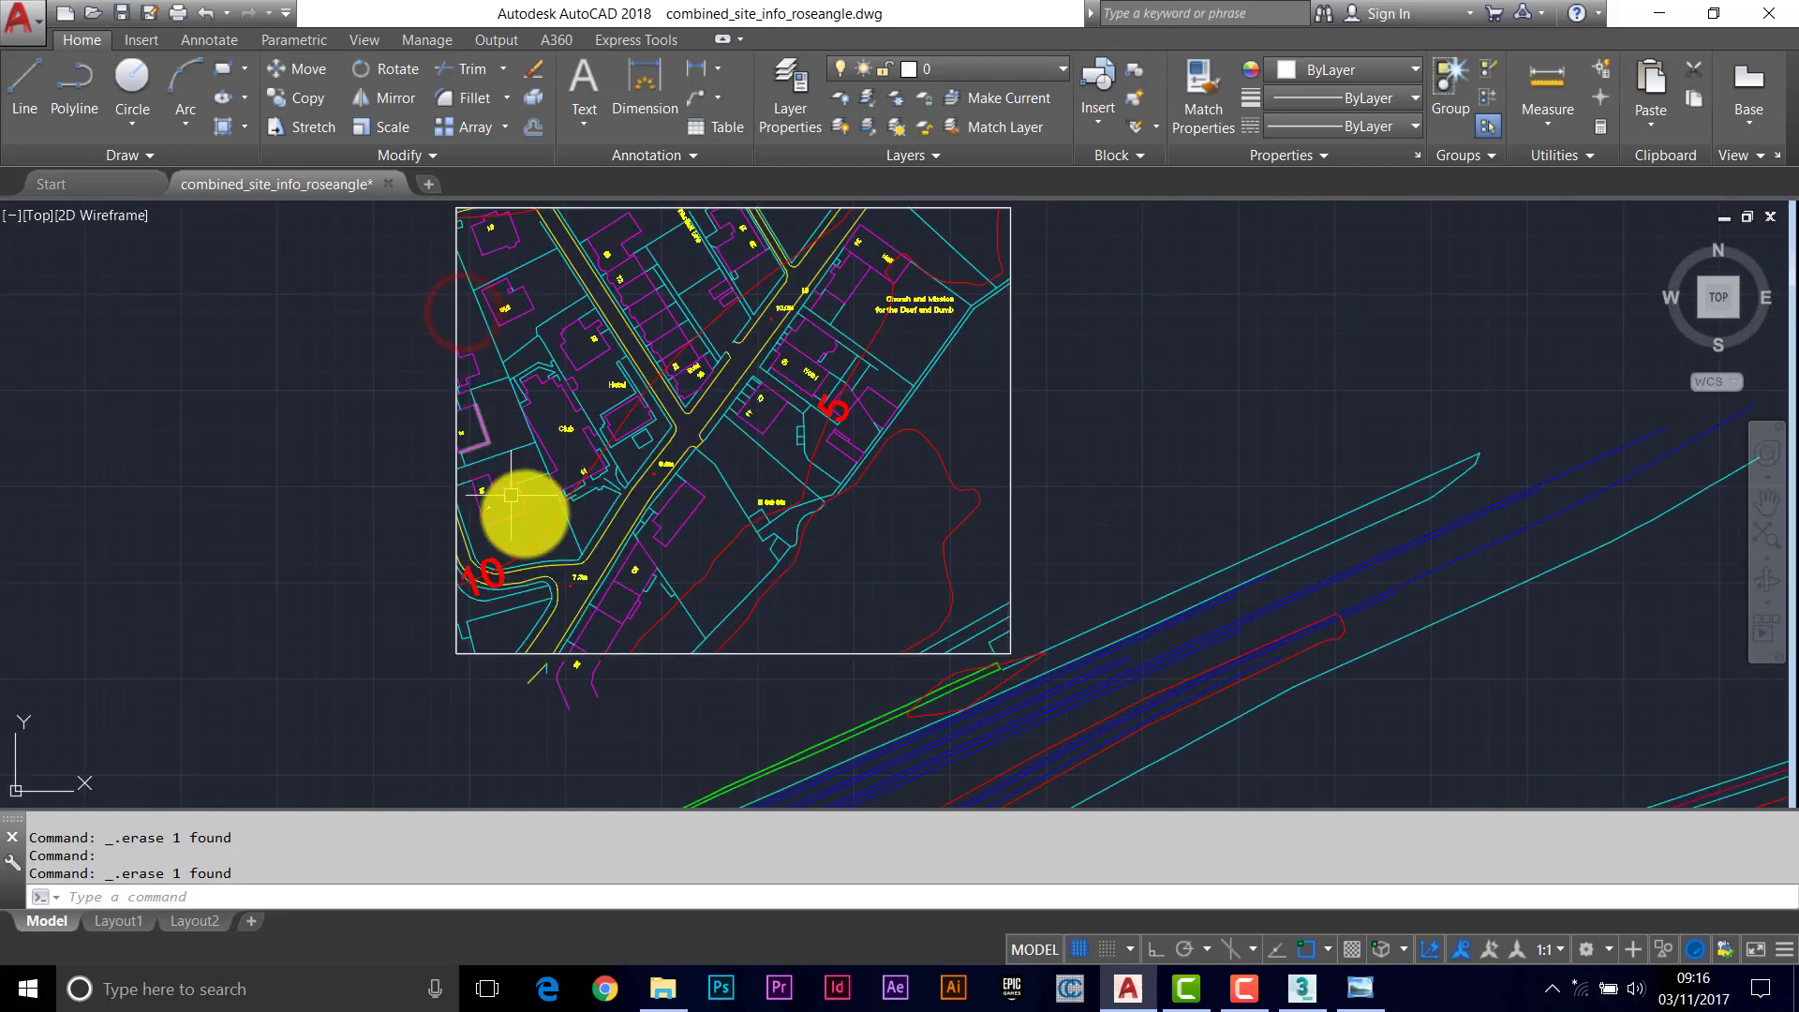
{"action": "scroll", "coordinate": [536, 549], "scroll_direction": "up", "scroll_amount": 3}
{"action": "left_click", "coordinate": [815, 691]}
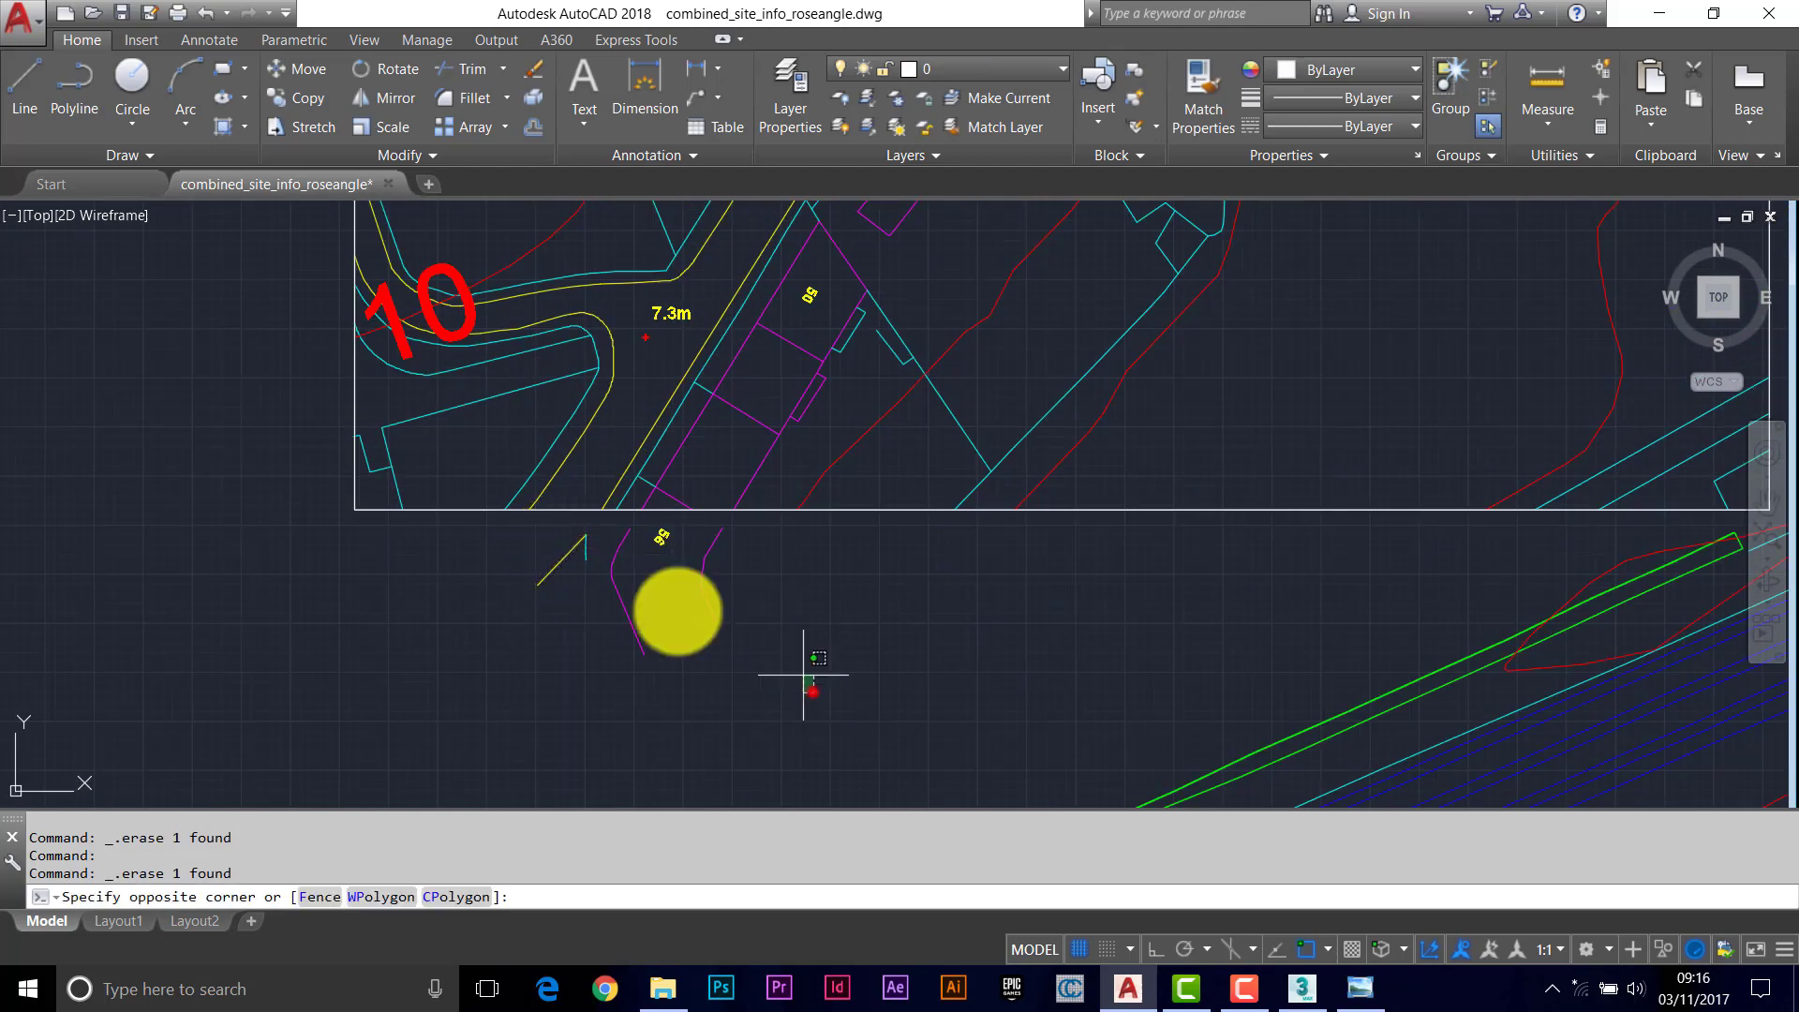
{"action": "left_click", "coordinate": [437, 520]}
{"action": "key", "text": "Delete"}
Erase the long road and track lines below the site, 17 then 5 more
{"action": "scroll", "coordinate": [562, 534], "scroll_direction": "down", "scroll_amount": 4}
{"action": "middle_click_drag", "start_coordinate": [719, 482], "coordinate": [582, 401]}
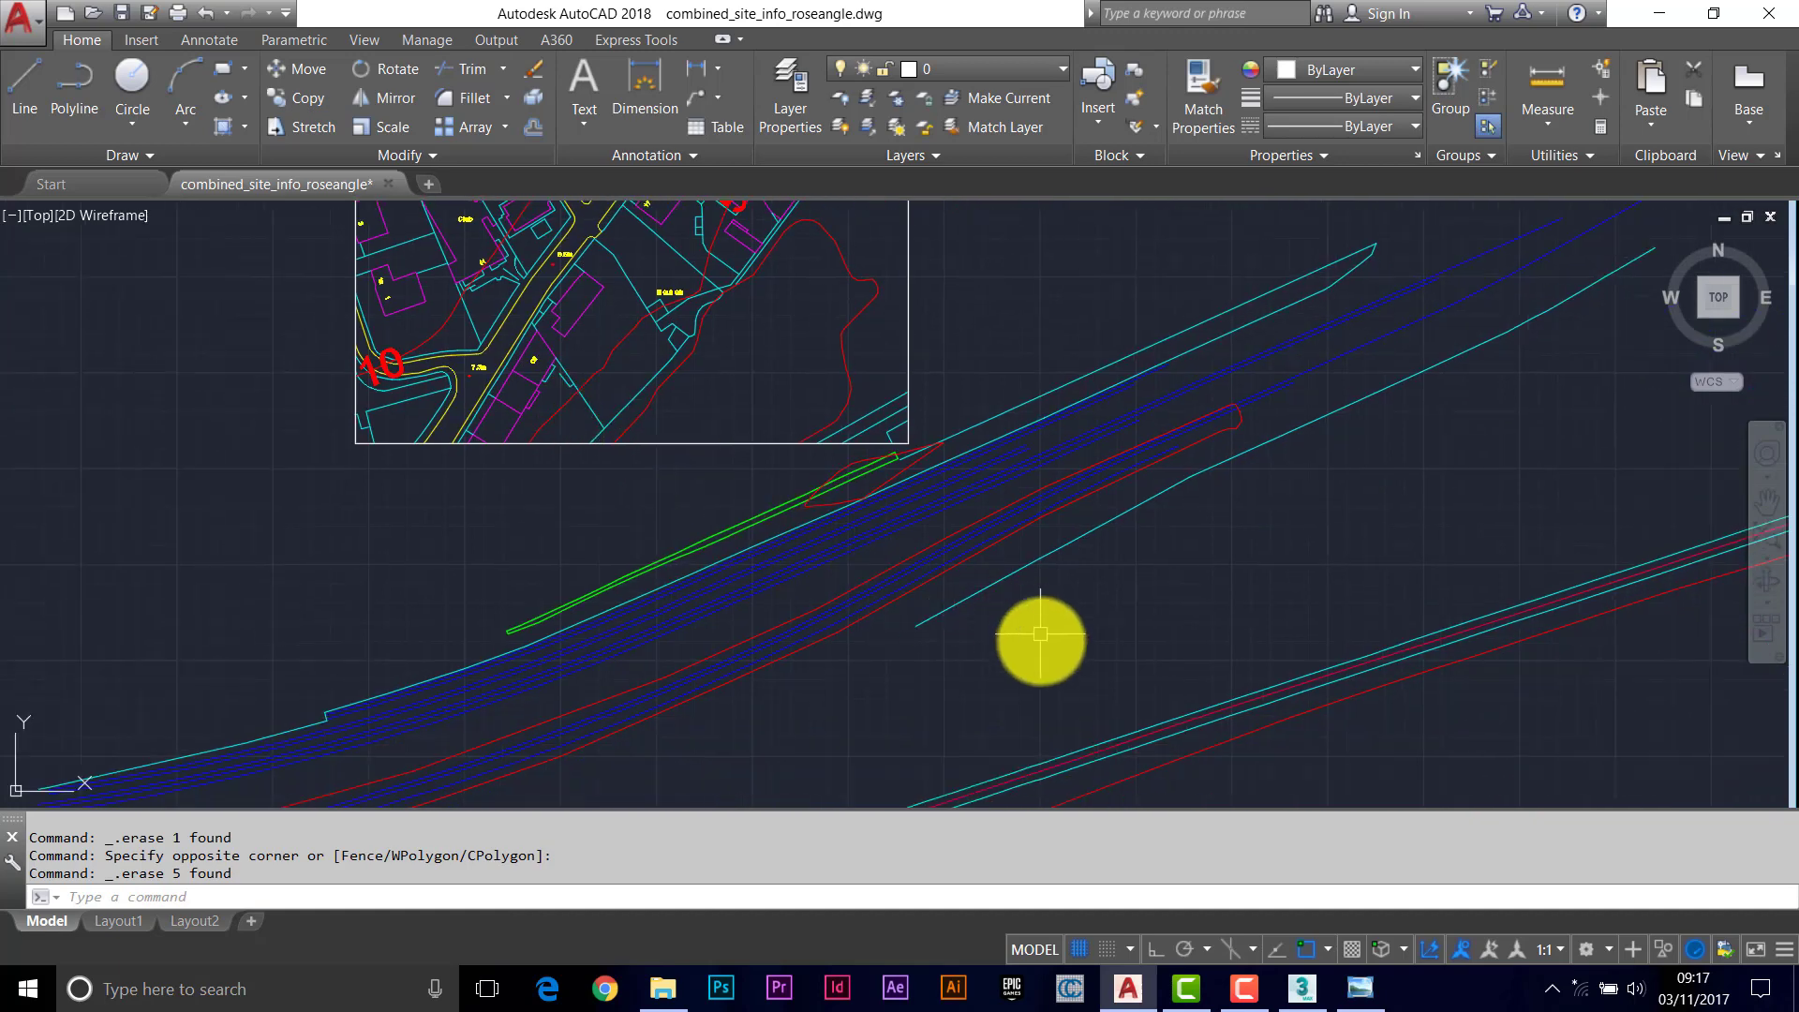
{"action": "left_click", "coordinate": [1042, 644]}
{"action": "left_click", "coordinate": [812, 448]}
{"action": "key", "text": "Delete"}
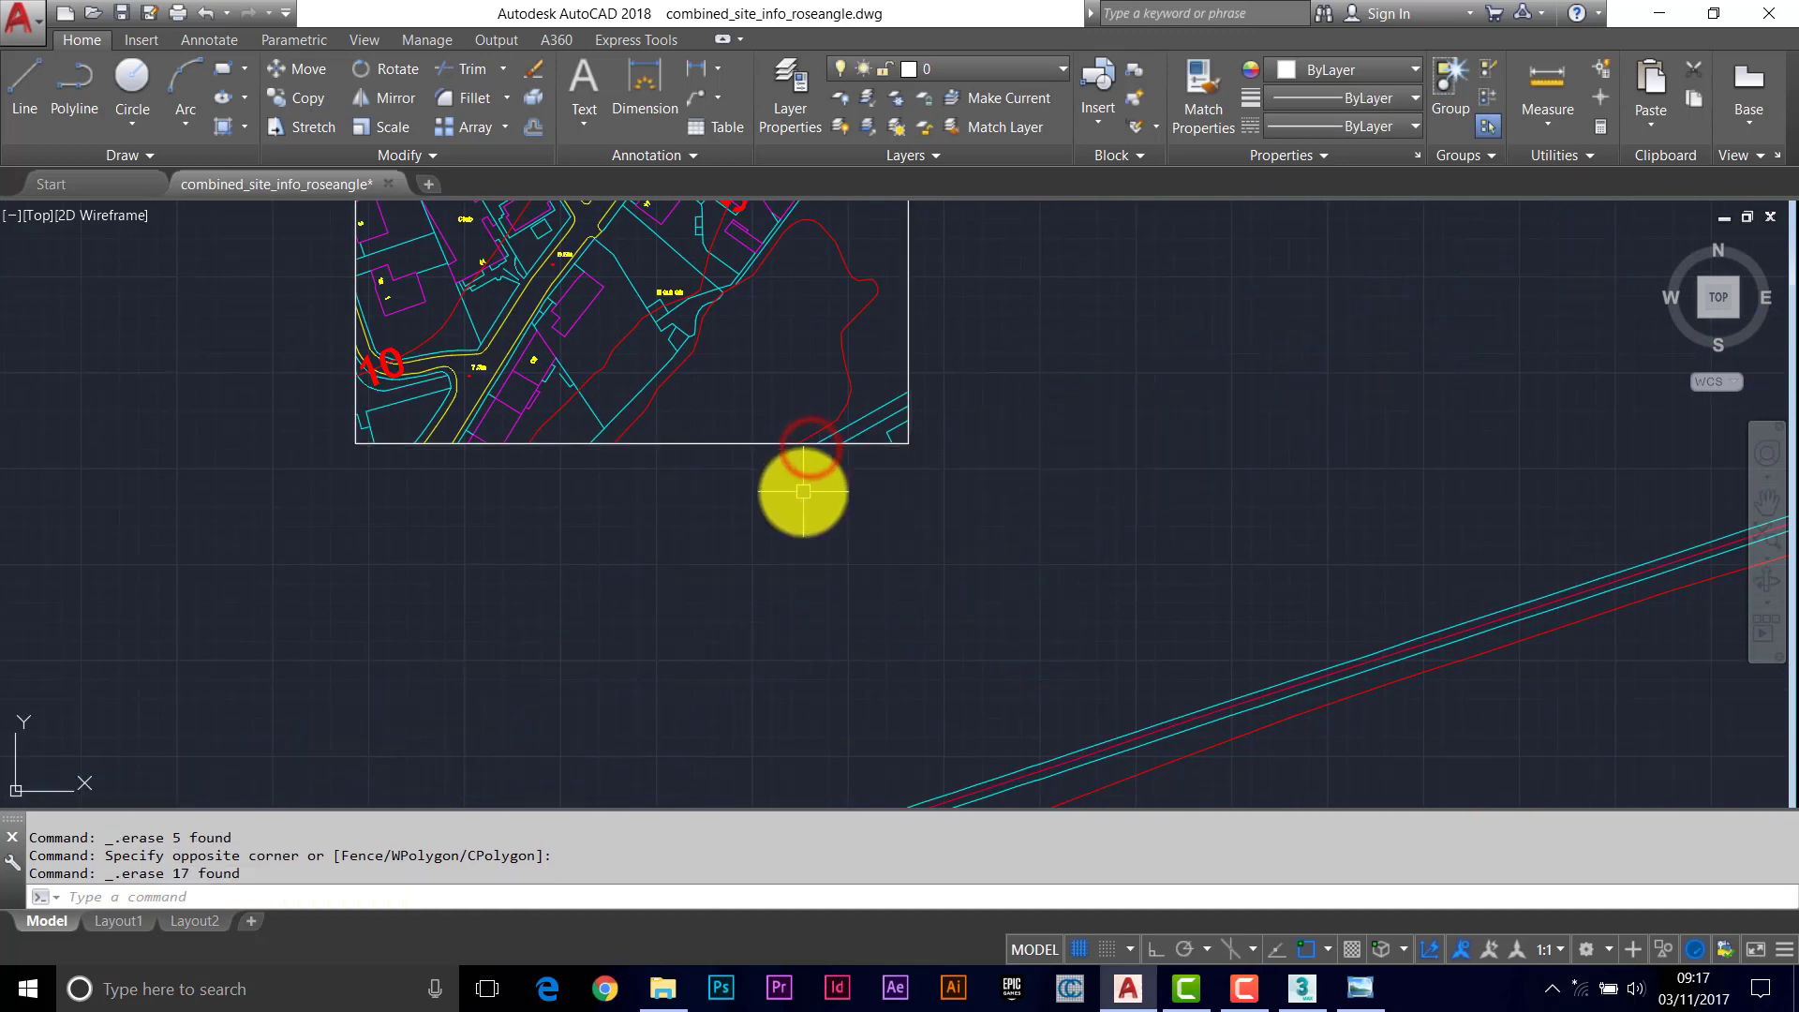
{"action": "scroll", "coordinate": [825, 506], "scroll_direction": "down", "scroll_amount": 5}
{"action": "middle_click_drag", "start_coordinate": [864, 527], "coordinate": [848, 446]}
{"action": "left_click", "coordinate": [872, 550]}
{"action": "left_click", "coordinate": [739, 450]}
{"action": "key", "text": "Delete"}
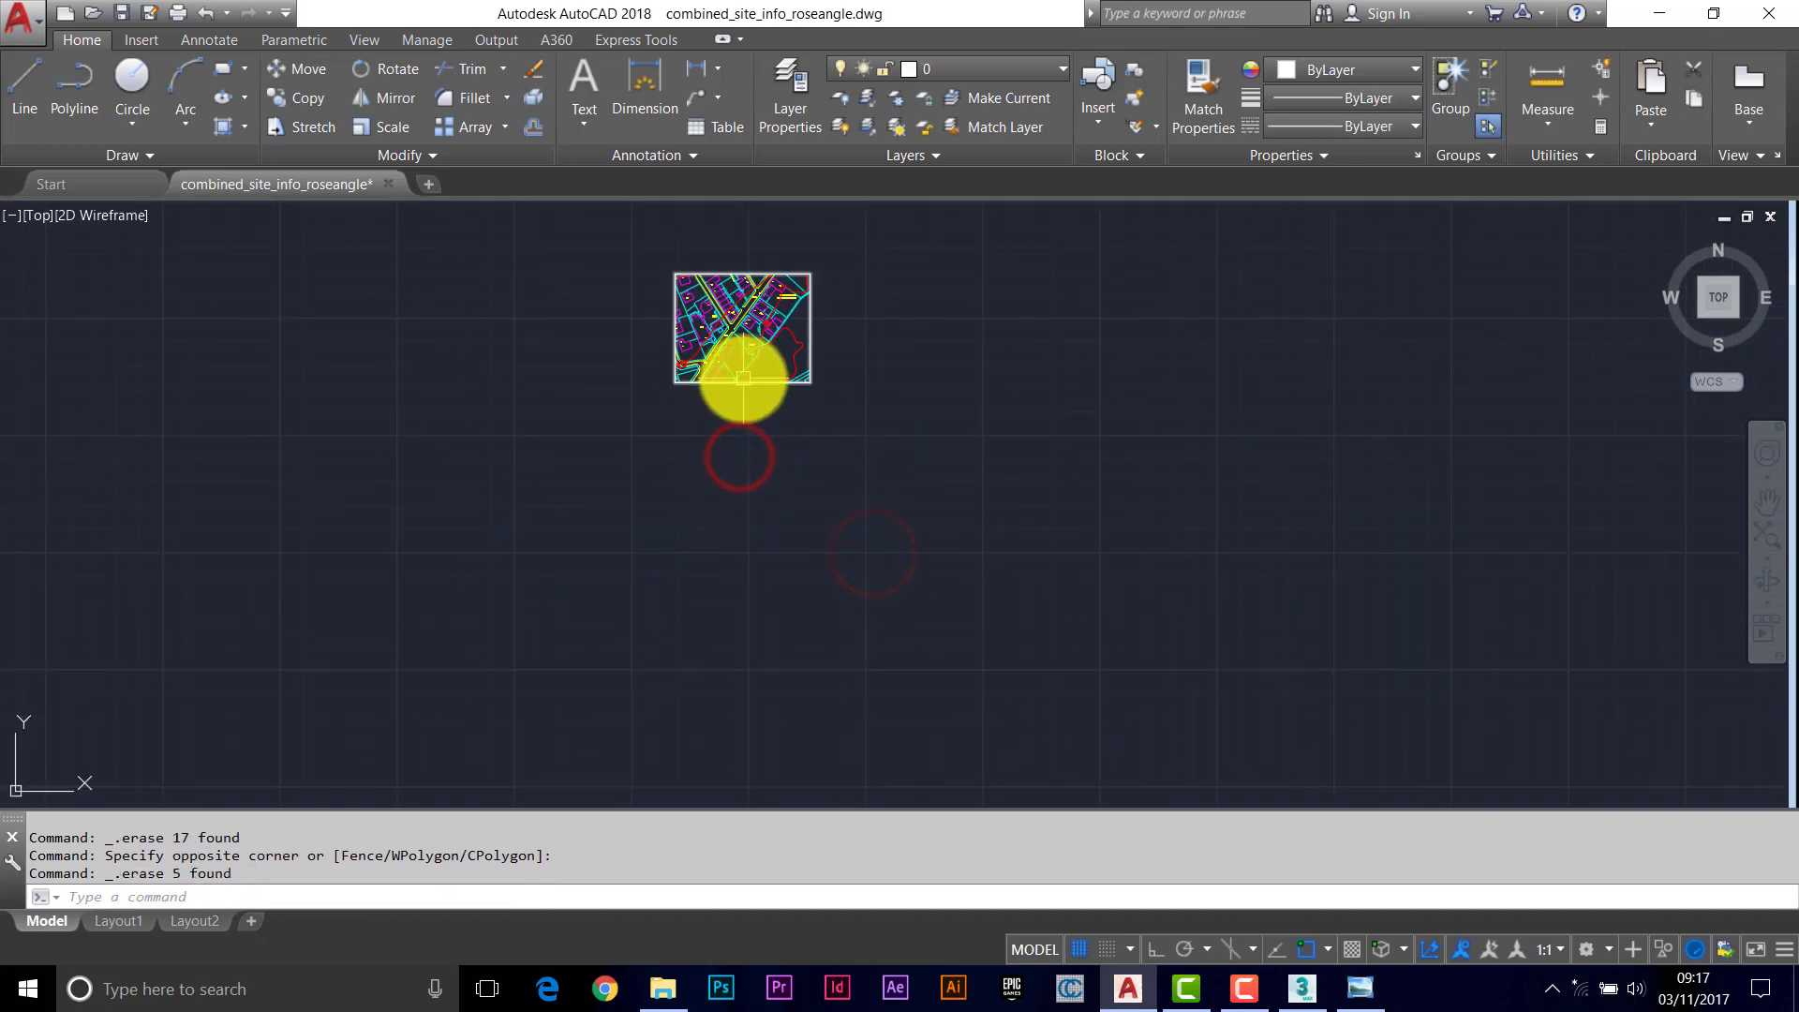
Erase the contour line and the three corner lines at the bottom right
{"action": "scroll", "coordinate": [764, 281], "scroll_direction": "up", "scroll_amount": 5}
{"action": "mouse_move", "coordinate": [914, 501]}
{"action": "middle_mouse_down"}
{"action": "mouse_move", "coordinate": [974, 401]}
{"action": "mouse_move", "coordinate": [939, 415]}
{"action": "middle_mouse_up"}
{"action": "scroll", "coordinate": [874, 395], "scroll_direction": "up", "scroll_amount": 2}
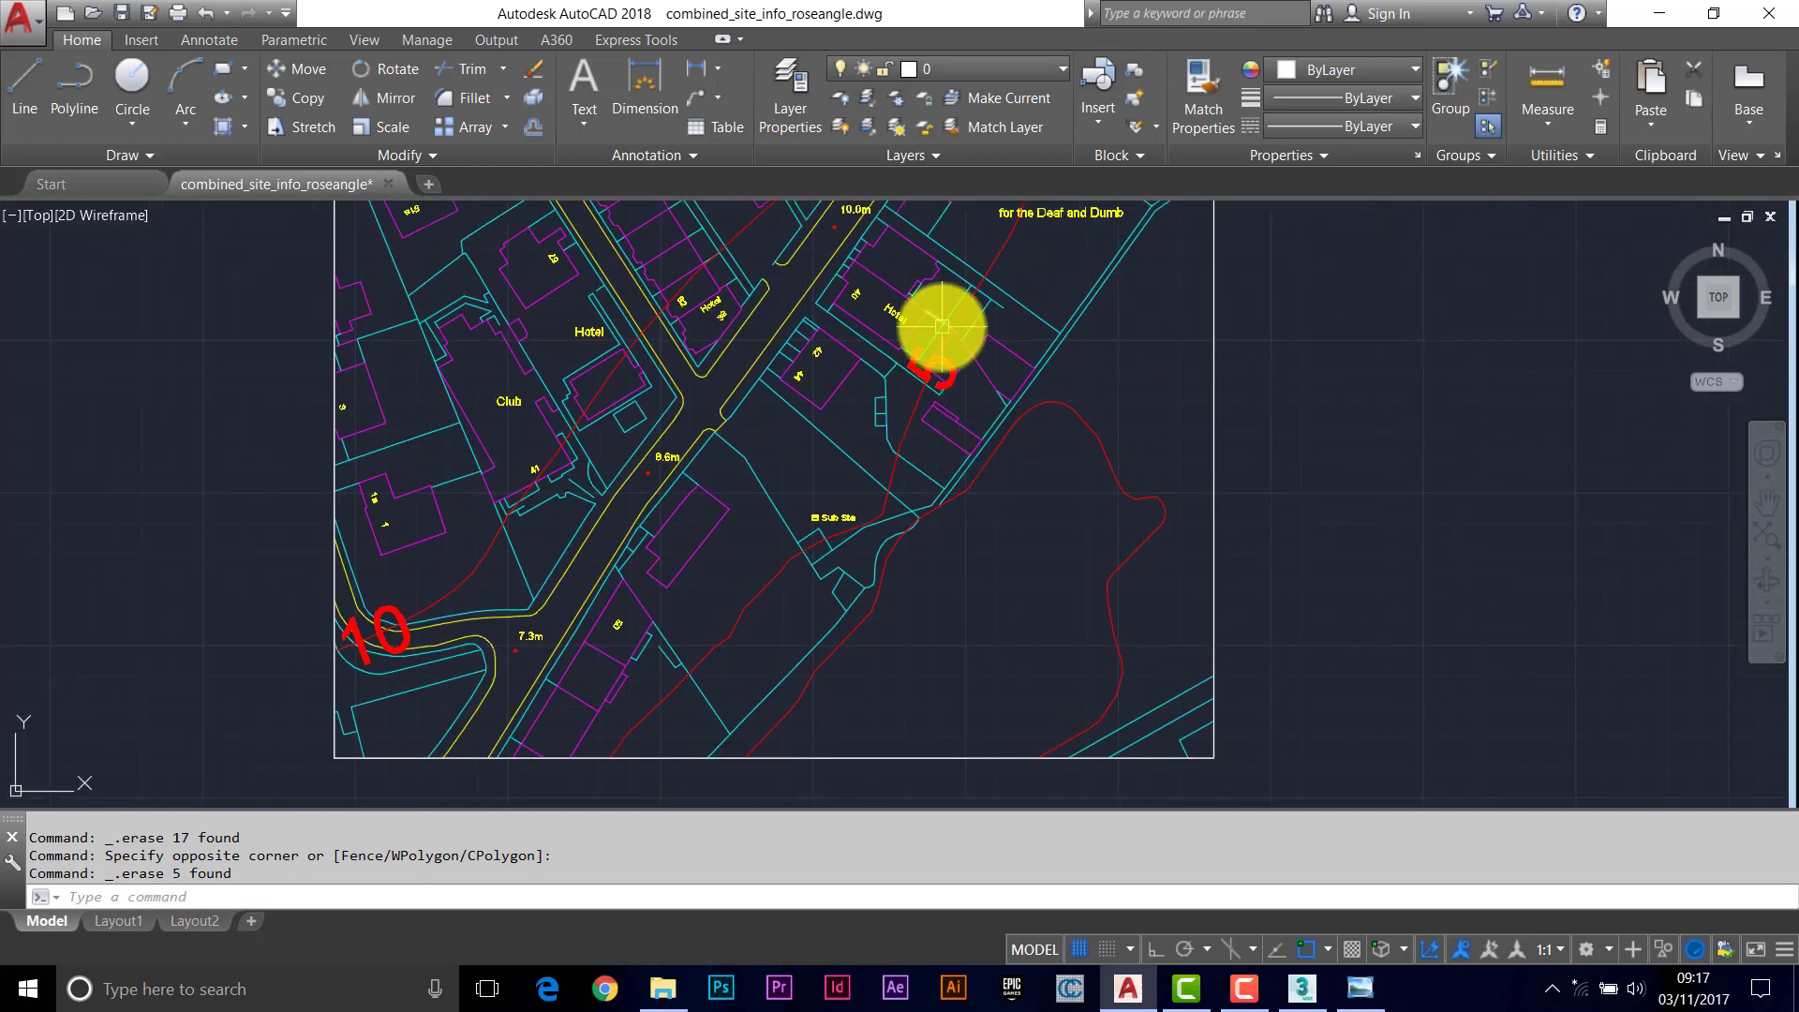
{"action": "scroll", "coordinate": [843, 535], "scroll_direction": "down", "scroll_amount": 2}
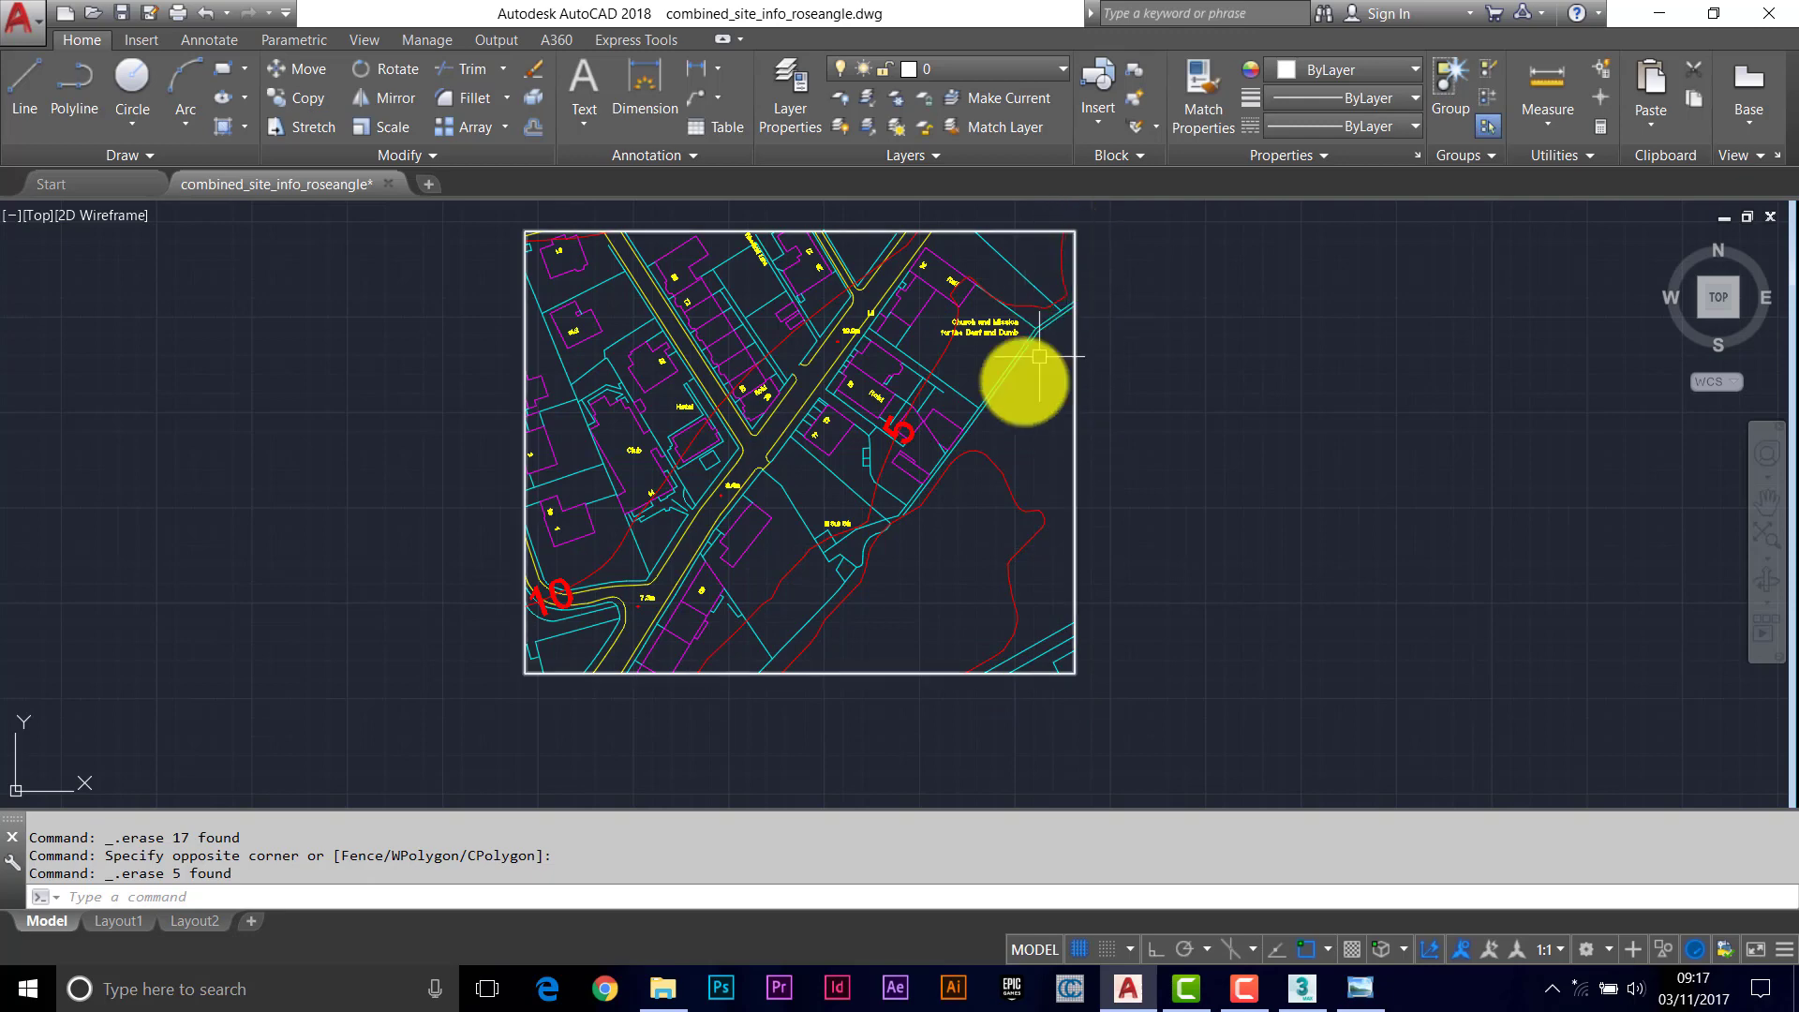
{"action": "left_click", "coordinate": [995, 469]}
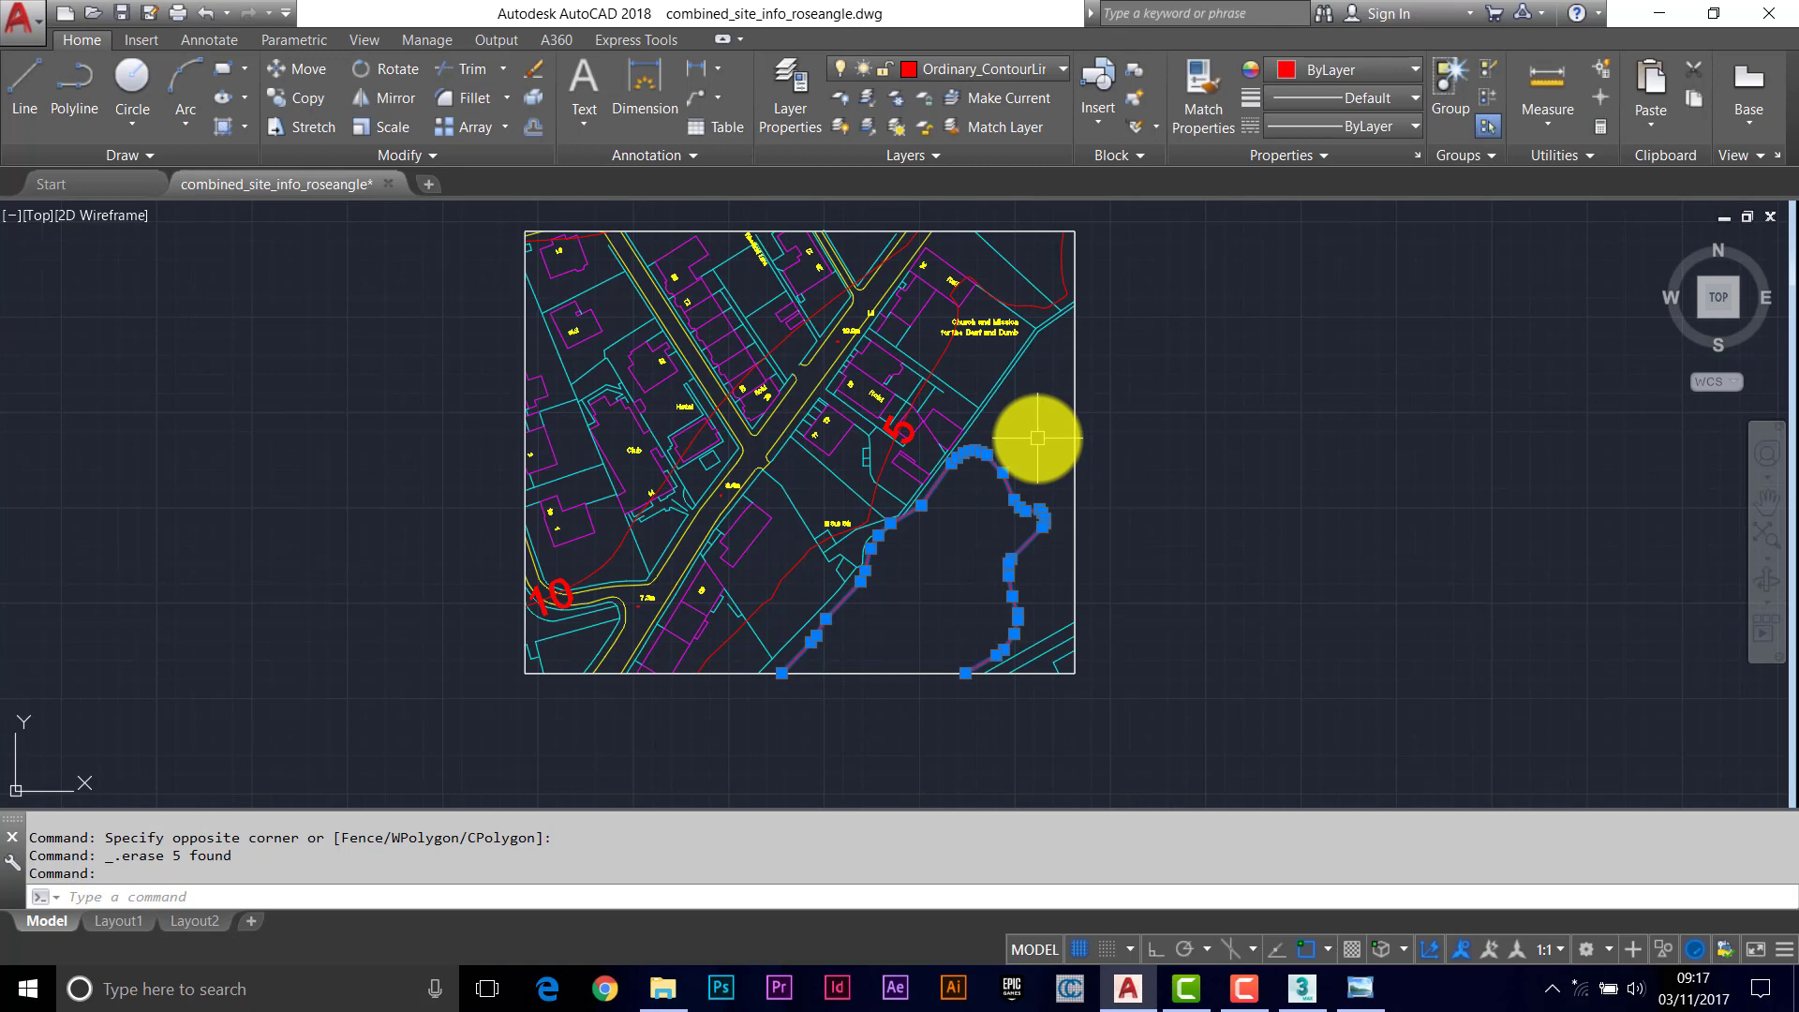
{"action": "key", "text": "Delete"}
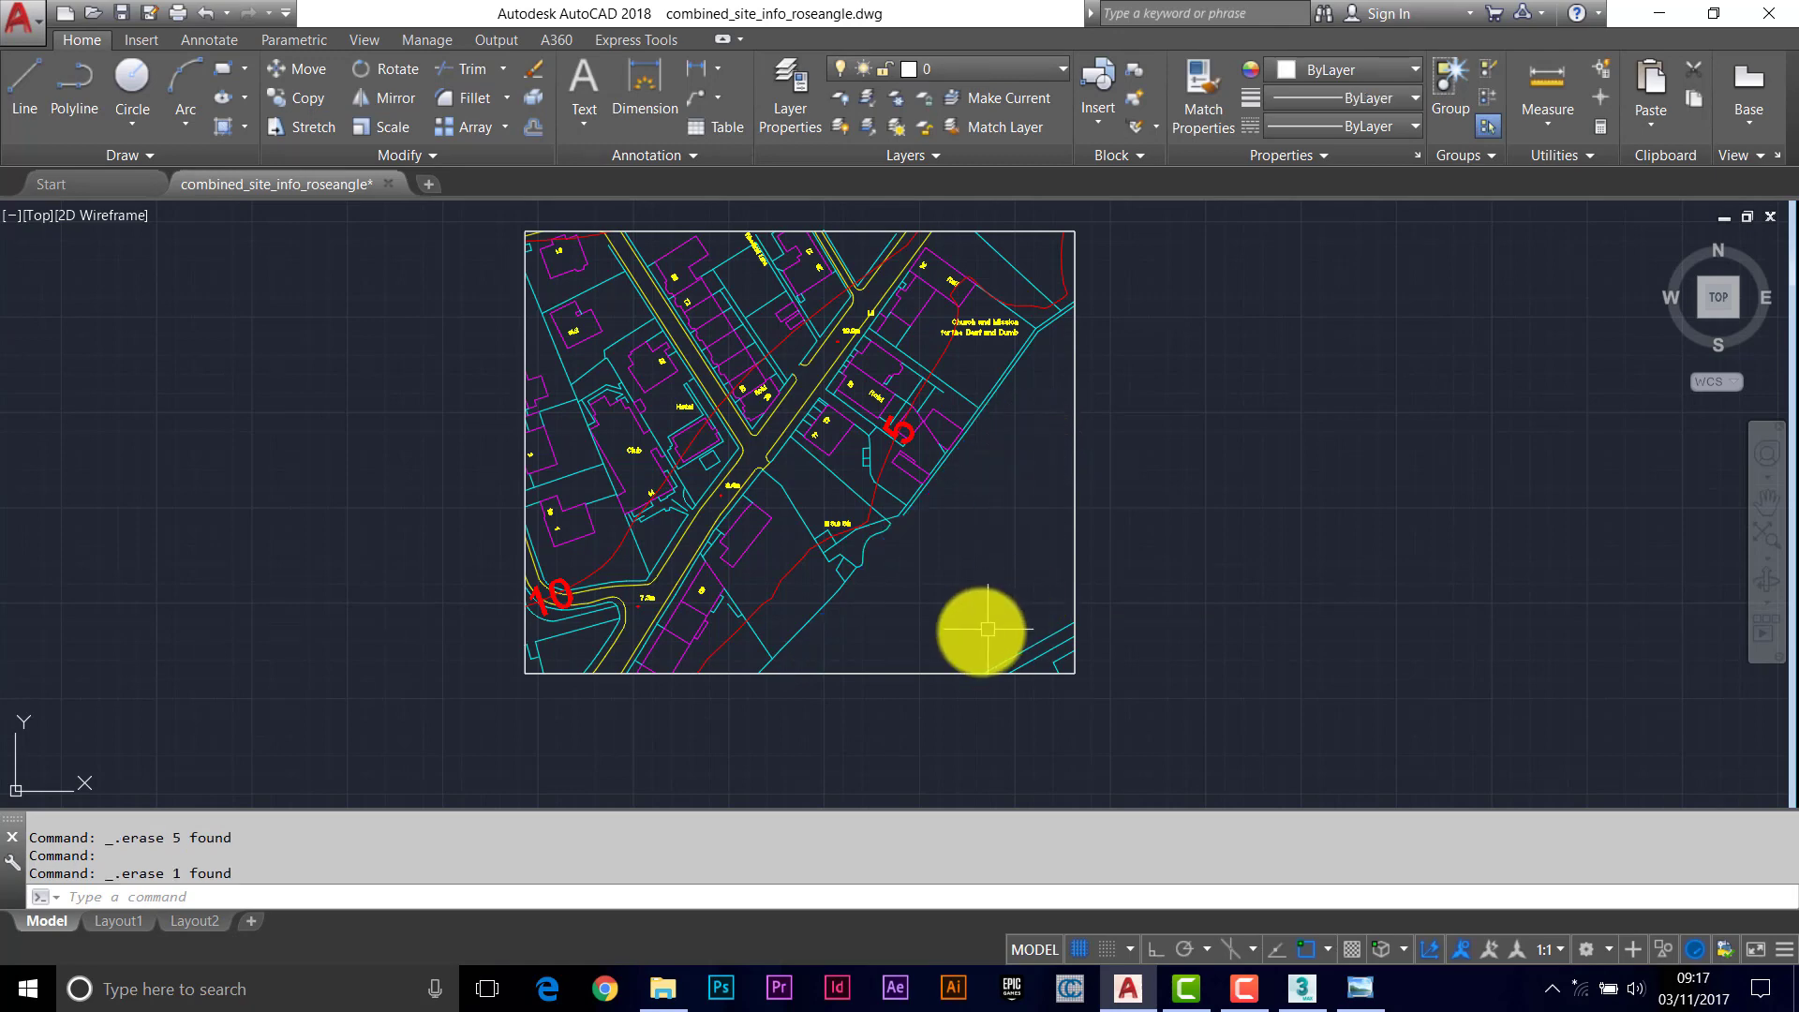
{"action": "left_click", "coordinate": [945, 583]}
{"action": "left_click", "coordinate": [1167, 709]}
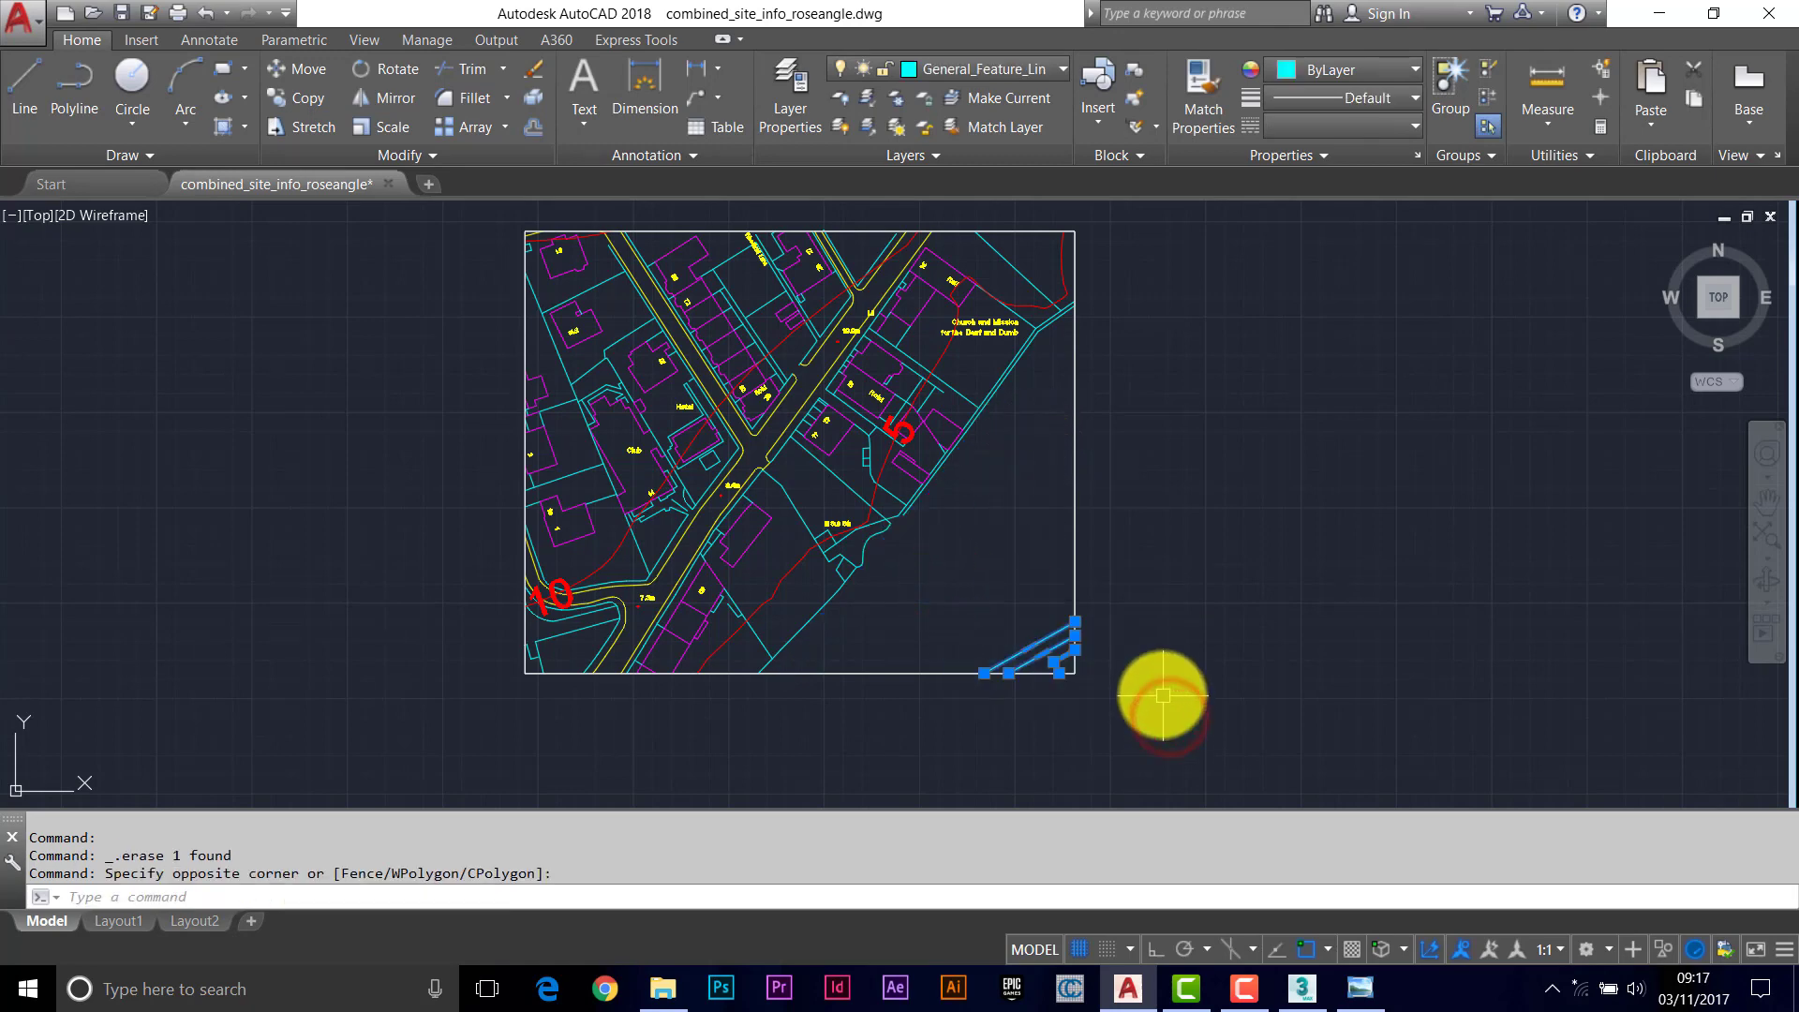
{"action": "key", "text": "Delete"}
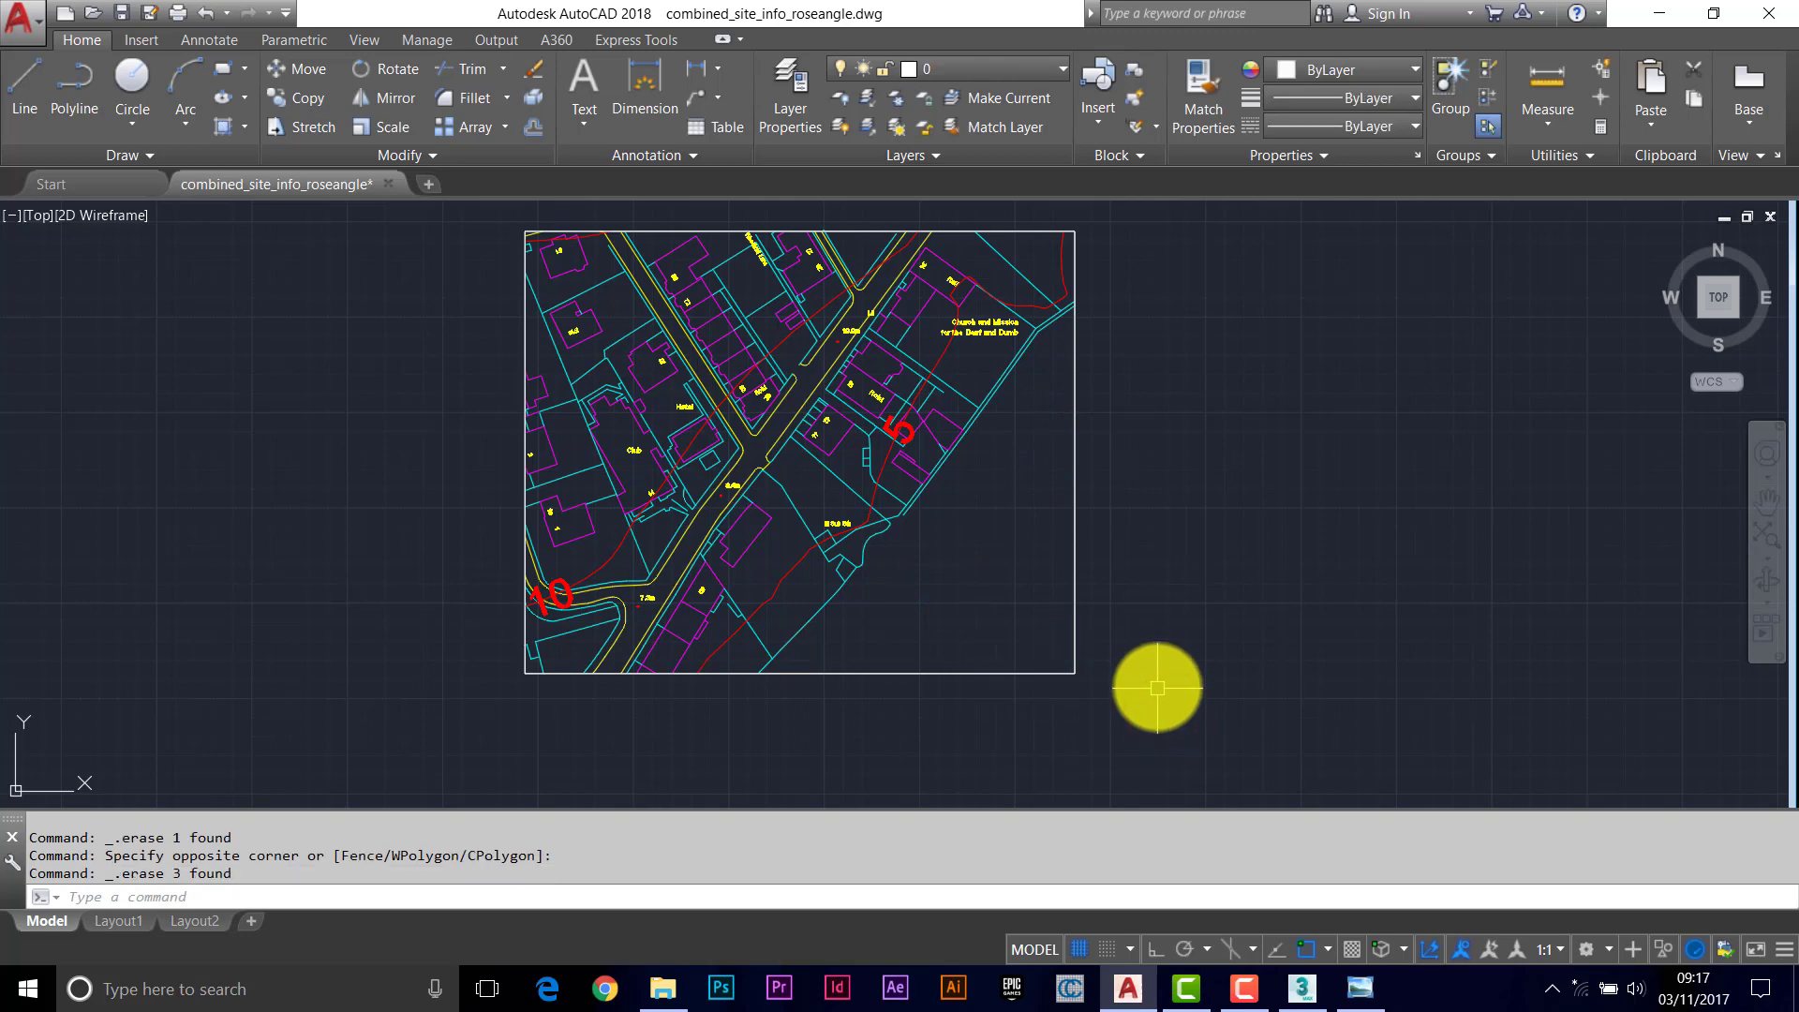
Thaw the buildings layer from the Layer dropdown
{"action": "left_click", "coordinate": [1054, 75]}
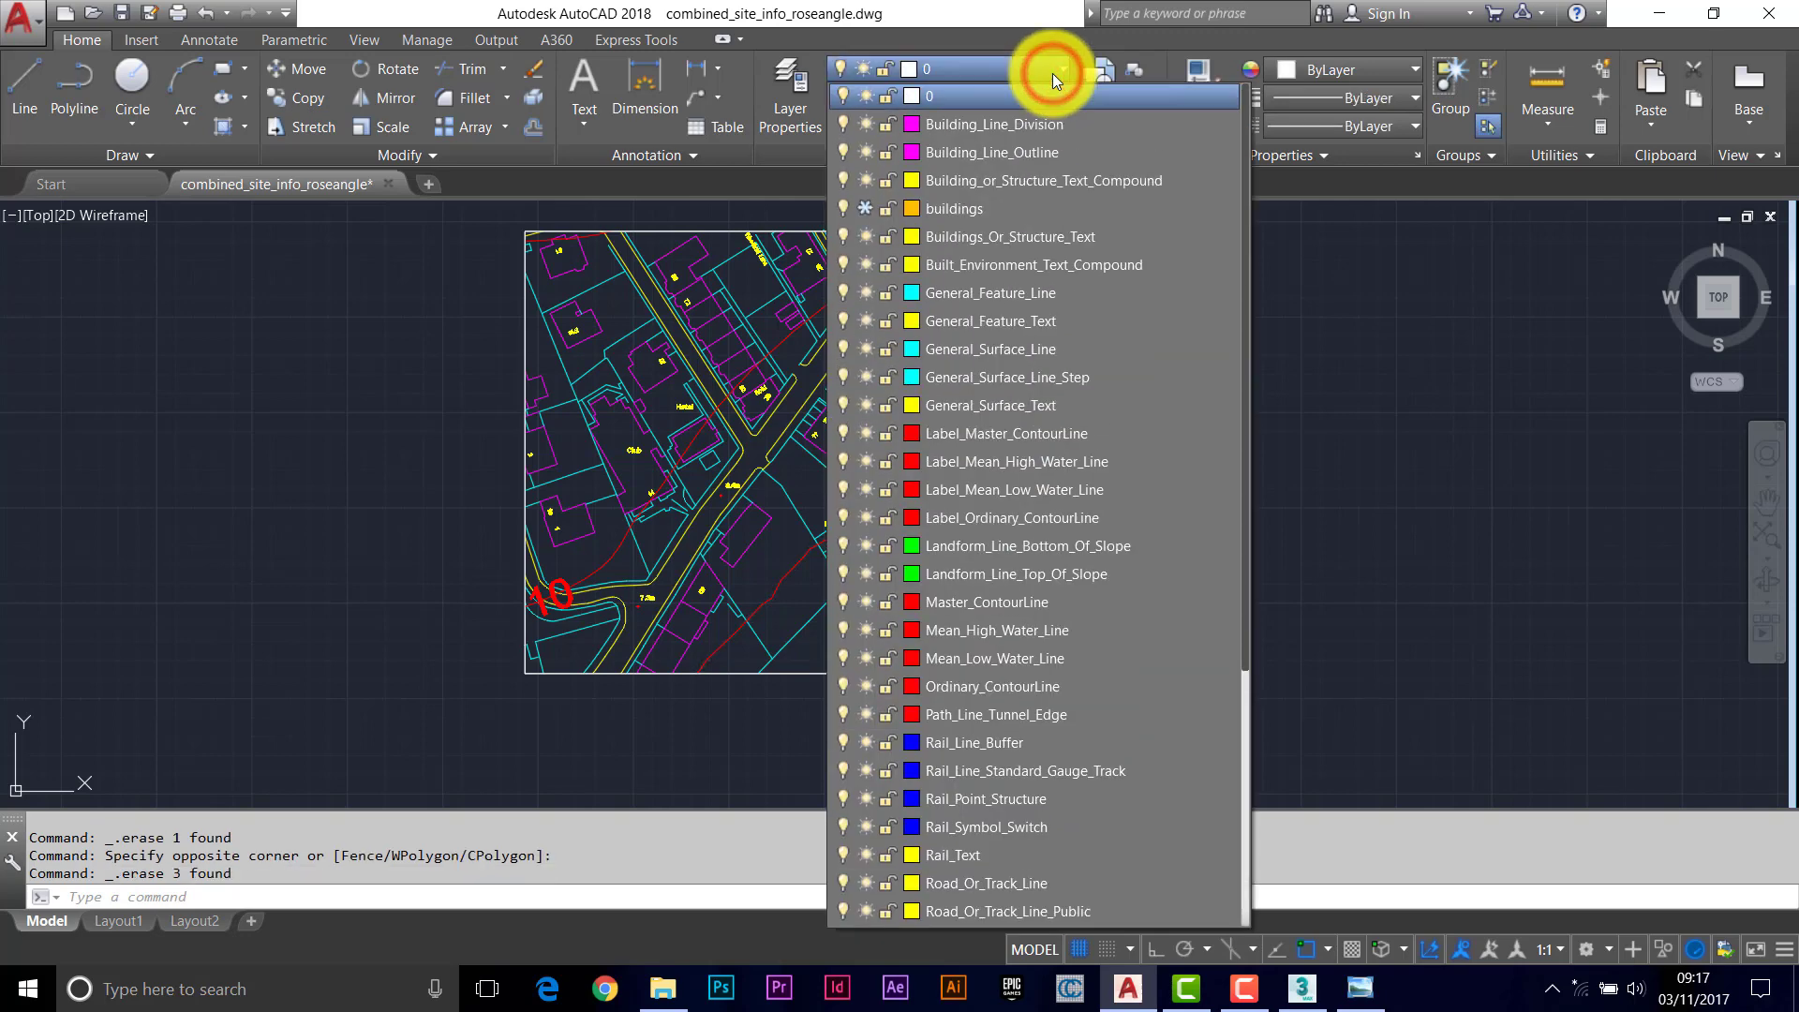
{"action": "left_click", "coordinate": [864, 208]}
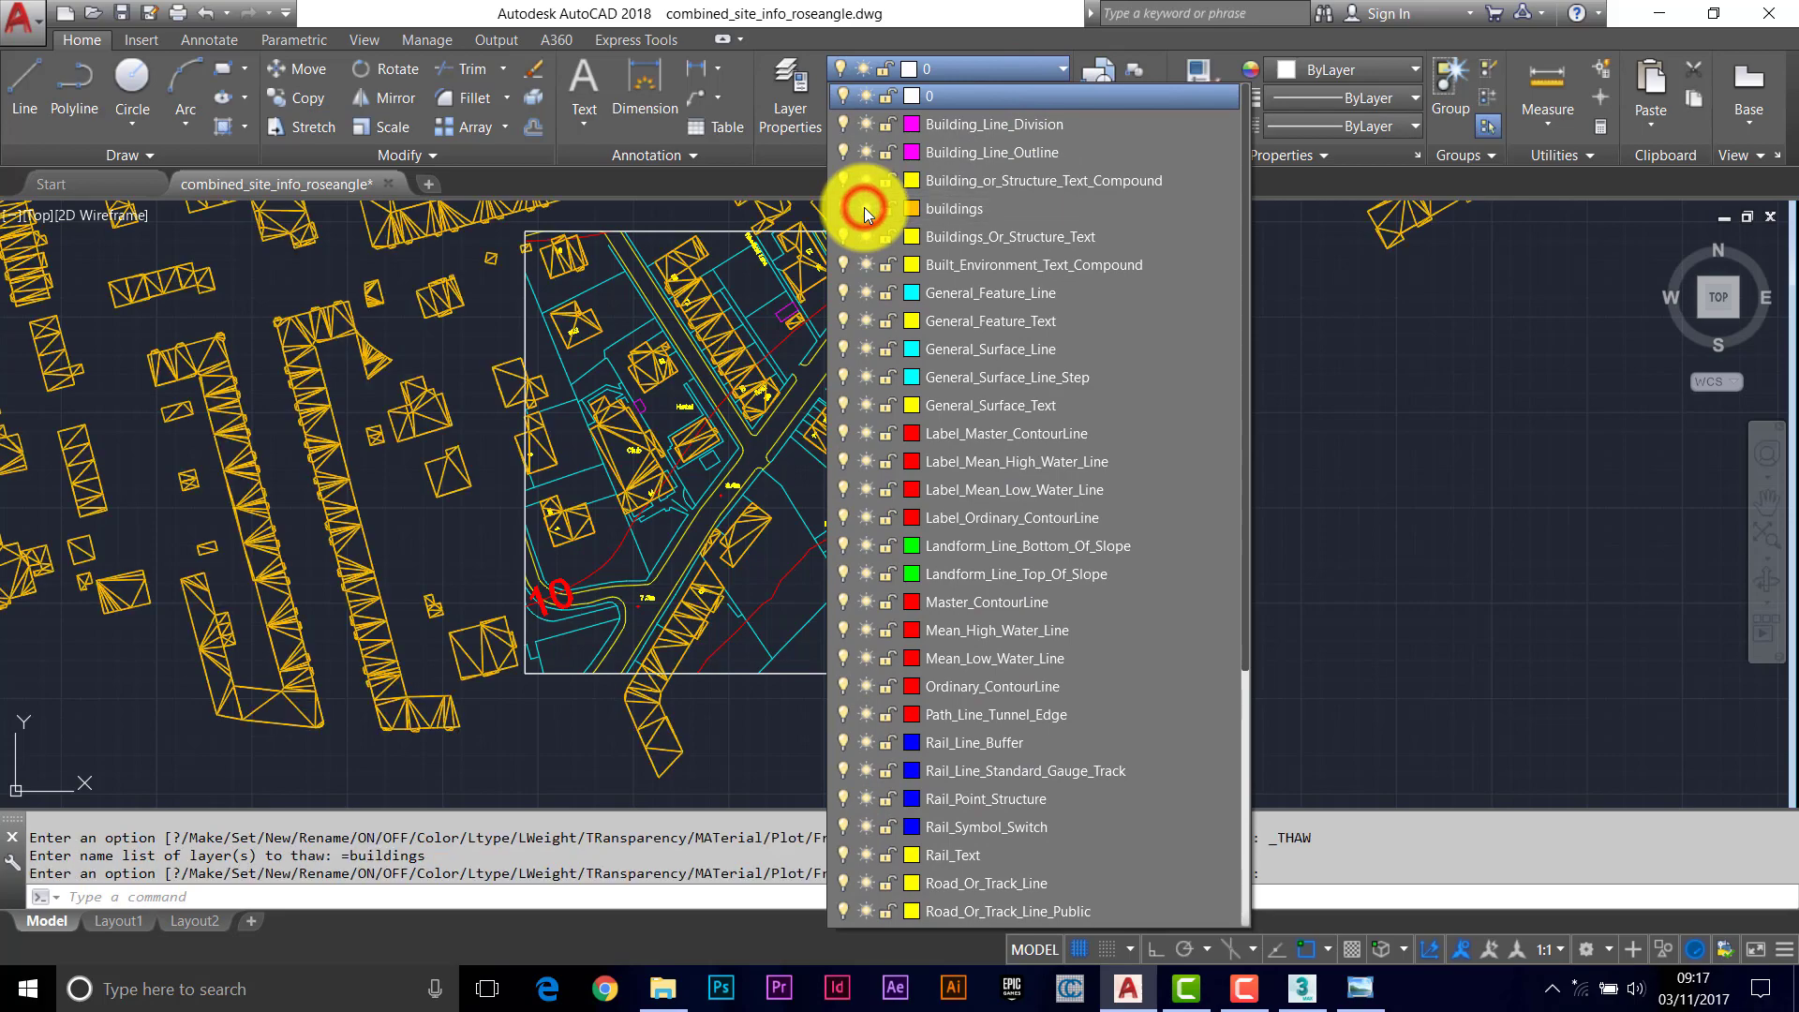
{"action": "left_click", "coordinate": [1299, 531]}
Erase the 445 western, 273 northern and four small outlying buildings
{"action": "scroll", "coordinate": [1120, 590], "scroll_direction": "down", "scroll_amount": 4}
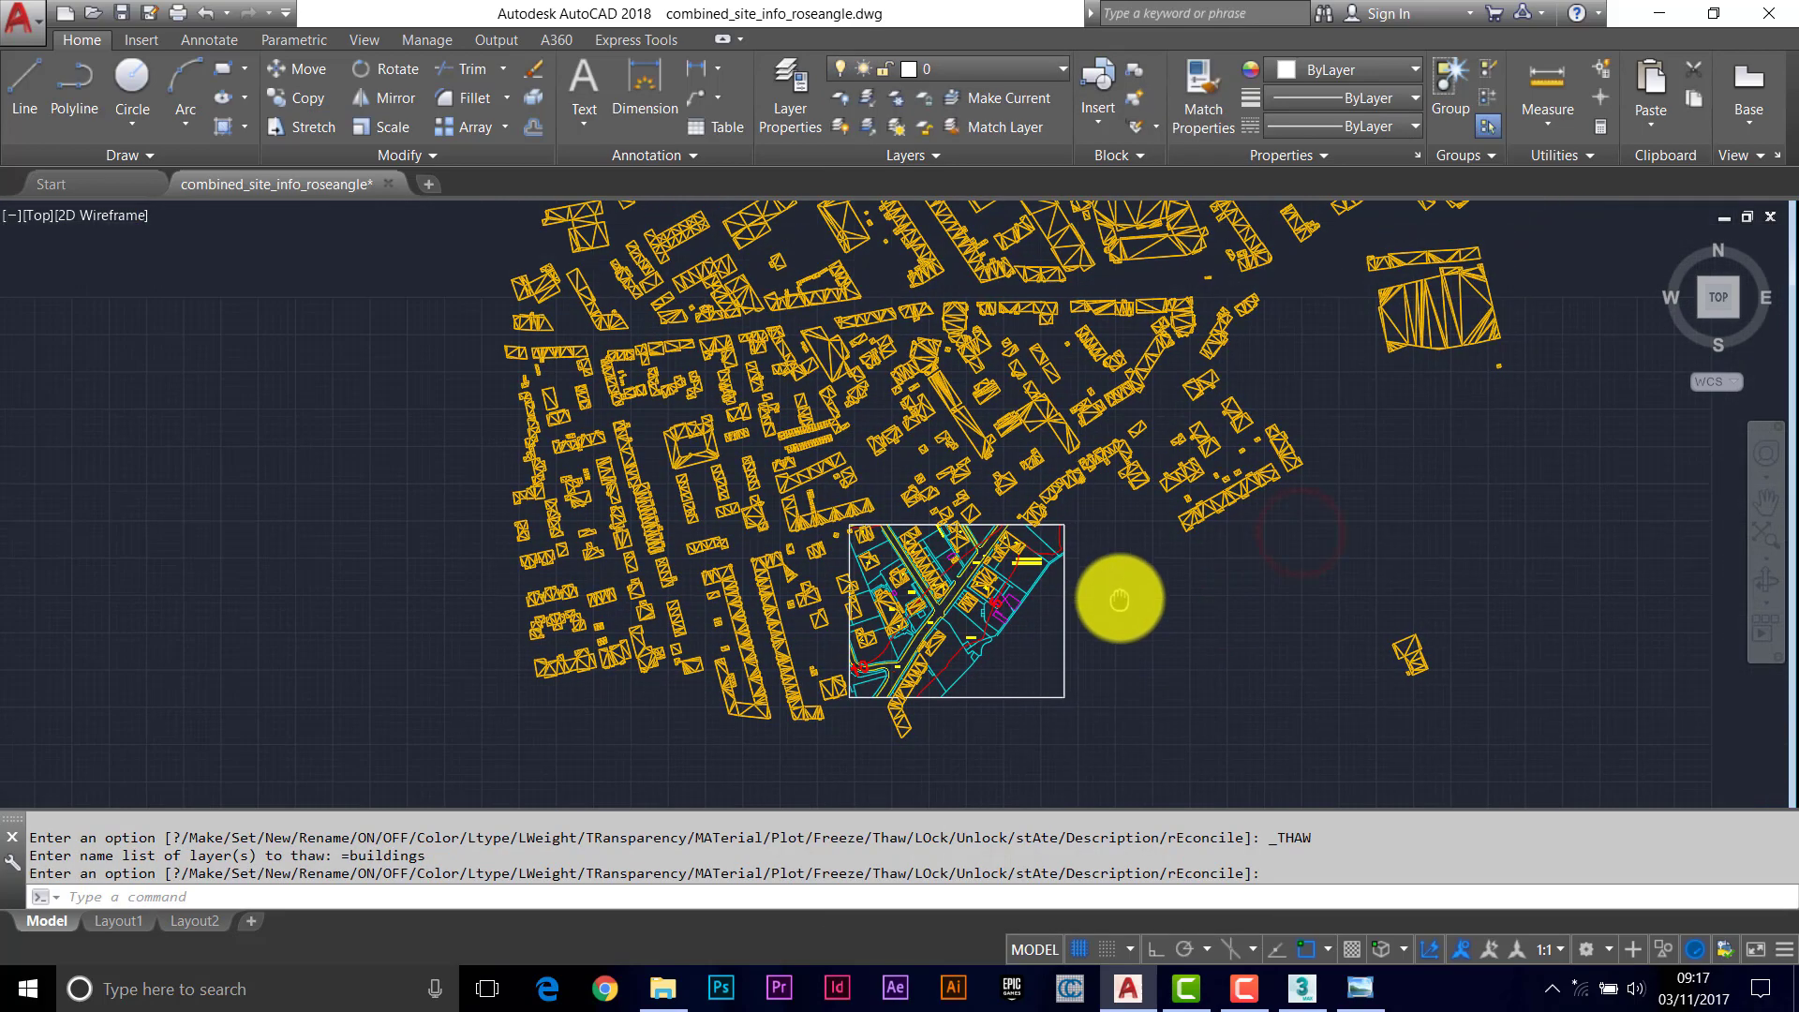
{"action": "left_click", "coordinate": [633, 223]}
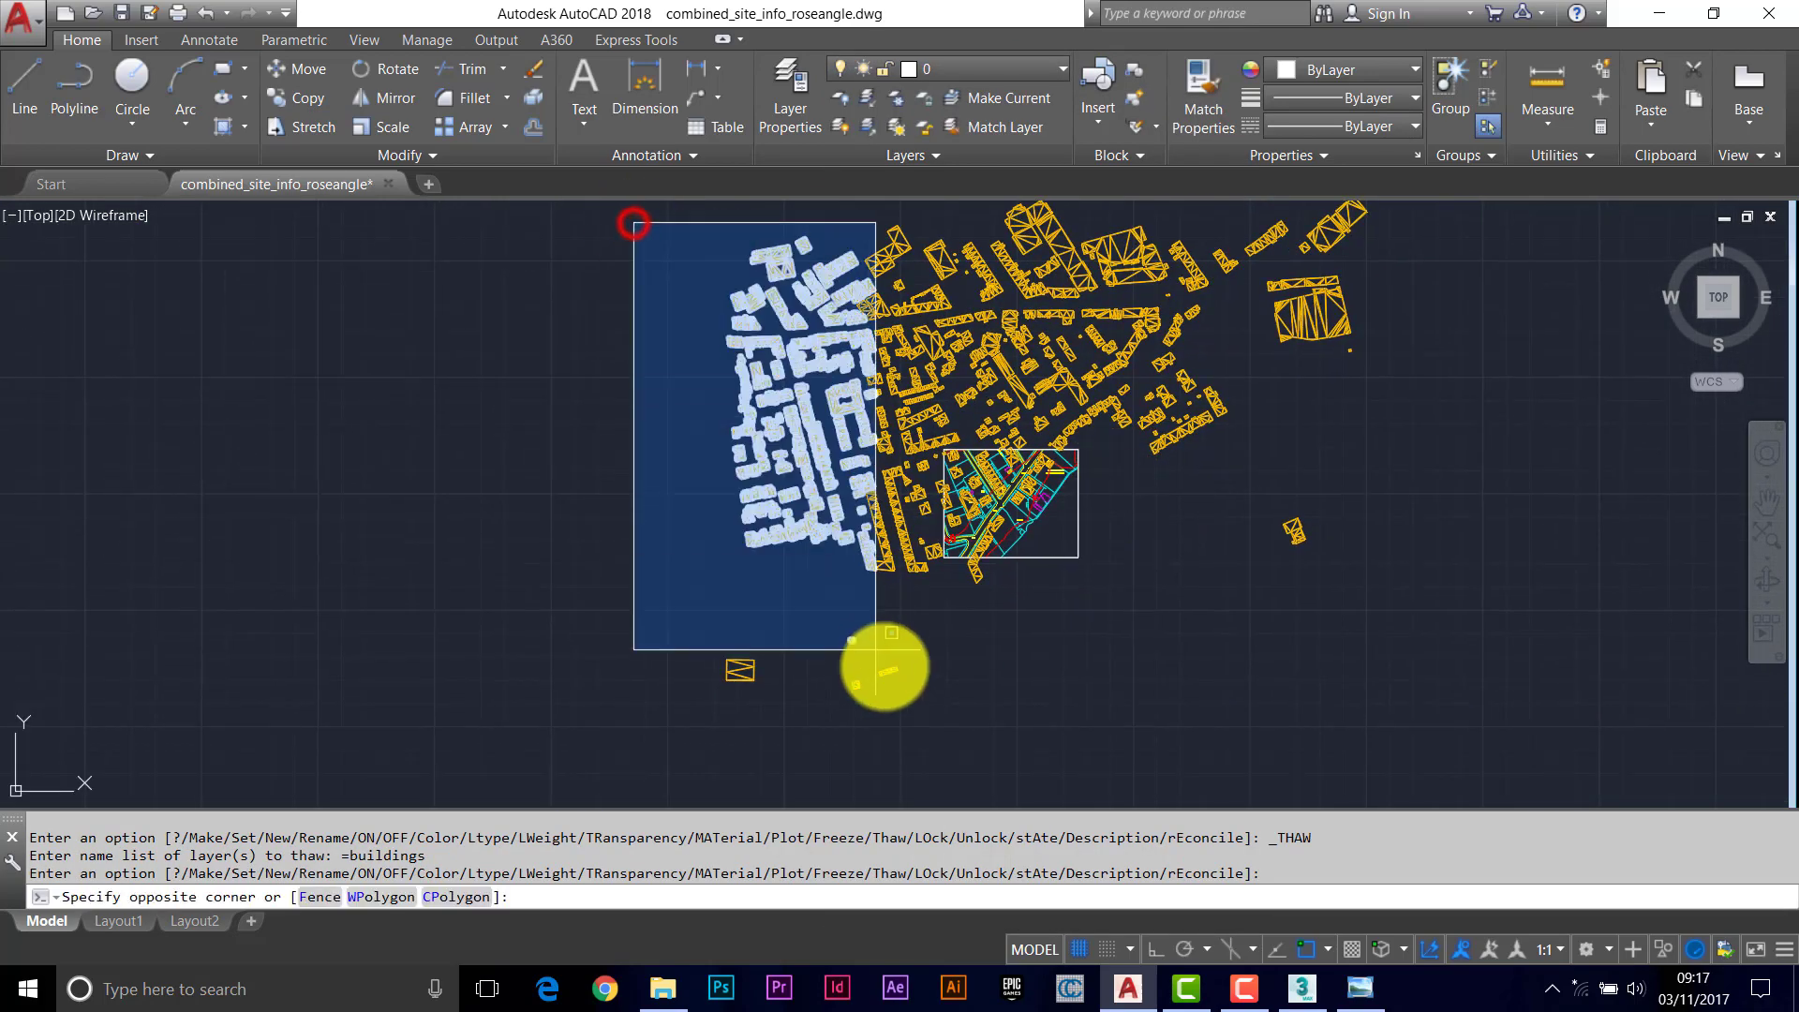
{"action": "left_click", "coordinate": [939, 727]}
{"action": "key", "text": "Delete"}
{"action": "middle_click_drag", "start_coordinate": [988, 535], "coordinate": [875, 671]}
{"action": "left_click", "coordinate": [660, 273]}
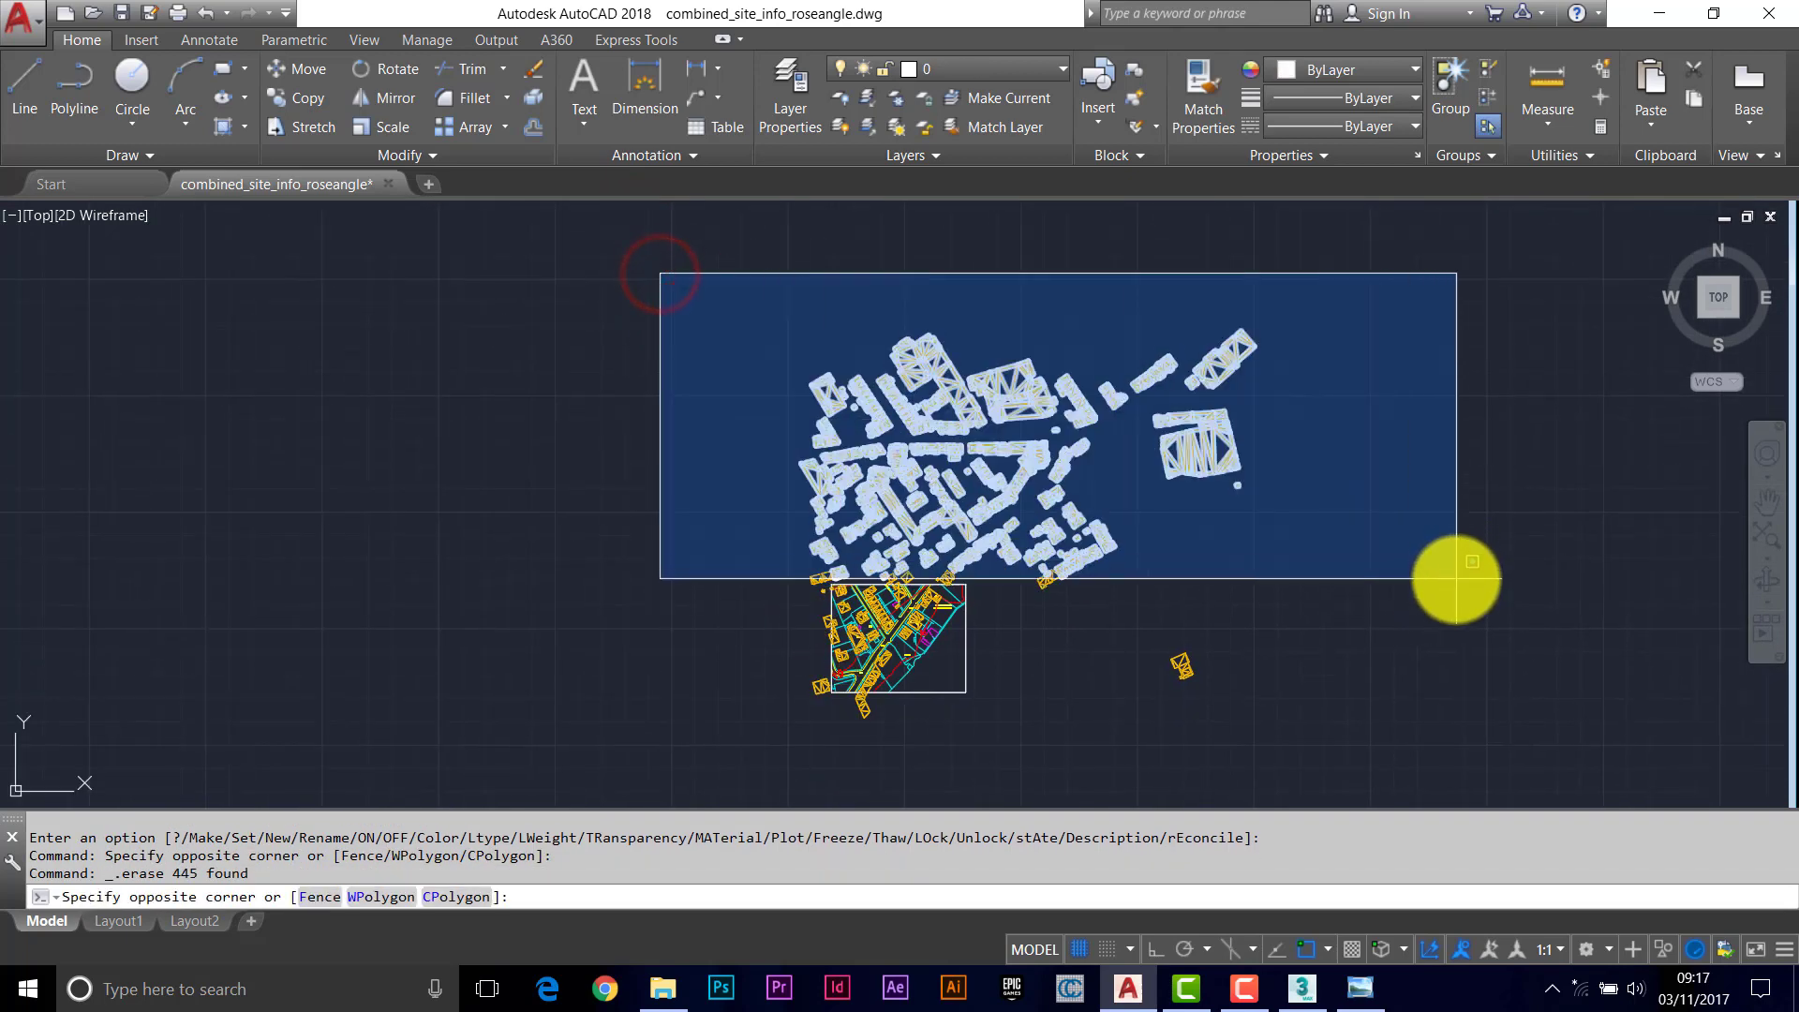
{"action": "left_click", "coordinate": [1453, 577]}
{"action": "key", "text": "Delete"}
{"action": "left_click", "coordinate": [1366, 490]}
{"action": "left_click", "coordinate": [1013, 764]}
{"action": "key", "text": "Delete"}
Erase the building just left of the site frame
{"action": "scroll", "coordinate": [862, 731], "scroll_direction": "up", "scroll_amount": 8}
{"action": "middle_click_drag", "start_coordinate": [782, 571], "coordinate": [916, 626]}
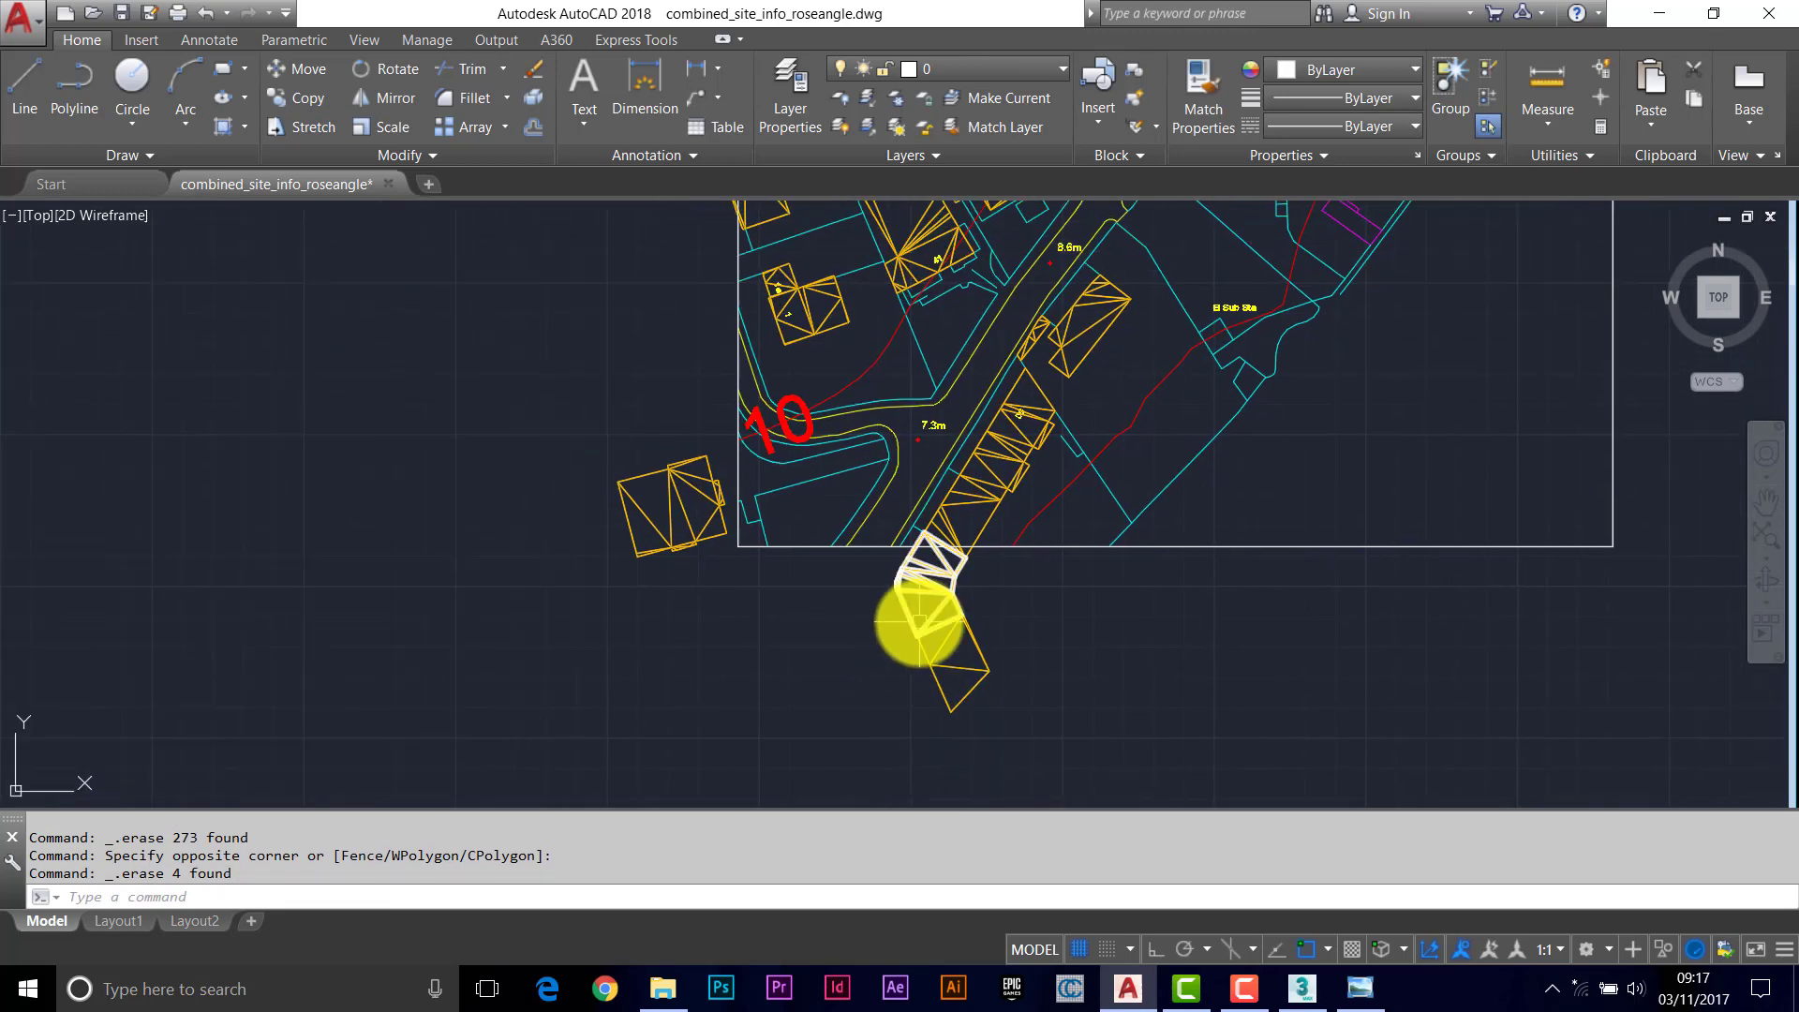
{"action": "scroll", "coordinate": [701, 576], "scroll_direction": "down", "scroll_amount": 1}
{"action": "scroll", "coordinate": [818, 511], "scroll_direction": "down", "scroll_amount": 2}
{"action": "scroll", "coordinate": [783, 544], "scroll_direction": "up", "scroll_amount": 2}
{"action": "scroll", "coordinate": [696, 523], "scroll_direction": "up", "scroll_amount": 1}
{"action": "scroll", "coordinate": [710, 514], "scroll_direction": "up", "scroll_amount": 1}
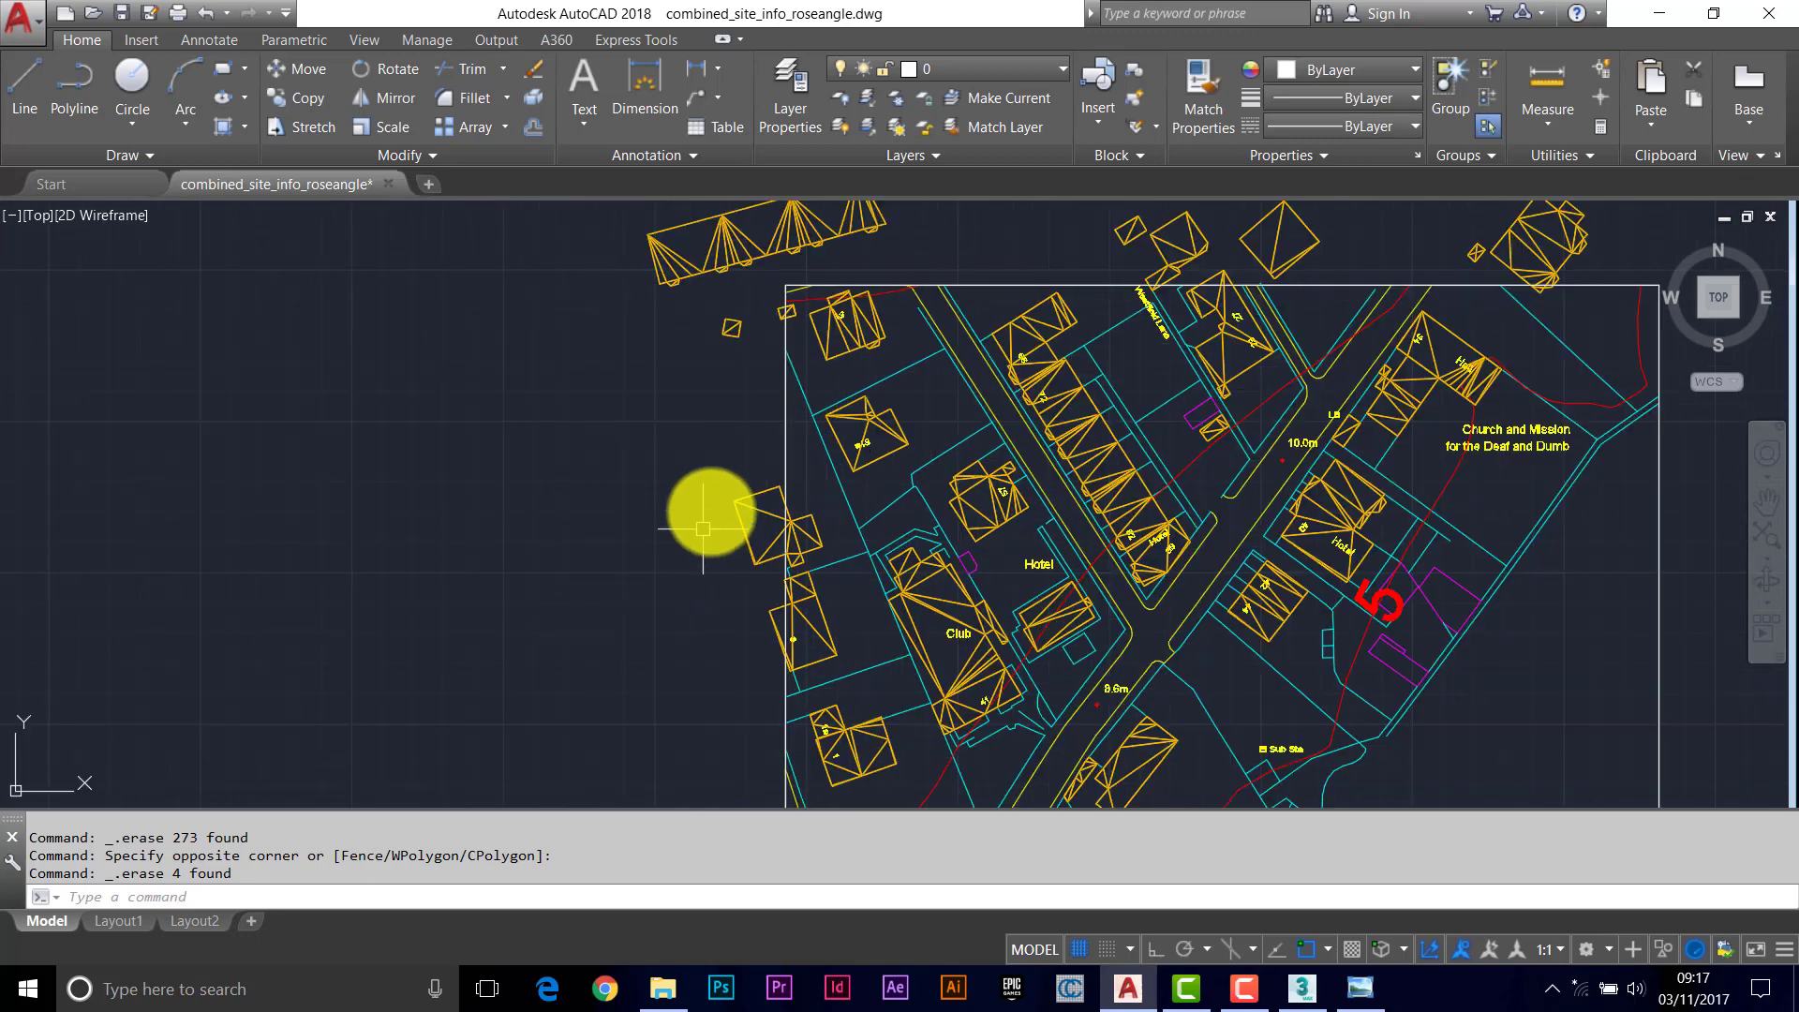
{"action": "left_click", "coordinate": [750, 493]}
{"action": "key", "text": "Delete"}
Erase the long roof building, small squares and small building near the frame corner
{"action": "middle_click_drag", "start_coordinate": [724, 396], "coordinate": [720, 536]}
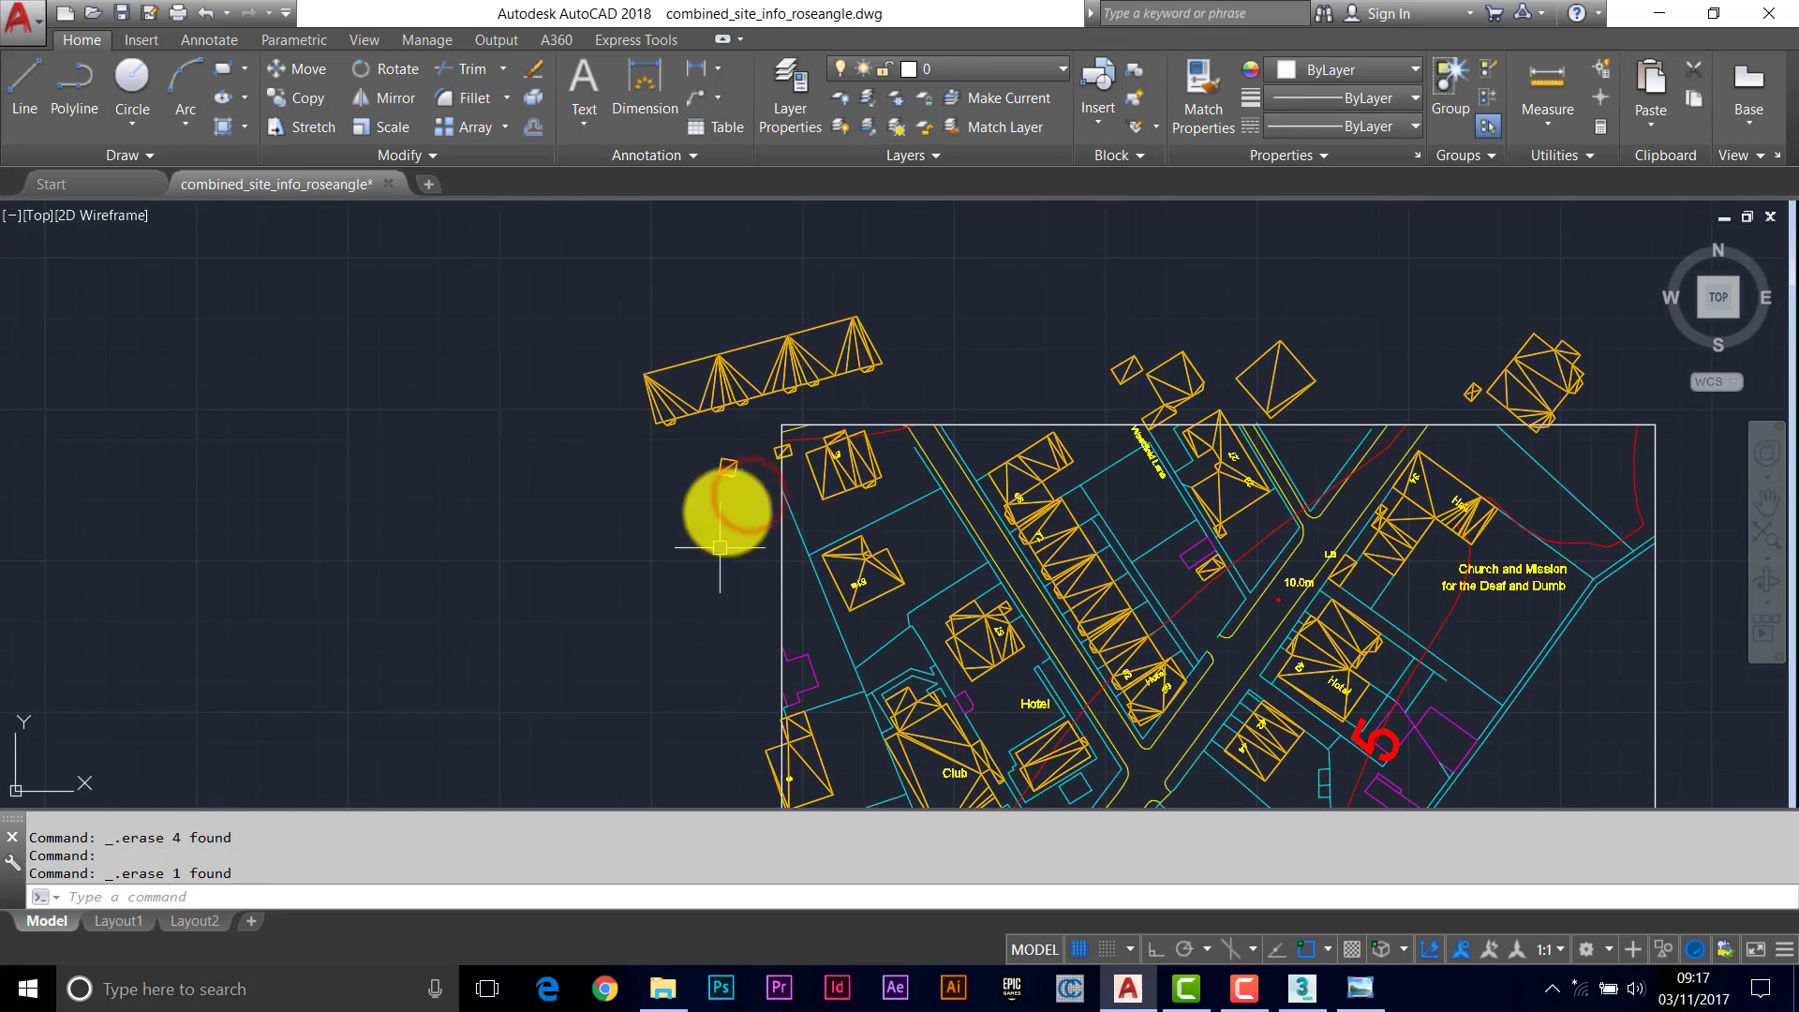
{"action": "left_click", "coordinate": [747, 504]}
{"action": "left_click", "coordinate": [591, 313]}
{"action": "key", "text": "Delete"}
{"action": "left_click", "coordinate": [924, 301]}
{"action": "left_click", "coordinate": [724, 380]}
{"action": "key", "text": "Delete"}
{"action": "scroll", "coordinate": [750, 415], "scroll_direction": "up", "scroll_amount": 2}
{"action": "left_click", "coordinate": [774, 456]}
{"action": "key", "text": "Delete"}
Erase the three and then two buildings lying above the frame
{"action": "scroll", "coordinate": [791, 470], "scroll_direction": "down", "scroll_amount": 2}
{"action": "mouse_move", "coordinate": [1044, 454]}
{"action": "middle_mouse_down"}
{"action": "mouse_move", "coordinate": [858, 656]}
{"action": "mouse_move", "coordinate": [803, 522]}
{"action": "middle_mouse_up"}
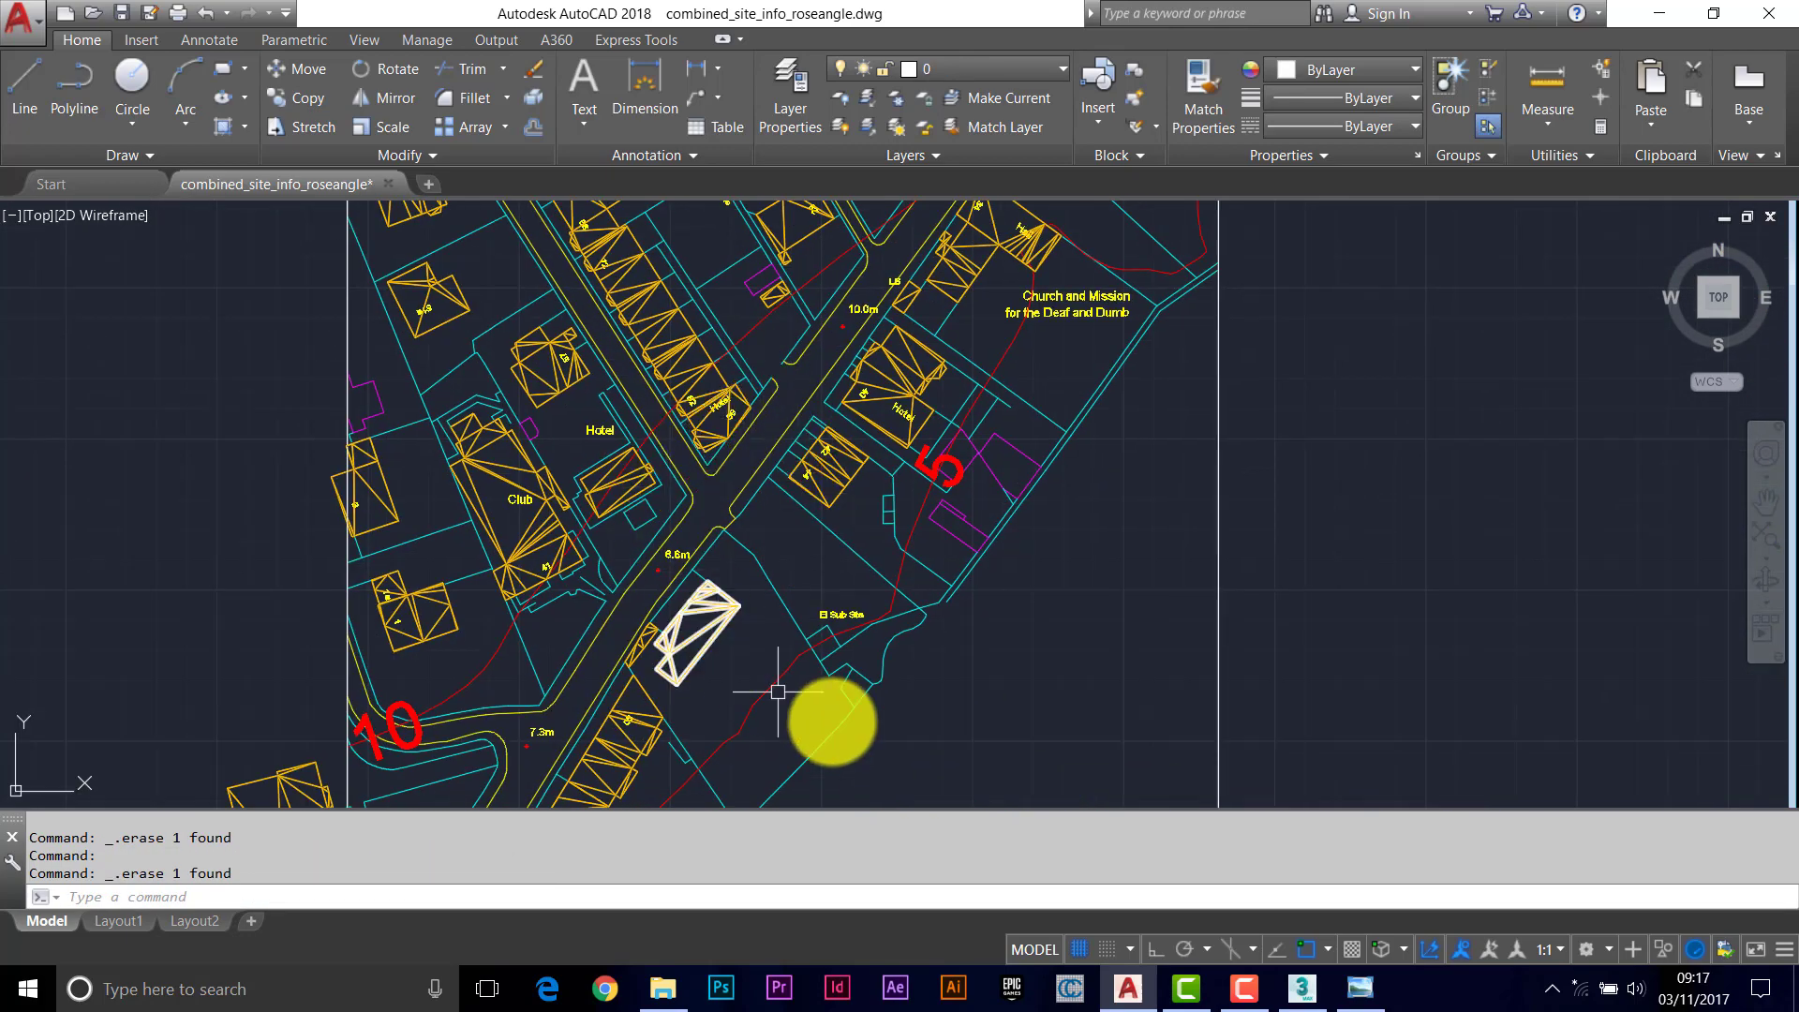
{"action": "mouse_move", "coordinate": [772, 442]}
{"action": "middle_mouse_down"}
{"action": "mouse_move", "coordinate": [816, 543]}
{"action": "mouse_move", "coordinate": [798, 651]}
{"action": "middle_mouse_up"}
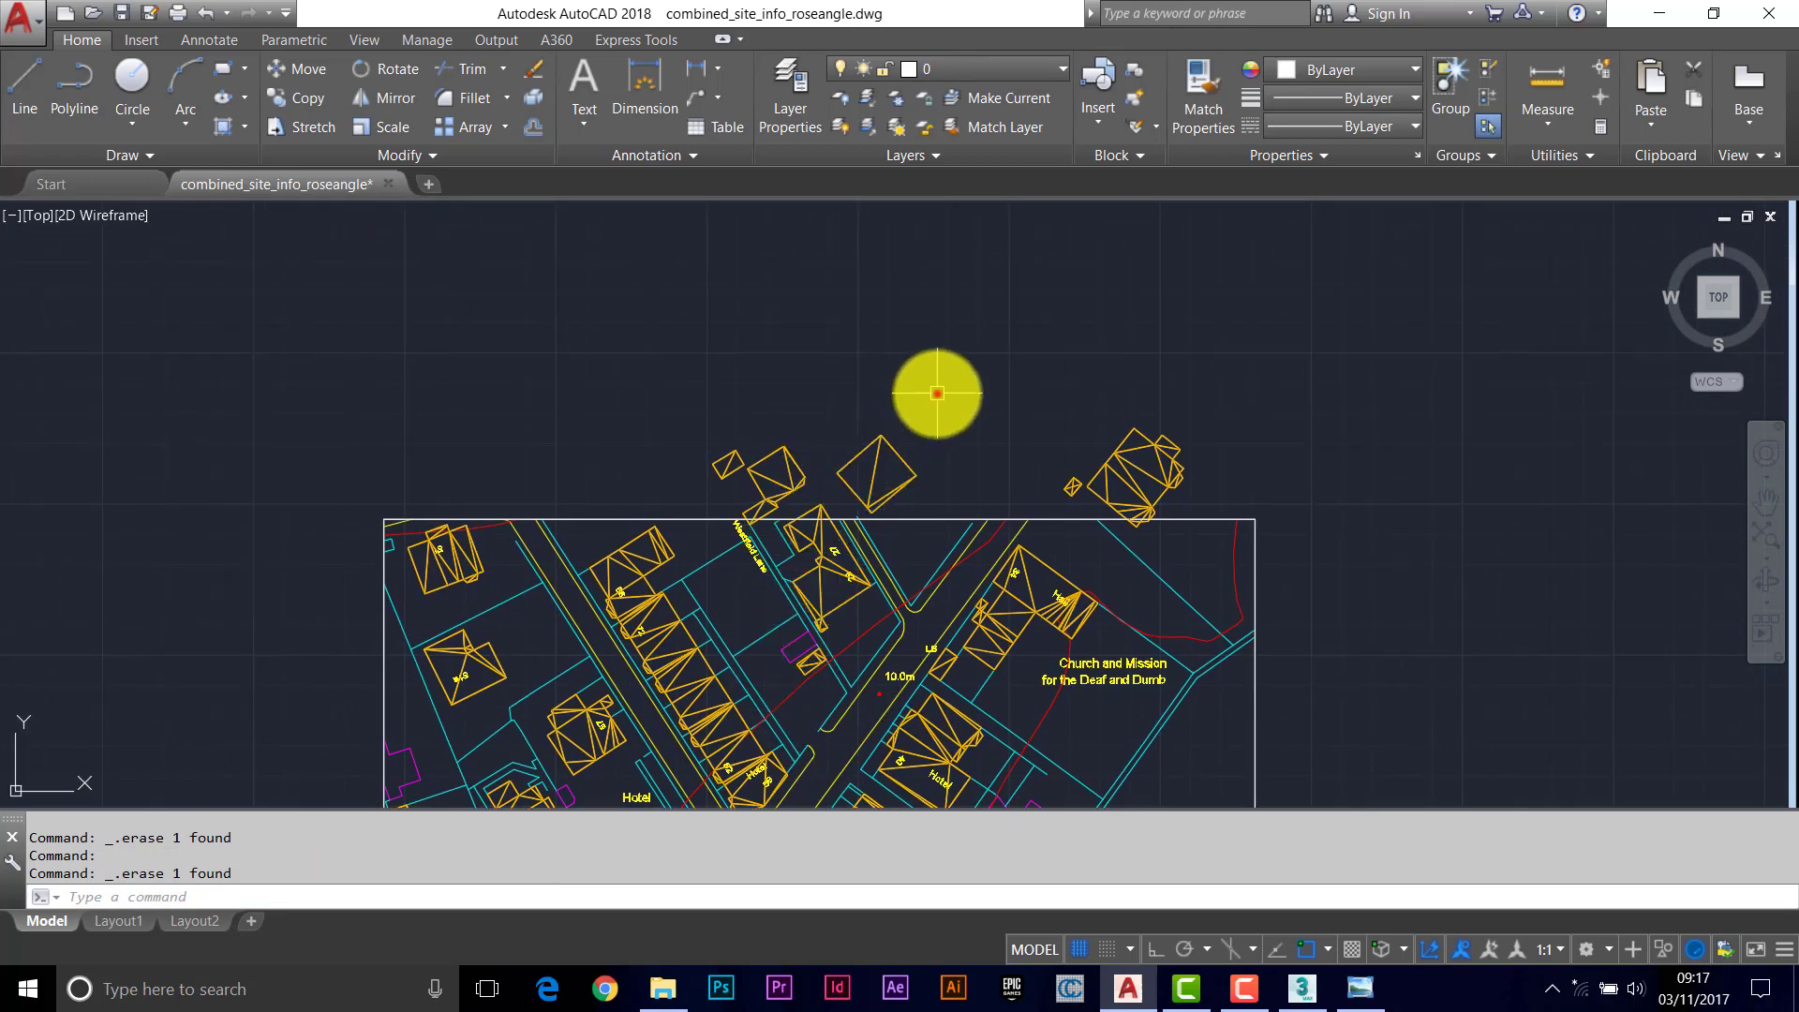
{"action": "left_click", "coordinate": [936, 392]}
{"action": "left_click", "coordinate": [722, 485]}
{"action": "key", "text": "Delete"}
{"action": "left_click", "coordinate": [1235, 394]}
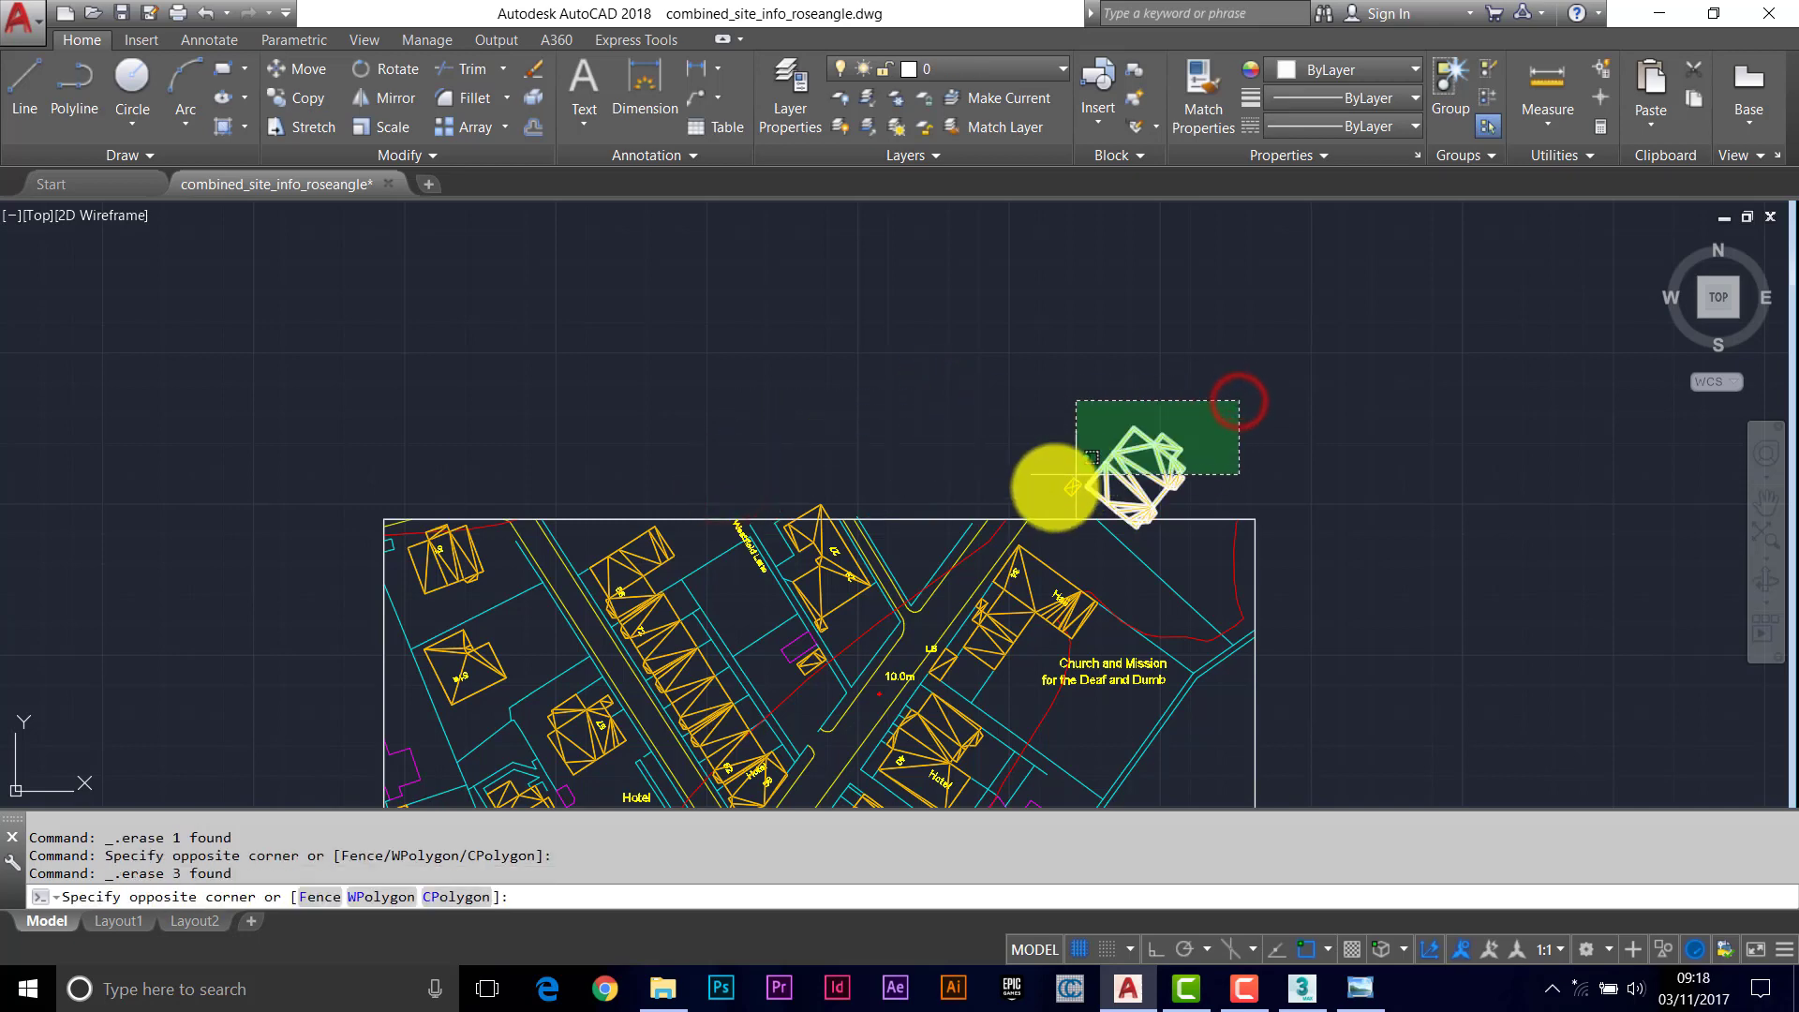
{"action": "left_click", "coordinate": [1049, 492]}
{"action": "key", "text": "Delete"}
{"action": "scroll", "coordinate": [984, 492], "scroll_direction": "down", "scroll_amount": 4}
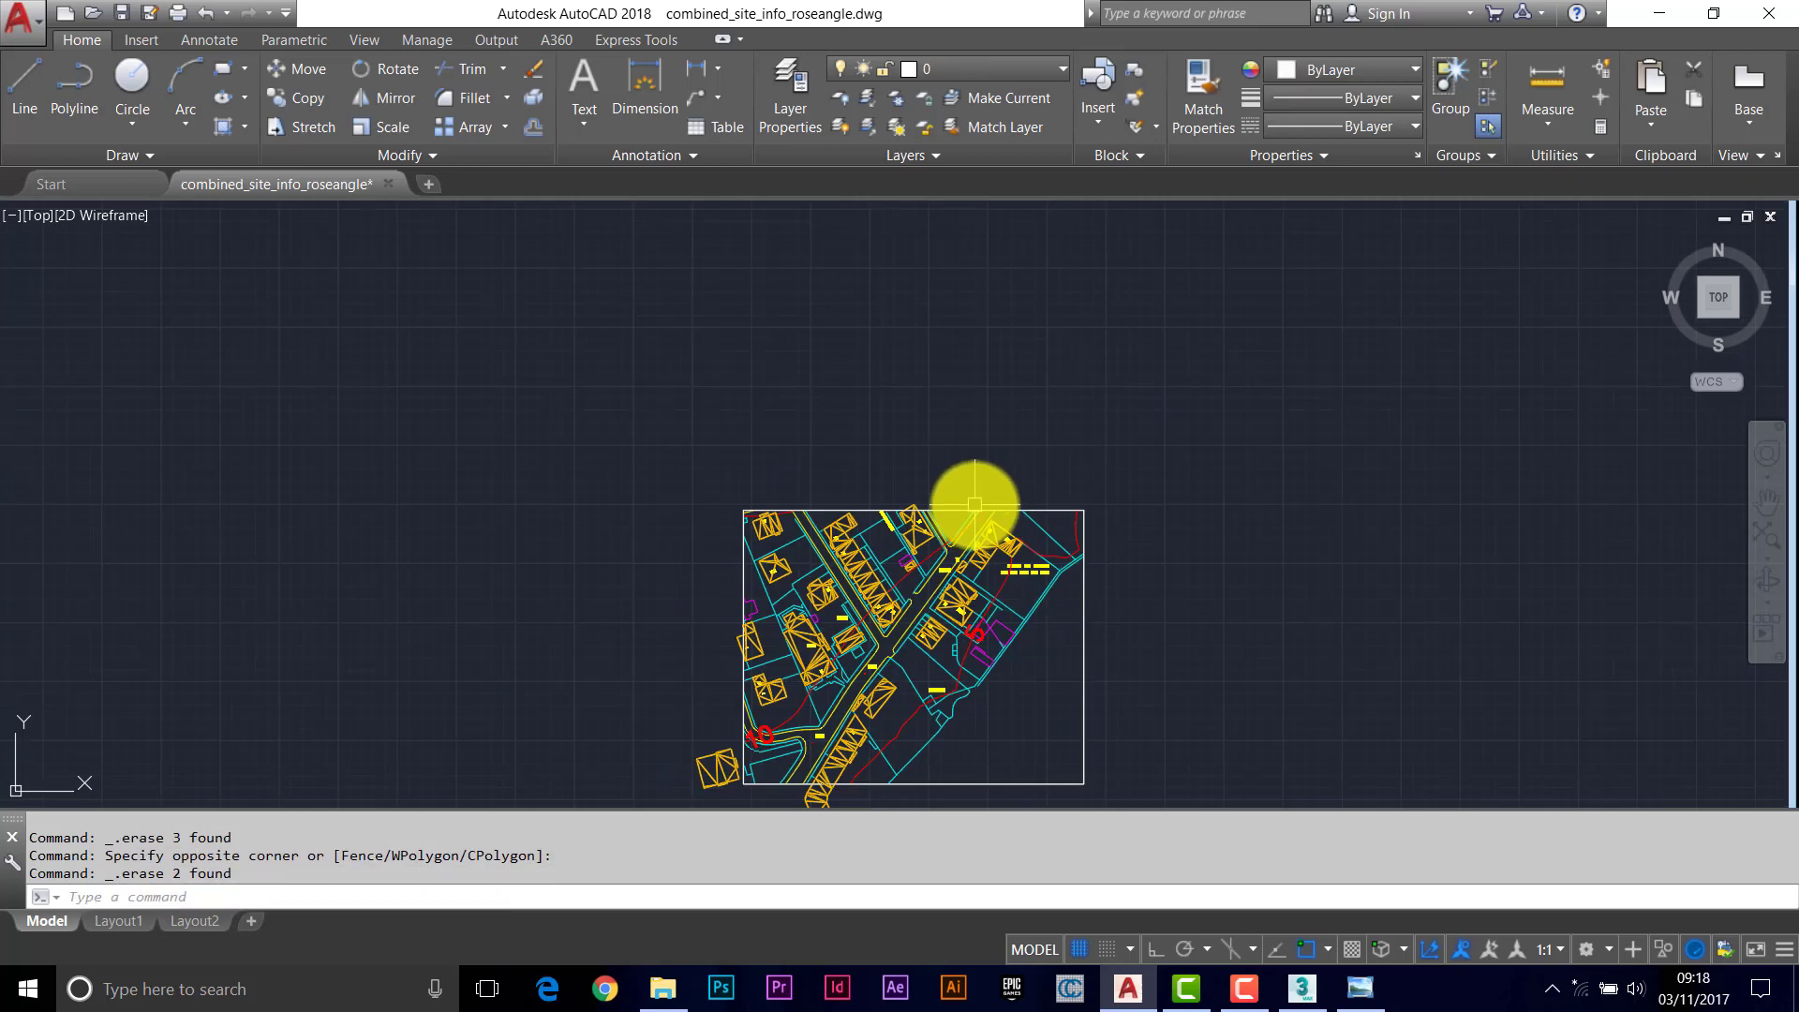
{"action": "middle_click_drag", "start_coordinate": [976, 509], "coordinate": [944, 353]}
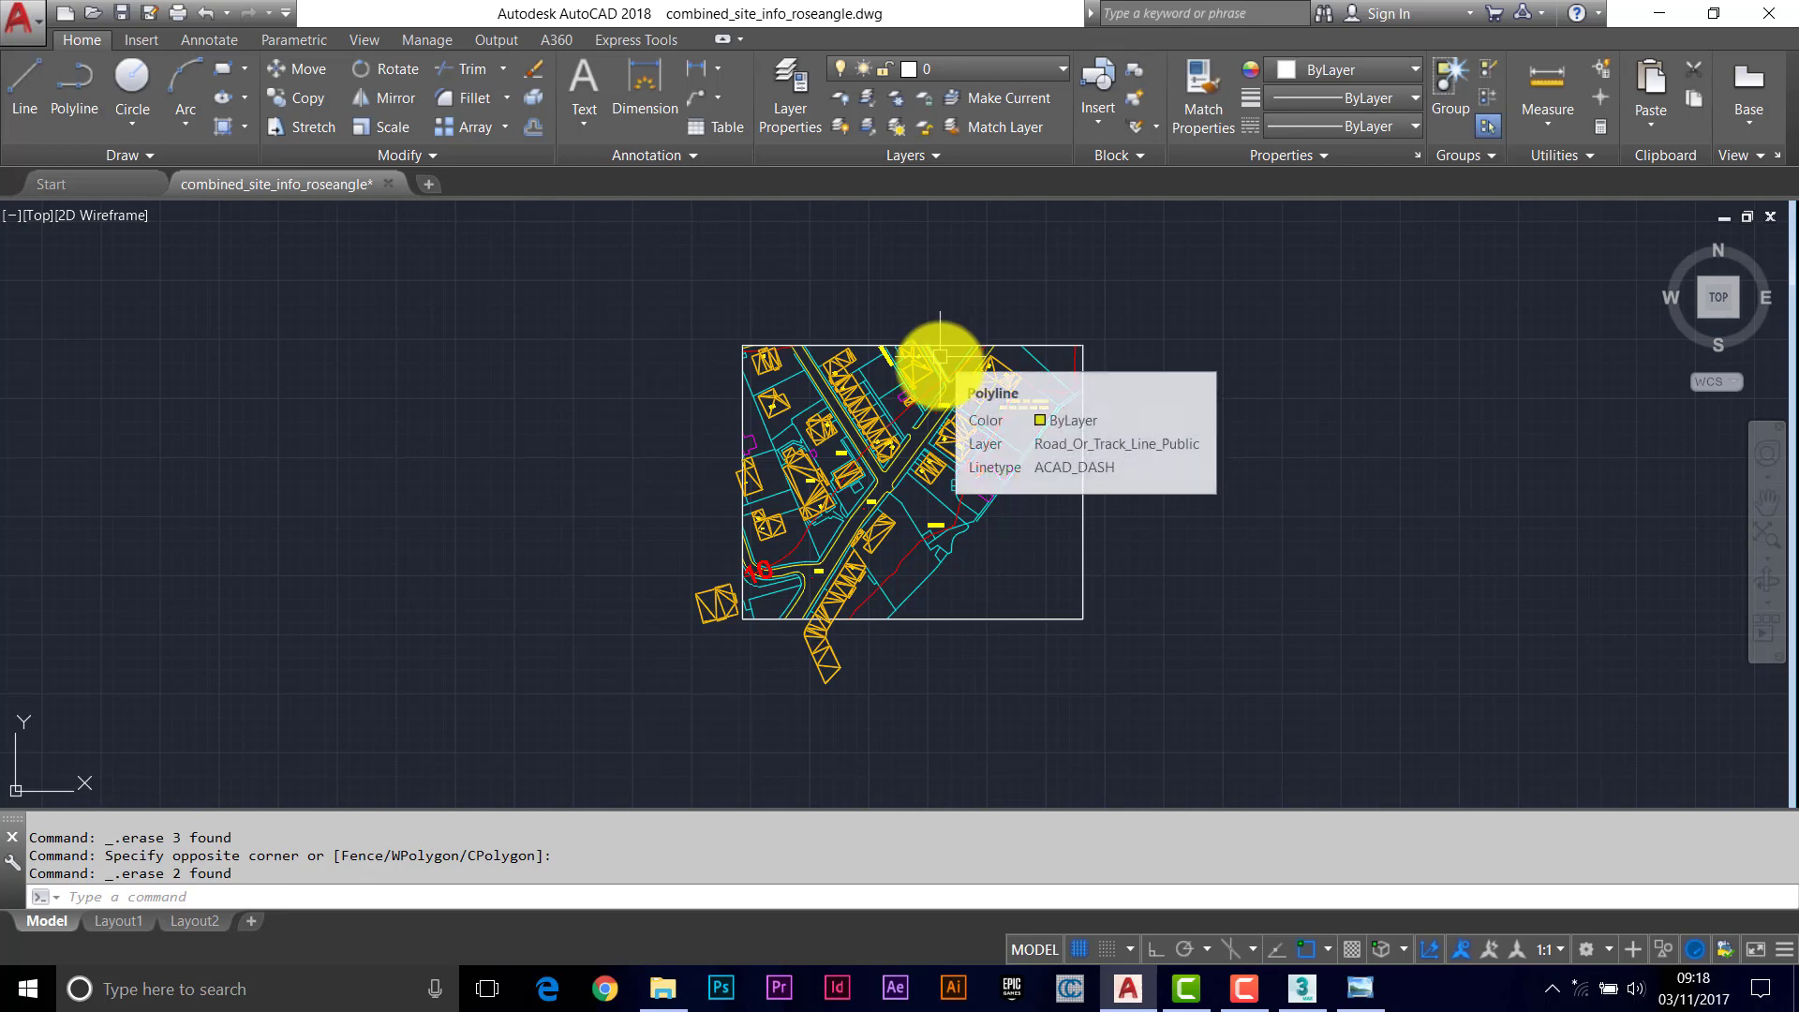
Draw a line from 0,0,0 up and right to a point near the site drawing
{"action": "key", "text": "Escape"}
{"action": "key", "text": "Escape"}
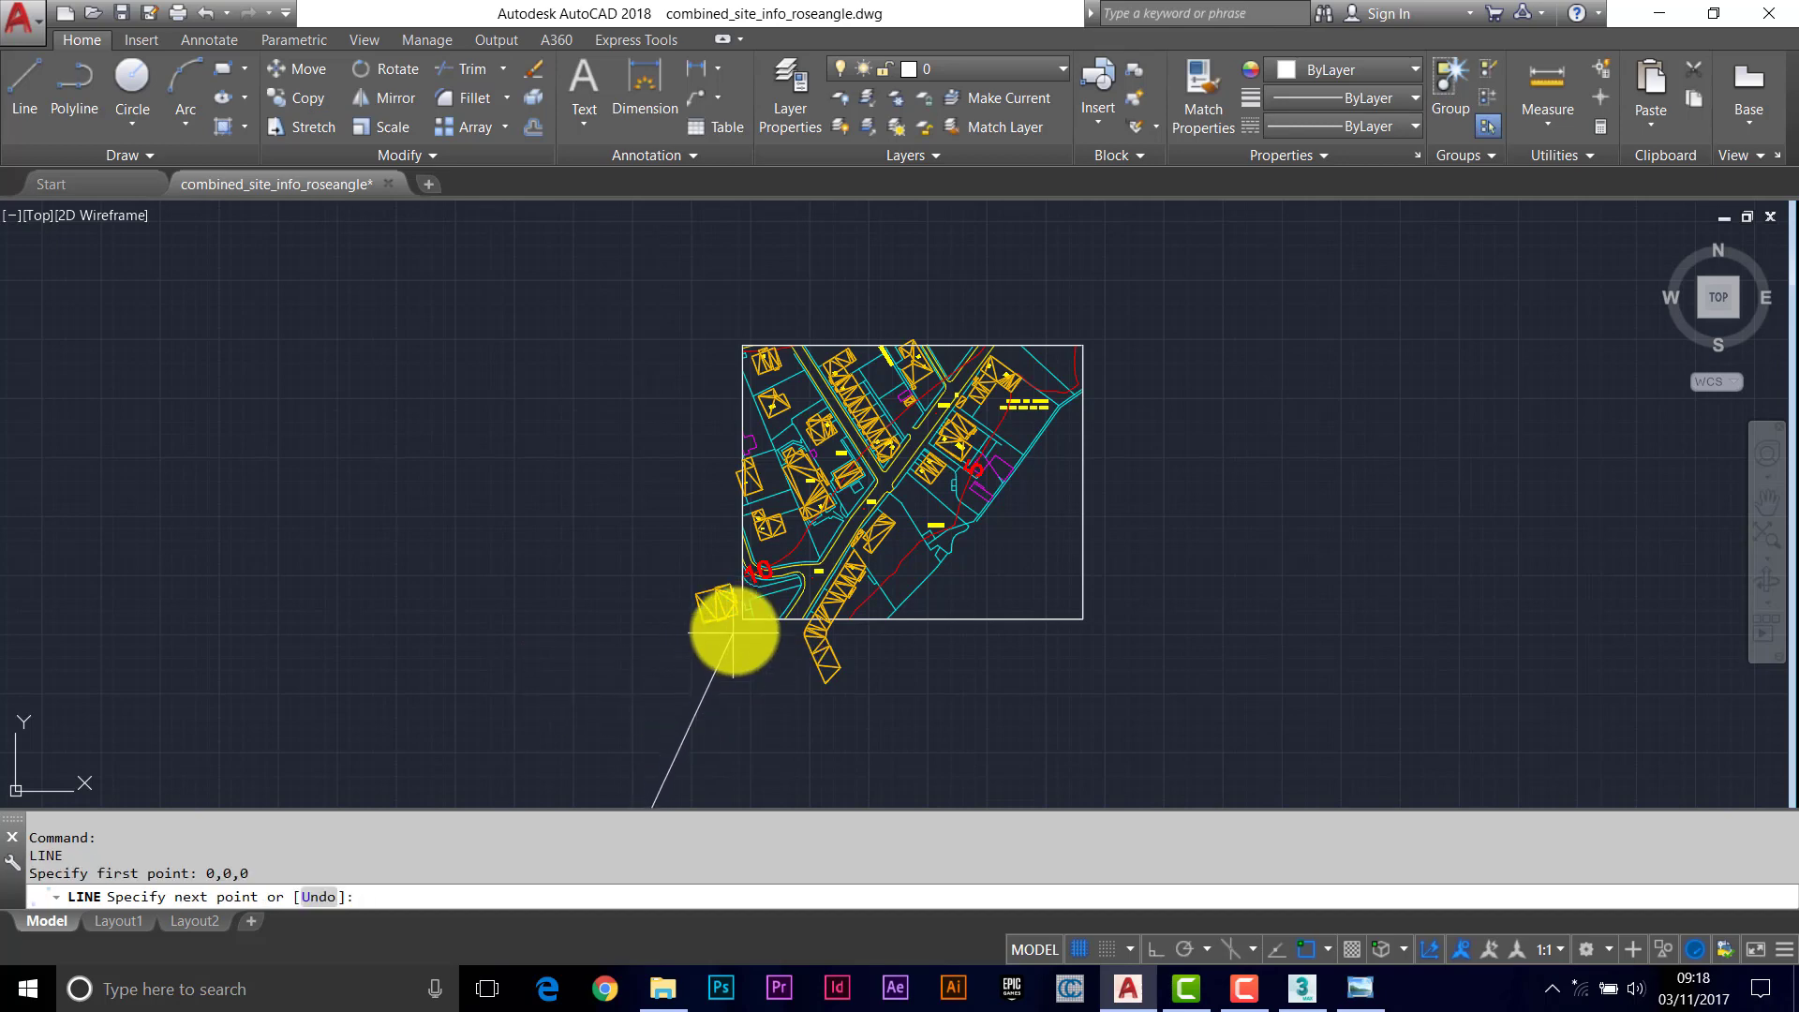
{"action": "left_click", "coordinate": [742, 629]}
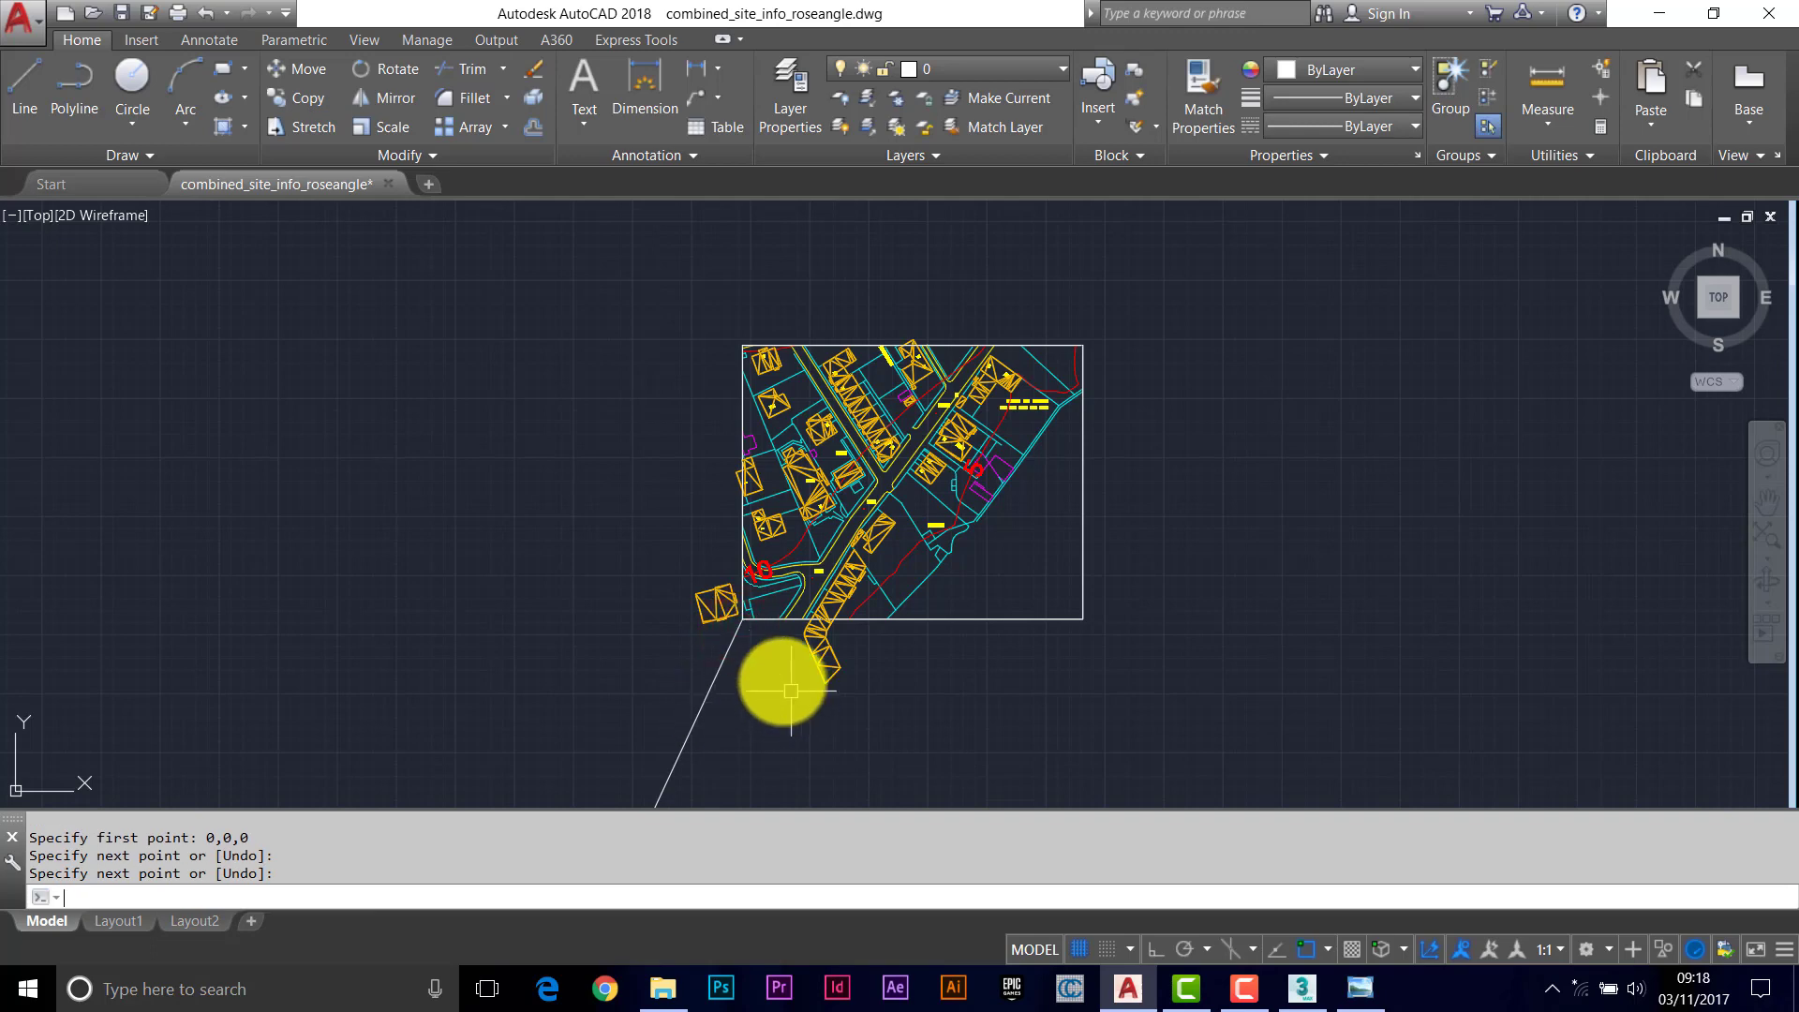
{"action": "scroll", "coordinate": [750, 668], "scroll_direction": "down", "scroll_amount": 8}
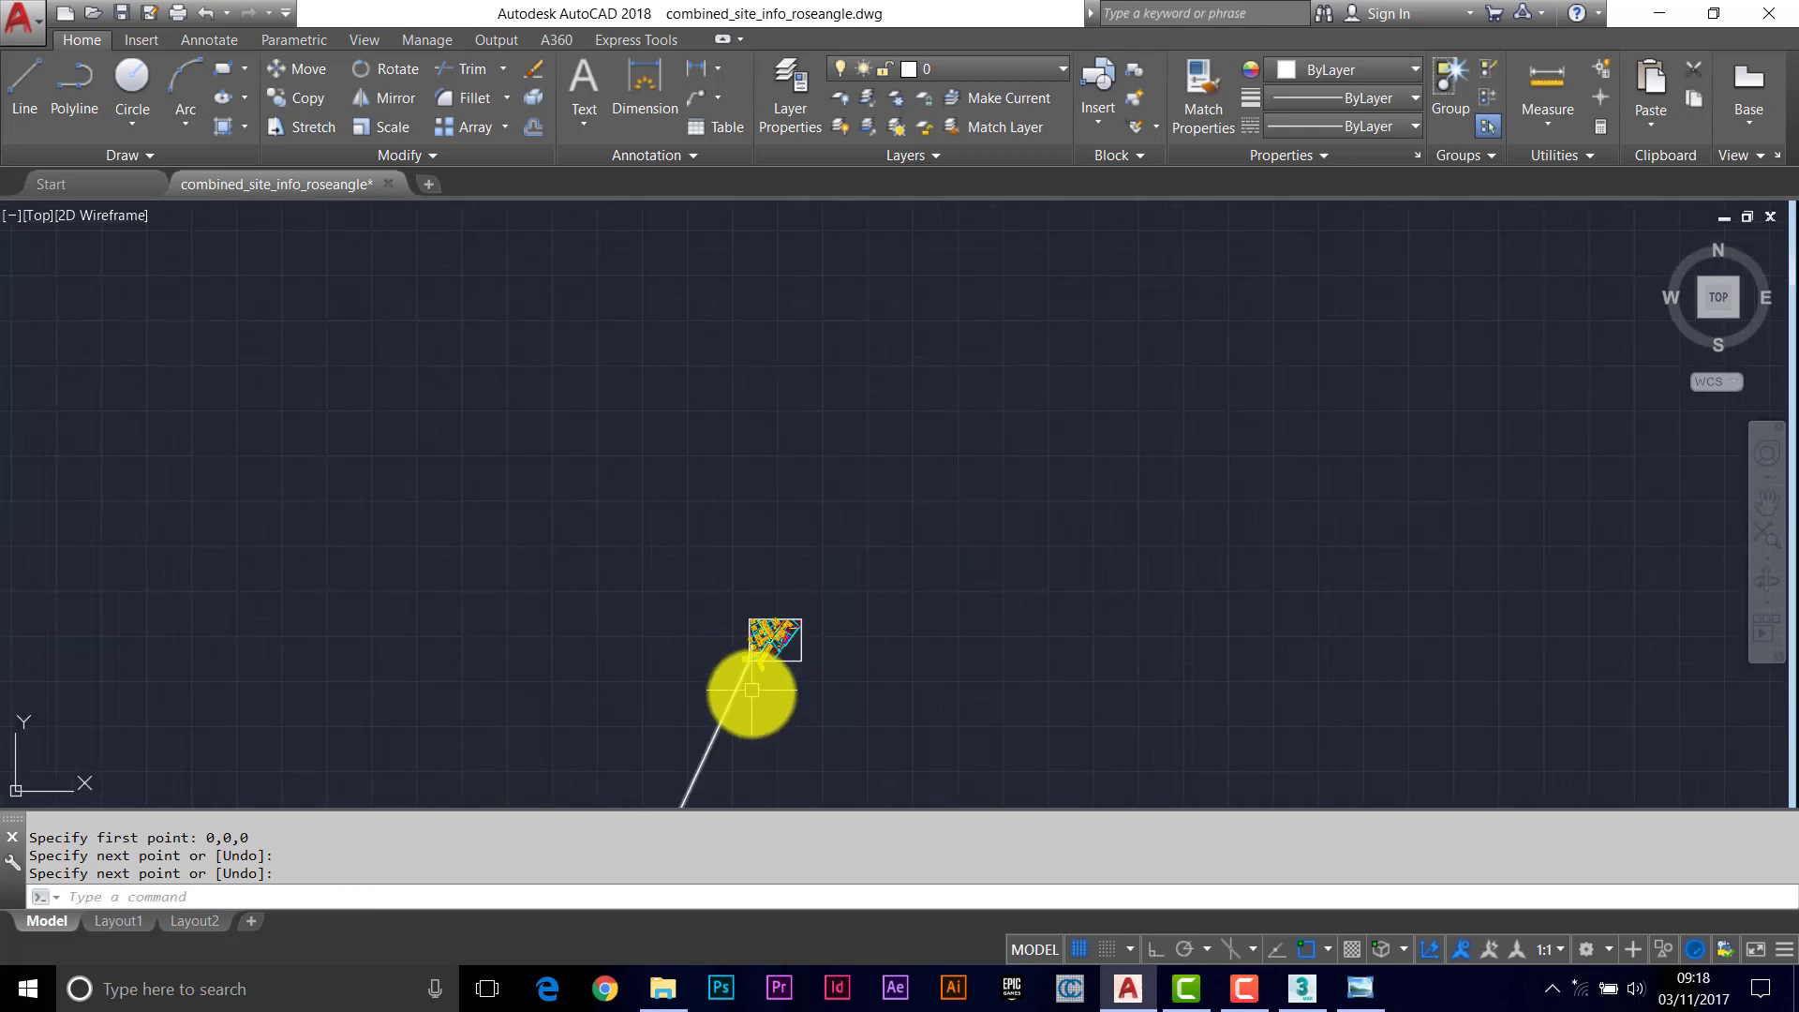
{"action": "scroll", "coordinate": [750, 718], "scroll_direction": "up", "scroll_amount": 5}
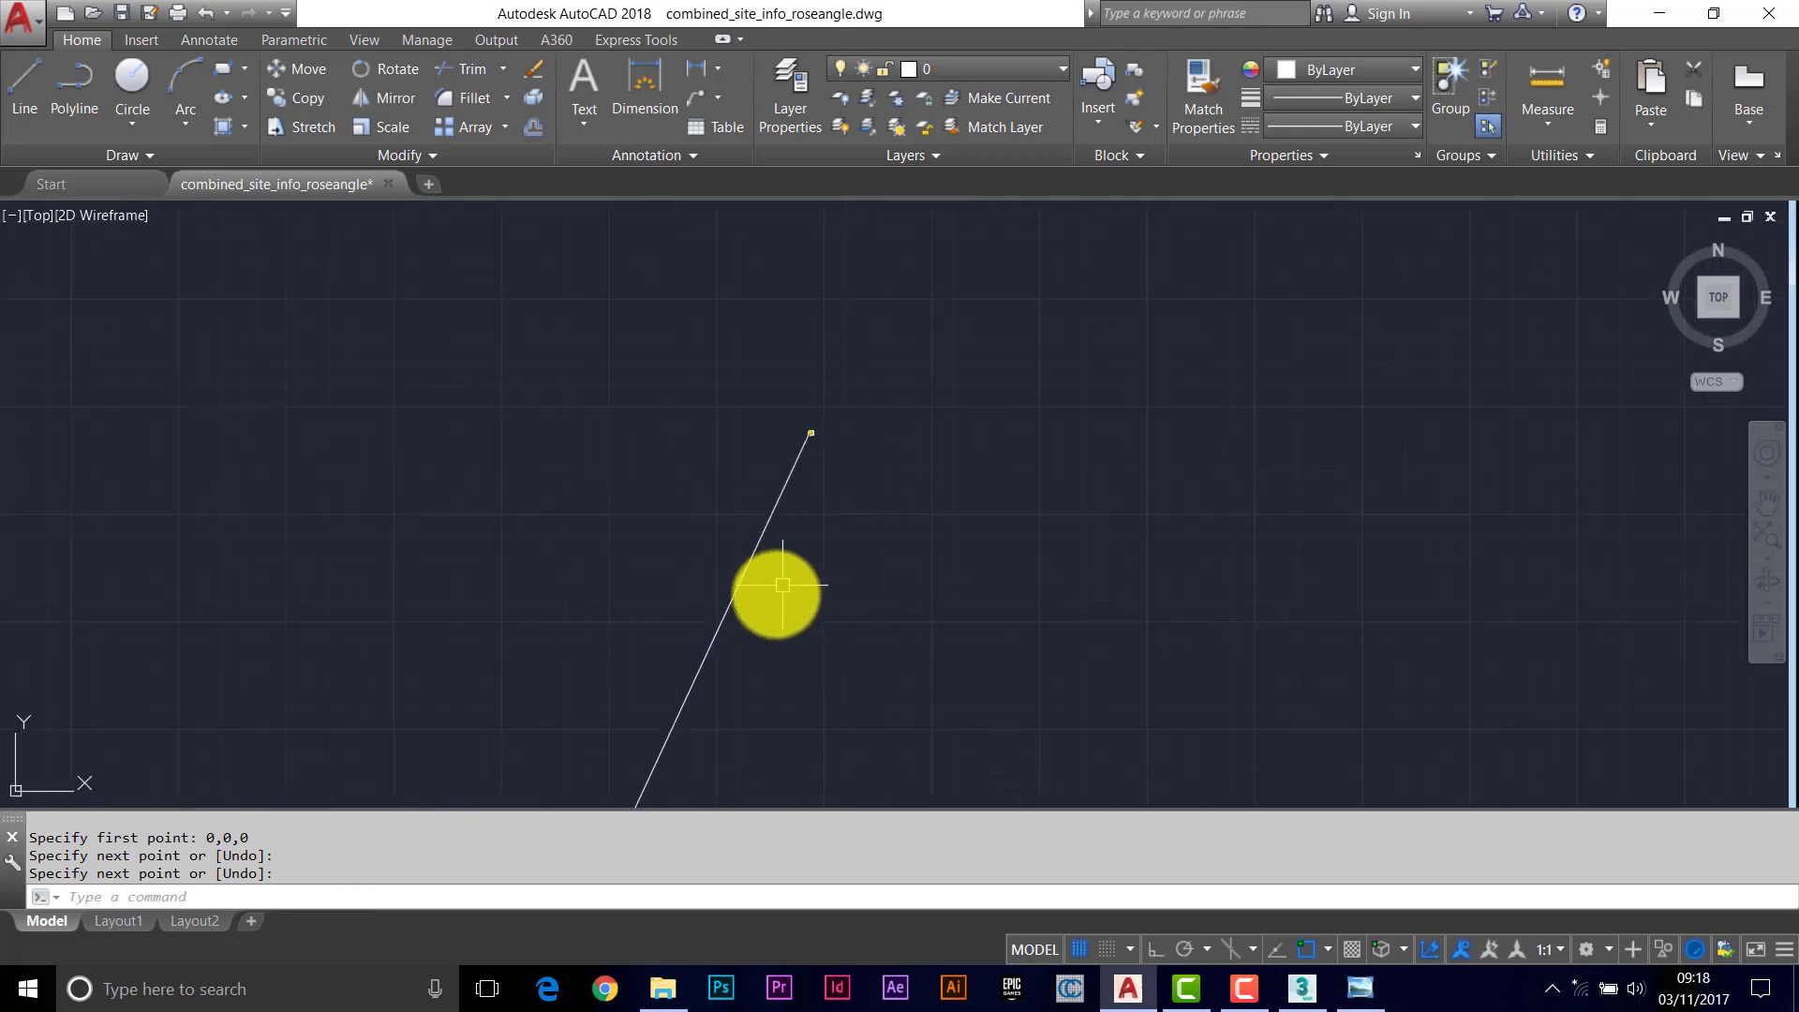
{"action": "scroll", "coordinate": [825, 440], "scroll_direction": "down", "scroll_amount": 2}
{"action": "scroll", "coordinate": [843, 450], "scroll_direction": "up", "scroll_amount": 2}
{"action": "scroll", "coordinate": [829, 510], "scroll_direction": "down", "scroll_amount": 3}
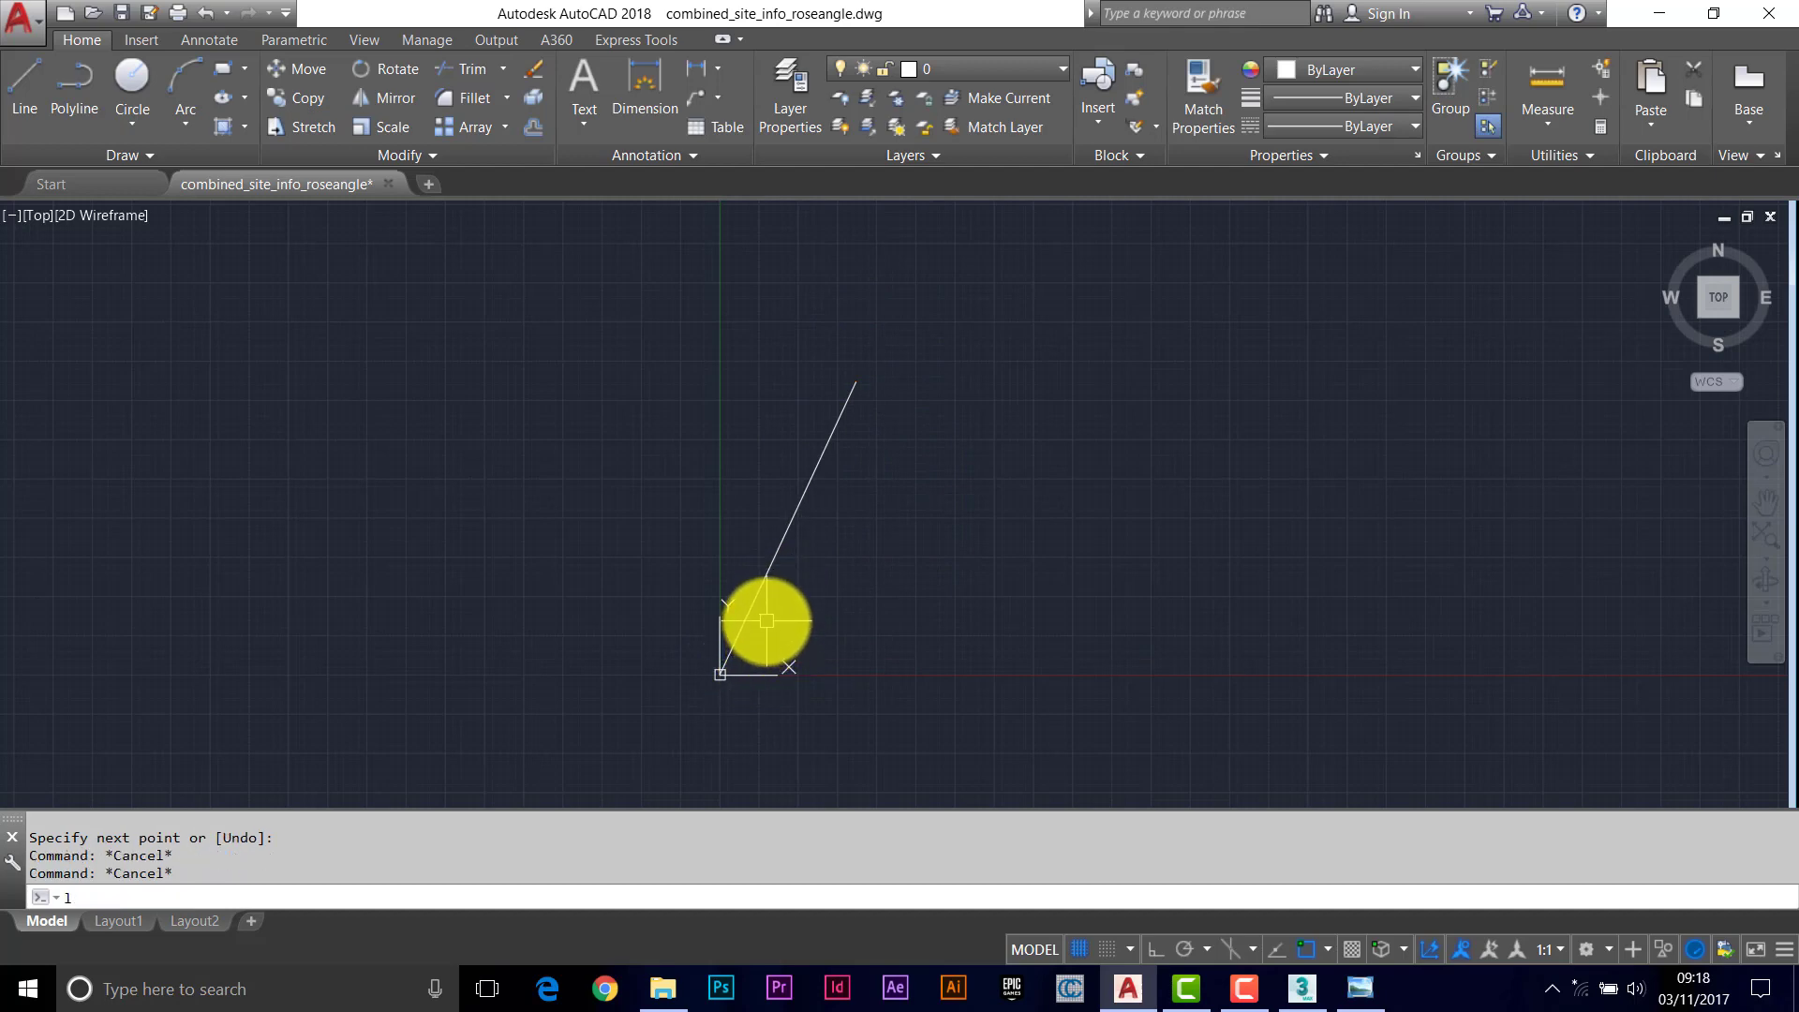
{"action": "type", "text": "s"}
{"action": "left_click", "coordinate": [772, 568]}
{"action": "key", "text": "Return"}
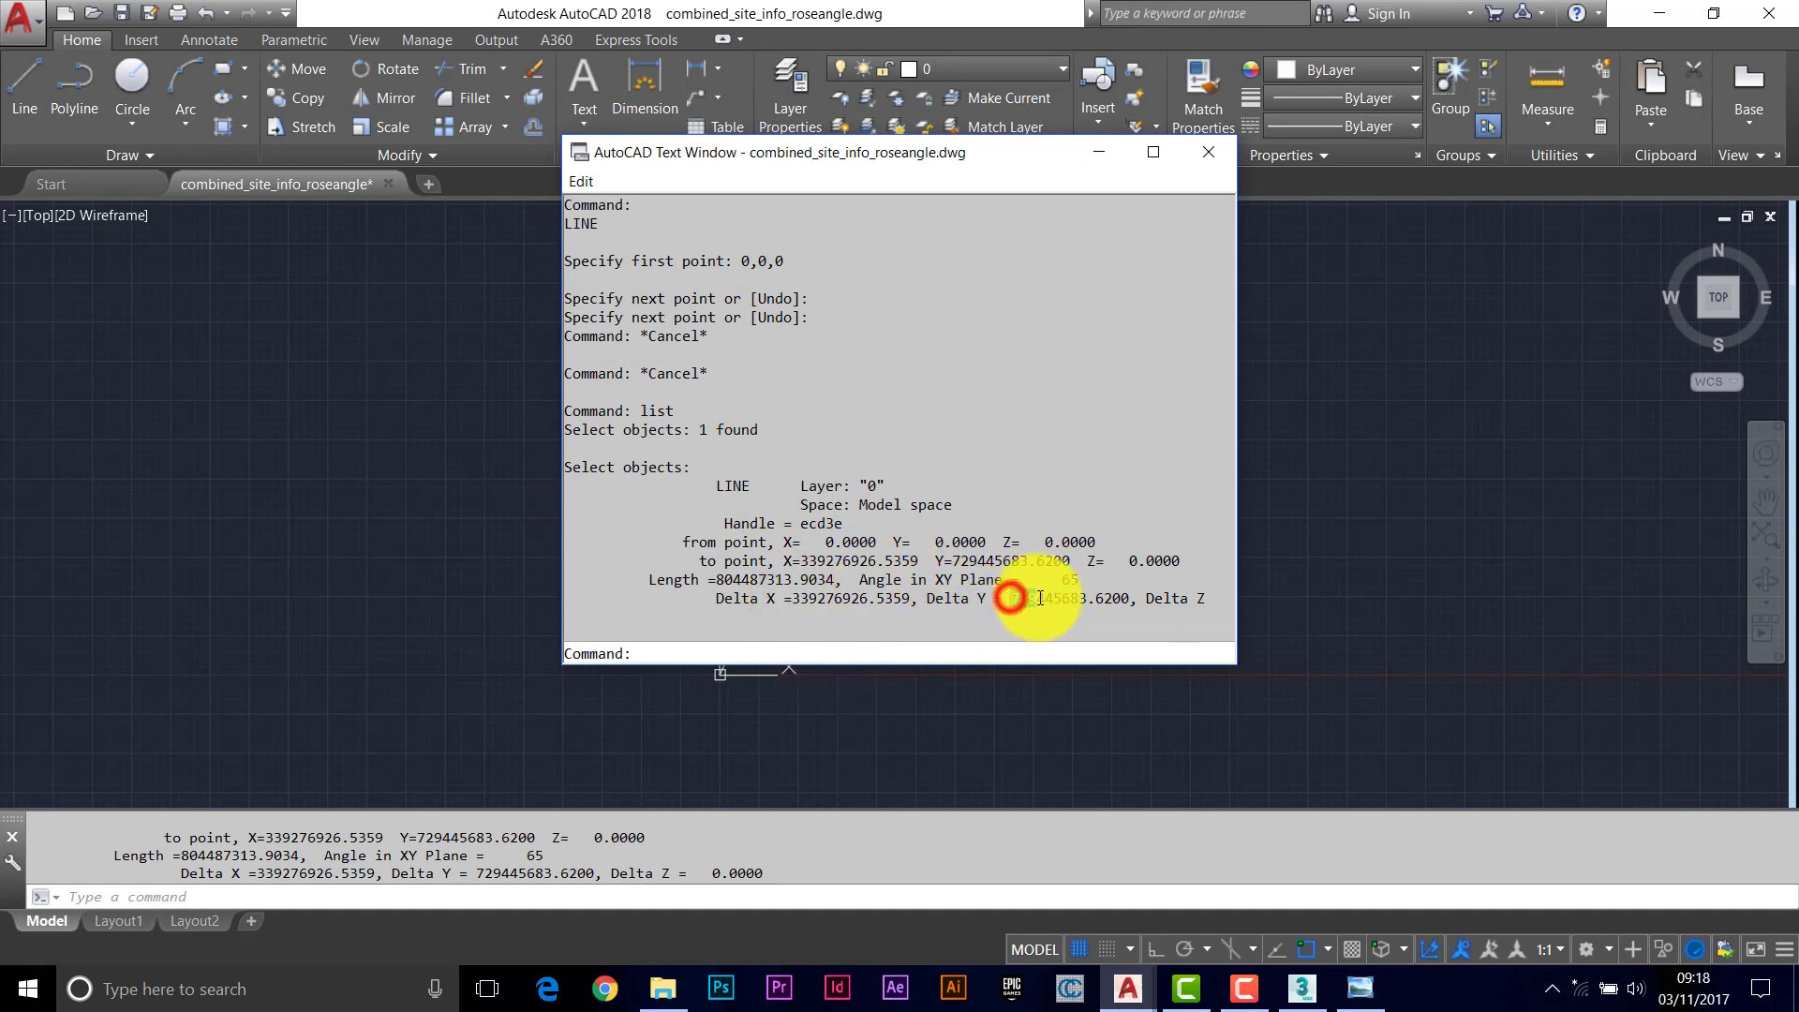
{"action": "left_click_drag", "start_coordinate": [1010, 598], "coordinate": [1037, 598]}
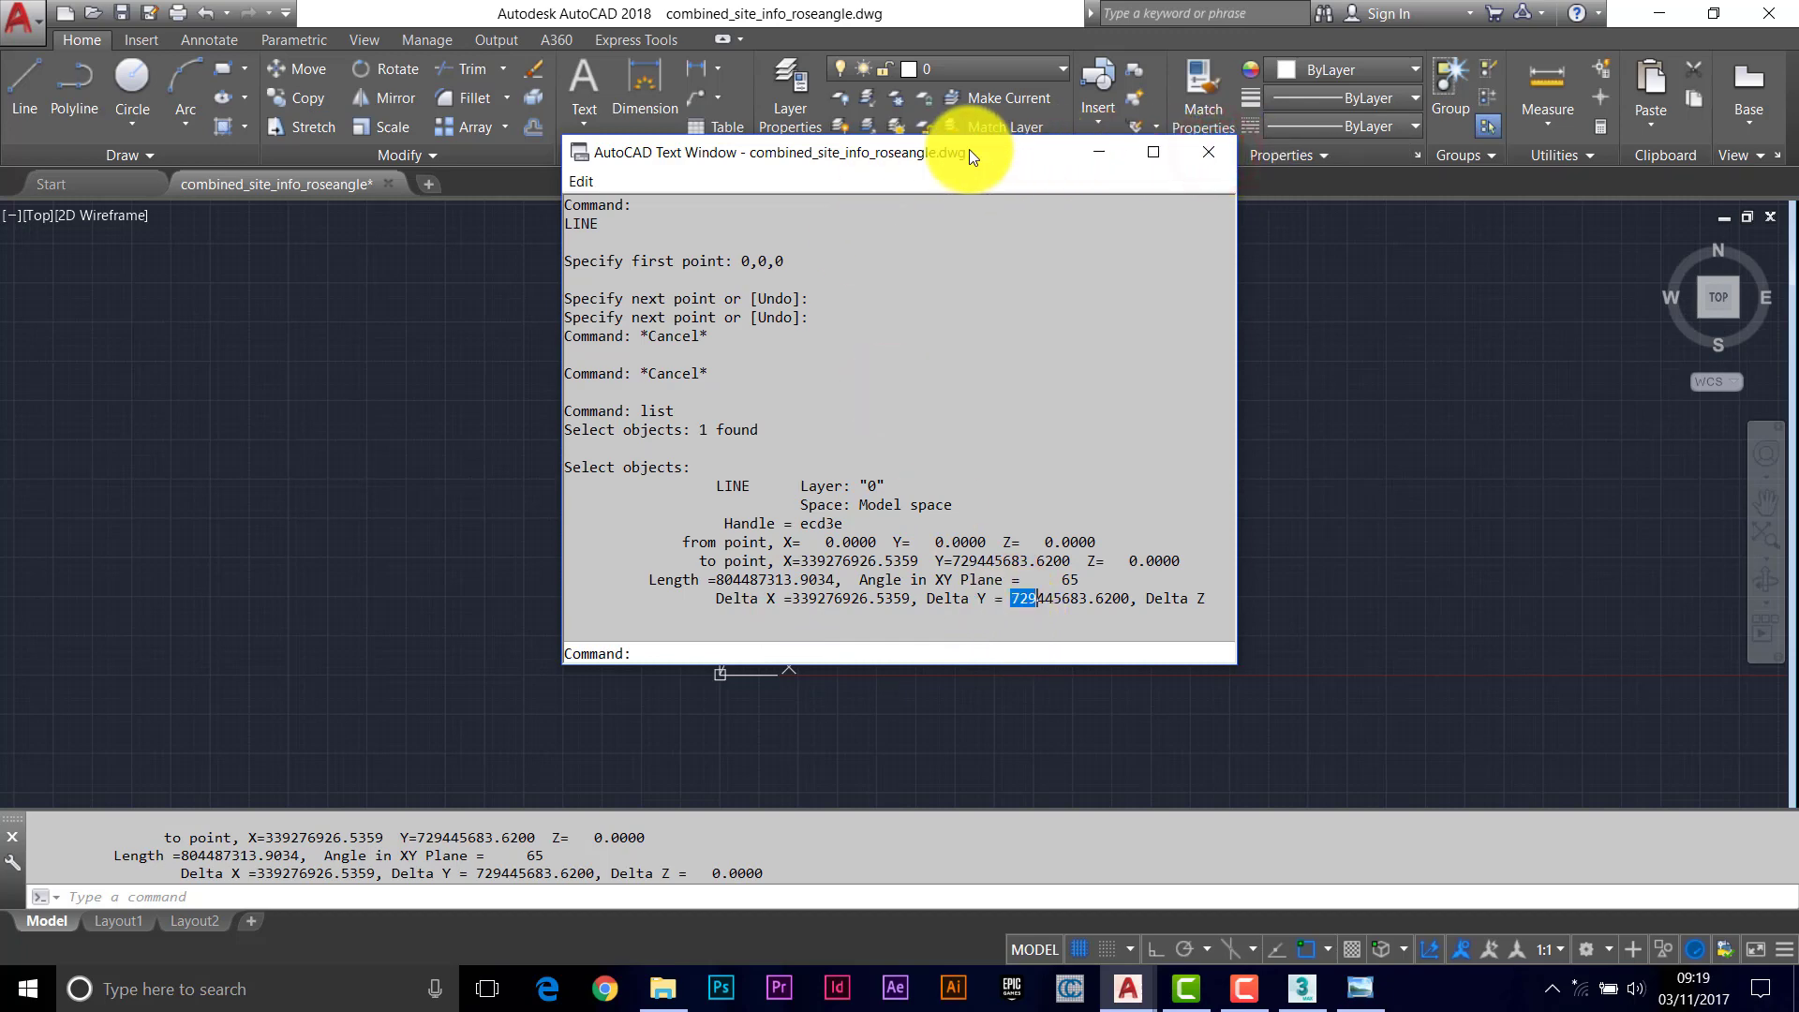
{"action": "left_click", "coordinate": [1020, 150]}
{"action": "key", "text": "Escape"}
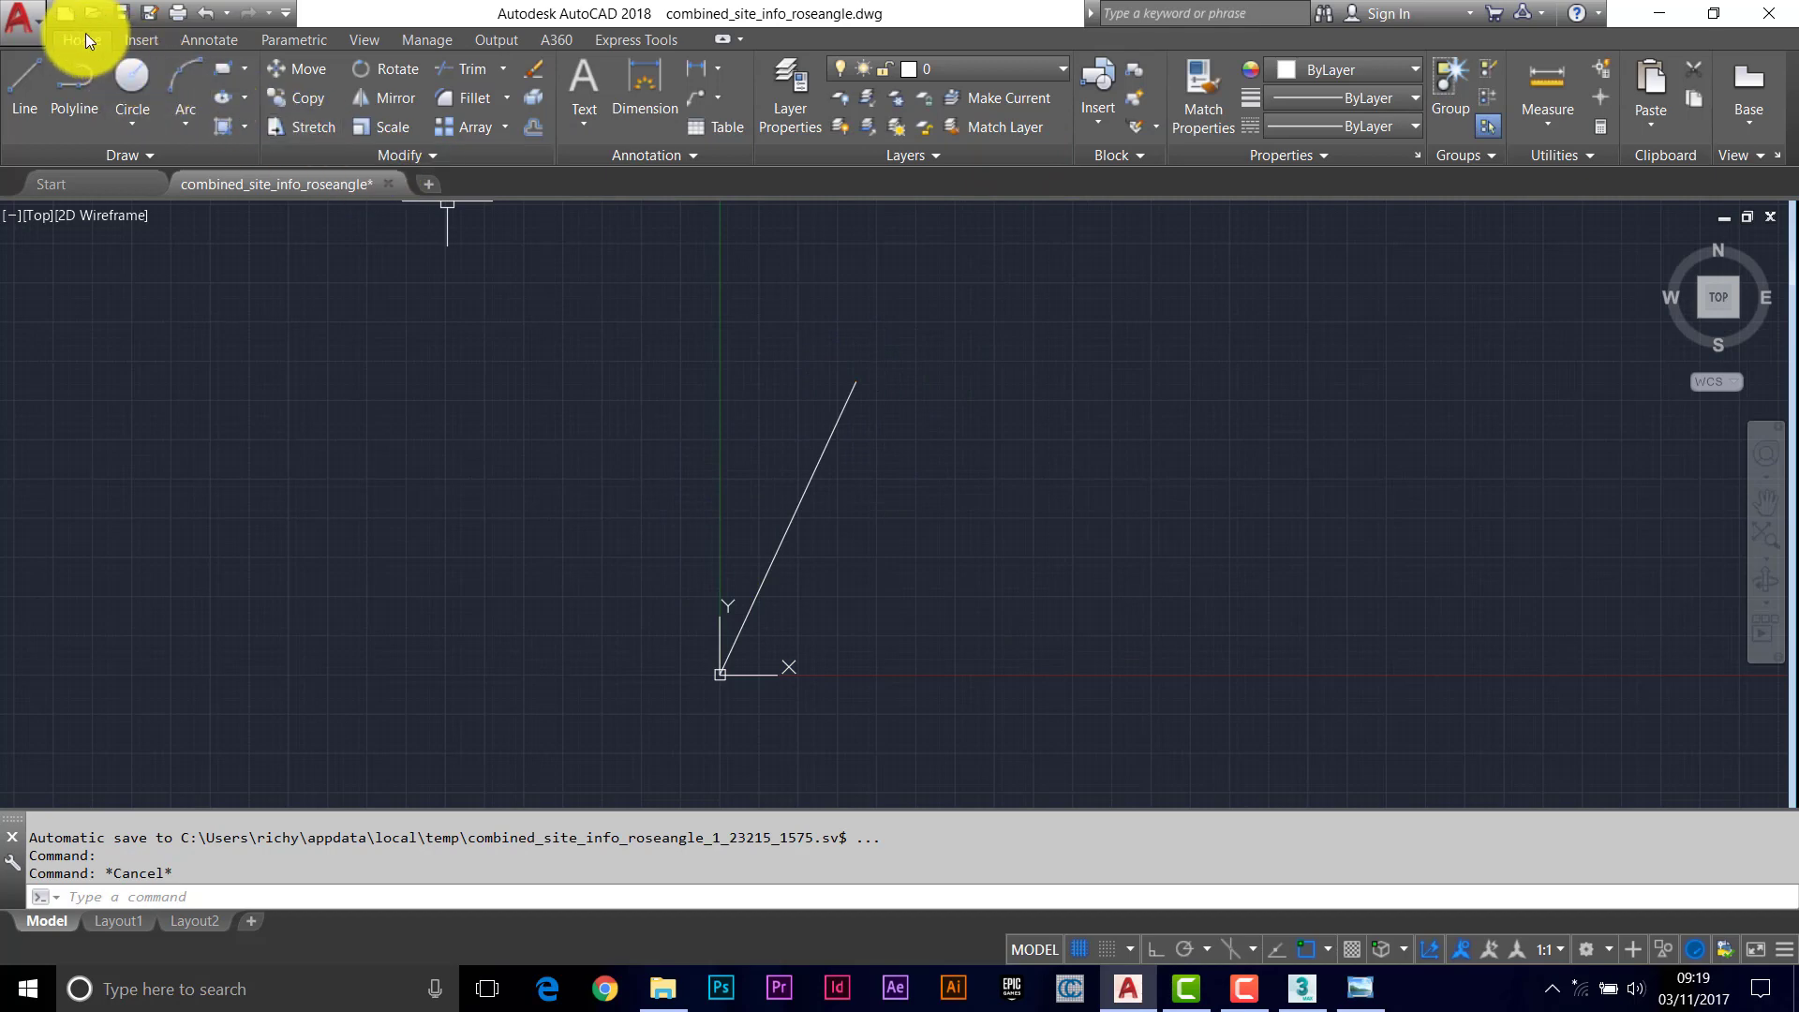
Reload the roseangle_aerial_photo_crop reference from the External References palette
{"action": "type", "text": "im"}
{"action": "key", "text": "Return"}
{"action": "left_click", "coordinate": [415, 248]}
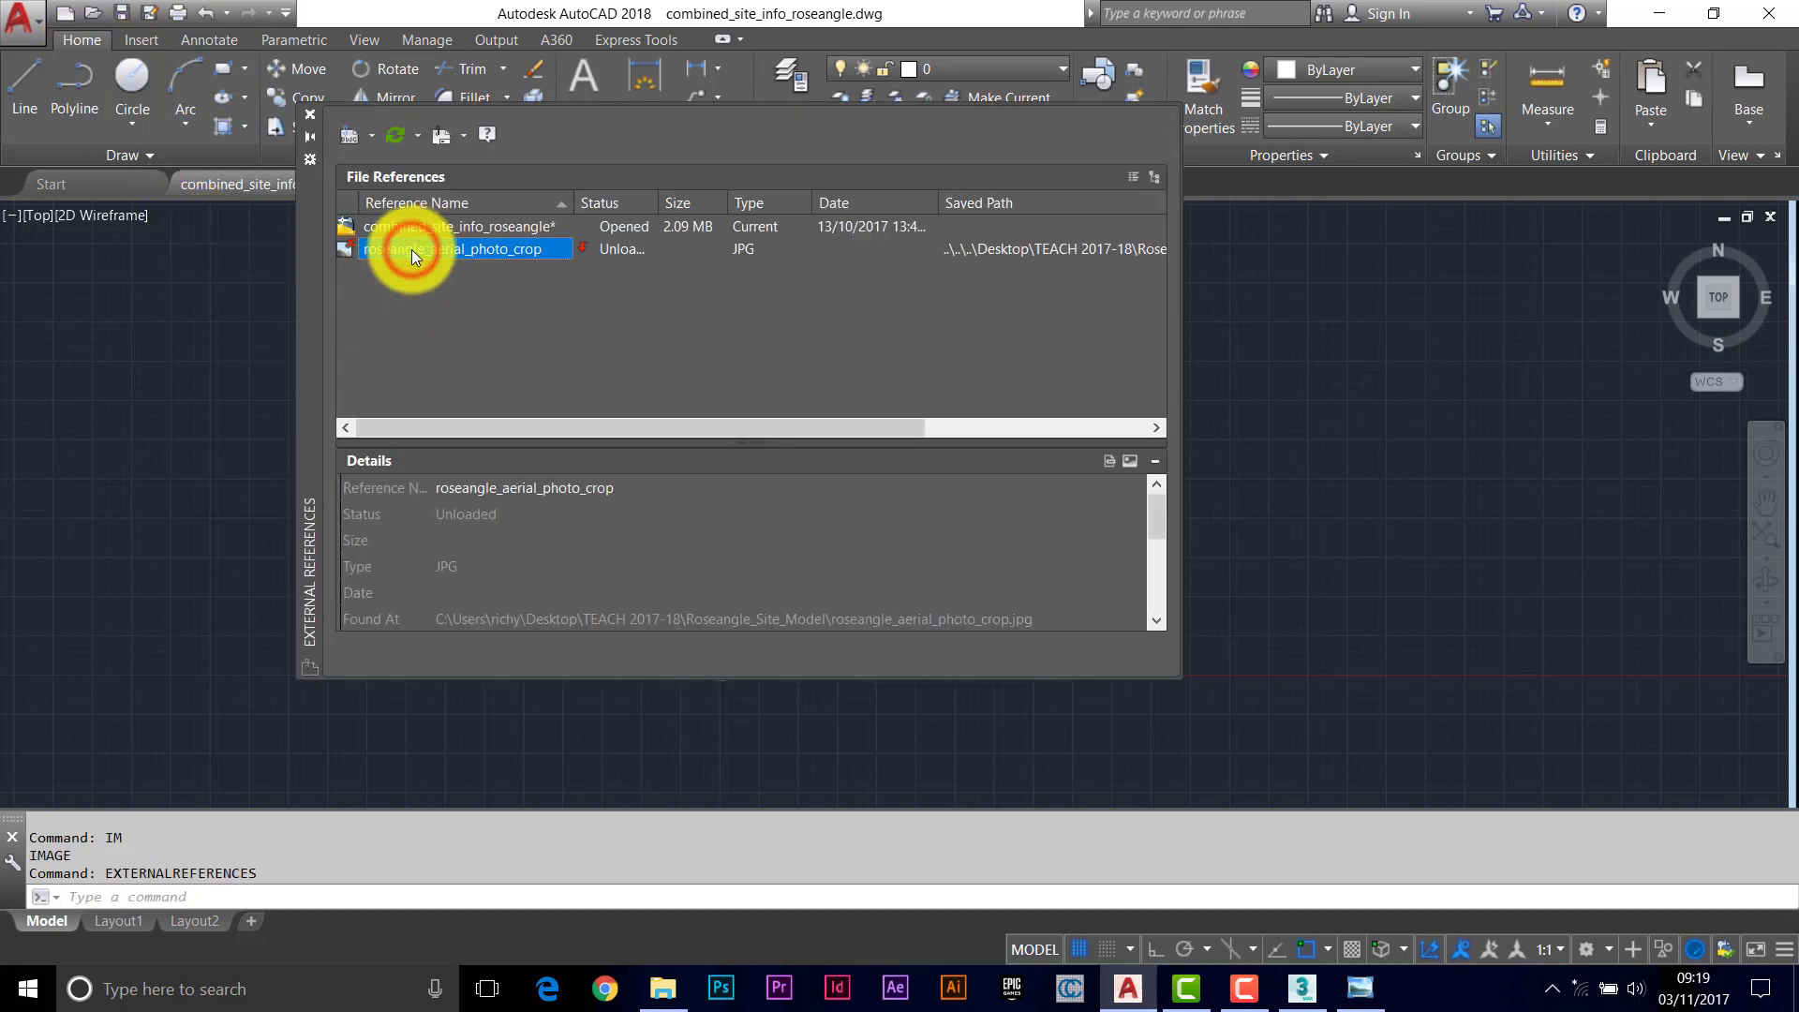
{"action": "right_click", "coordinate": [412, 249]}
{"action": "left_click", "coordinate": [464, 337]}
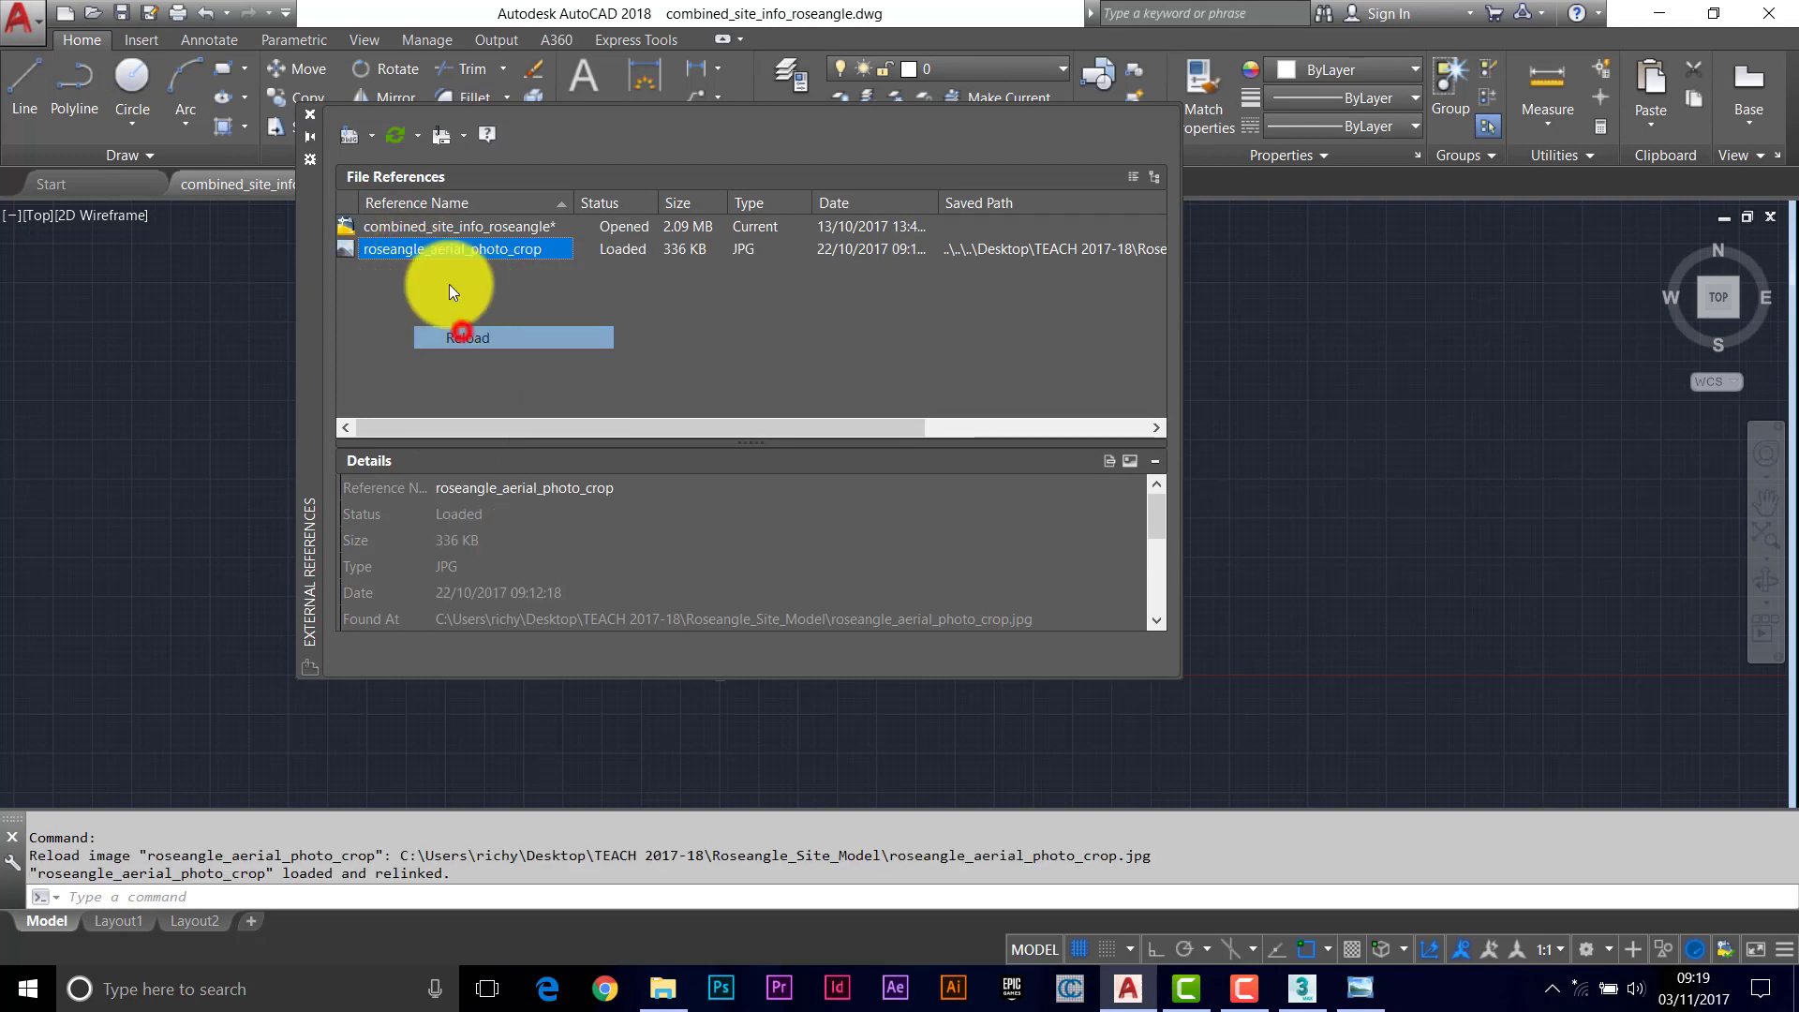
{"action": "left_click", "coordinate": [310, 114]}
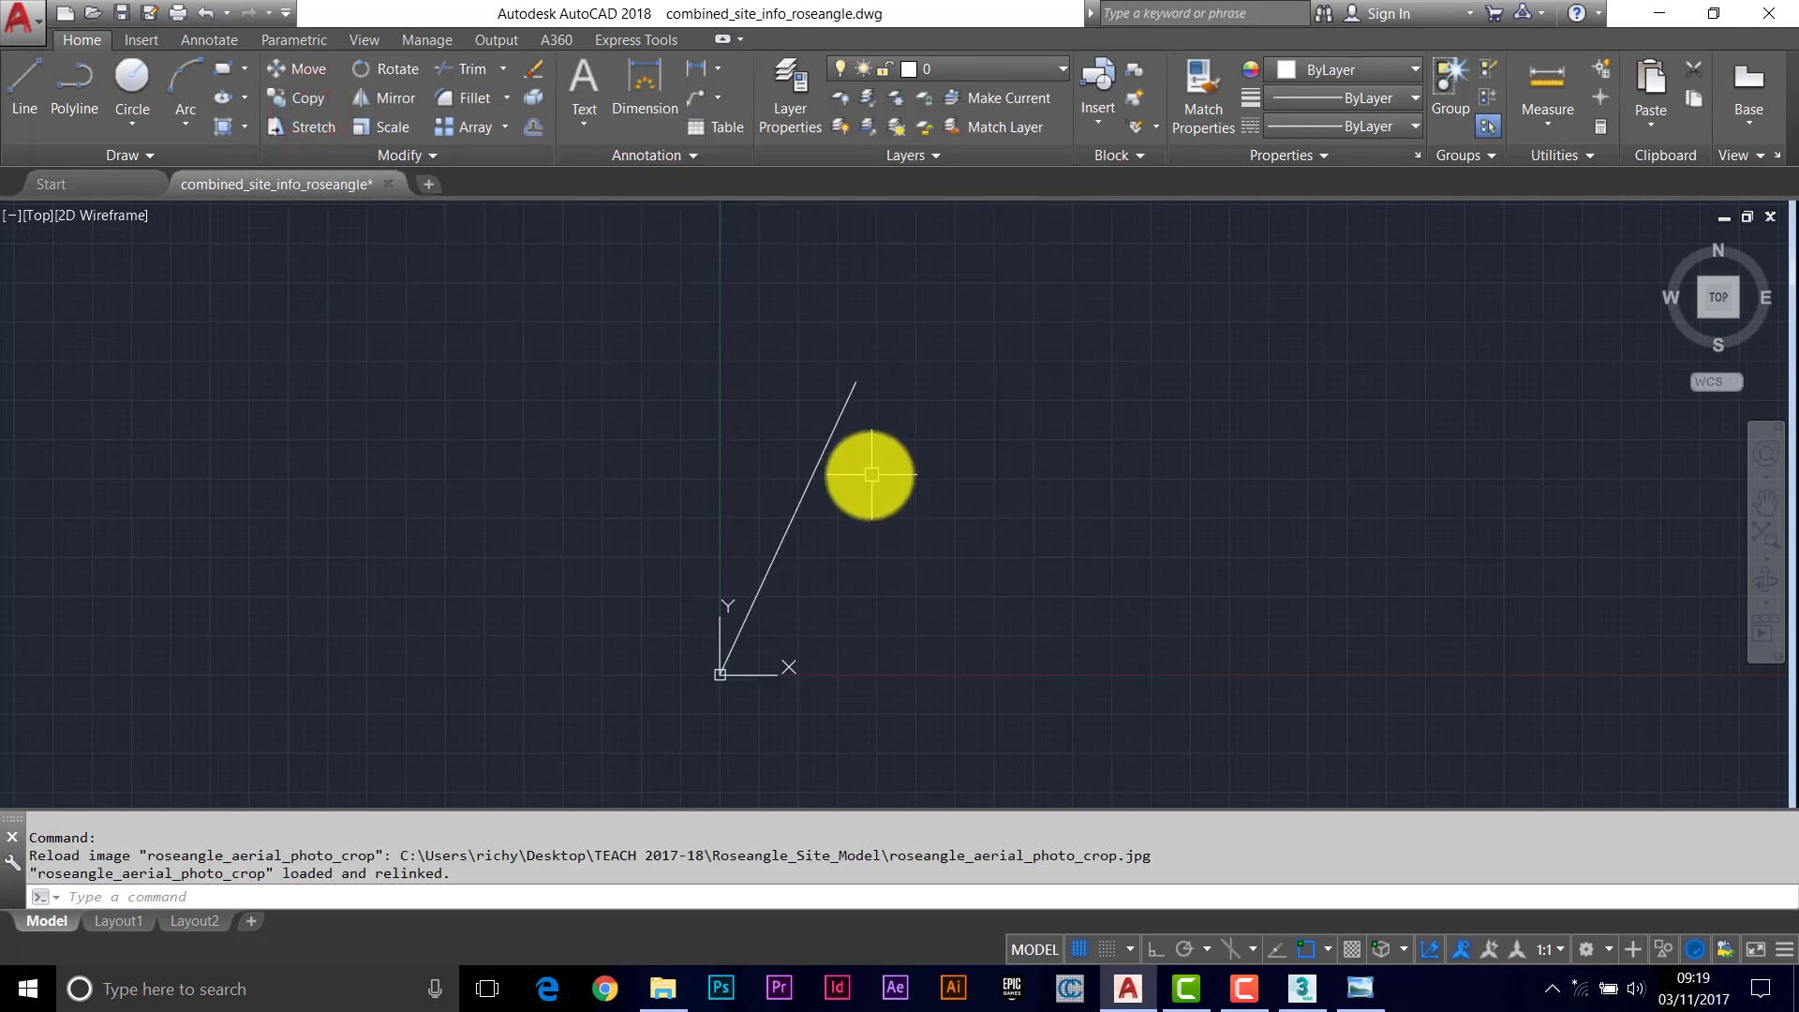
Move the whole drawing so the line's far endpoint lands on the origin
{"action": "type", "text": "m"}
{"action": "key", "text": "Return"}
{"action": "left_click", "coordinate": [820, 350]}
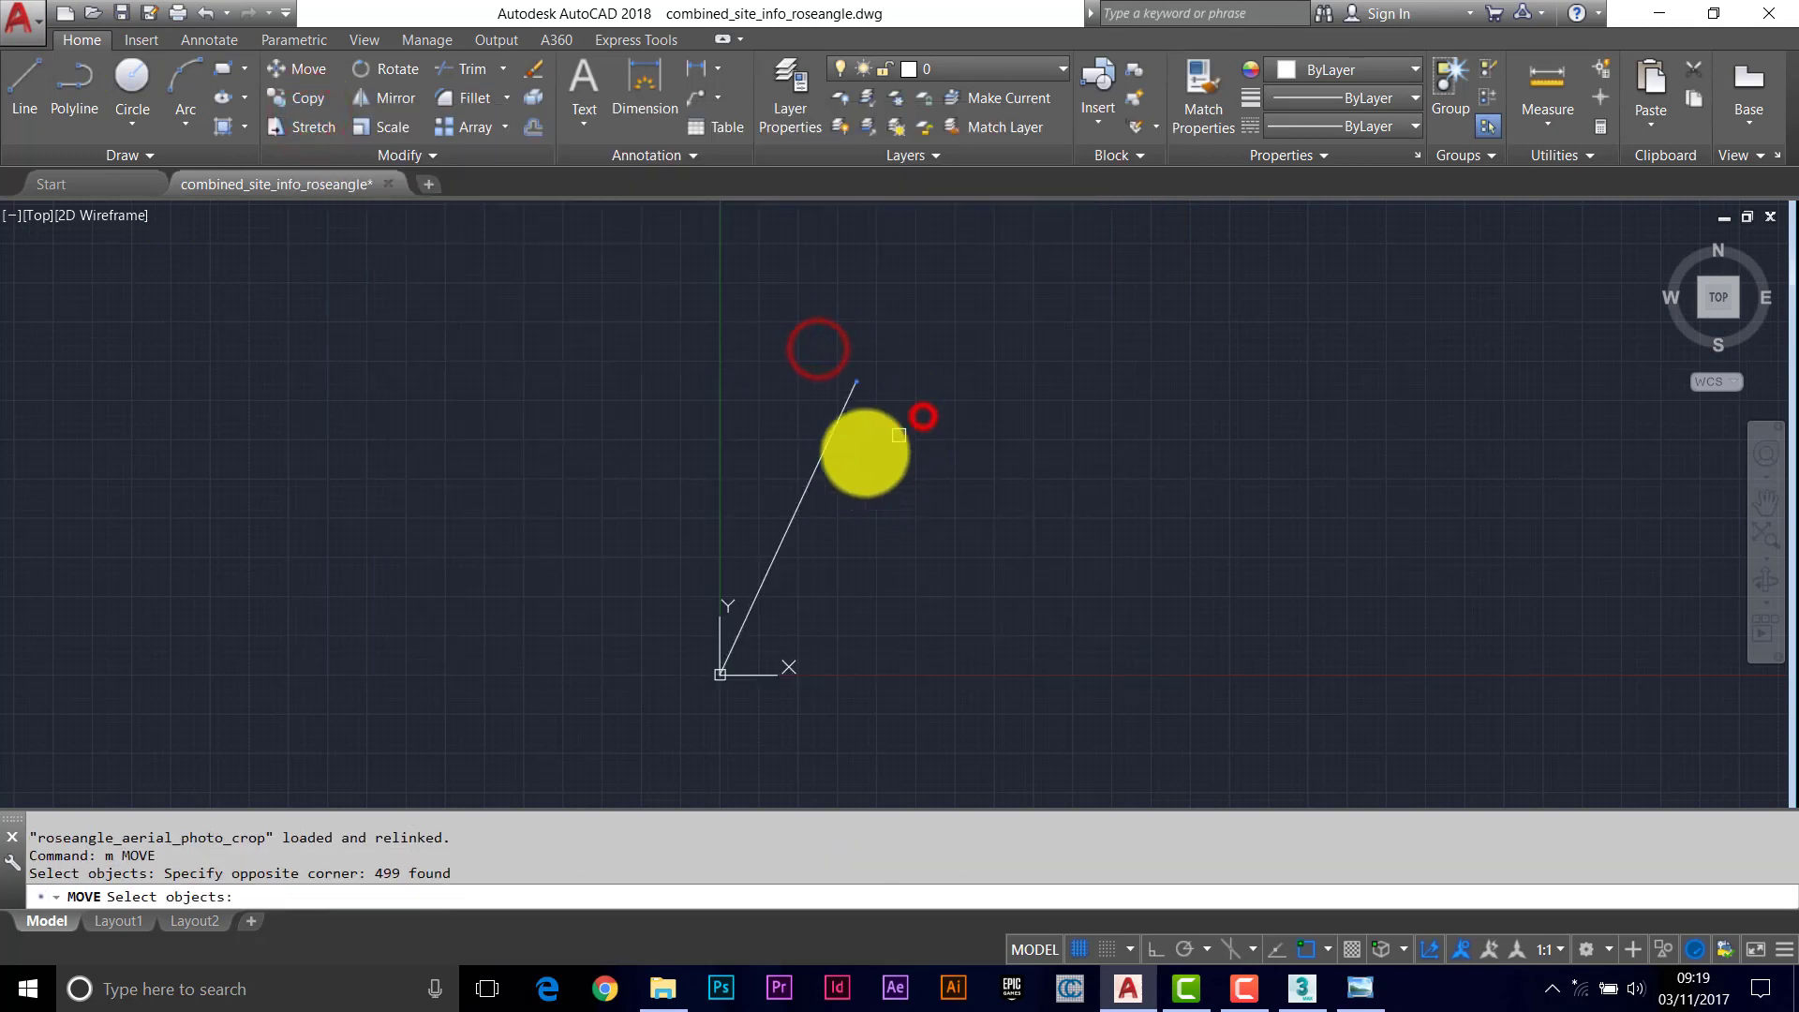
{"action": "key", "text": "Return"}
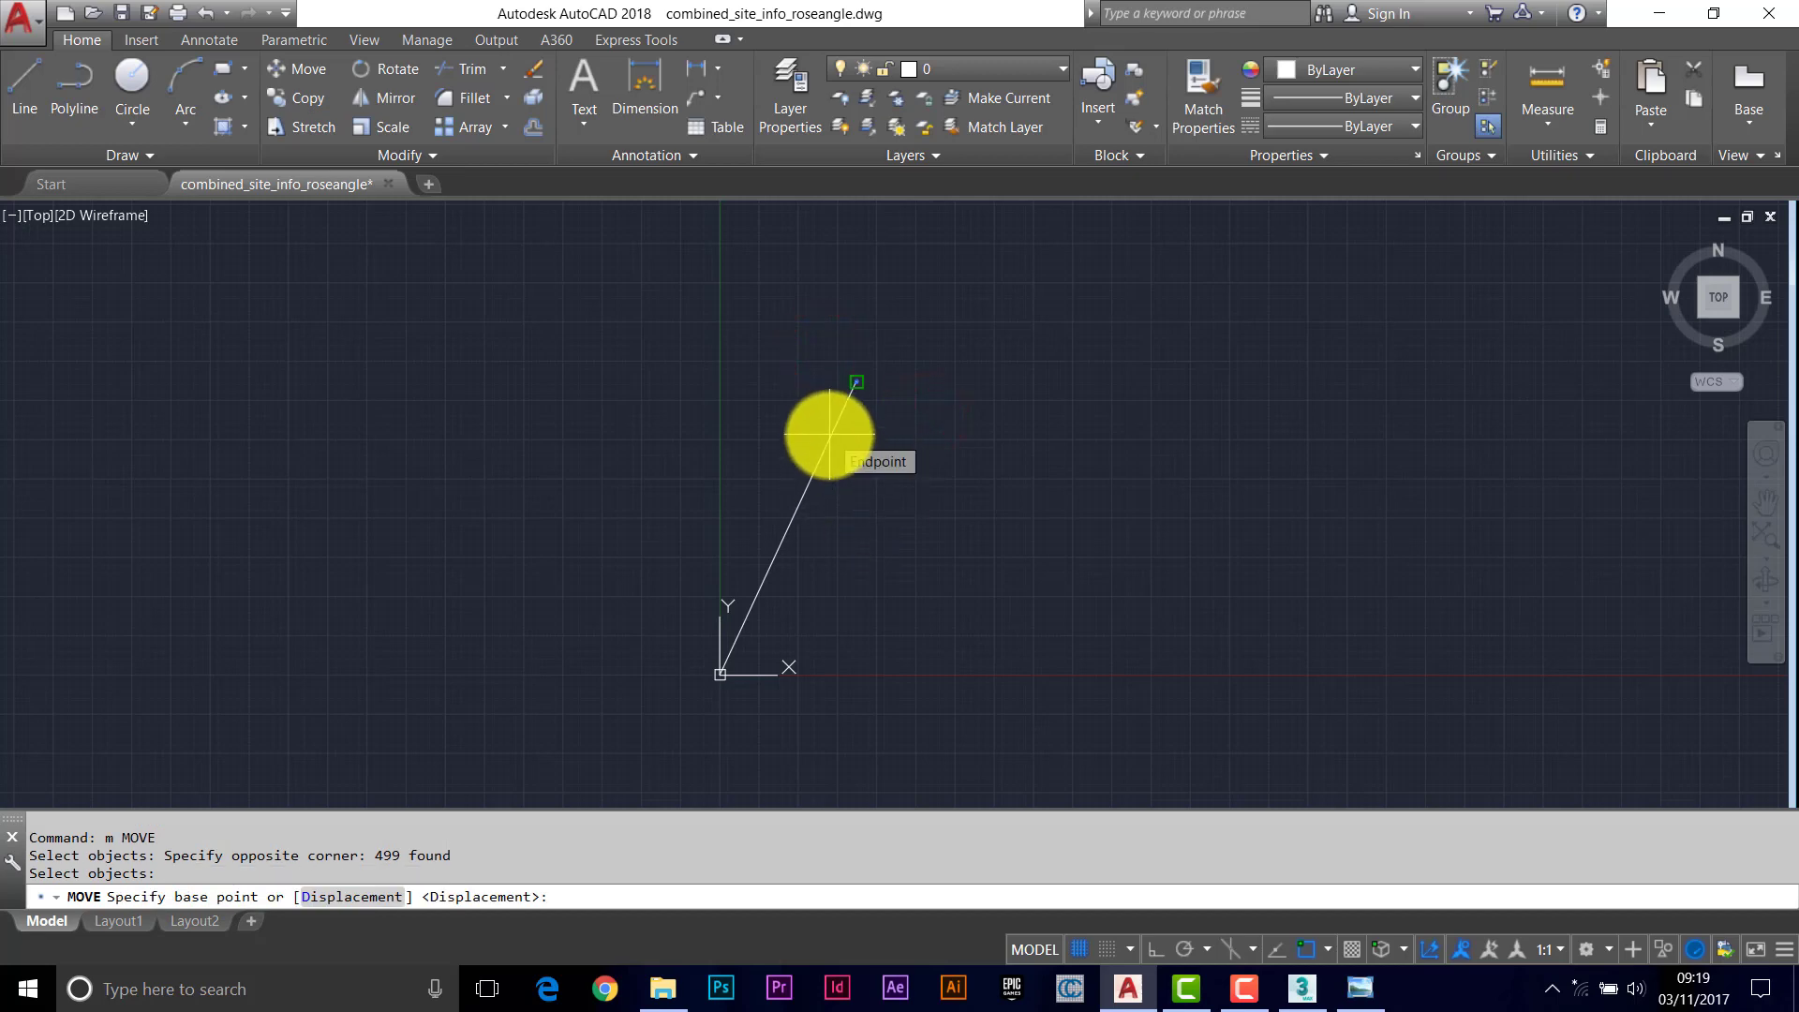
{"action": "left_click", "coordinate": [829, 435]}
{"action": "left_click", "coordinate": [730, 643]}
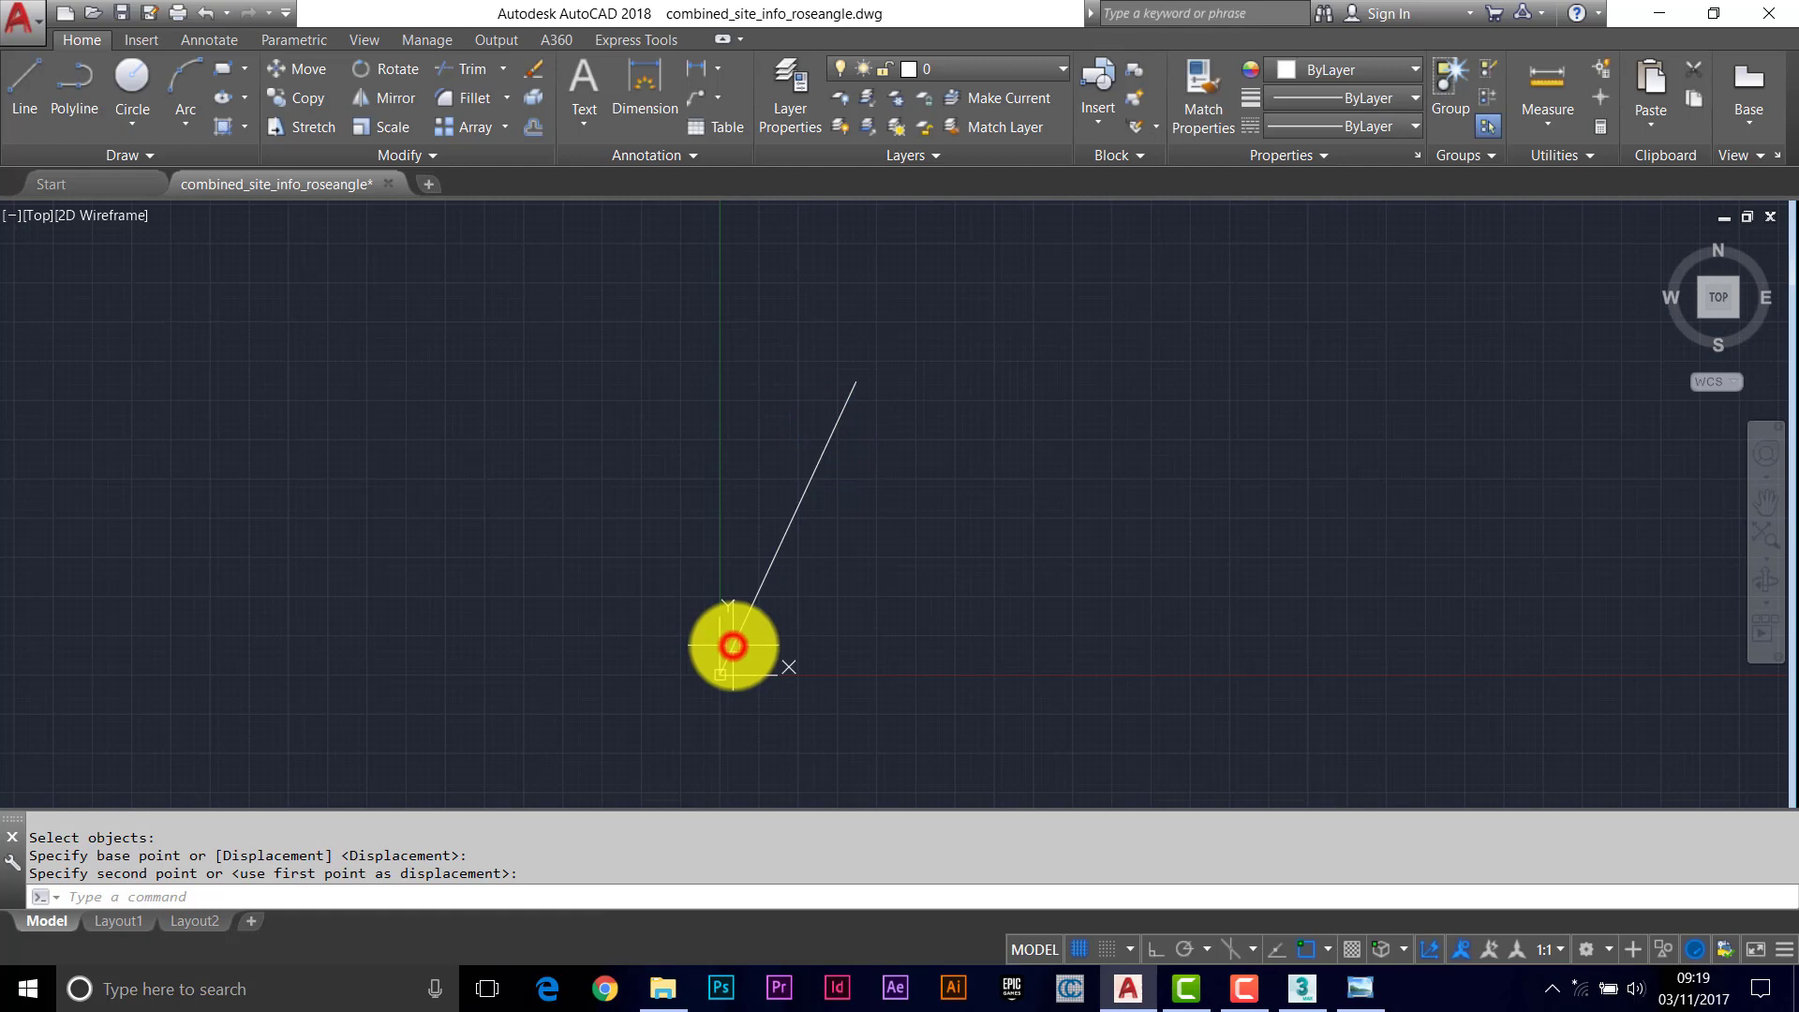
Delete the reference line and zoom to the drawing's extents
{"action": "left_click", "coordinate": [805, 496]}
{"action": "key", "text": "Delete"}
{"action": "type", "text": "z"}
{"action": "key", "text": "Return"}
{"action": "type", "text": "e"}
{"action": "key", "text": "Return"}
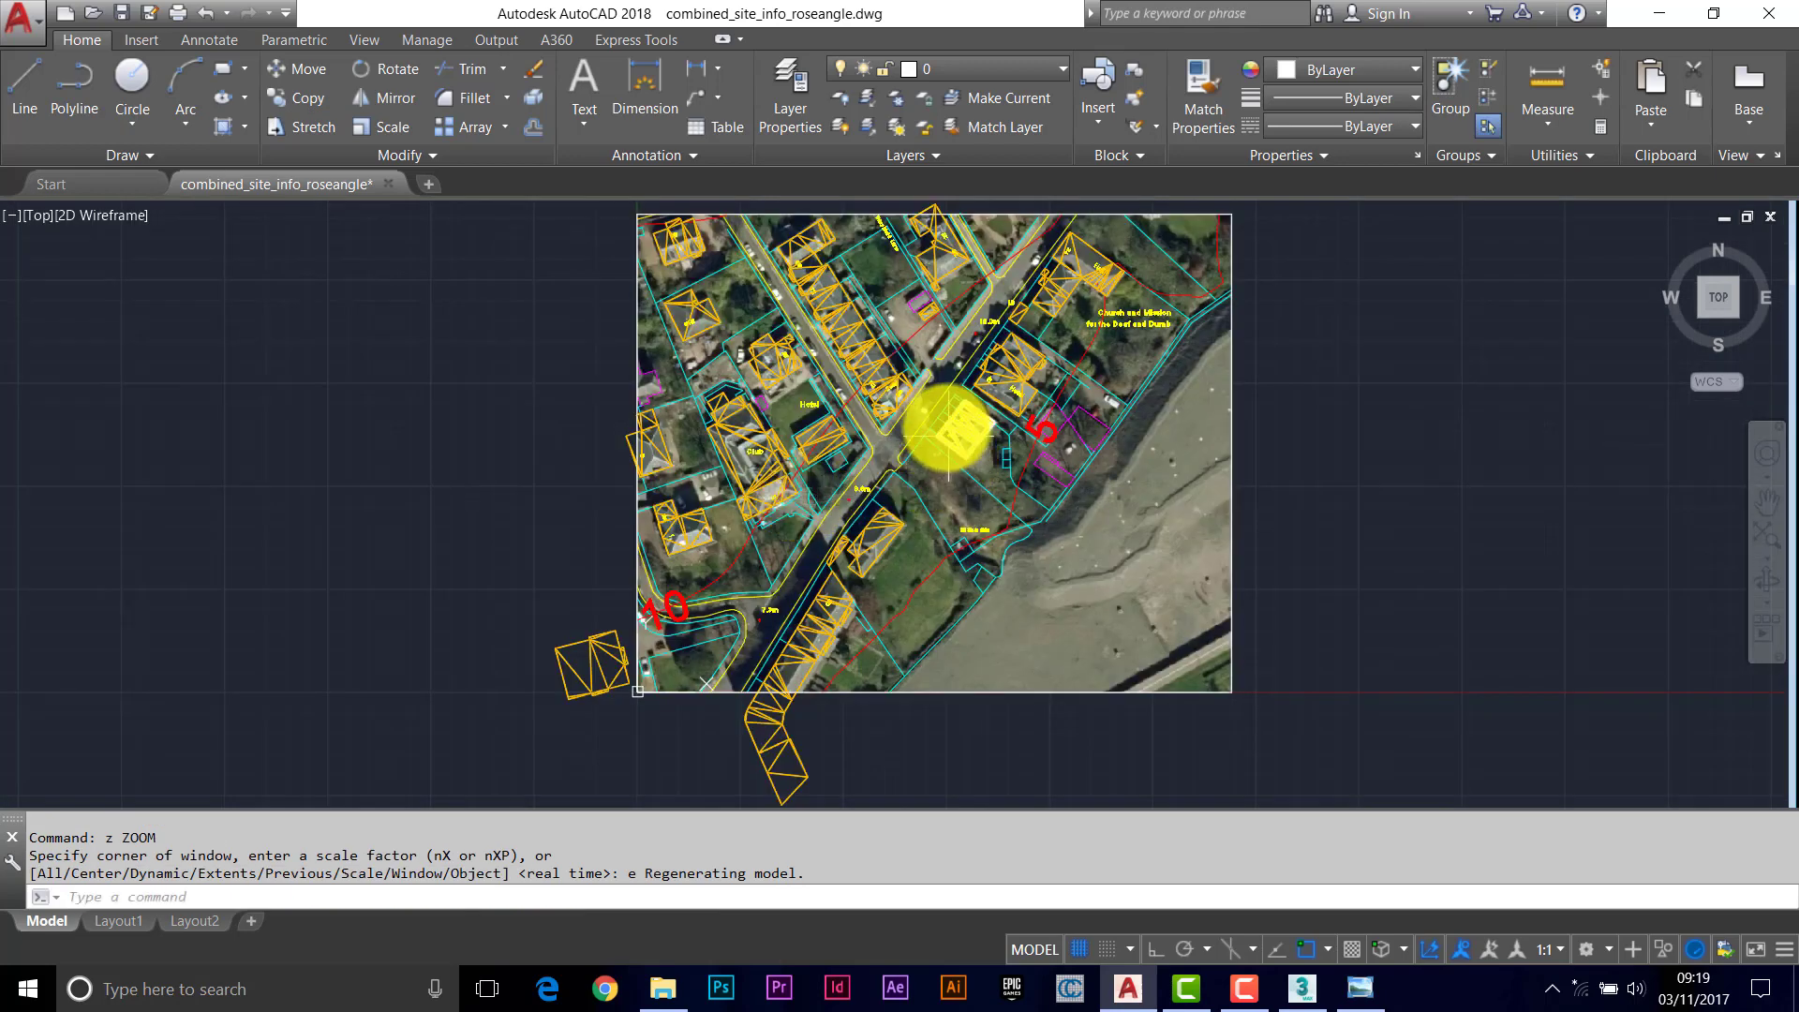
Turn off object snap and start SCALE with all 499 site objects window-selected
{"action": "mouse_move", "coordinate": [936, 426]}
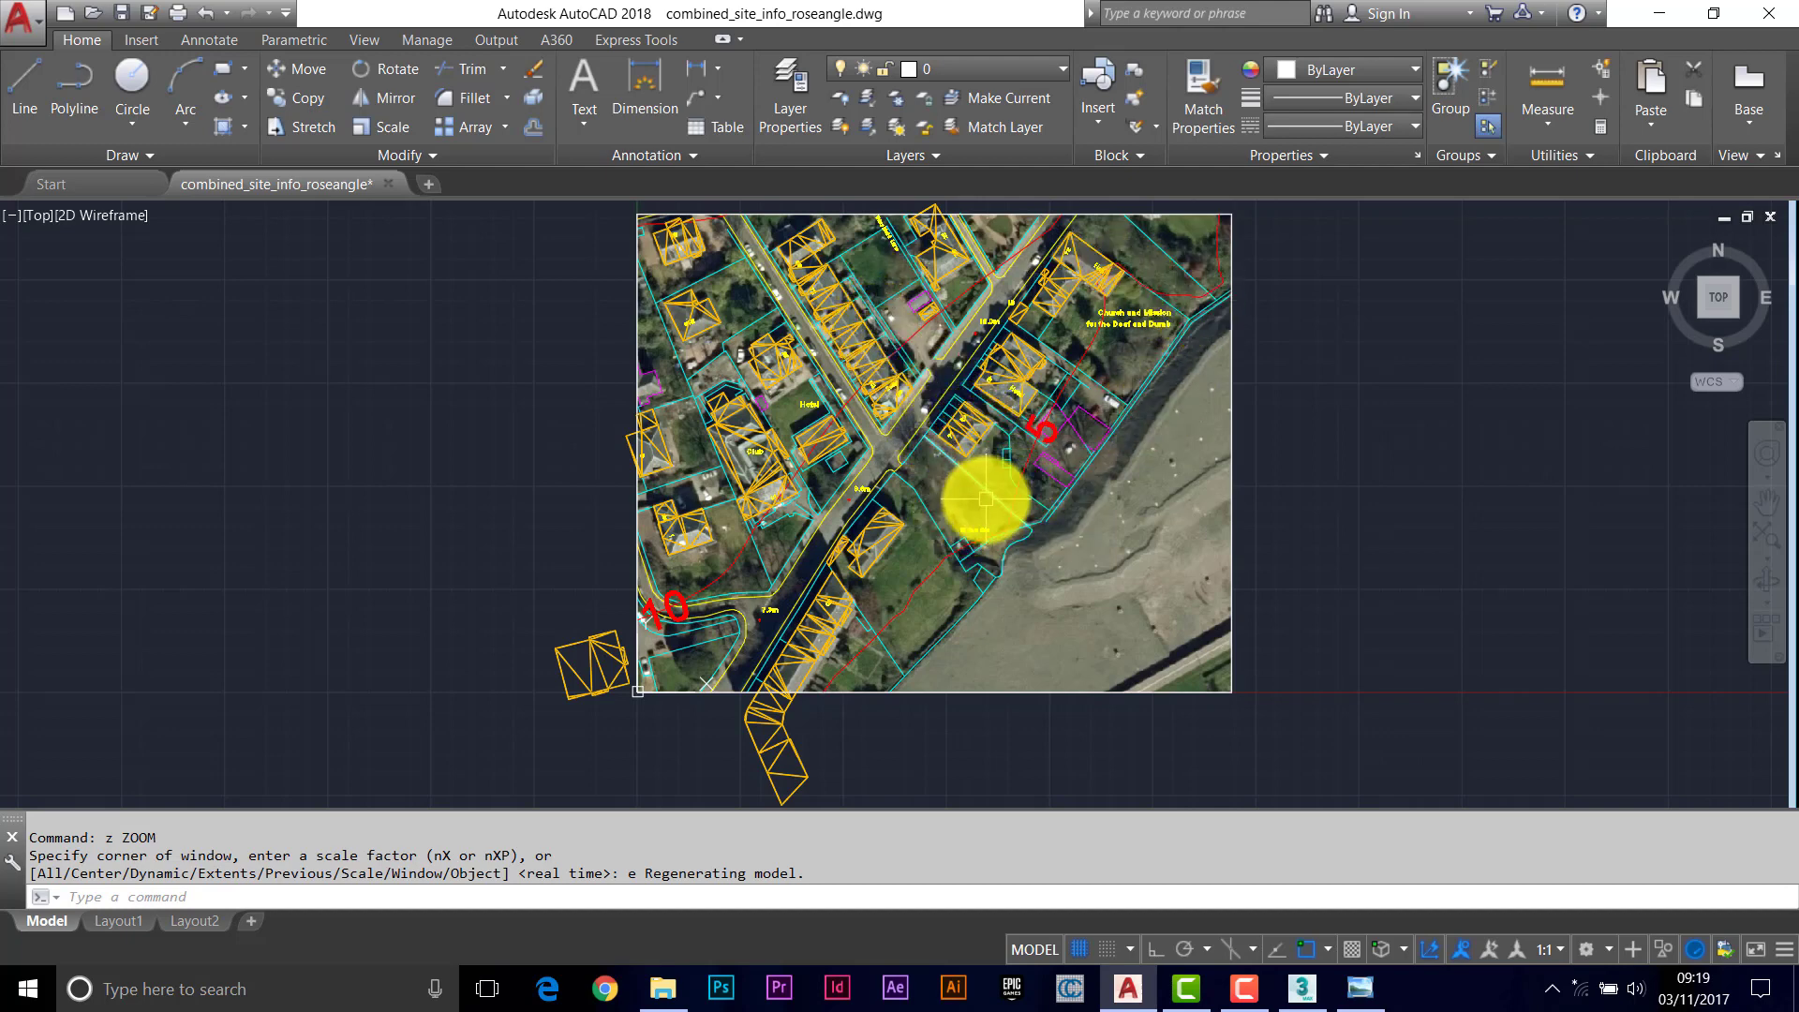
{"action": "scroll", "coordinate": [927, 529], "scroll_direction": "down", "scroll_amount": 3}
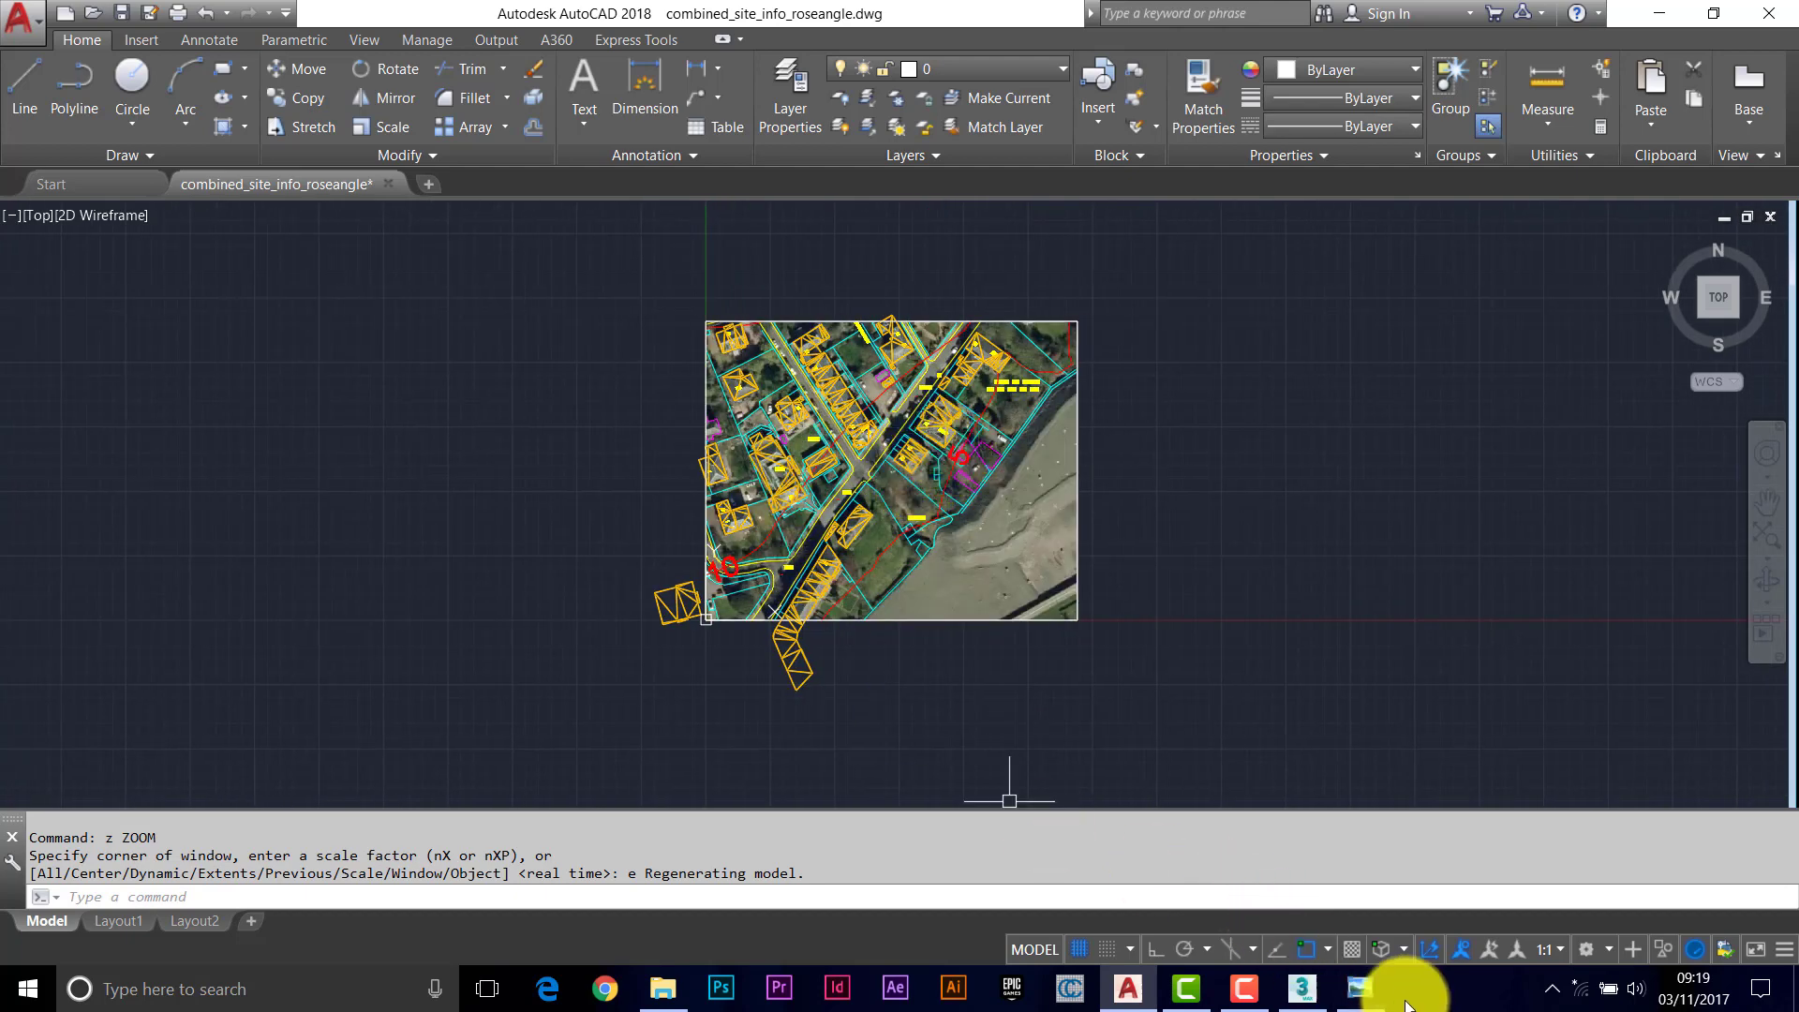
{"action": "left_click", "coordinate": [1301, 950]}
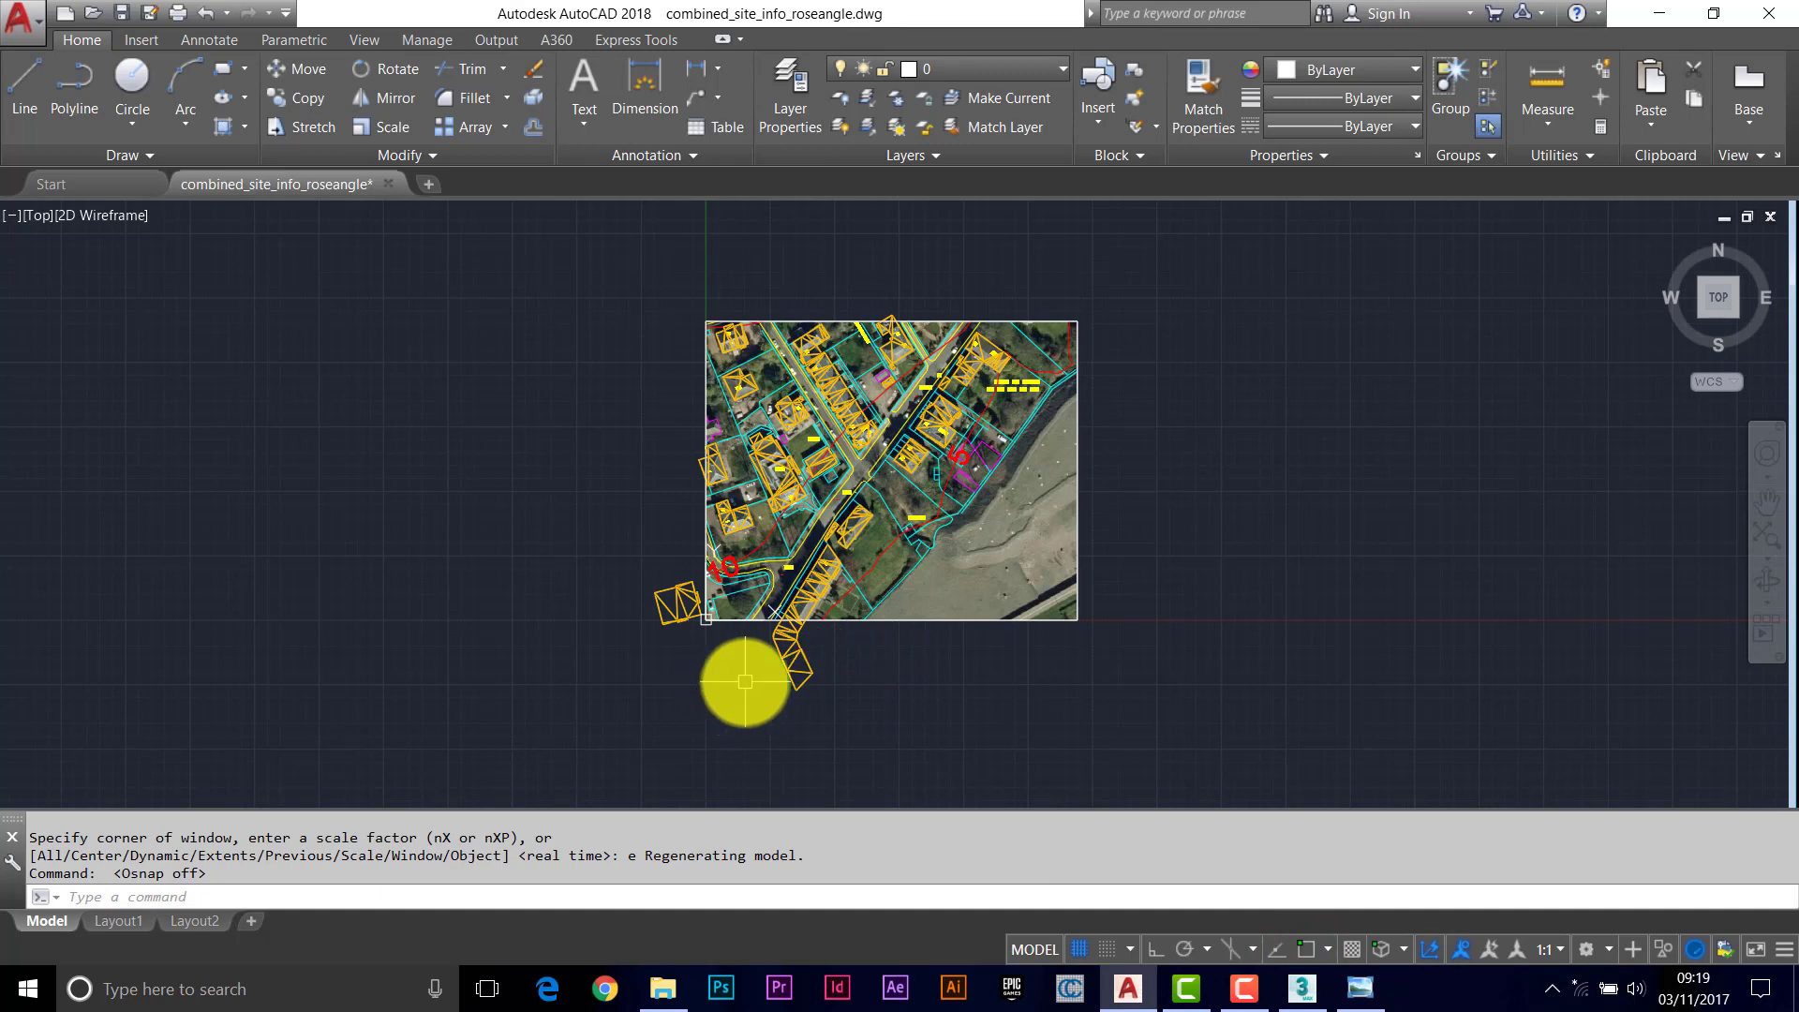
{"action": "type", "text": "SC"}
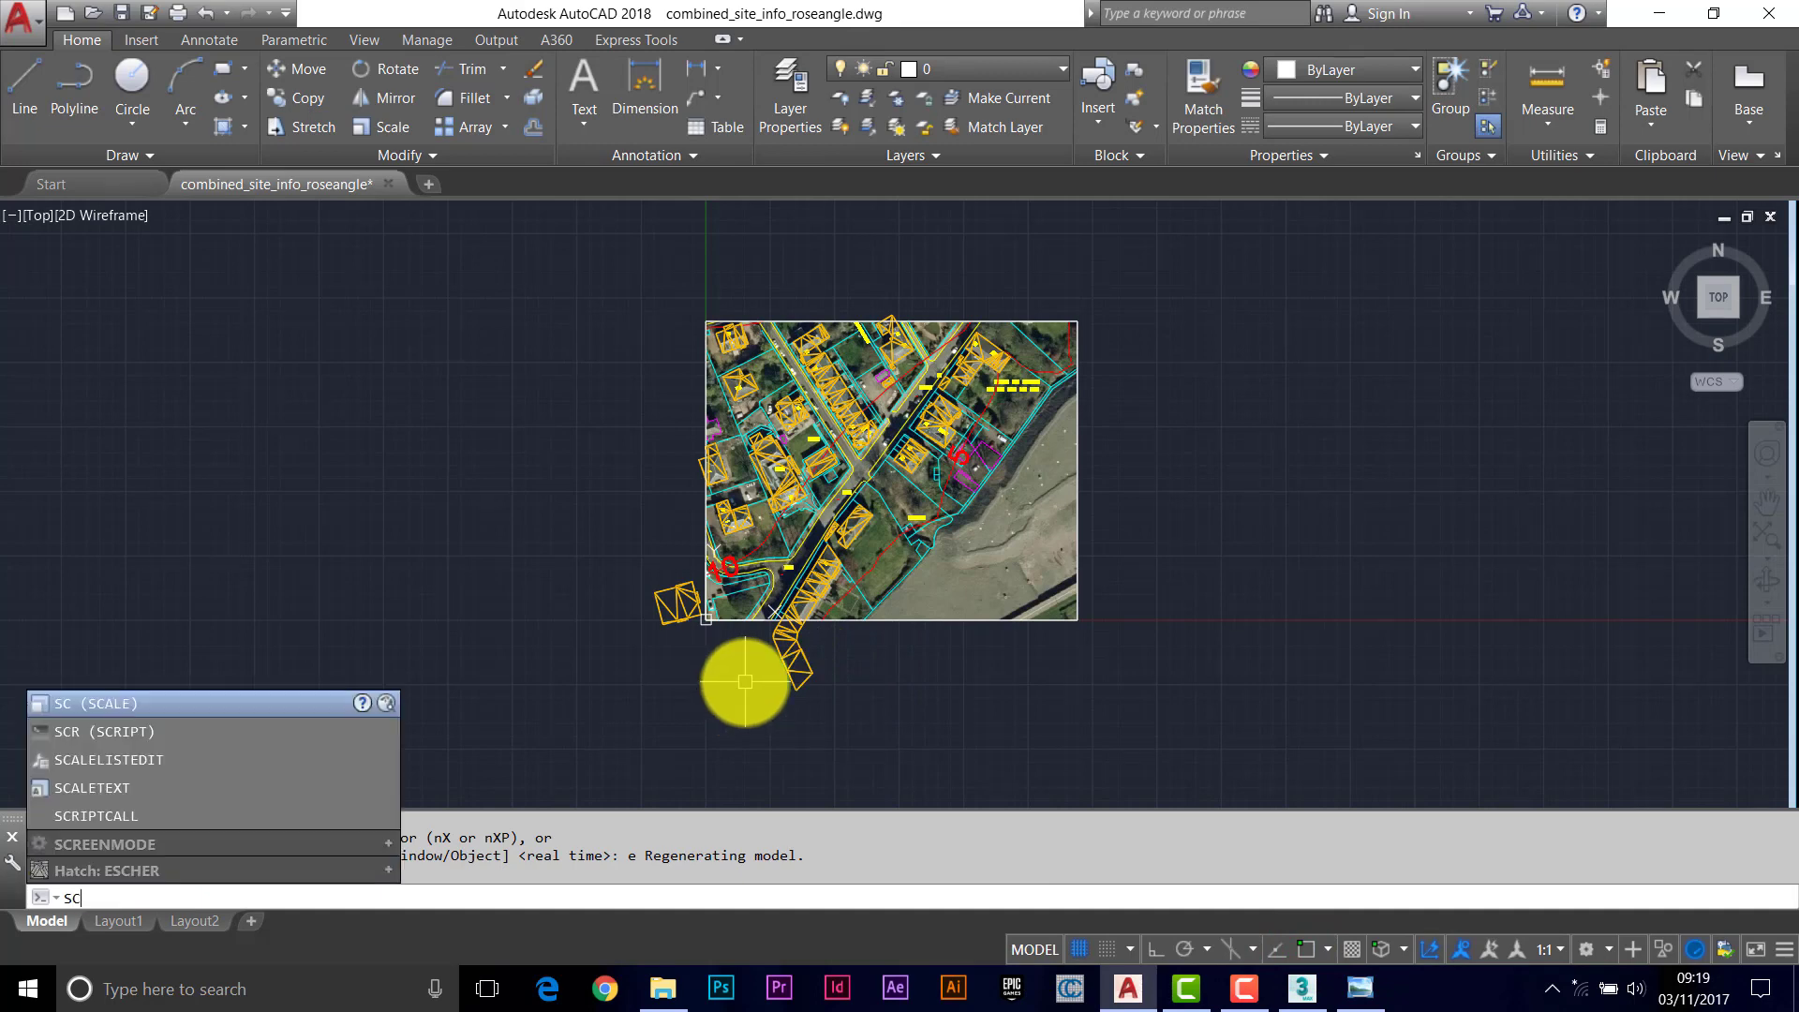
{"action": "key", "text": "Return"}
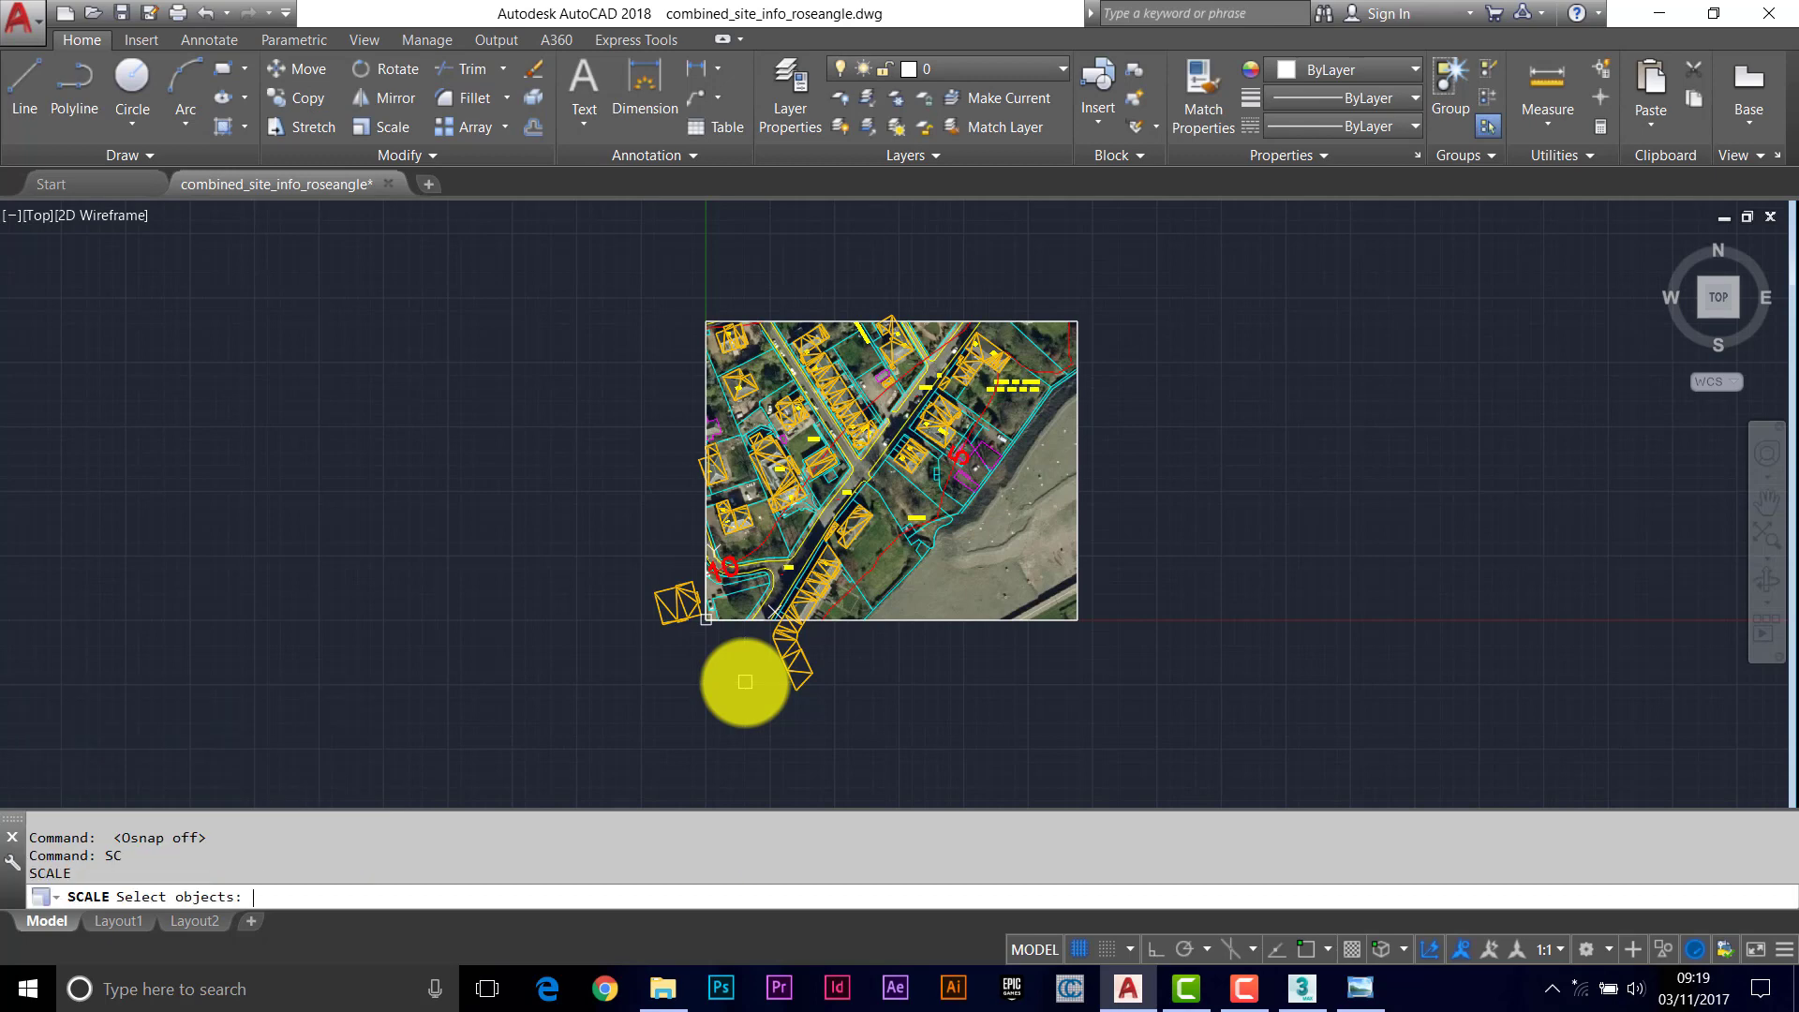
{"action": "left_click", "coordinate": [1149, 269]}
{"action": "left_click", "coordinate": [586, 727]}
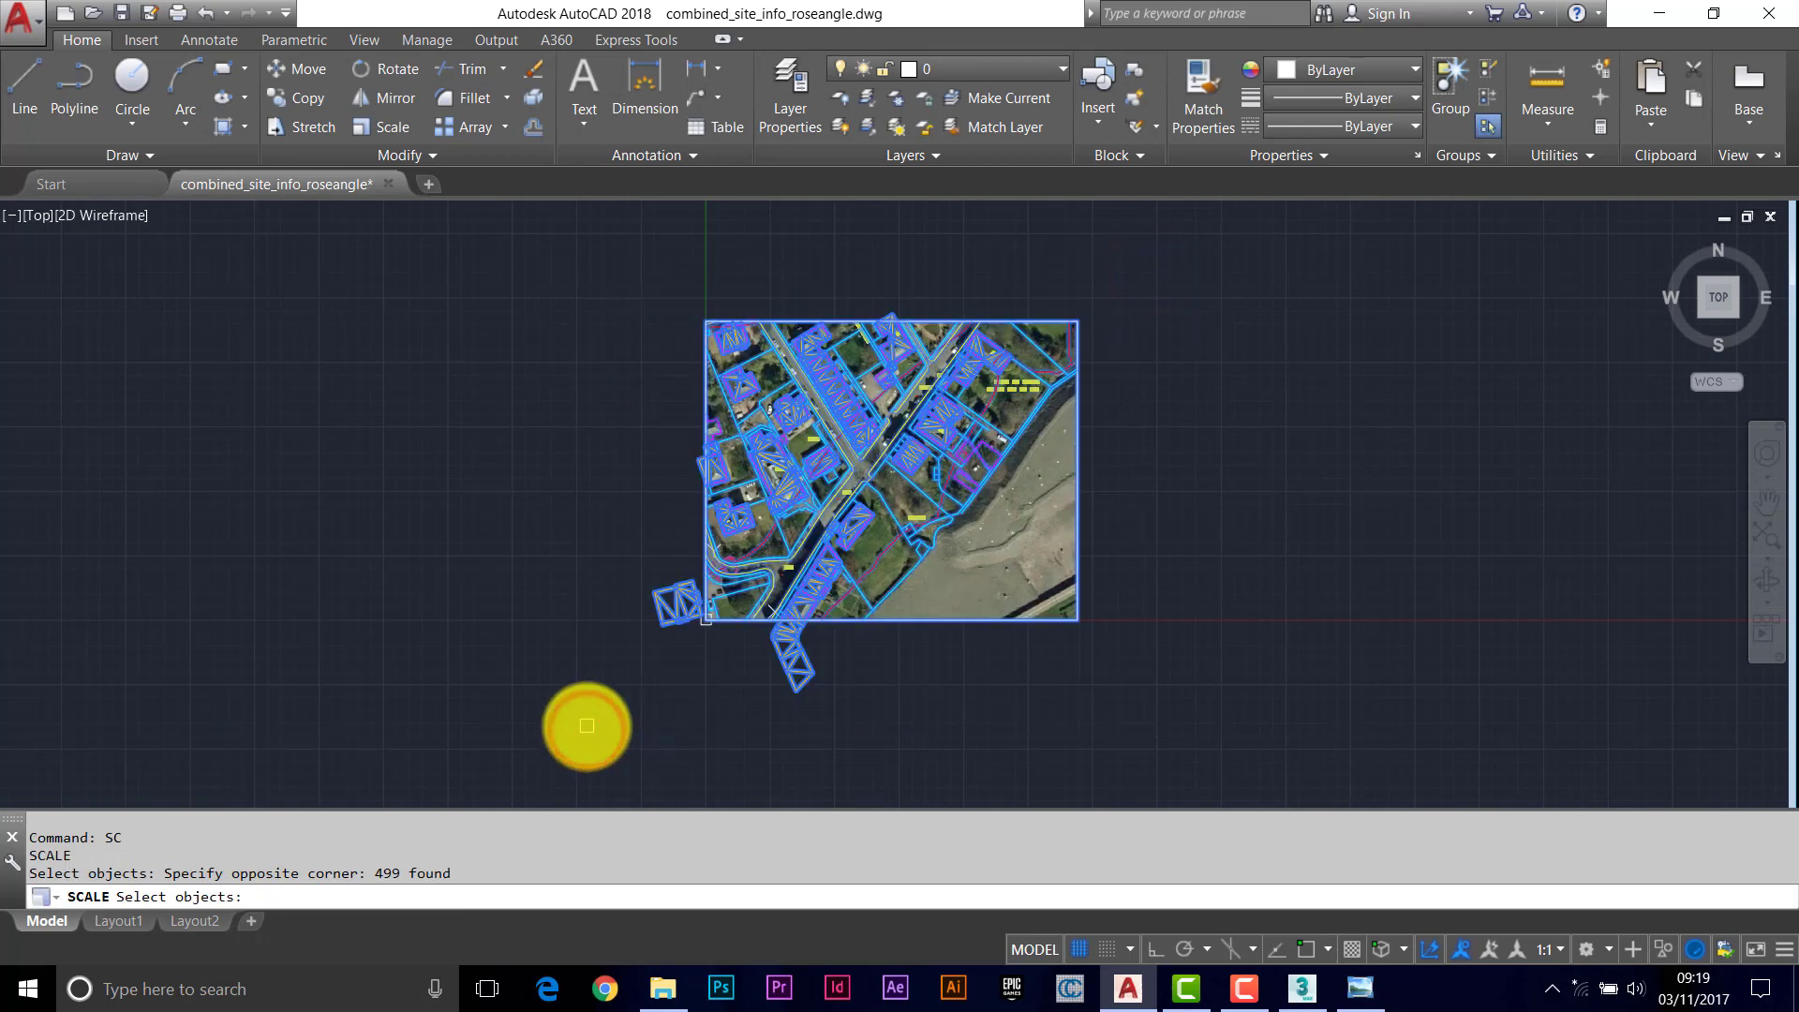
{"action": "key", "text": "Return"}
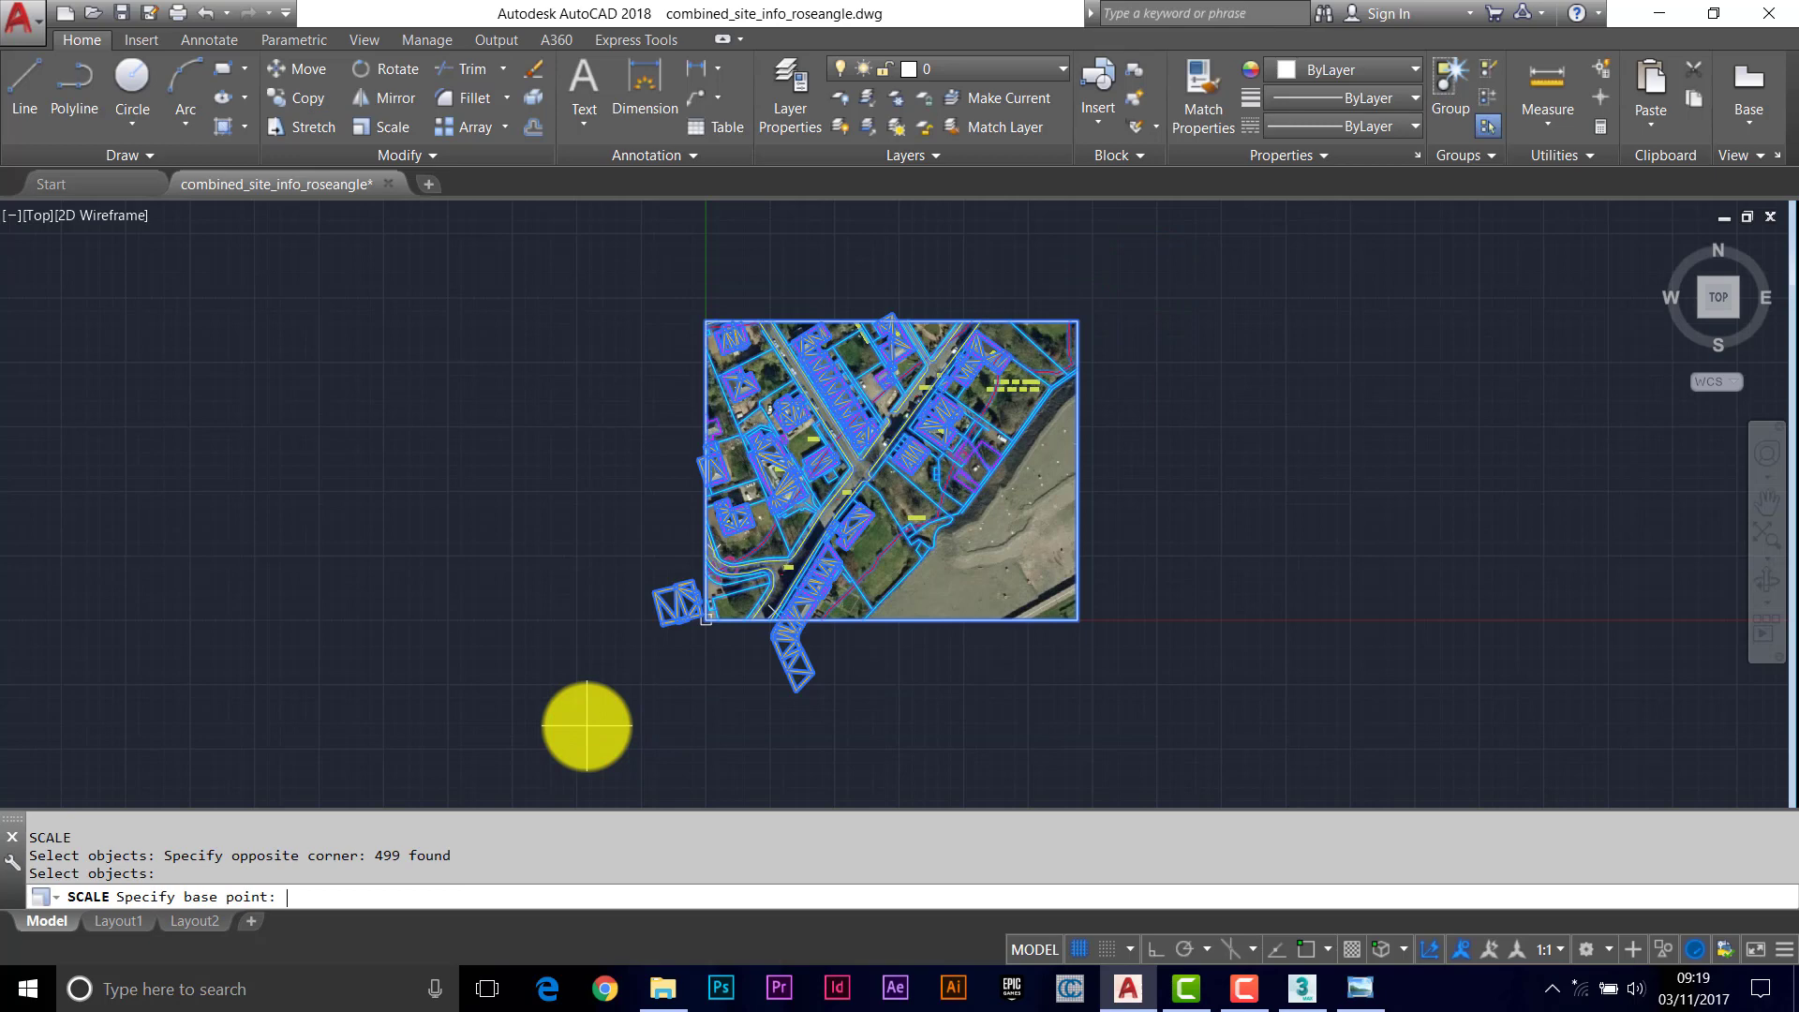
Scale the selection by 0.001 about 0,0,0, then zoom to extents
{"action": "type", "text": "0,0,0"}
{"action": "key", "text": "Return"}
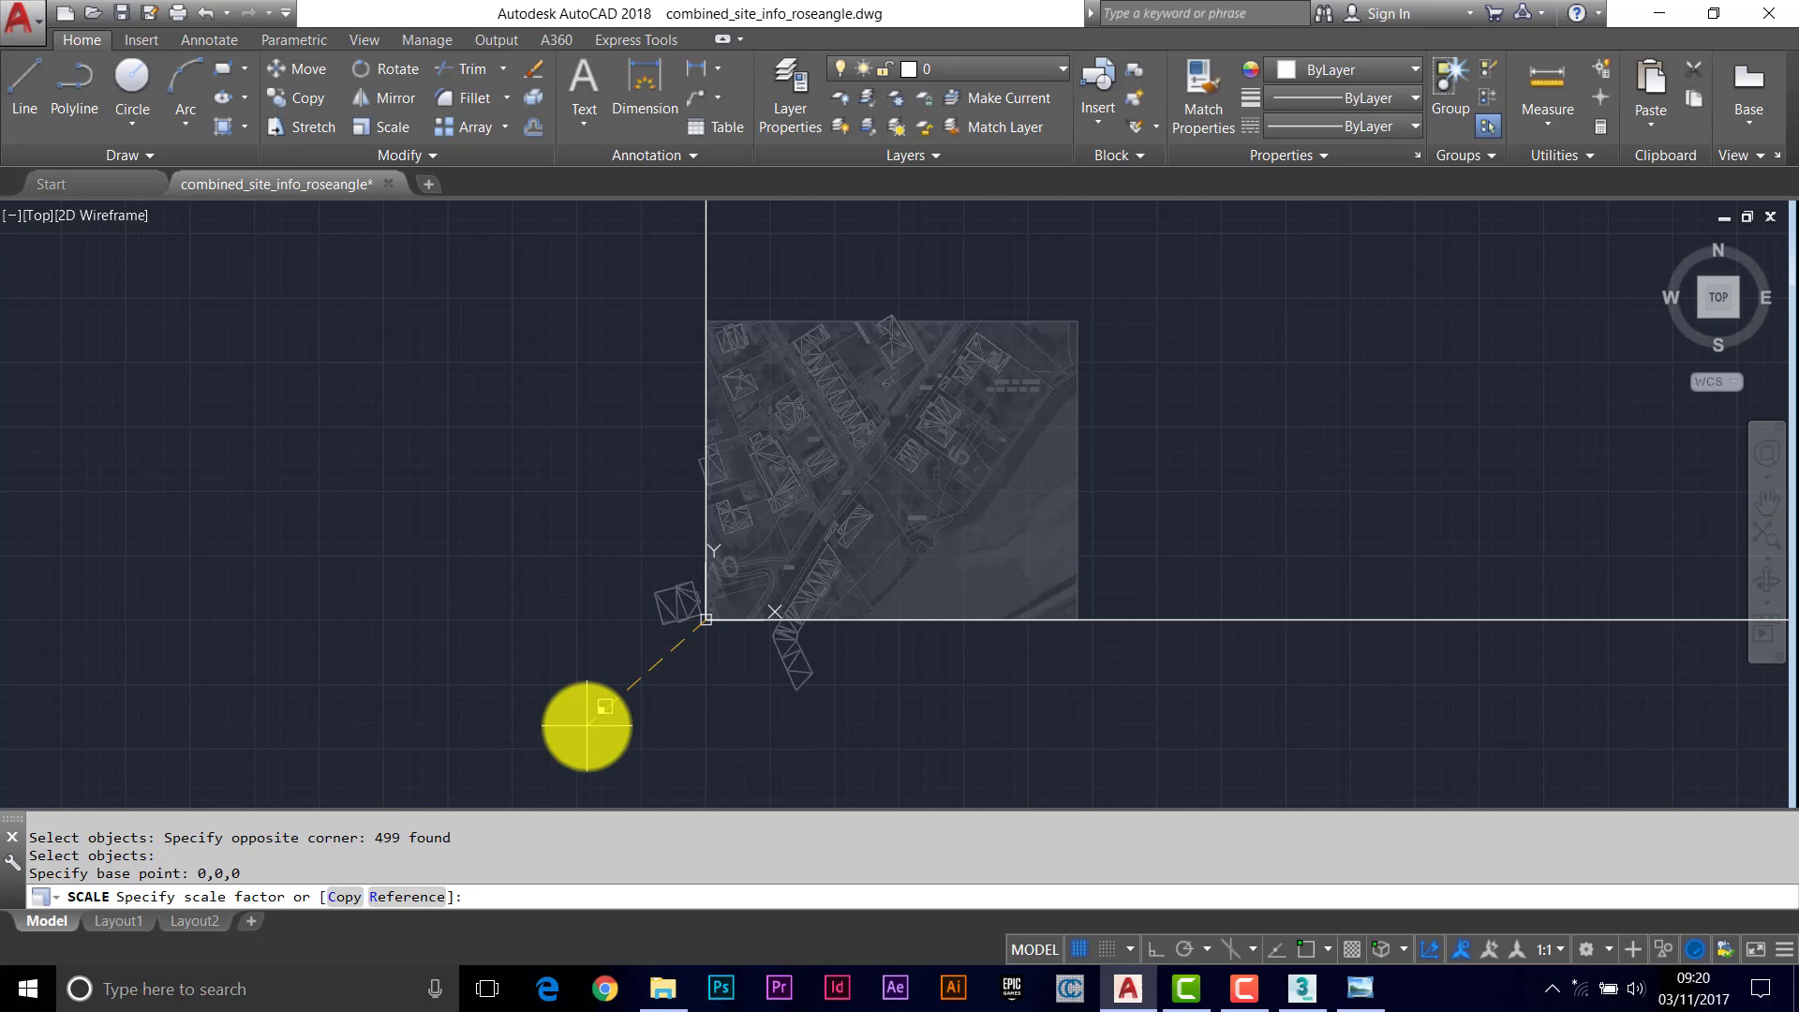
{"action": "type", "text": "0.001"}
{"action": "key", "text": "Return"}
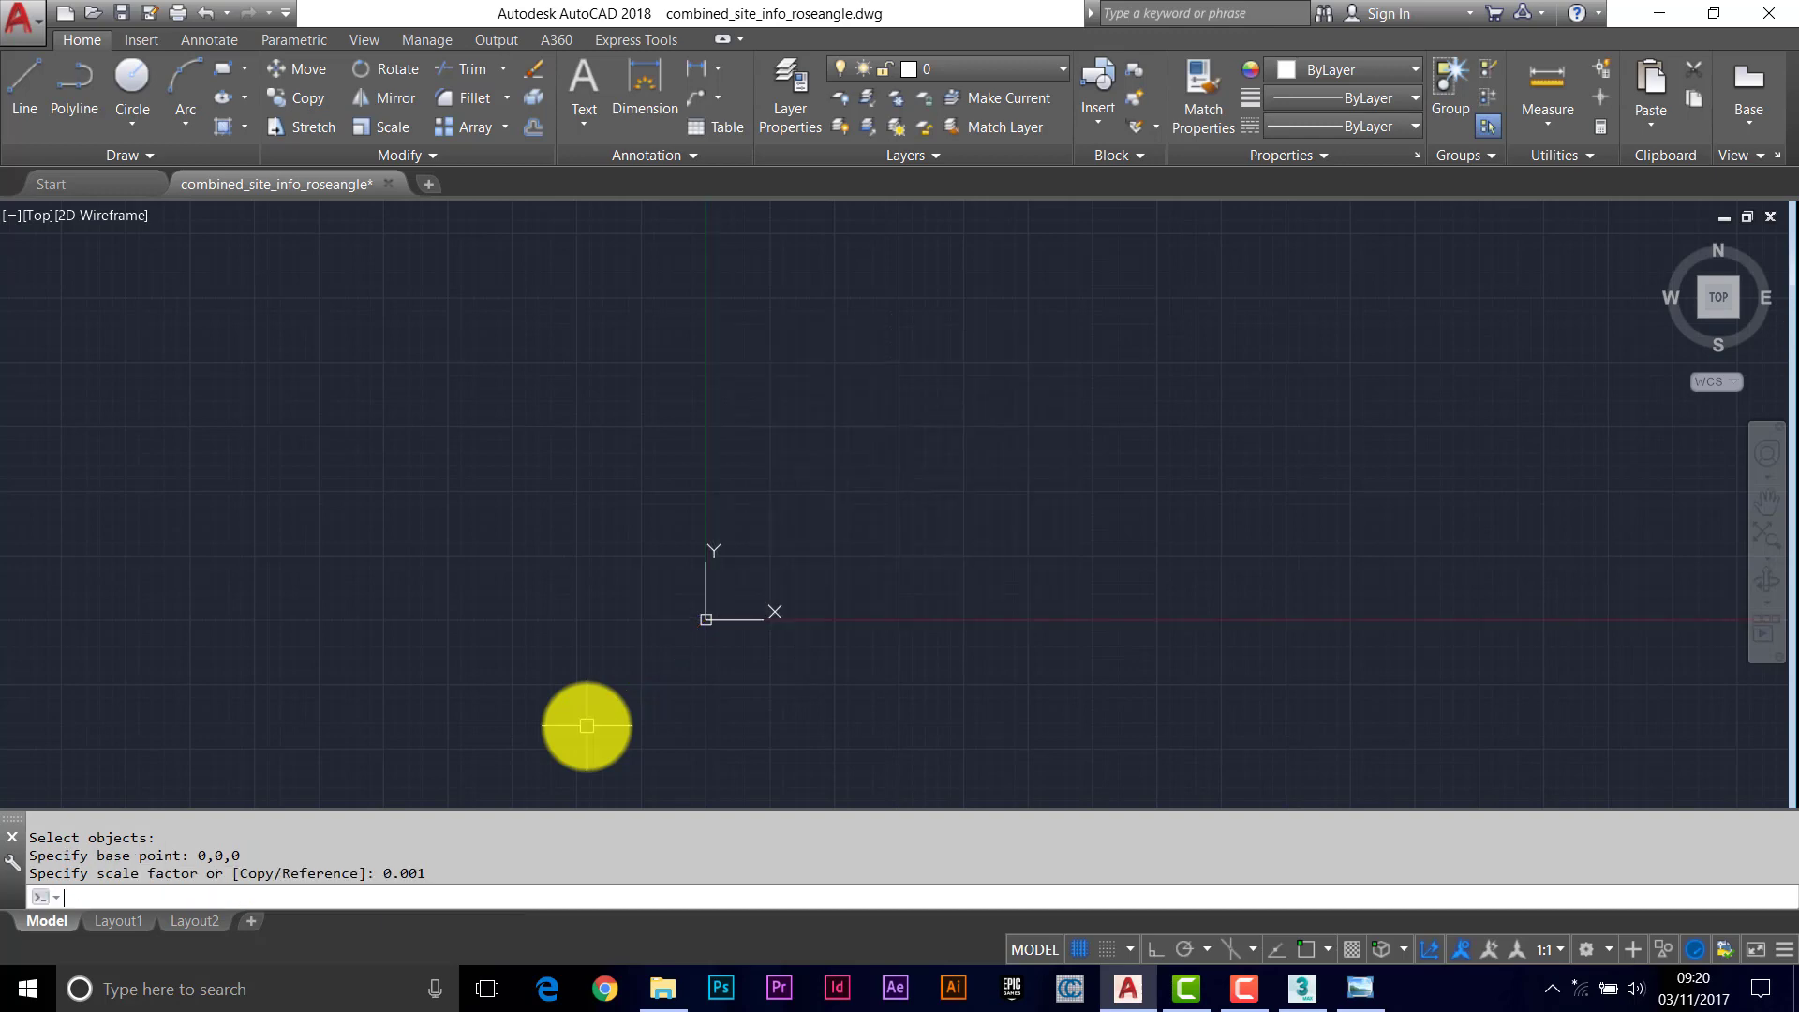
{"action": "type", "text": "z"}
{"action": "key", "text": "Return"}
{"action": "type", "text": "e"}
{"action": "key", "text": "Return"}
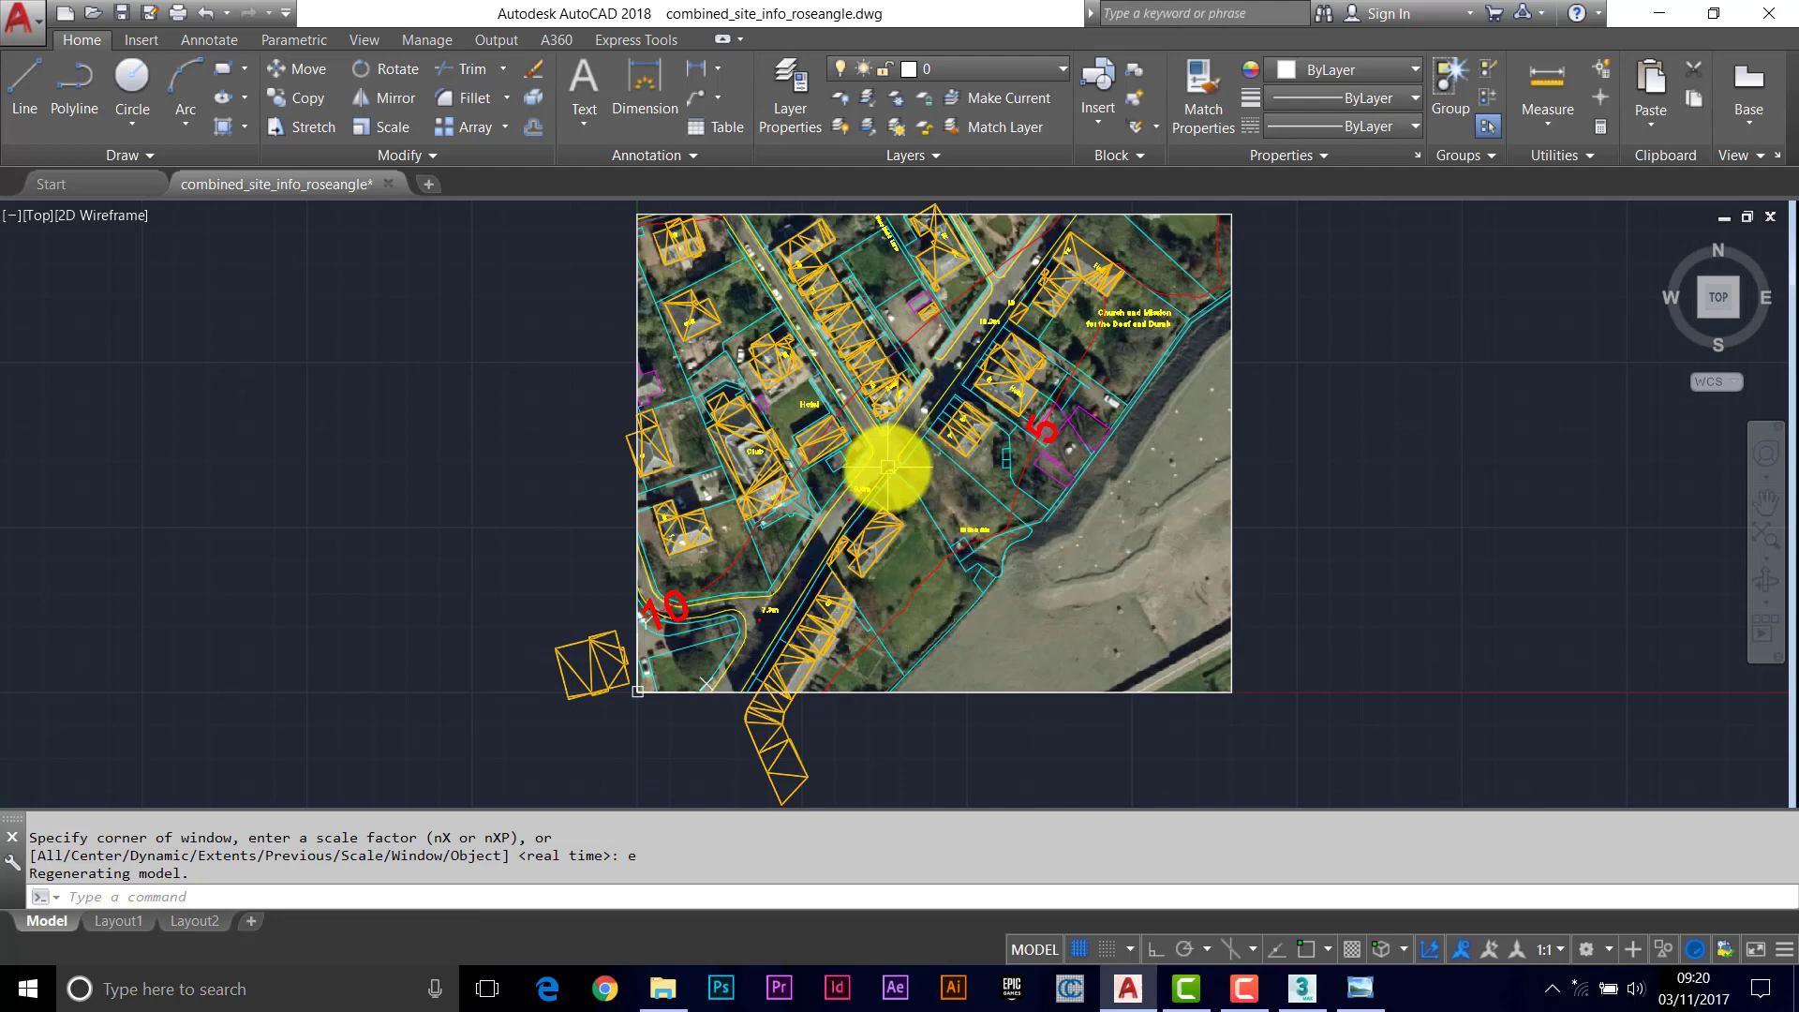
{"action": "type", "text": "ID"}
{"action": "key", "text": "Return"}
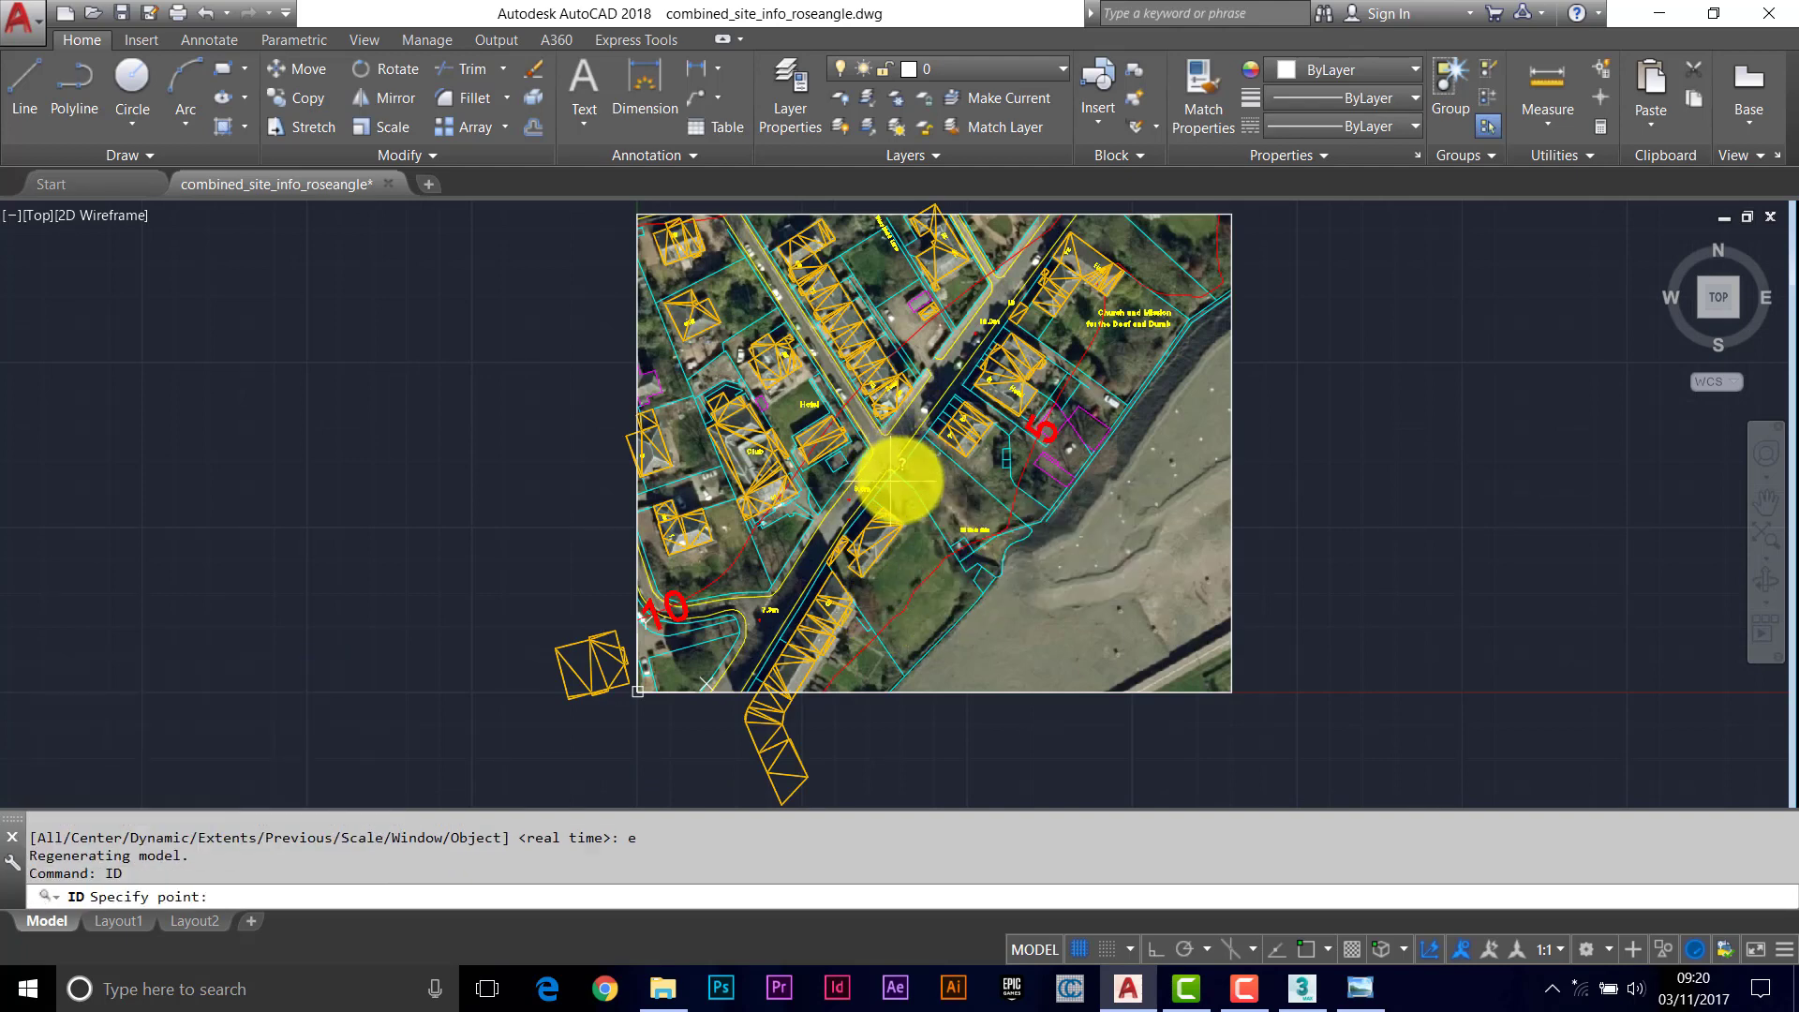
{"action": "left_click", "coordinate": [1306, 949]}
{"action": "left_click", "coordinate": [885, 475]}
{"action": "left_click", "coordinate": [782, 764]}
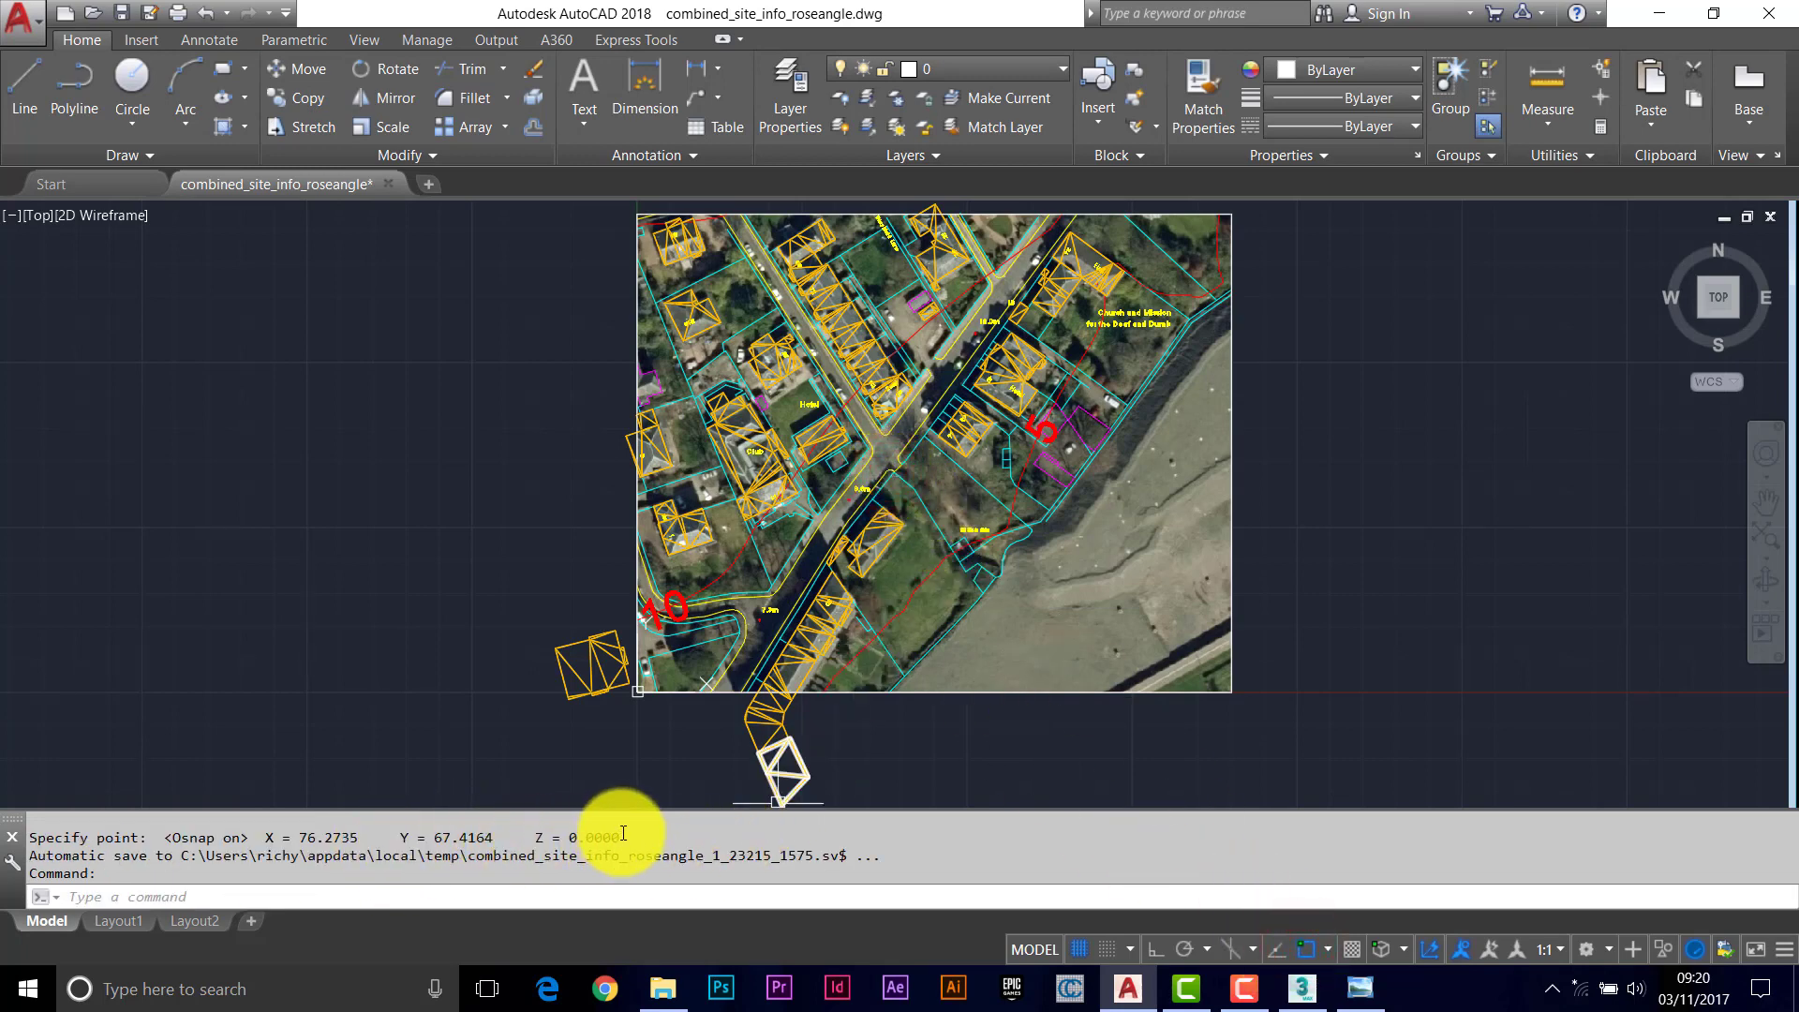
{"action": "left_click_drag", "start_coordinate": [618, 838], "coordinate": [266, 837]}
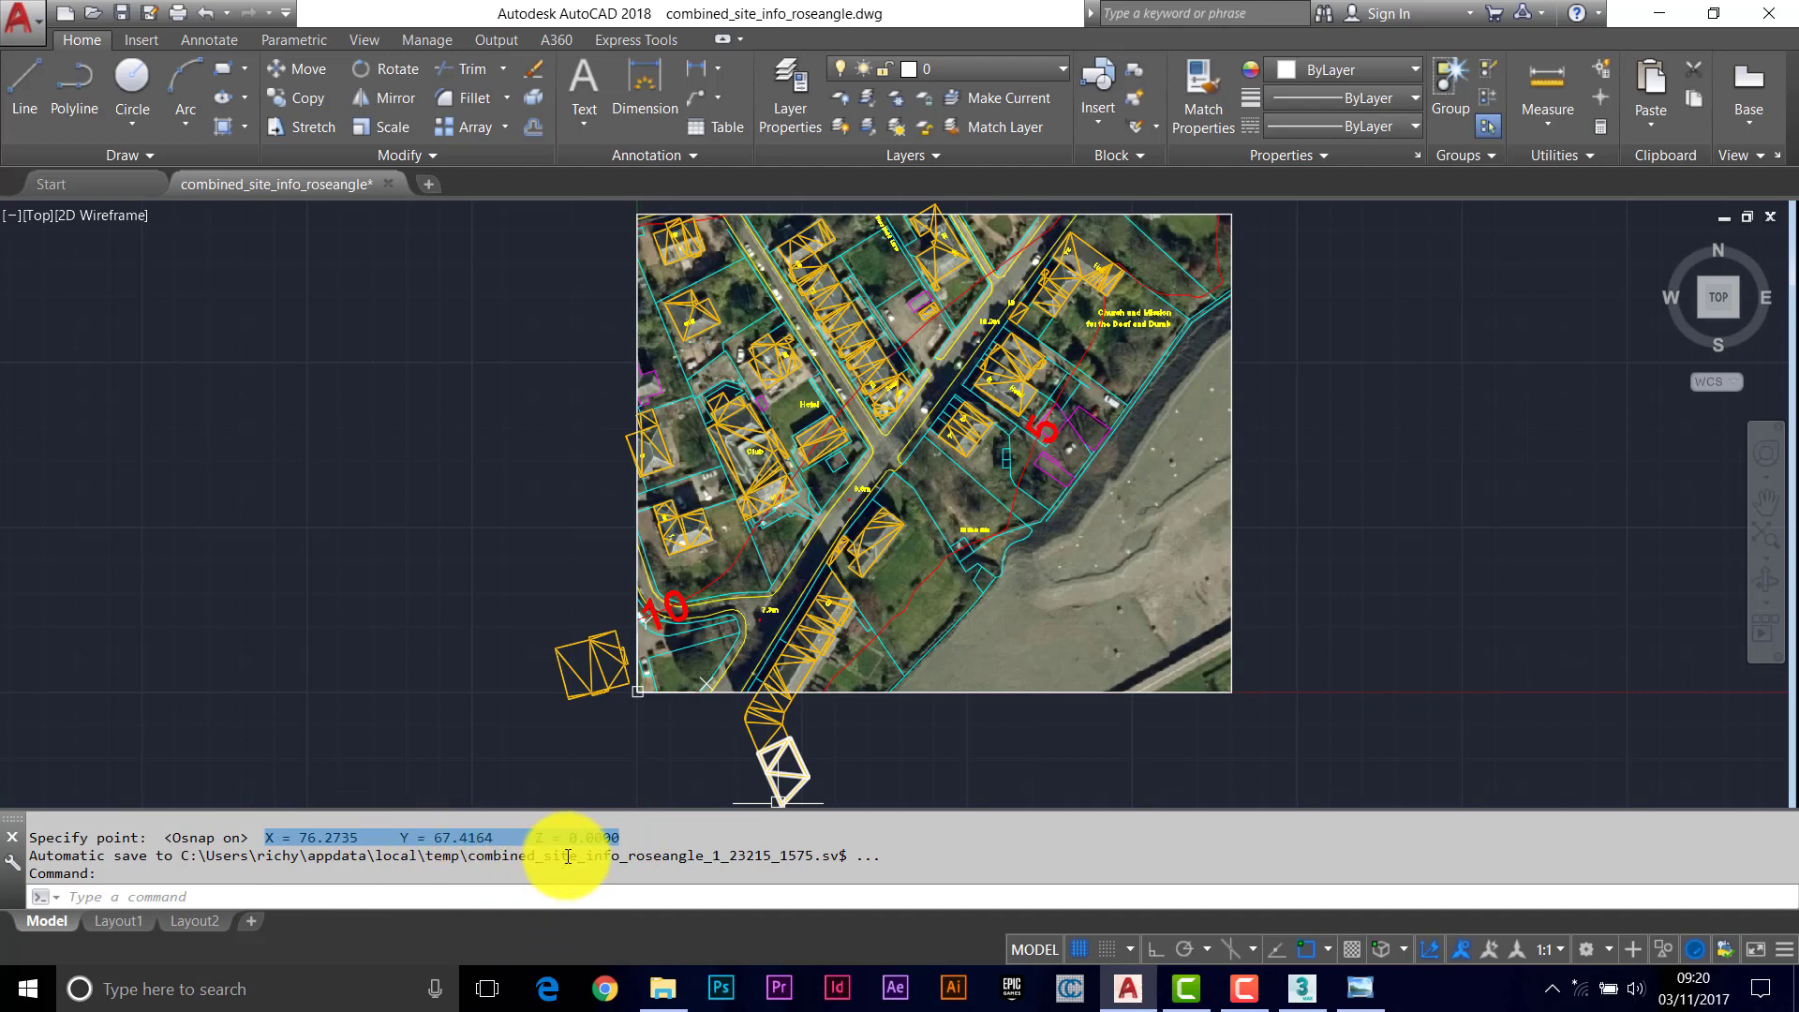
{"action": "left_click", "coordinate": [416, 838]}
{"action": "key", "text": "Escape"}
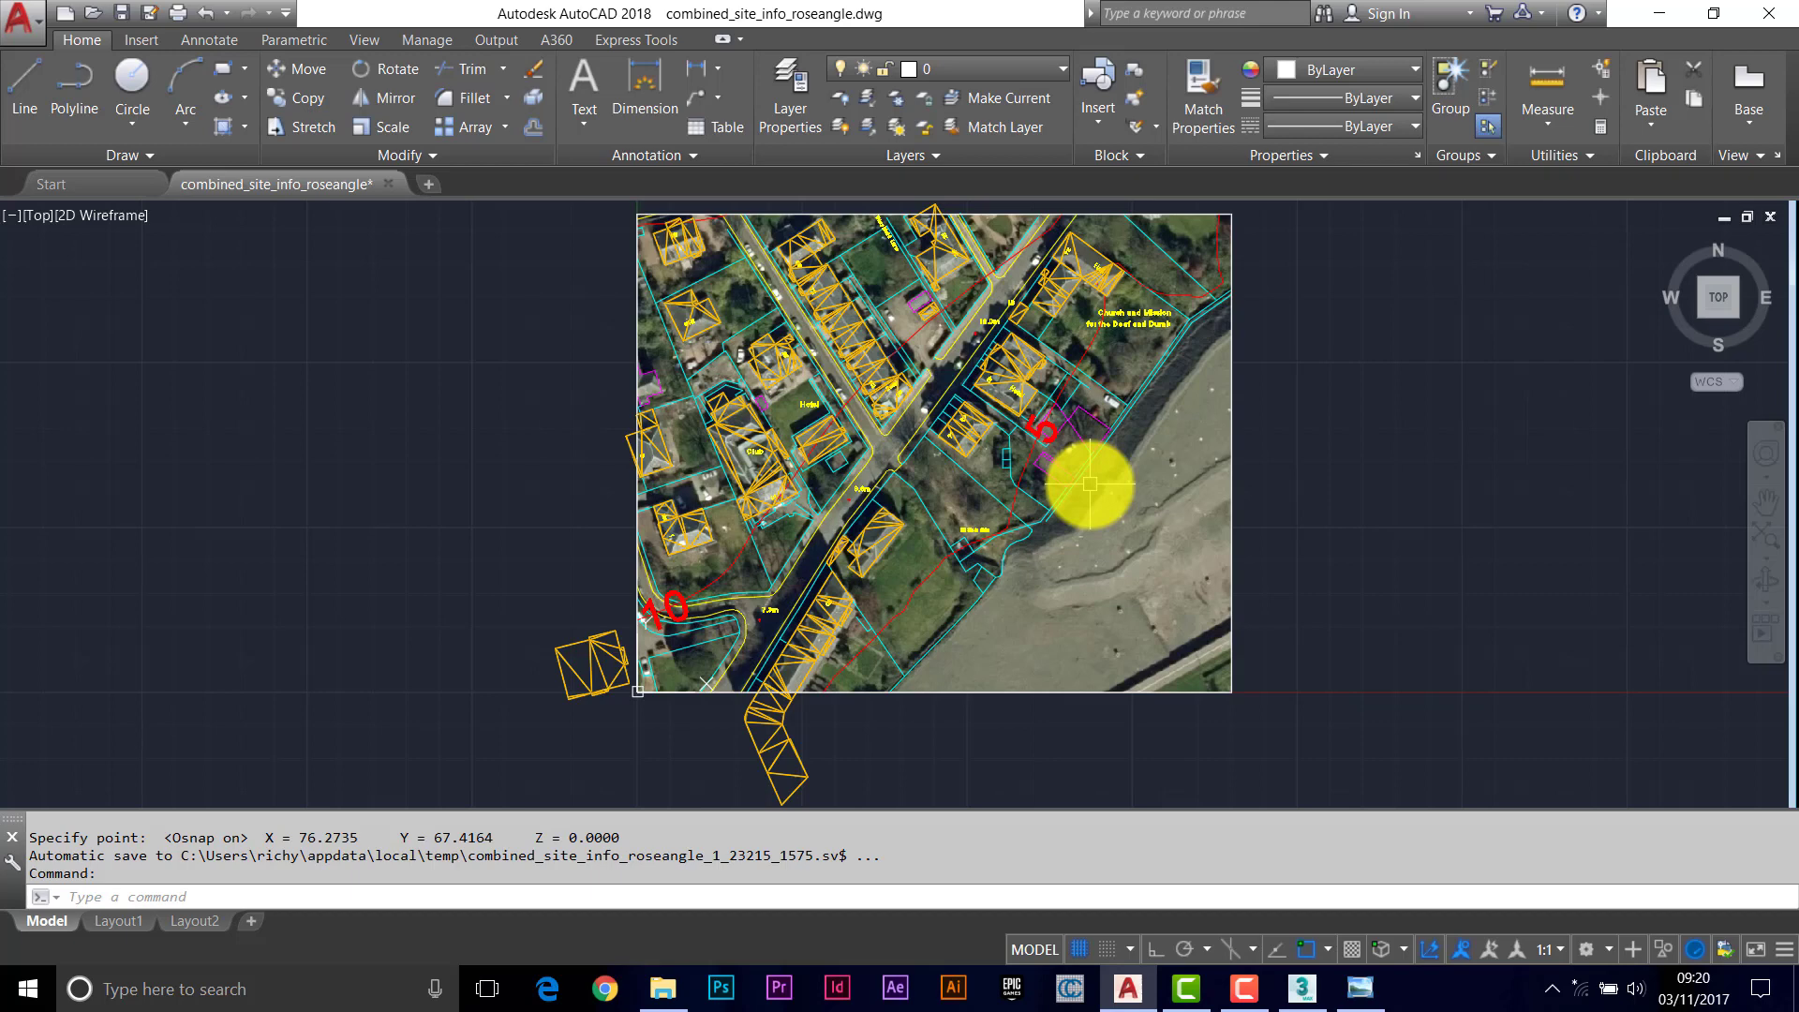
{"action": "scroll", "coordinate": [1092, 469], "scroll_direction": "down", "scroll_amount": 2}
{"action": "middle_click_drag", "start_coordinate": [1093, 462], "coordinate": [963, 484]}
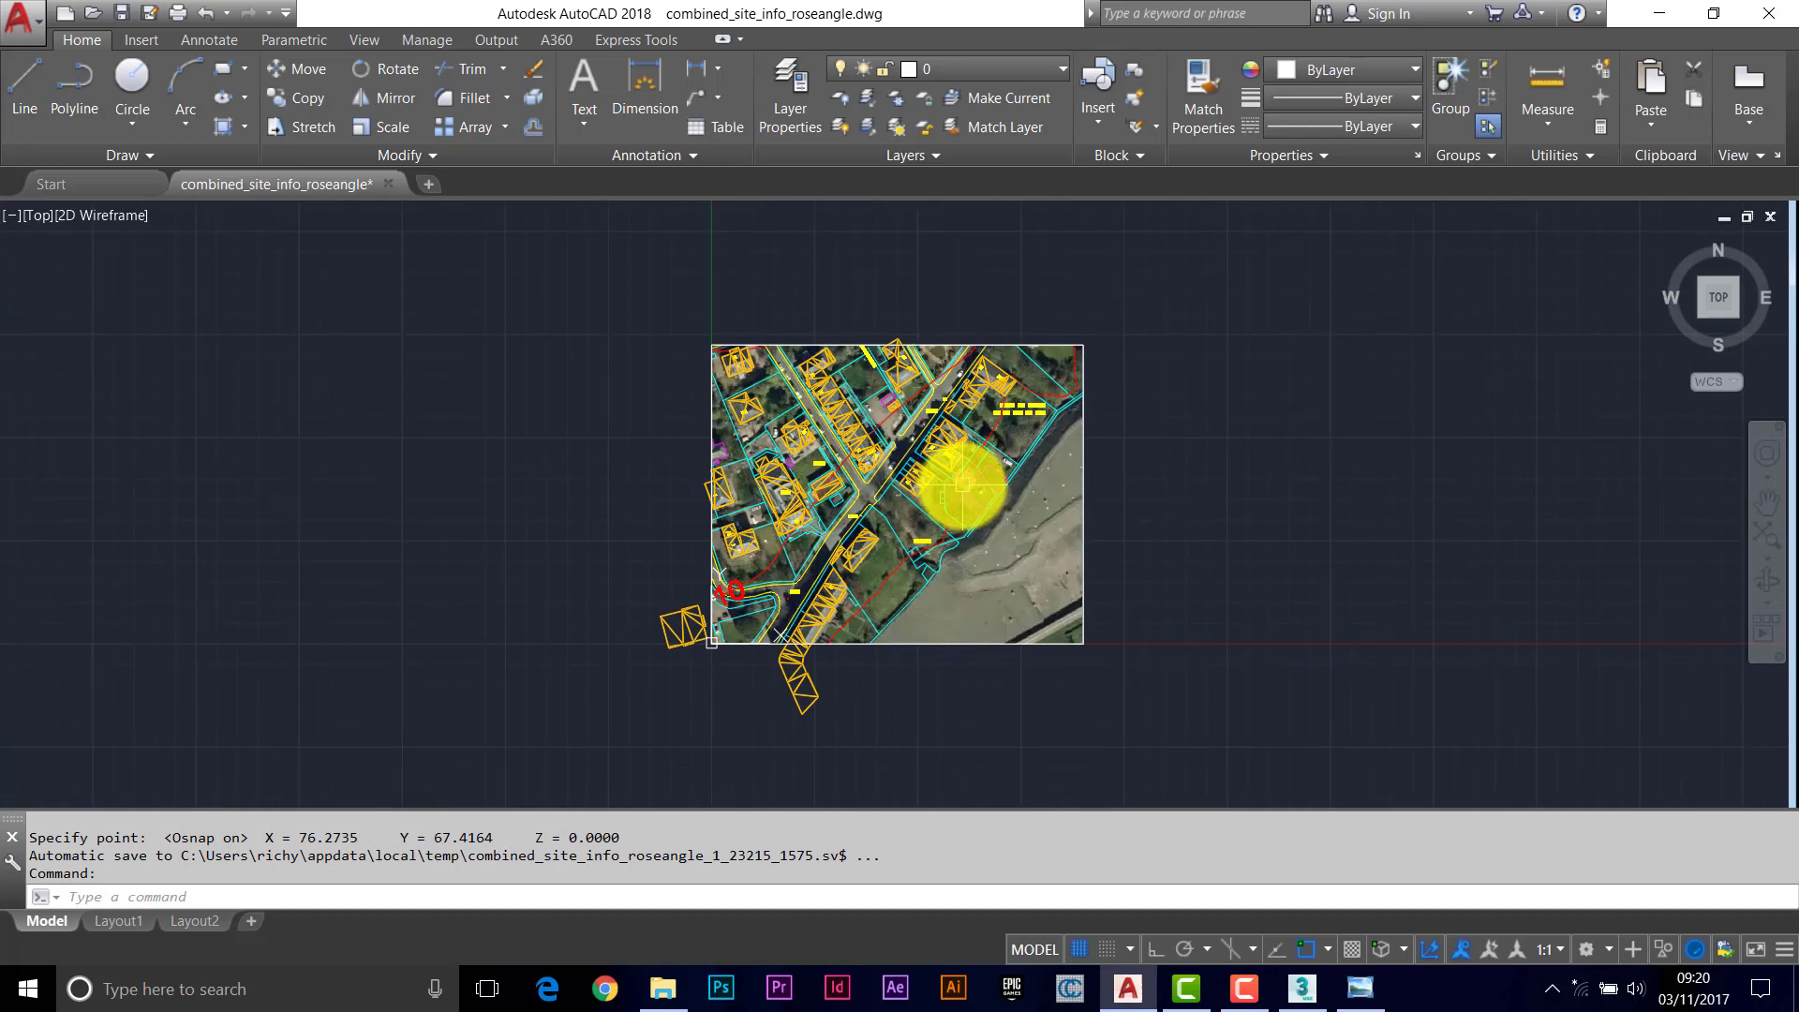